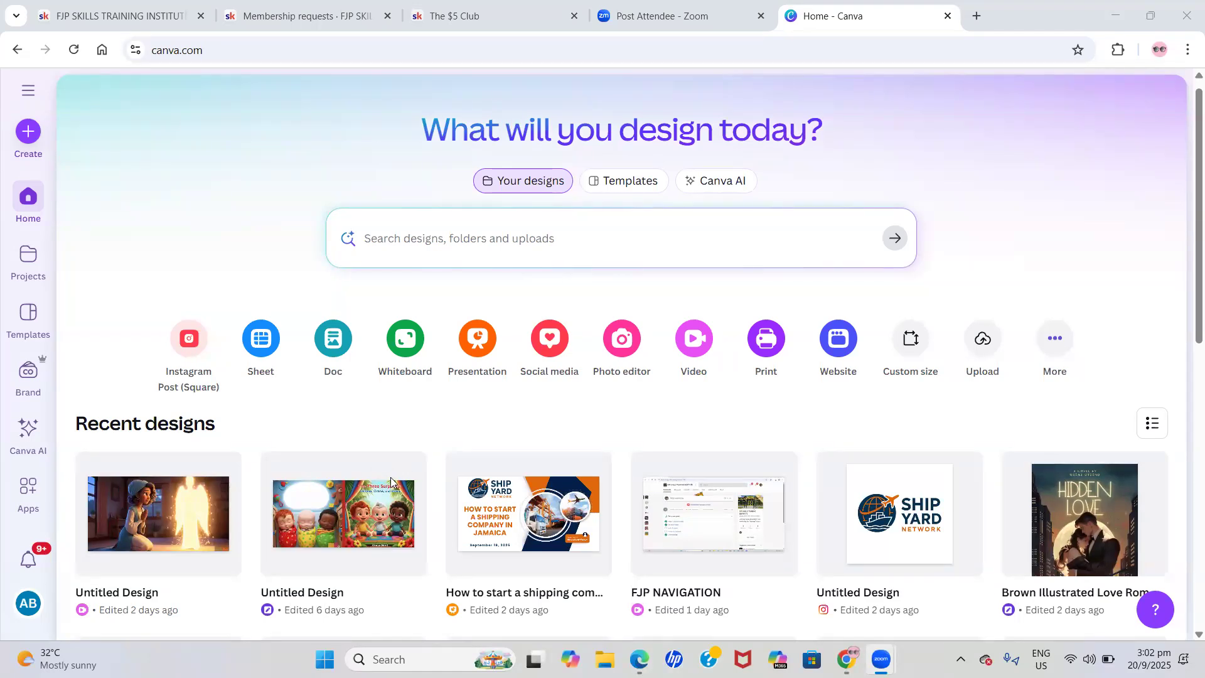
Open the recent video design of the woman kneeling before a glowing angel and play it
scroll(390, 477, "down", 1)
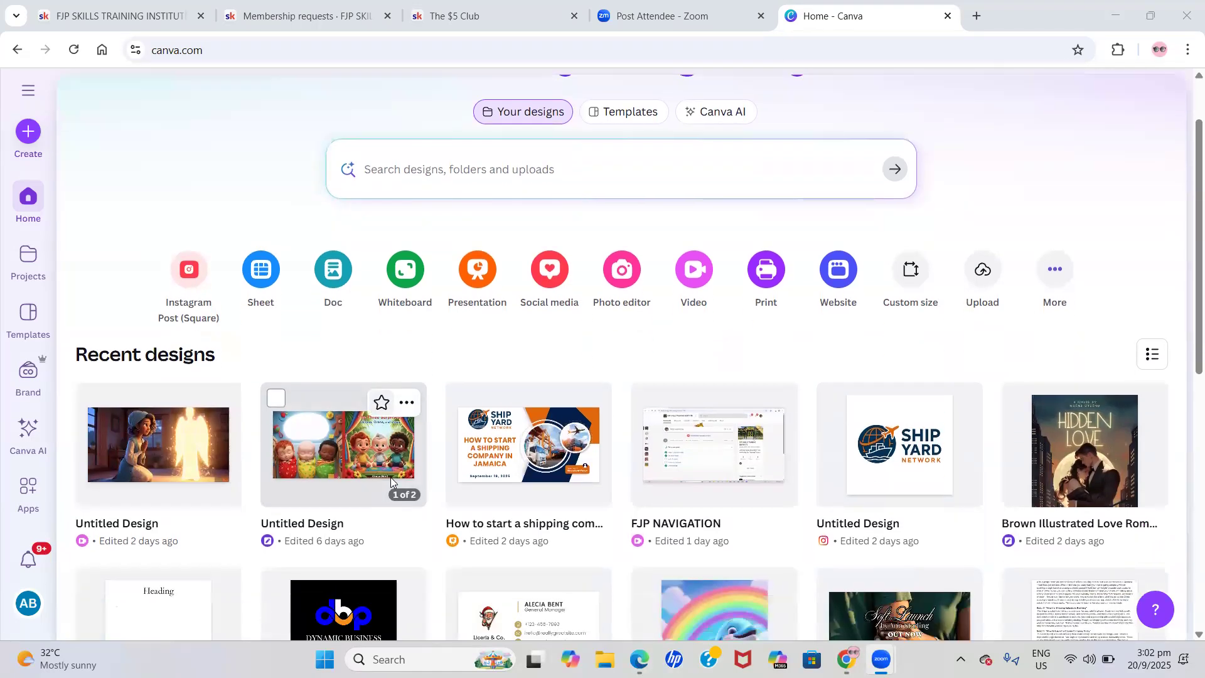
left_click(119, 461)
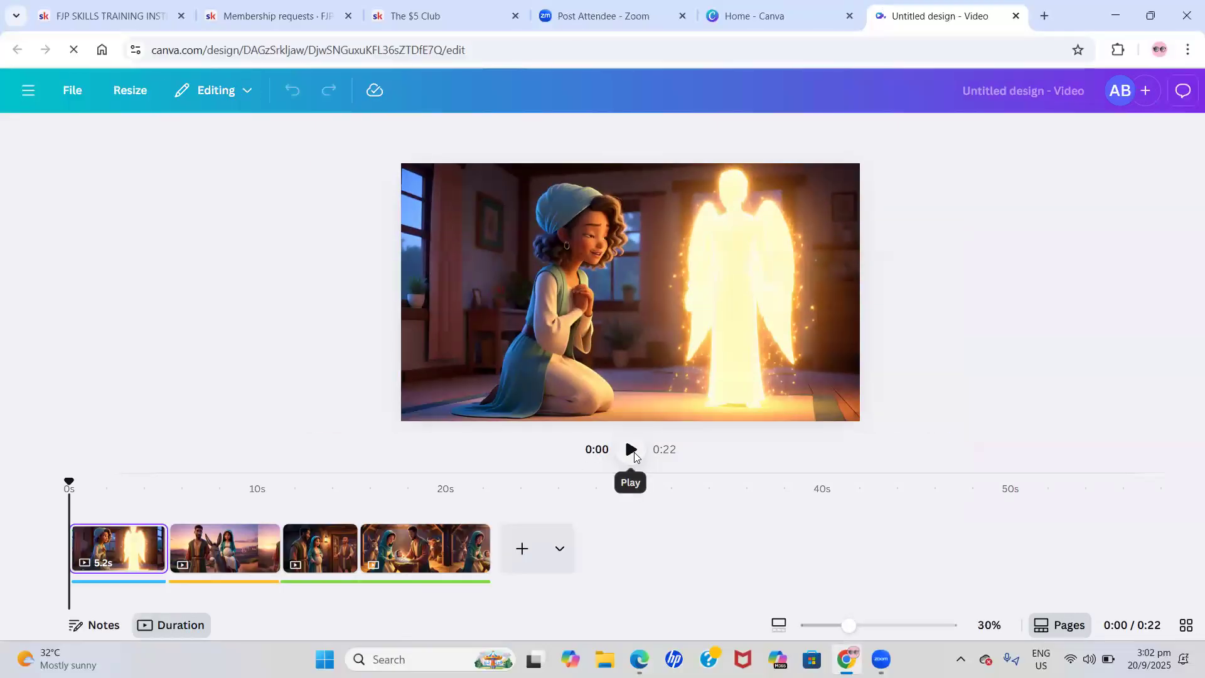
left_click(632, 453)
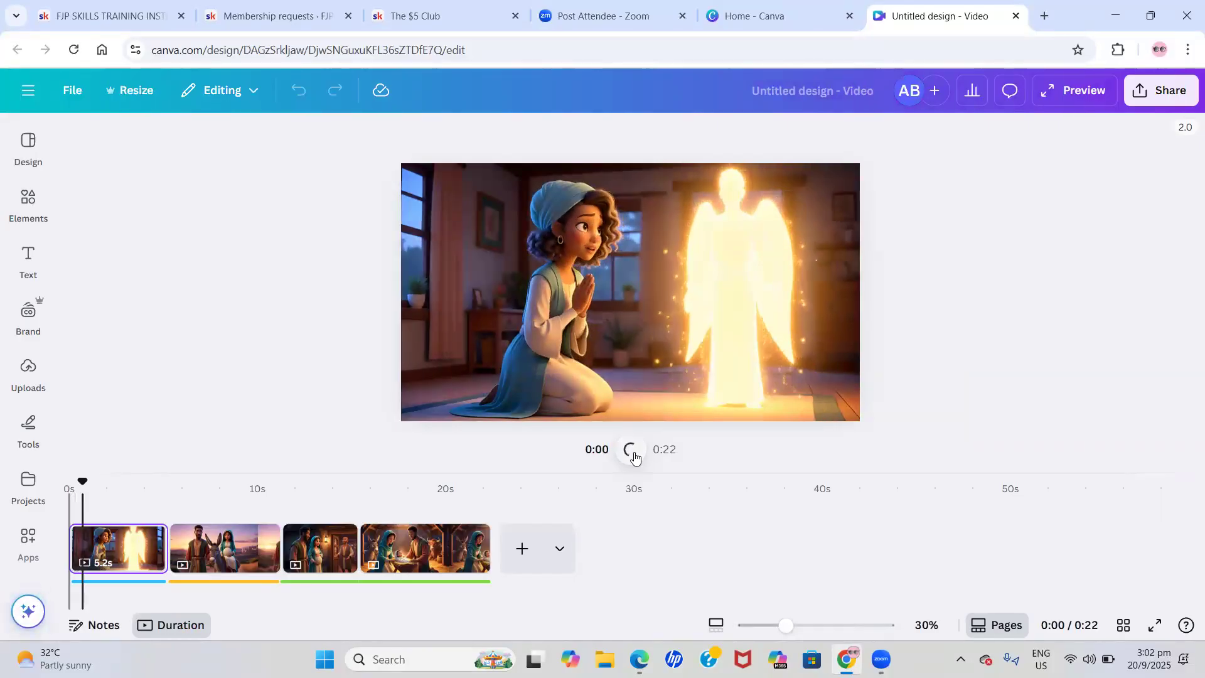
left_click(632, 452)
From the home page, view the recent children's book cover design with the three babies, and return to the home page
left_click(750, 16)
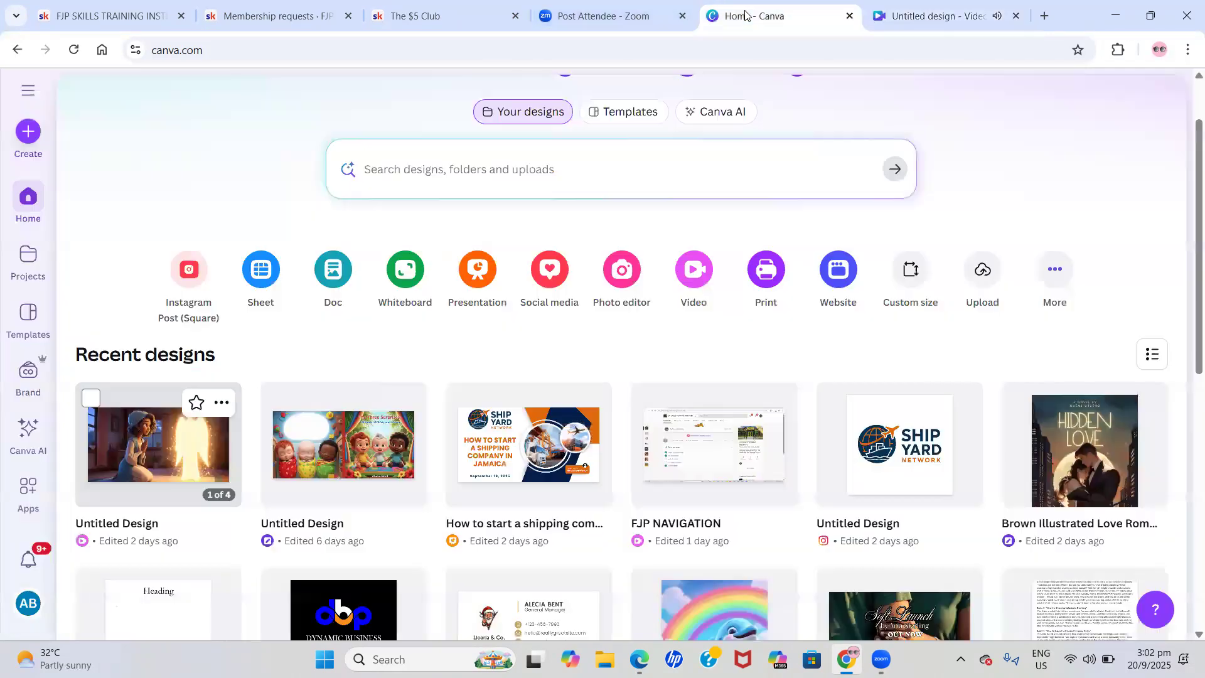
left_click(358, 434)
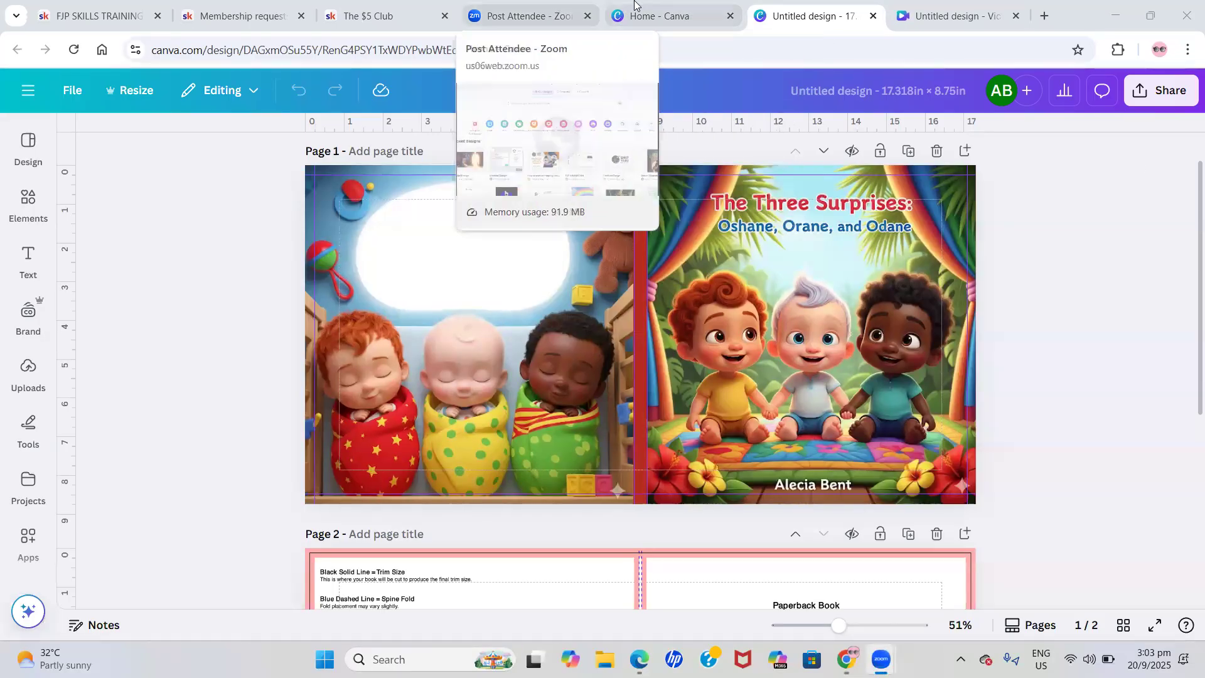
left_click(665, 16)
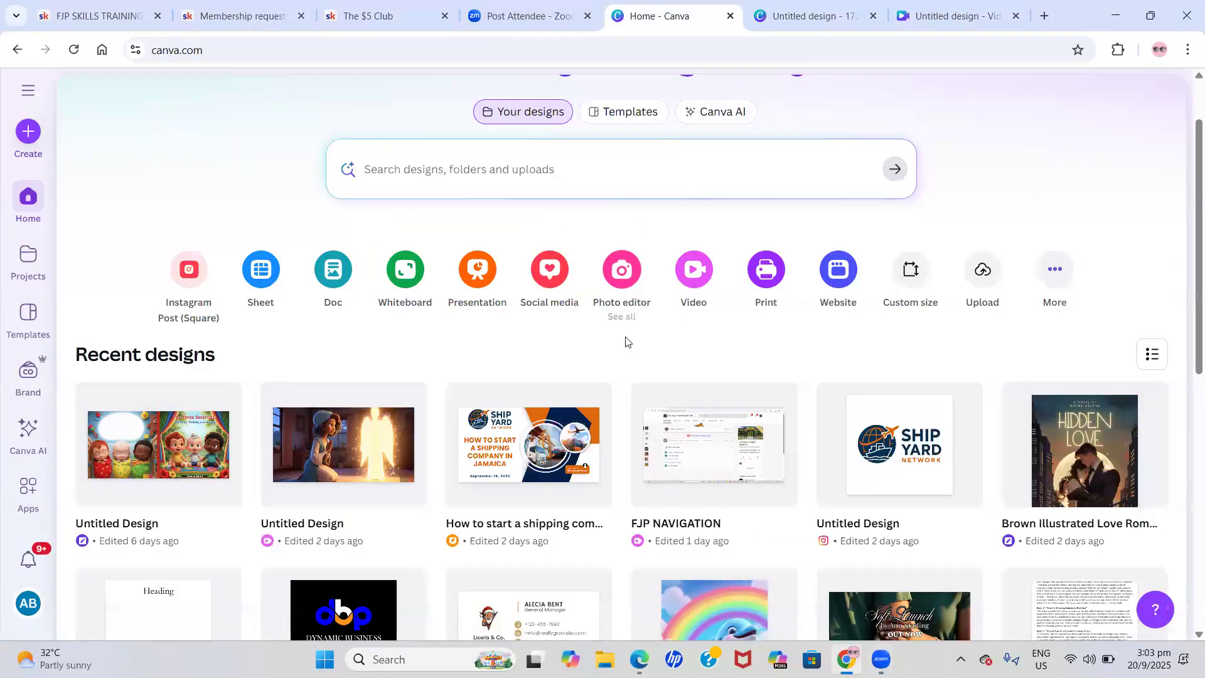
Look through the recent designs on the home page and return to its beginning
scroll(625, 341, "down", 1)
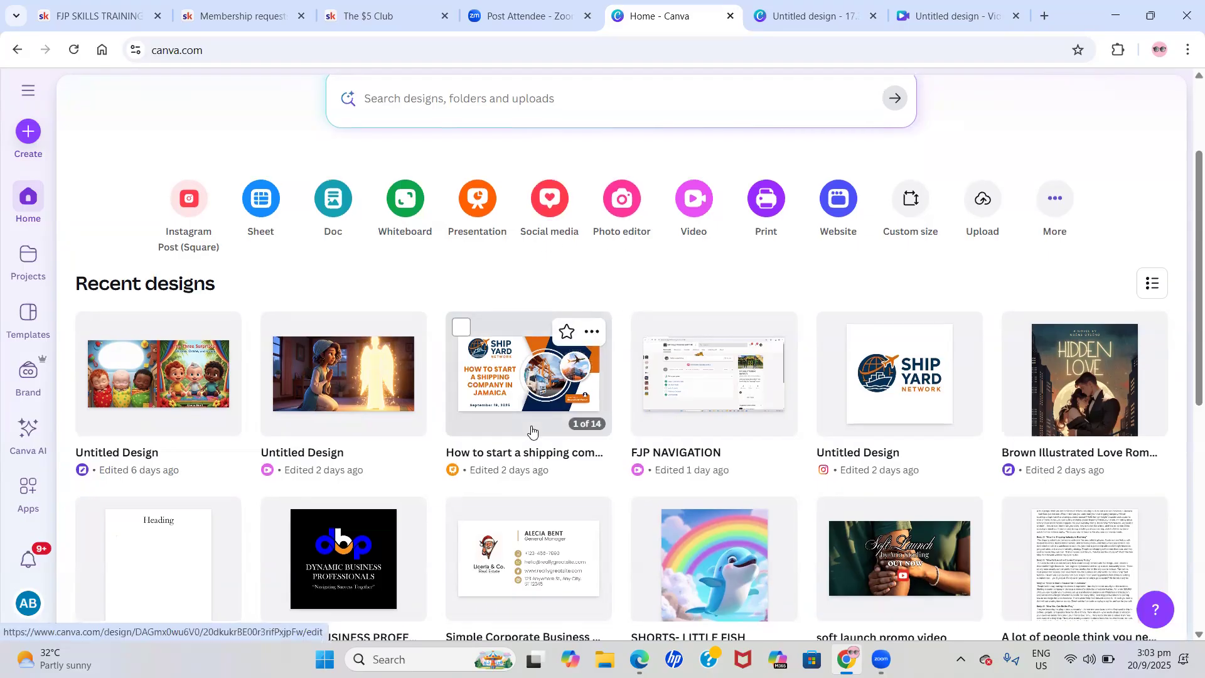
scroll(531, 430, "down", 4)
scroll(531, 425, "down", 2)
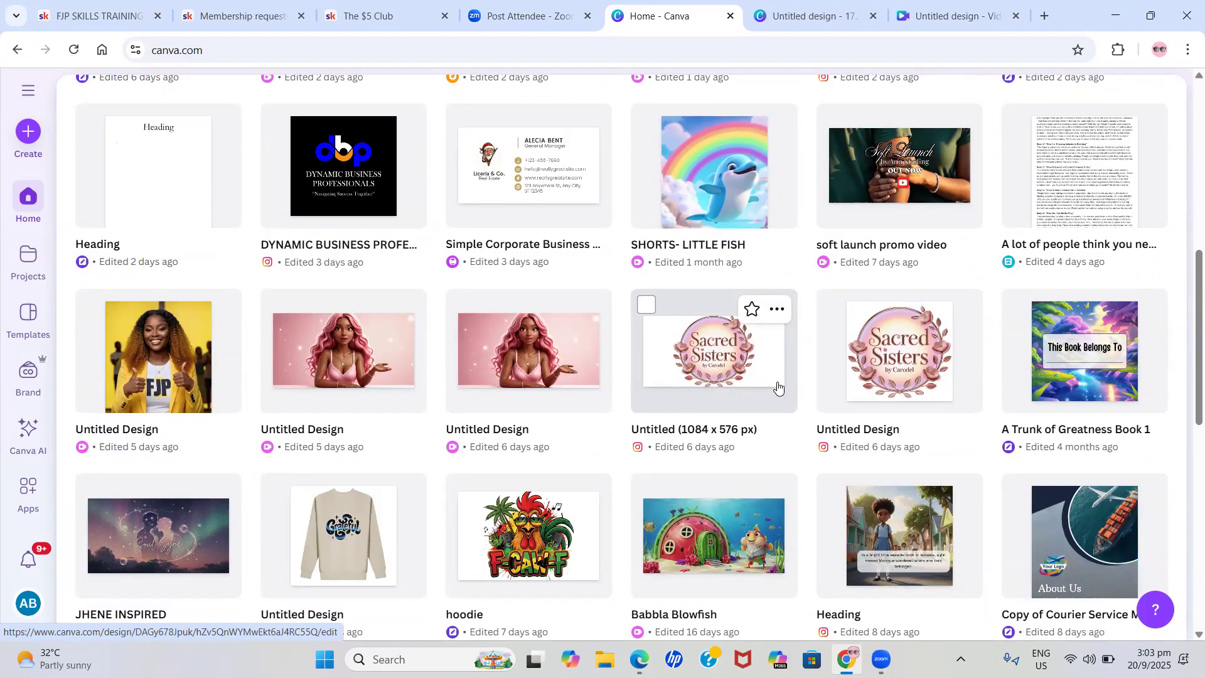
scroll(775, 383, "down", 4)
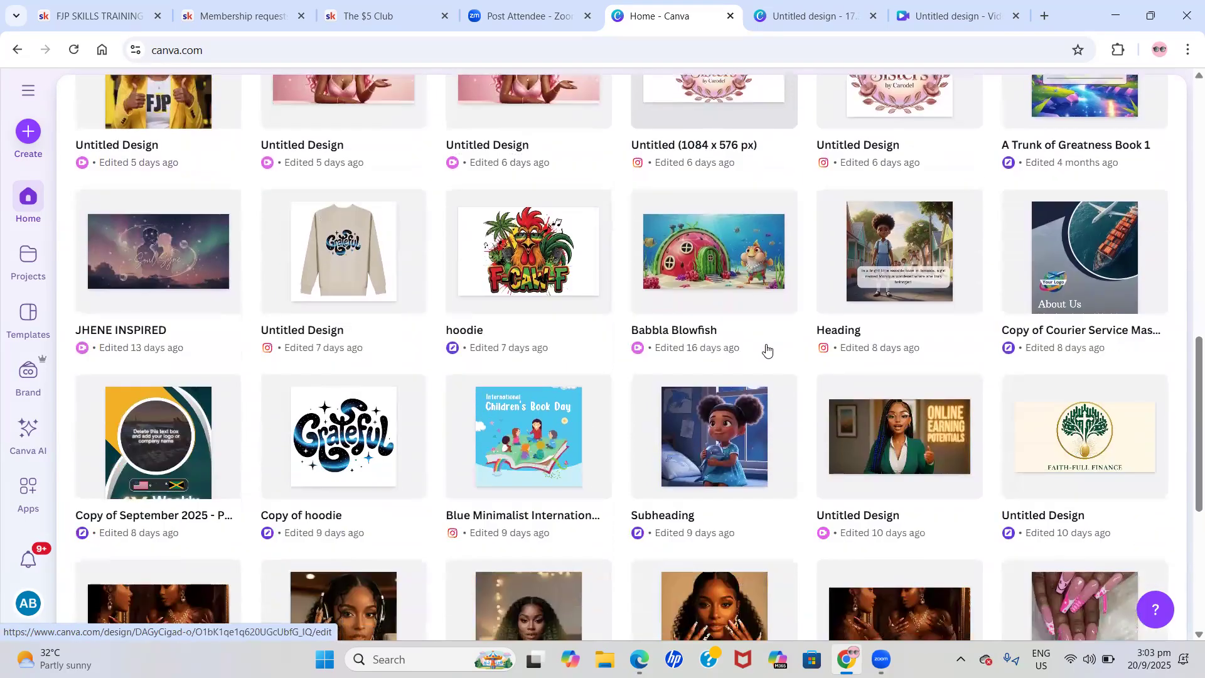
scroll(766, 351, "down", 1)
scroll(766, 350, "down", 2)
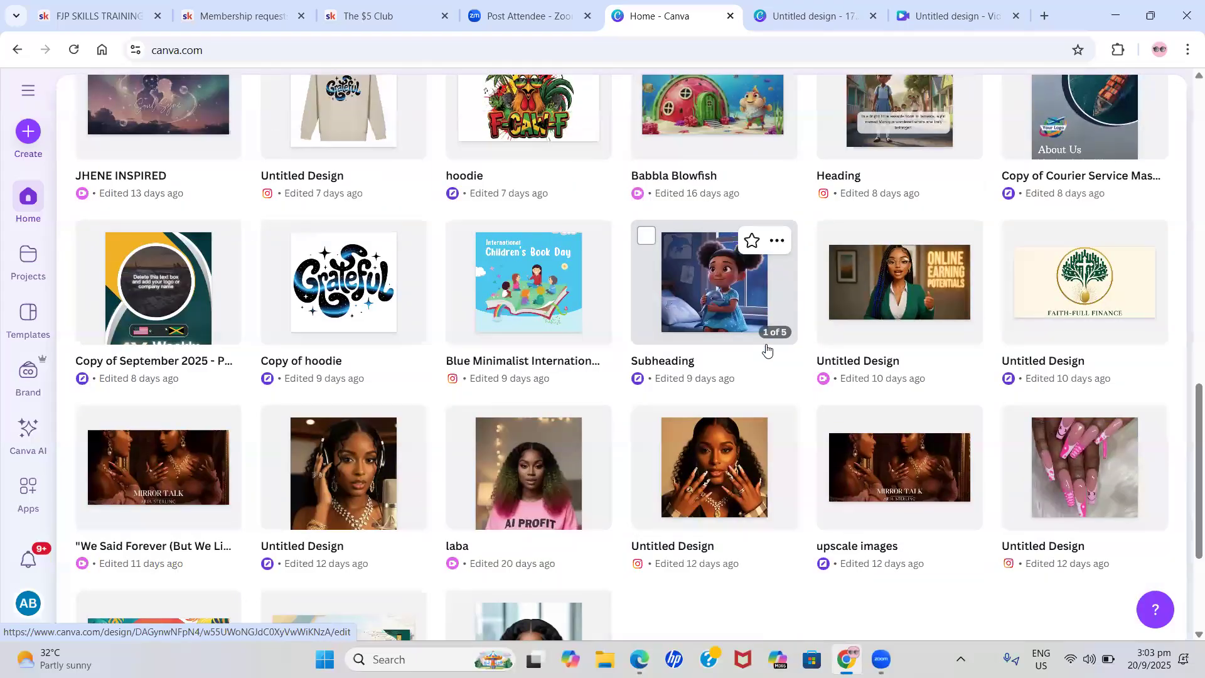
scroll(766, 350, "up", 15)
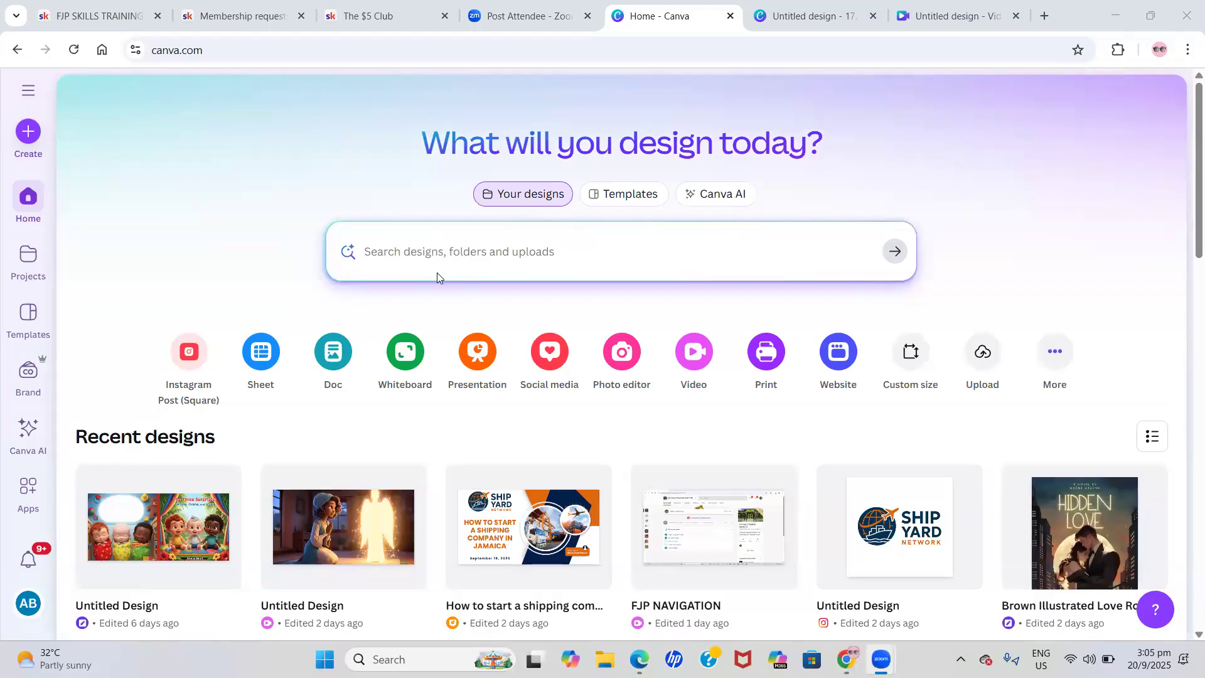
Switch the home page to templates and examine the suggested template designs
left_click(626, 195)
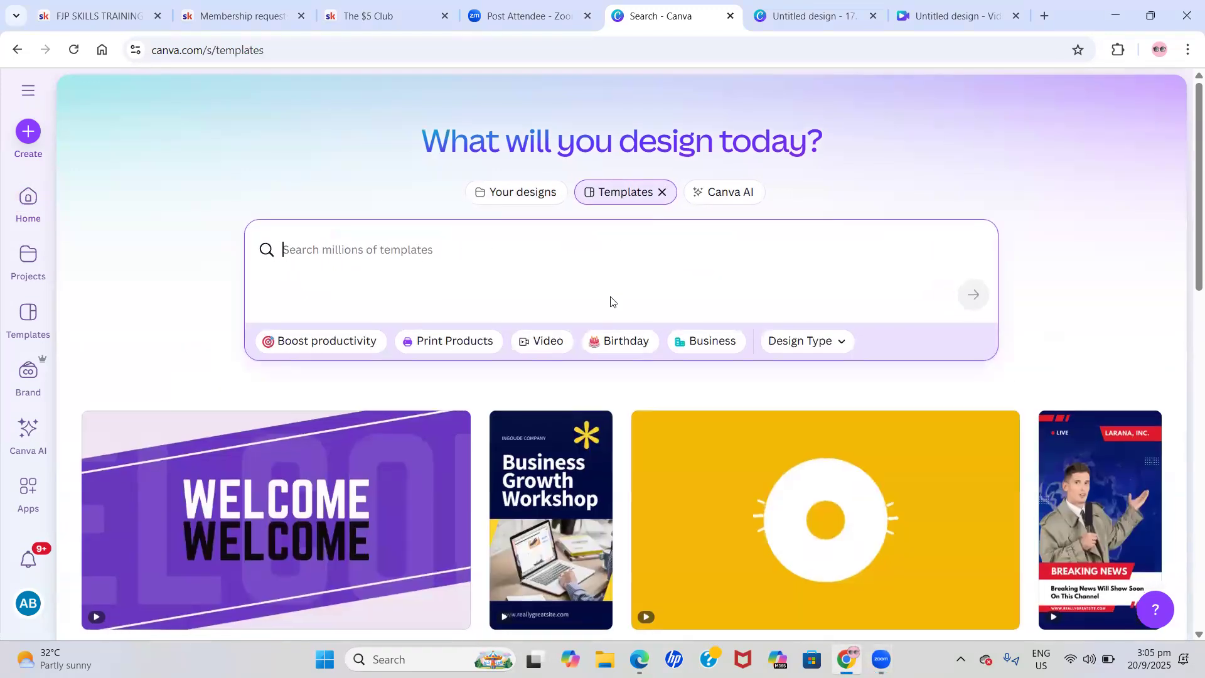
scroll(611, 302, "down", 2)
scroll(611, 302, "down", 1)
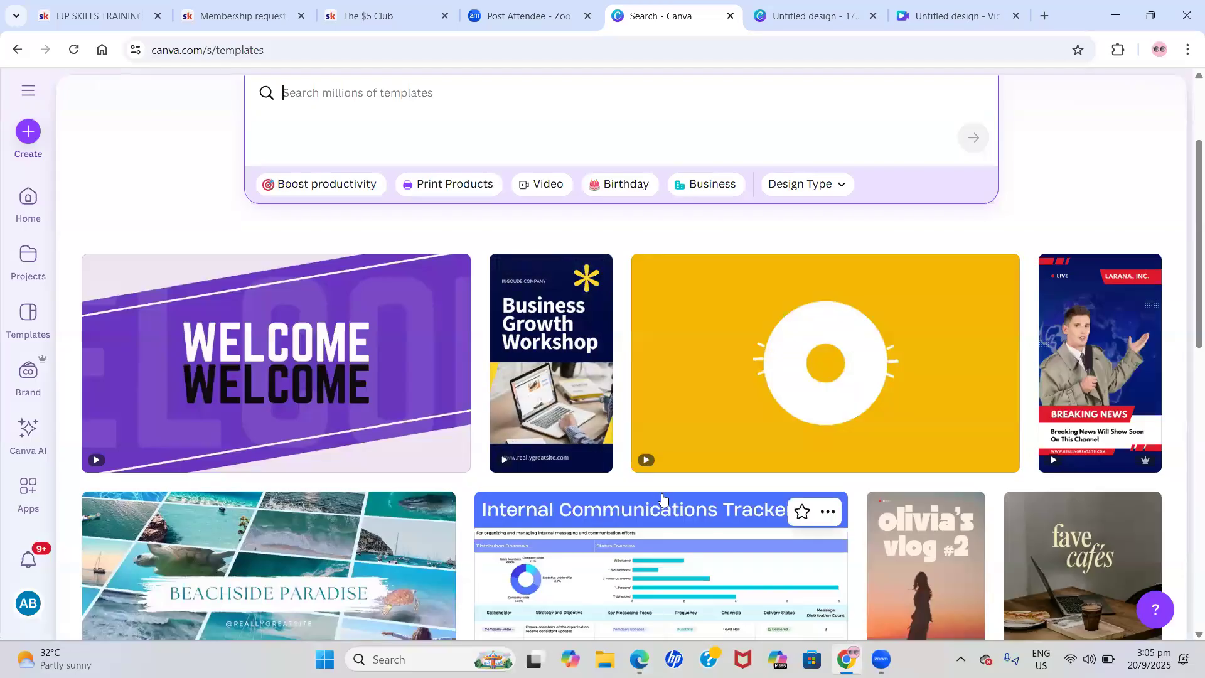
scroll(524, 429, "down", 3)
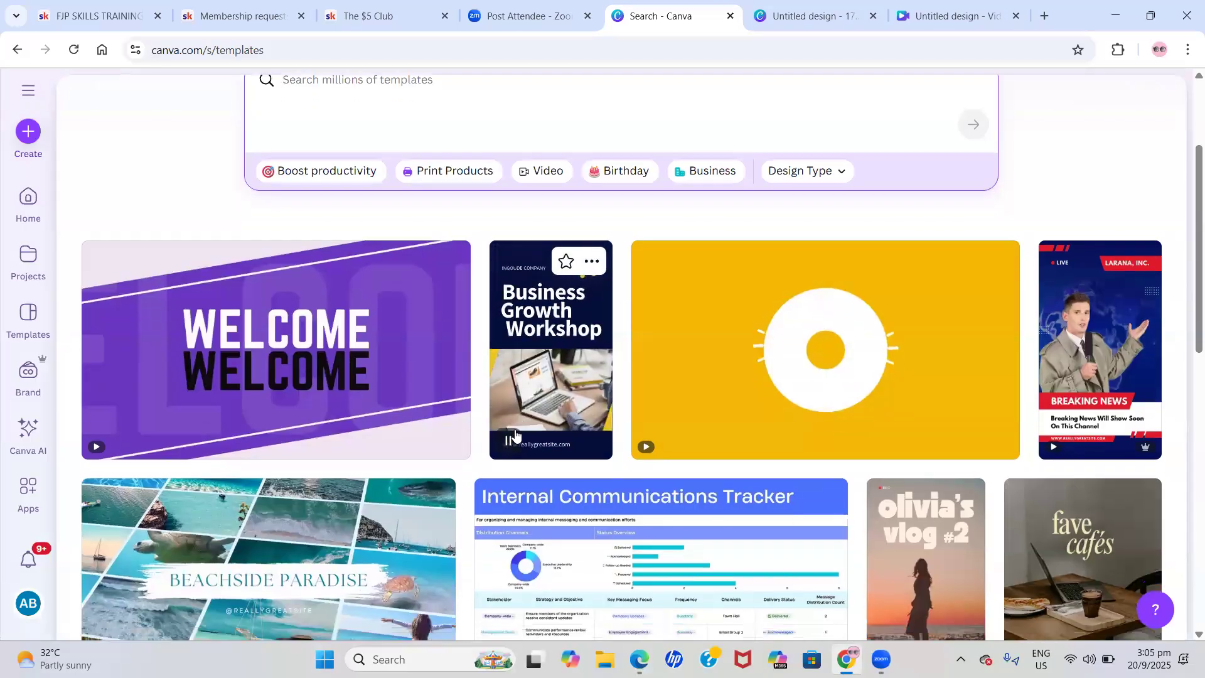
scroll(515, 433, "down", 2)
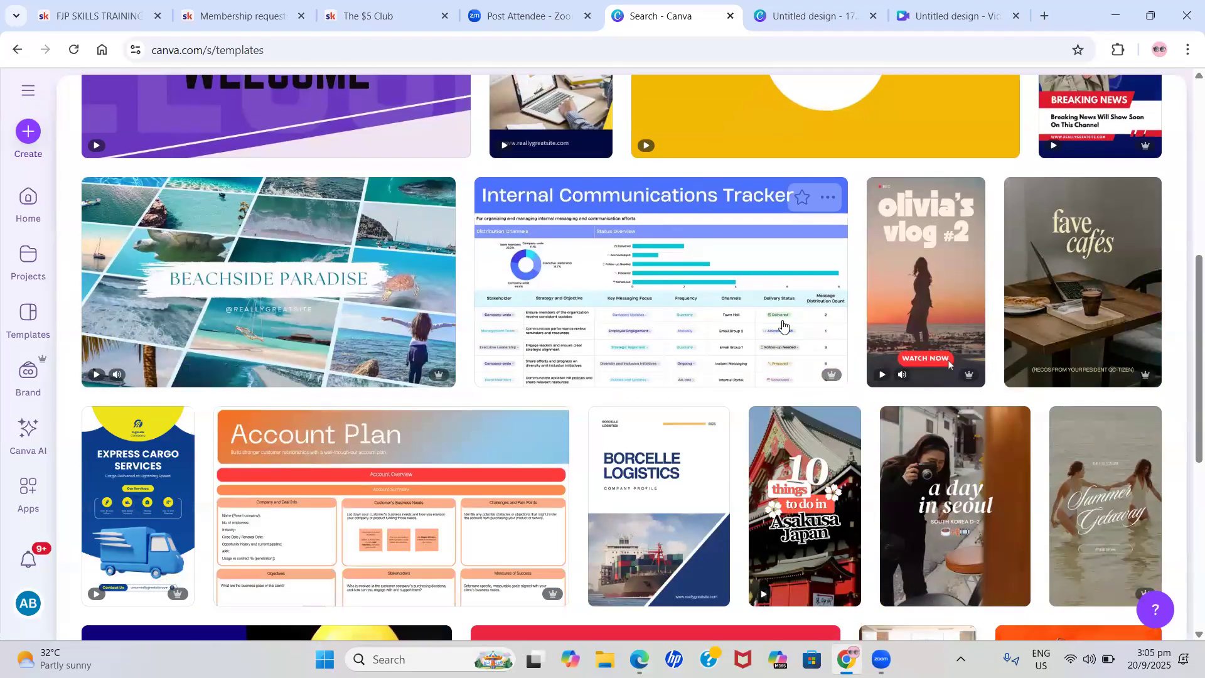
scroll(568, 423, "down", 2)
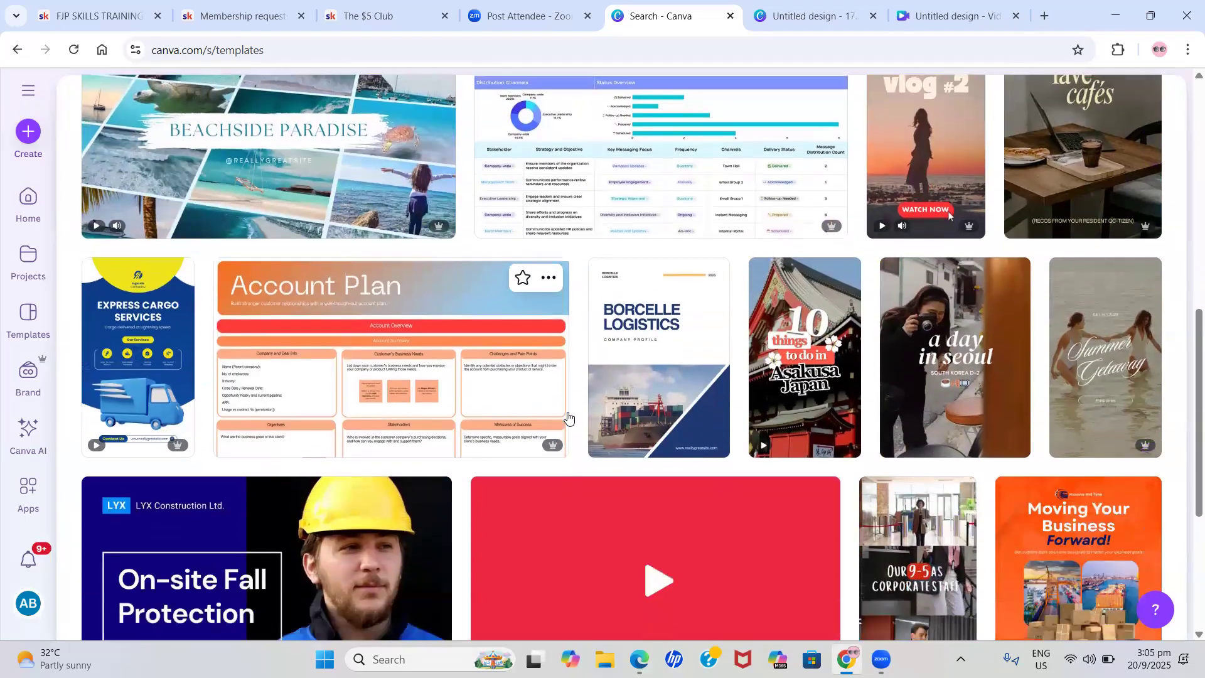
scroll(567, 417, "down", 5)
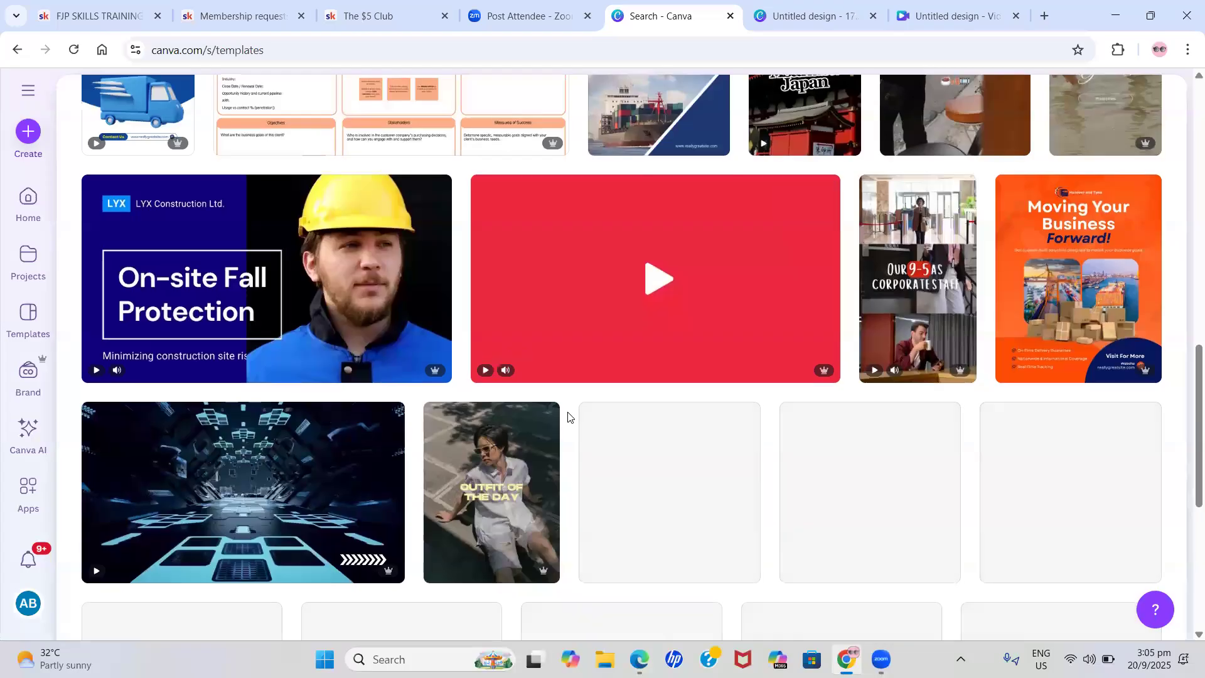
scroll(567, 418, "down", 4)
scroll(568, 417, "up", 3)
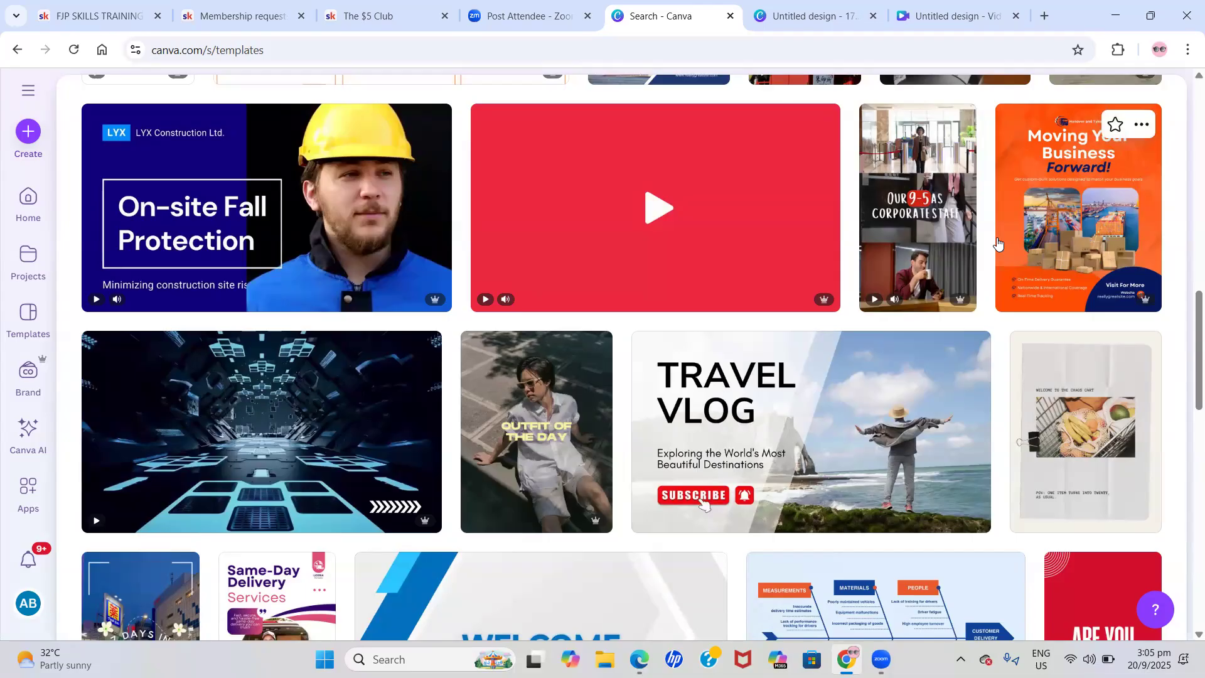
scroll(998, 243, "up", 2)
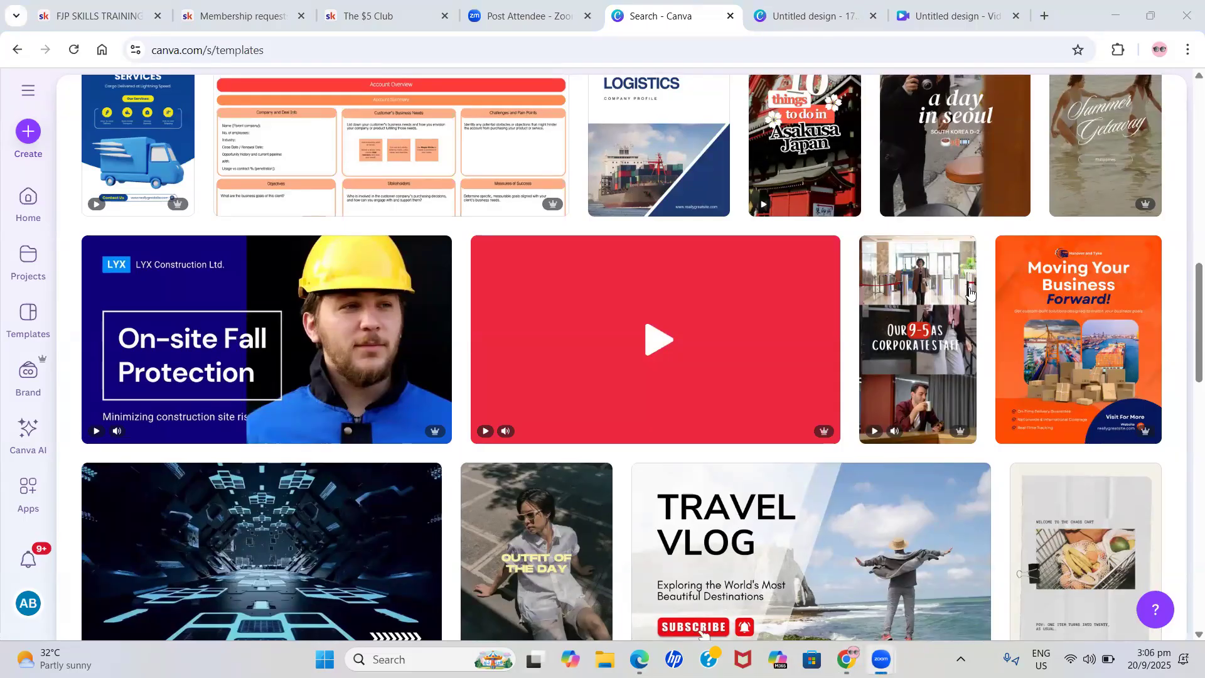
mouse_move(1017, 261)
mouse_move(742, 435)
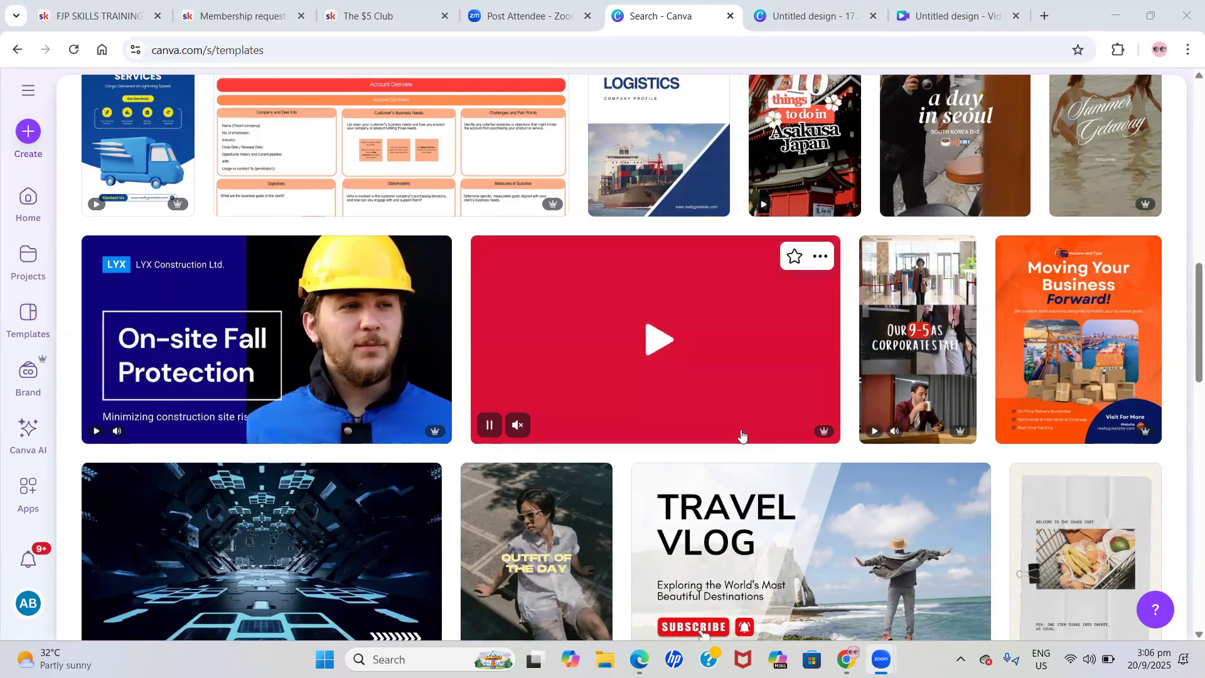
mouse_move(585, 482)
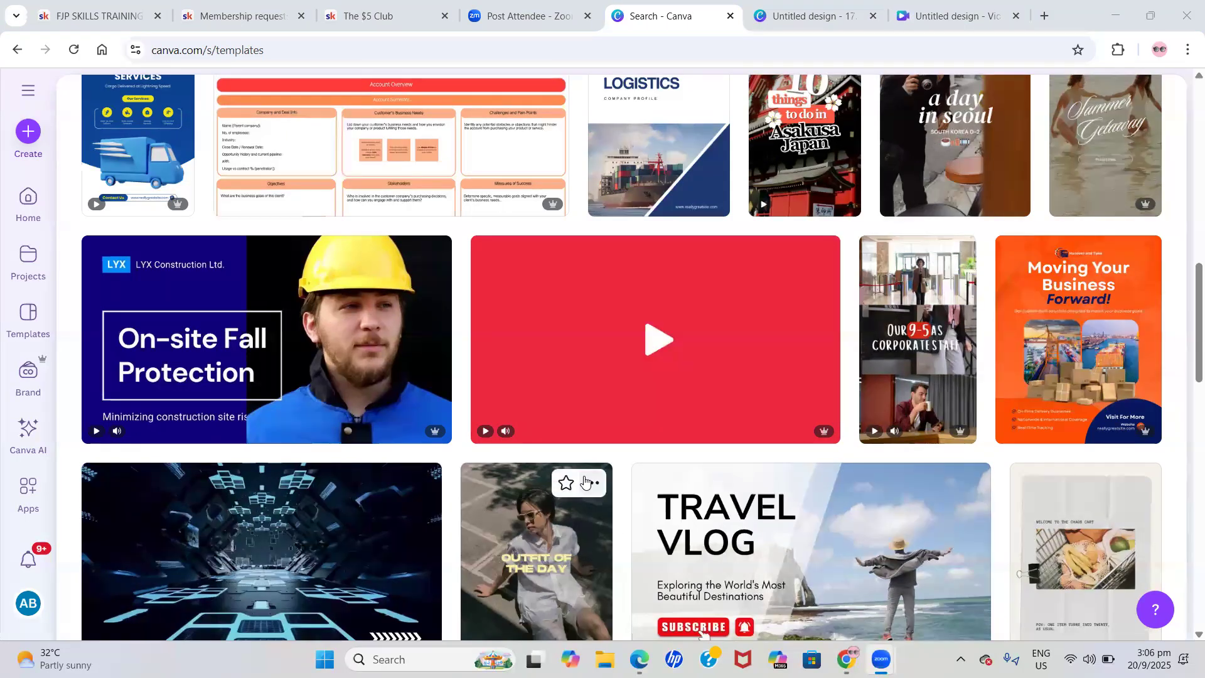
scroll(585, 482, "up", 10)
scroll(584, 482, "up", 1)
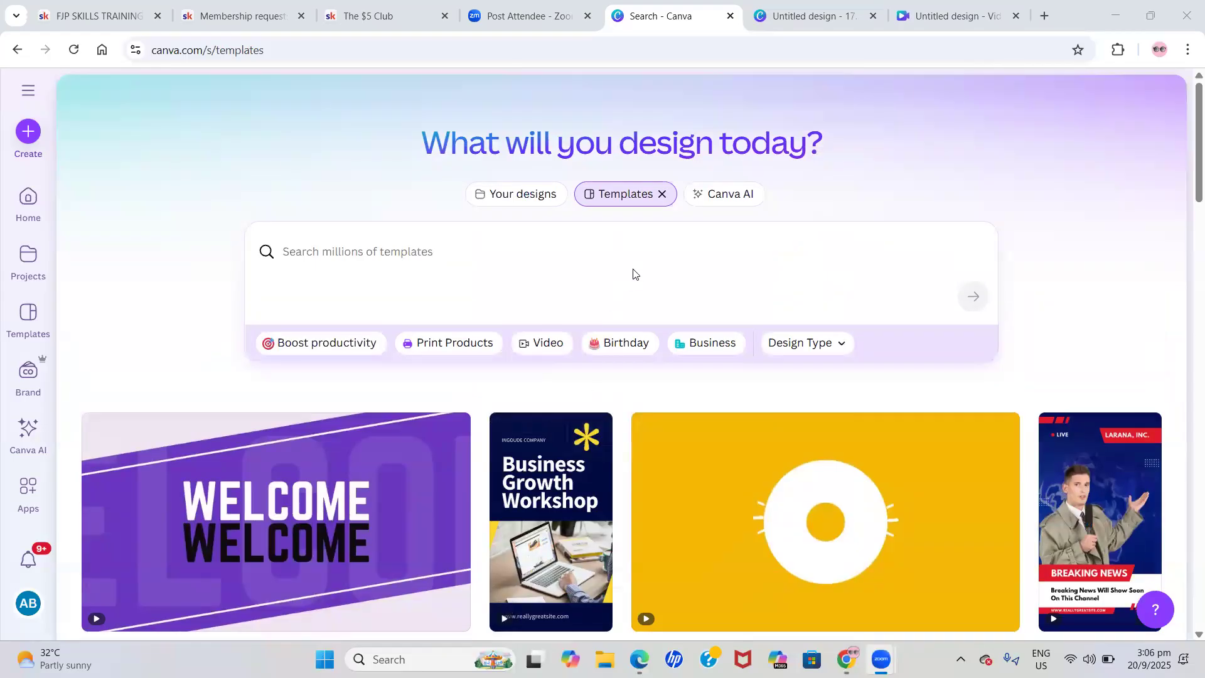
In Canva AI, enter the prompt "A BLACK HYPER REALISTIC WOMAN WEARING A RED HAT AND SITTING ON A BENCH IN A PARK"
left_click(736, 195)
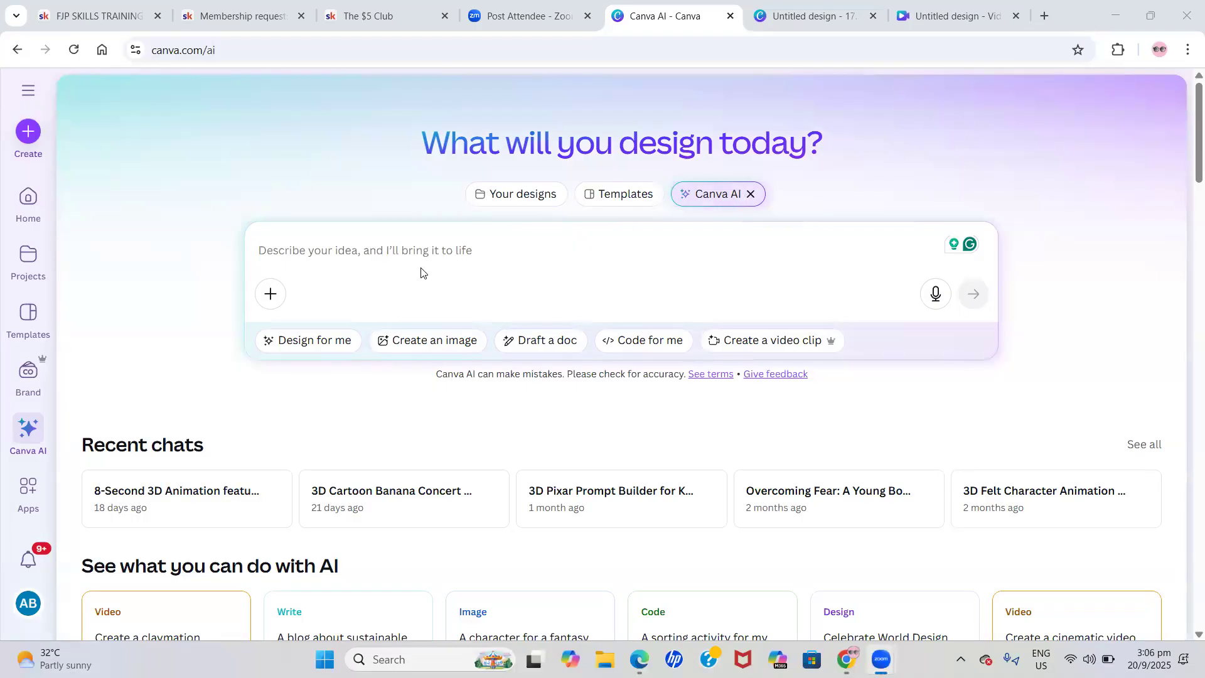
left_click(434, 254)
type("A B")
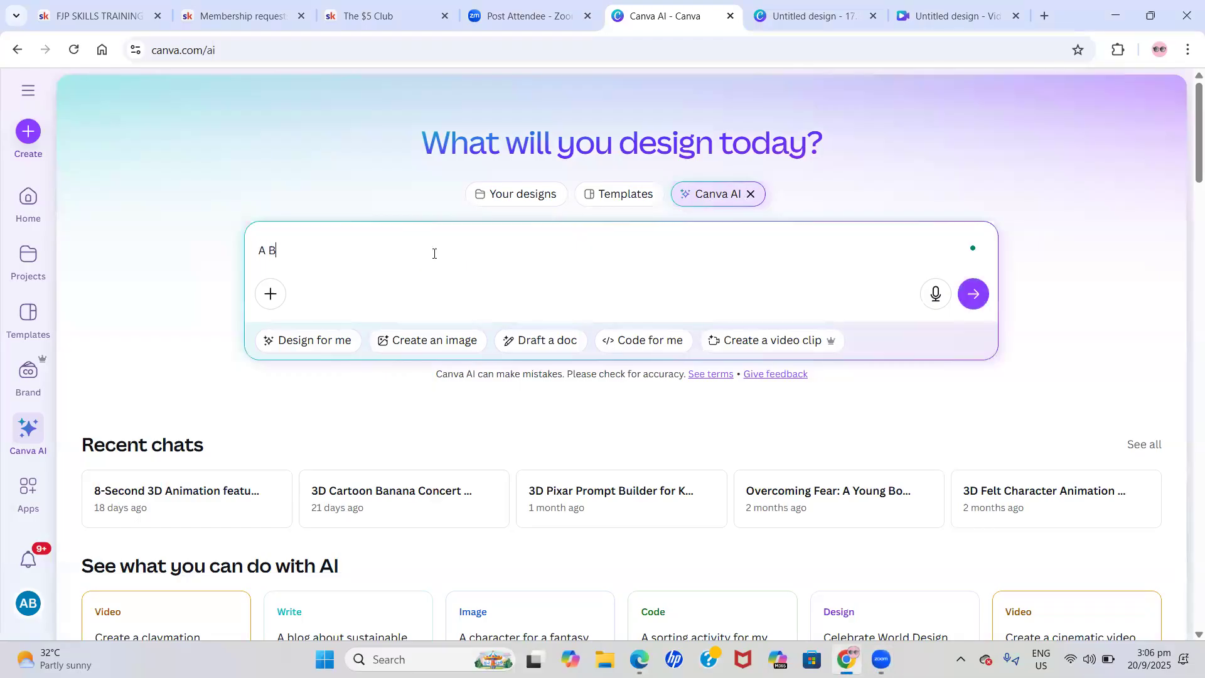
type("LACK HYPER REALISTIC WOMAN WEARING A RED HAT AND SITTIN")
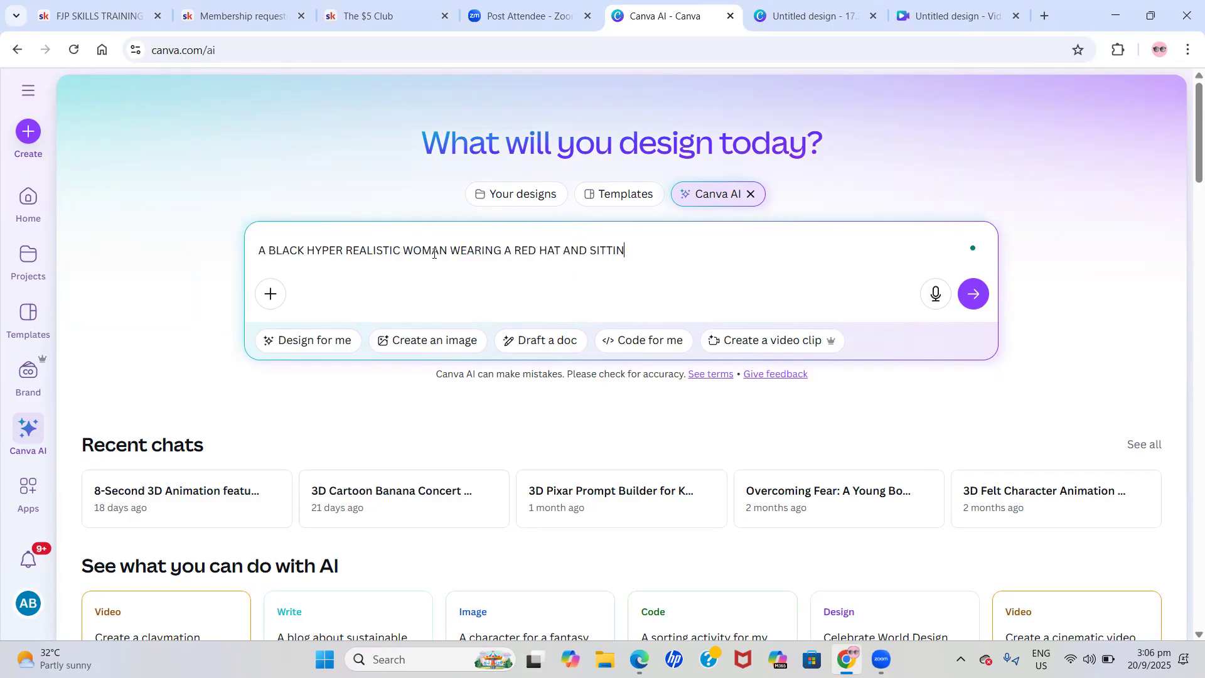
type("G ON A BENCH IN A PARK")
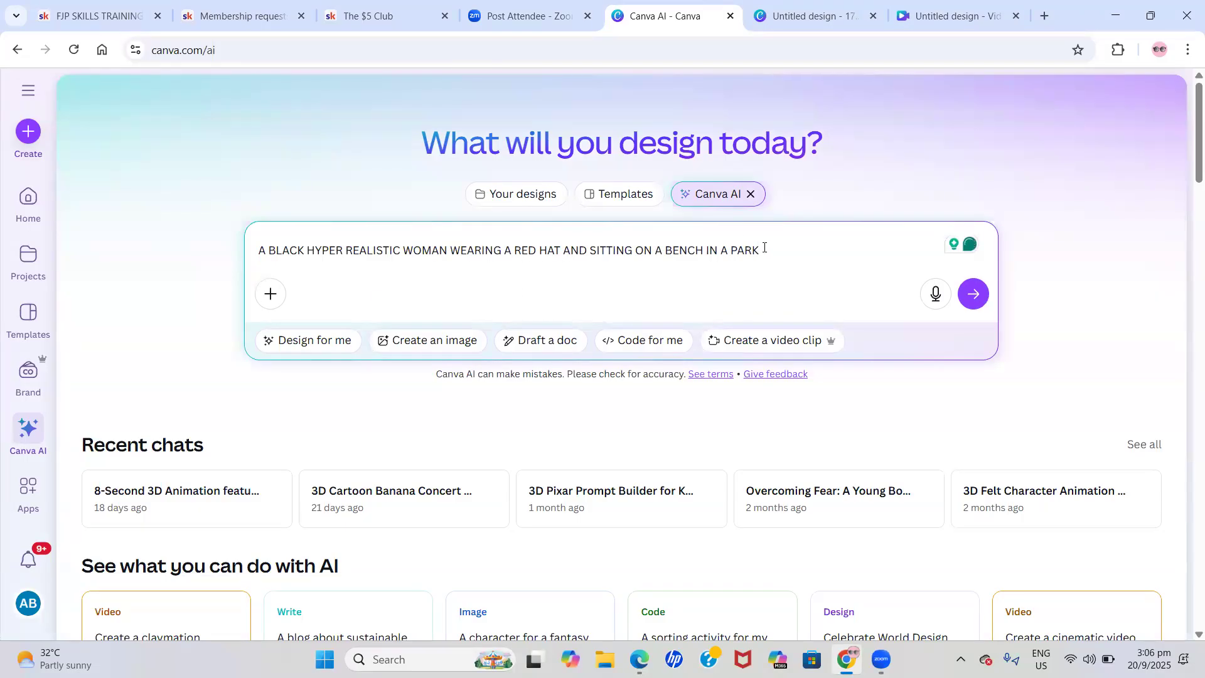
Set the prompt to create an image with a 1:1 aspect ratio
left_click(424, 341)
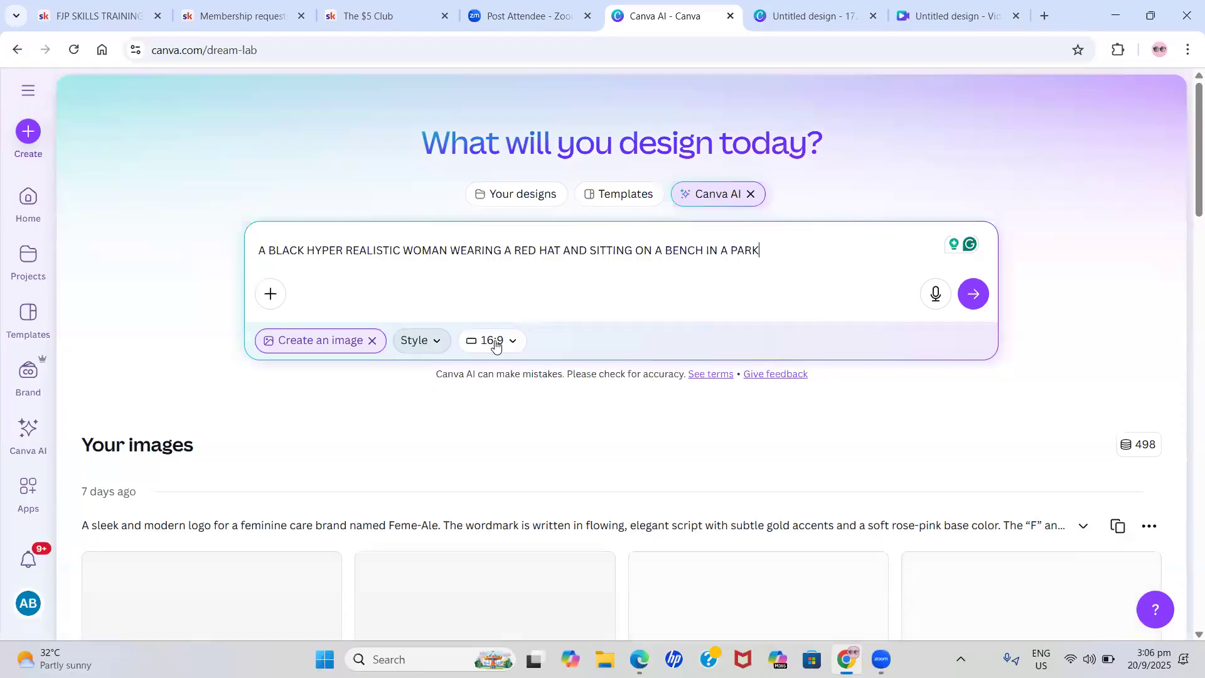
left_click(494, 342)
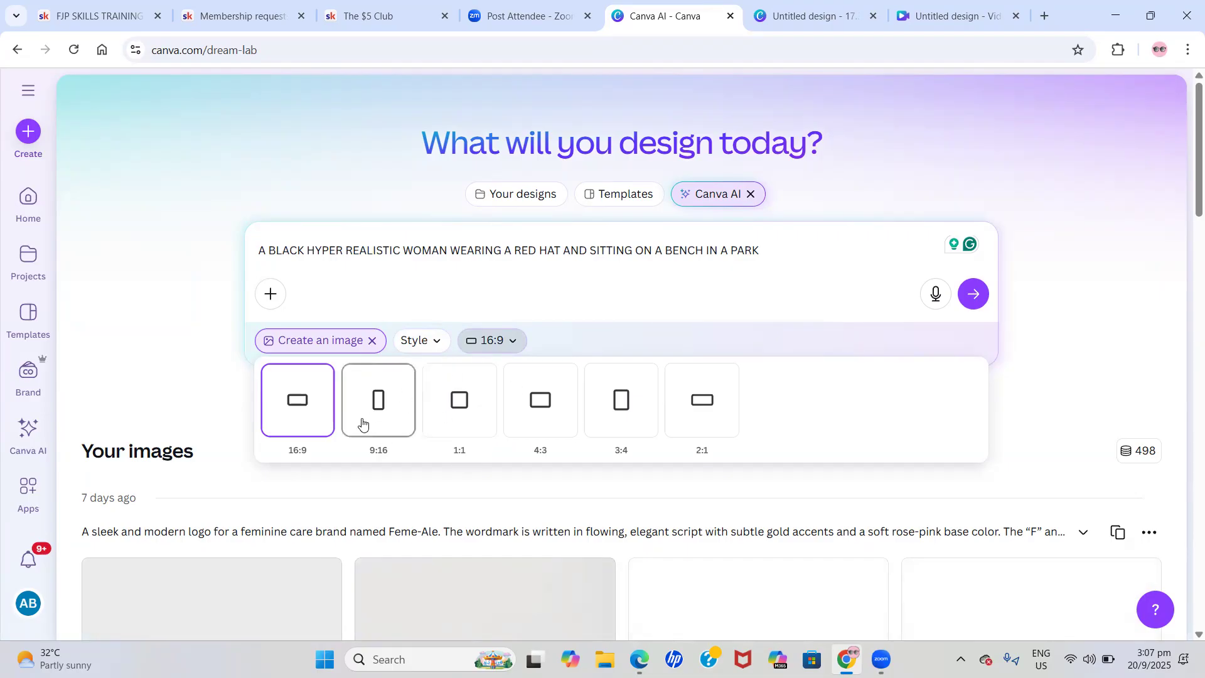
left_click(458, 400)
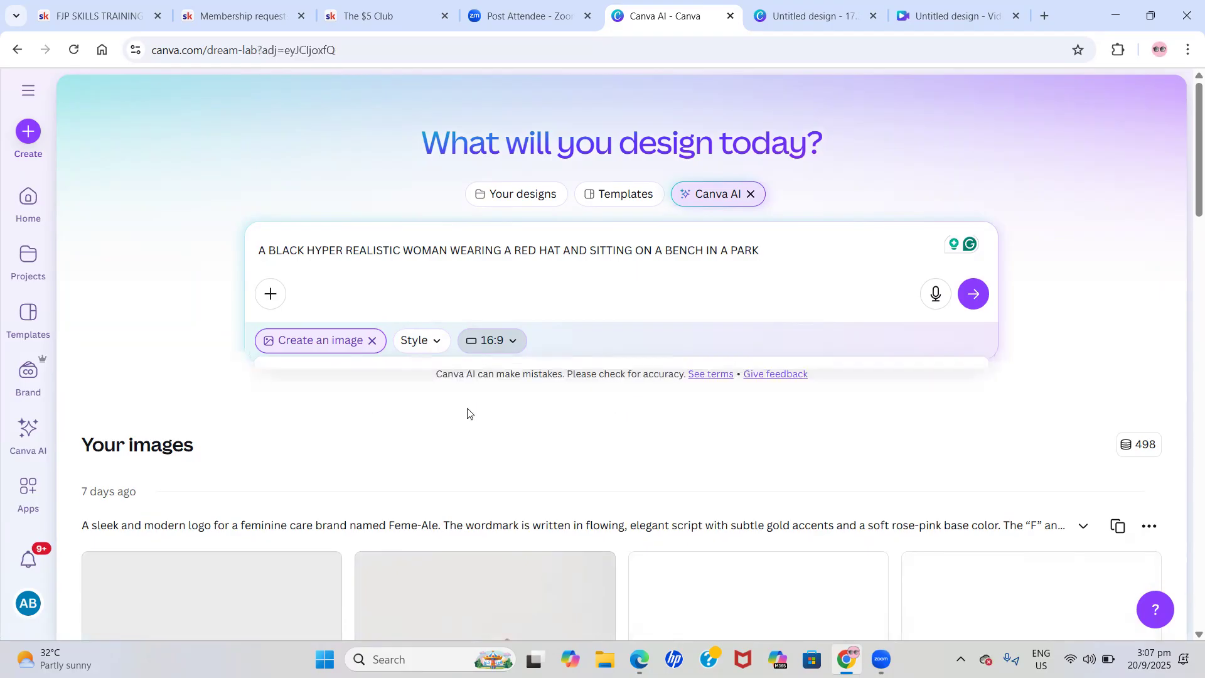
Extend the image prompt with ". SHE IS IN A JEANS DRESS"
left_click(436, 344)
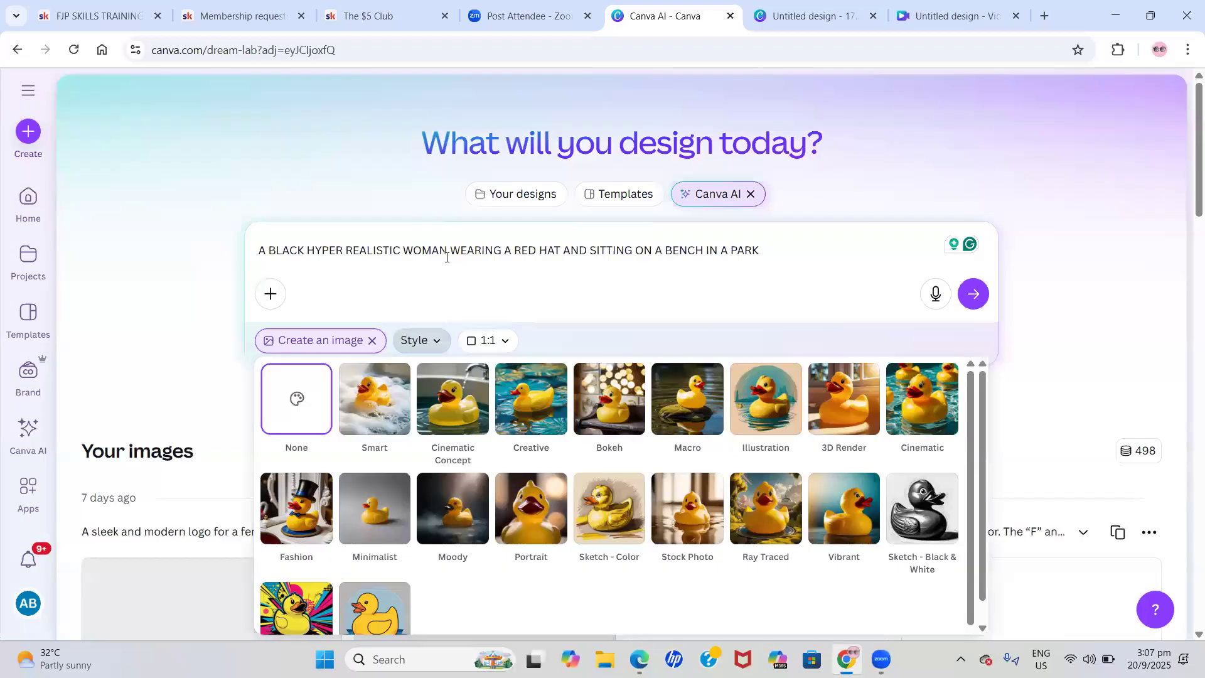
left_click(775, 250)
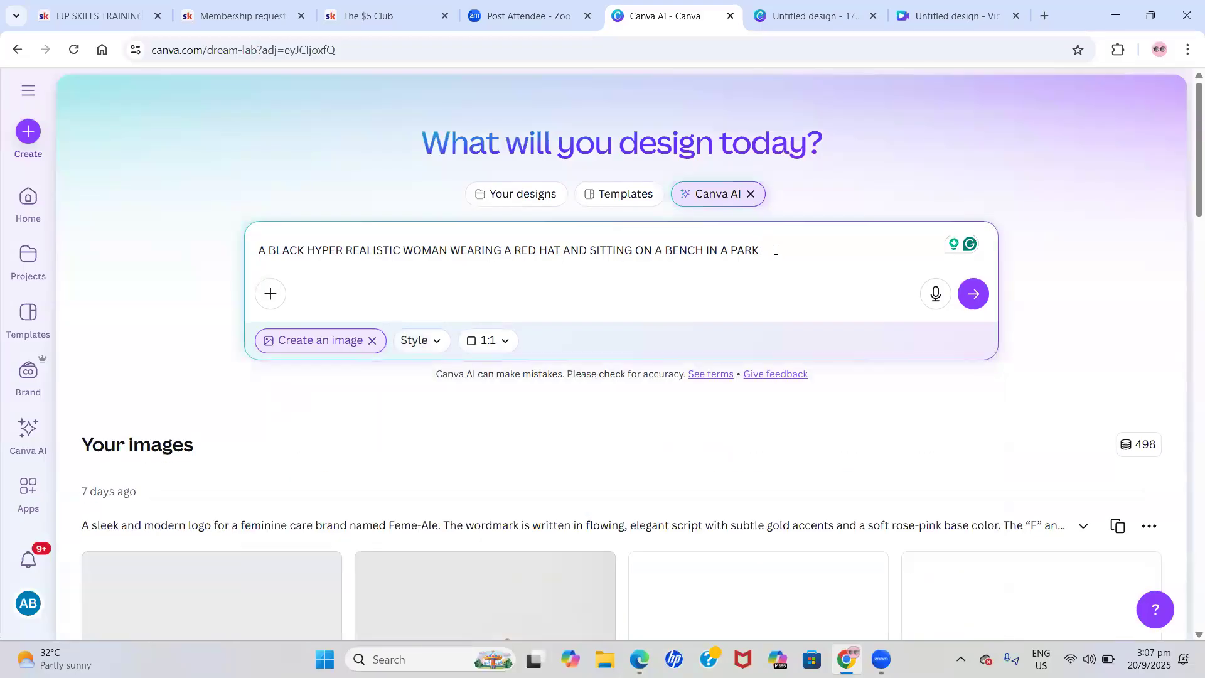
type(". SHE IS IN A JEANS DRESS")
Apply the Illustration style to the prompt and generate the images
left_click(493, 342)
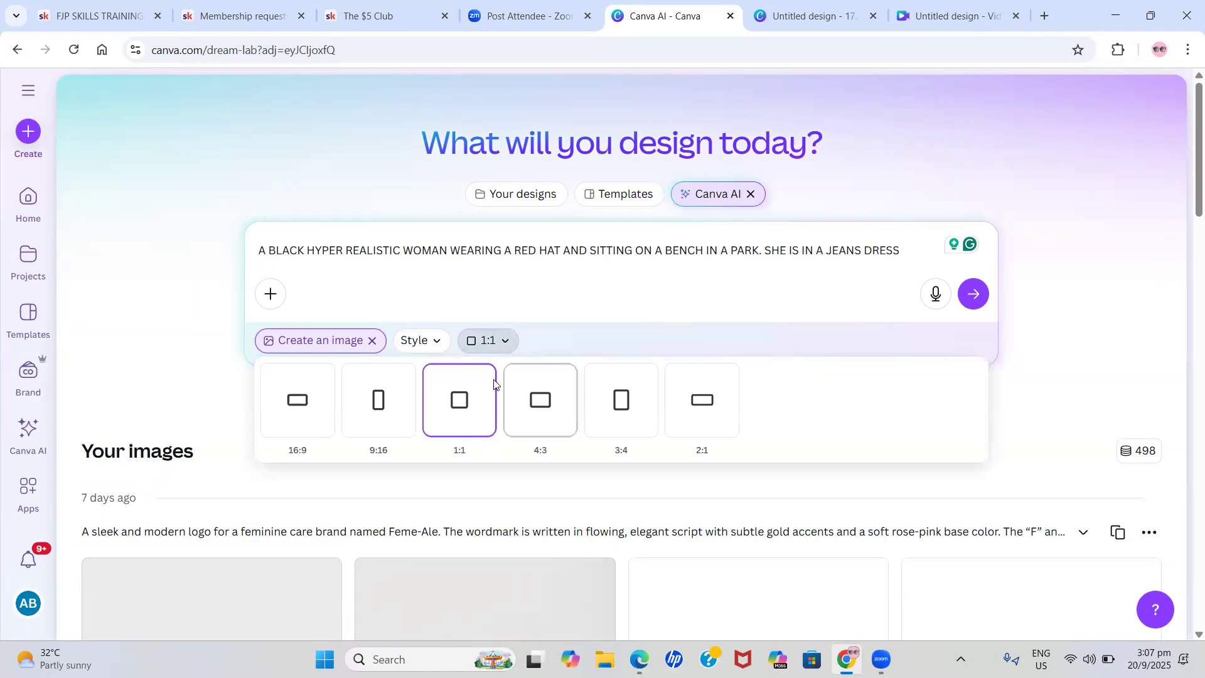
left_click(427, 341)
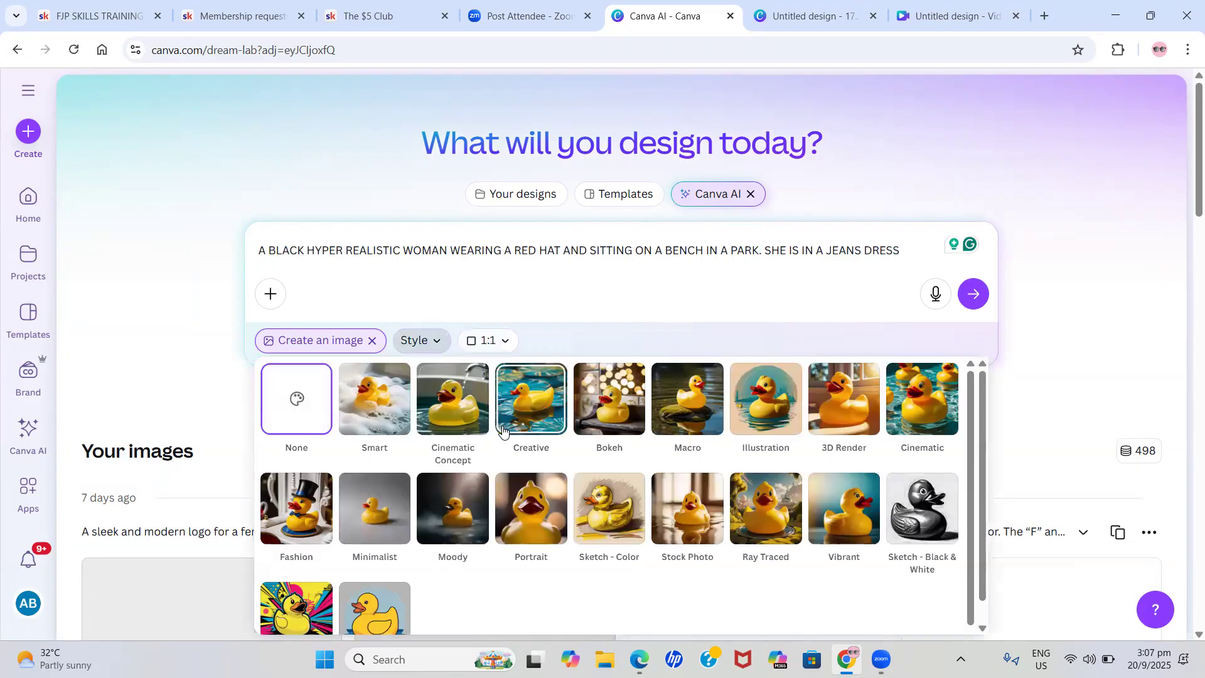
scroll(502, 430, "down", 1)
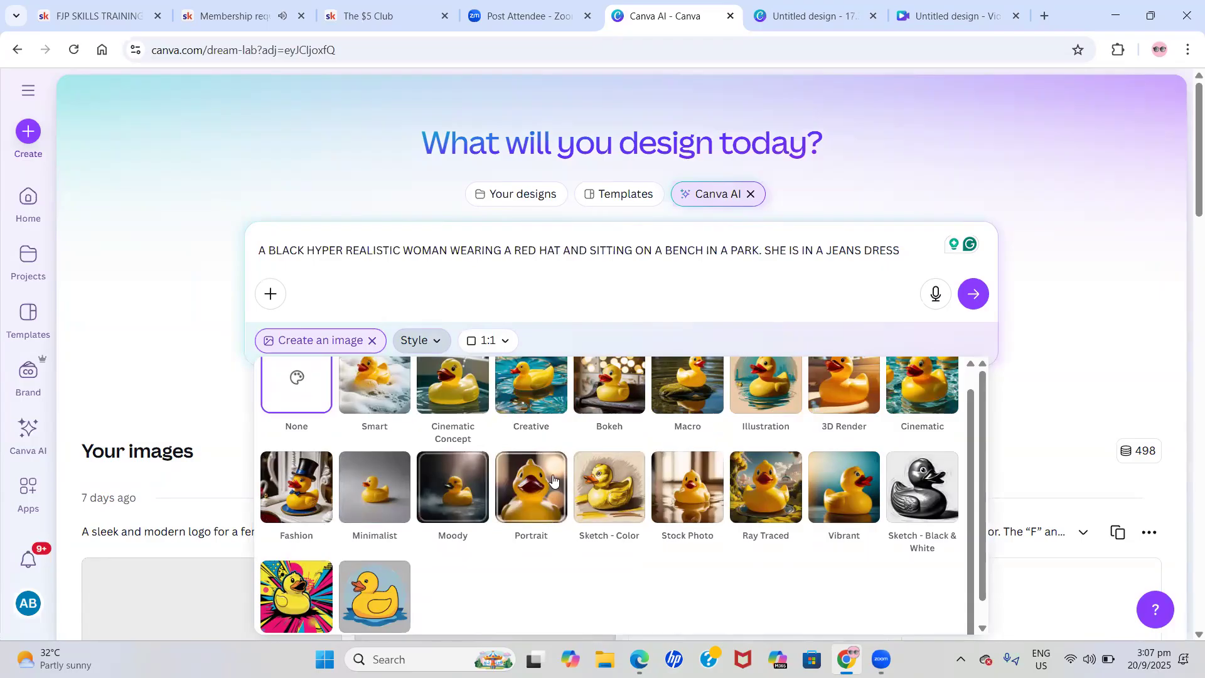
left_click(768, 391)
left_click(972, 293)
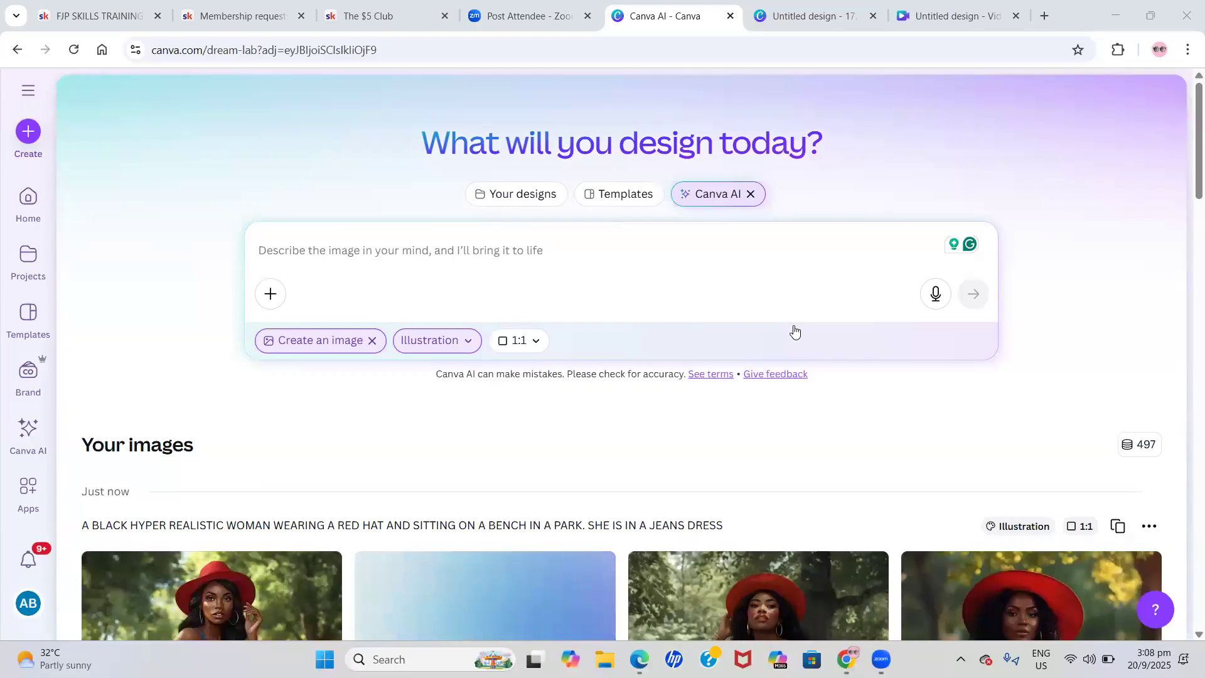
Reuse the prompt of the woman in the jeans dress with the 3D Render style and generate new images
scroll(586, 390, "down", 2)
scroll(586, 390, "down", 1)
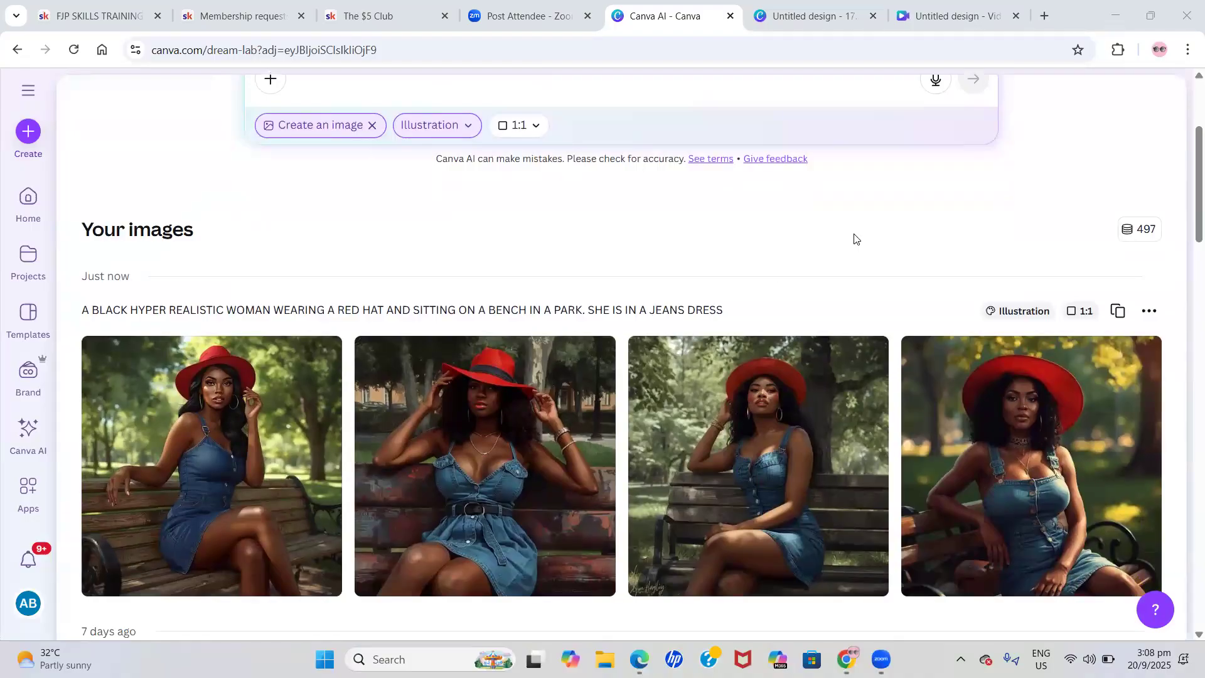
scroll(873, 299, "down", 1)
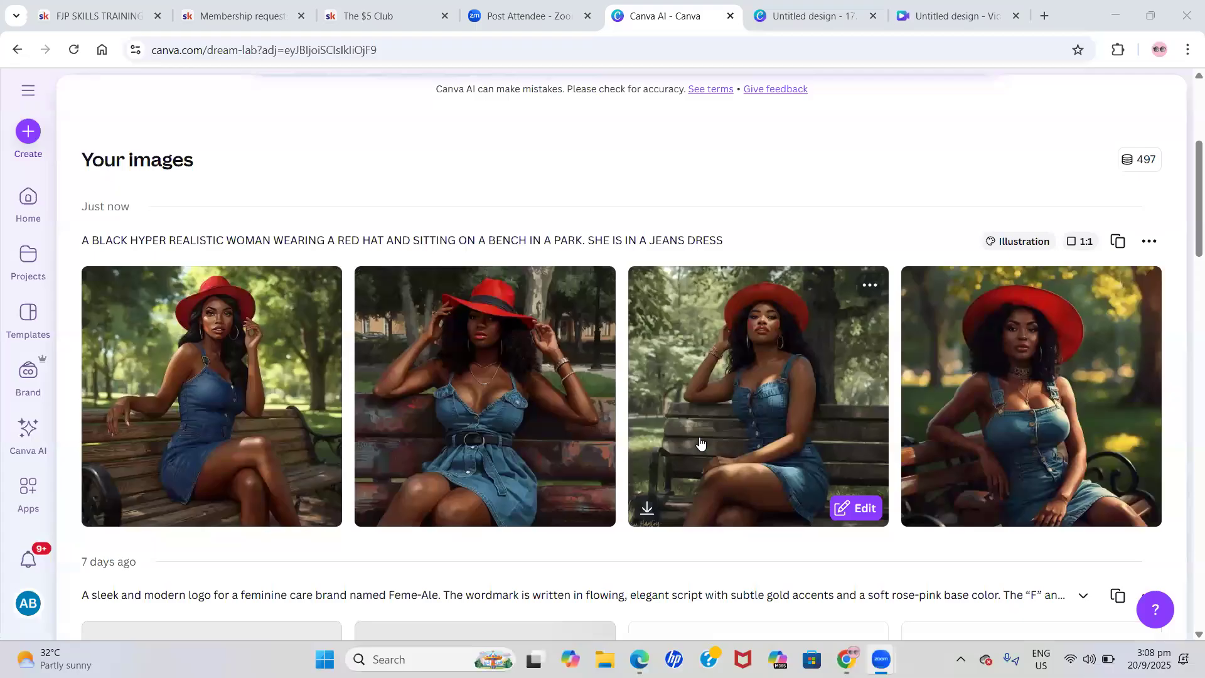
scroll(701, 443, "down", 1)
scroll(700, 443, "up", 3)
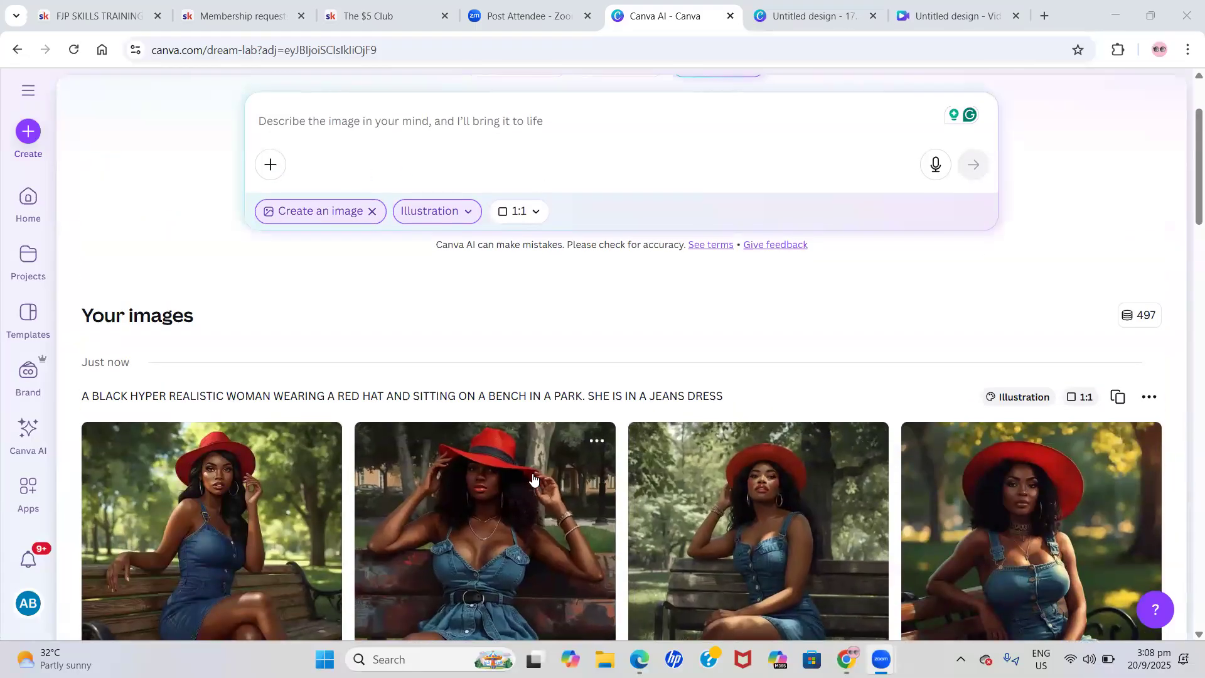
left_click(468, 213)
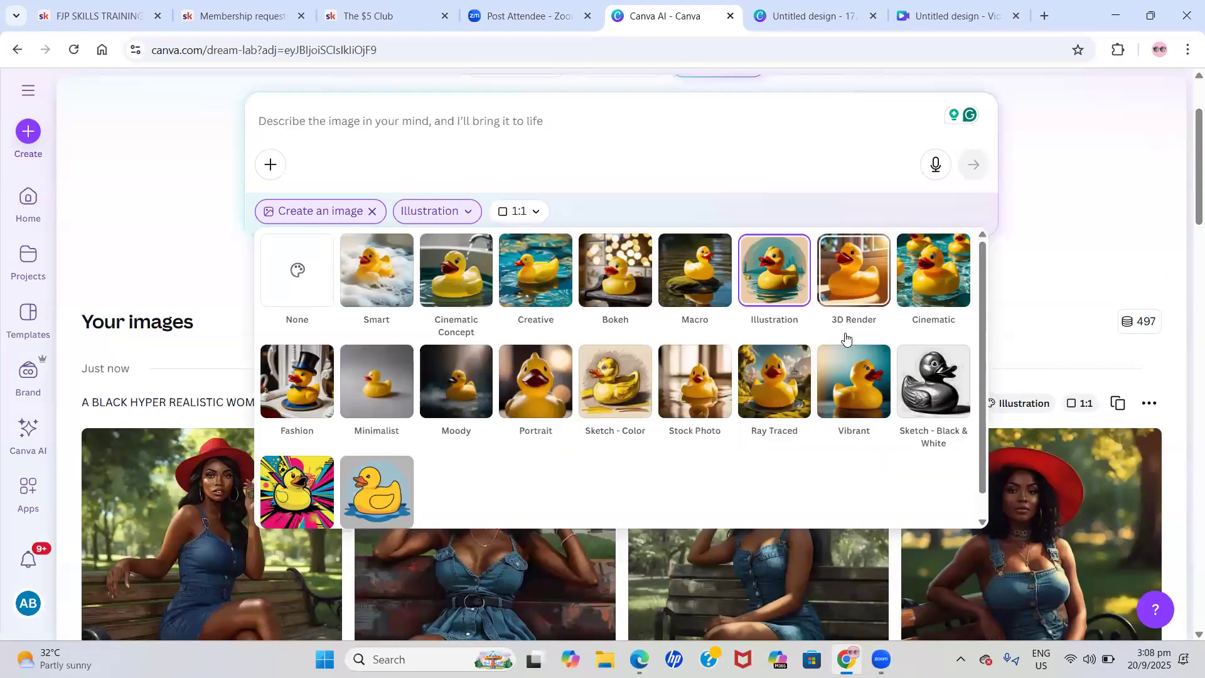
left_click(851, 281)
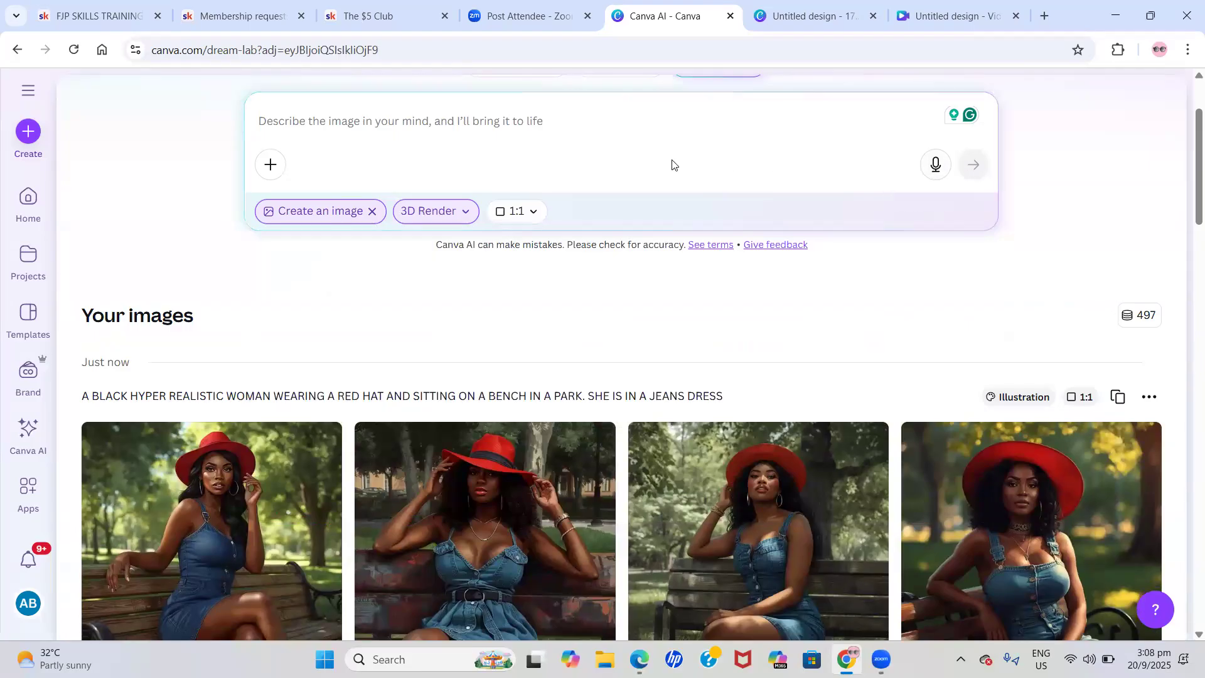
left_click(1116, 398)
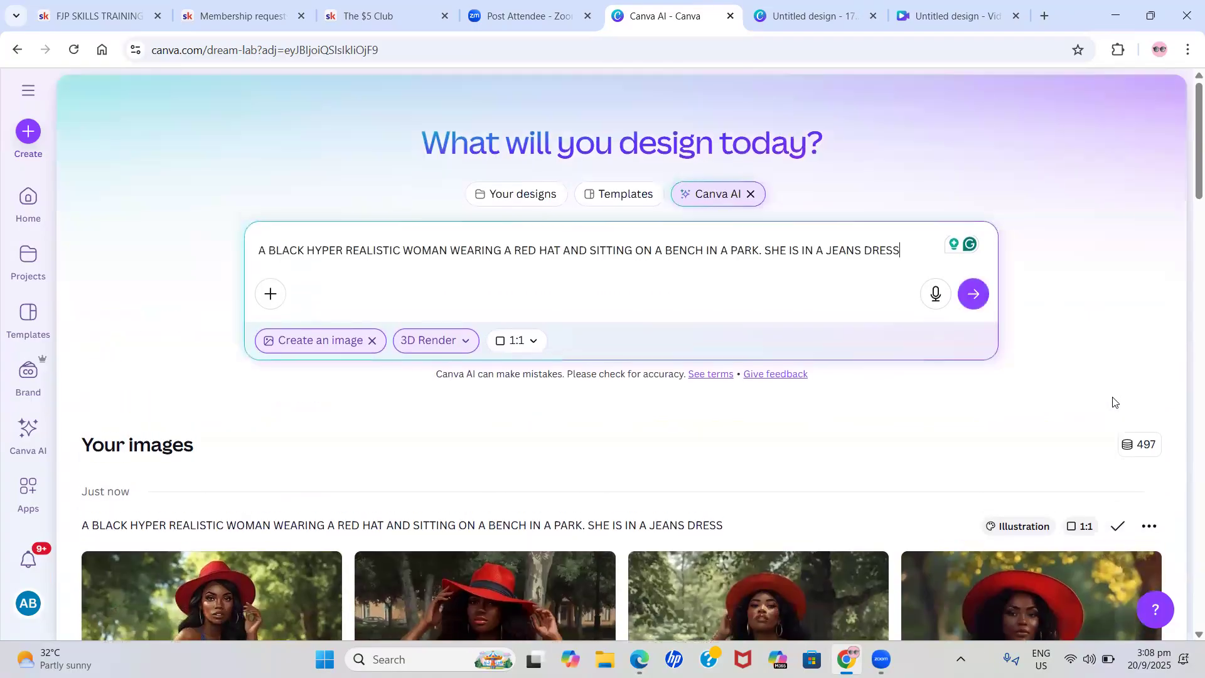
left_click(971, 293)
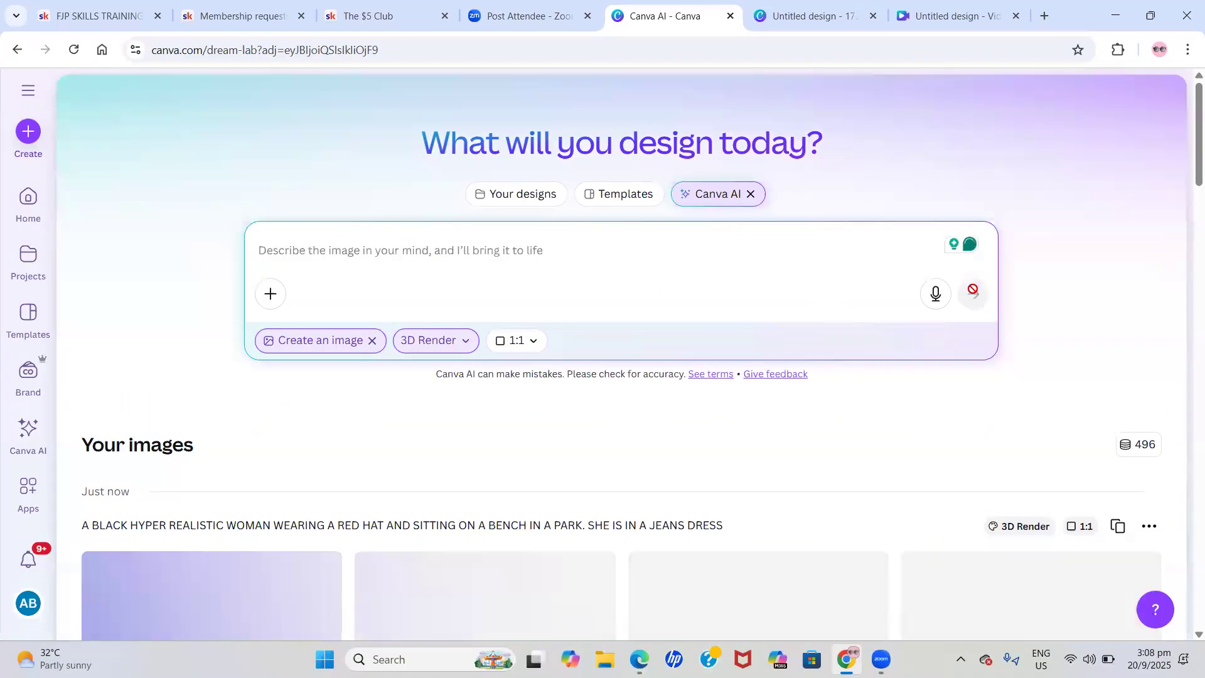
Compare the new 3D Render images with the earlier Illustration images of the woman on the bench
scroll(589, 429, "down", 6)
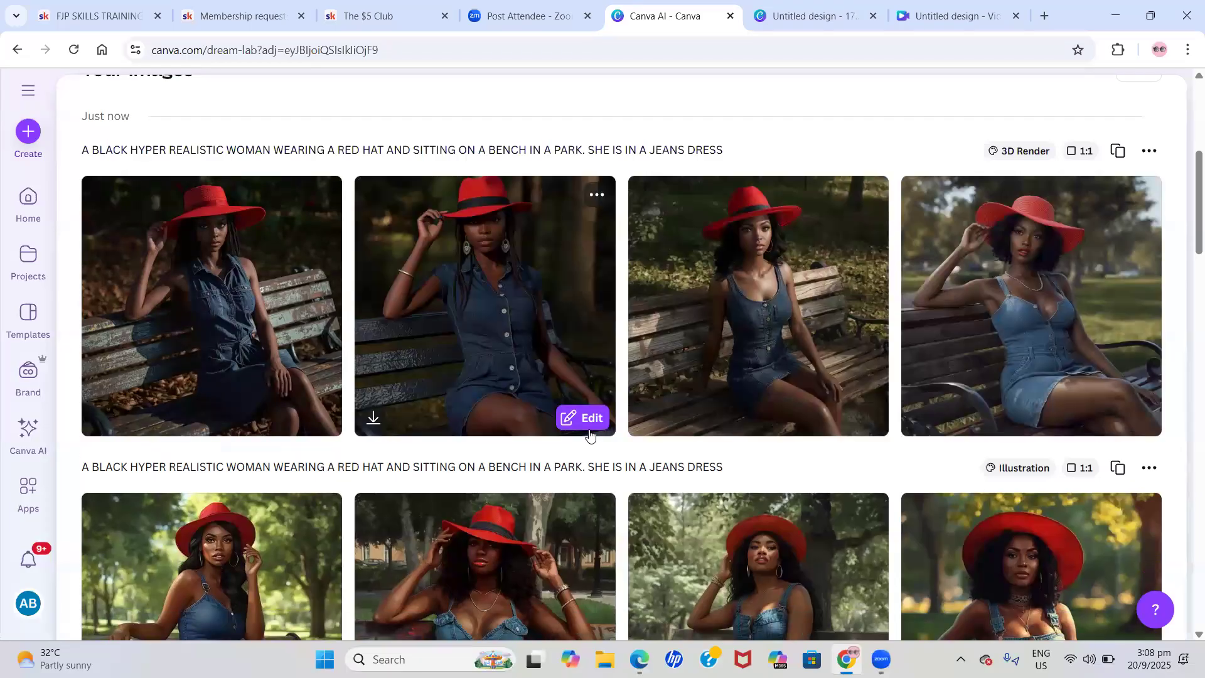
scroll(921, 266, "down", 2)
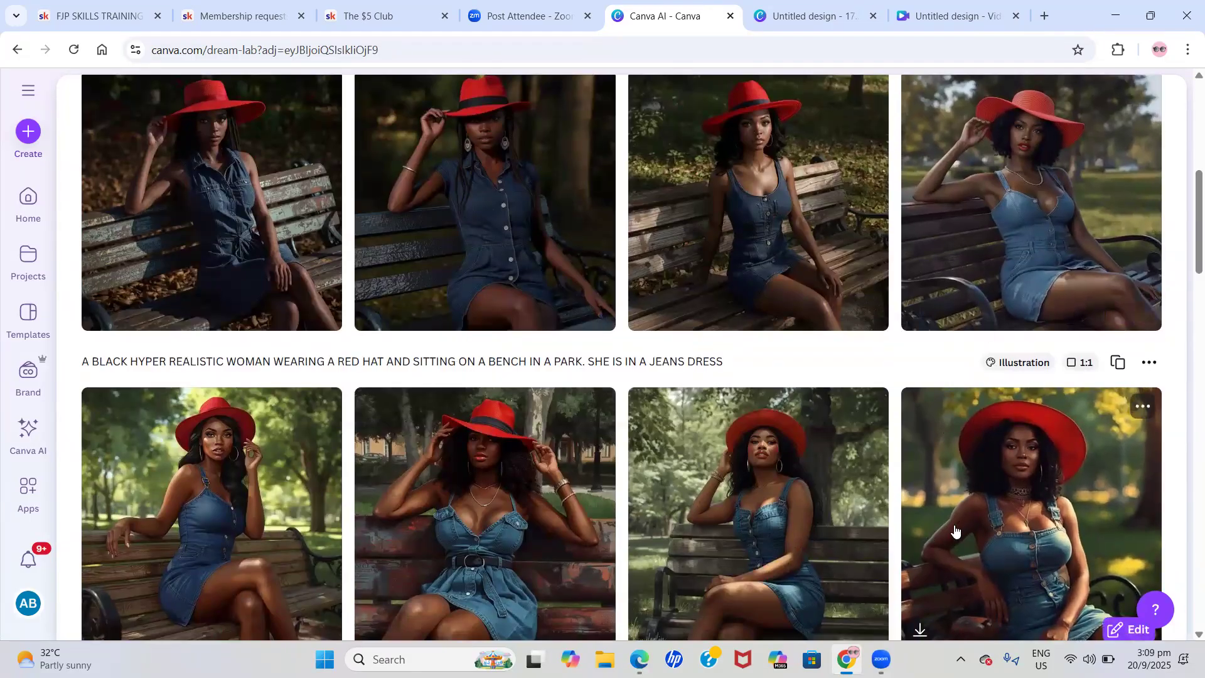
scroll(954, 530, "down", 2)
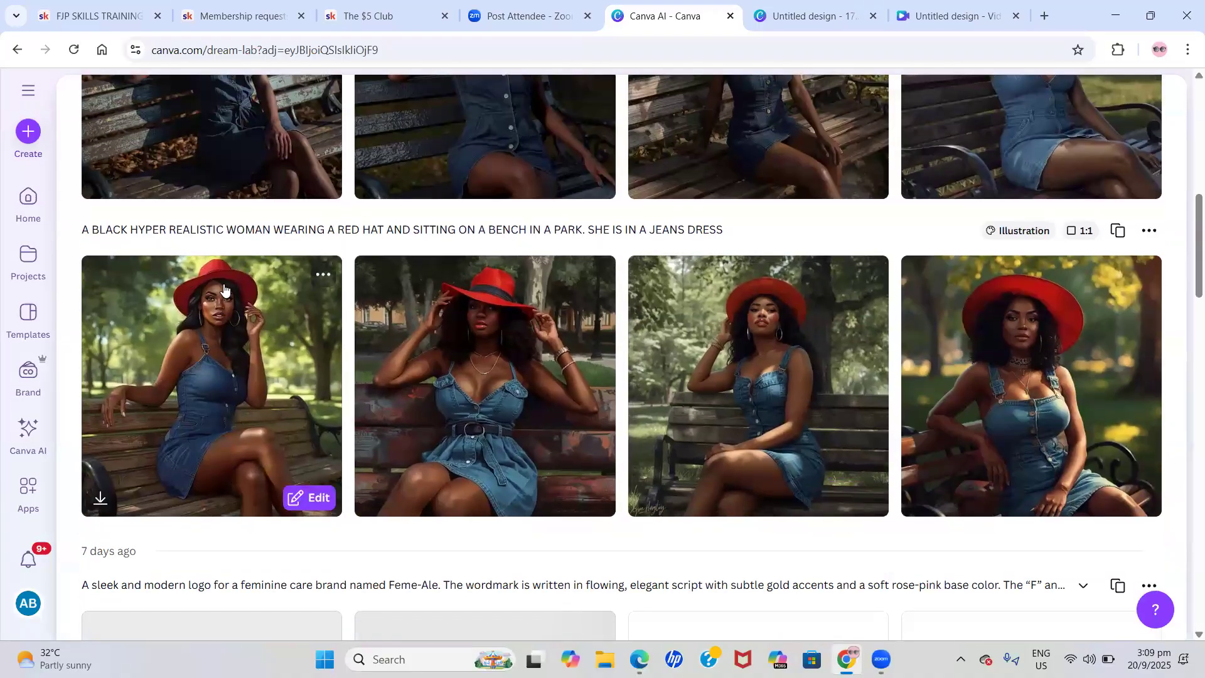
scroll(182, 431, "up", 4)
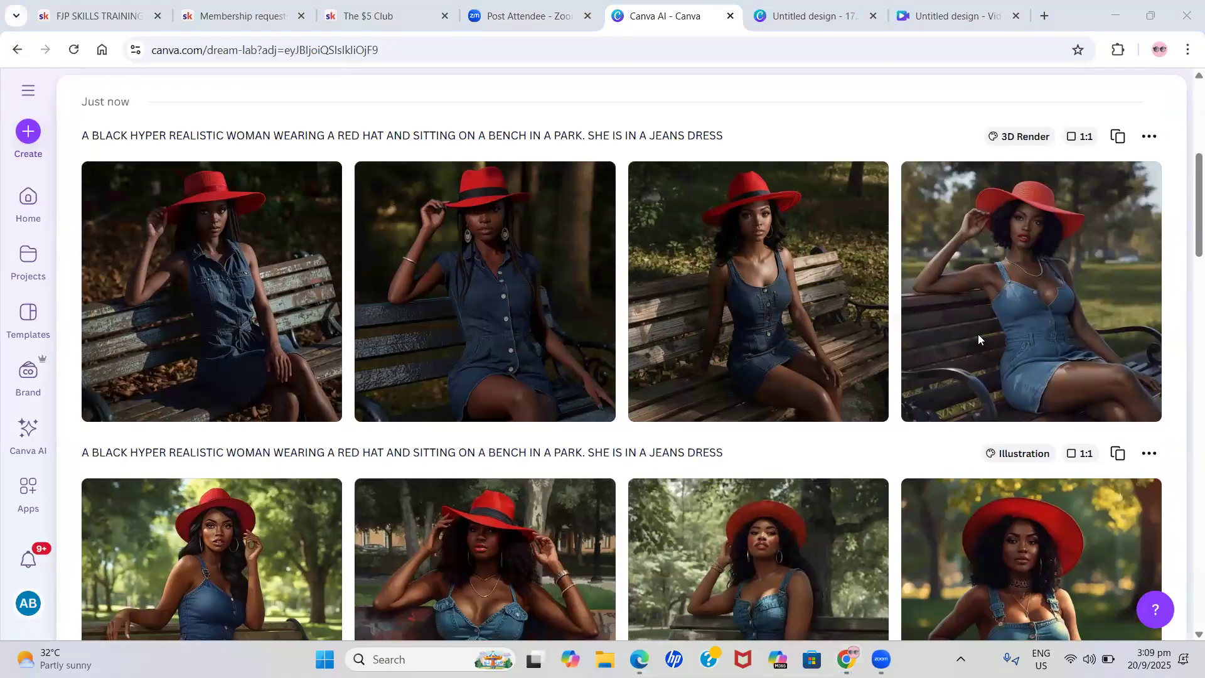
scroll(116, 153, "up", 6)
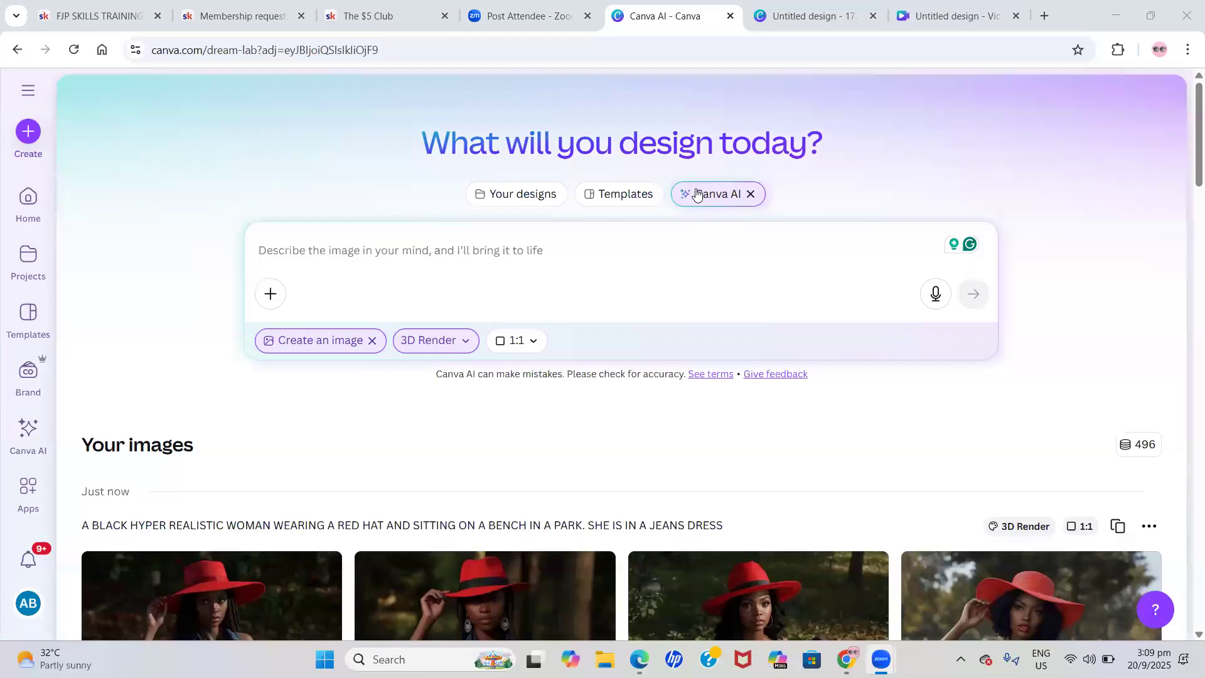
Return to the home page and look through the social media design formats and popular templates
left_click(29, 209)
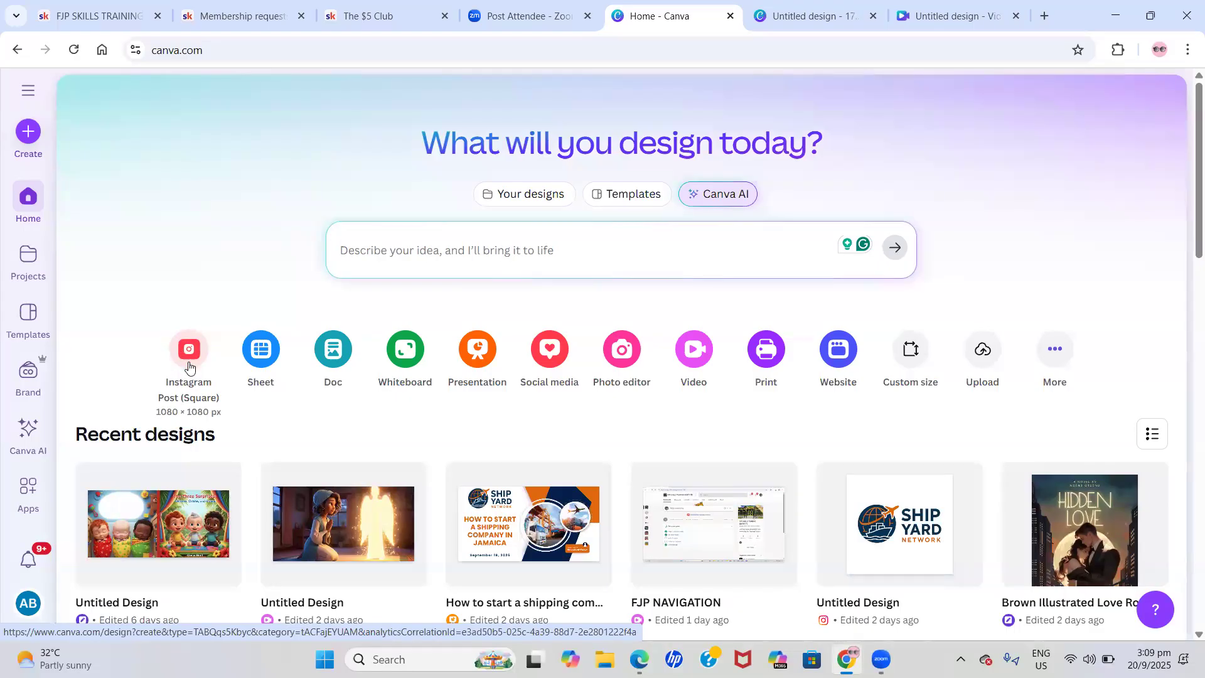
left_click(545, 370)
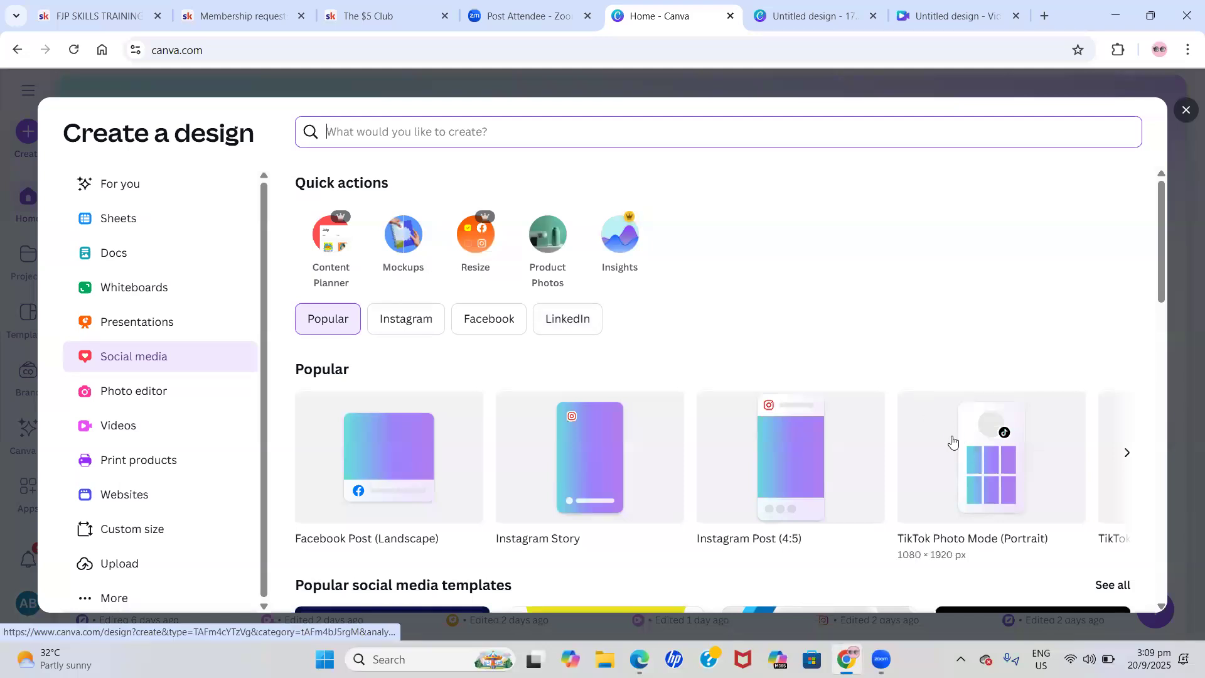
scroll(952, 441, "down", 2)
scroll(952, 441, "down", 3)
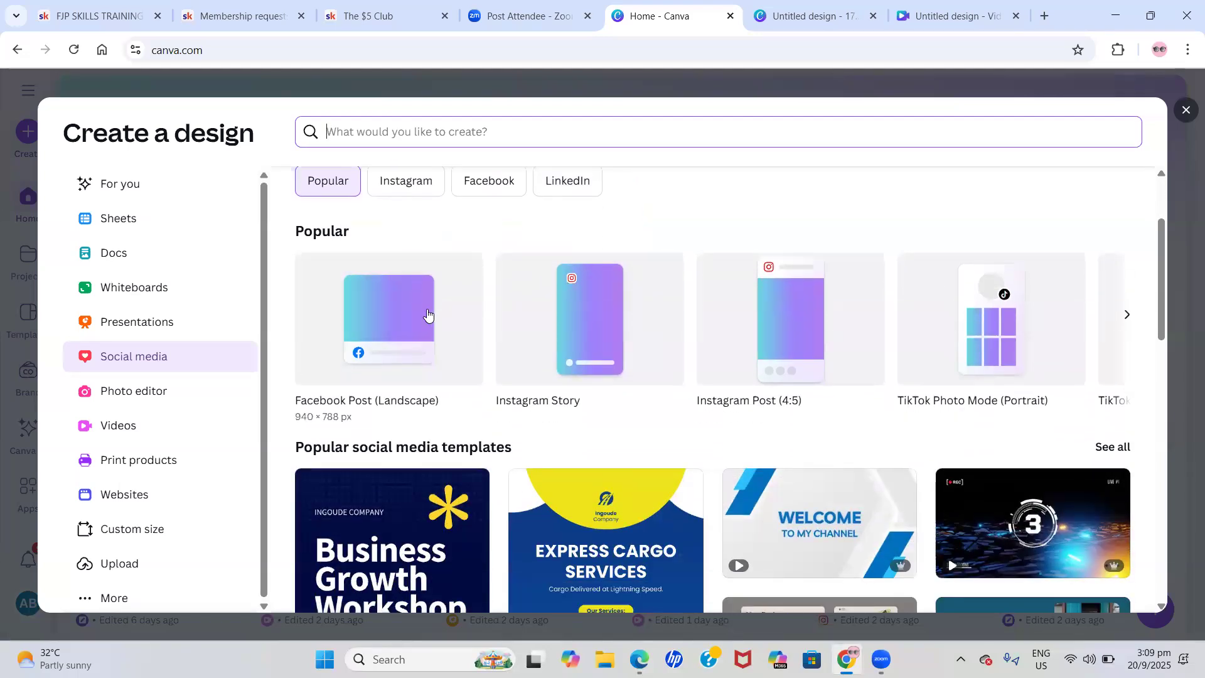
scroll(599, 342, "down", 2)
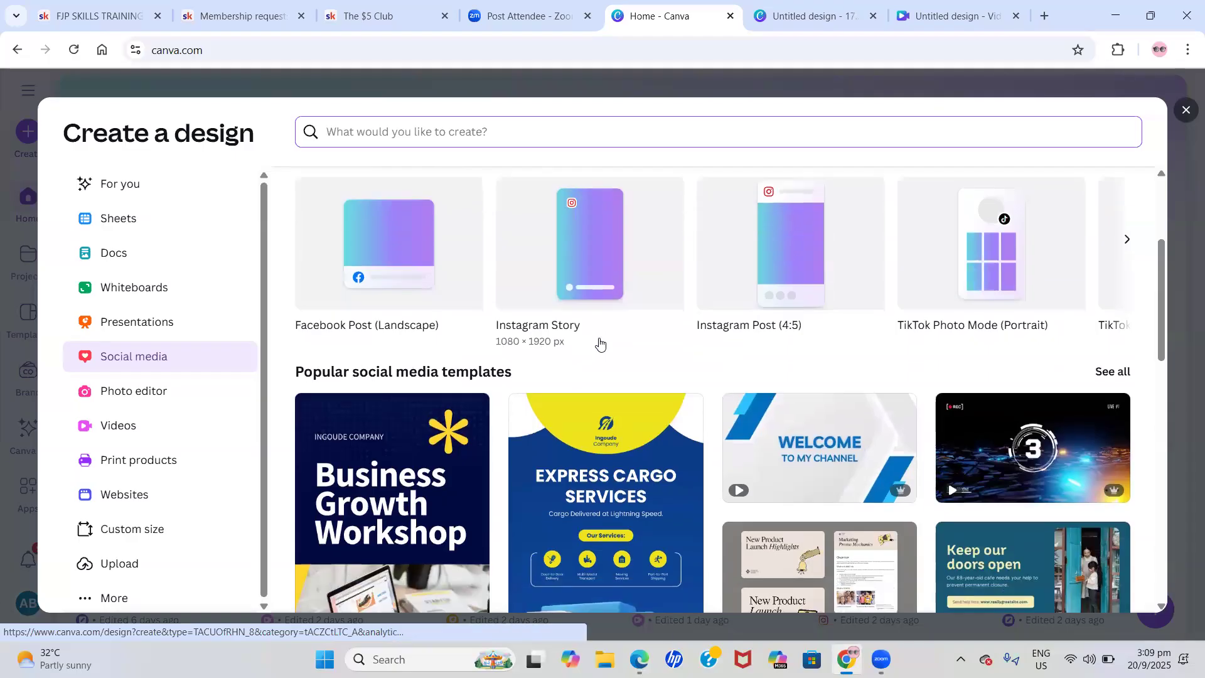
scroll(599, 342, "up", 1)
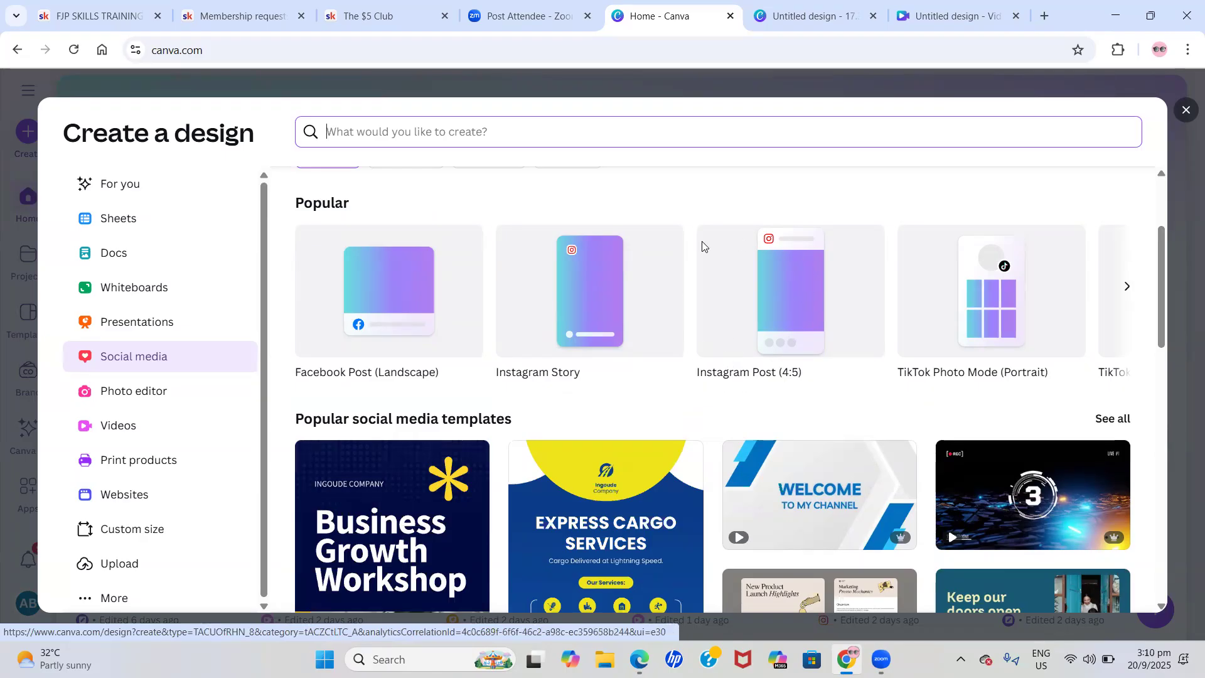
left_click(1186, 111)
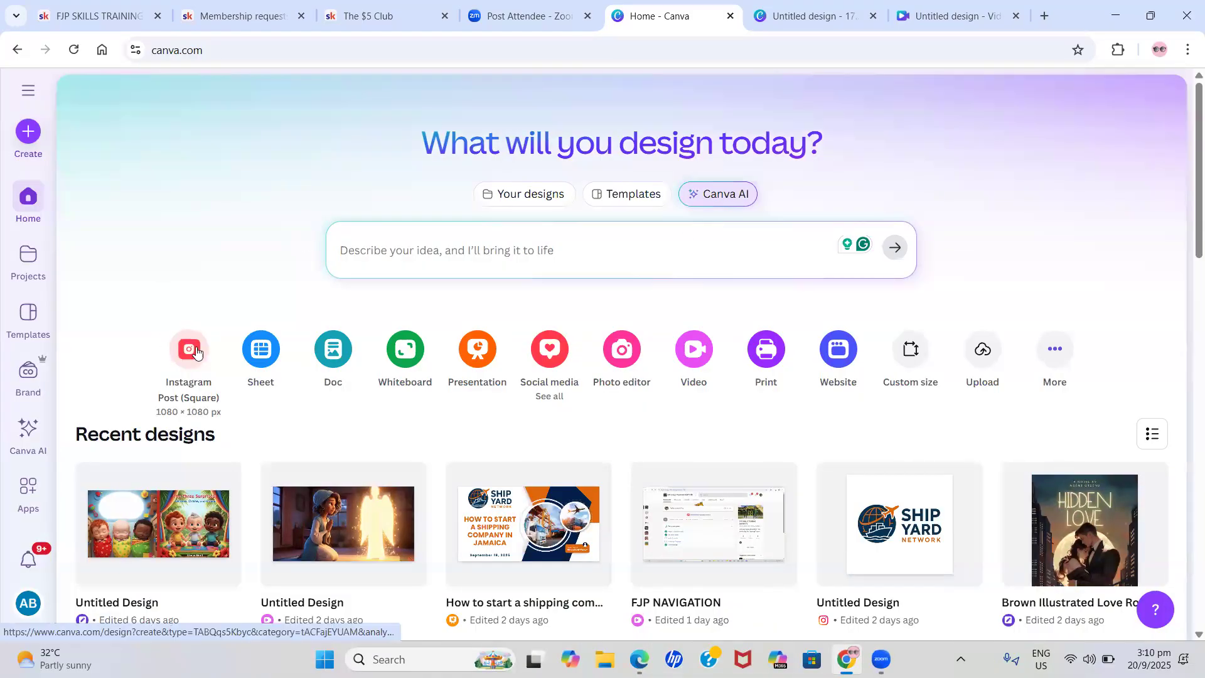
Create a blank Instagram Post (Square) design and a new Doc from the home page
left_click(183, 341)
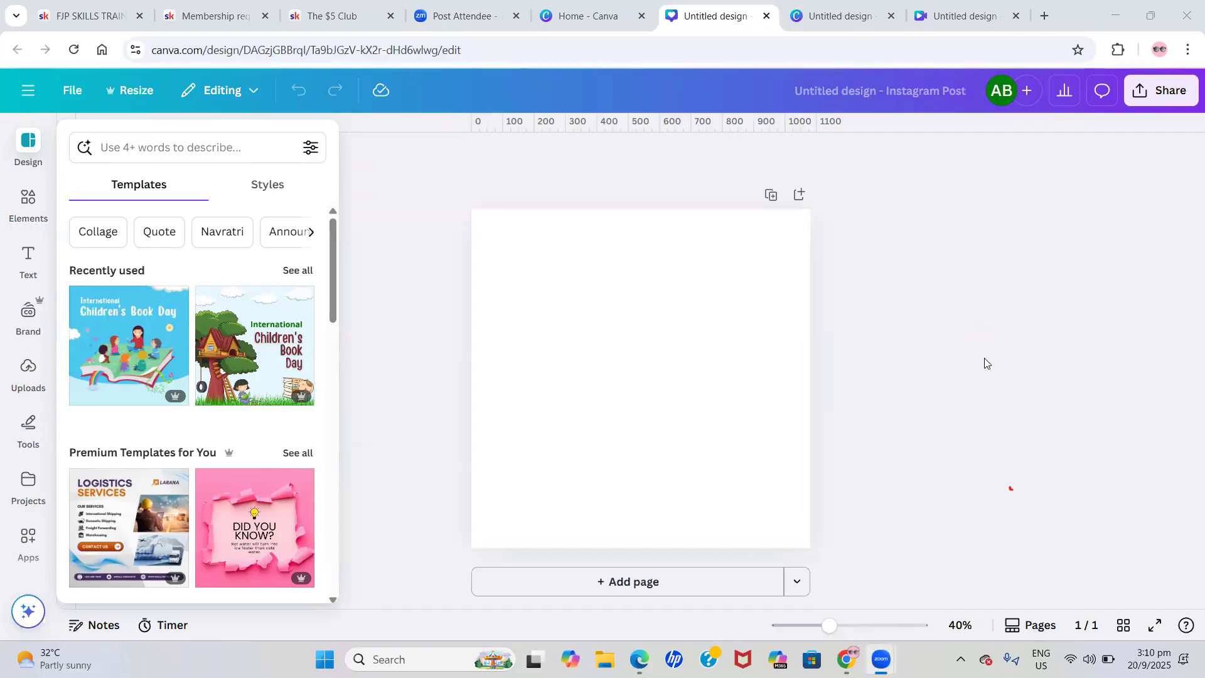
left_click(588, 16)
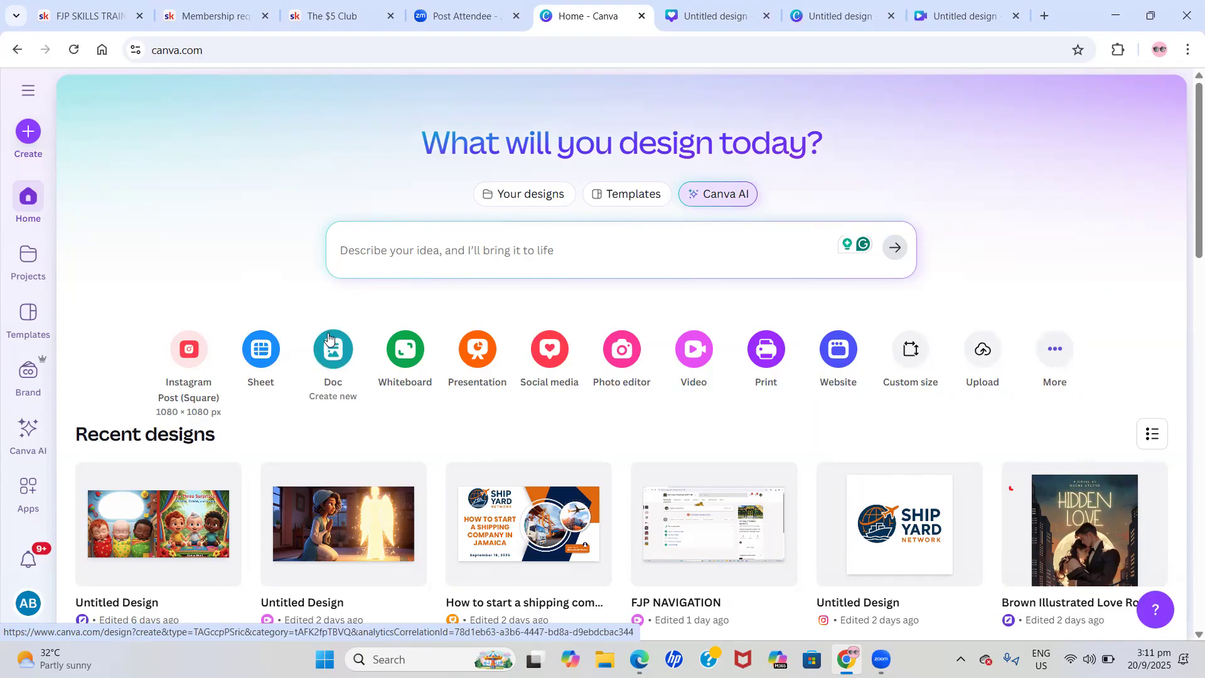
left_click(333, 355)
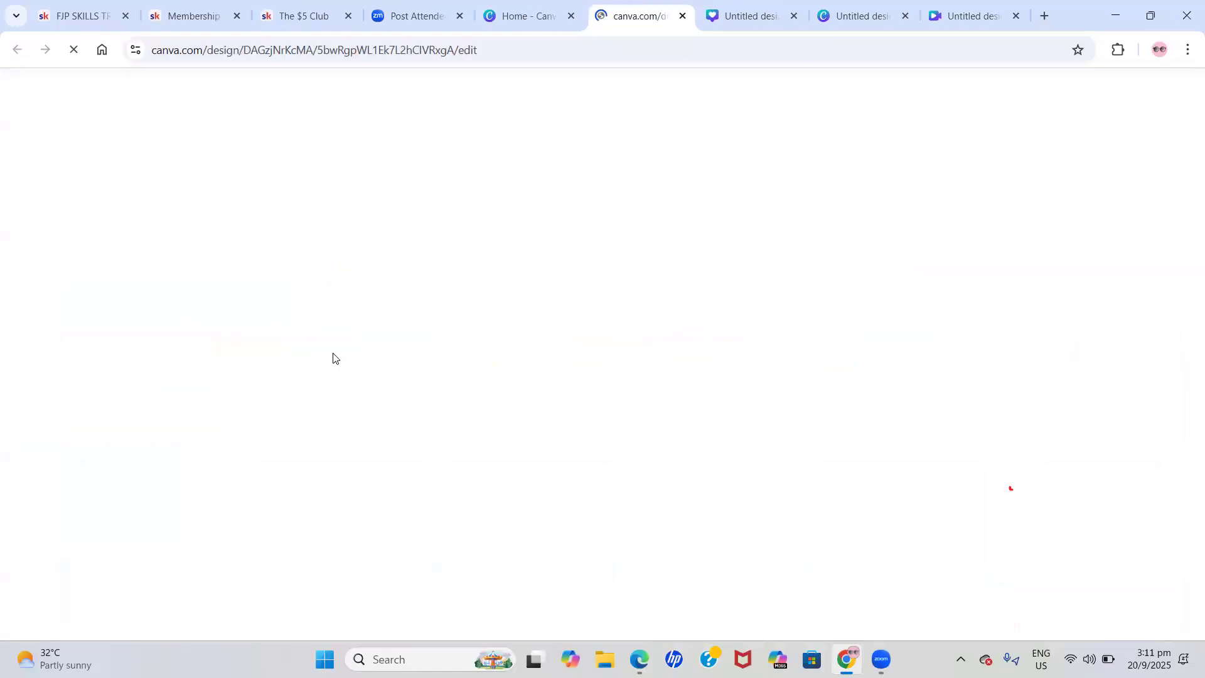
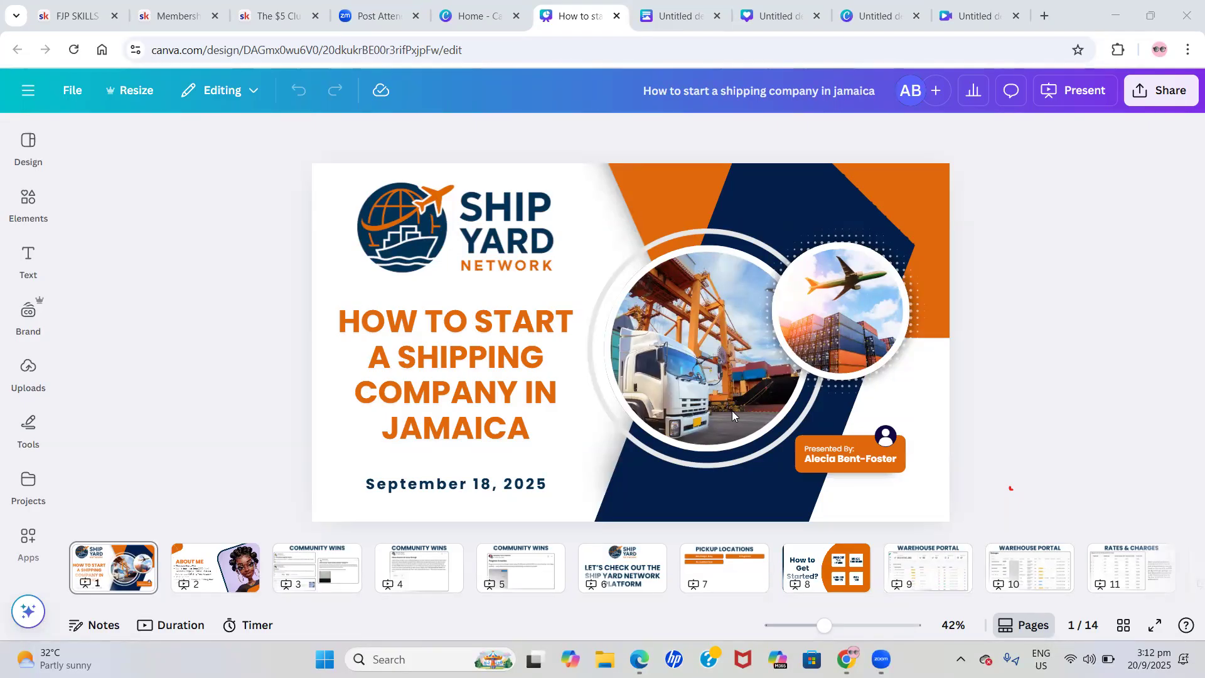
Present the shipping company slides full screen, advance to slide 5, exit, and reopen the presenting options
left_click(1075, 93)
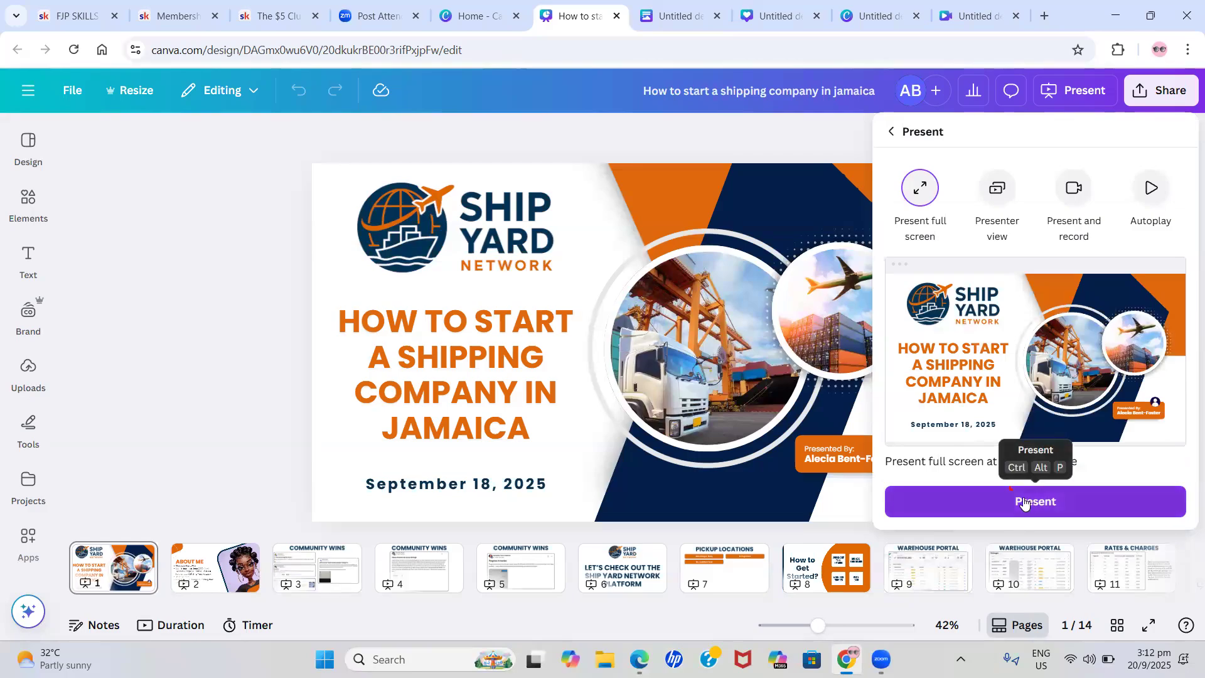
left_click(1026, 501)
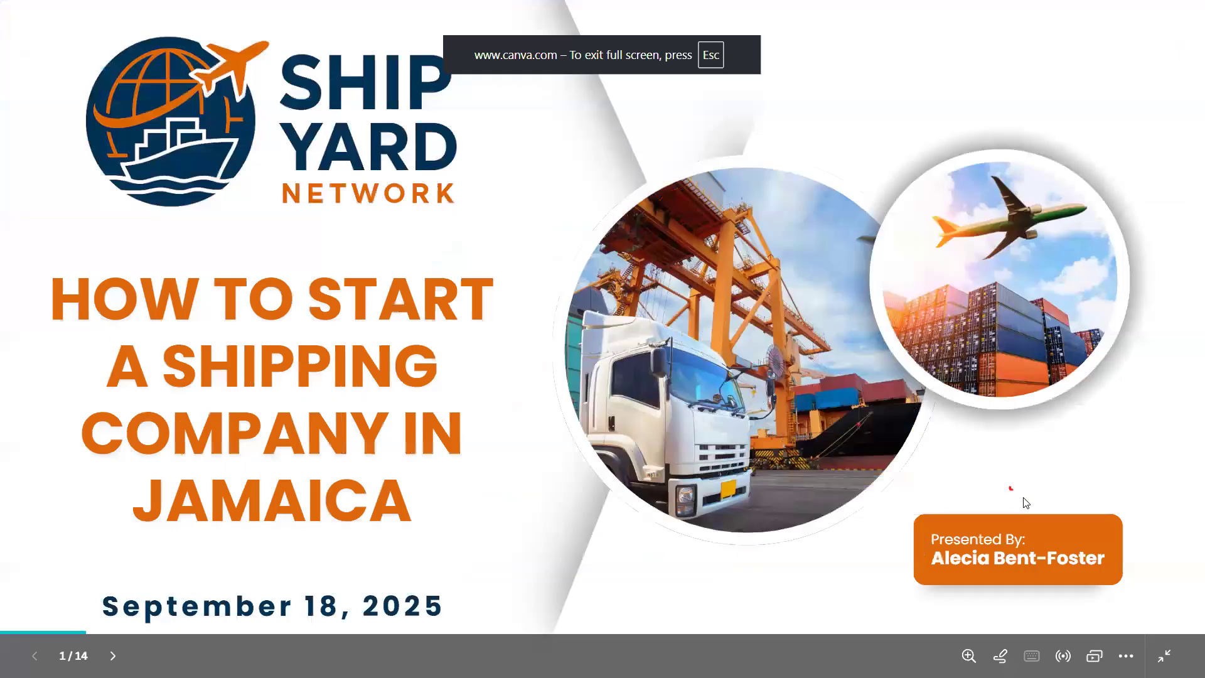
left_click(1161, 557)
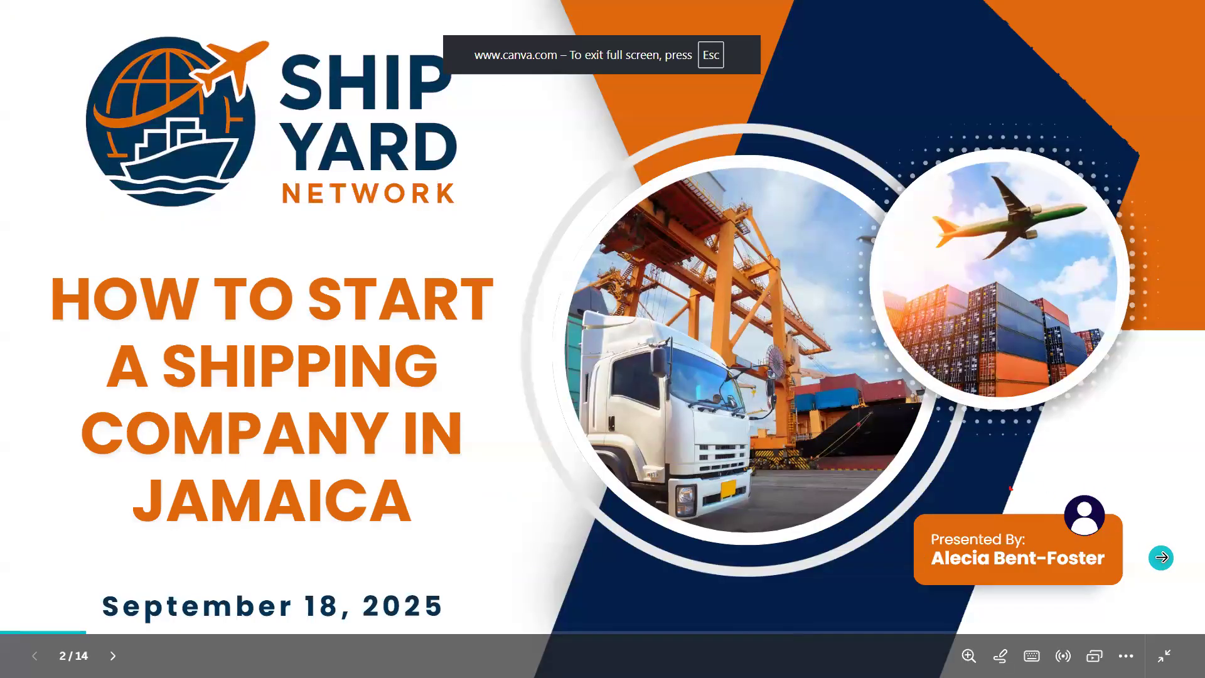
left_click(1160, 558)
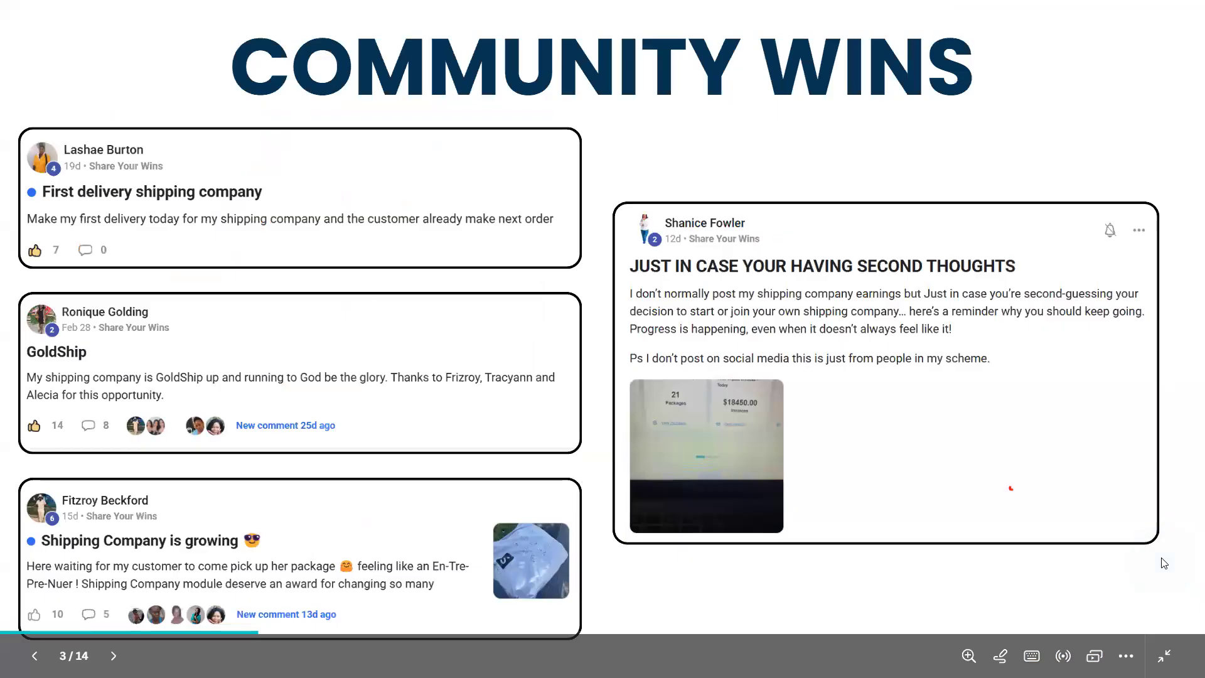
left_click(1161, 557)
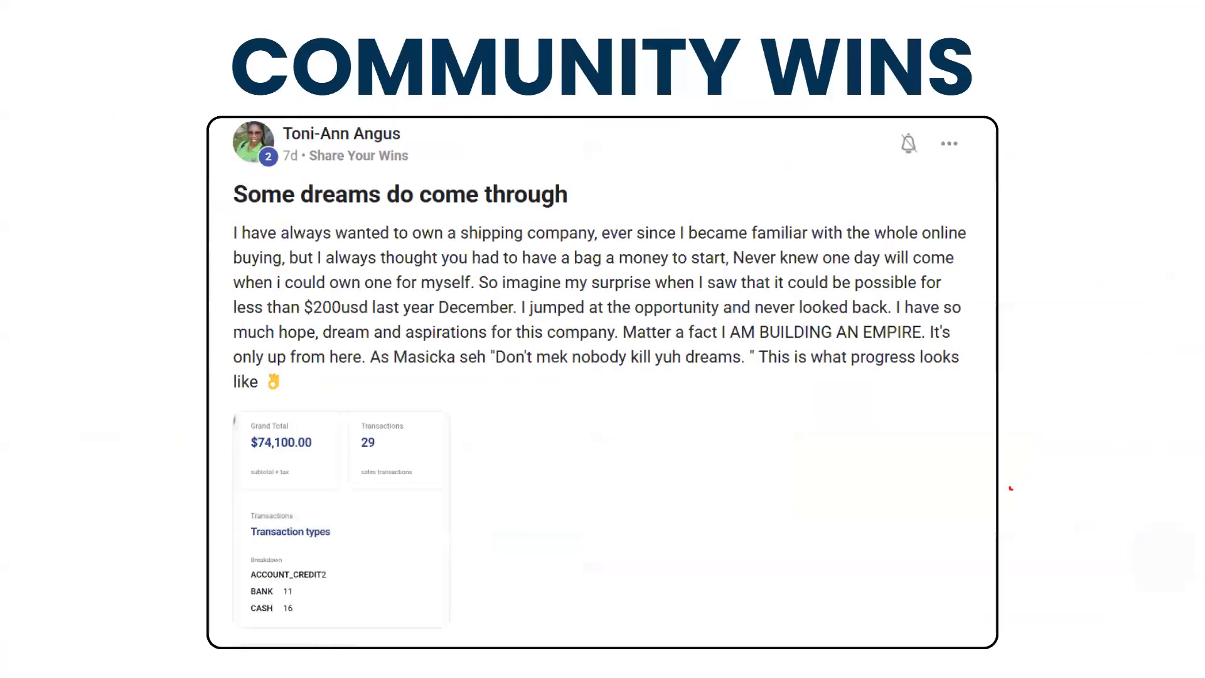
key("Right")
mouse_move(479, 1)
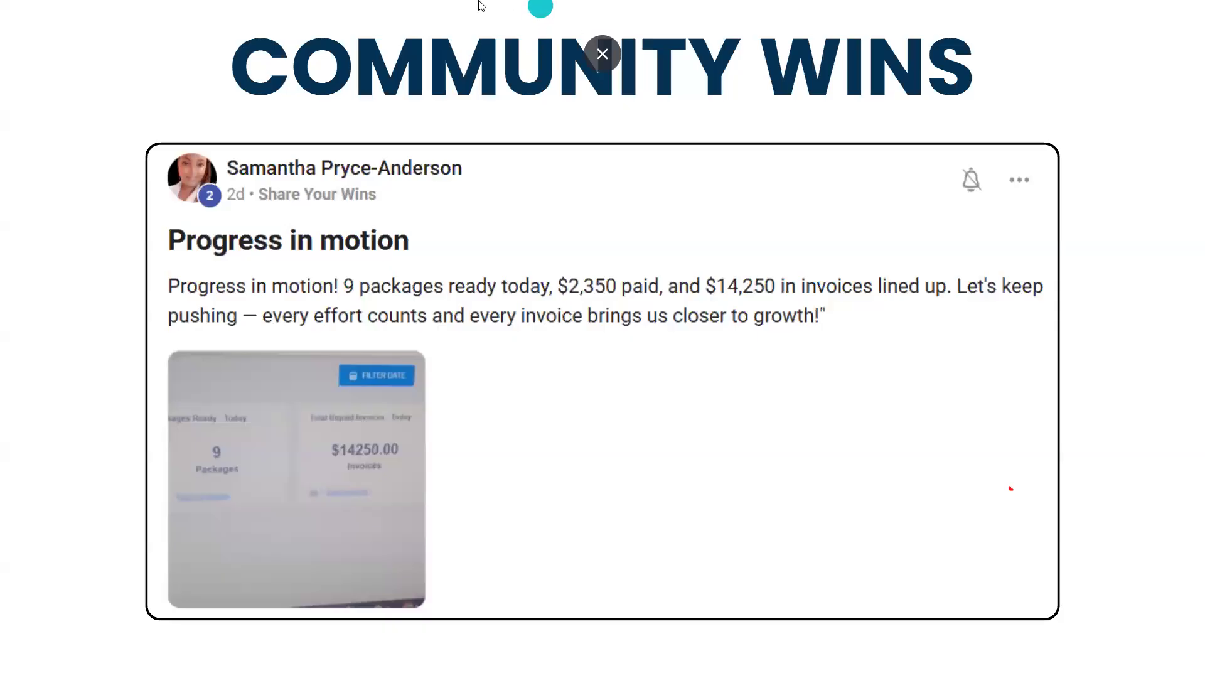
left_click(600, 56)
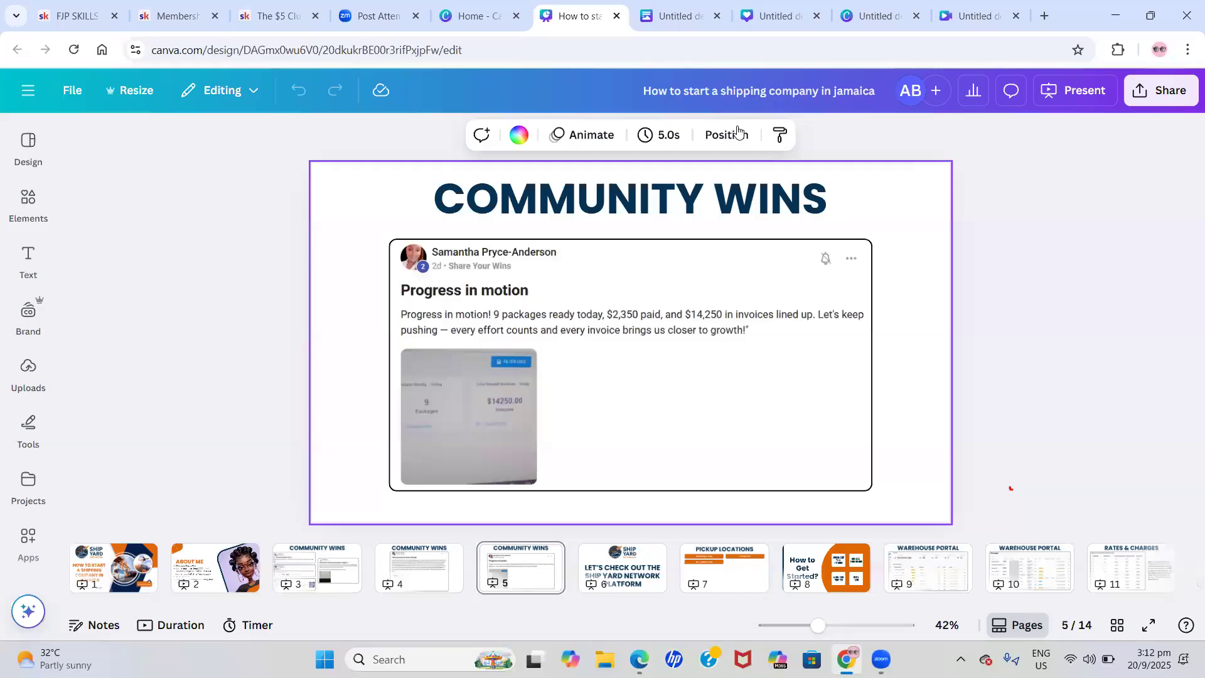
left_click(1070, 102)
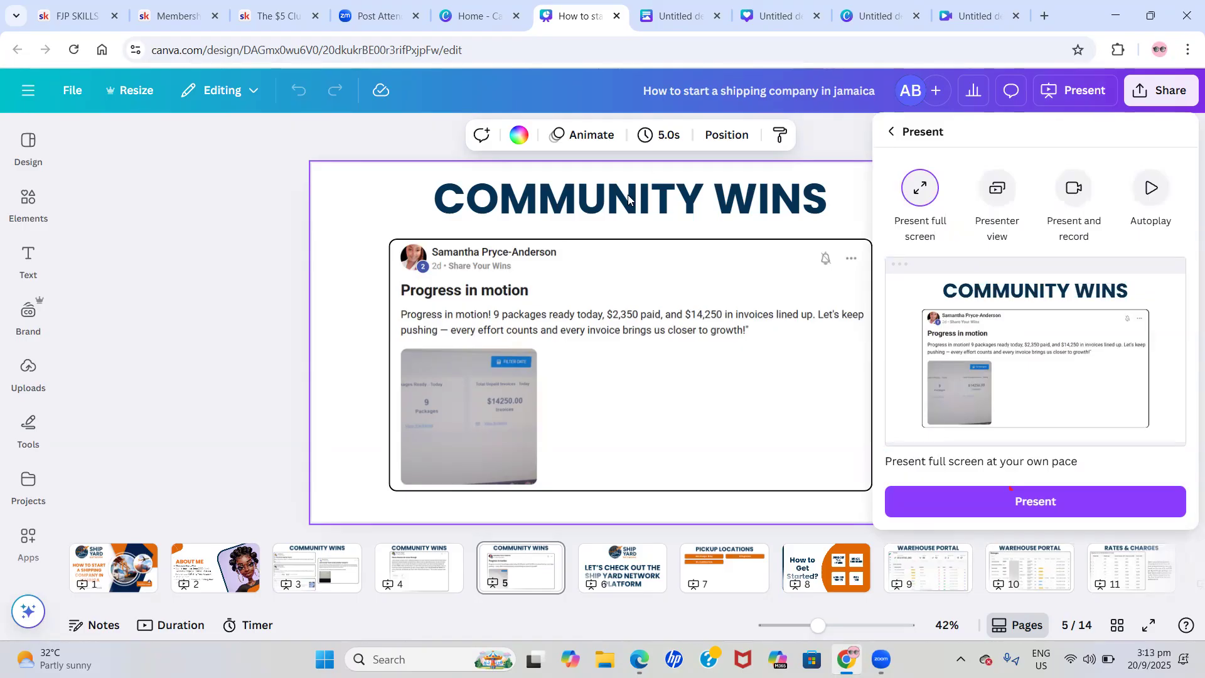
Return to the home page and browse the popular social media formats through to Pinterest Pin (2:3)
left_click(472, 16)
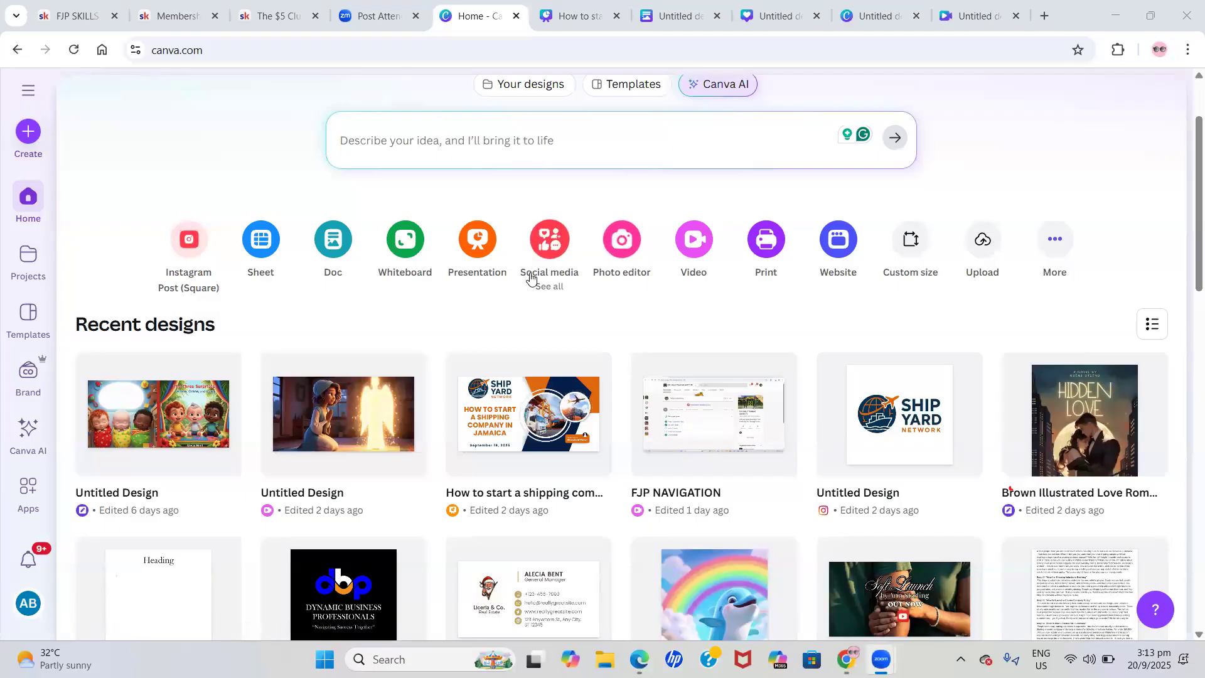
left_click(534, 233)
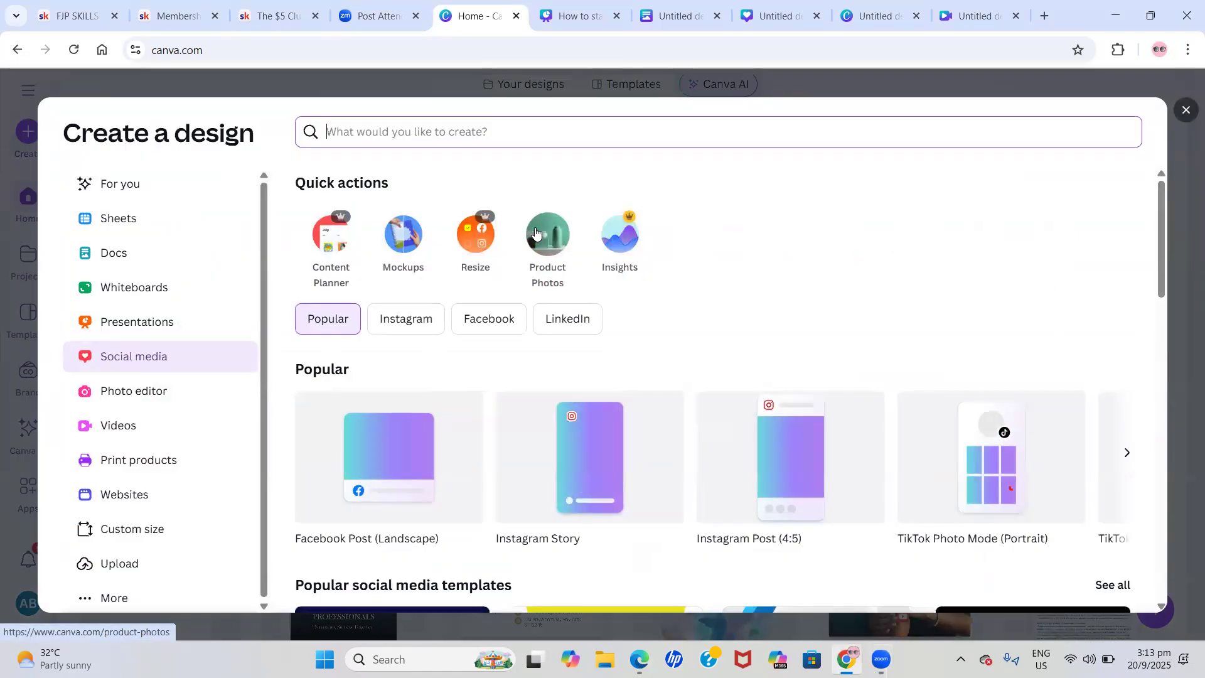
scroll(878, 274, "down", 2)
left_click(1128, 323)
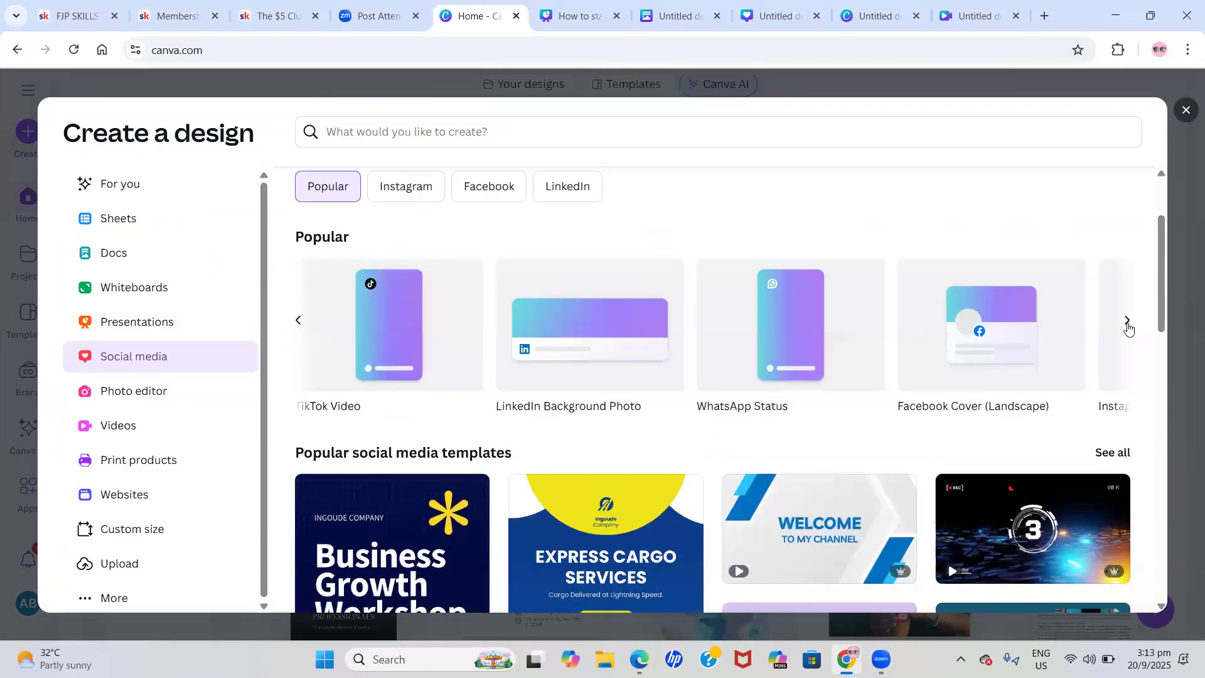
left_click(1127, 325)
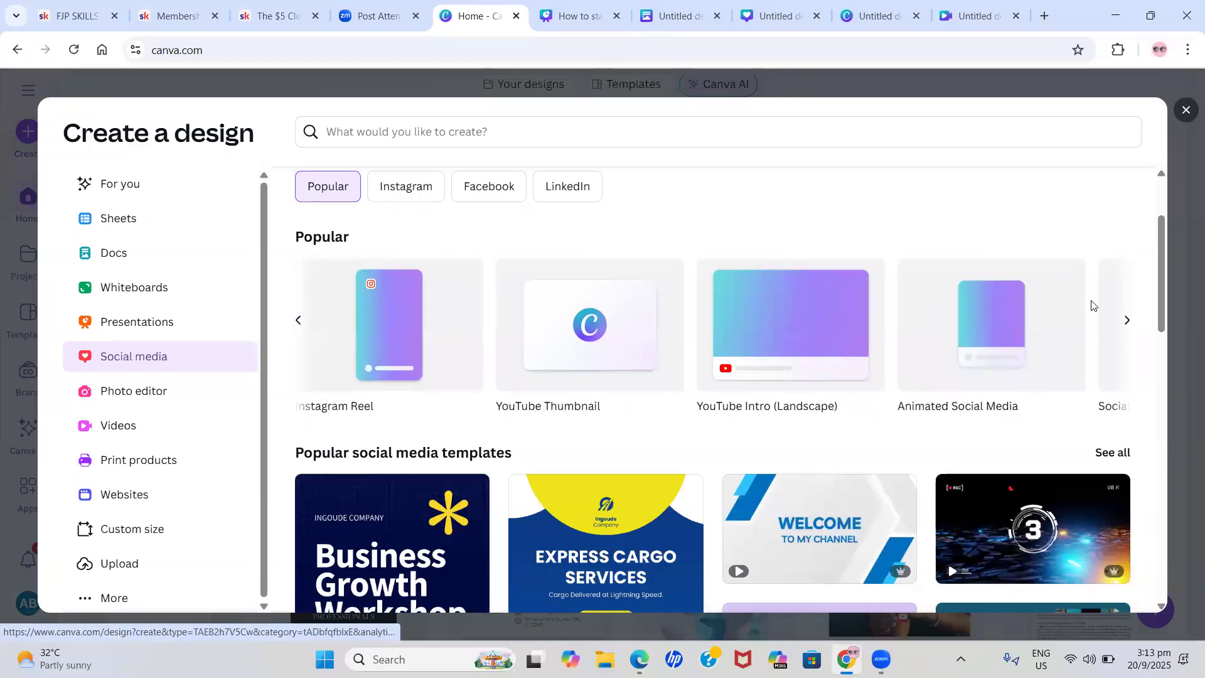
left_click(1128, 323)
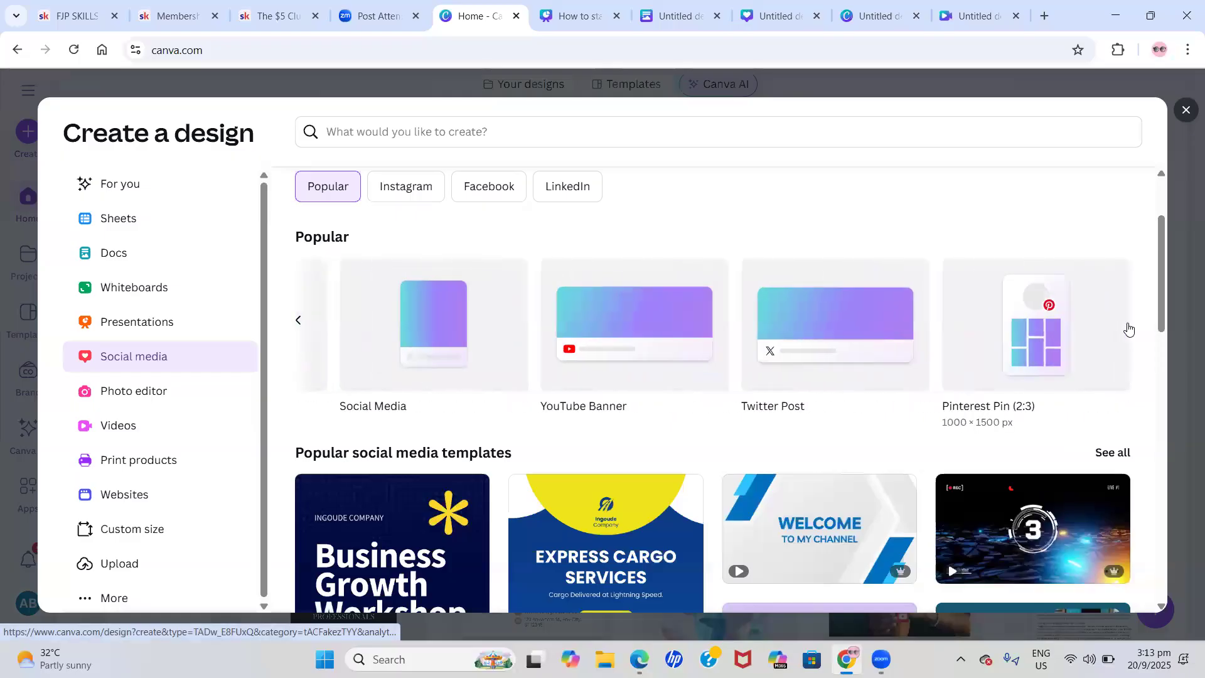
Open a blank Pinterest Pin (2:3) design, close it, and dismiss the design creation window
left_click(1128, 329)
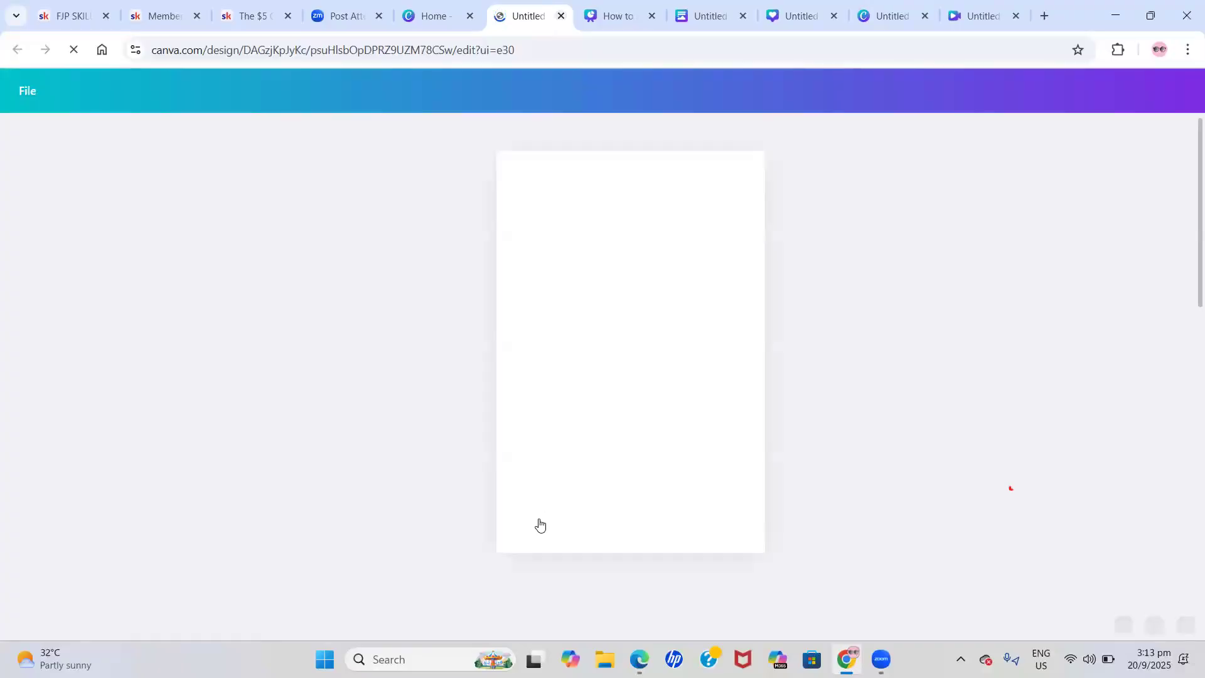
key("ctrl+w")
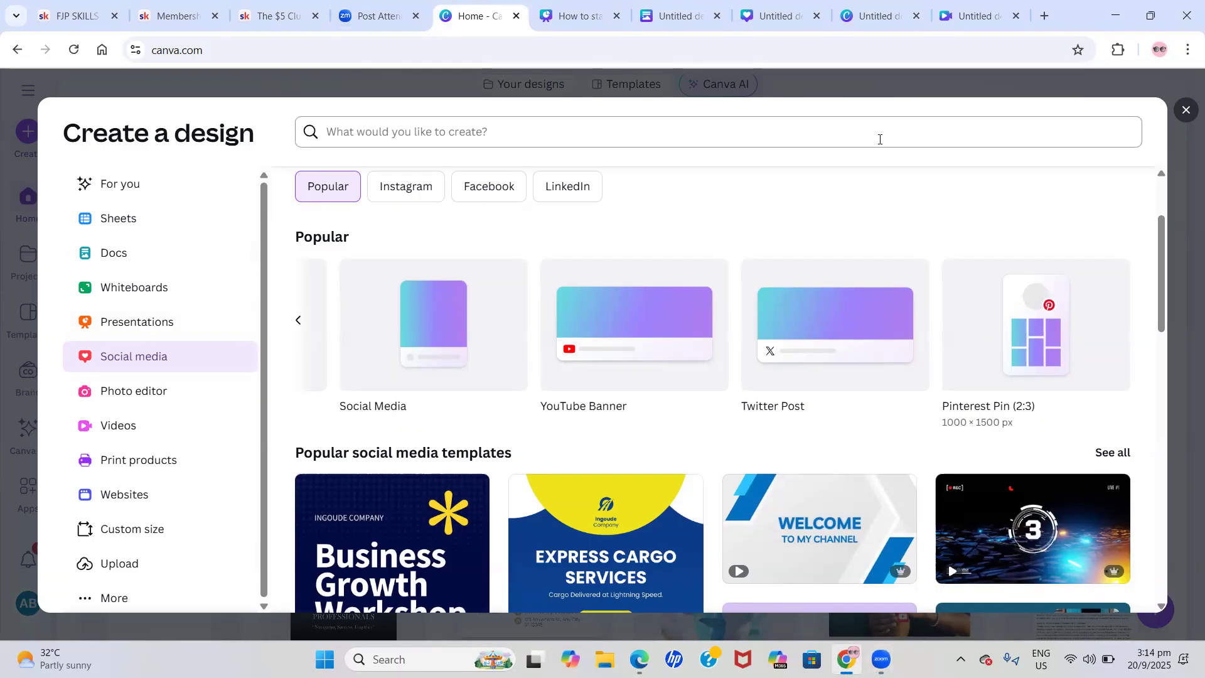
left_click(1179, 112)
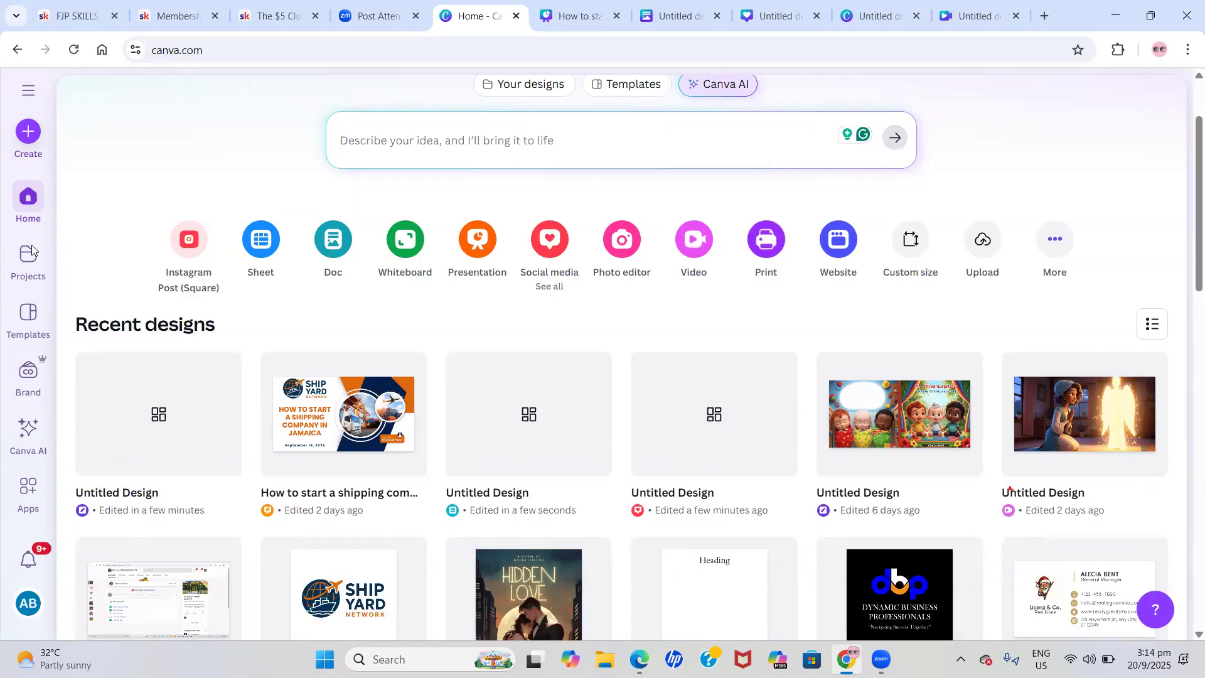
Look through the template categories and the Instagram Post templates, and return to the home page
left_click(22, 318)
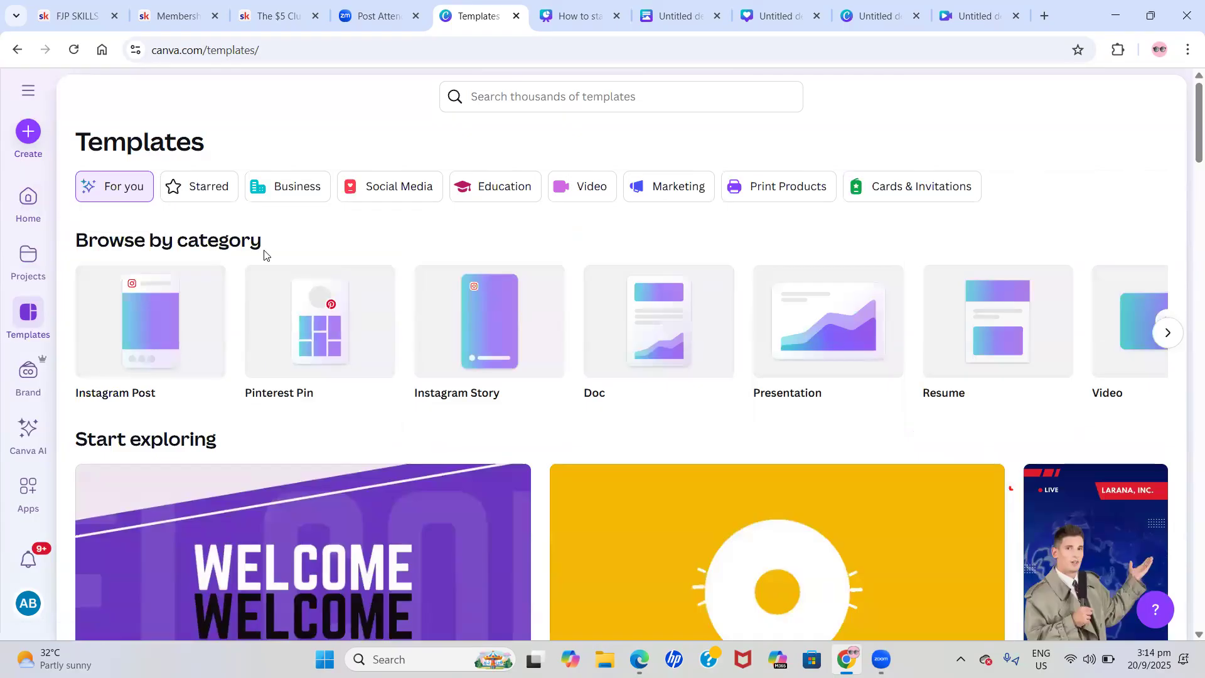
scroll(264, 253, "down", 3)
scroll(264, 251, "up", 2)
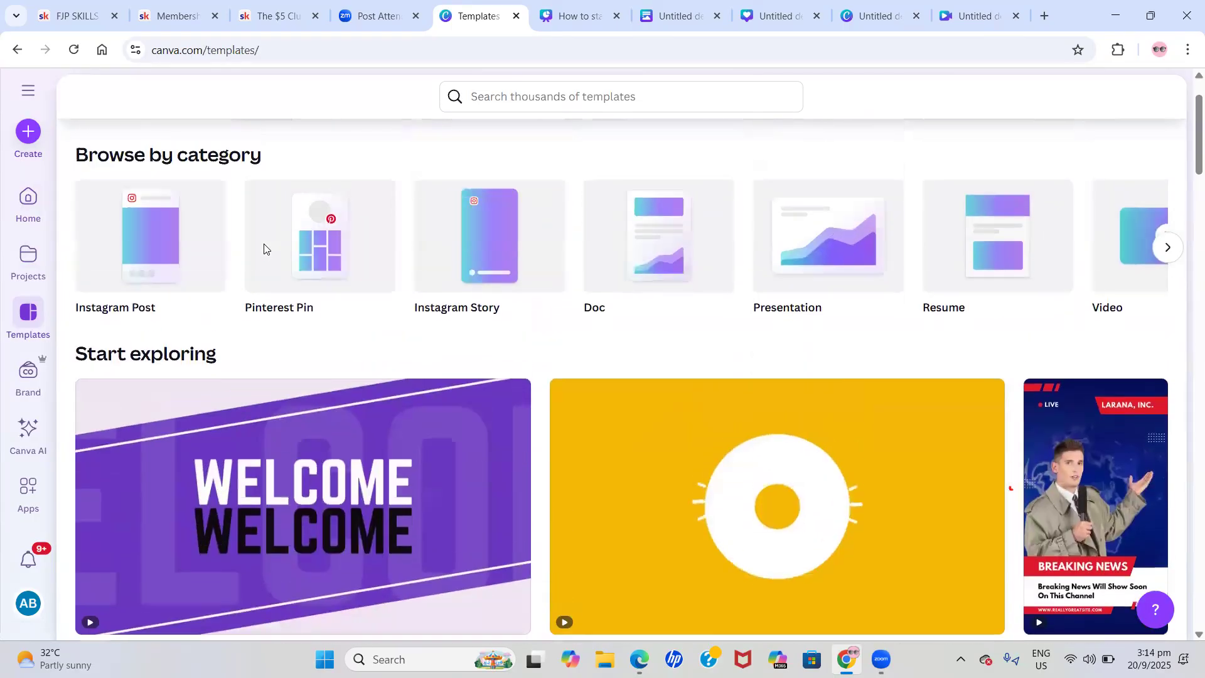
left_click(122, 233)
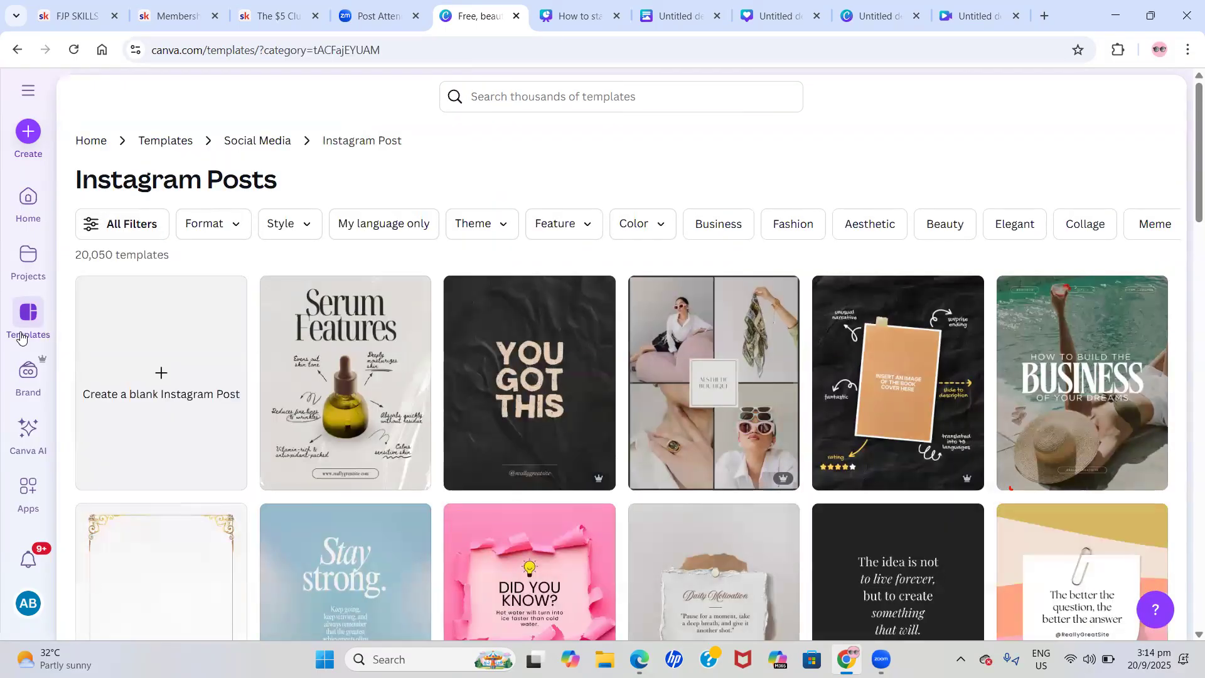
scroll(243, 345, "down", 2)
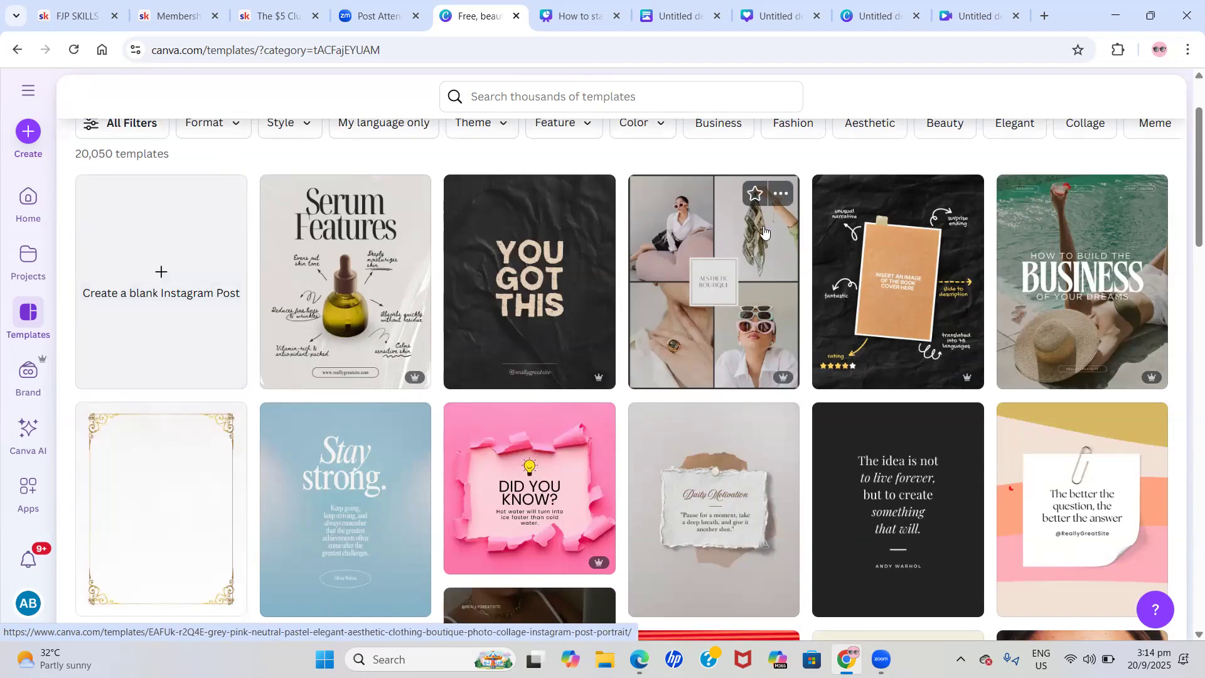
scroll(163, 282, "up", 2)
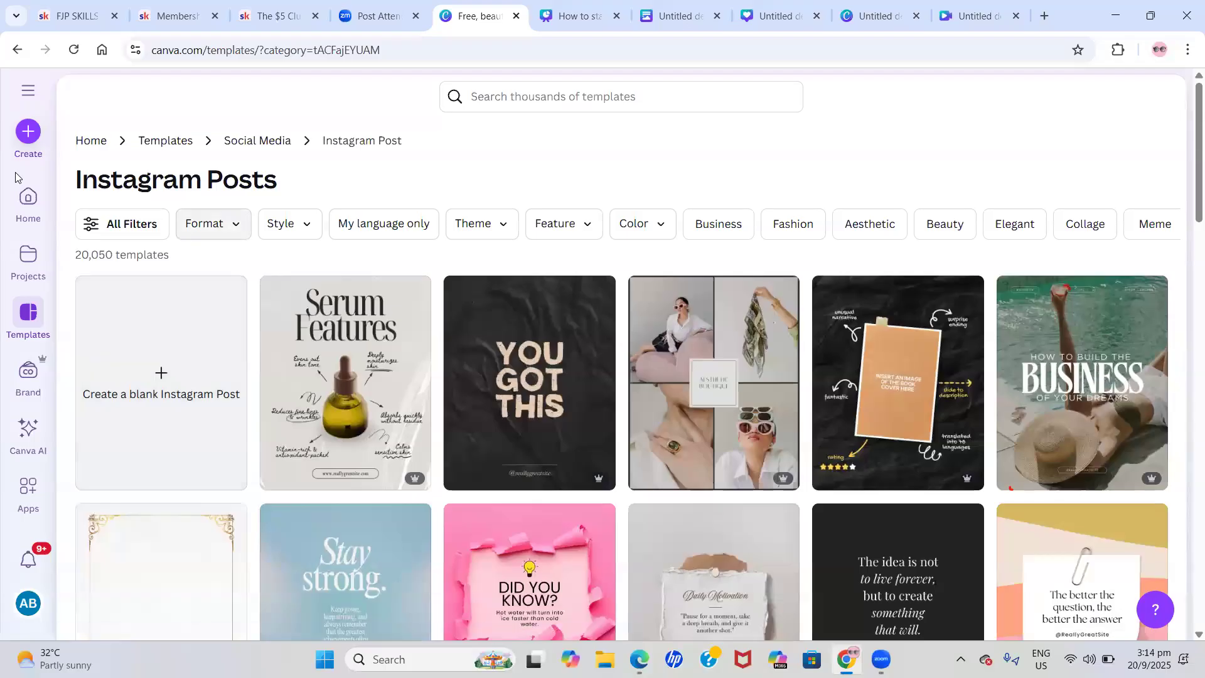
left_click(30, 203)
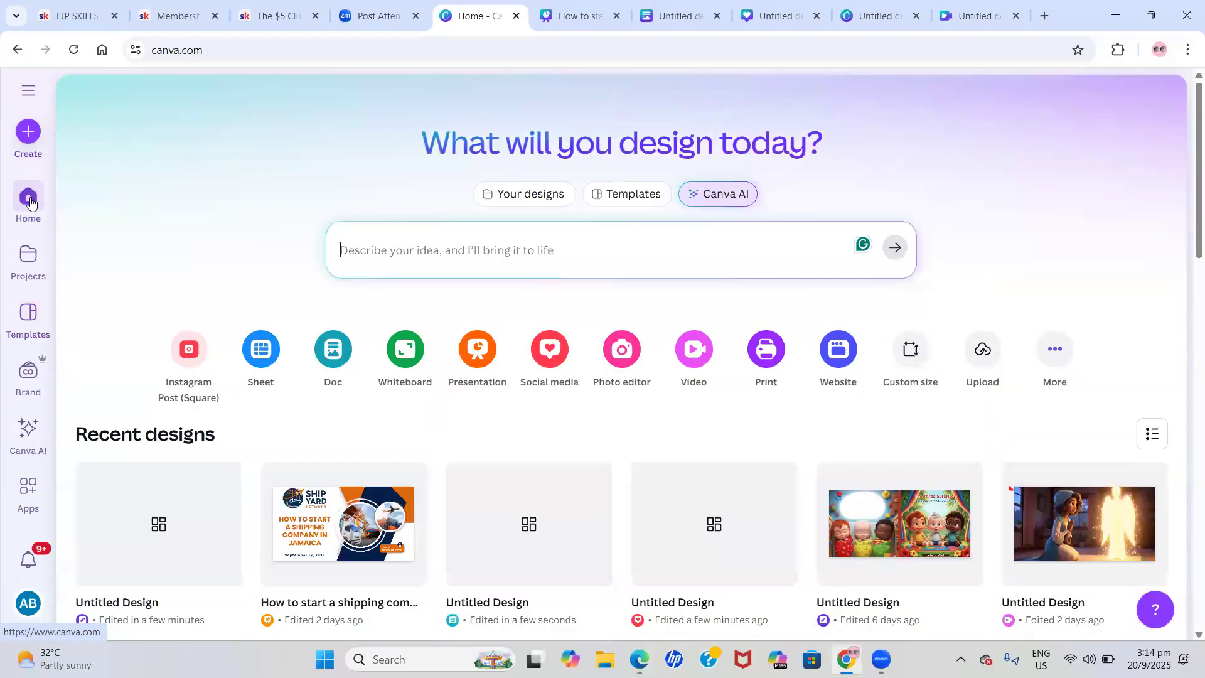
Browse the Instagram Post templates and open the Grey Pink Neutral Pastel Elegant Aesthetic Clothing Boutique photo collage for customizing
left_click(25, 325)
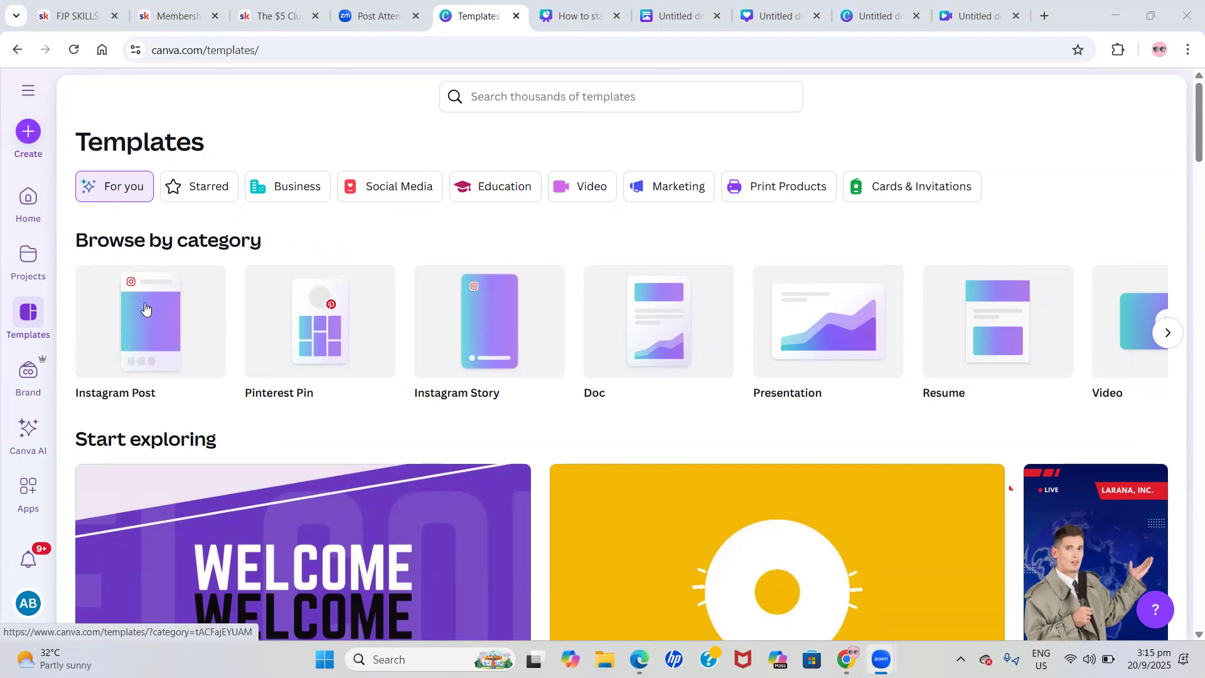
left_click(161, 320)
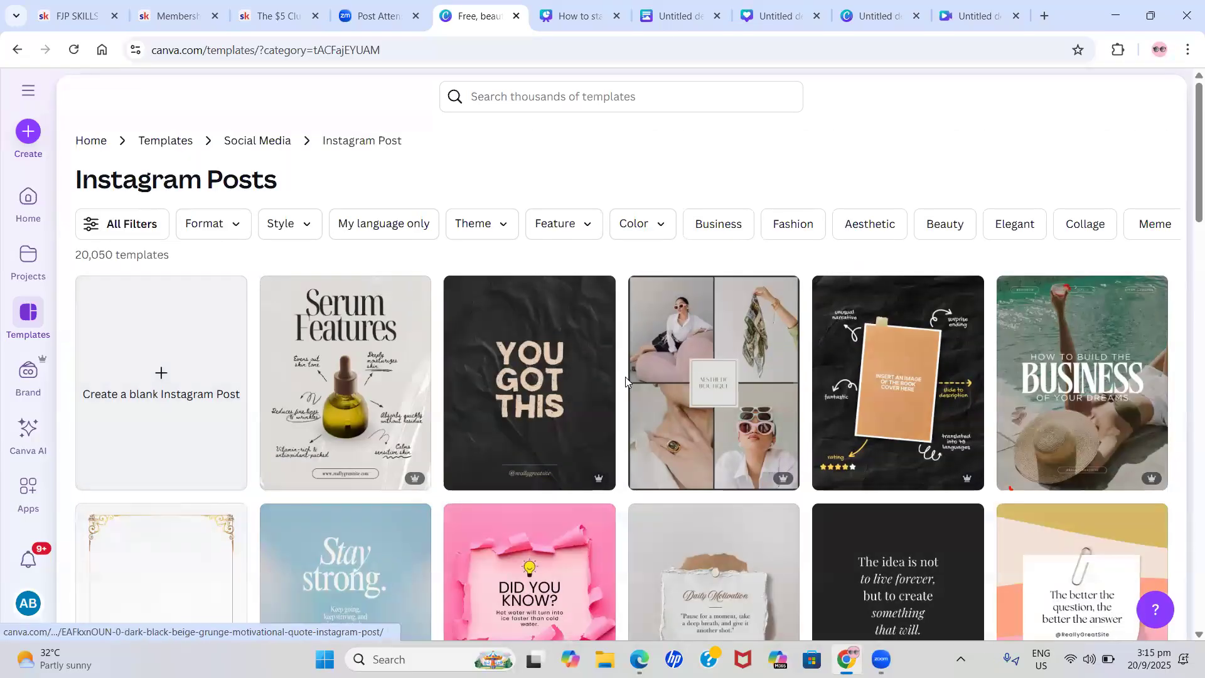
scroll(625, 380, "down", 3)
scroll(625, 380, "down", 5)
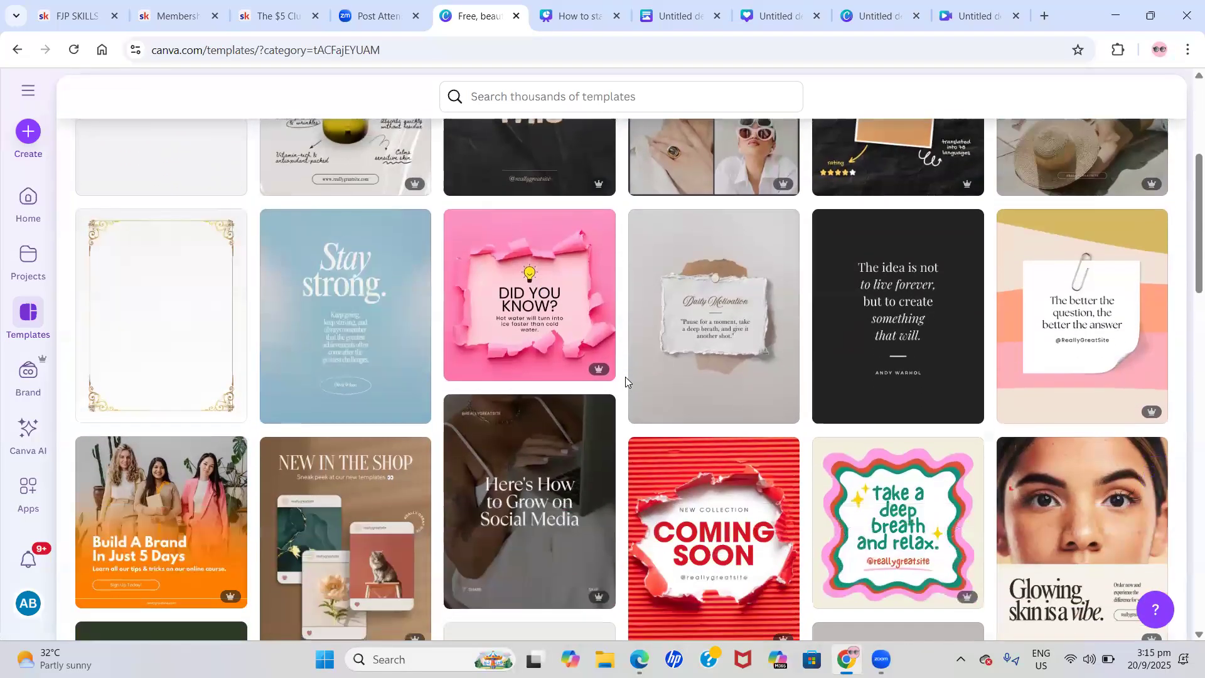
scroll(625, 380, "down", 1)
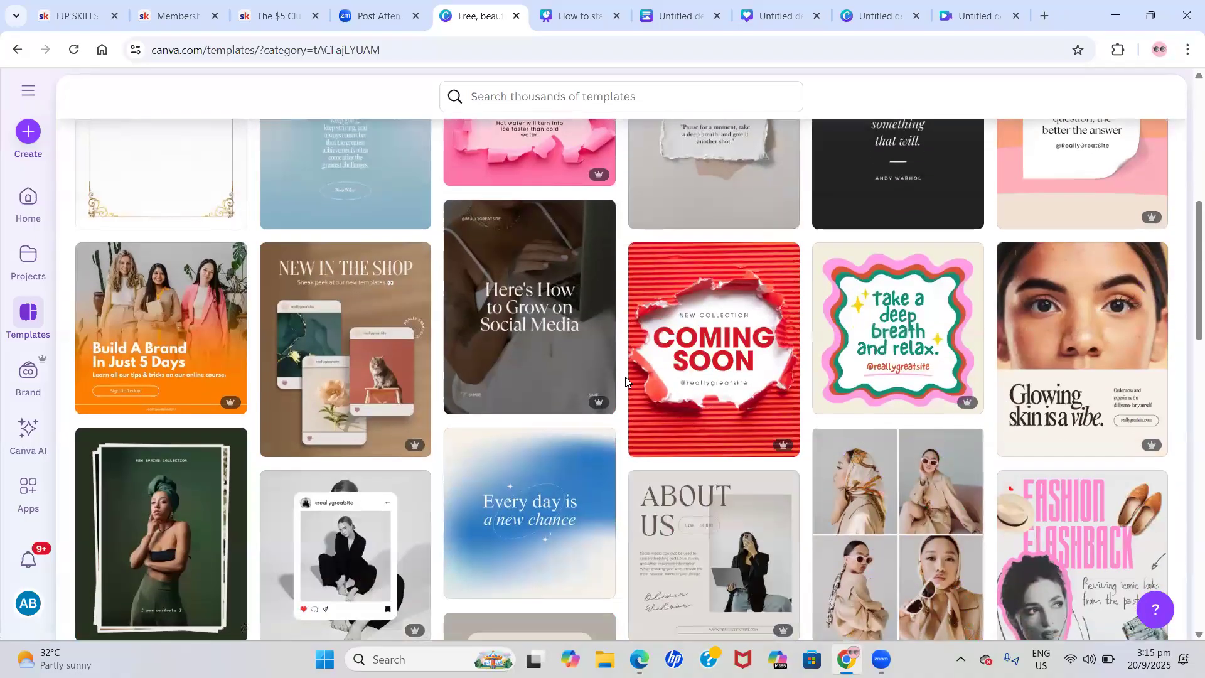
scroll(625, 380, "down", 4)
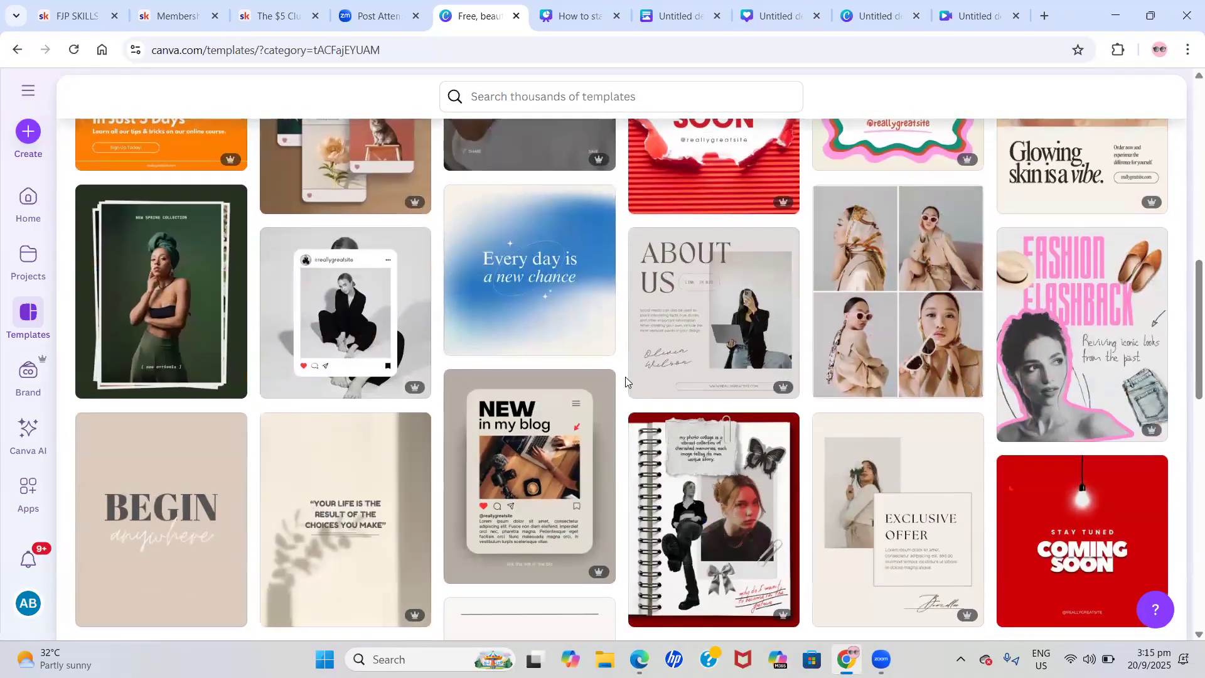
scroll(625, 377, "up", 9)
scroll(626, 381, "up", 2)
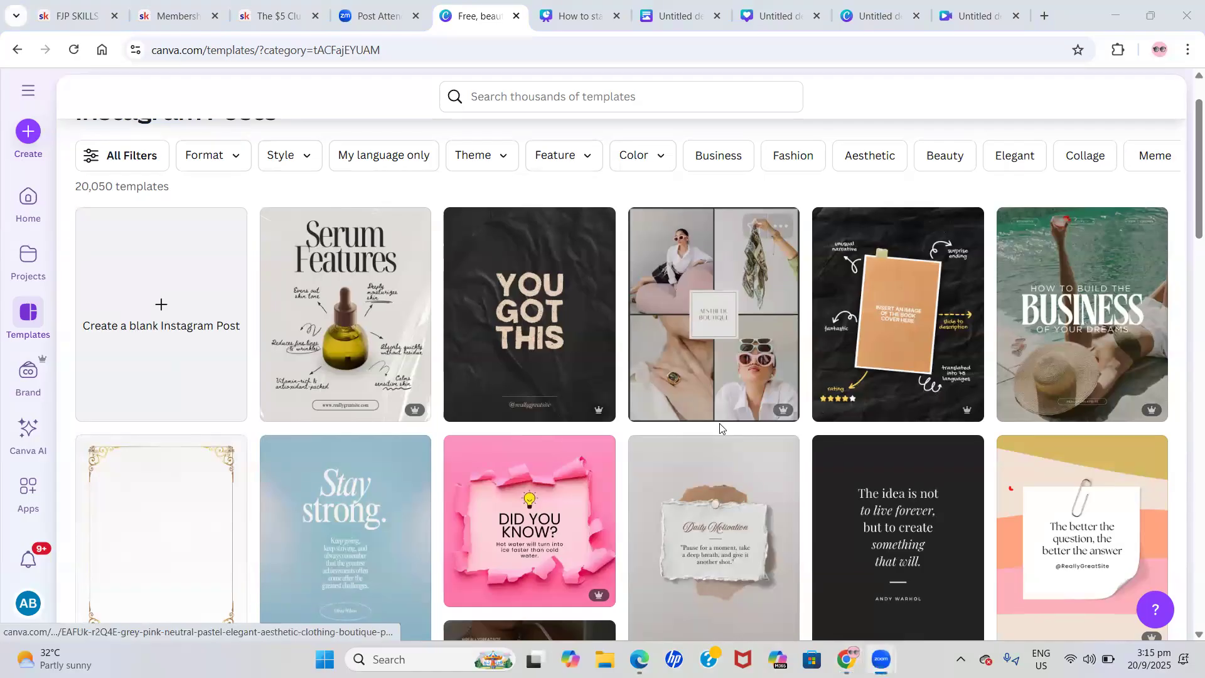
left_click(719, 301)
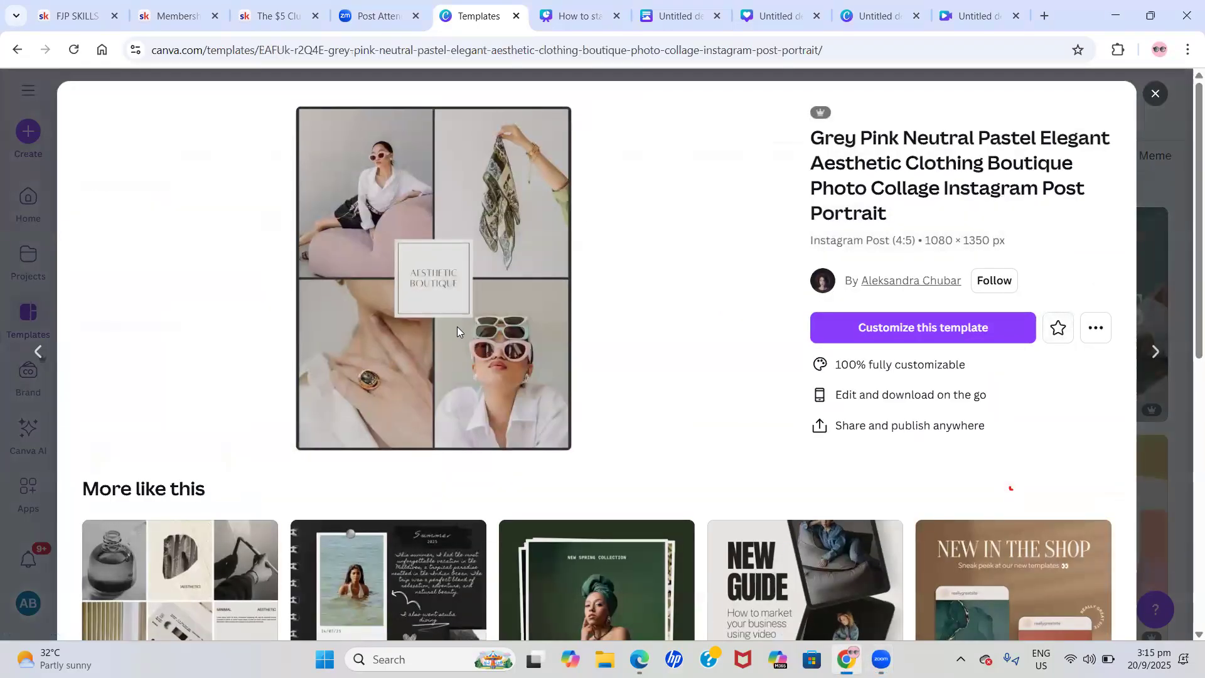
left_click(928, 331)
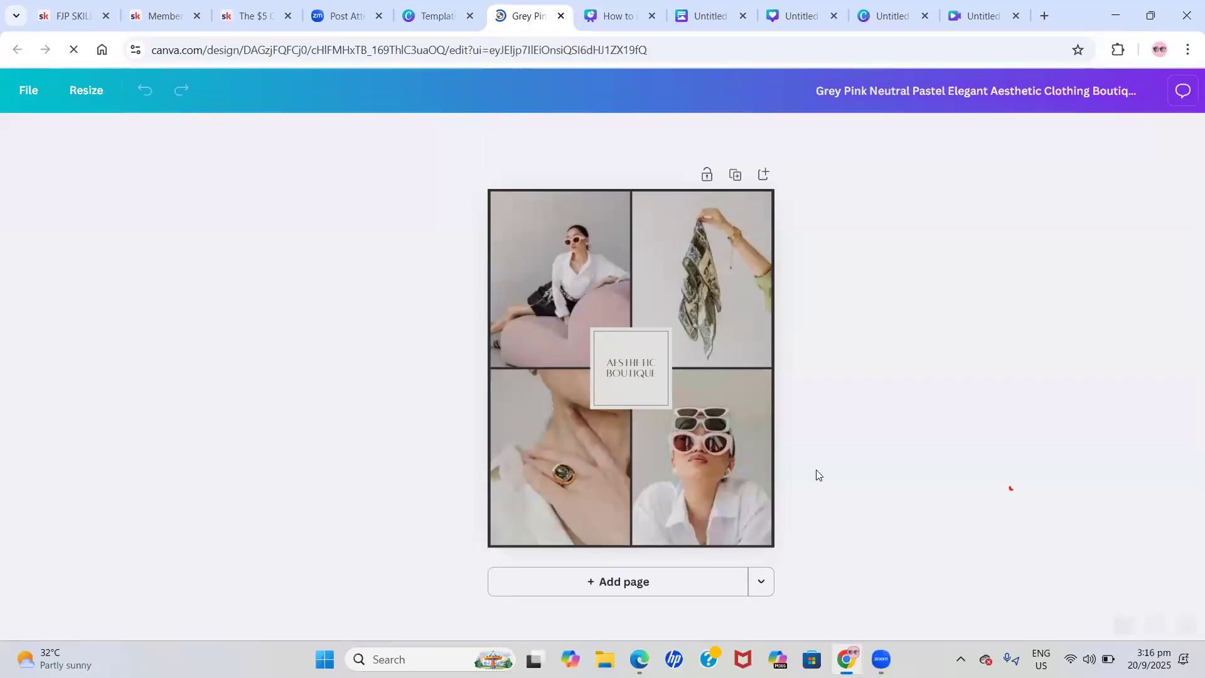
Close the shipping company presentation and the untitled designs, keeping only the boutique collage design and the Templates page open in Canva
left_click(653, 16)
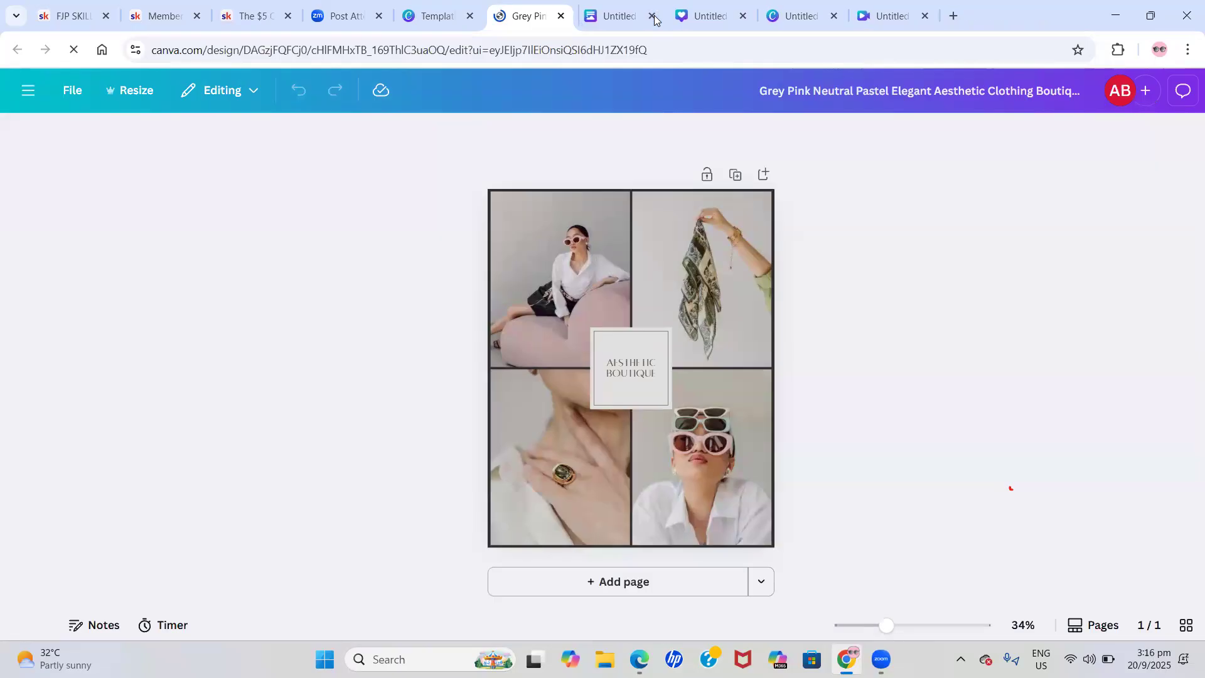
left_click(654, 15)
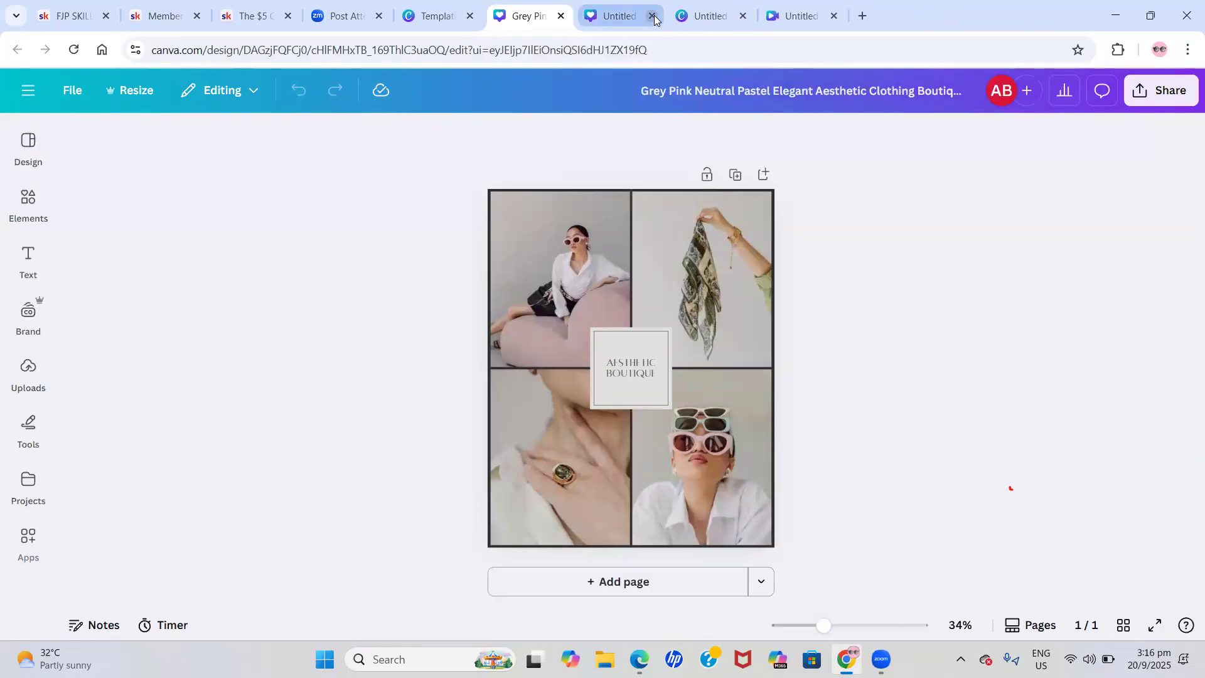
left_click(654, 15)
left_click(654, 15)
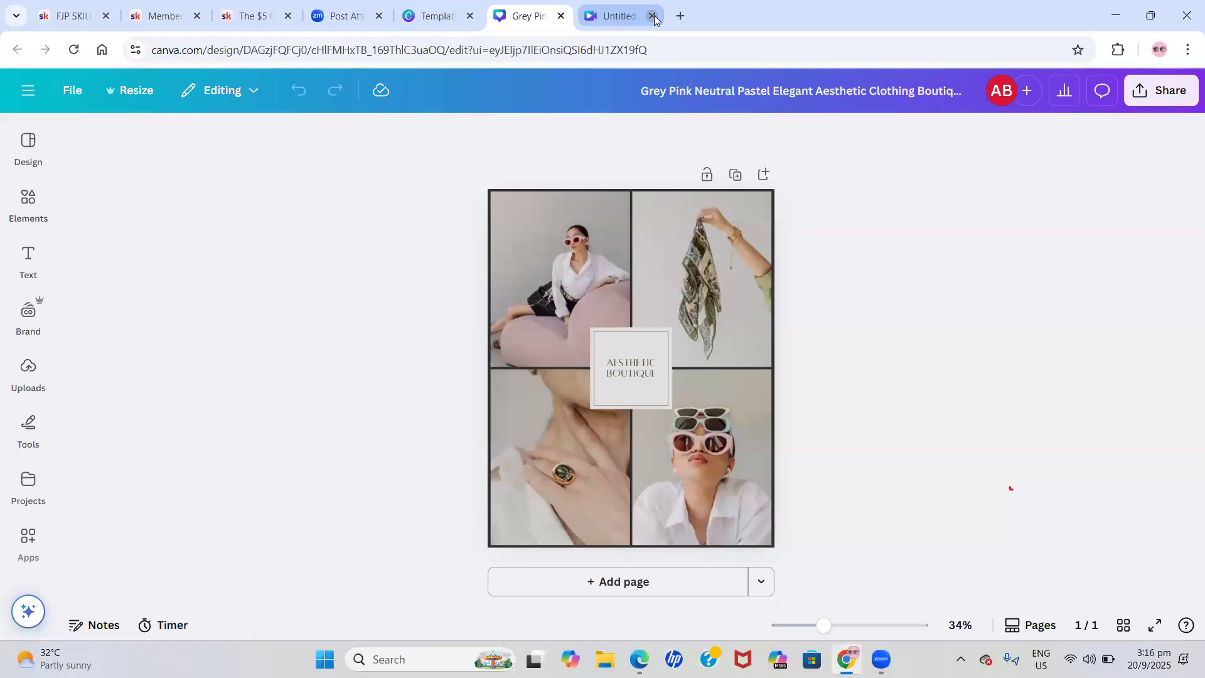
left_click(653, 15)
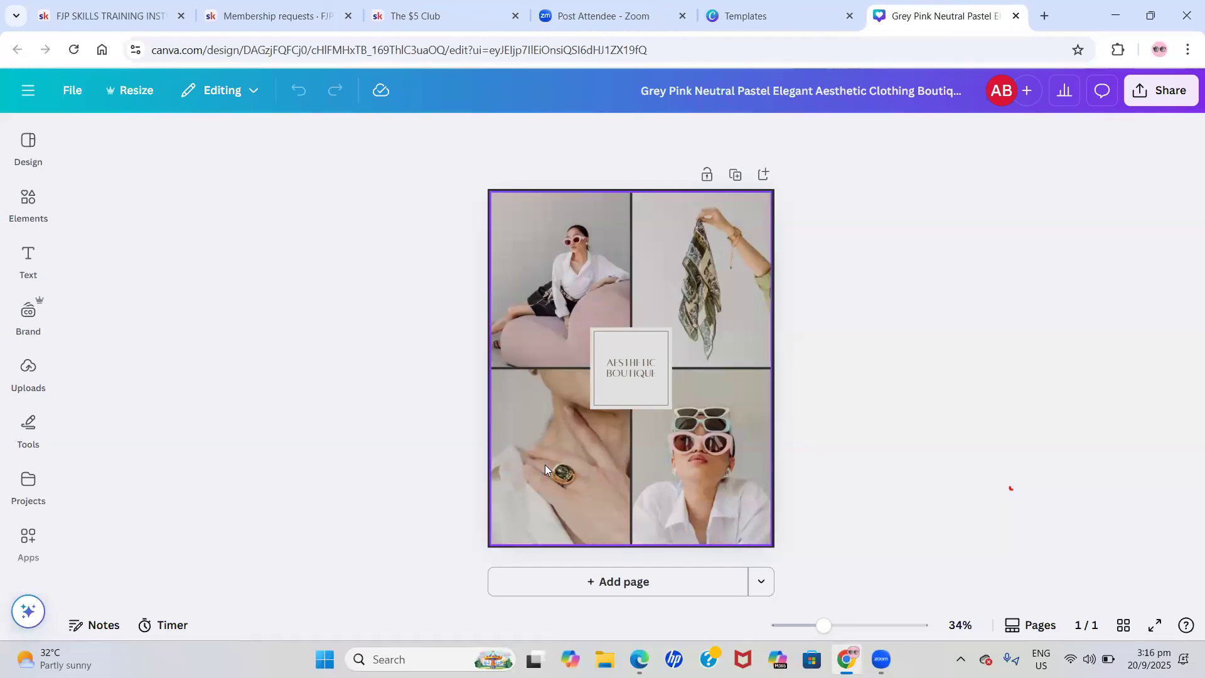
Delete all four photos from the boutique collage grid, leaving its empty frames, and deselect the grid
left_click(29, 153)
left_click(579, 280)
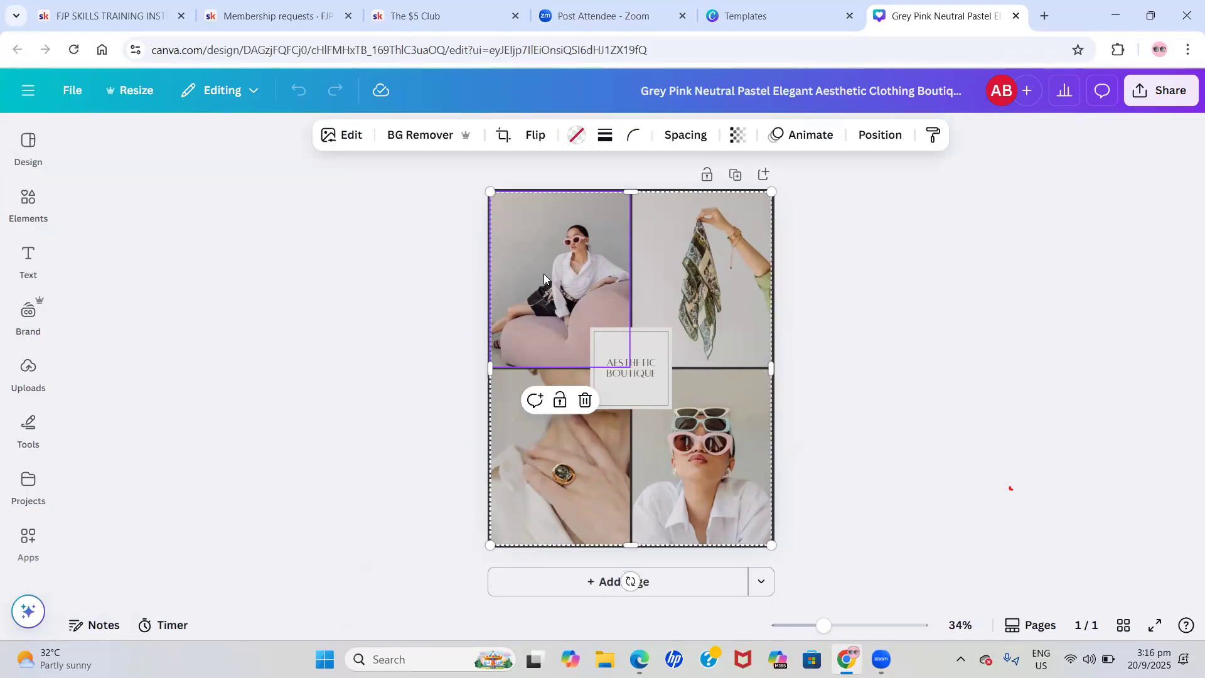
key("Delete")
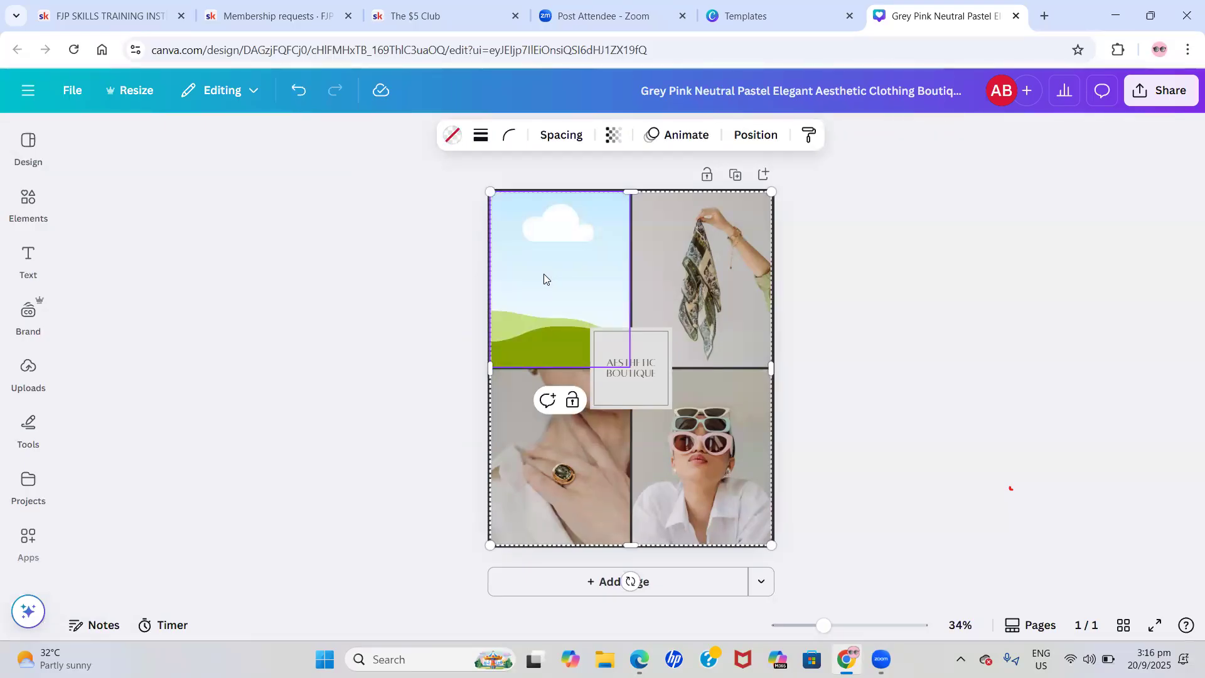
left_click(707, 249)
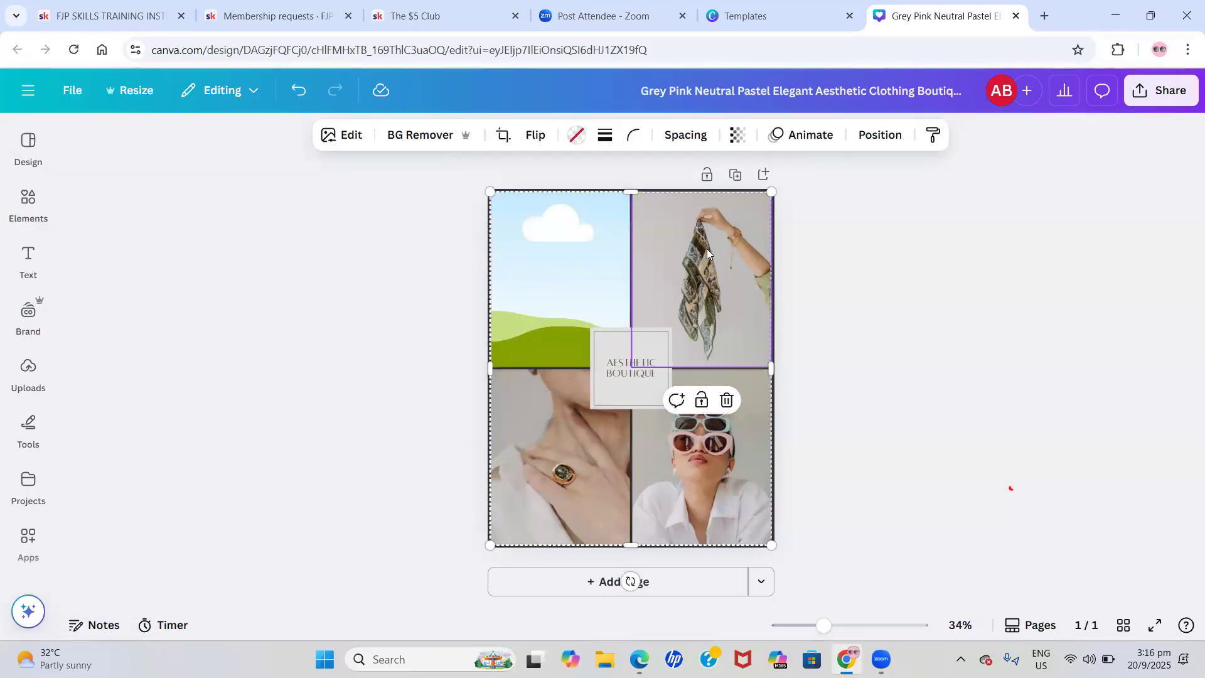
key("Delete")
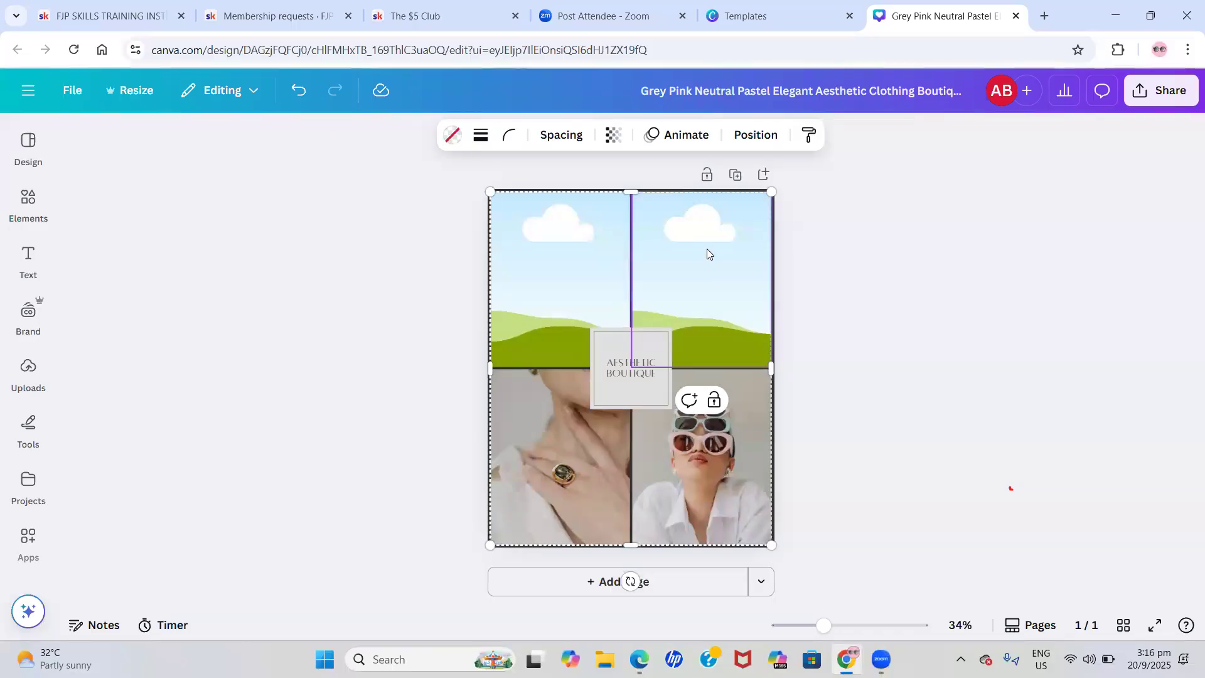
left_click(570, 468)
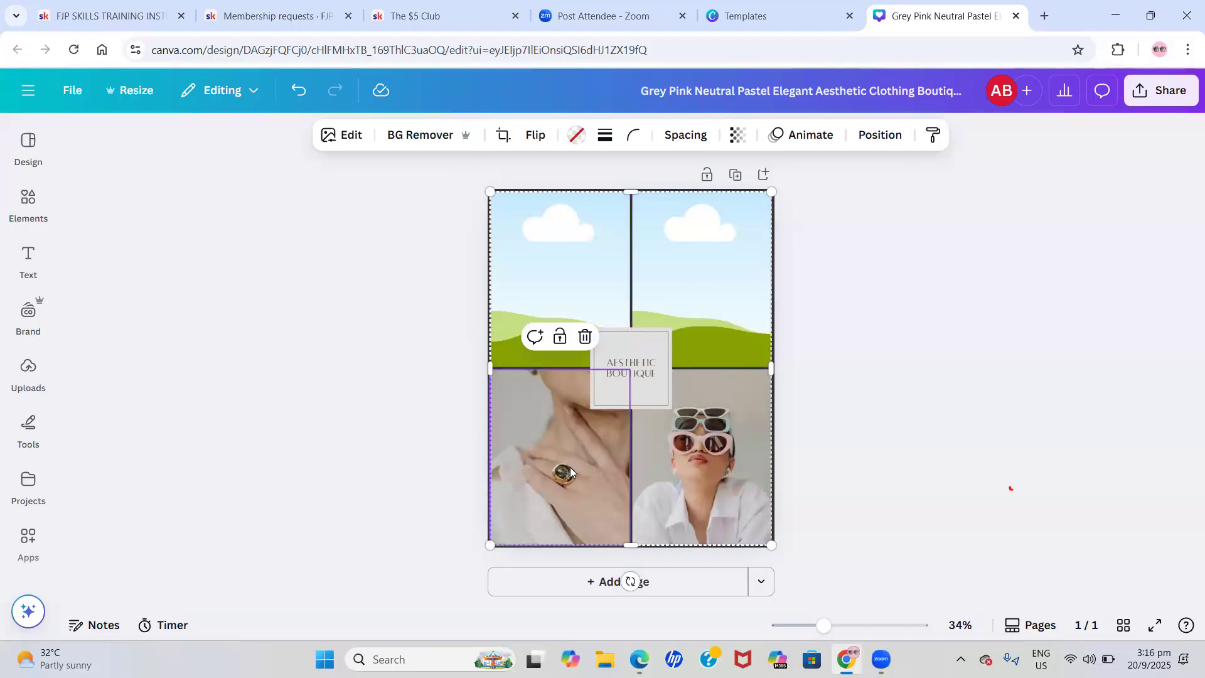
key("Delete")
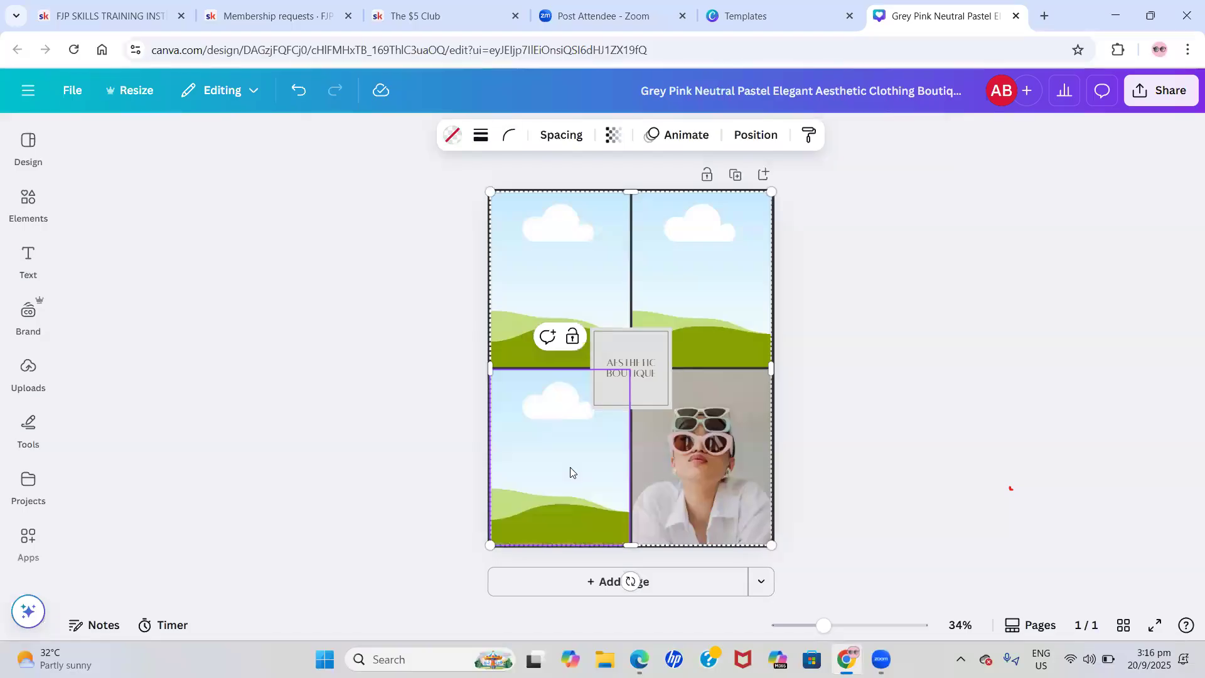
left_click(689, 464)
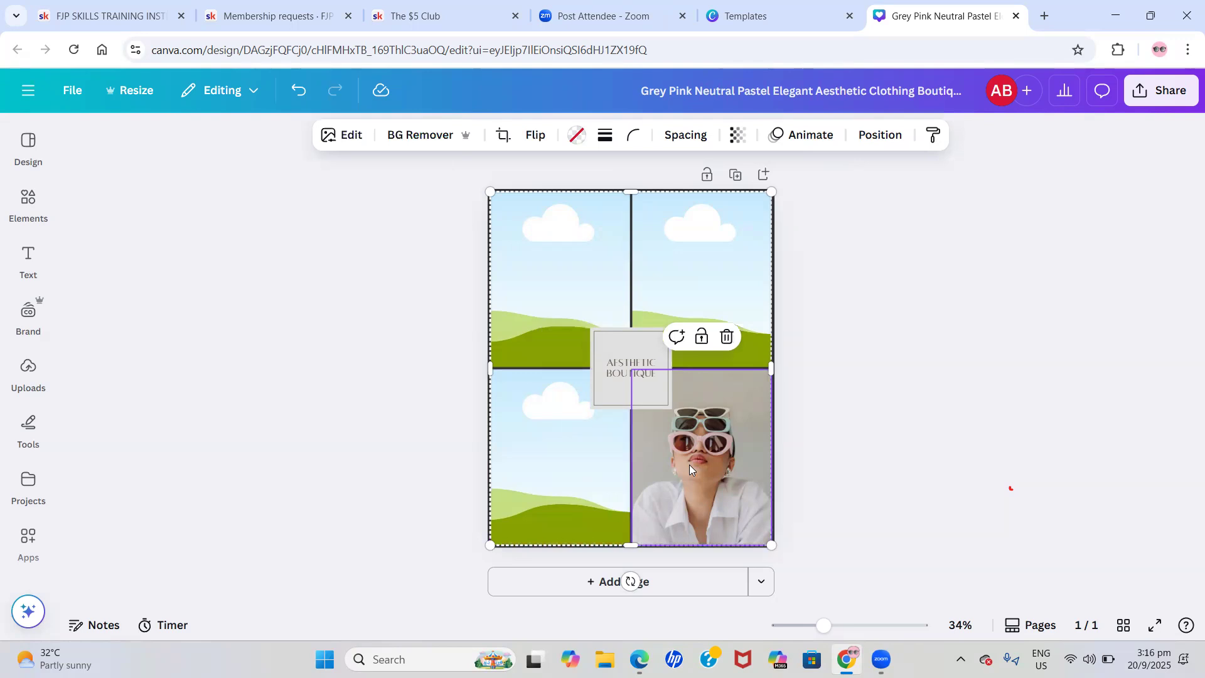
key("Delete")
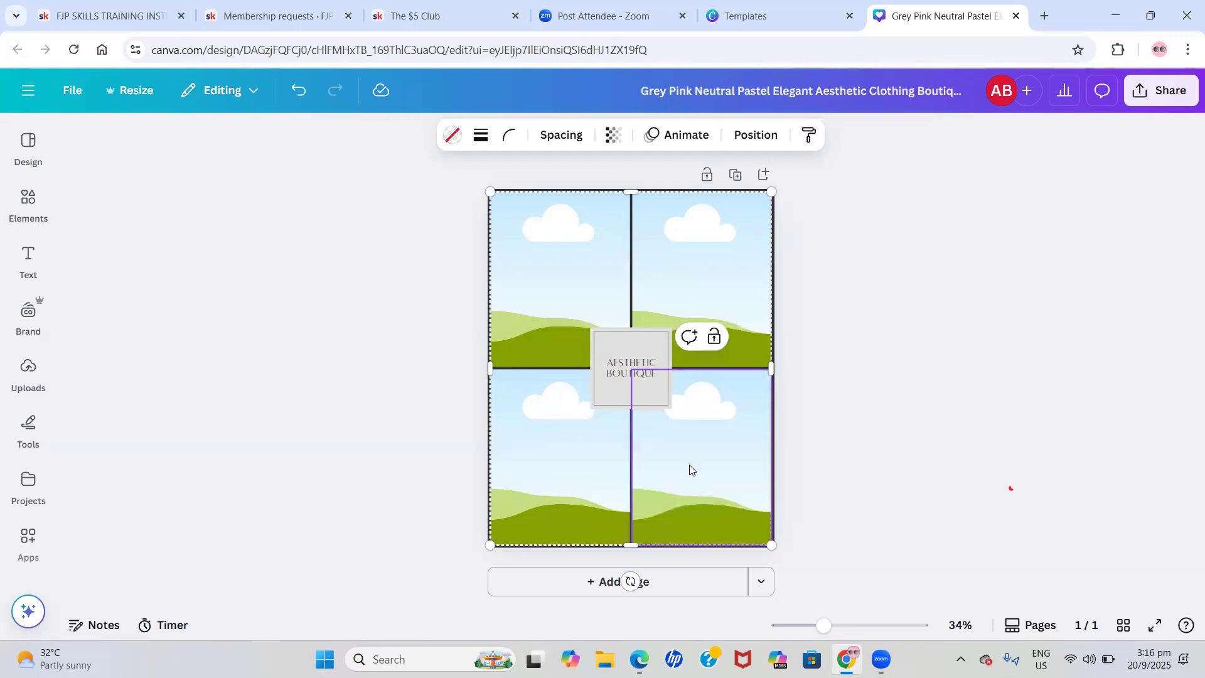
left_click(329, 389)
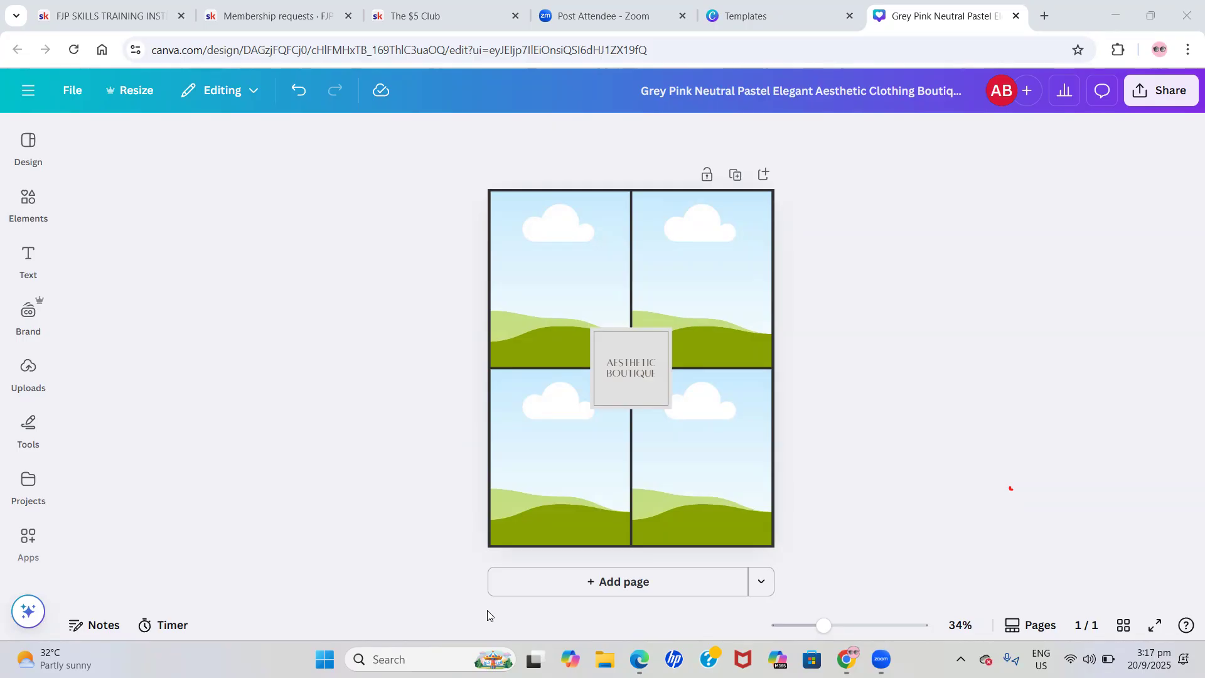
Look through the suggested design templates for the collage post
left_click(25, 149)
left_click(37, 158)
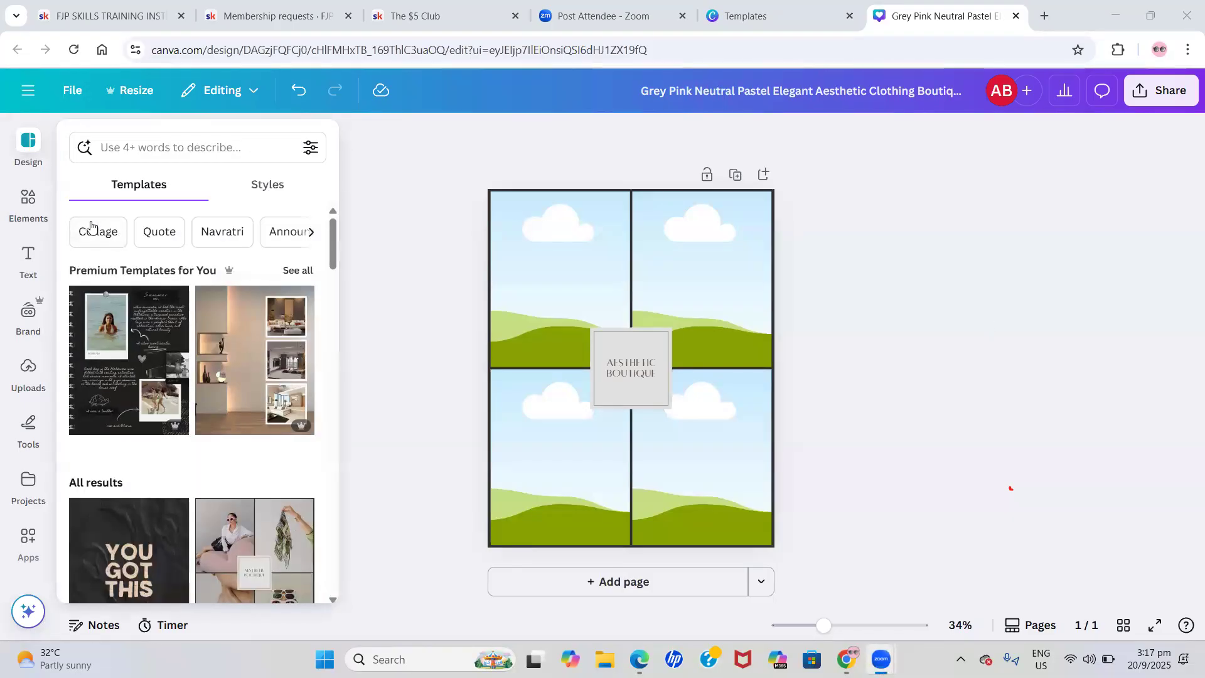
scroll(156, 345, "down", 3)
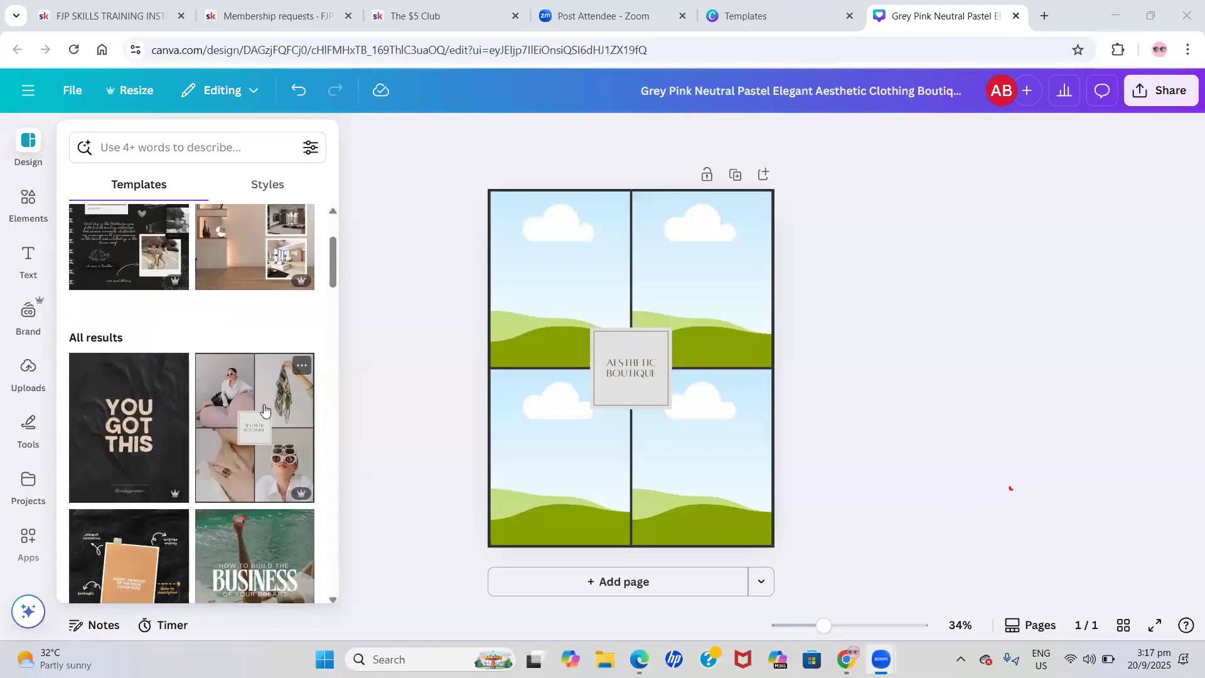
scroll(259, 442, "down", 2)
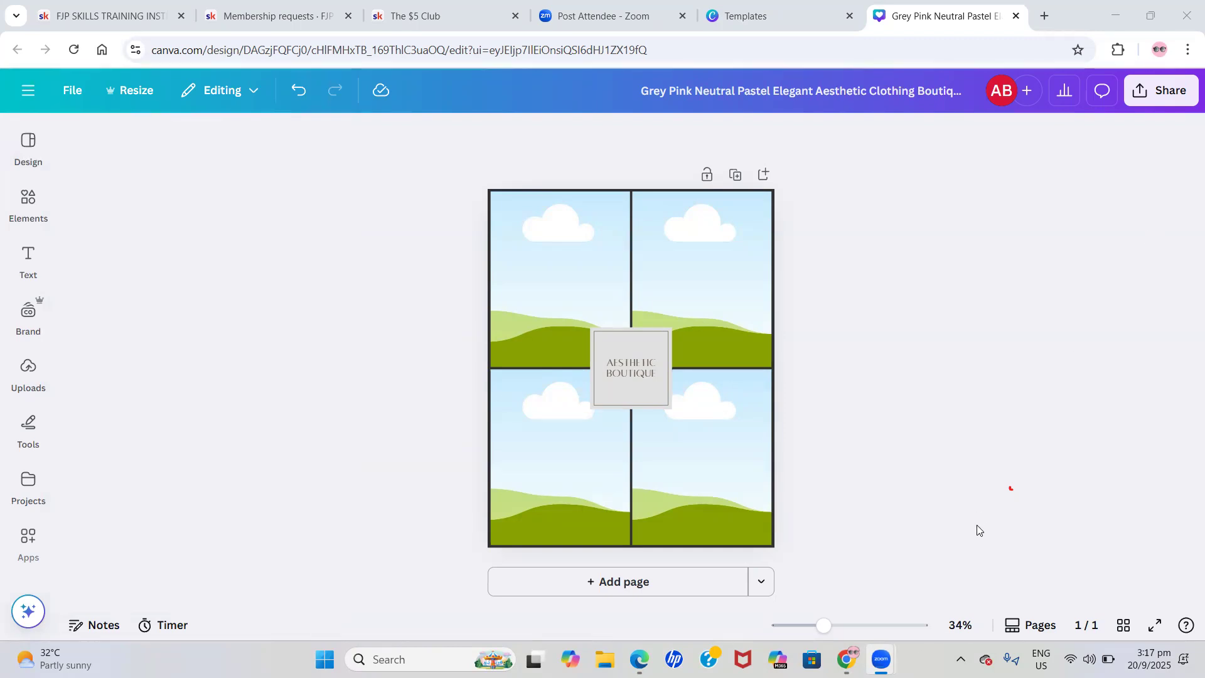
Add a second page below the collage page
mouse_move(35, 141)
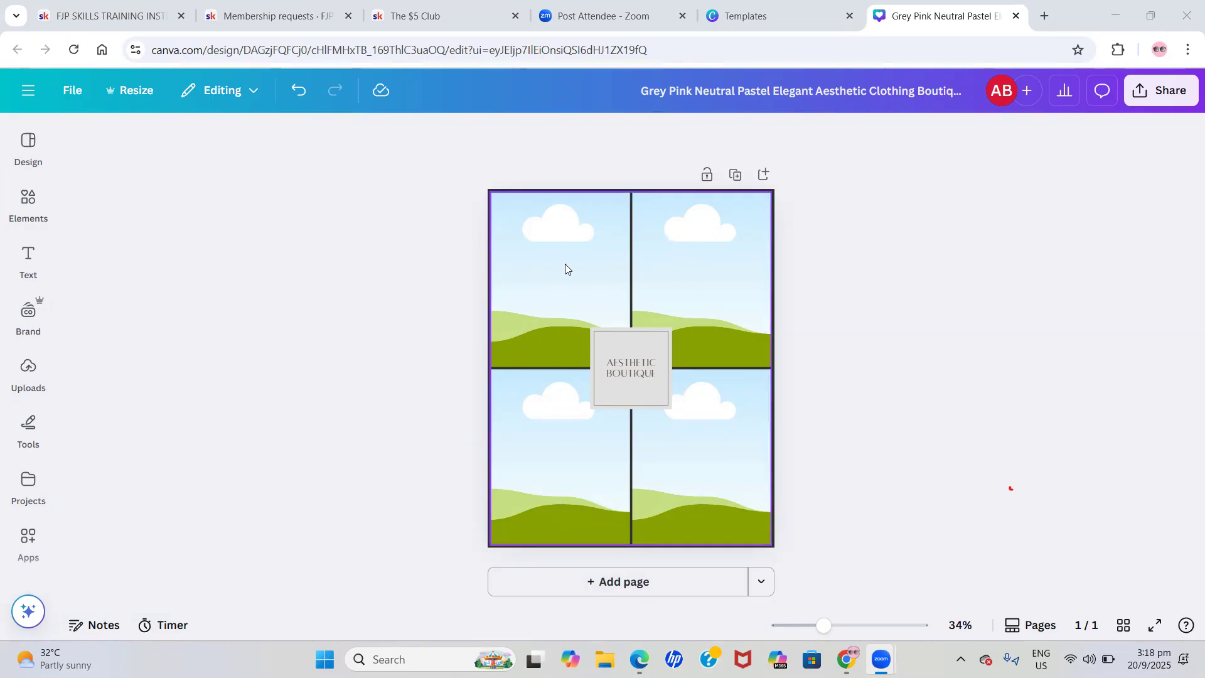
left_click(556, 583)
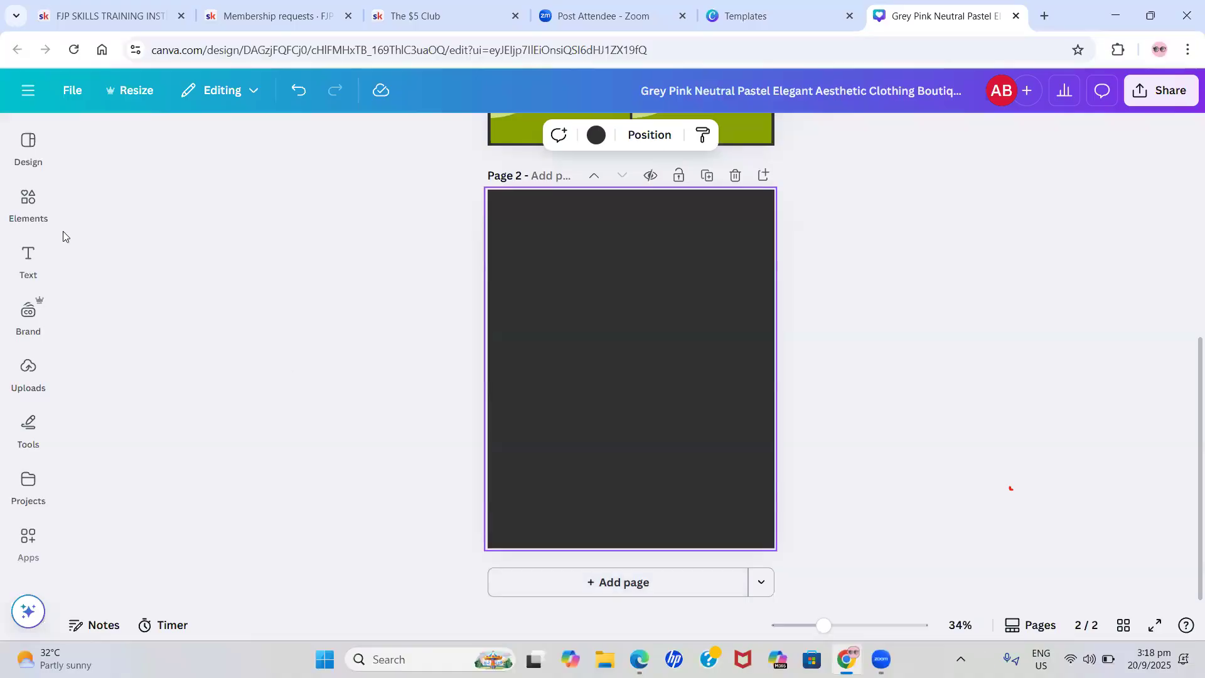
Apply the cover page of the Green Business Tips for Coaches Carousel template to the blank second page
left_click(24, 149)
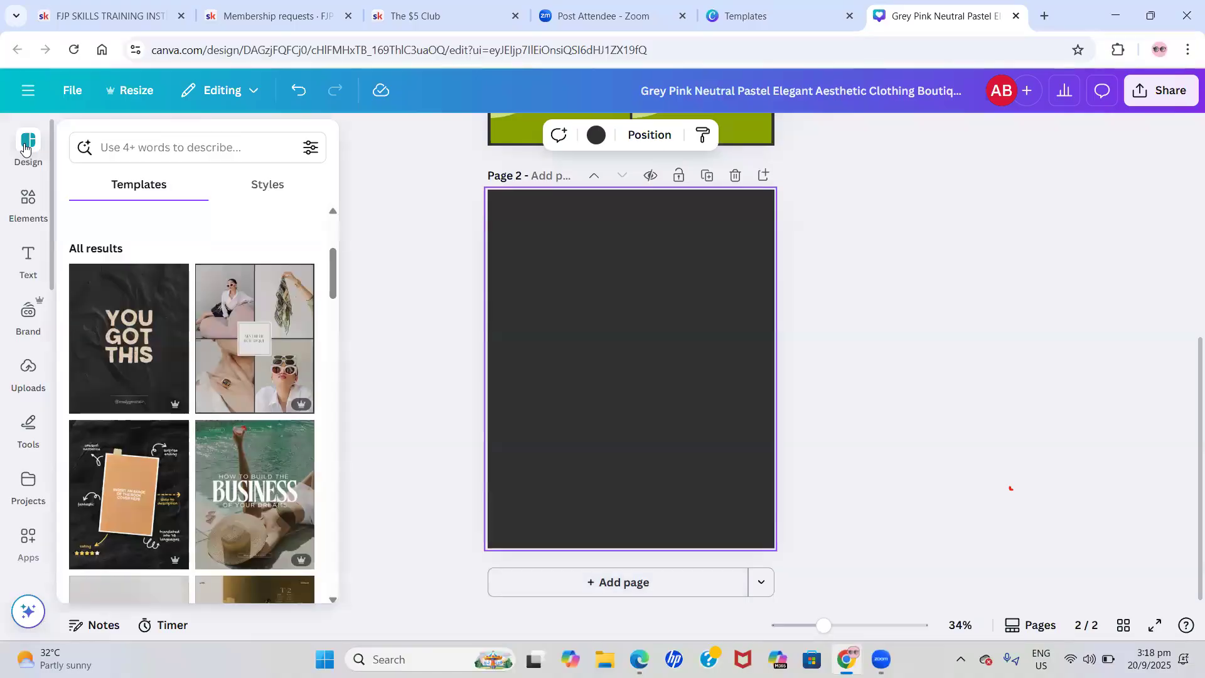
left_click(239, 460)
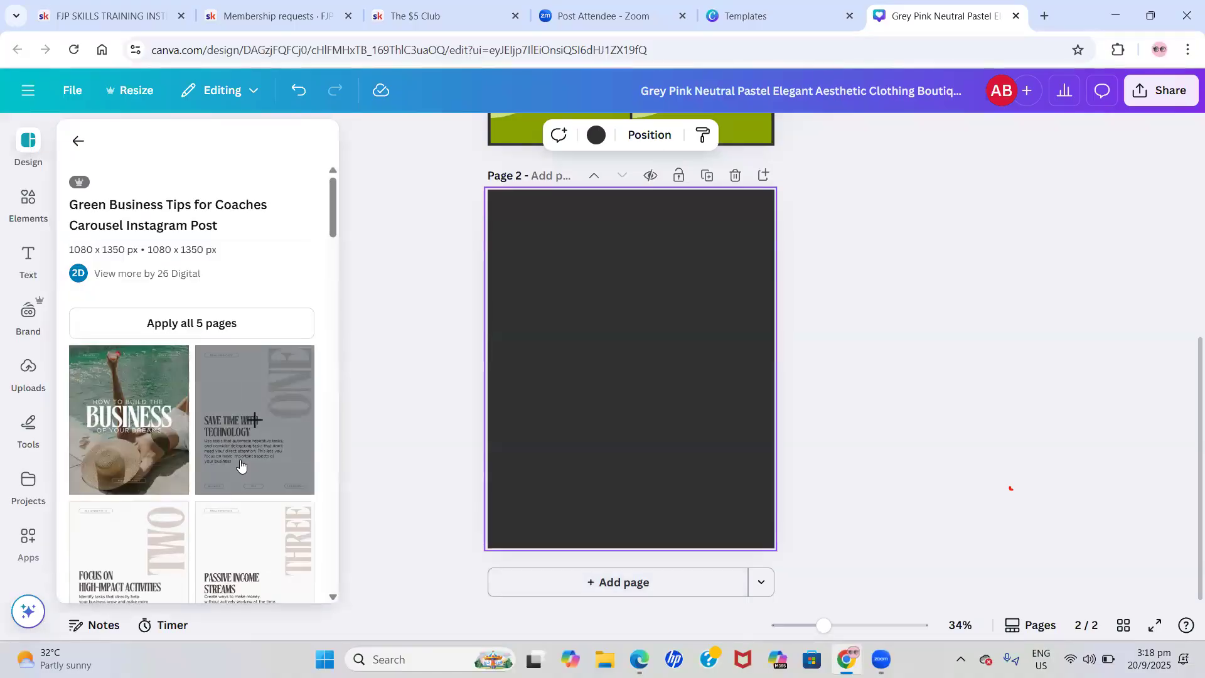
left_click(164, 447)
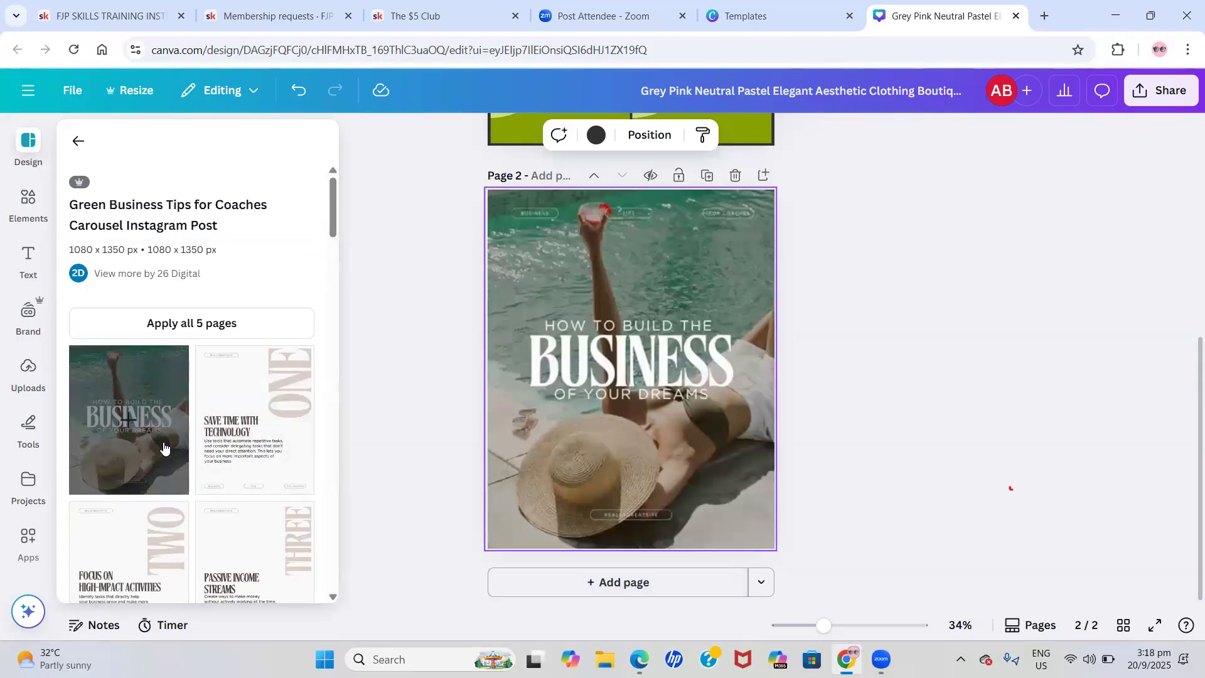
Add a third page and fill it with the Pink Yellow Orange Reminder Note Quote template
left_click(544, 576)
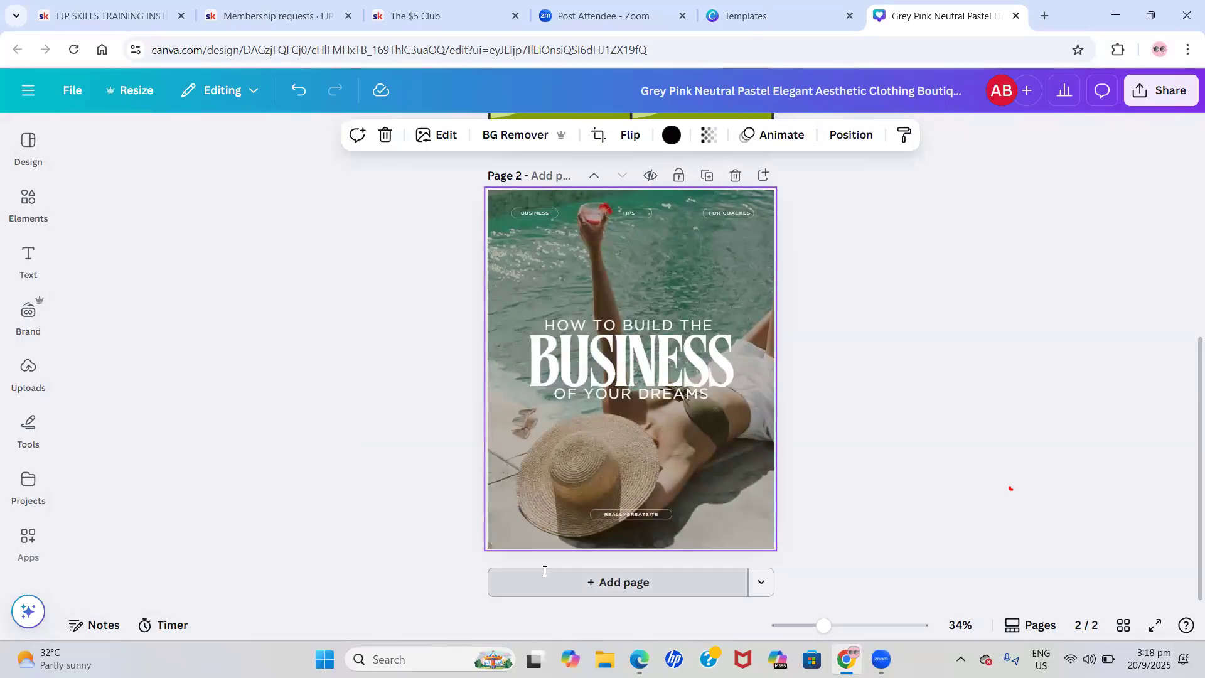
left_click(27, 161)
left_click(26, 206)
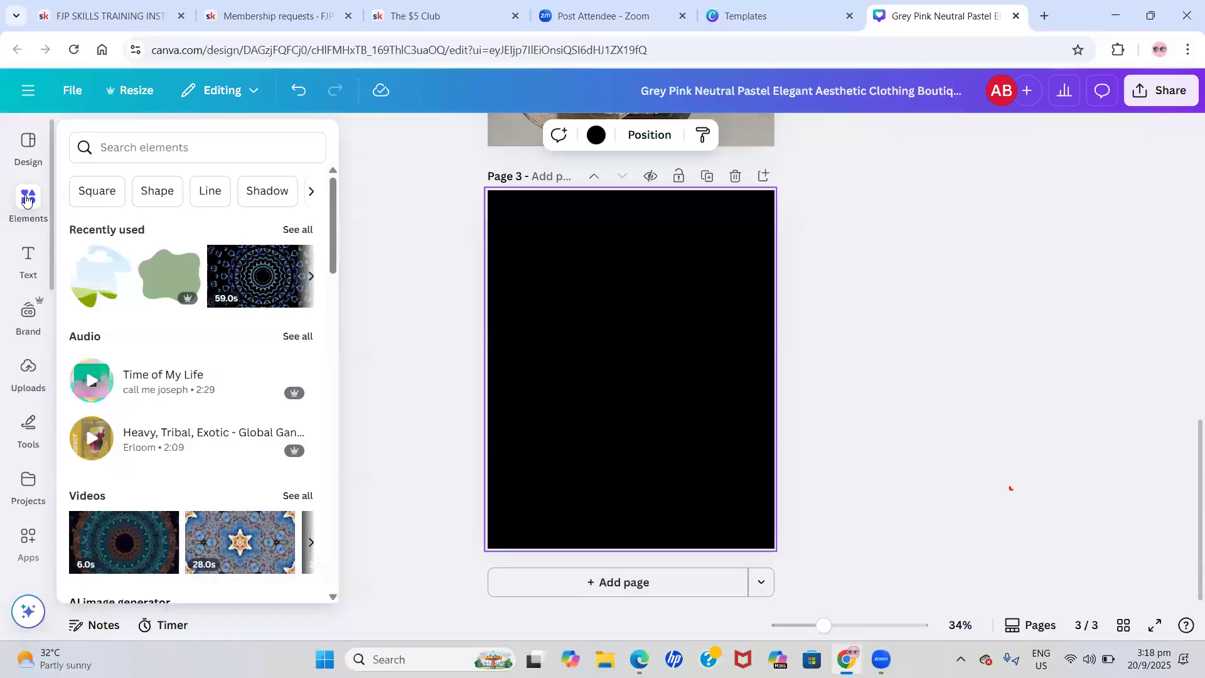
left_click(27, 153)
scroll(167, 376, "down", 5)
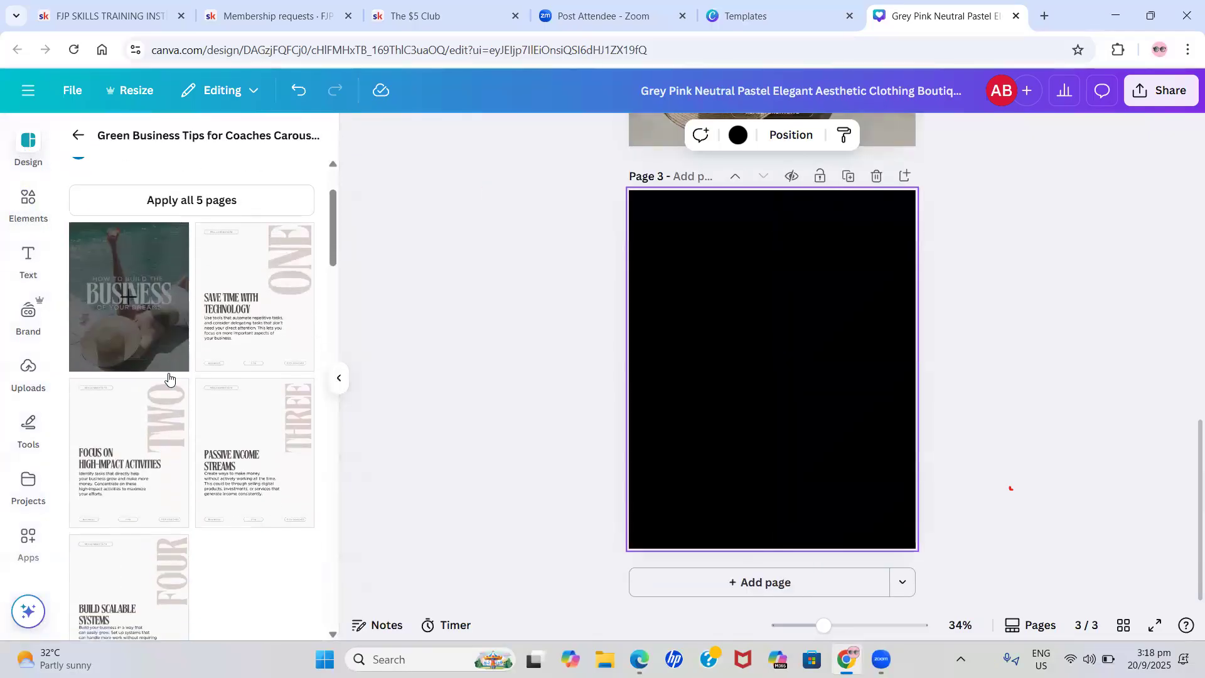
scroll(167, 377, "up", 5)
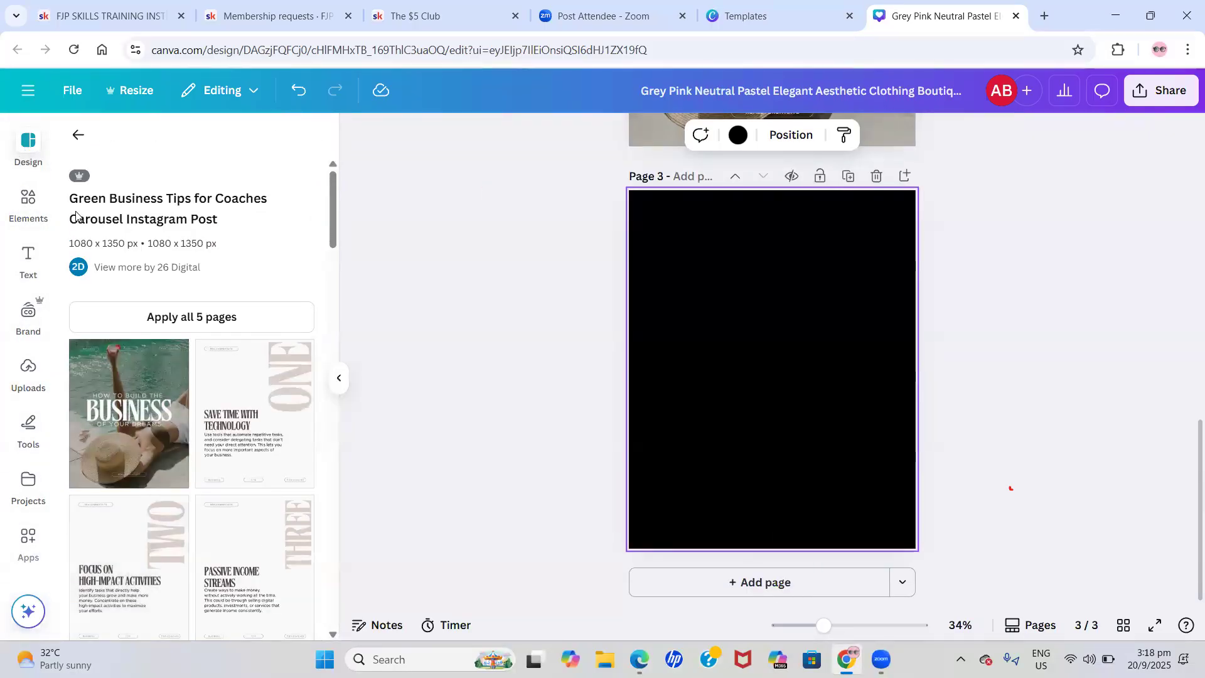
left_click(78, 134)
scroll(226, 529, "down", 10)
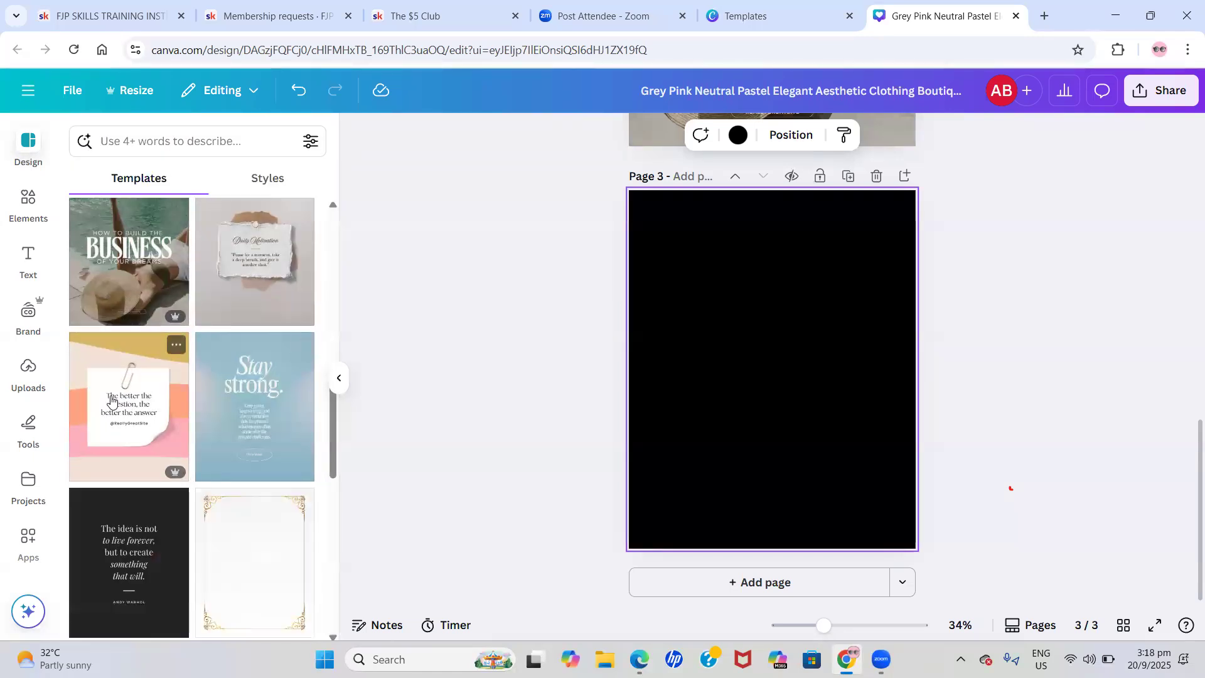
left_click(108, 398)
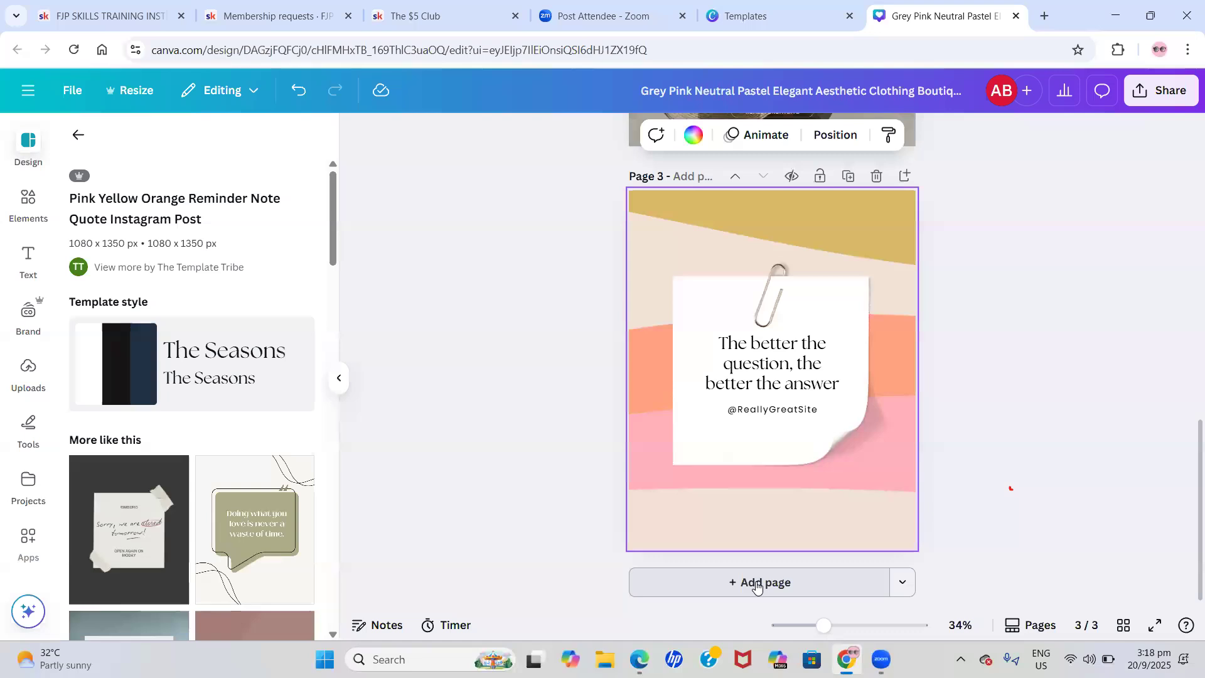
Look over the three design pages and add a fourth page below them
scroll(760, 404, "up", 10)
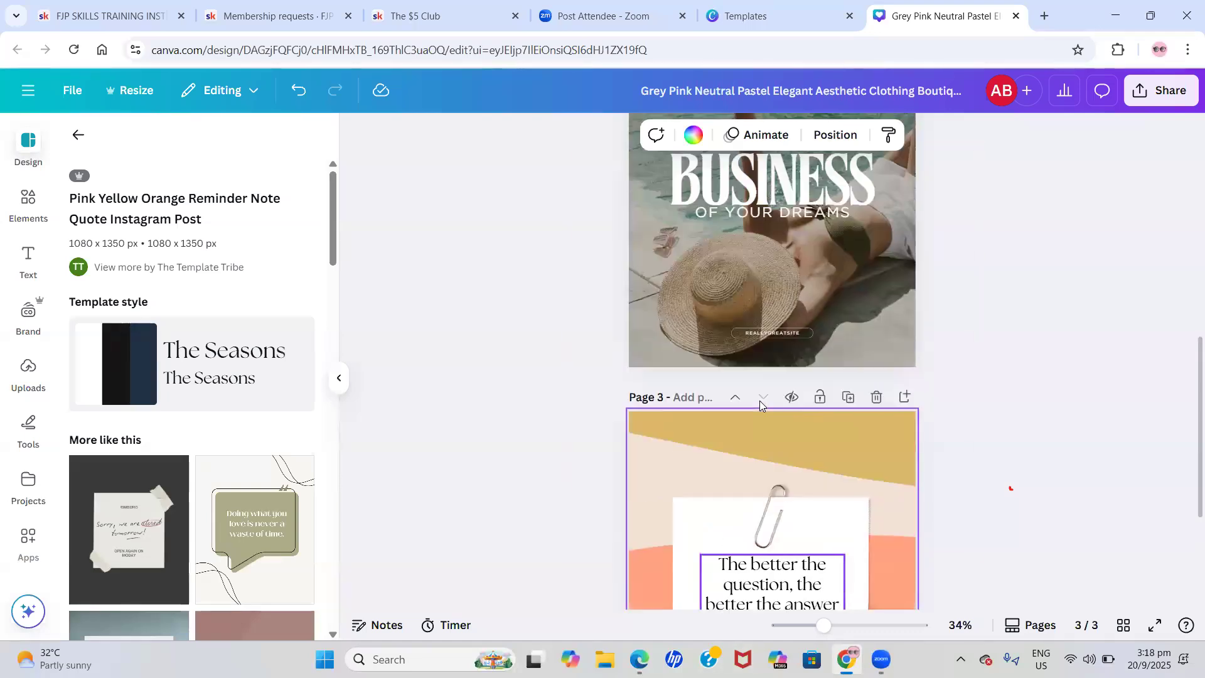
scroll(760, 405, "up", 3)
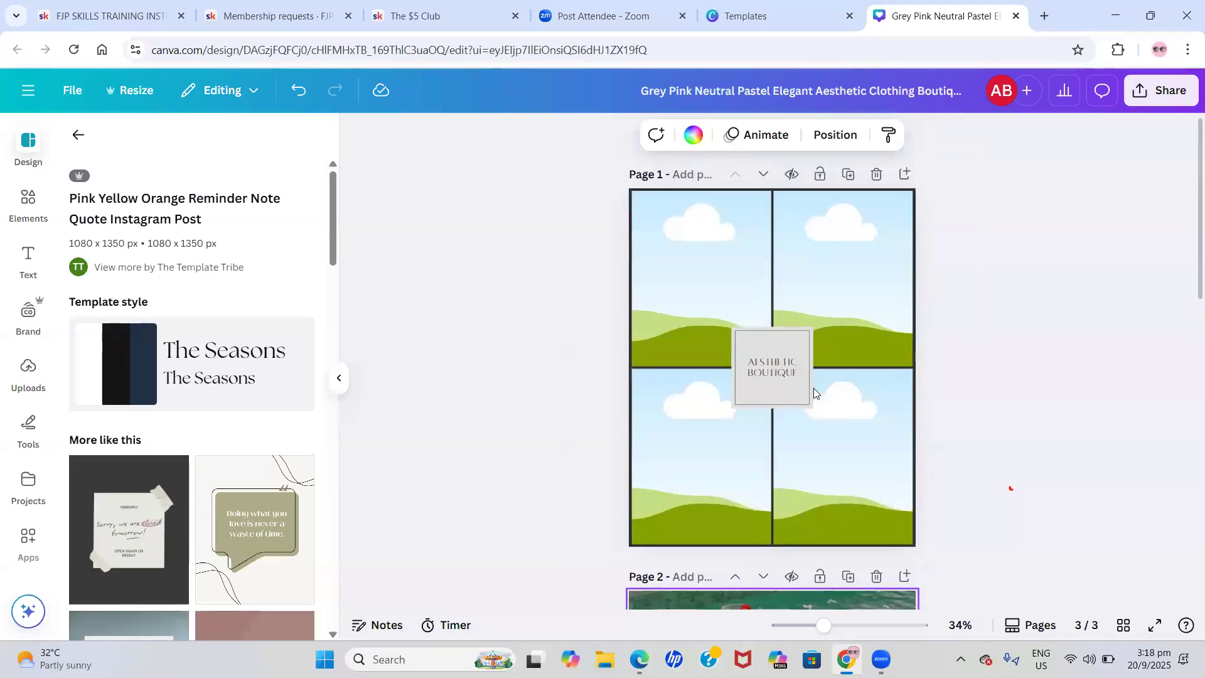
scroll(814, 391, "down", 12)
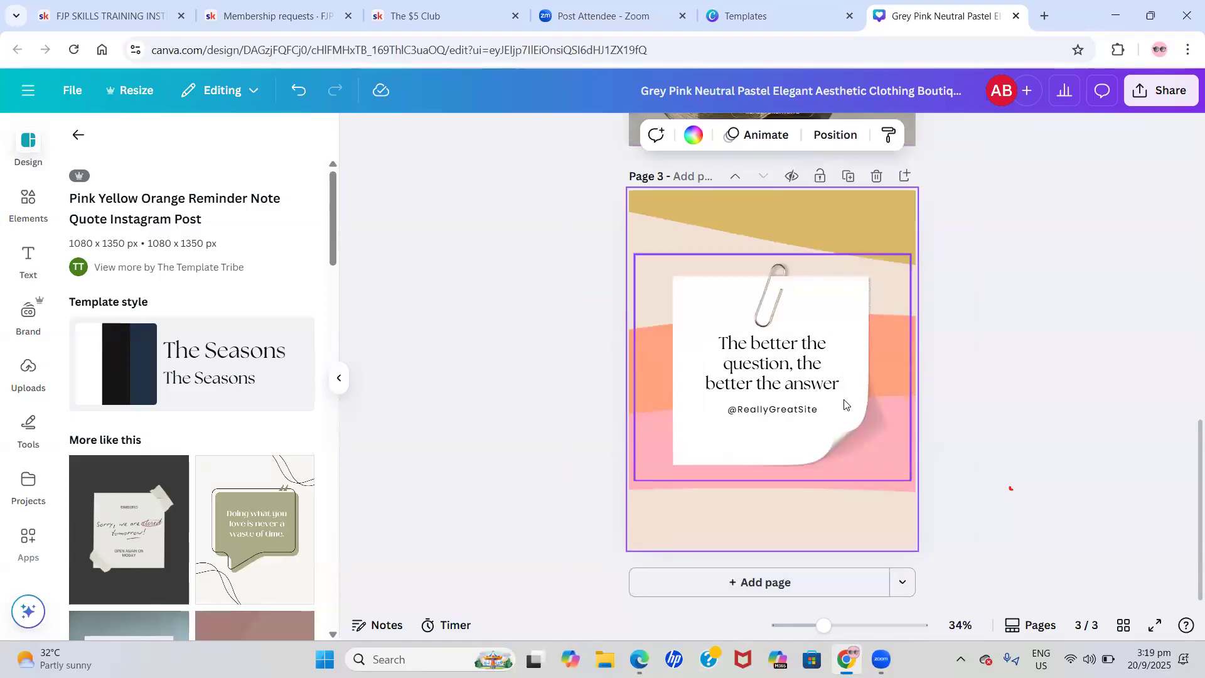
scroll(822, 586, "down", 3)
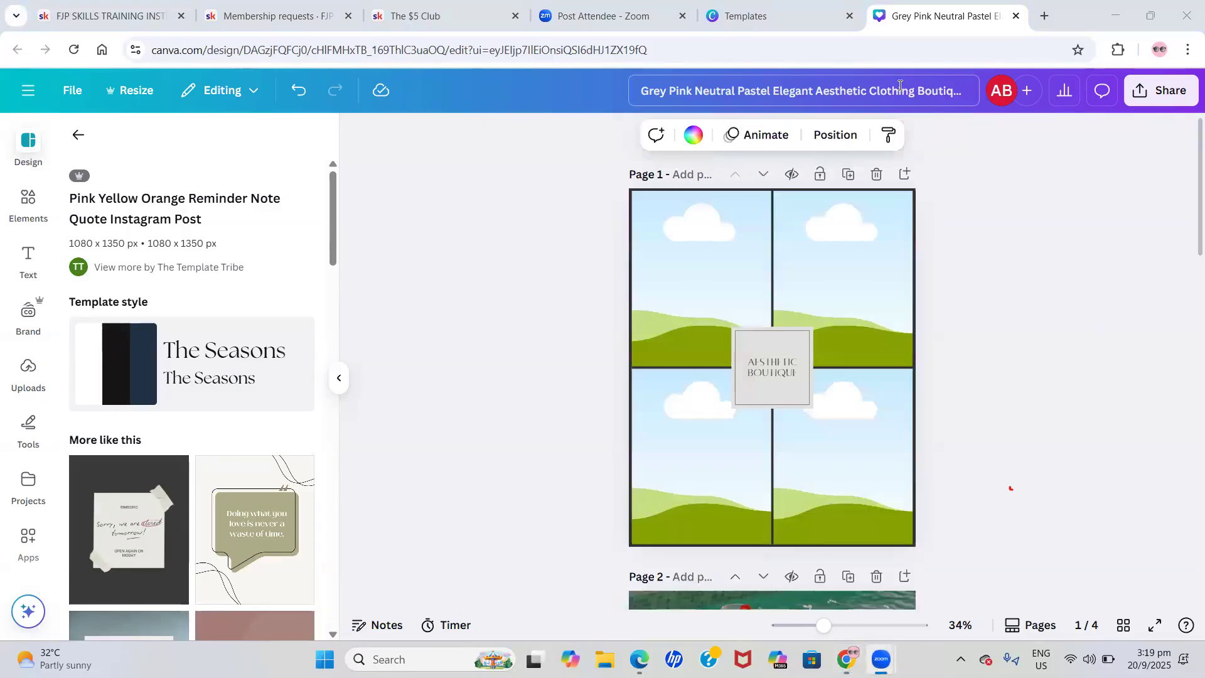
Replace the design's title with COOK SHOP
left_click(900, 86)
key("BackSpace")
key("BackSpace")
key("BackSpace")
key("BackSpace")
key("BackSpace")
key("BackSpace")
key("BackSpace")
key("BackSpace")
key("BackSpace")
key("BackSpace")
key("BackSpace")
key("BackSpace")
key("BackSpace")
key("BackSpace")
key("BackSpace")
key("BackSpace")
key("BackSpace")
key("BackSpace")
key("BackSpace")
key("BackSpace")
key("BackSpace")
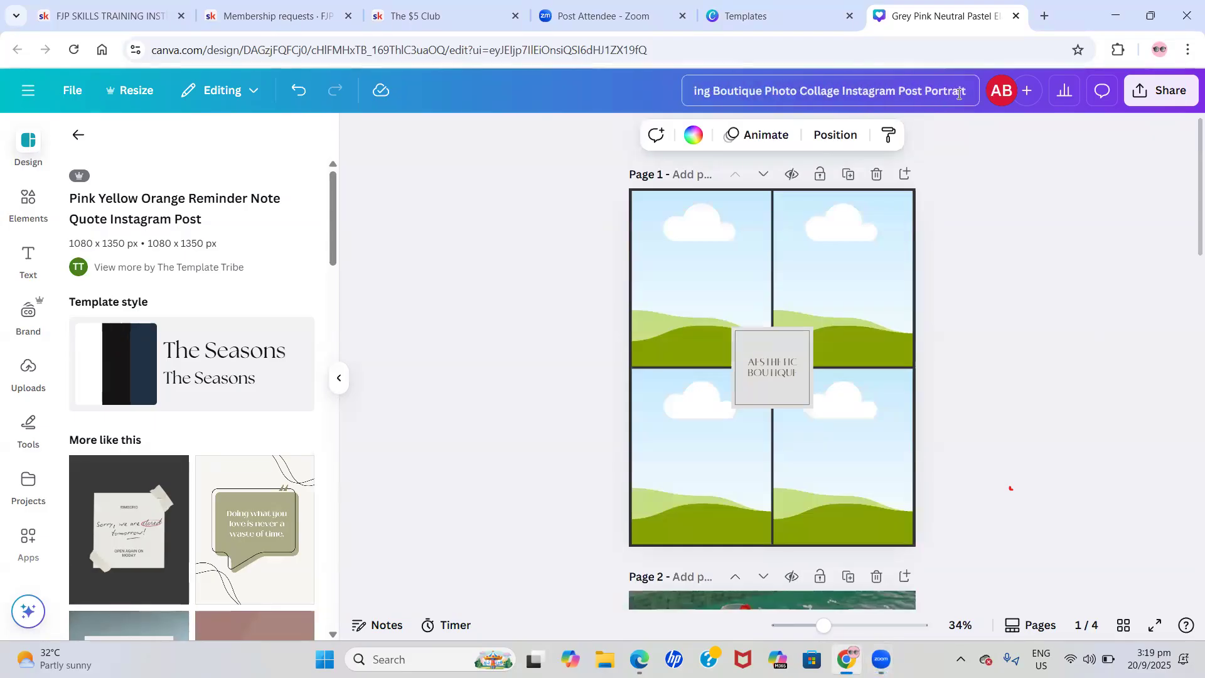
left_click(967, 89)
key("BackSpace")
key("BackSpace")
key("BackSpace")
key("BackSpace")
key("BackSpace")
key("BackSpace")
key("BackSpace")
key("BackSpace")
key("BackSpace")
key("BackSpace")
key("BackSpace")
key("BackSpace")
key("BackSpace")
key("BackSpace")
key("BackSpace")
key("BackSpace")
key("BackSpace")
key("BackSpace")
key("BackSpace")
key("BackSpace")
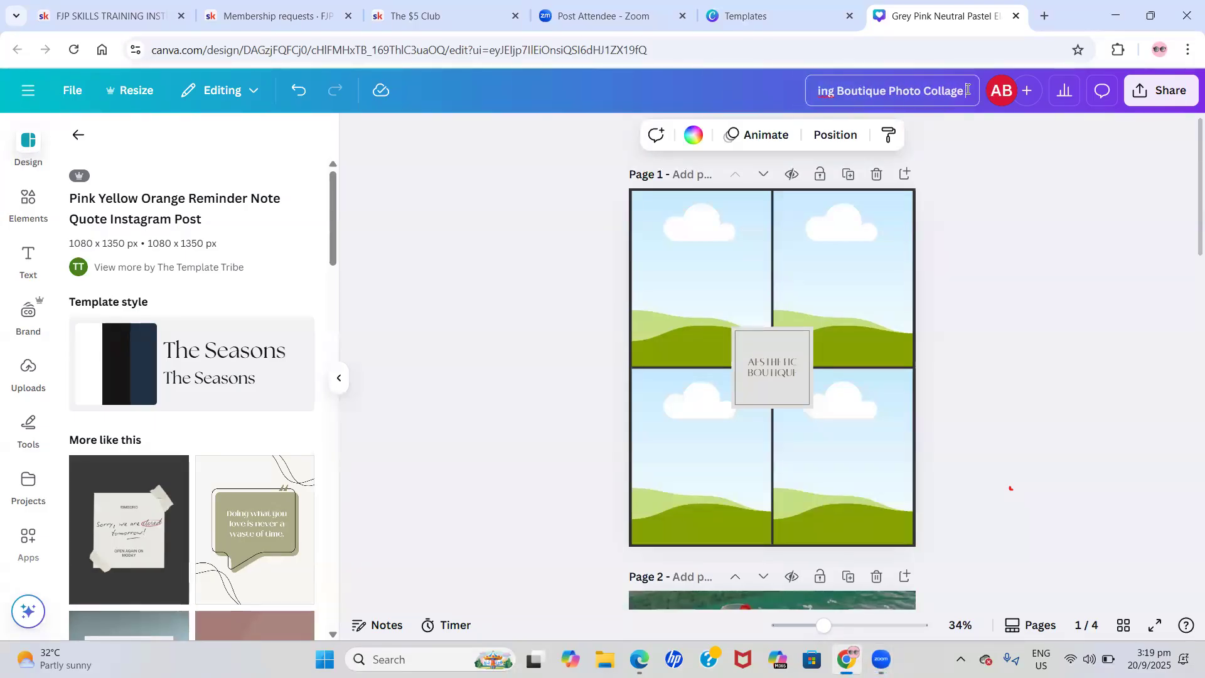
key("BackSpace")
key("BackSpace")
key("BackSpace")
key("BackSpace")
key("BackSpace")
key("BackSpace")
key("BackSpace")
key("BackSpace")
key("BackSpace")
key("BackSpace")
type("COOK")
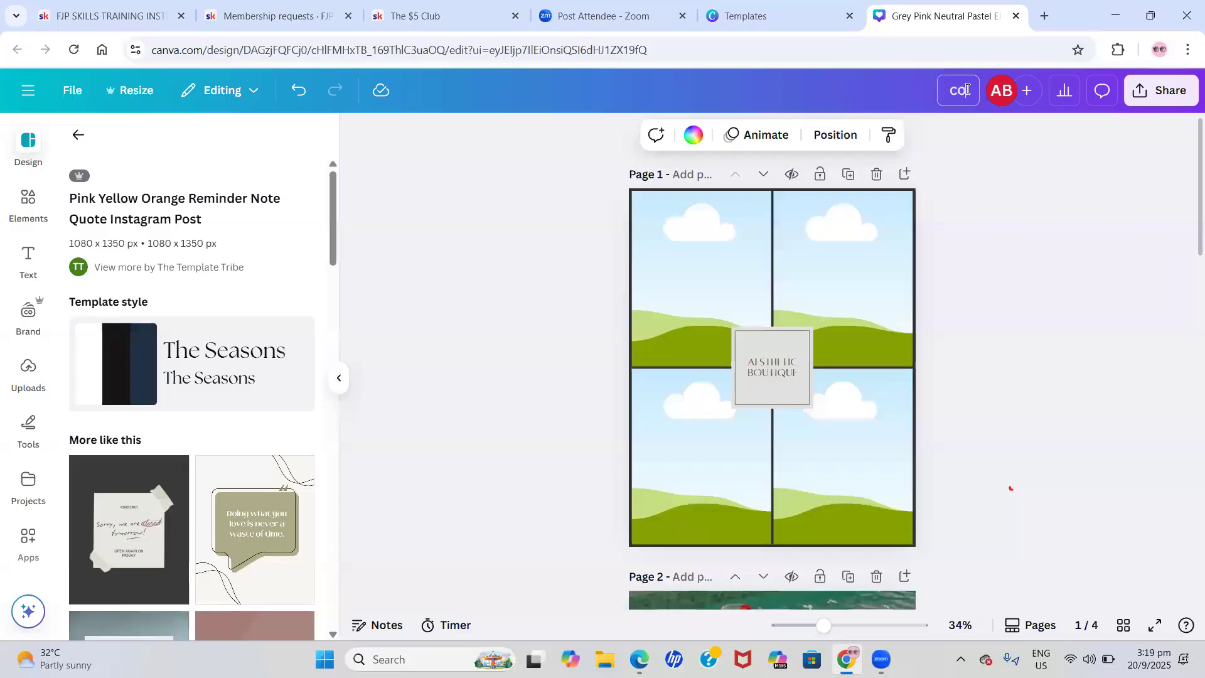
type(" SHOP")
left_click(1012, 185)
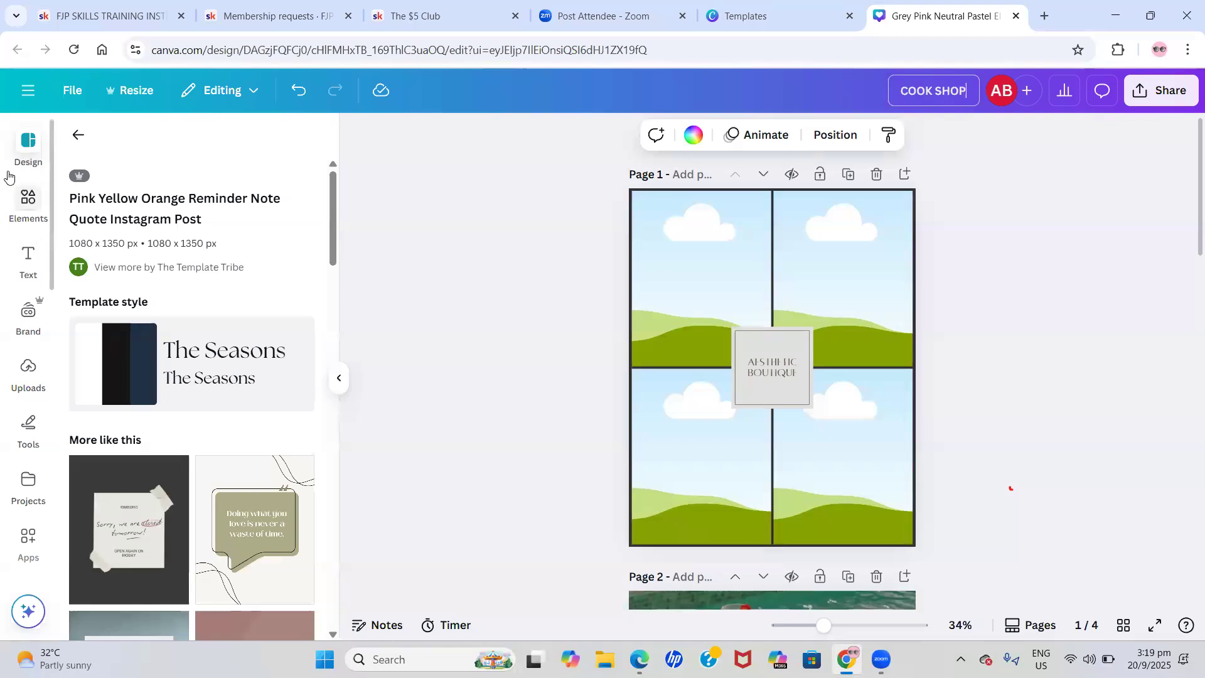
Leave the template details and search the elements library for FISH
left_click(78, 134)
left_click(8, 214)
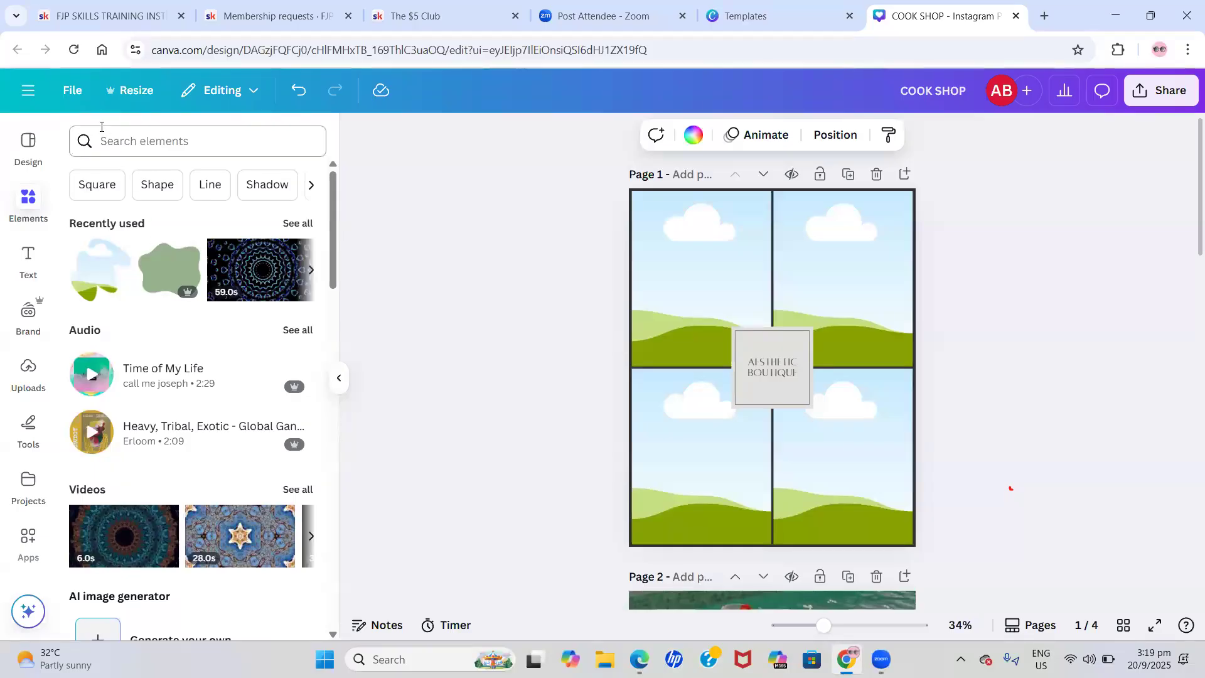
left_click(148, 138)
type("FISH")
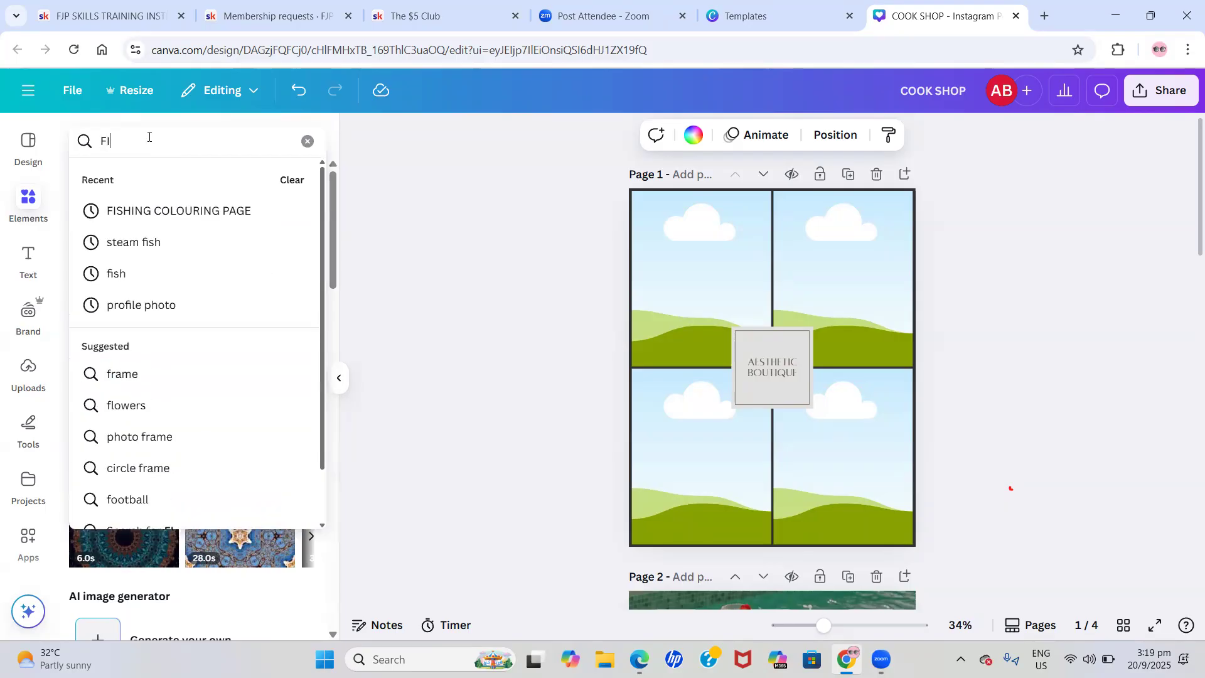
key("Return")
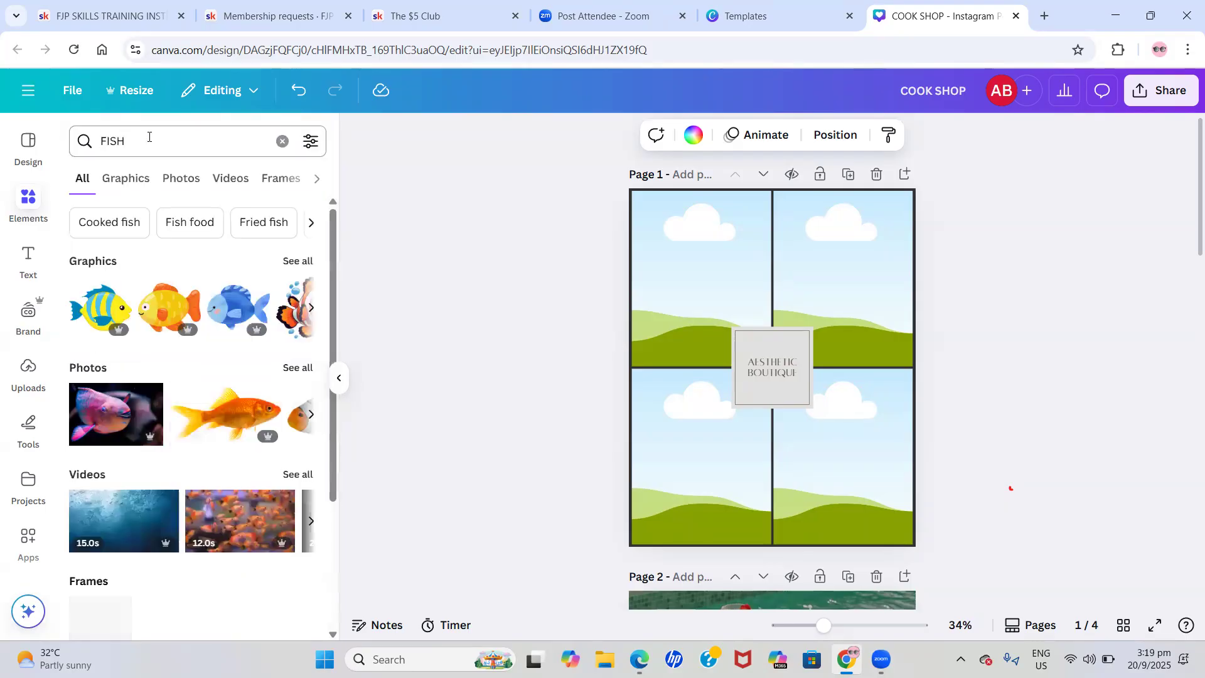
Look through the fish results by type: graphics, photos, videos and frames, returning to the photos
left_click(127, 179)
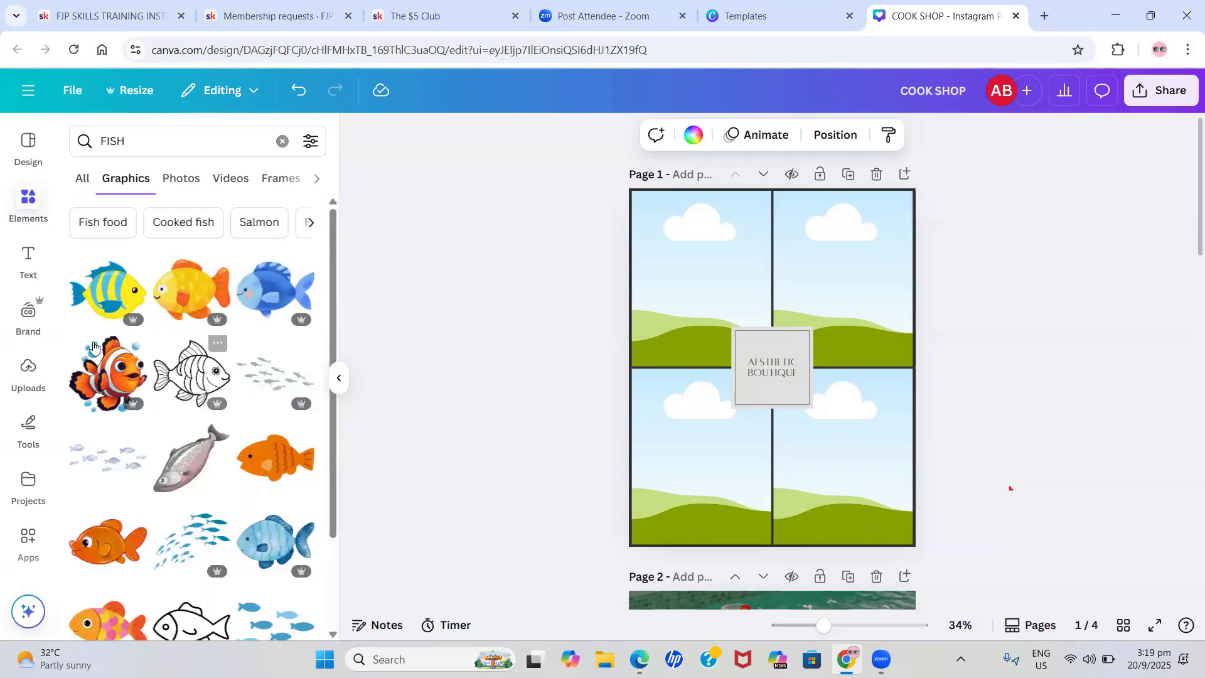
scroll(119, 395, "down", 8)
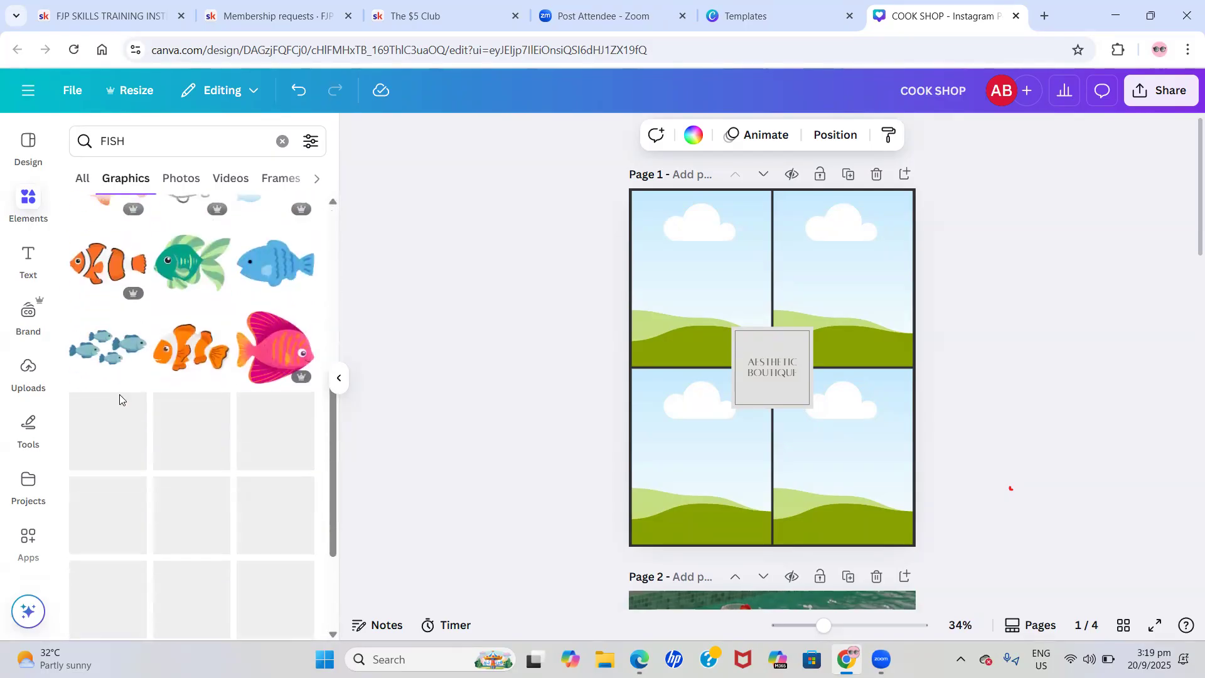
scroll(119, 394, "up", 10)
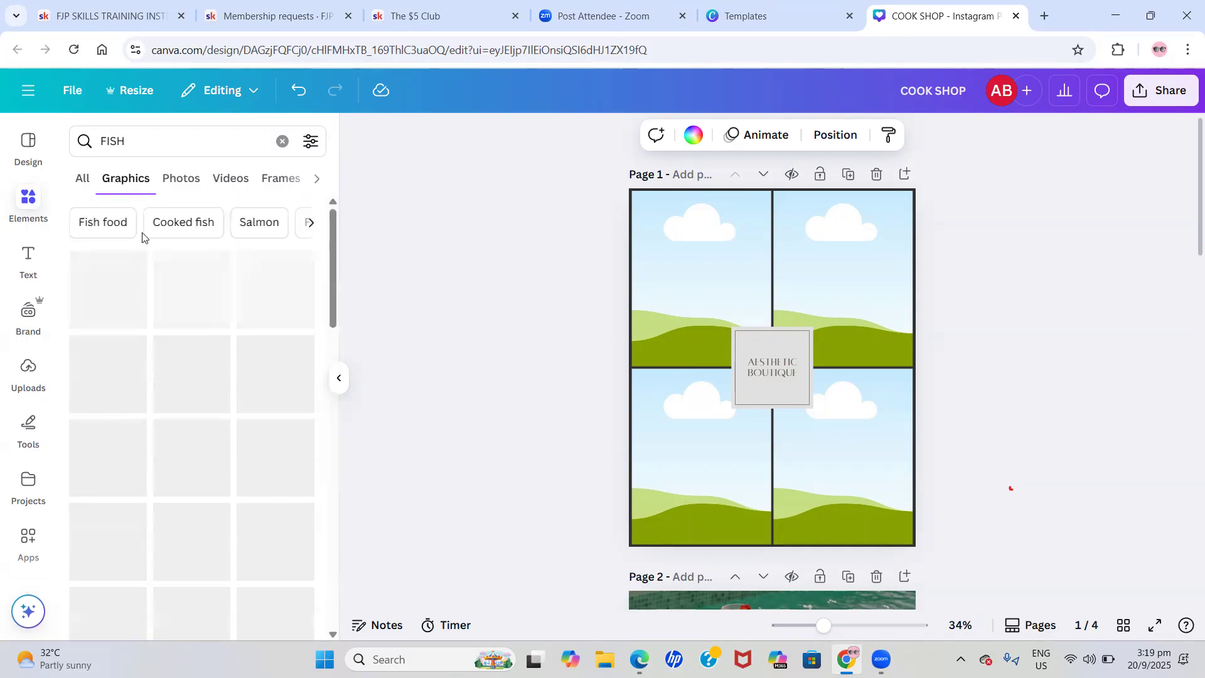
left_click(175, 182)
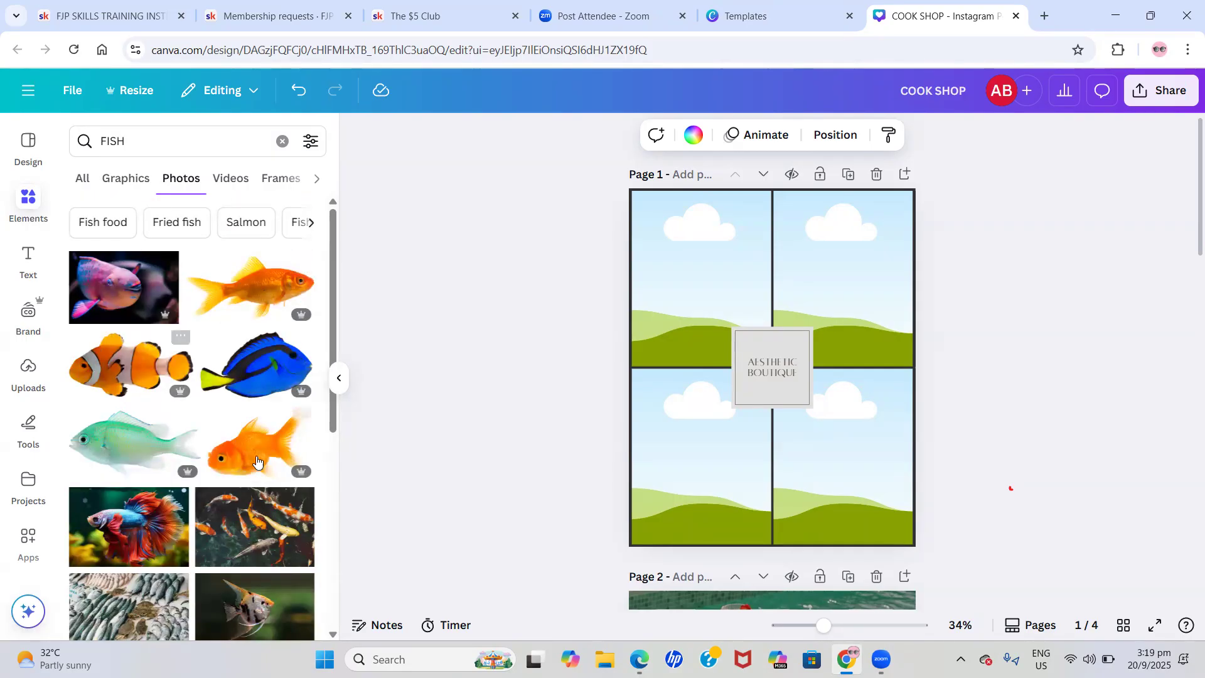
scroll(254, 452, "down", 3)
scroll(256, 463, "down", 3)
scroll(256, 462, "up", 6)
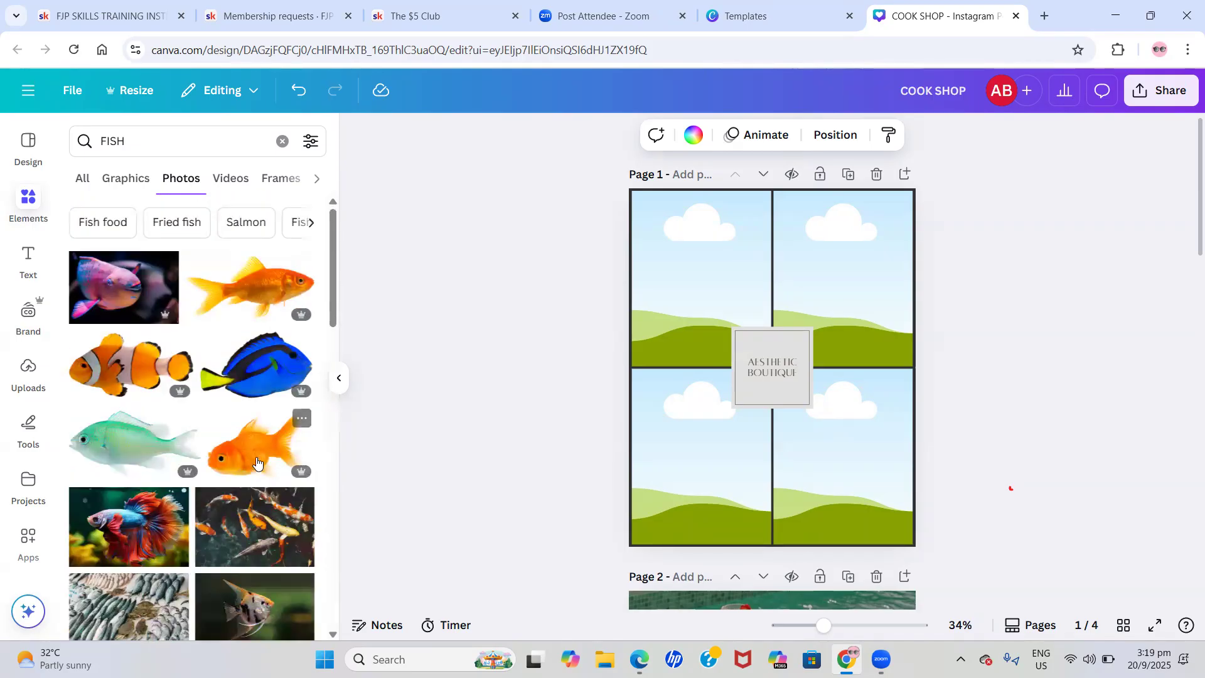
left_click(229, 179)
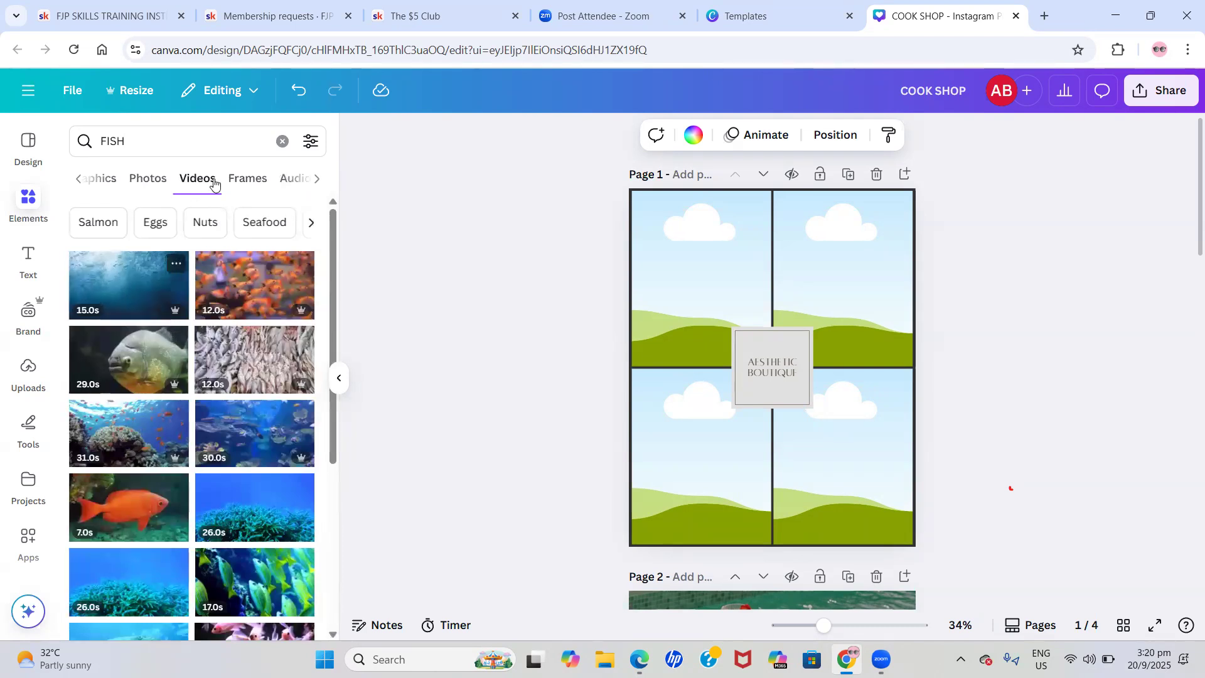
left_click(244, 178)
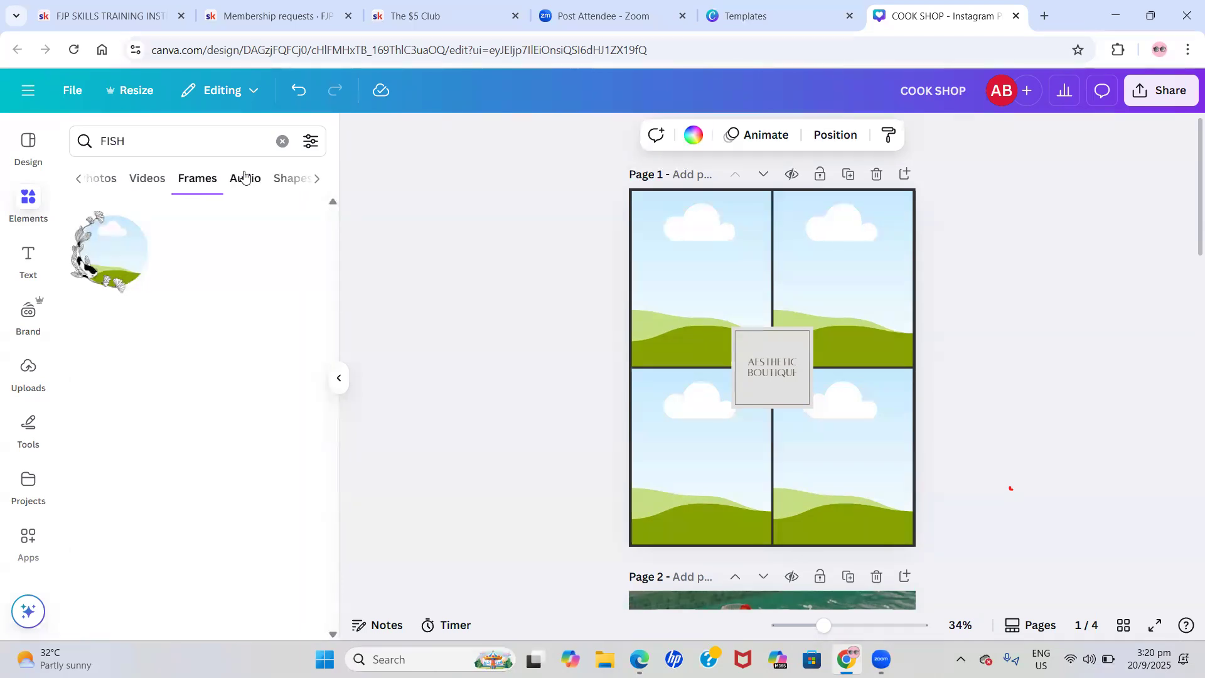
left_click(110, 179)
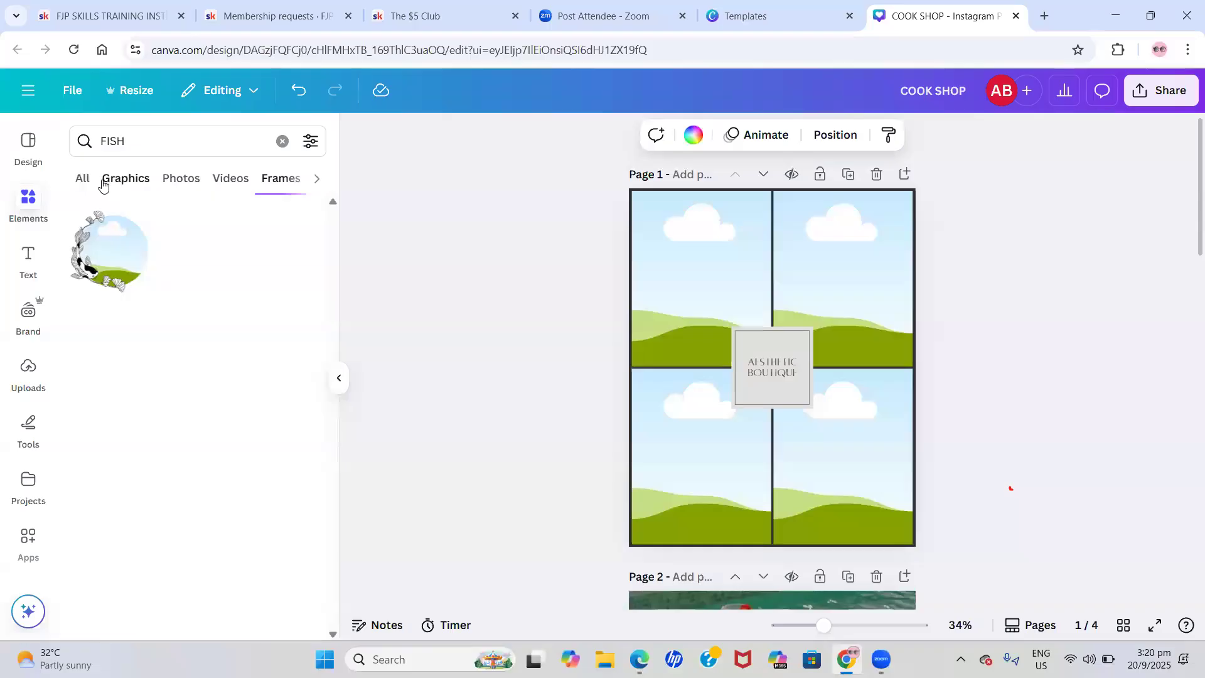
left_click(104, 183)
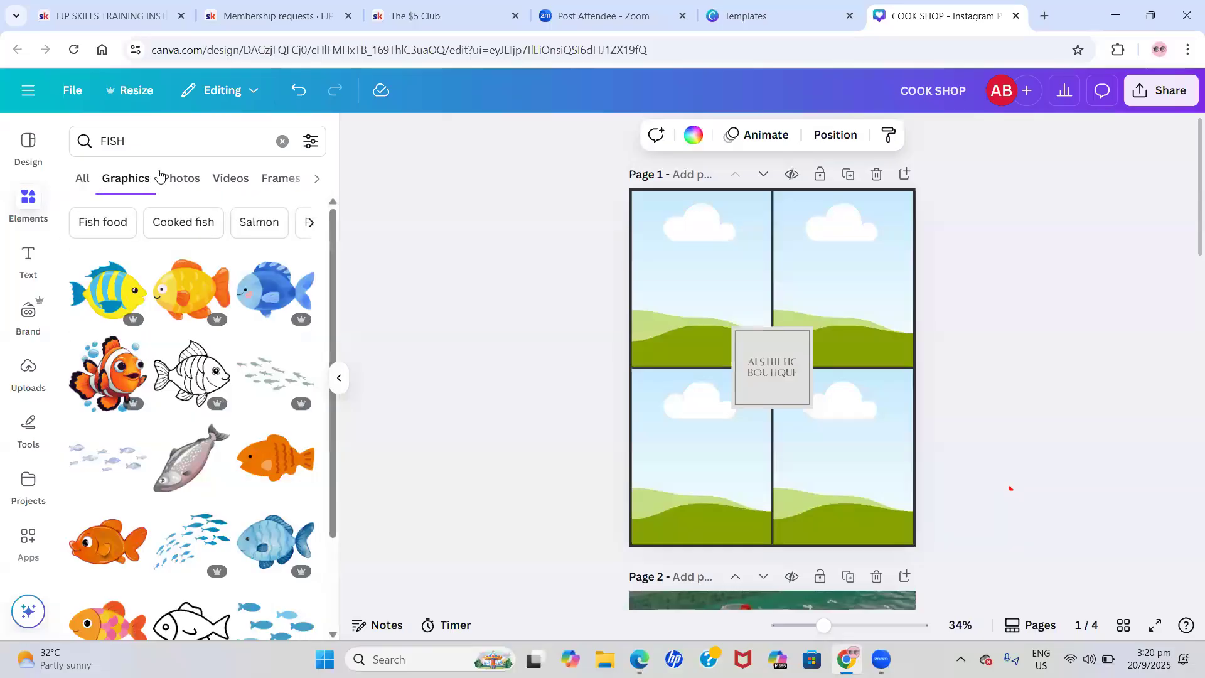
left_click(186, 179)
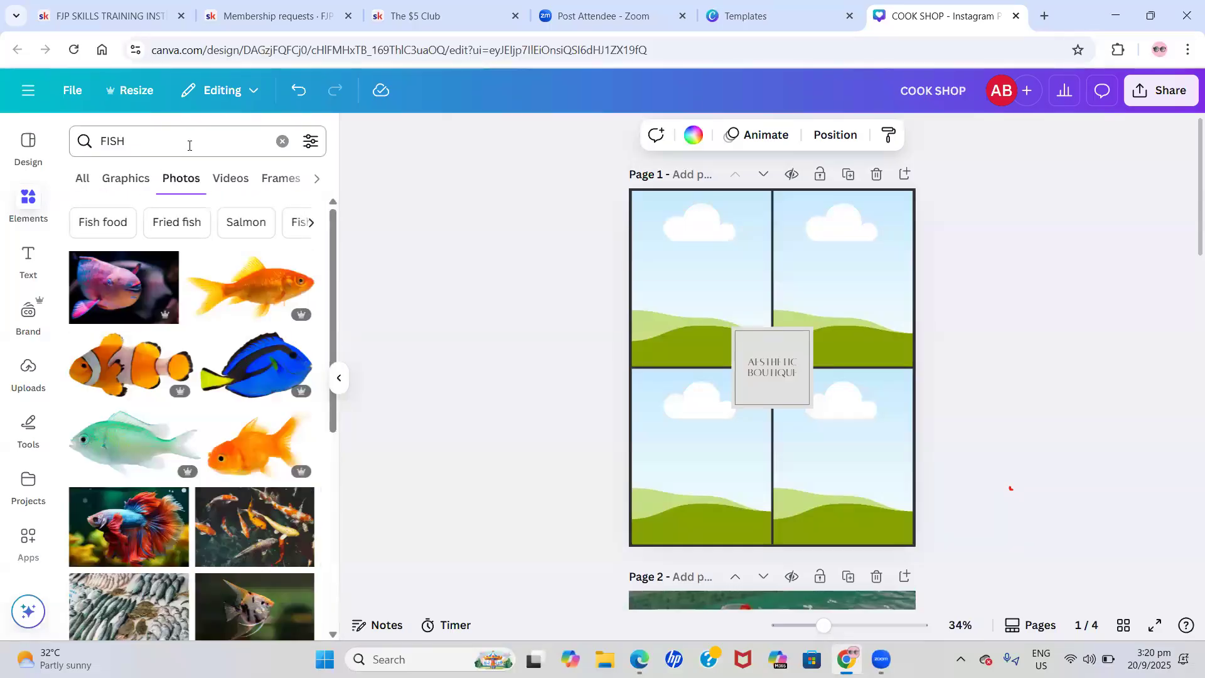
Refine the element search to STEAM FISH and compare its graphics with its photos, ending on the photos
left_click(189, 145)
key("Home")
type("STEAM")
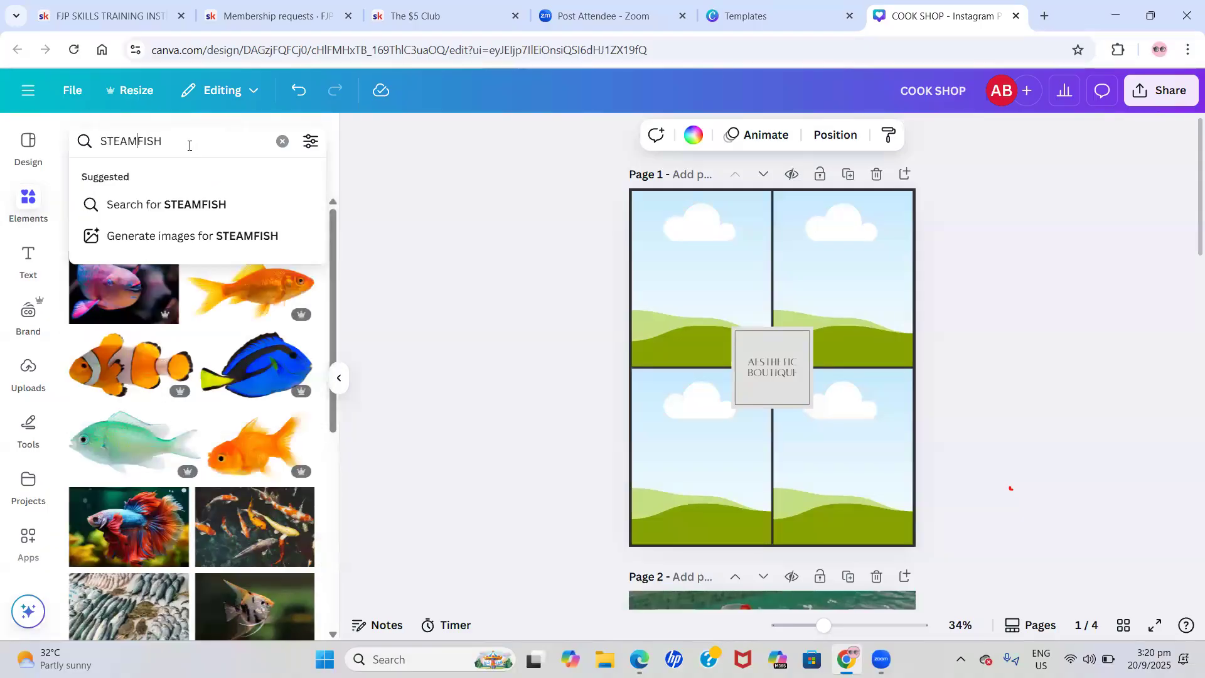
key("Return")
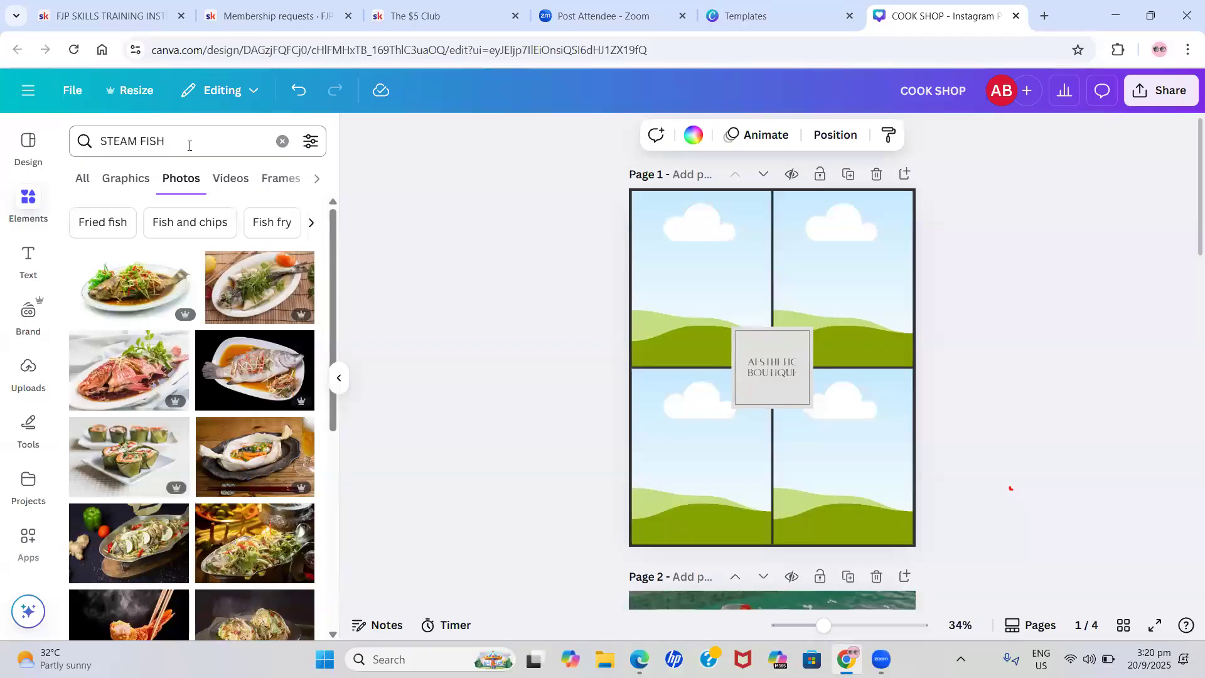
left_click(110, 180)
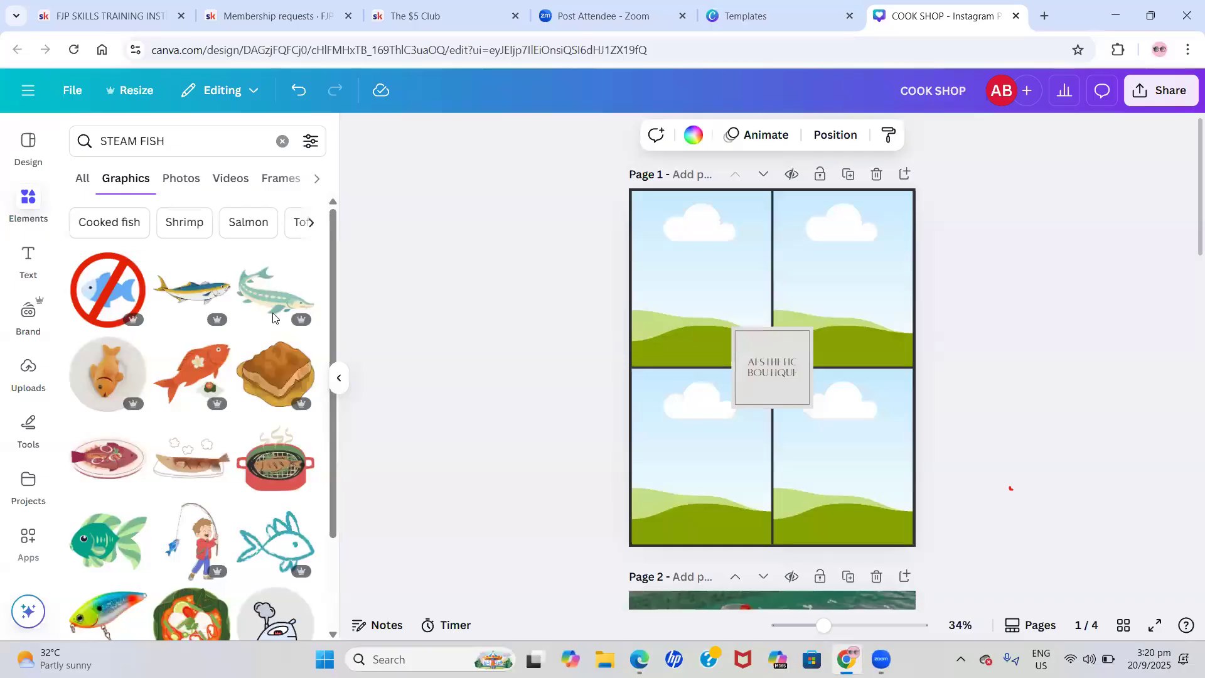
scroll(215, 447, "down", 3)
scroll(215, 447, "up", 3)
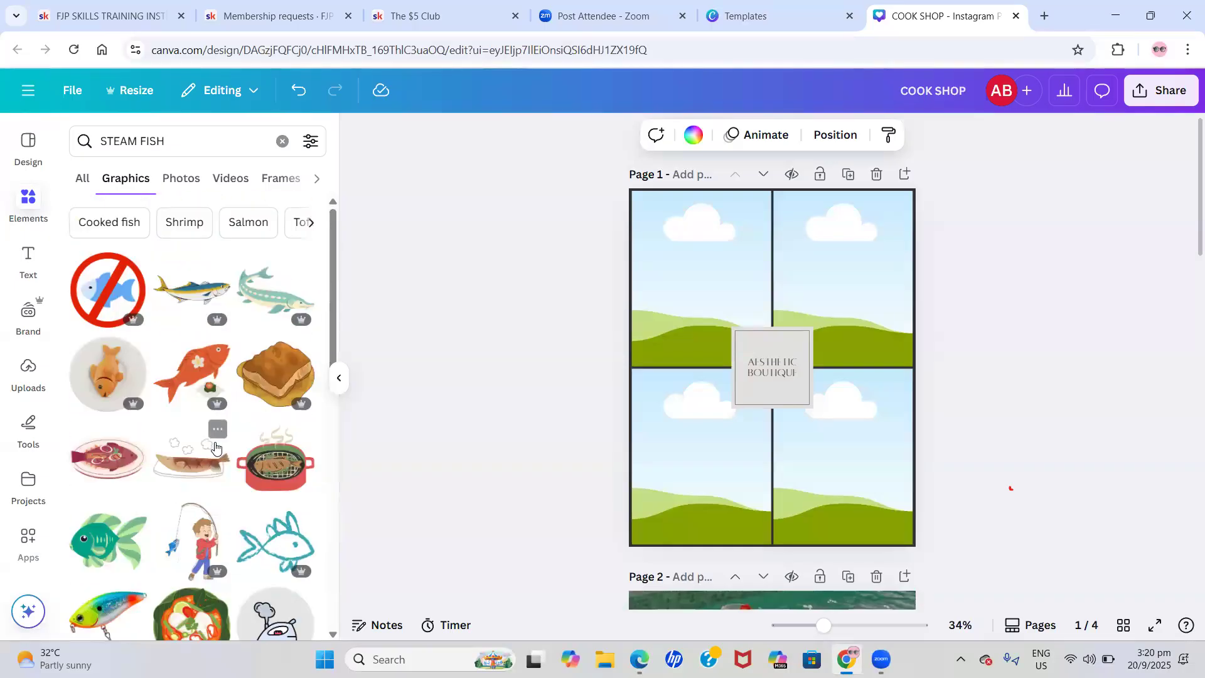
left_click(186, 181)
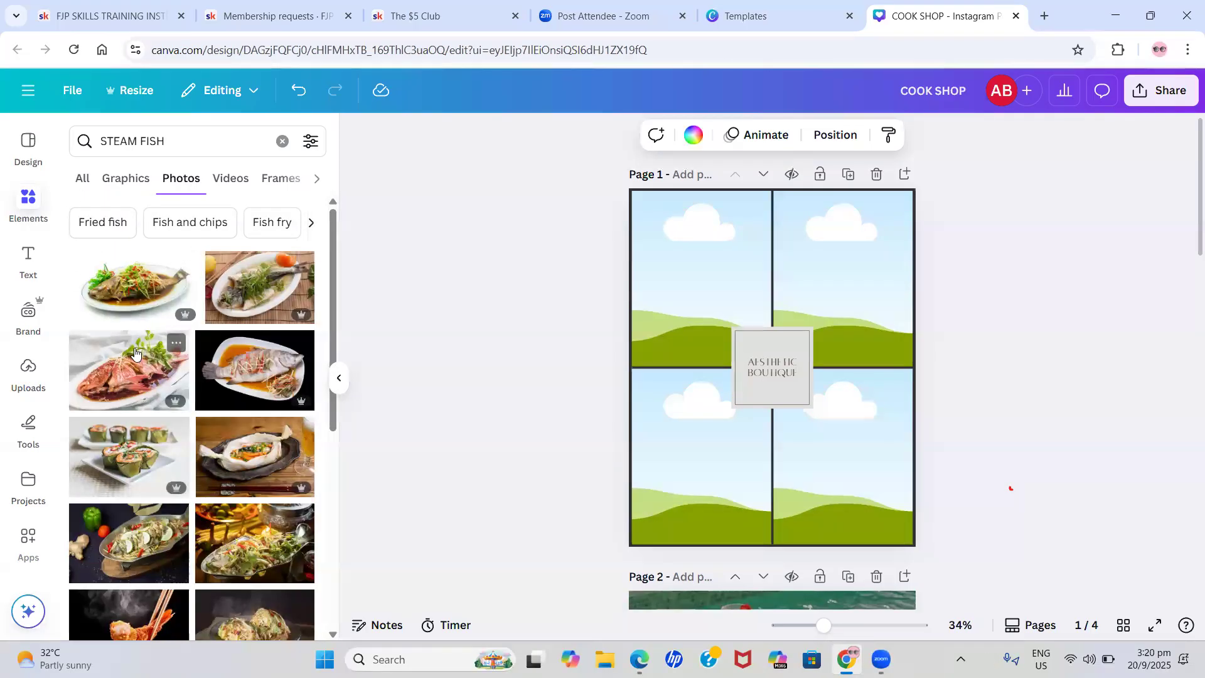
Place the first steamed fish photo, the whole fish on a white plate, in the upper-left frame of the page 1 collage
left_click(113, 270)
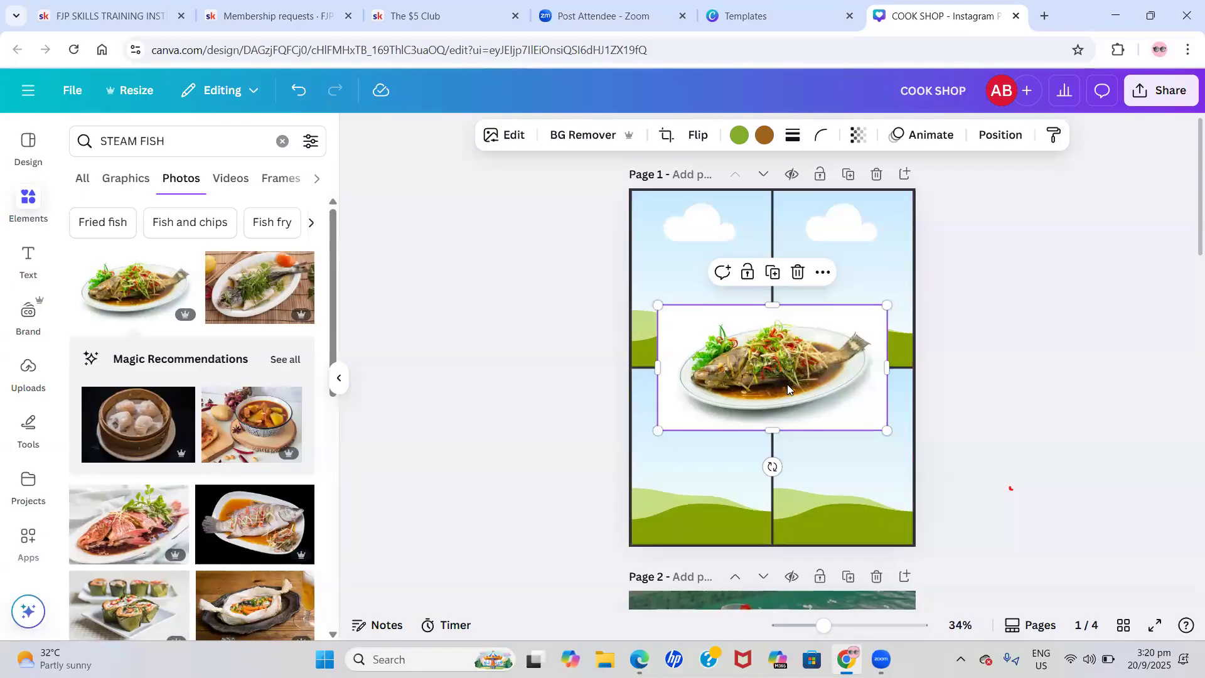
left_click_drag(787, 384, 796, 416)
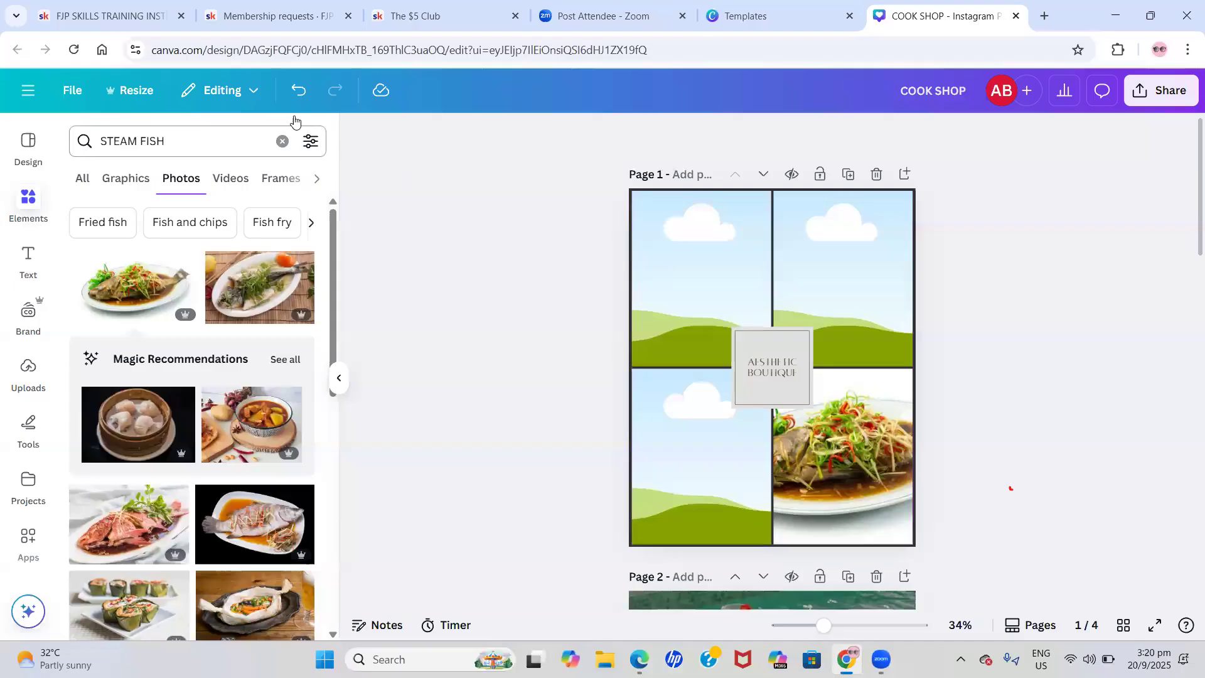
left_click(297, 94)
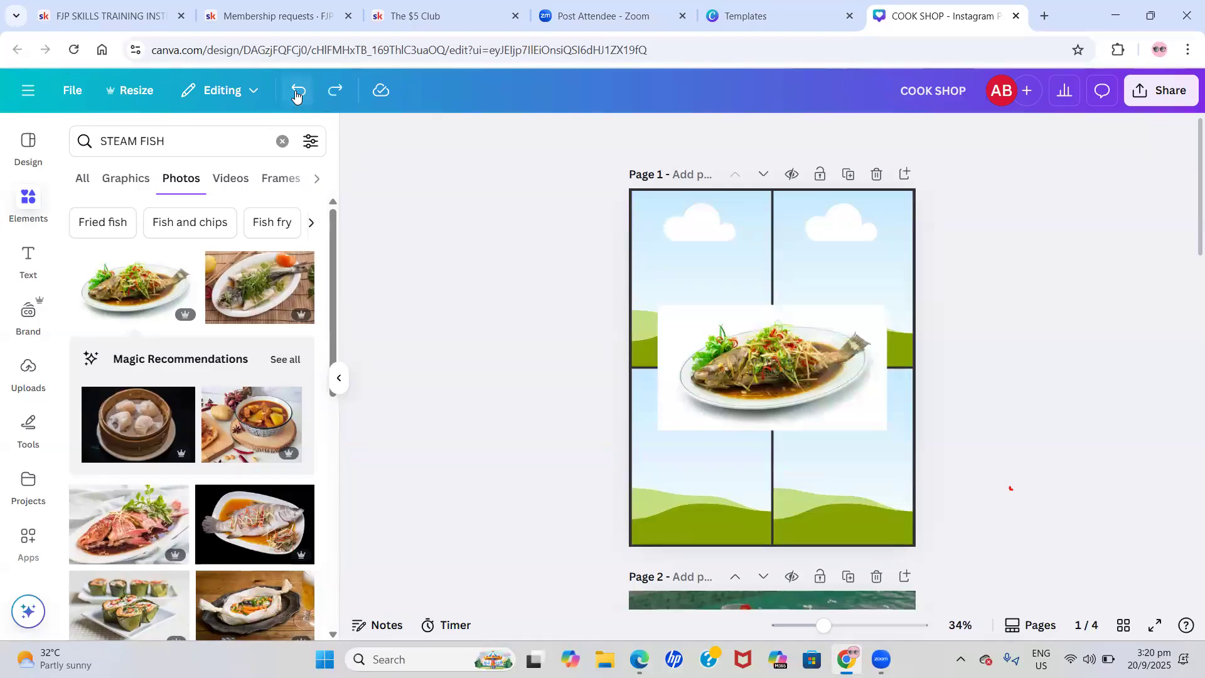
left_click(722, 292)
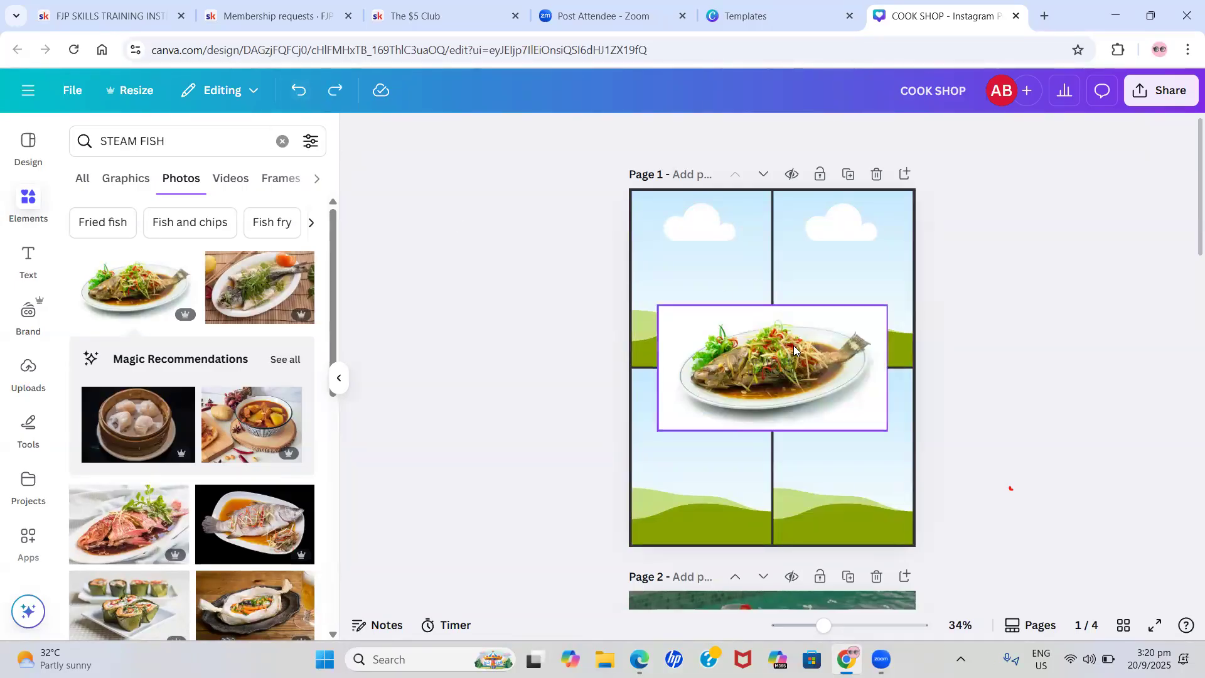
key("ctrl+y")
left_click_drag(732, 271, 728, 253)
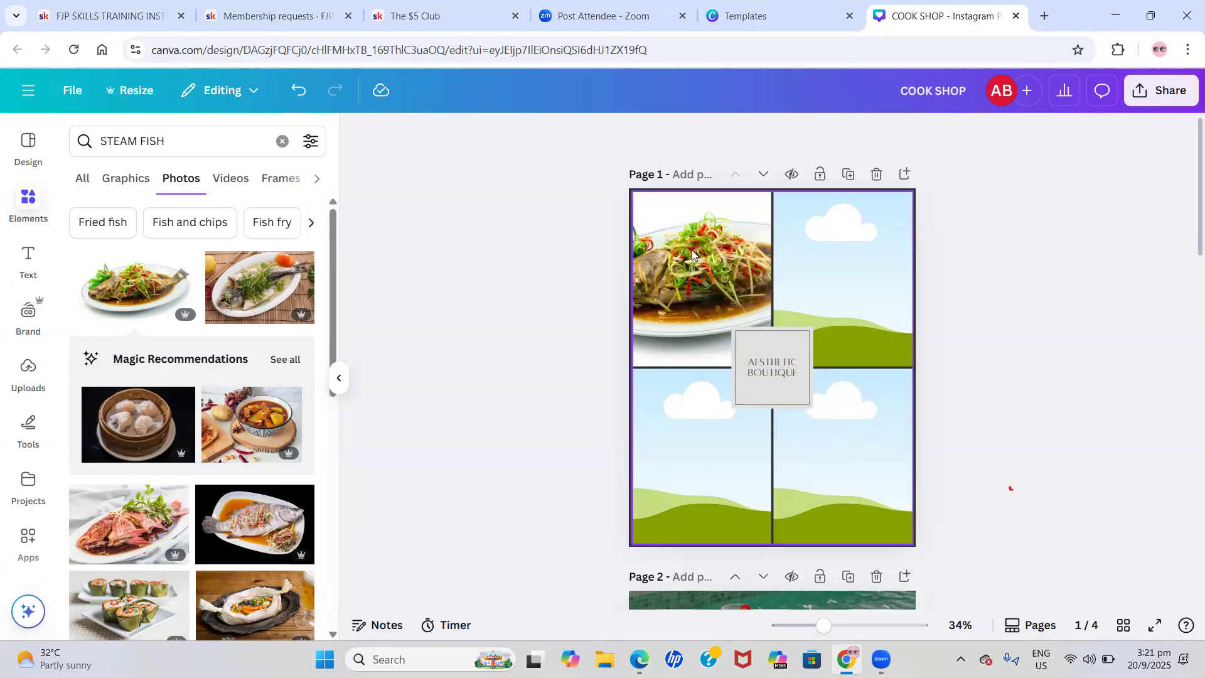
Reposition the fish photo within its upper-left collage frame so that the tail half of the fish fills the crop
double_click(685, 277)
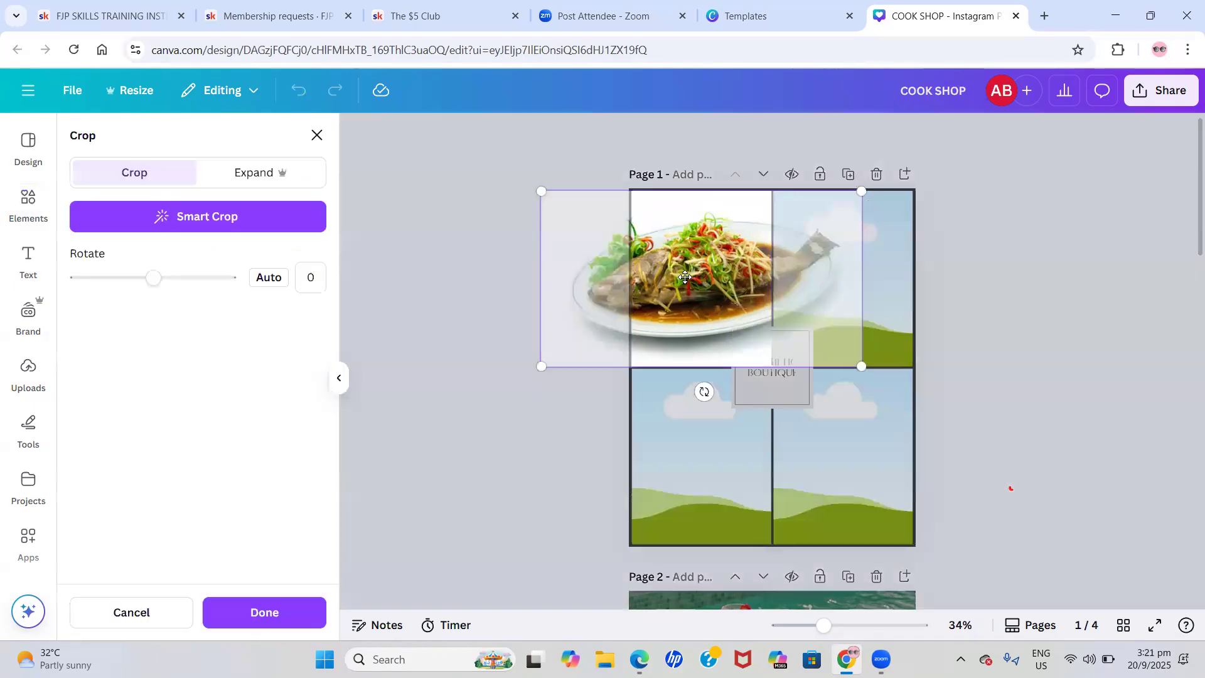
left_click_drag(686, 278, 761, 291)
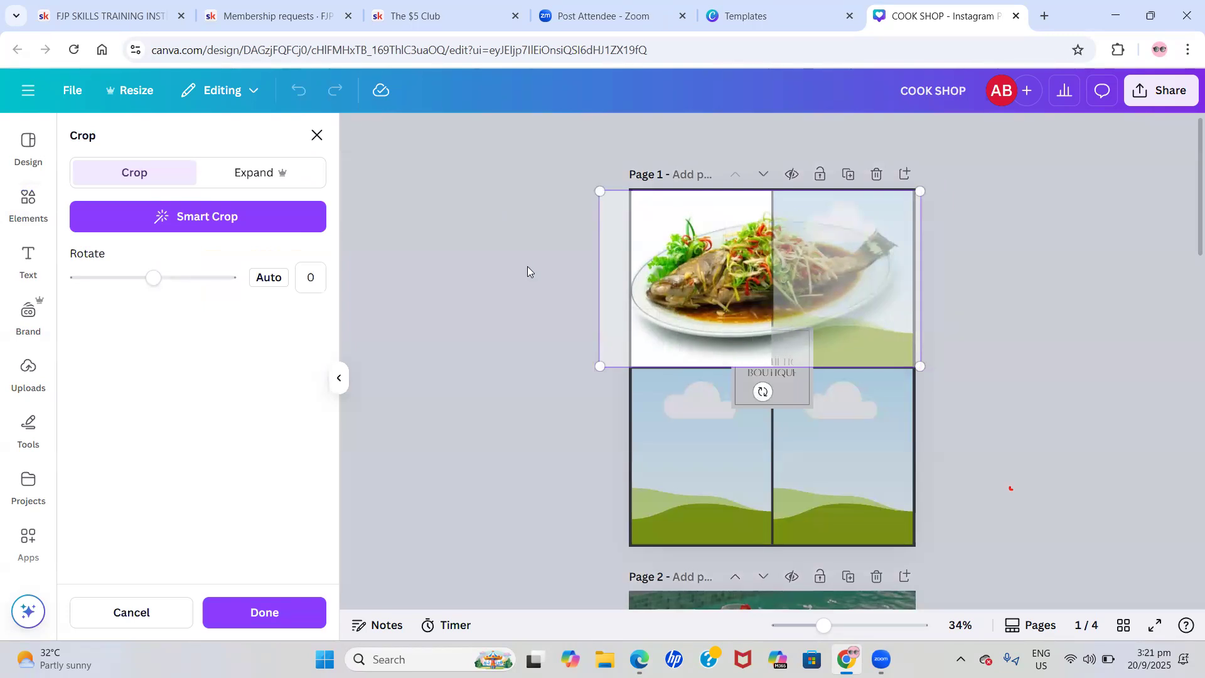
left_click(527, 266)
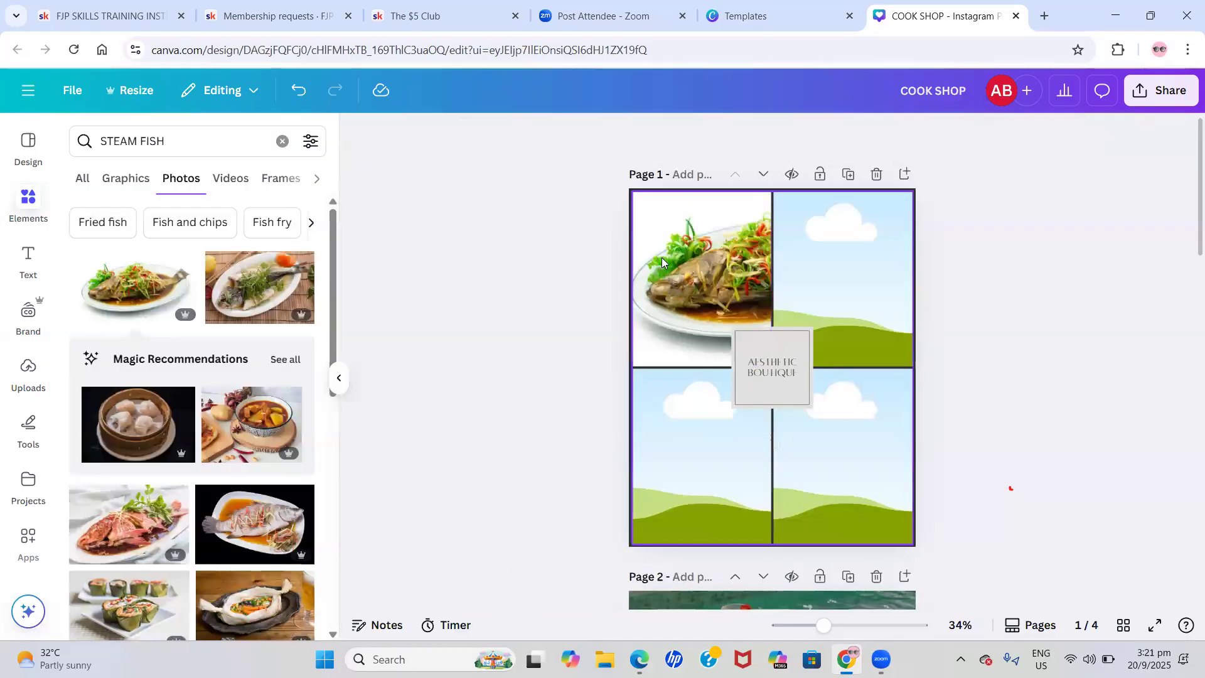
double_click(704, 276)
left_click_drag(706, 277, 576, 325)
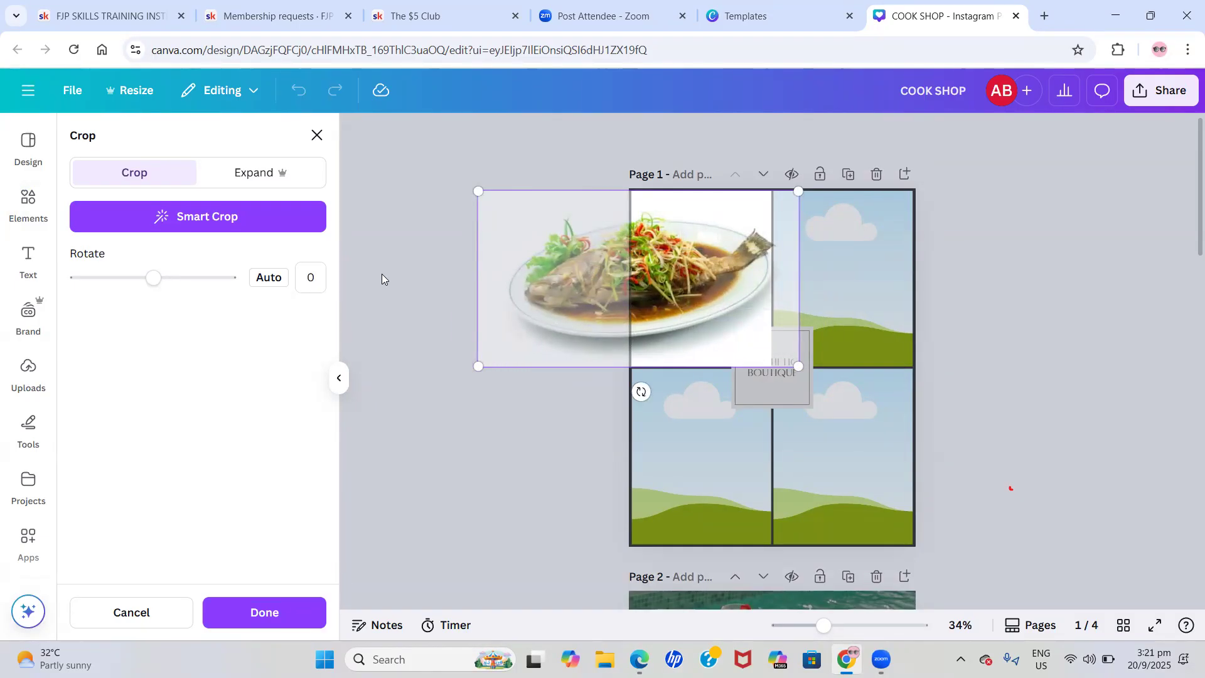
double_click(666, 259)
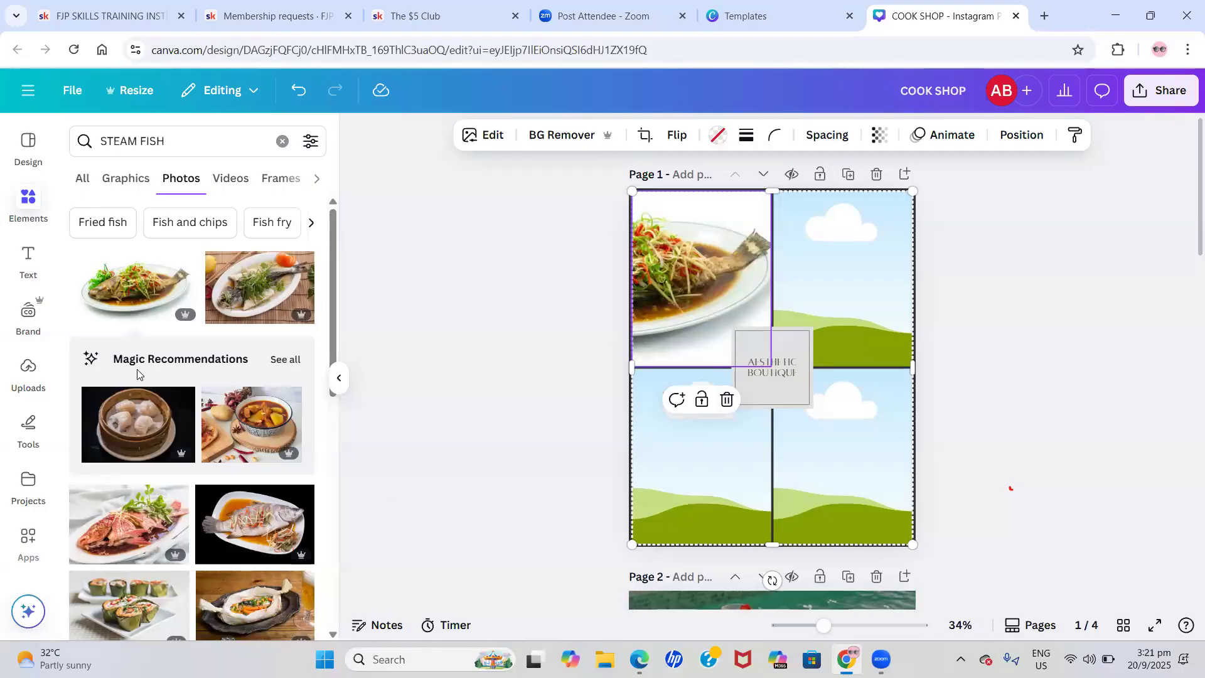
Fill the collage's remaining frames with food photos: the stew bowl lower right, the prawn held by chopsticks lower left, and the fried prawn platter upper right
left_click(241, 441)
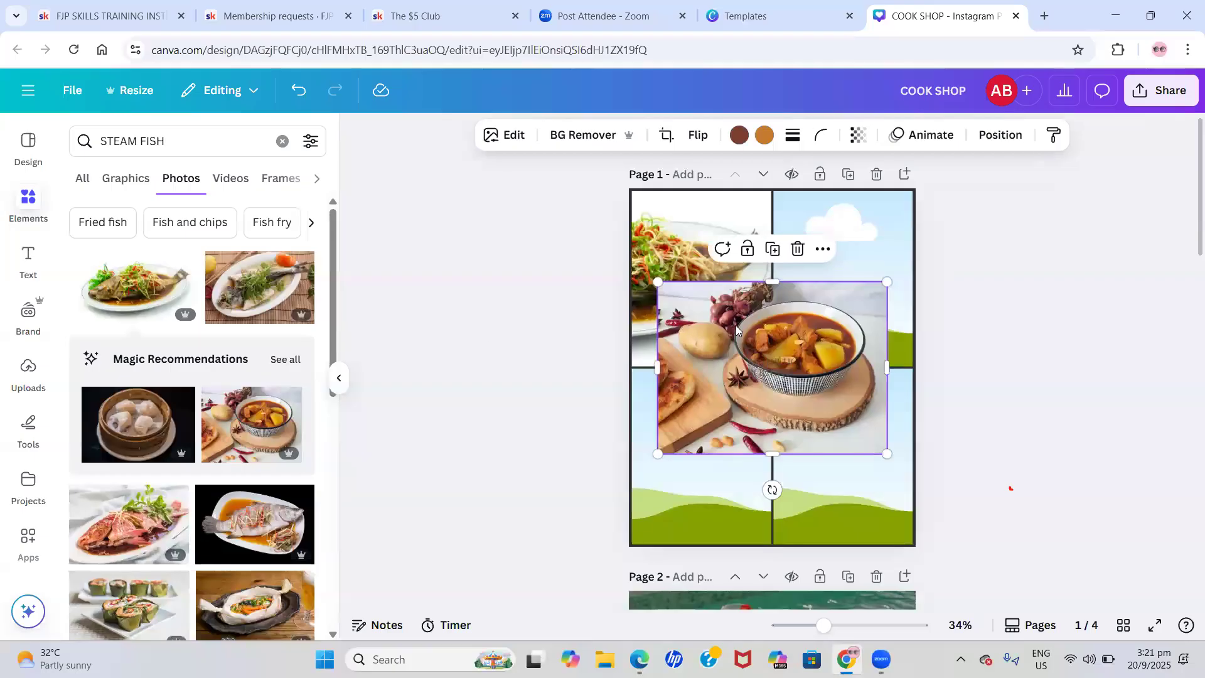
left_click_drag(729, 403, 787, 484)
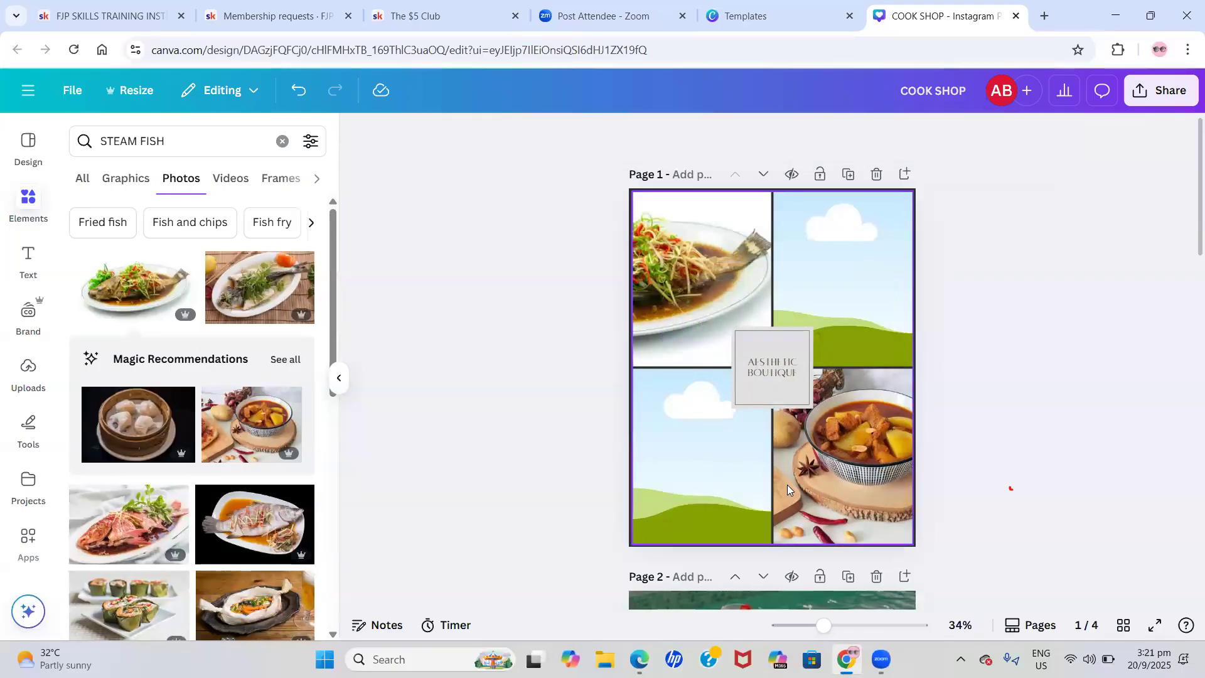
scroll(213, 419, "down", 5)
scroll(213, 419, "down", 2)
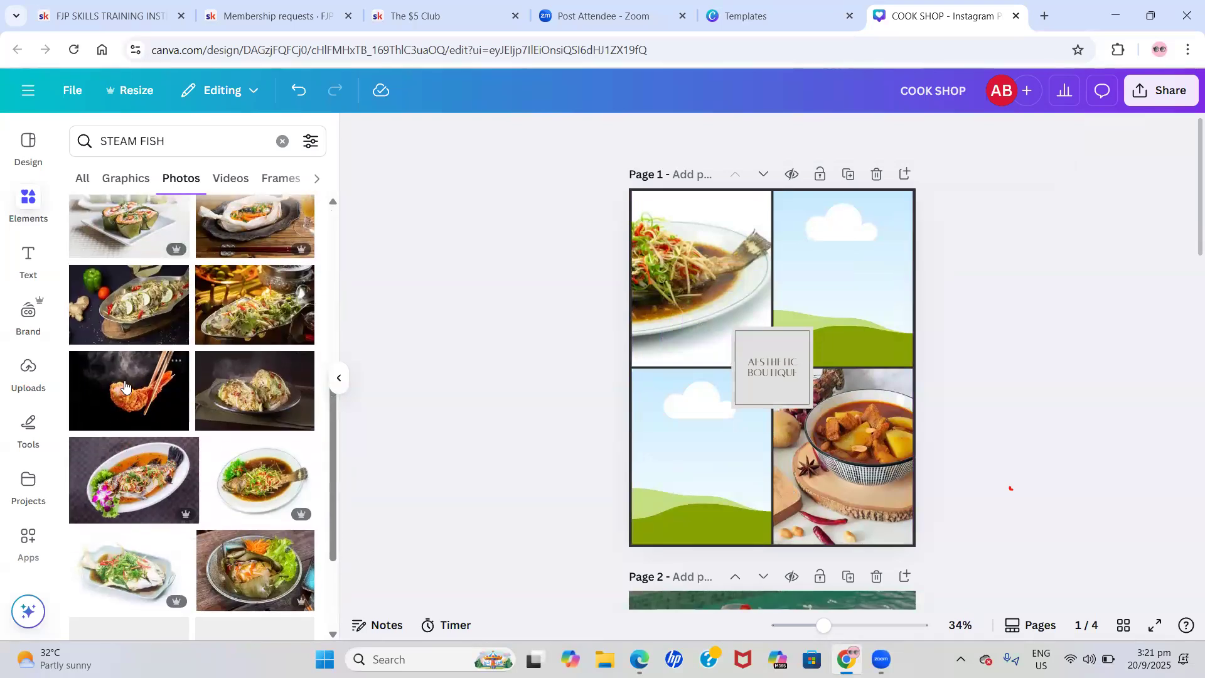
left_click(125, 386)
left_click_drag(674, 395, 651, 460)
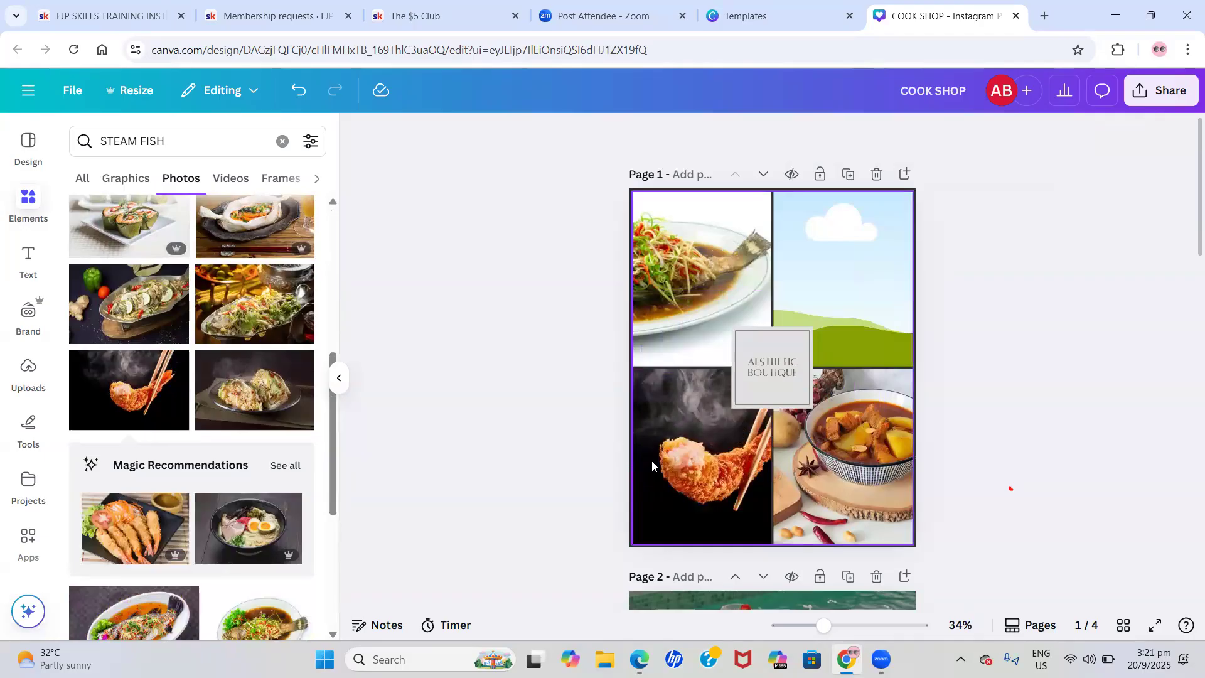
left_click(117, 524)
left_click_drag(803, 419, 881, 305)
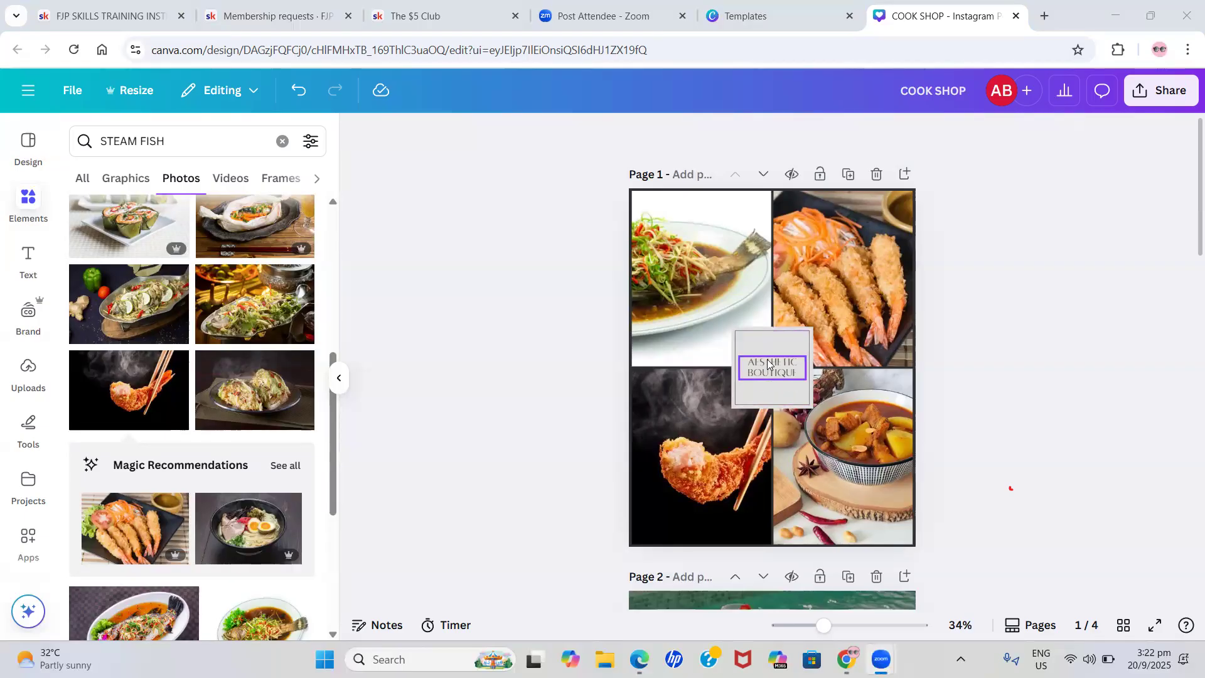
Examine the fill colour choices for the collage's central AESTHETIC BOUTIQUE box, including the custom solid colour picker
left_click(765, 328)
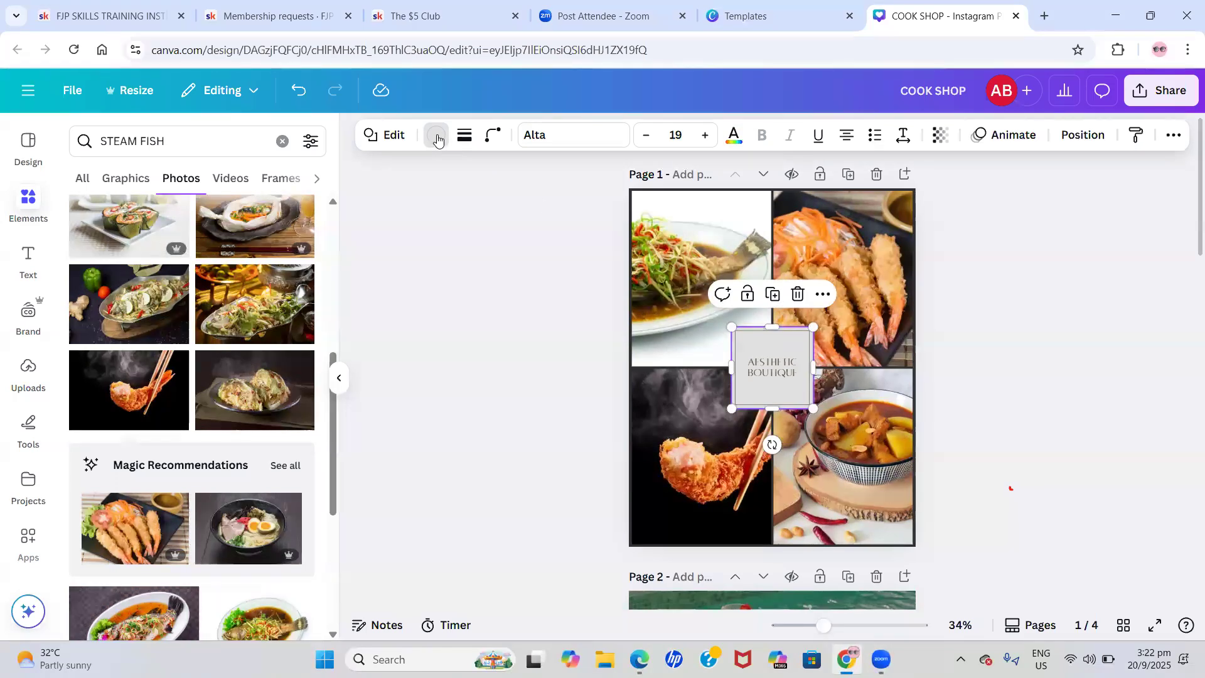
left_click(437, 139)
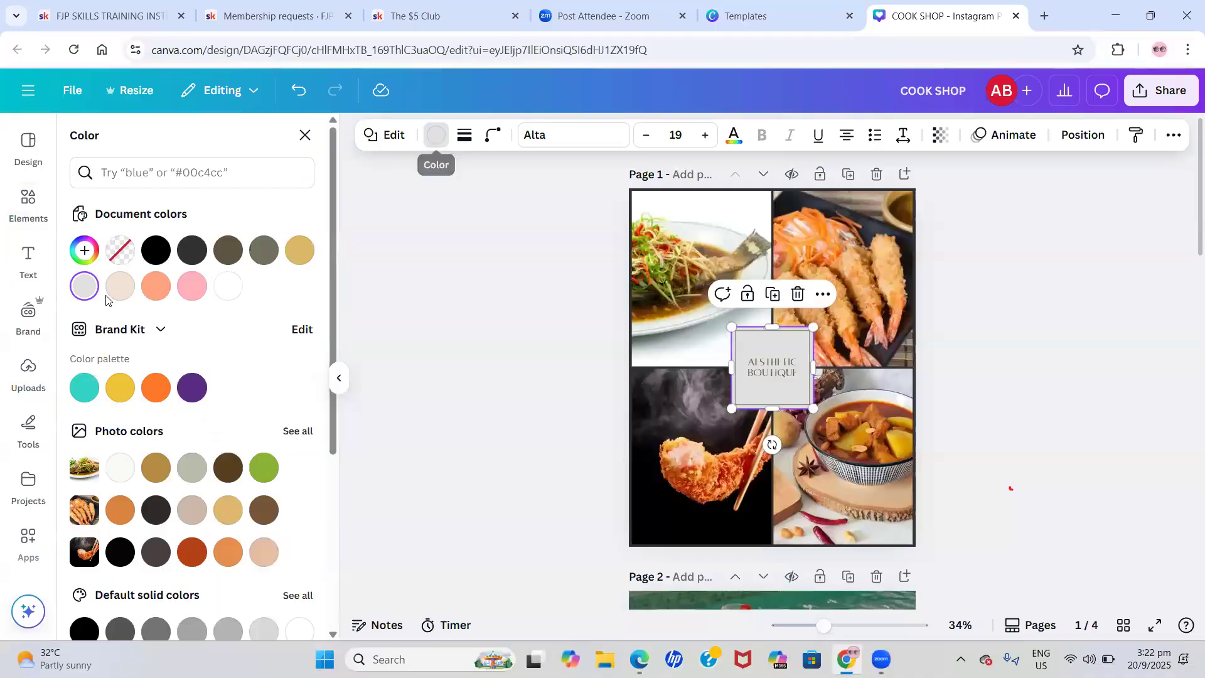
scroll(119, 326, "down", 2)
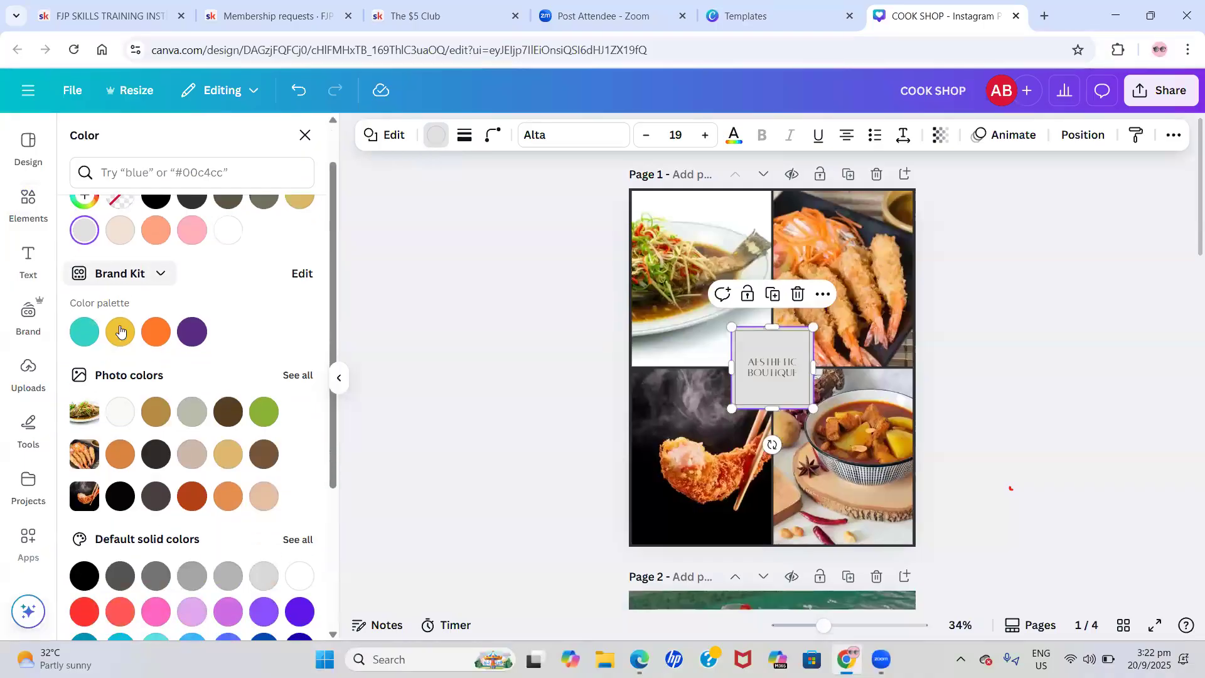
scroll(120, 327, "up", 2)
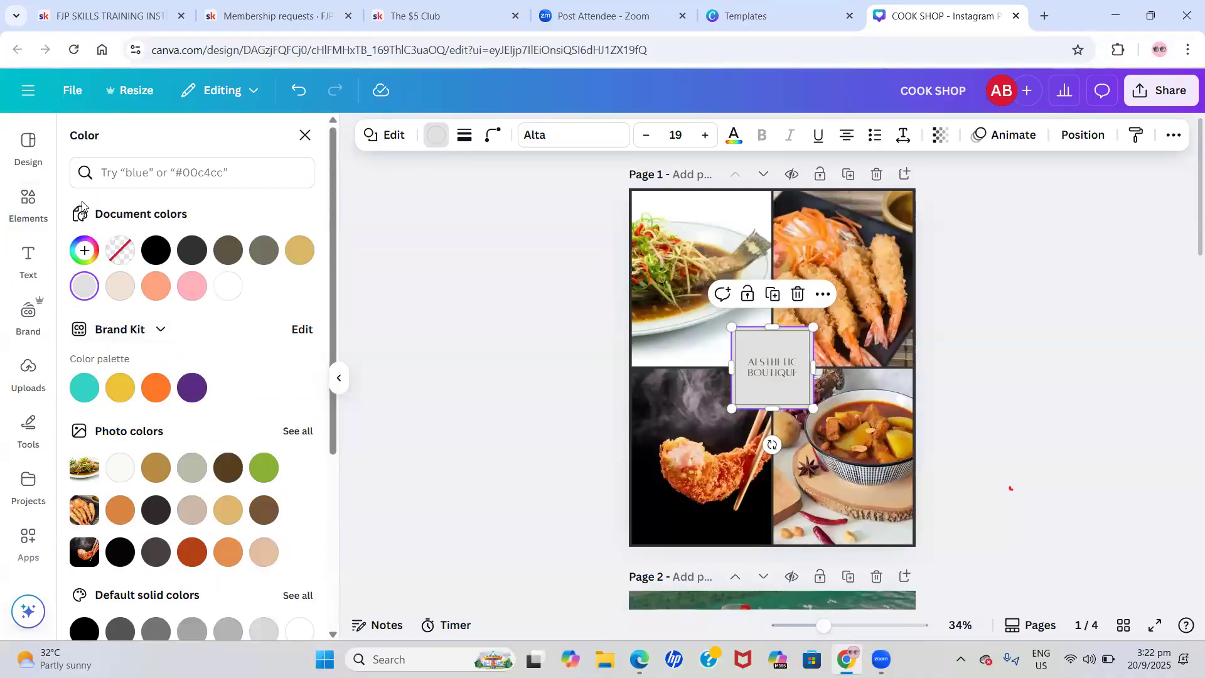
left_click(83, 252)
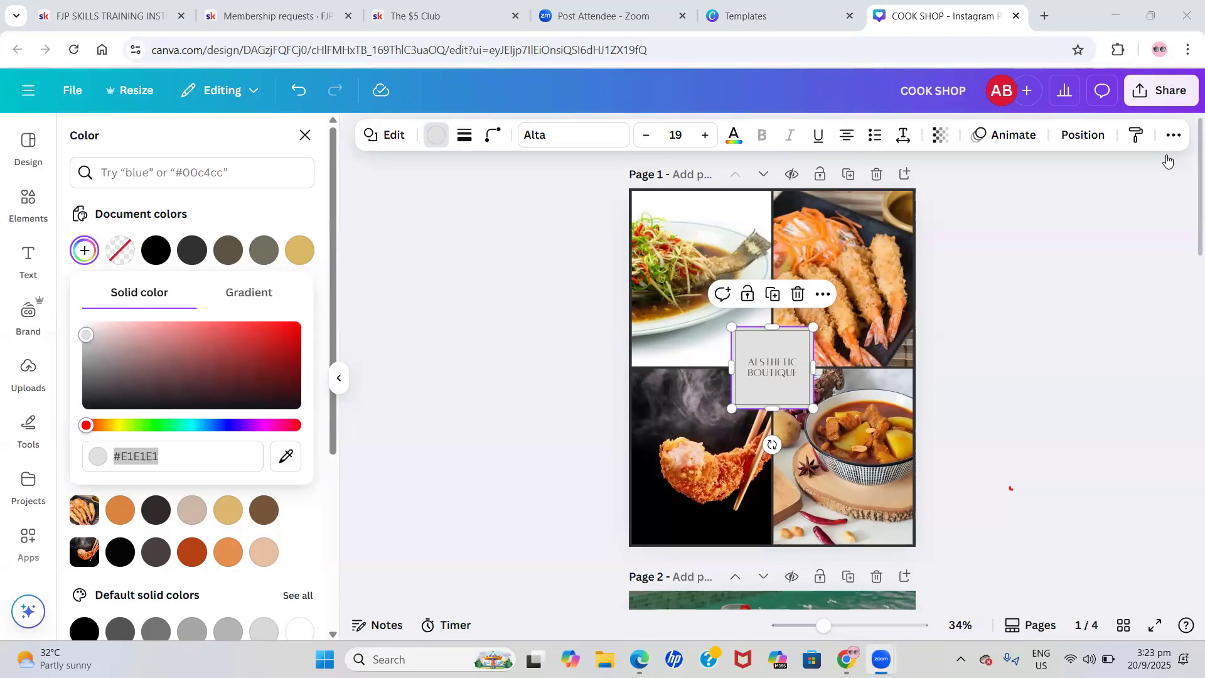
left_click(568, 243)
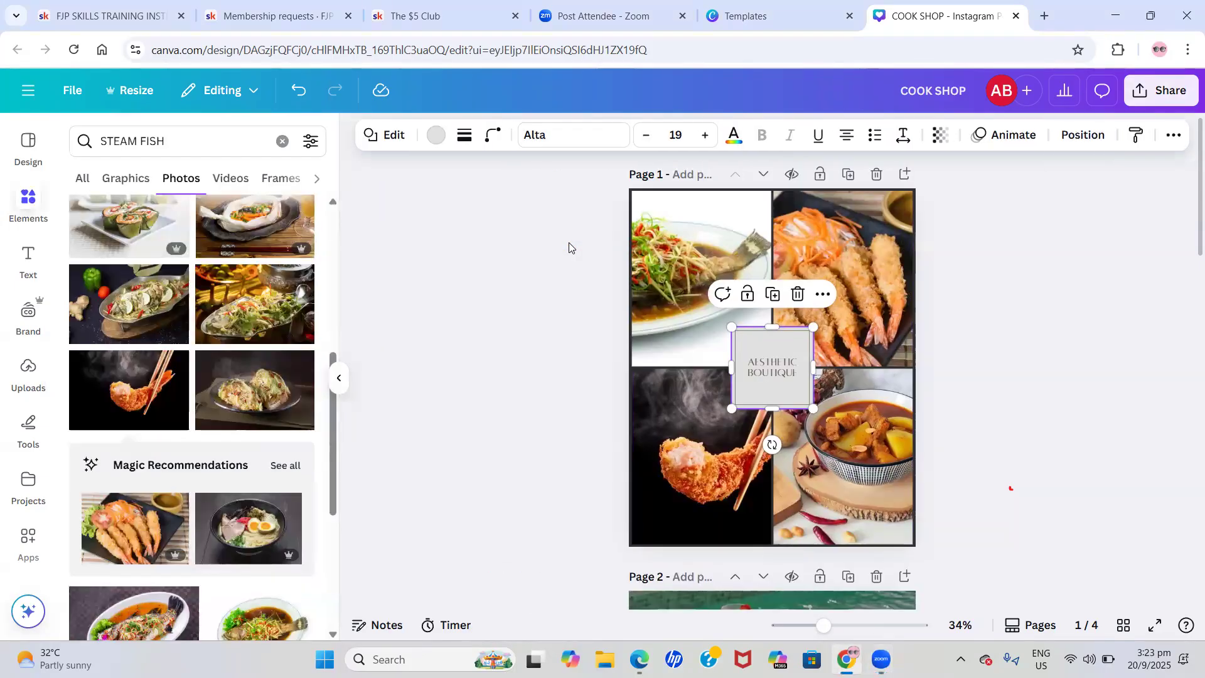
Try flipping the upper-left fish photo vertically and horizontally, returning it to its original orientation
left_click(689, 236)
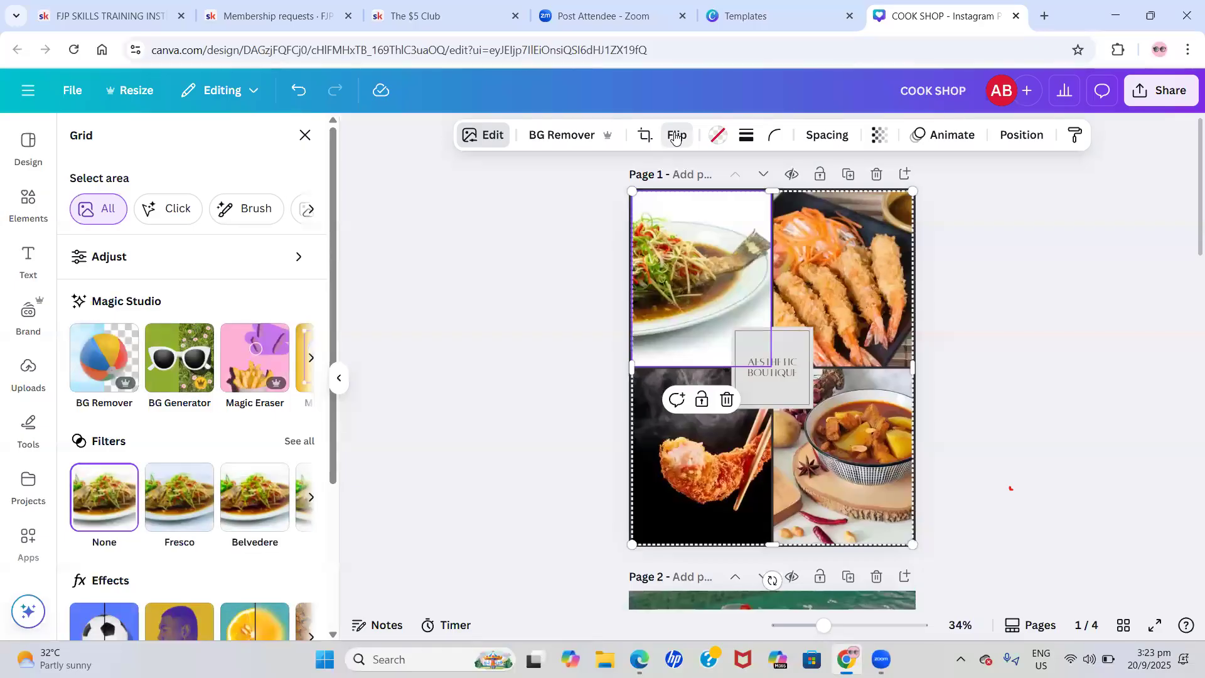
left_click(675, 137)
left_click(675, 209)
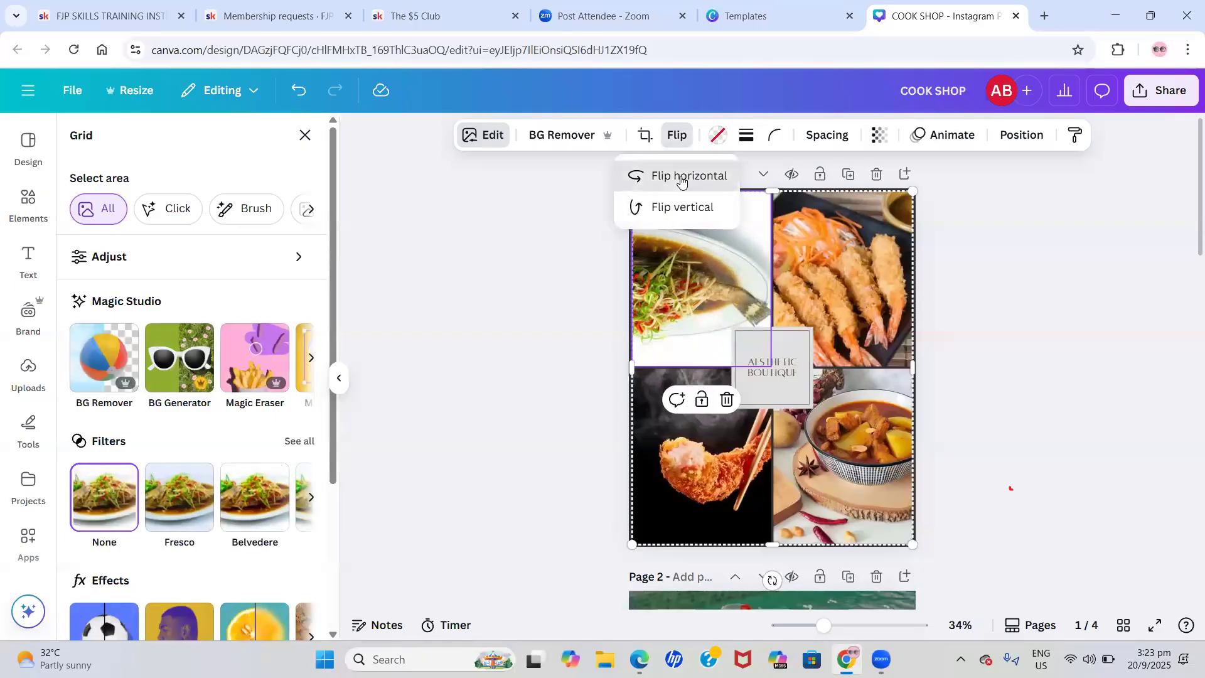
left_click(682, 179)
left_click(681, 179)
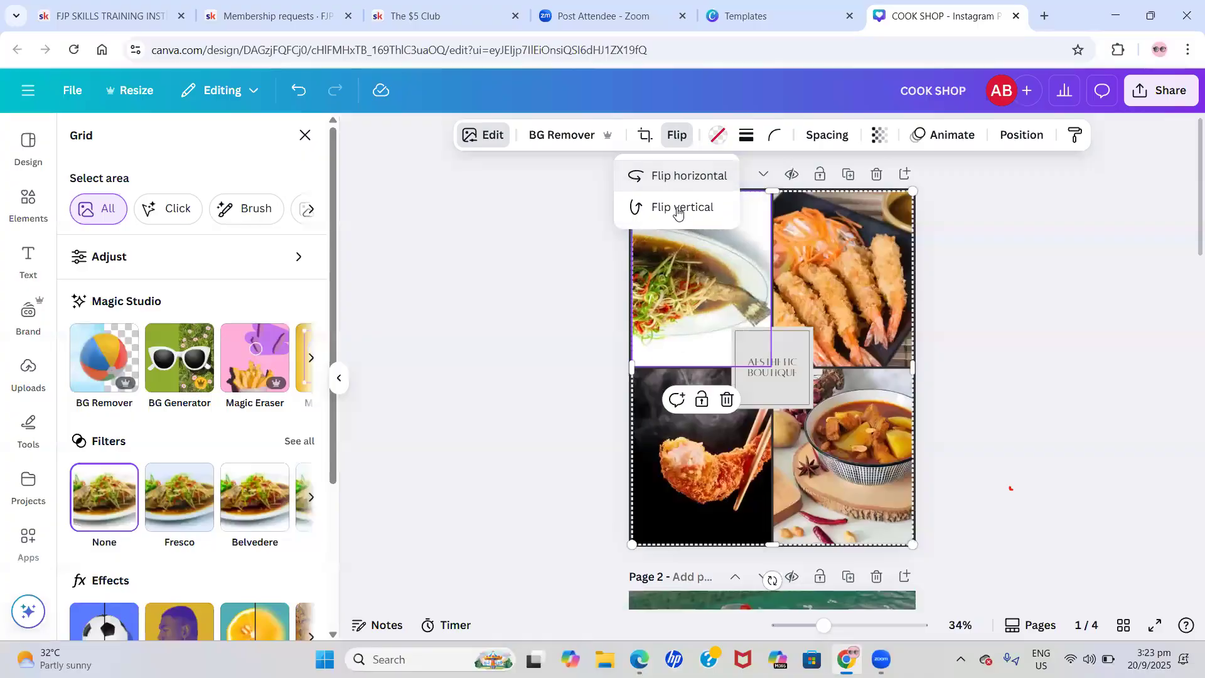
left_click(677, 210)
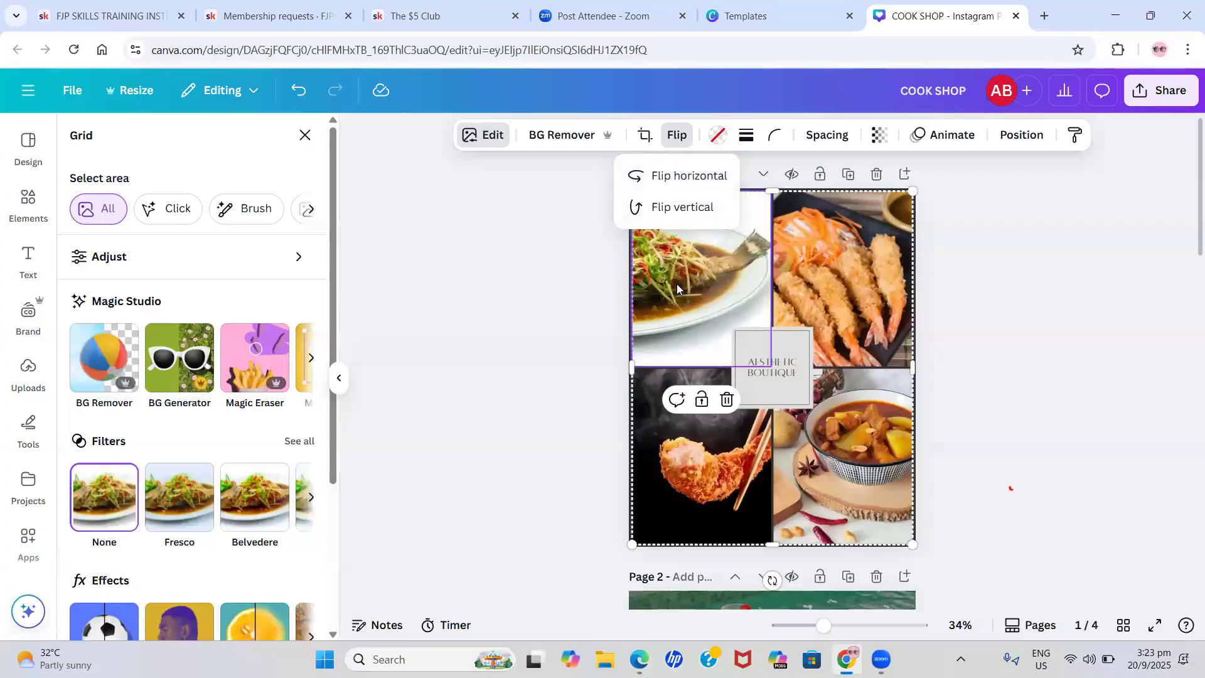
Try transparency levels such as 47, 18 and 59 on the photo collage, return it to 100 and deselect it
left_click(878, 144)
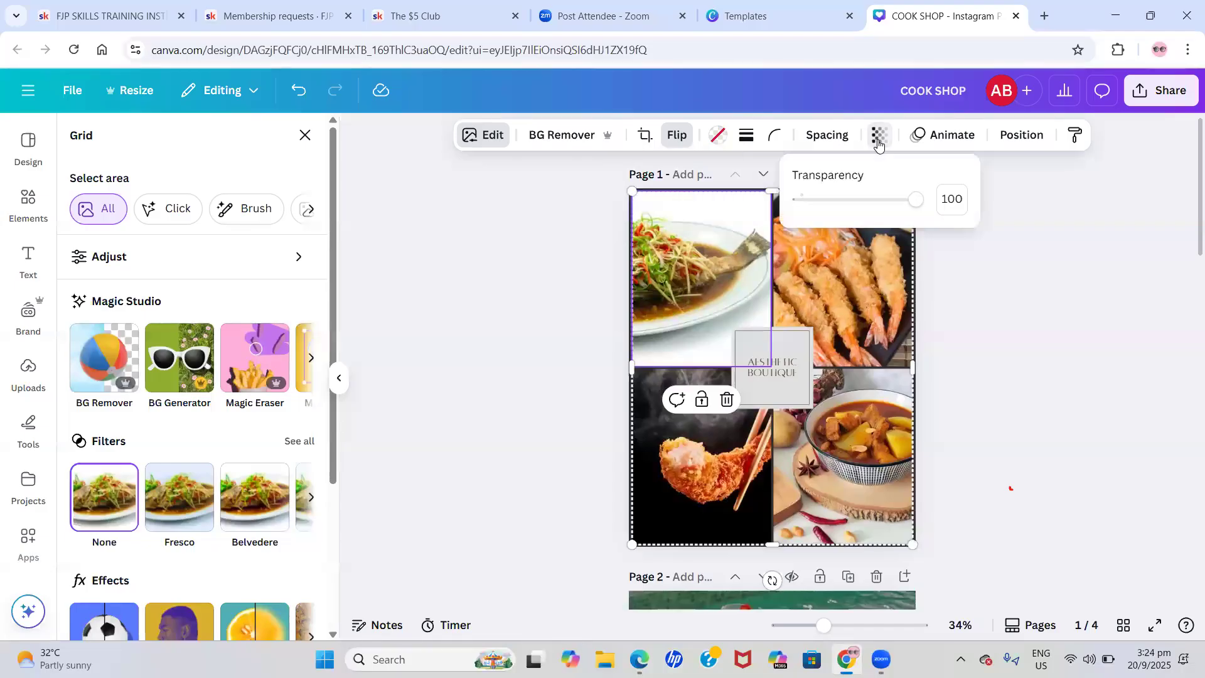
left_click(852, 200)
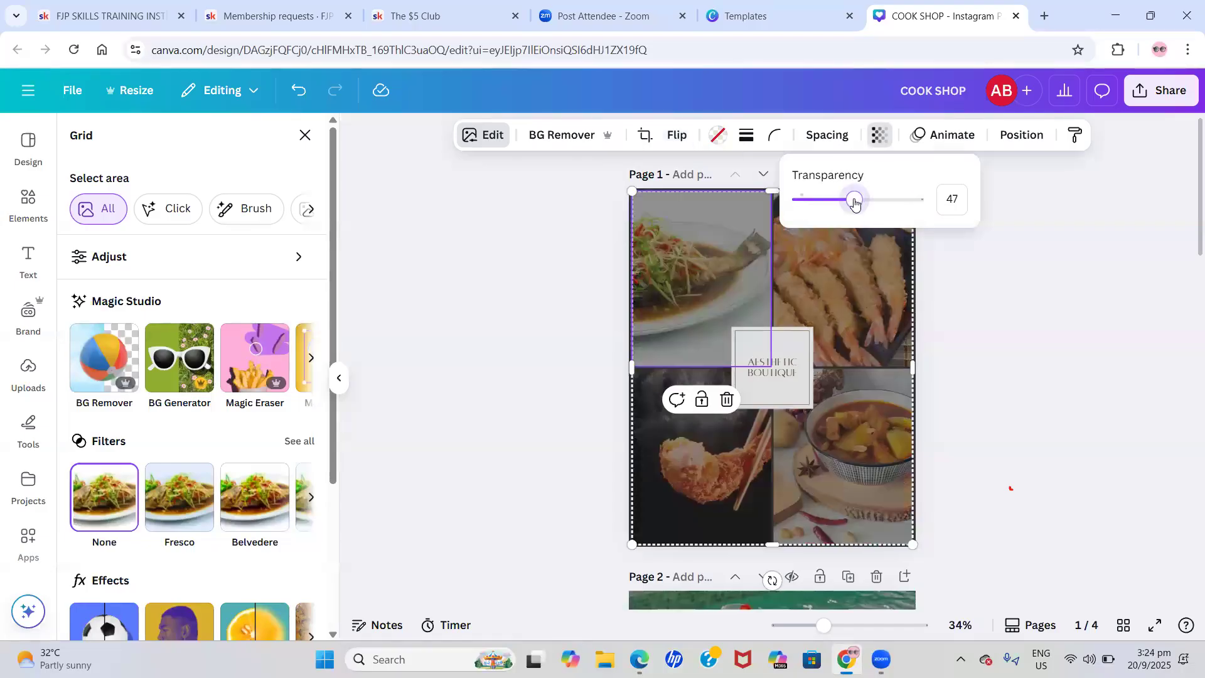
left_click(833, 201)
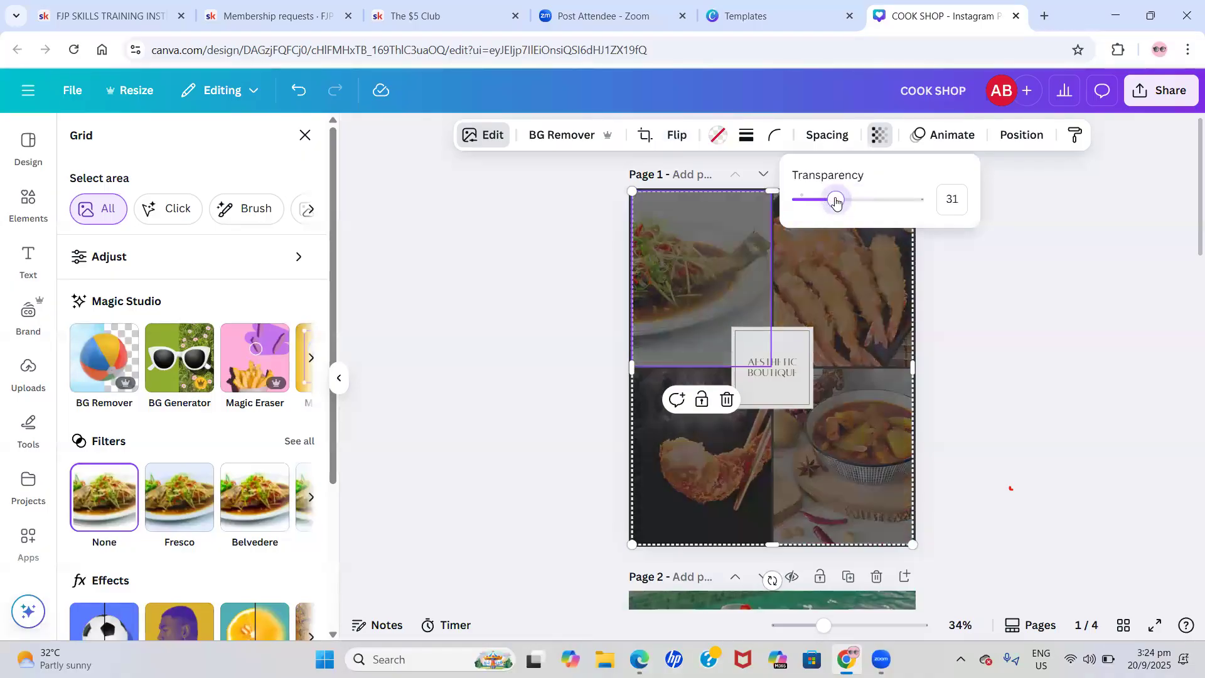
left_click(817, 200)
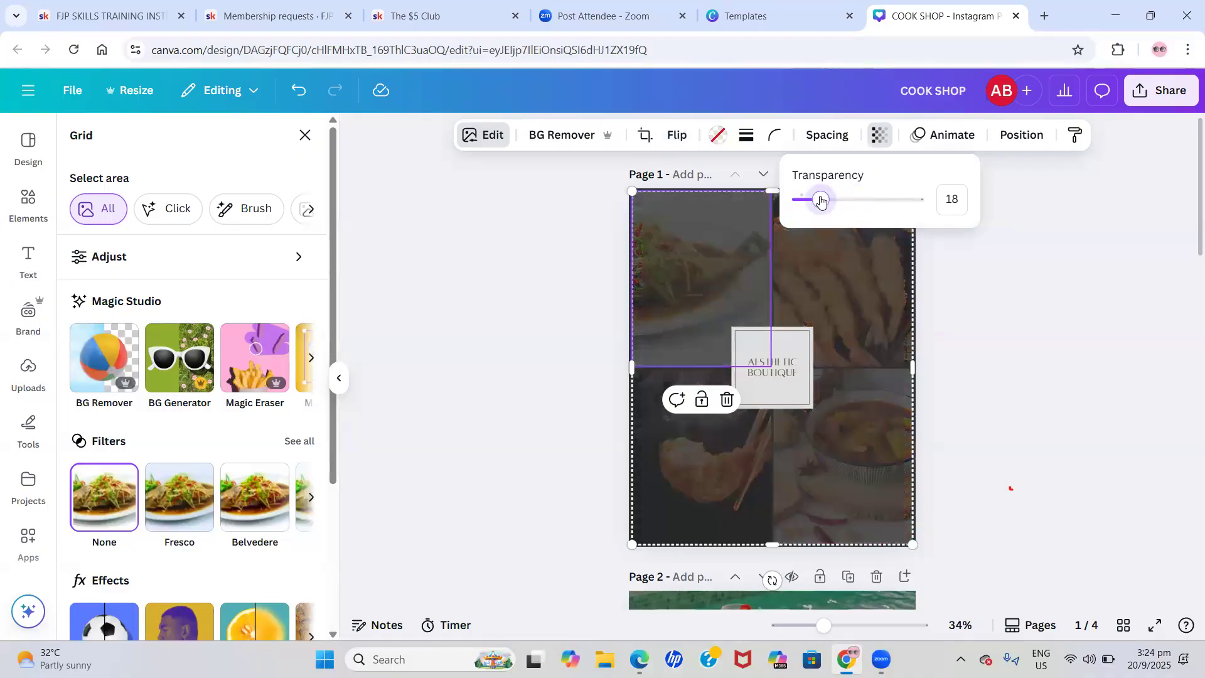
left_click(836, 200)
left_click(849, 200)
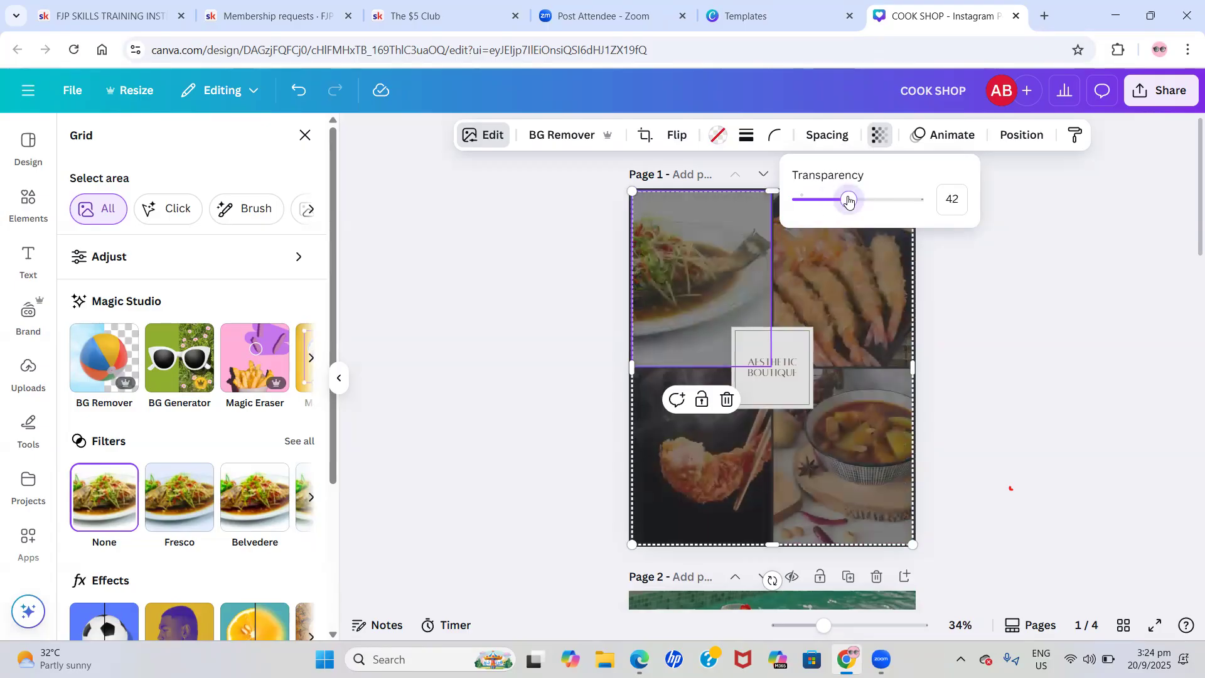
left_click(869, 200)
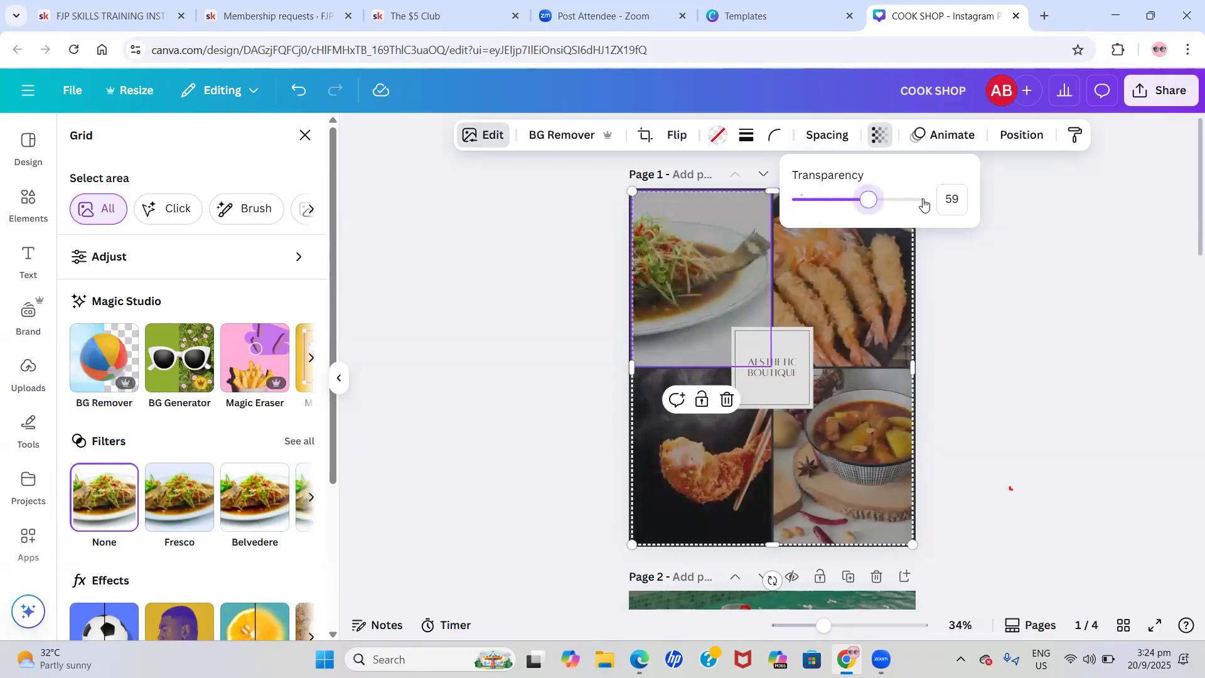
left_click(919, 201)
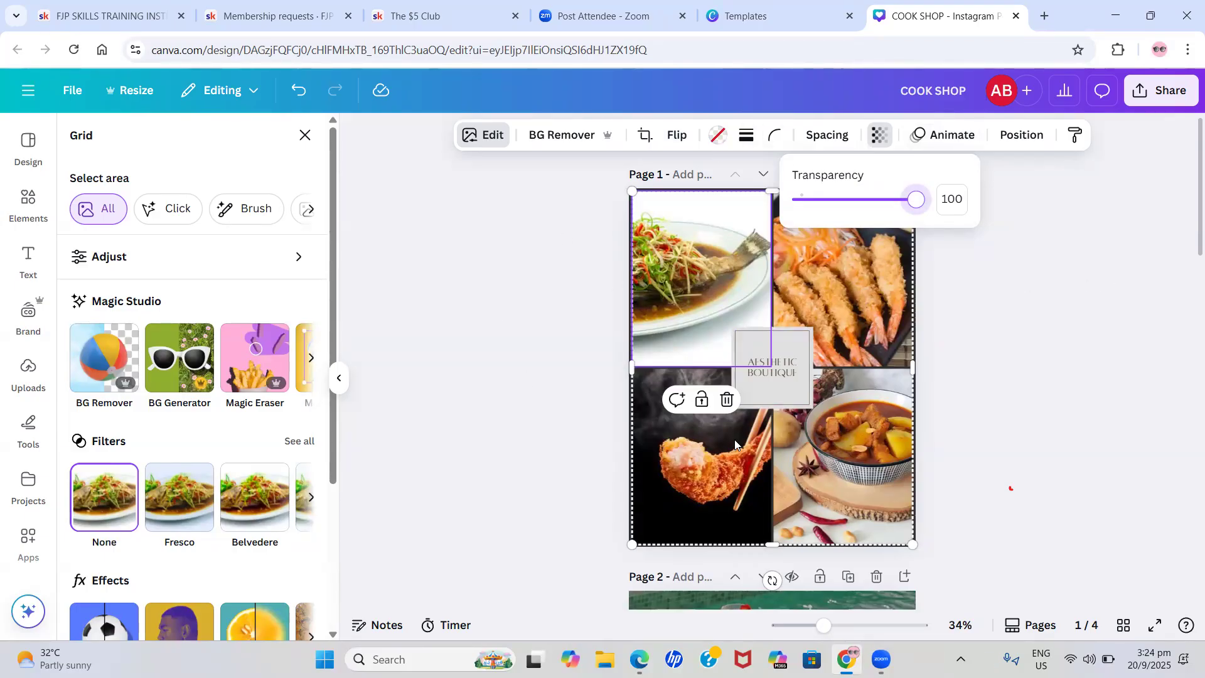
key("Escape")
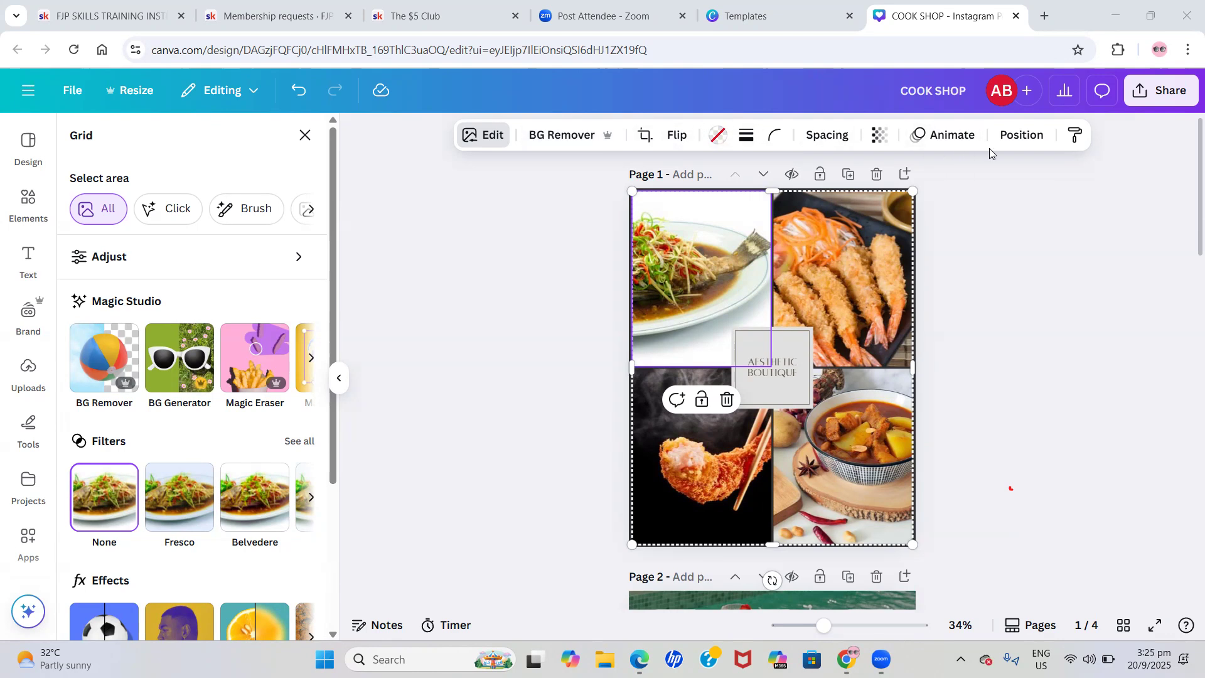
left_click(501, 346)
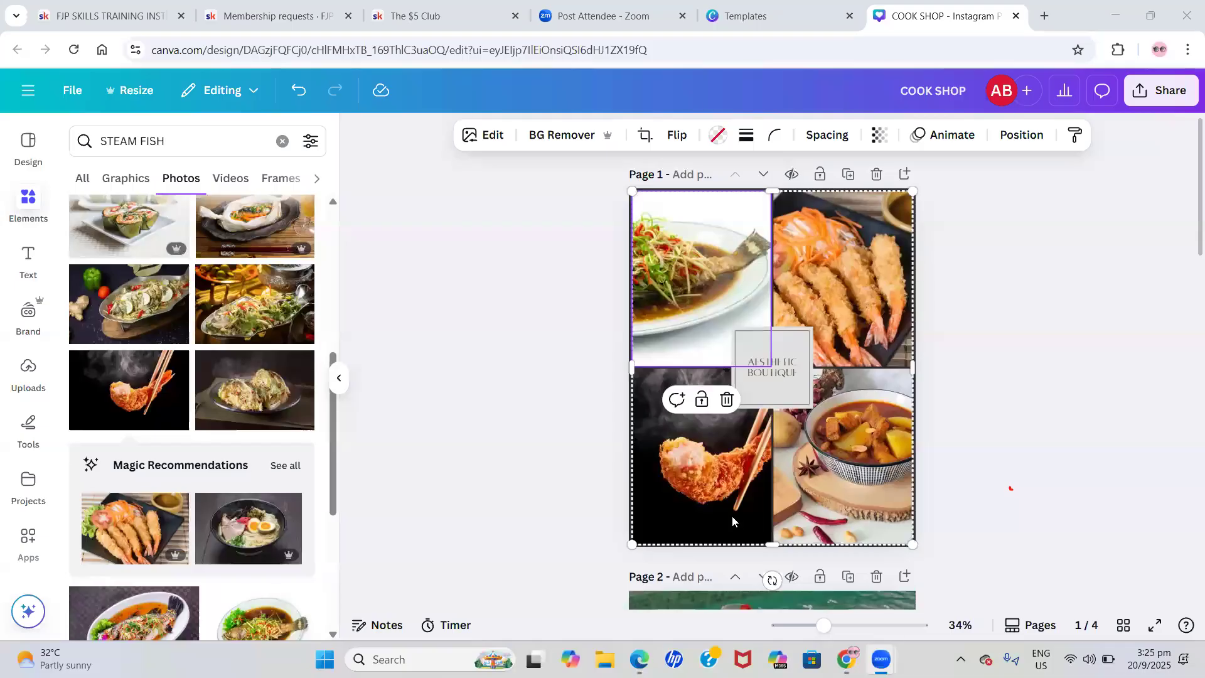
left_click(551, 395)
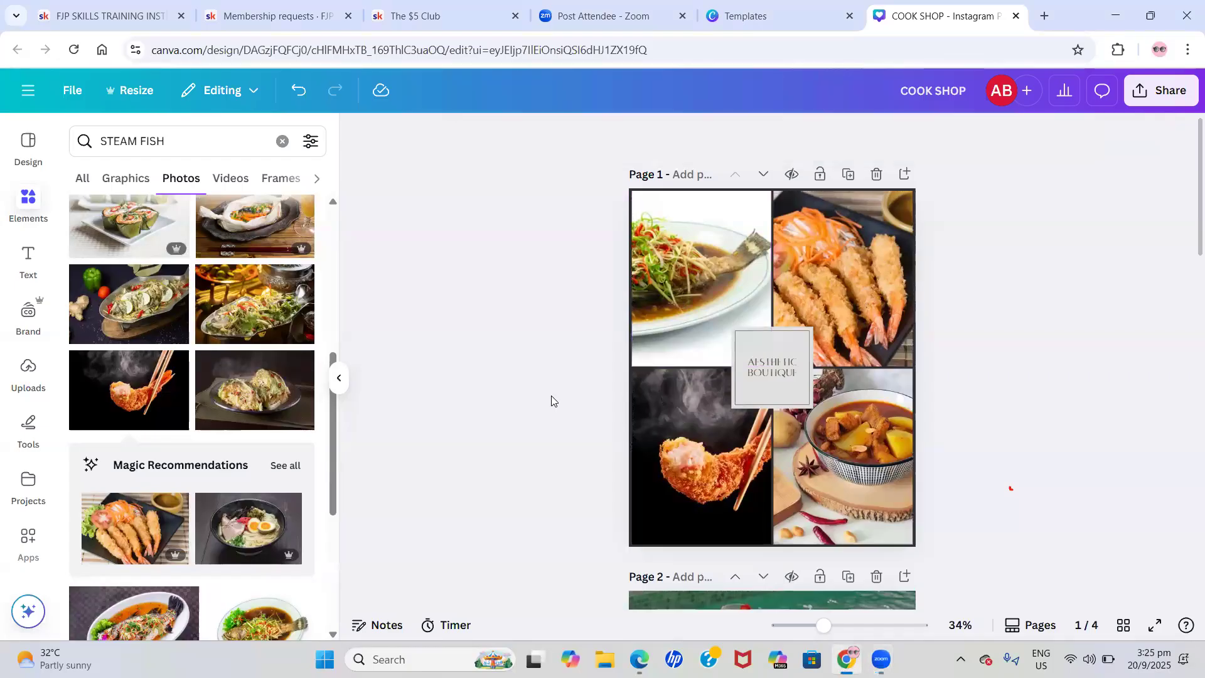
Try custom reds such as #F91616 and #D72323 on the collage's central box, and settle on the gray orange #dab965 fill
left_click(753, 331)
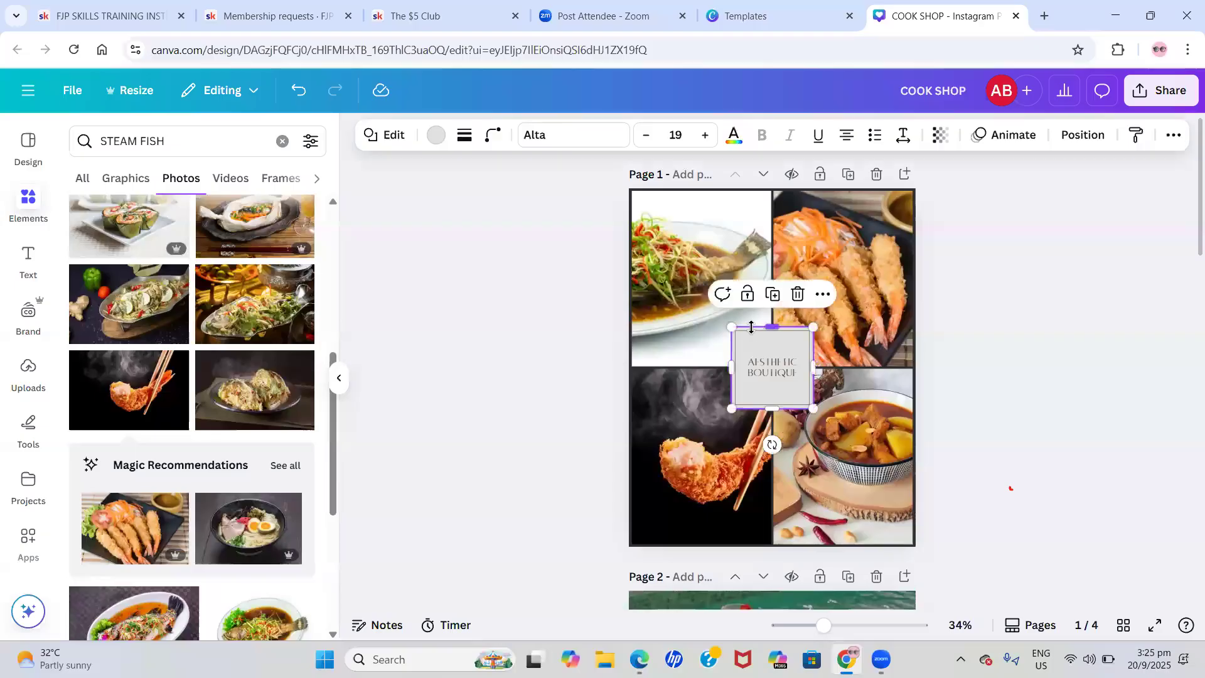
left_click(432, 136)
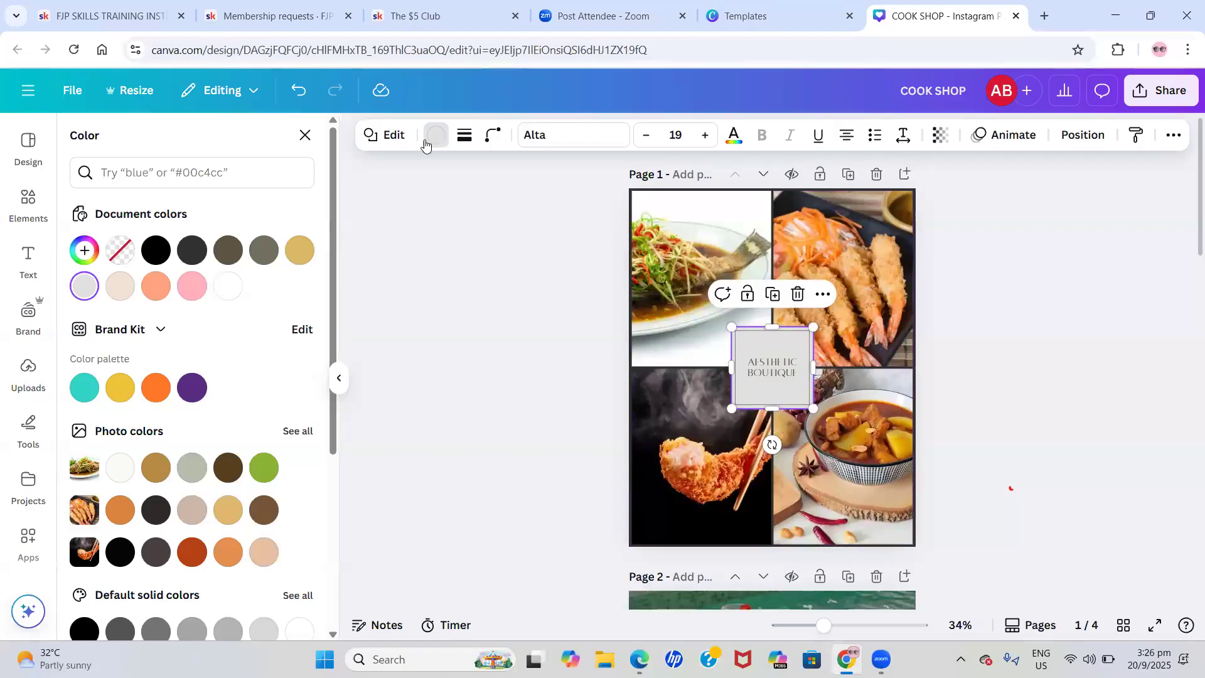
left_click(84, 250)
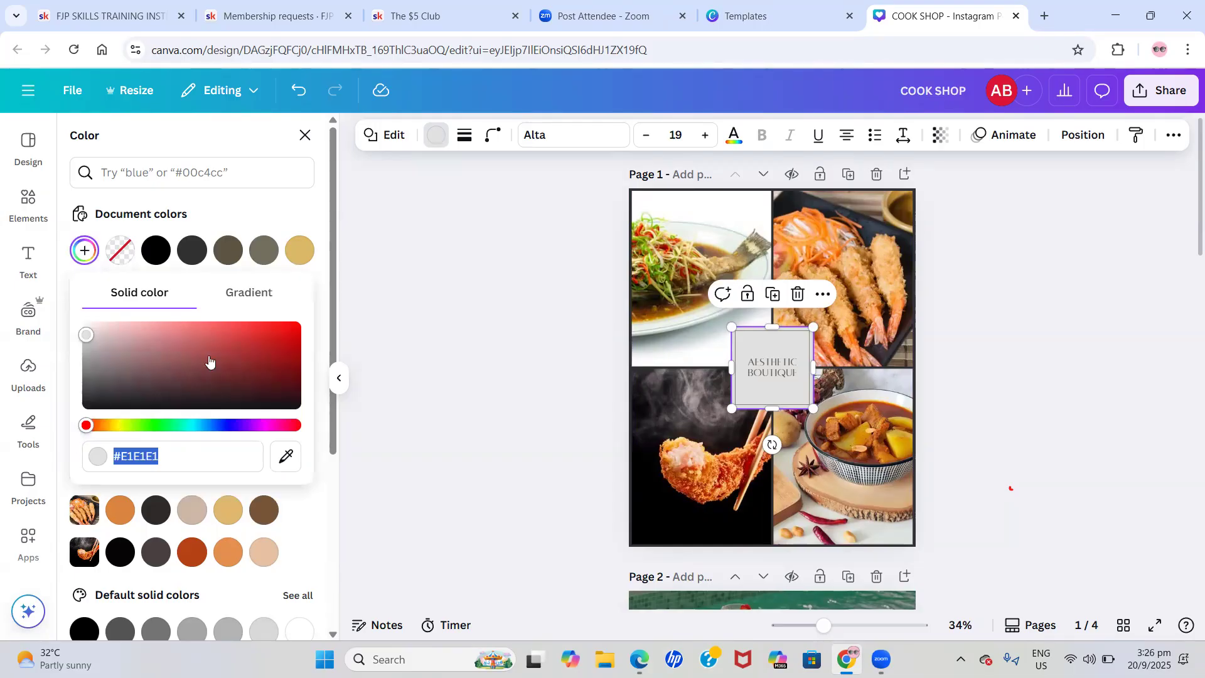
left_click(278, 327)
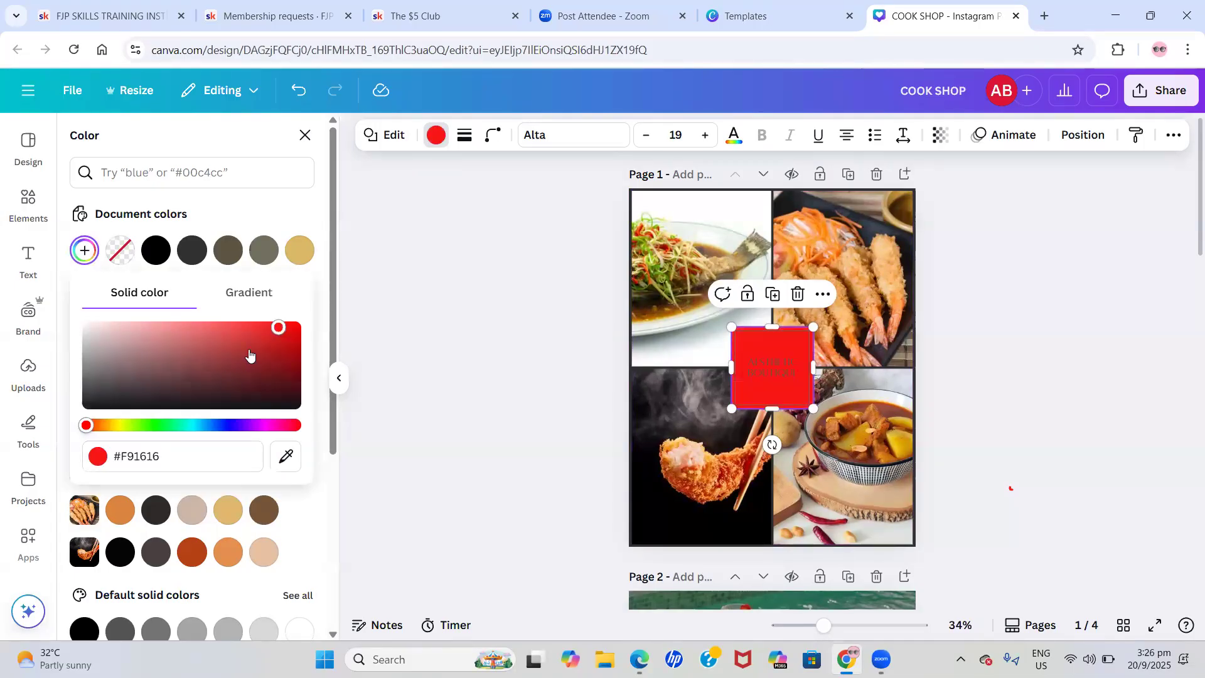
left_click(272, 329)
mouse_move(272, 329)
left_mouse_down()
mouse_move(285, 355)
mouse_move(283, 339)
mouse_move(266, 339)
left_mouse_up()
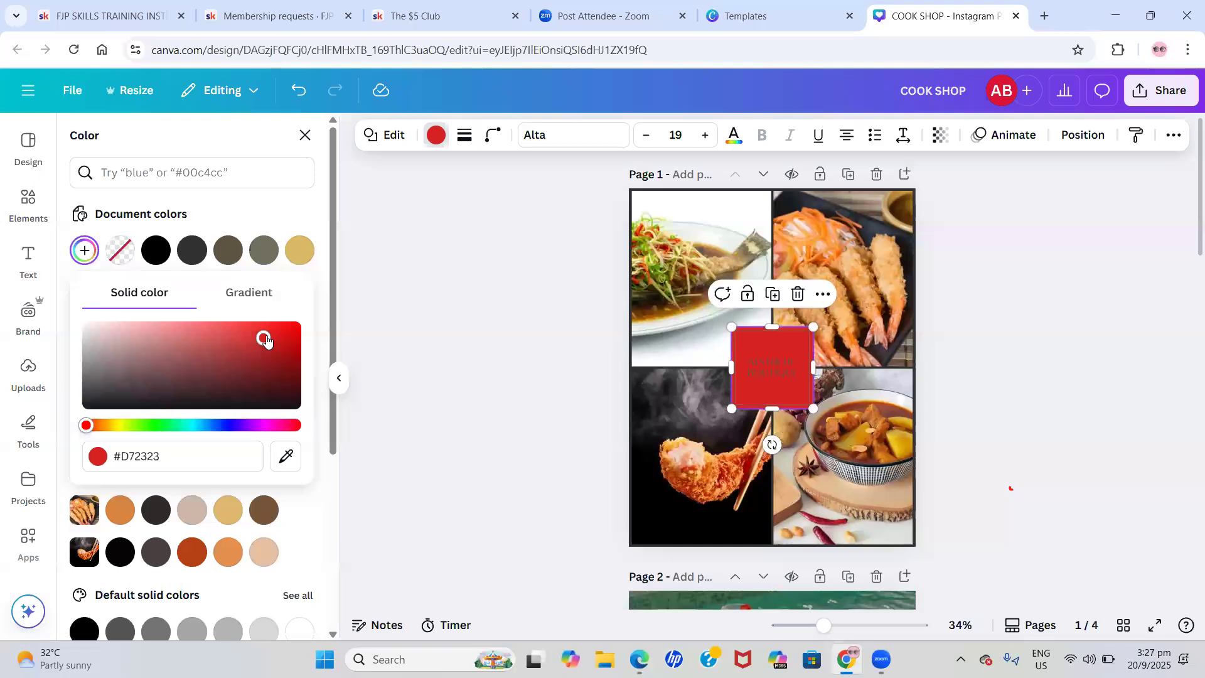
left_click(192, 250)
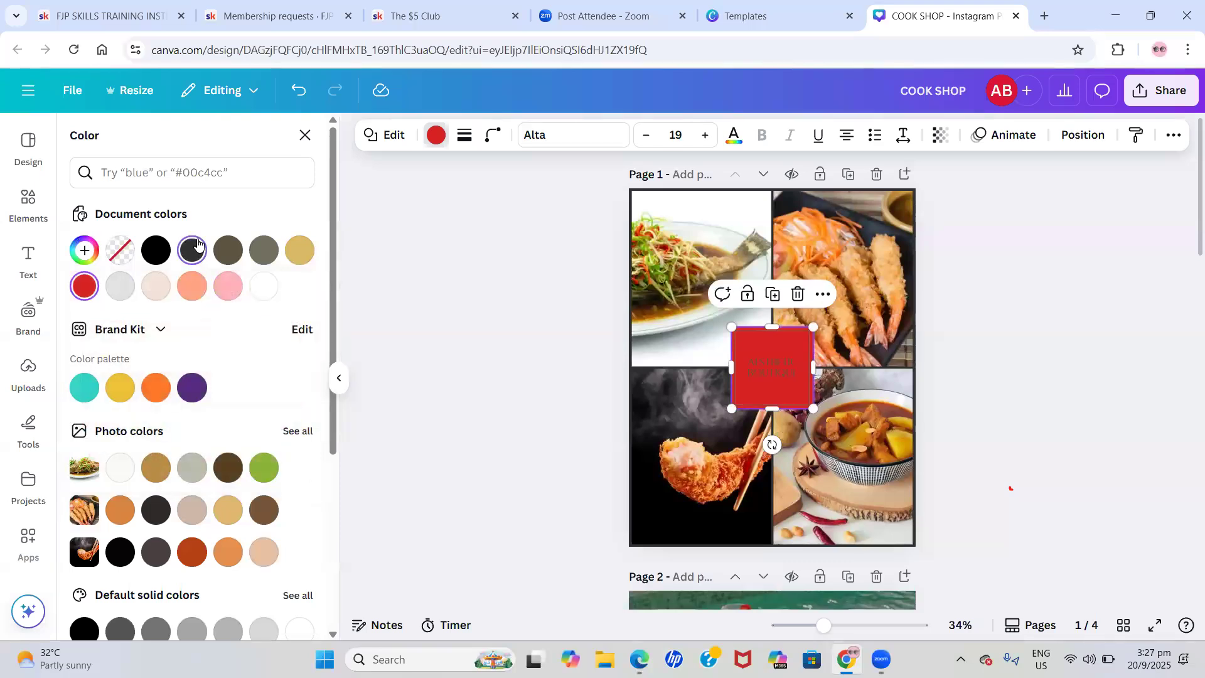
left_click(300, 249)
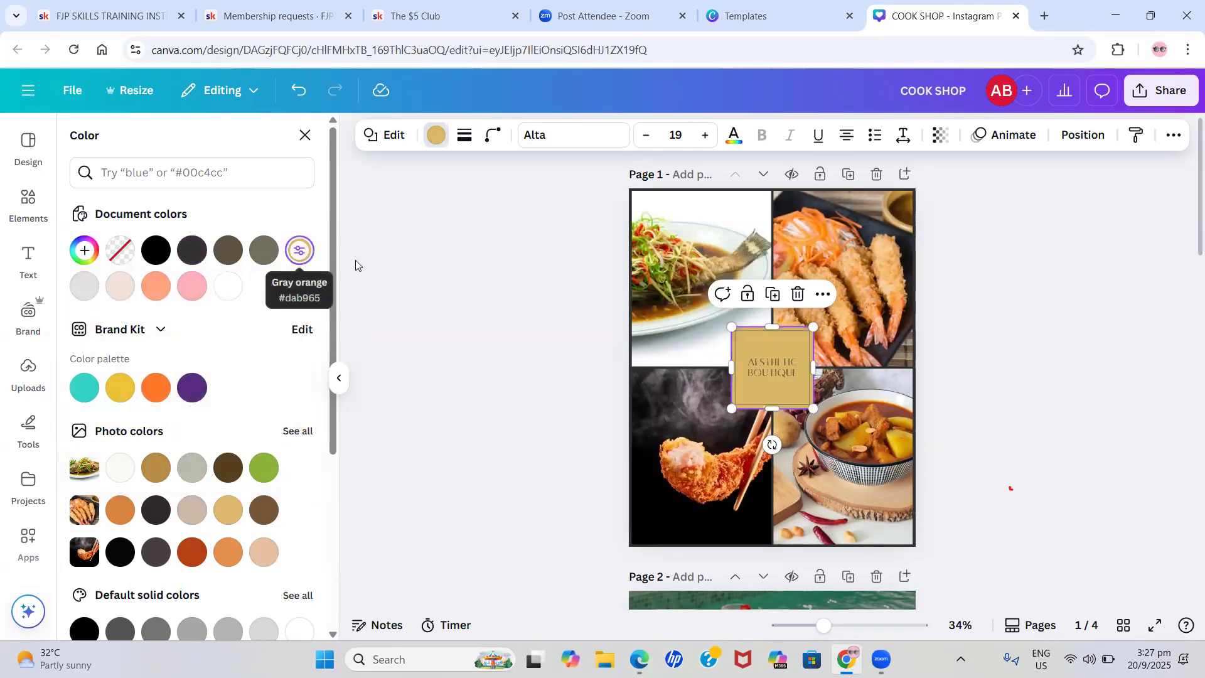
Try the Canva Sans and TAN Harmoni fonts on the central AESTHETIC BOUTIQUE text and browse the recommended fonts
left_click(758, 374)
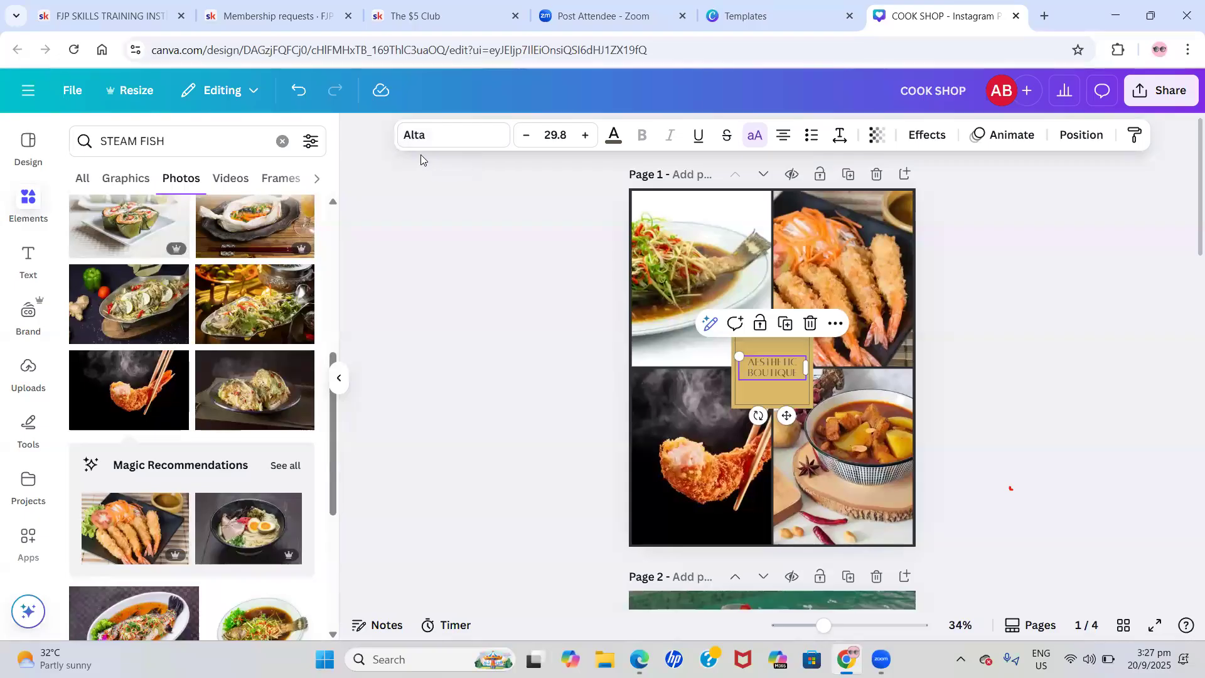
left_click(443, 143)
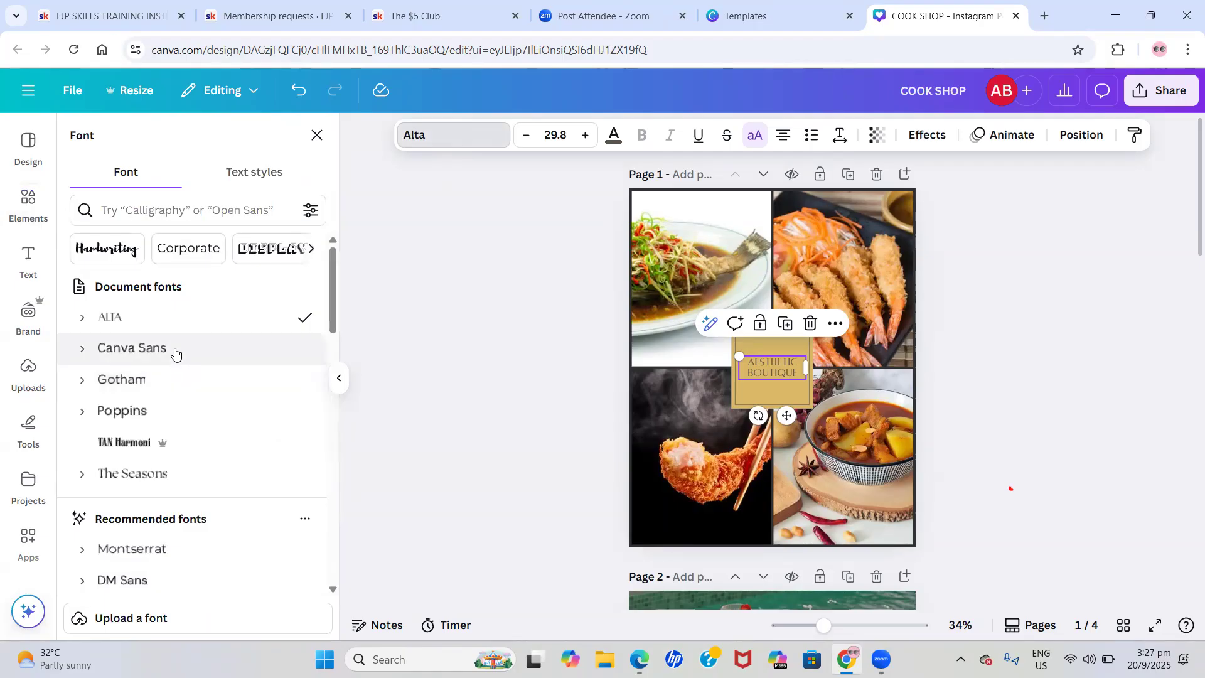
left_click(175, 353)
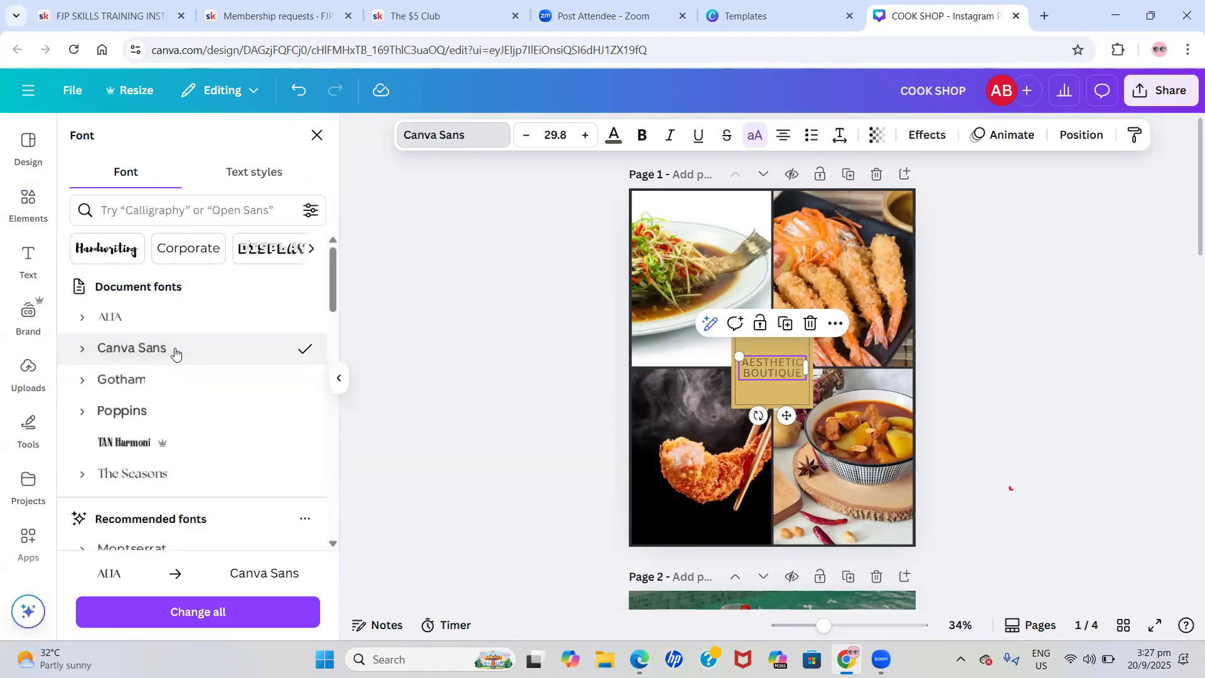
left_click(163, 457)
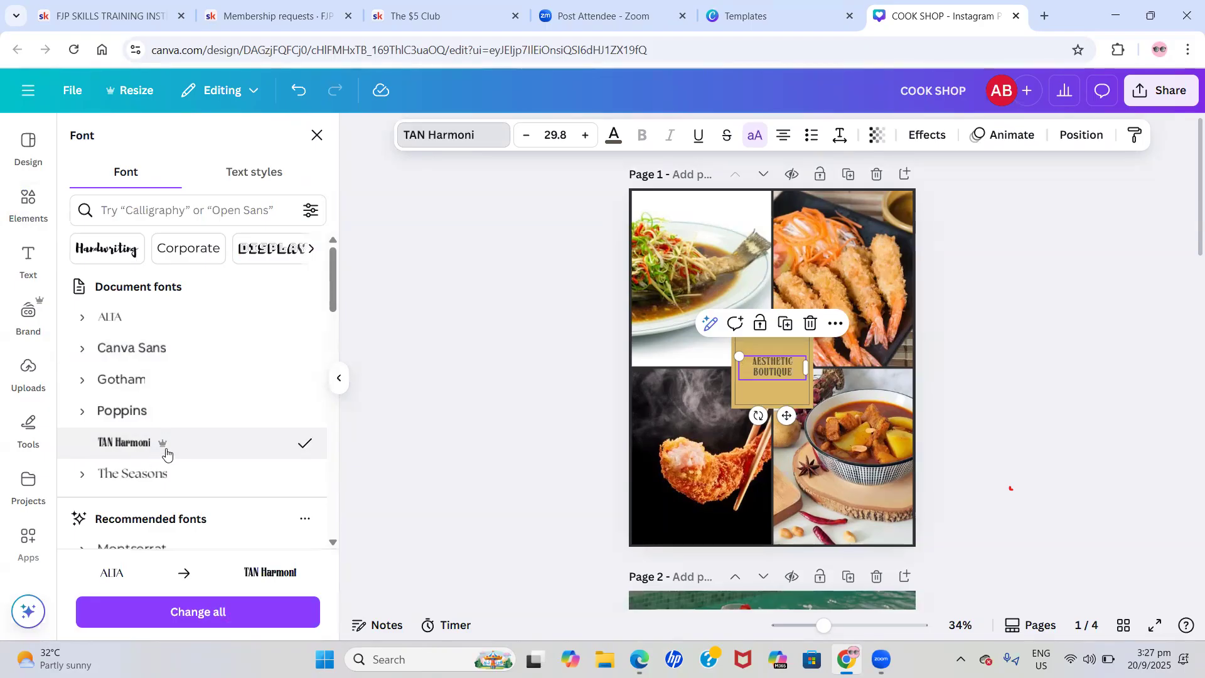
mouse_move(164, 449)
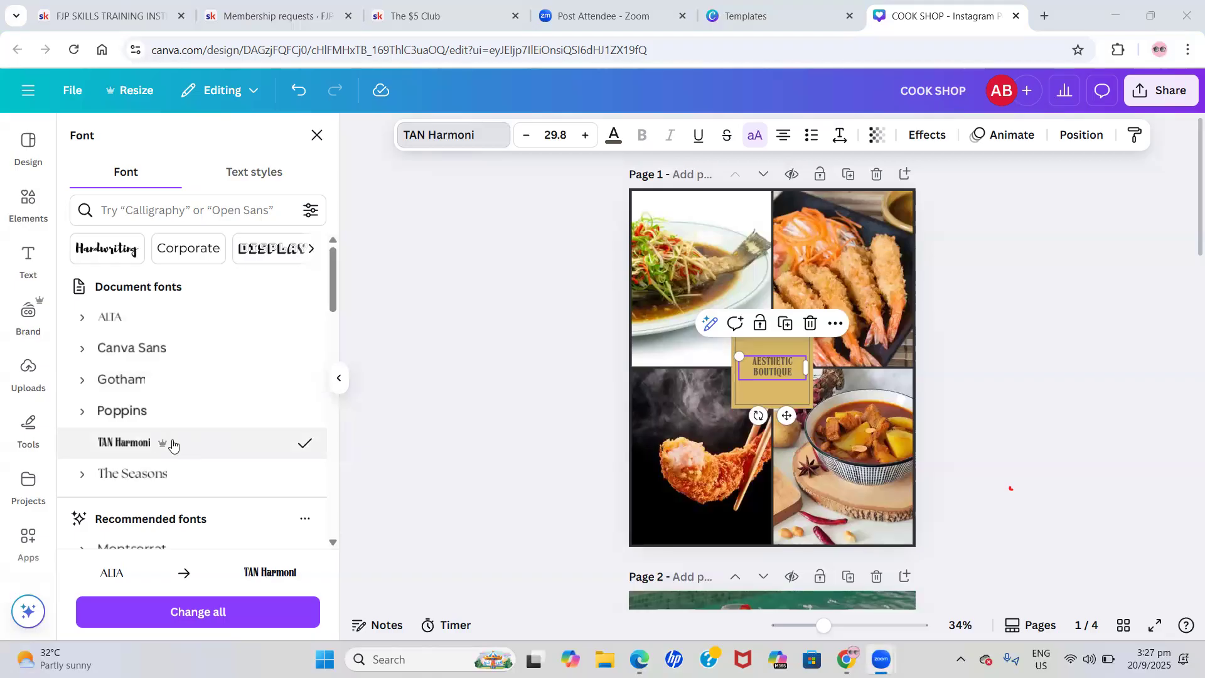
scroll(149, 388, "down", 6)
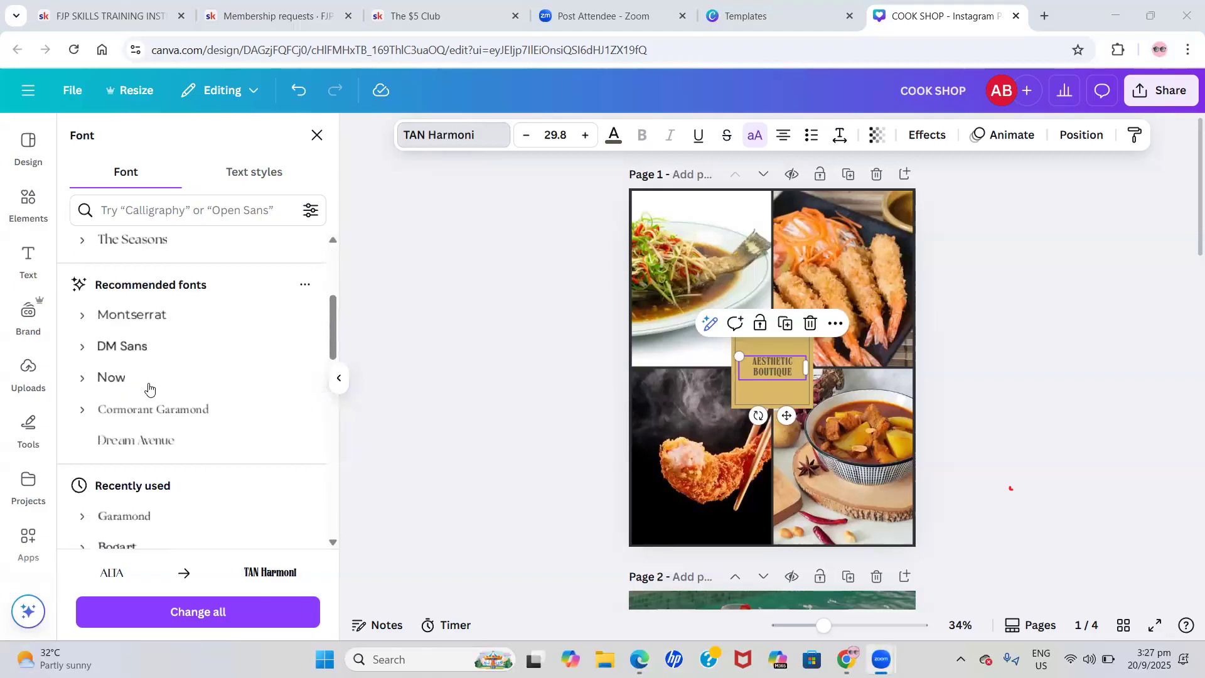
scroll(149, 387, "up", 5)
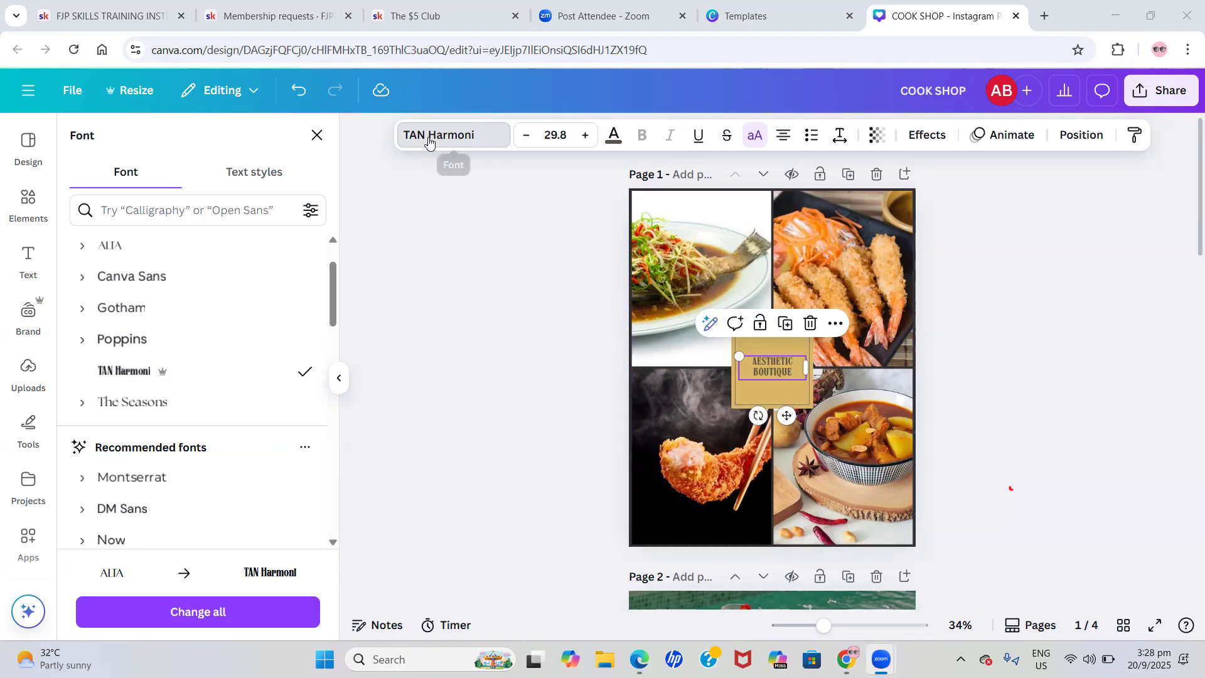
left_click(456, 297)
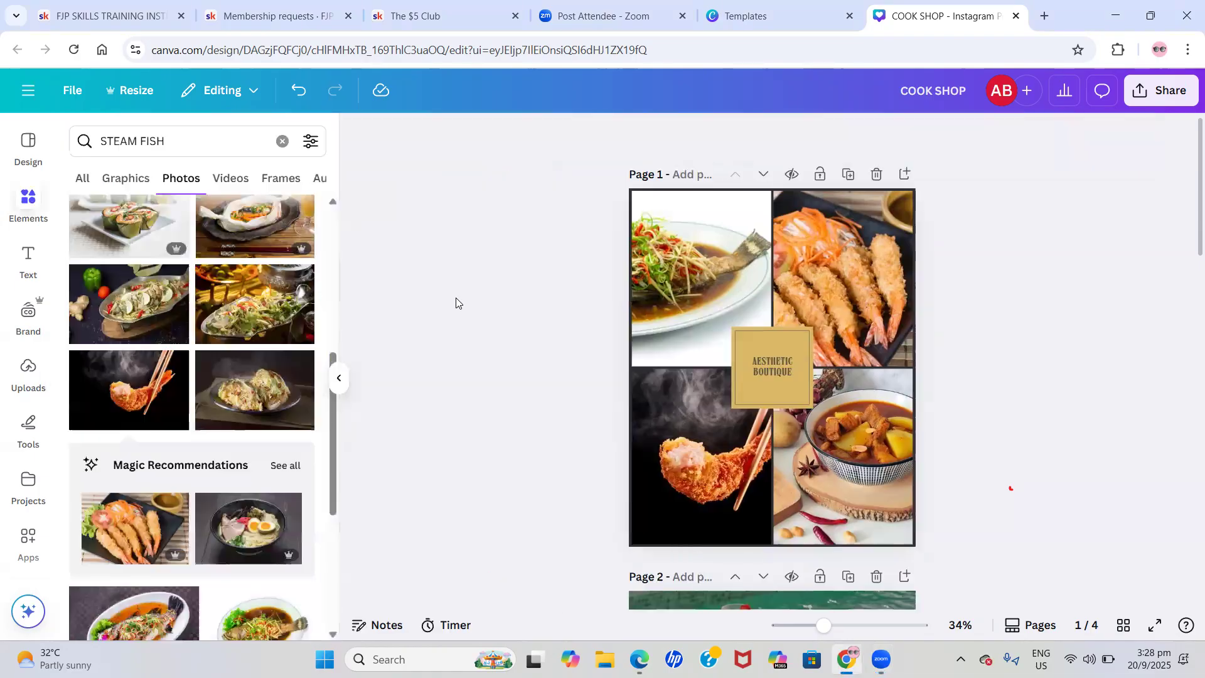
Set the font of the central AESTHETIC BOUTIQUE text to Gotham
left_click(766, 362)
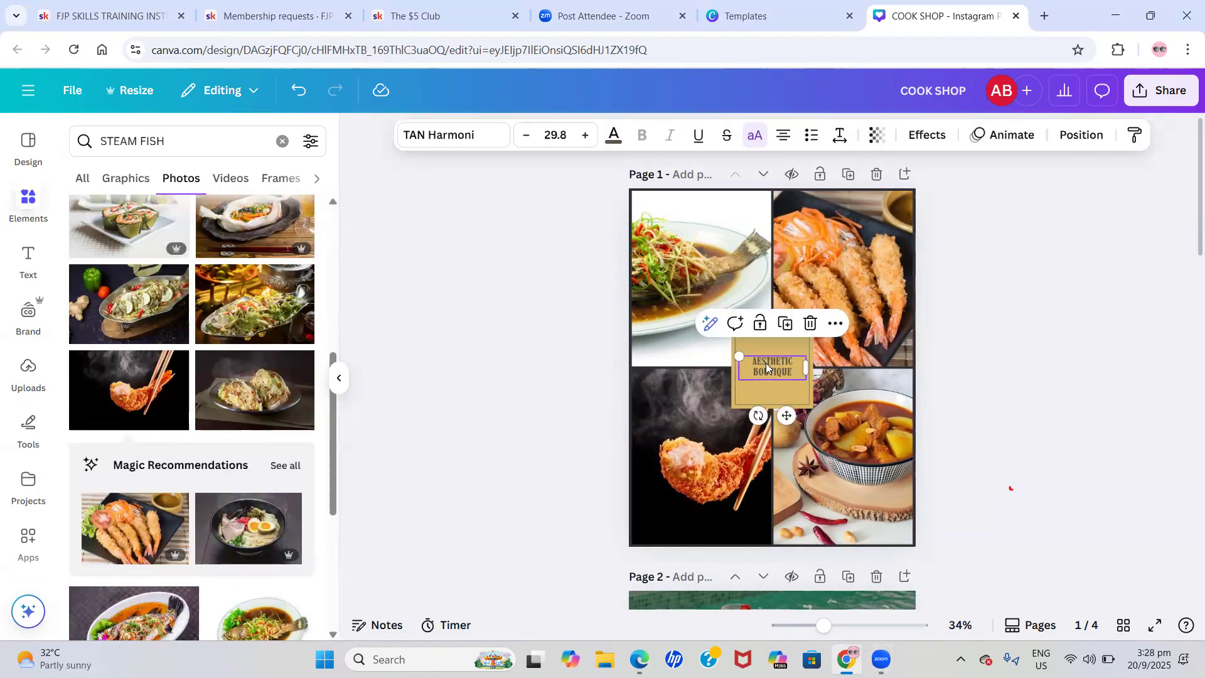
left_click(484, 135)
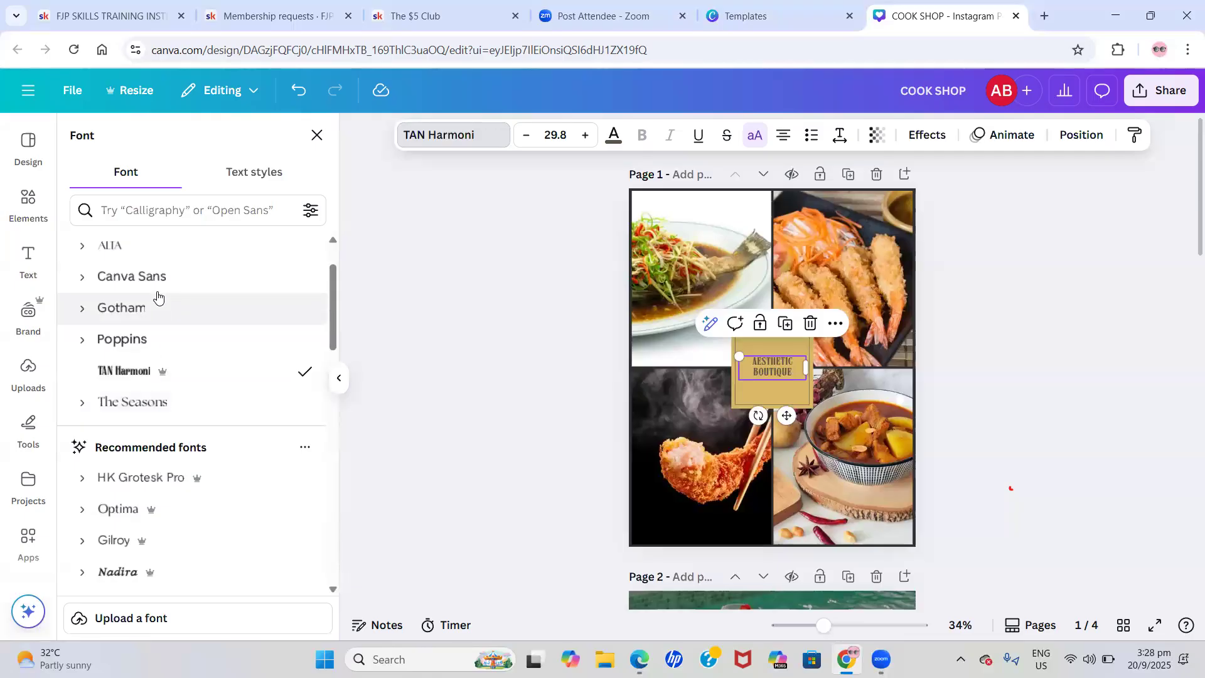
left_click(150, 322)
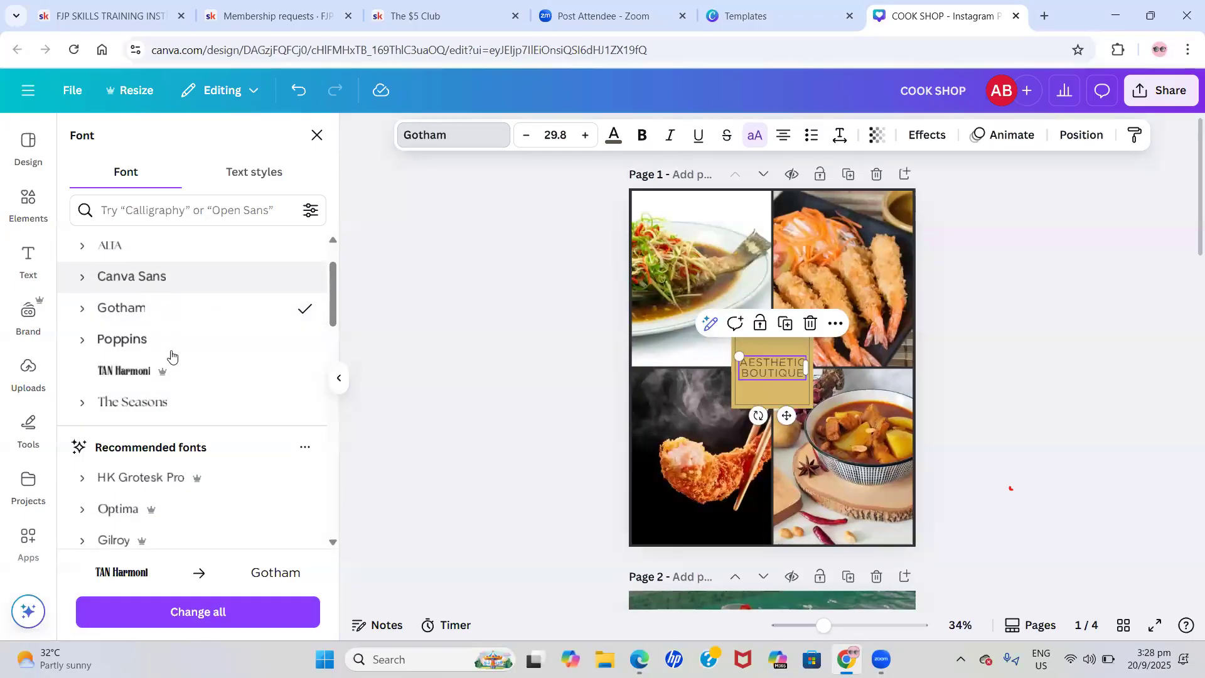
Try bold, italic and underline formatting on the AESTHETIC BOUTIQUE text, and remove all three
left_click(644, 139)
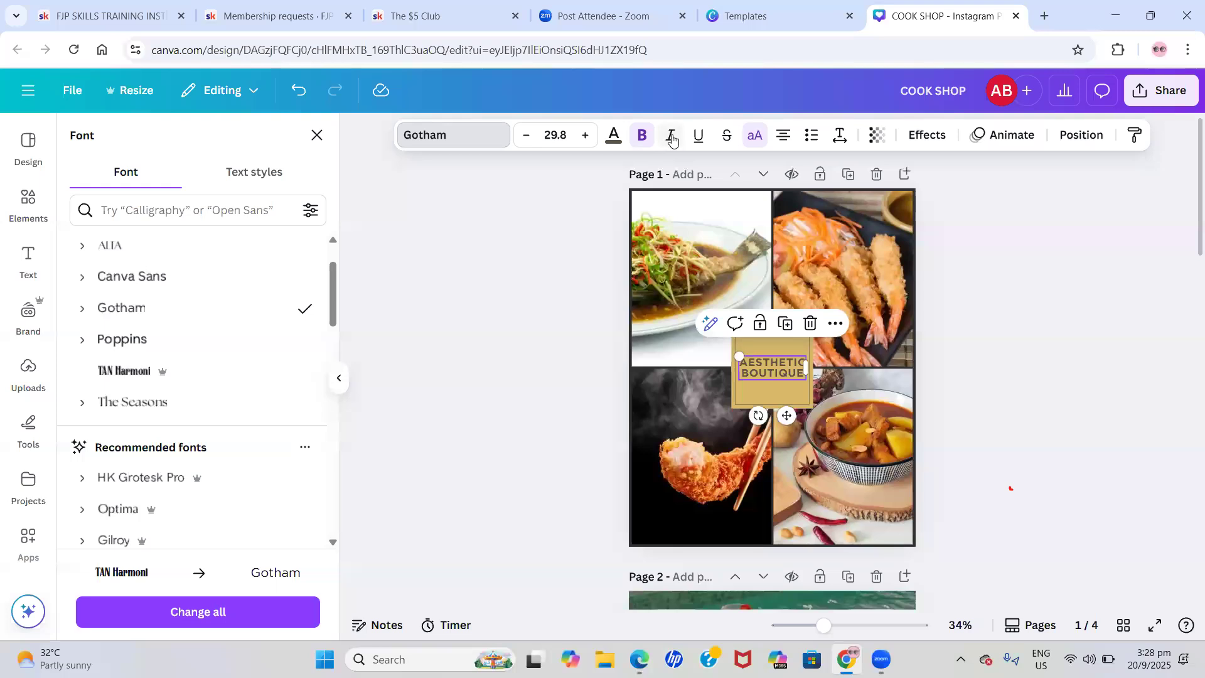
left_click(671, 137)
left_click(699, 136)
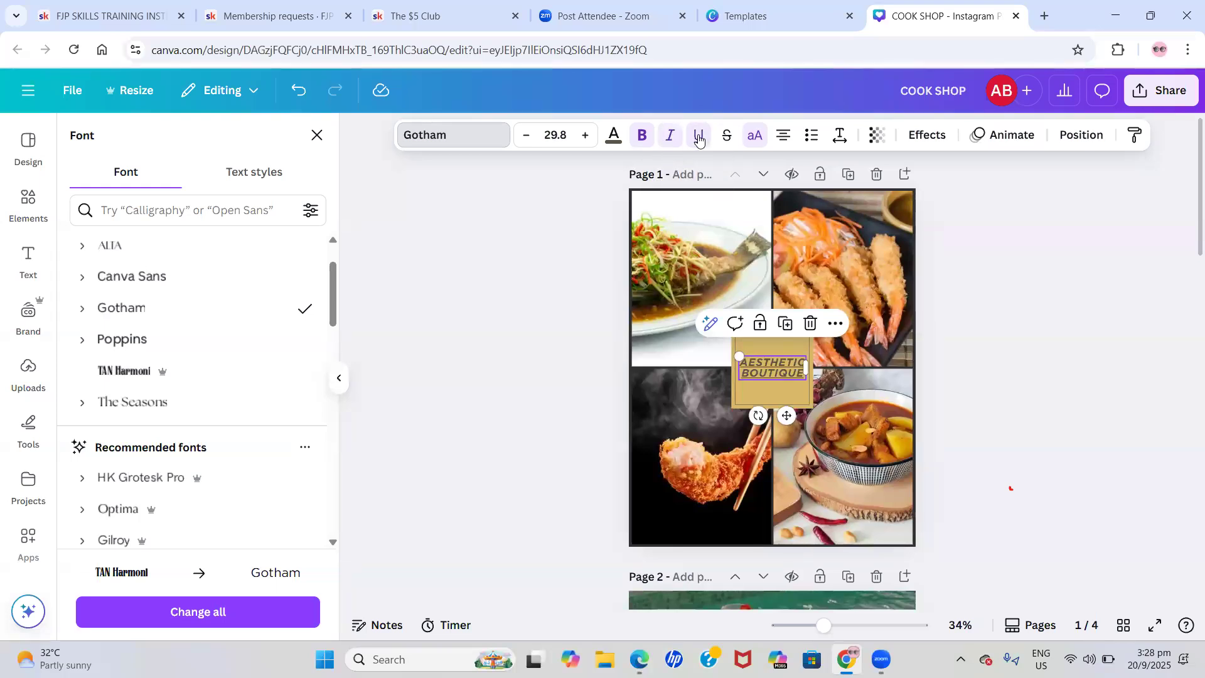
left_click(699, 138)
left_click(670, 137)
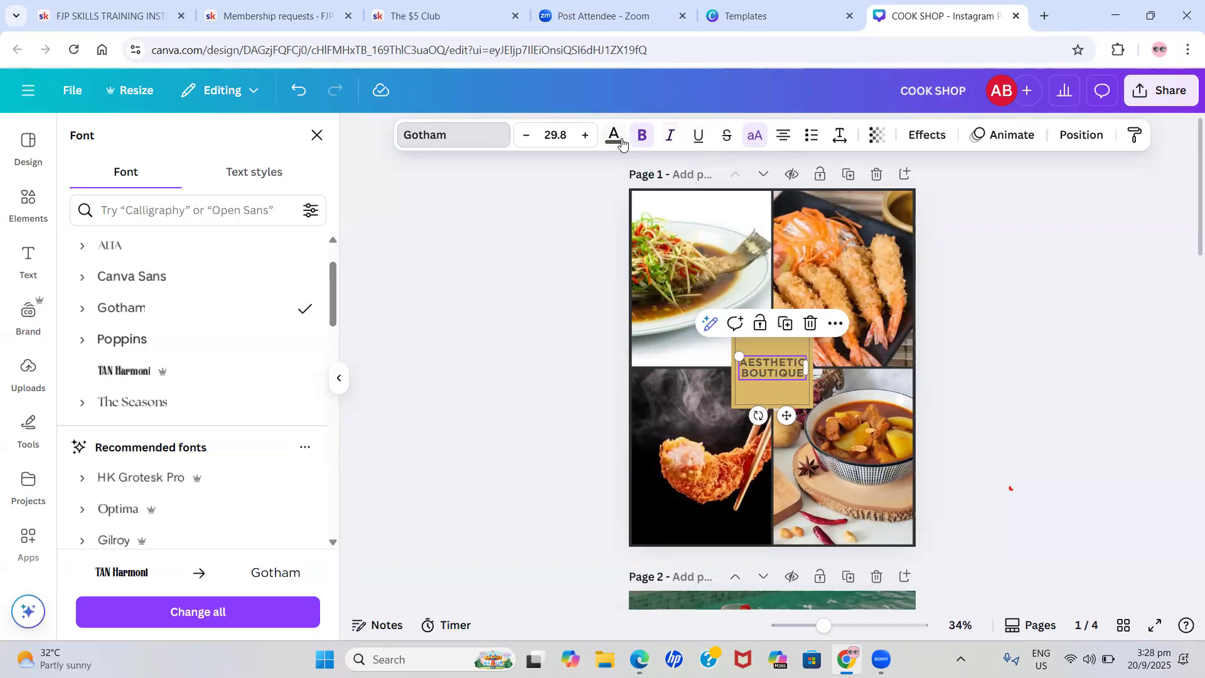
left_click(642, 138)
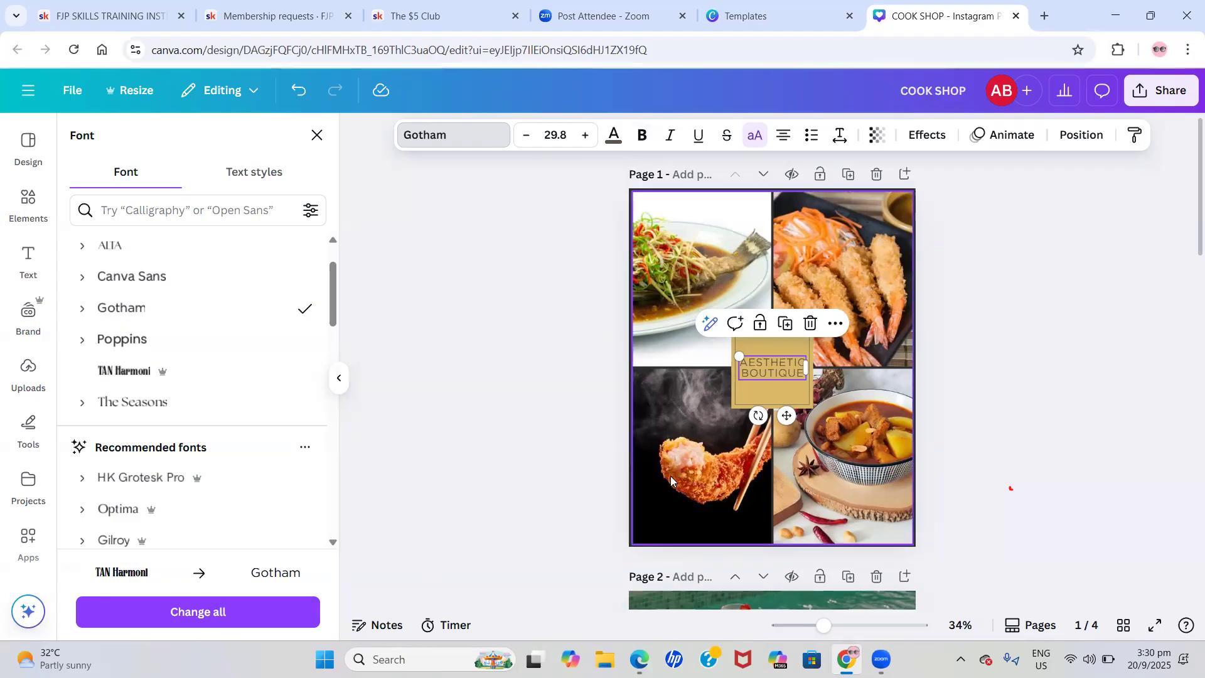
Replace the central box's AESTHETIC BOUTIQUE text with 1234567 and deselect it
double_click(795, 368)
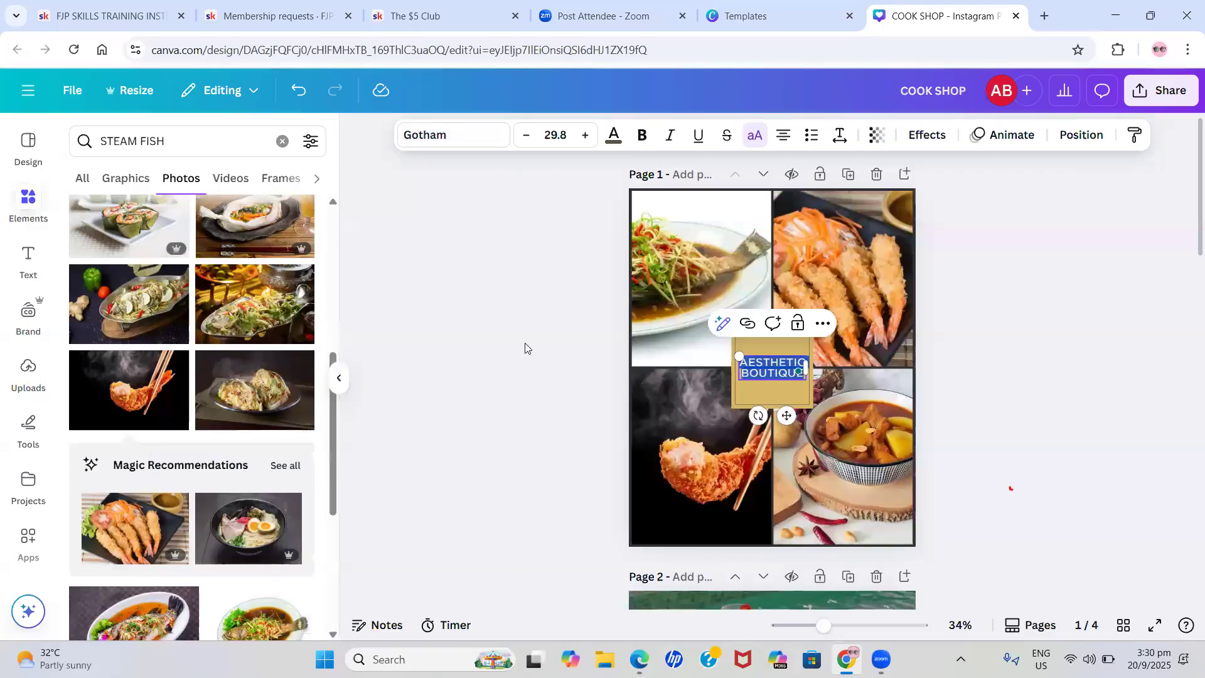
left_click(526, 347)
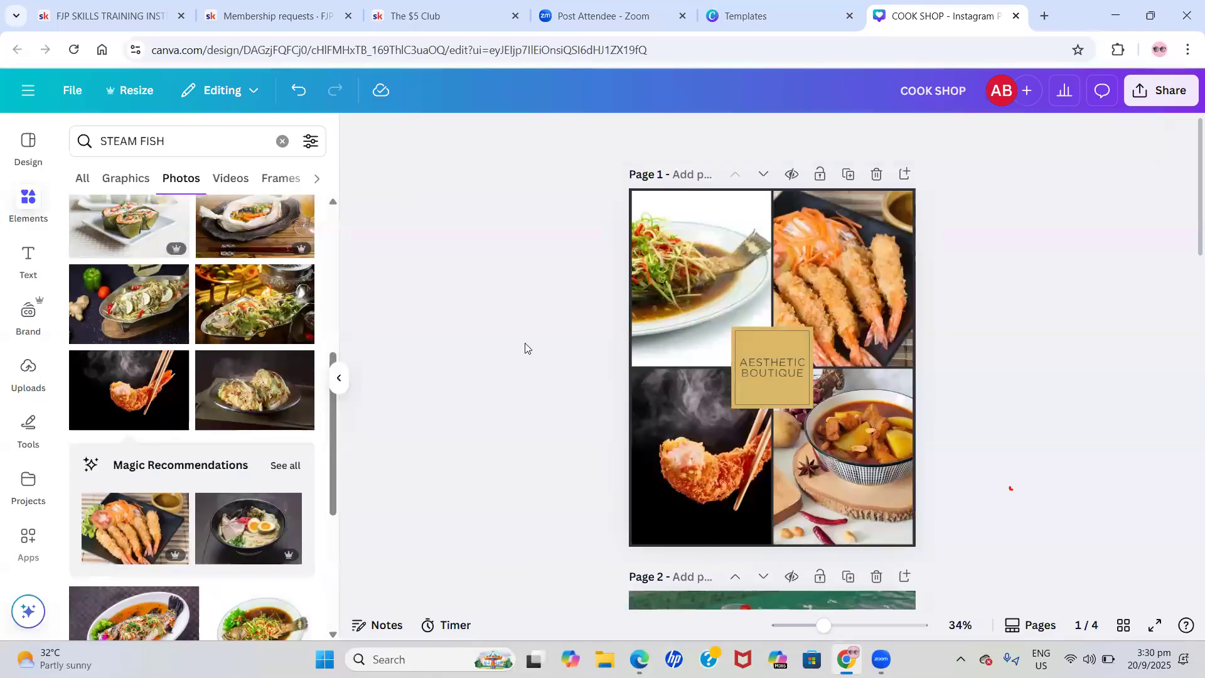
left_click(793, 365)
double_click(792, 365)
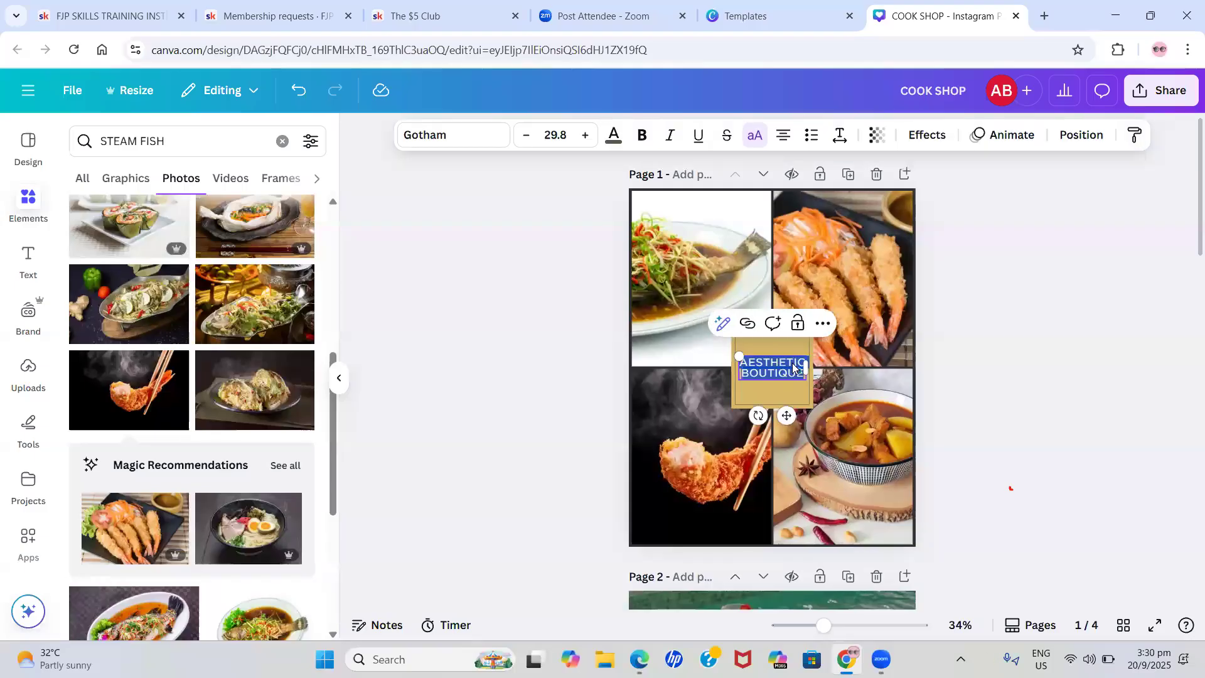
key("BackSpace")
type("123")
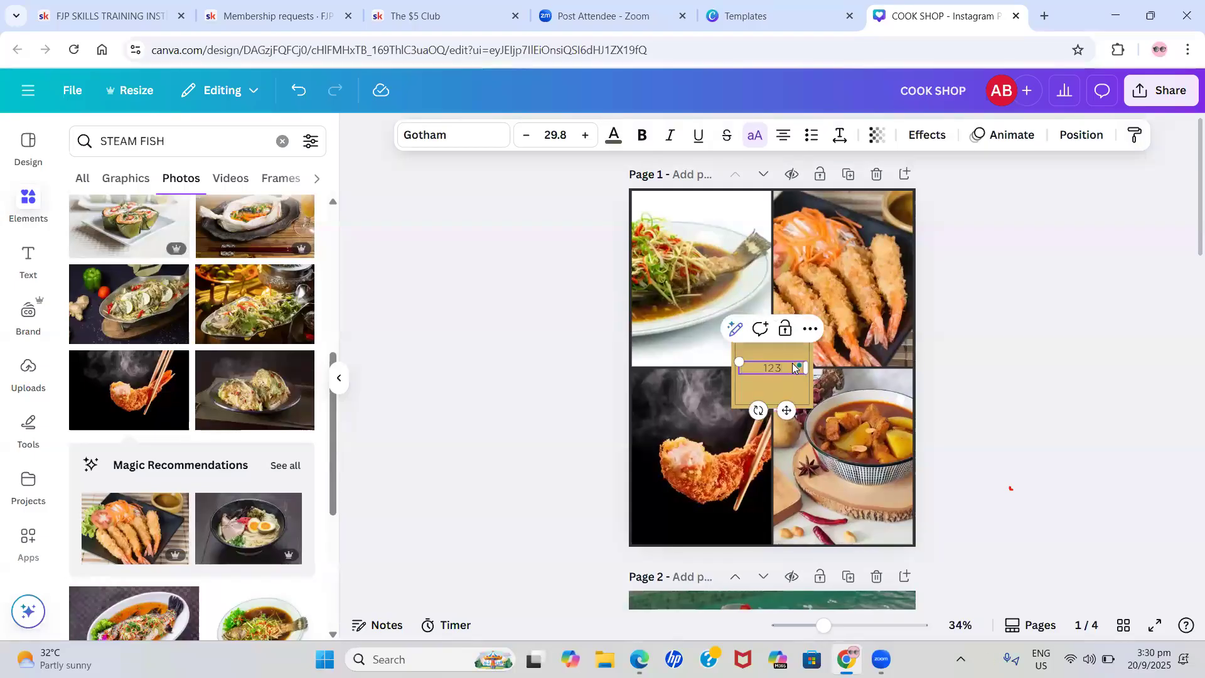
type("4567")
left_click(512, 389)
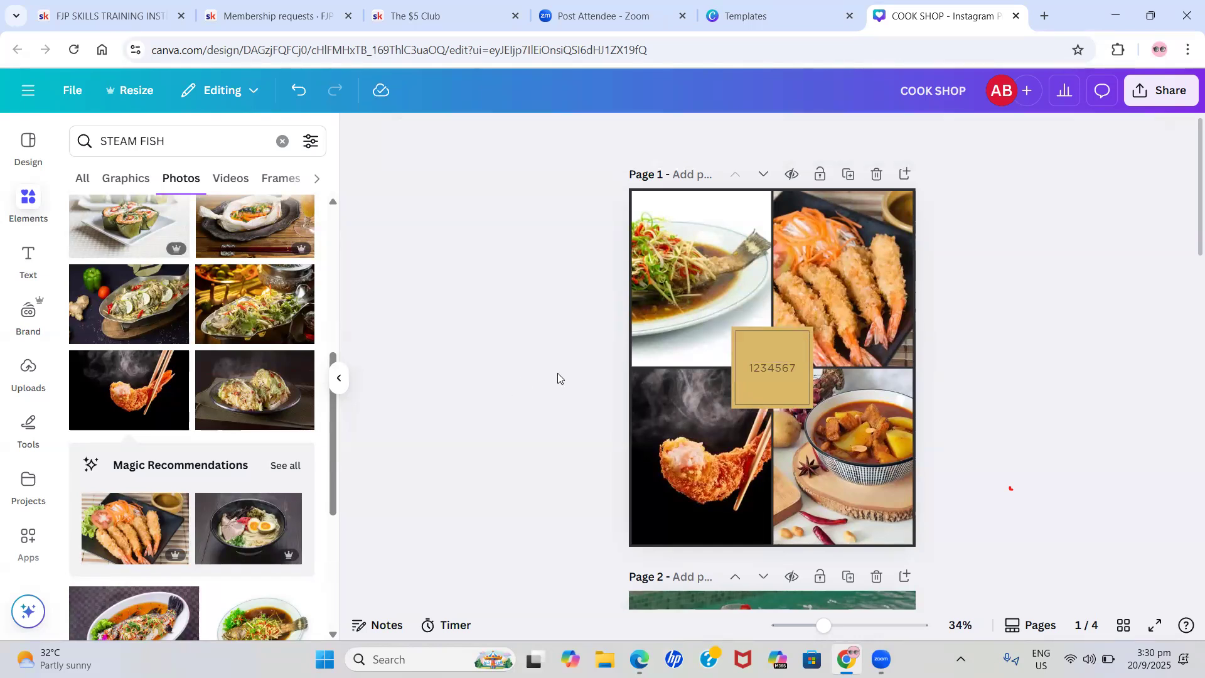
Lower the transparency level of the central box's number text to 45
left_click(772, 374)
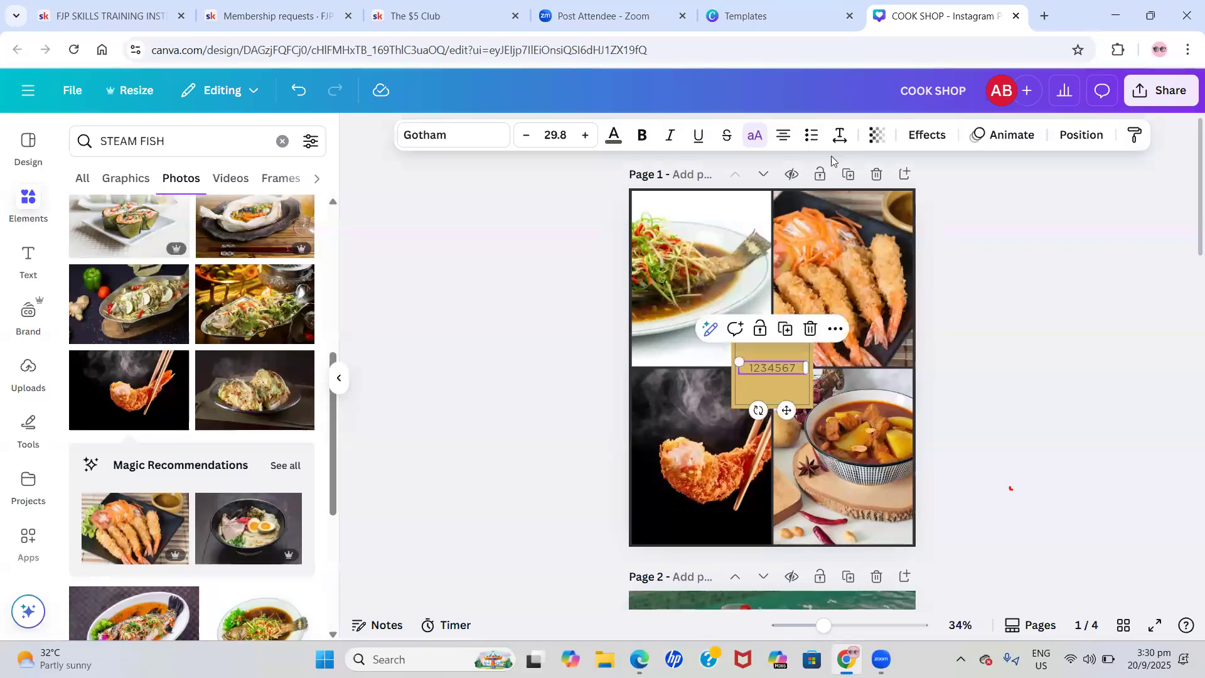
left_click(876, 136)
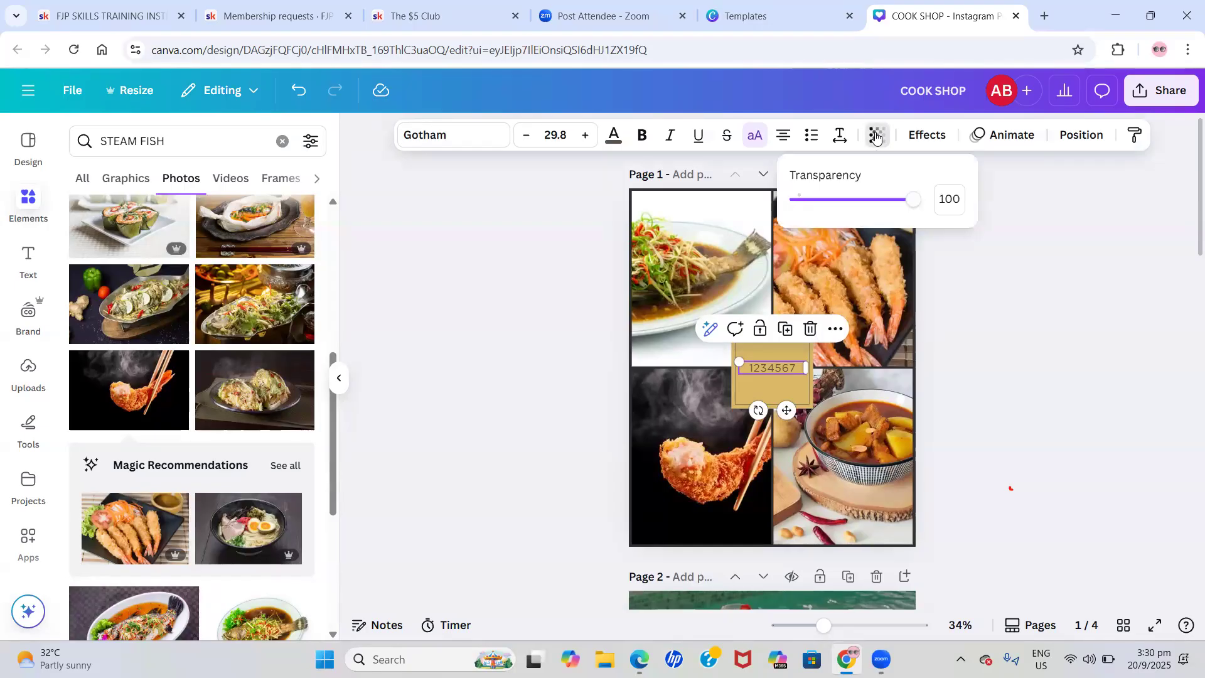
left_click_drag(884, 201, 851, 202)
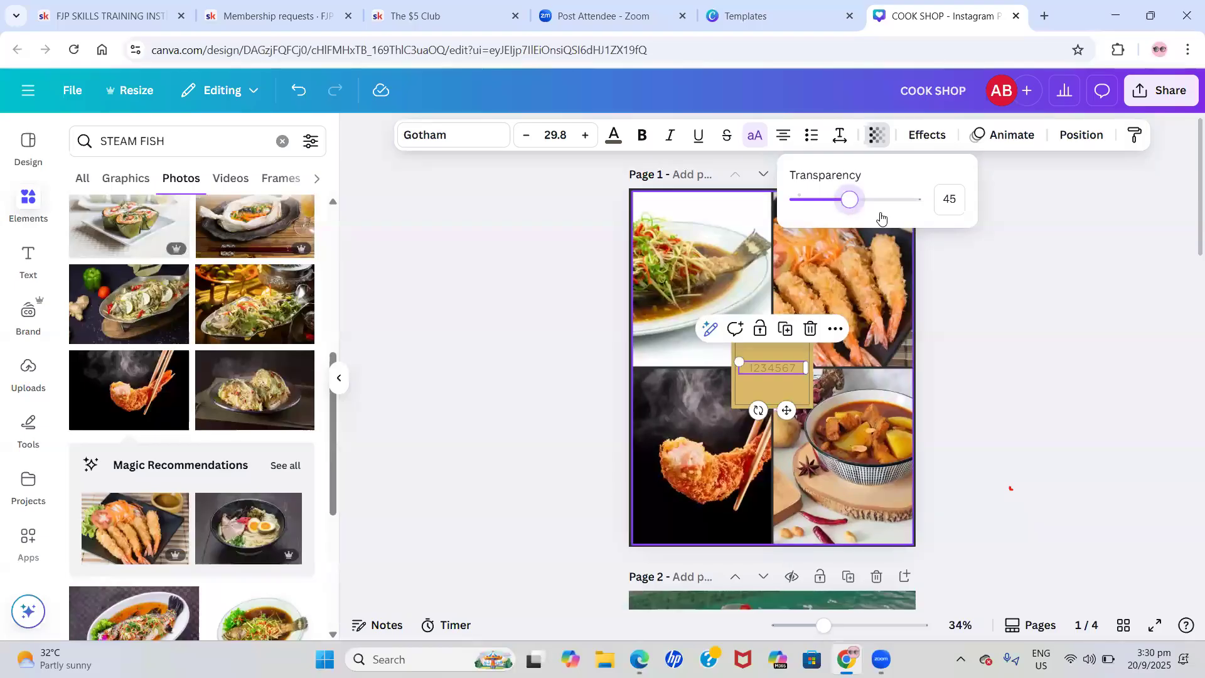
Replace the central box's number text with a first name in capital letters
double_click(795, 370)
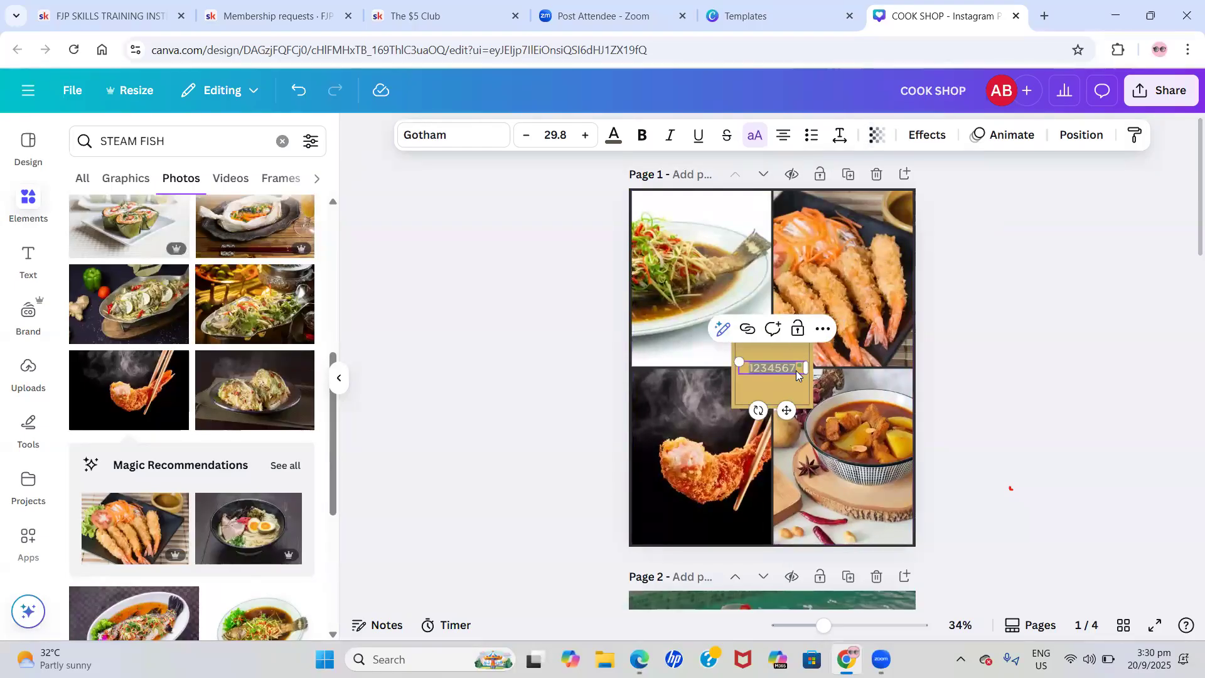
key("BackSpace")
type("ALECI")
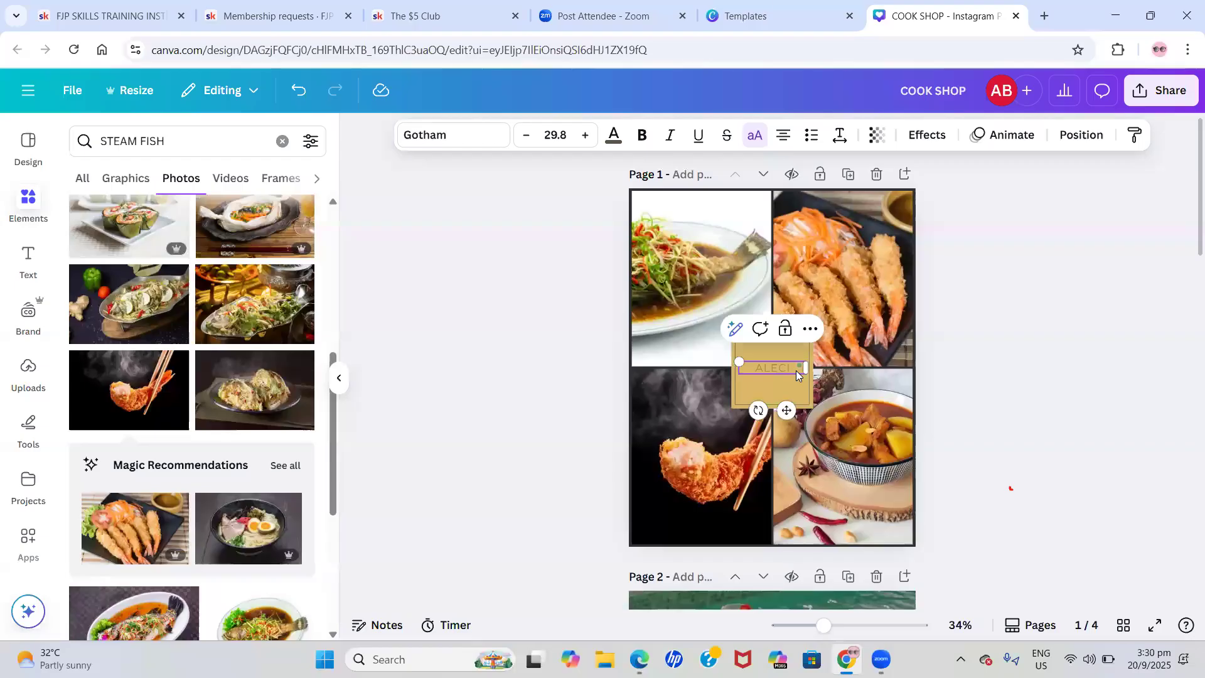
type("A")
Try bold formatting on the central box's name text, increase its font size to 36.8 and deselect it
left_click(644, 141)
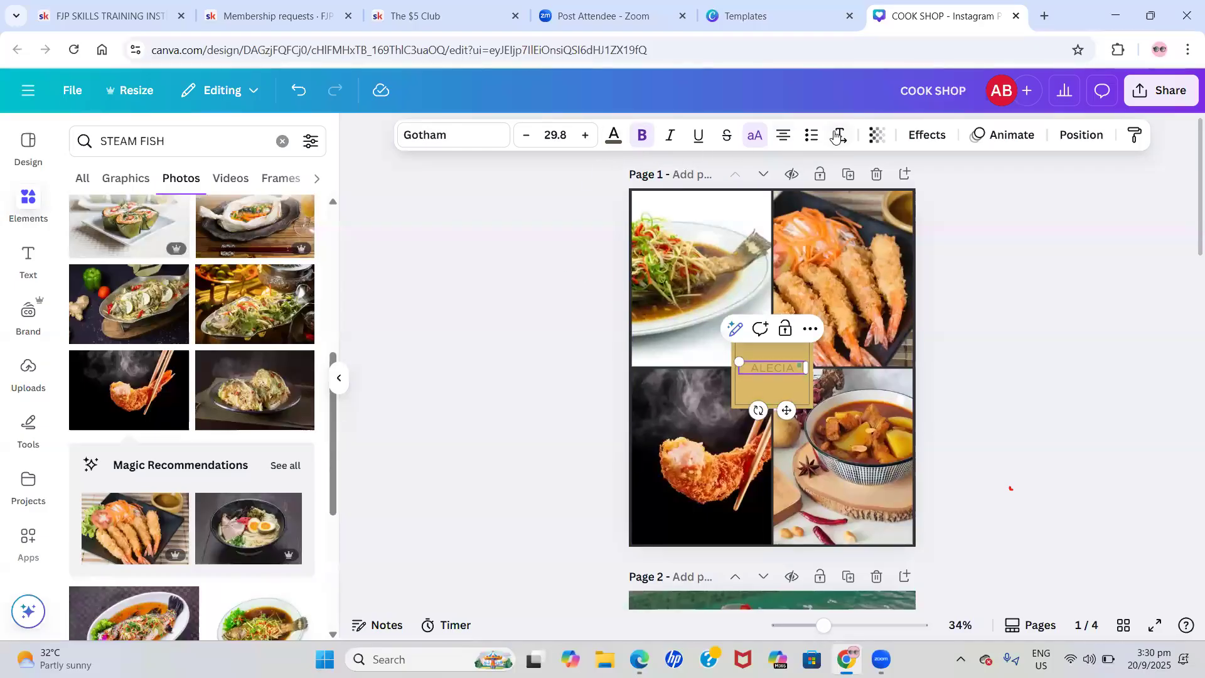
left_click(586, 136)
left_click(525, 338)
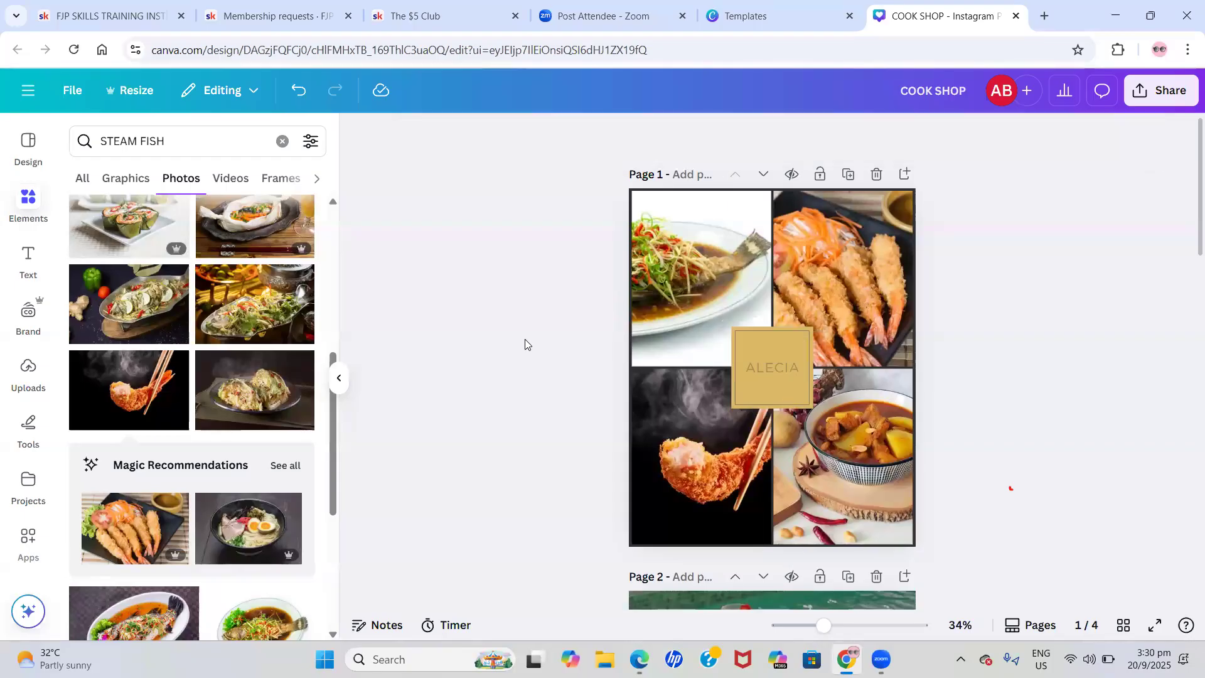
Enlarge the central name text across the width of the collage to font size 145
left_click(773, 371)
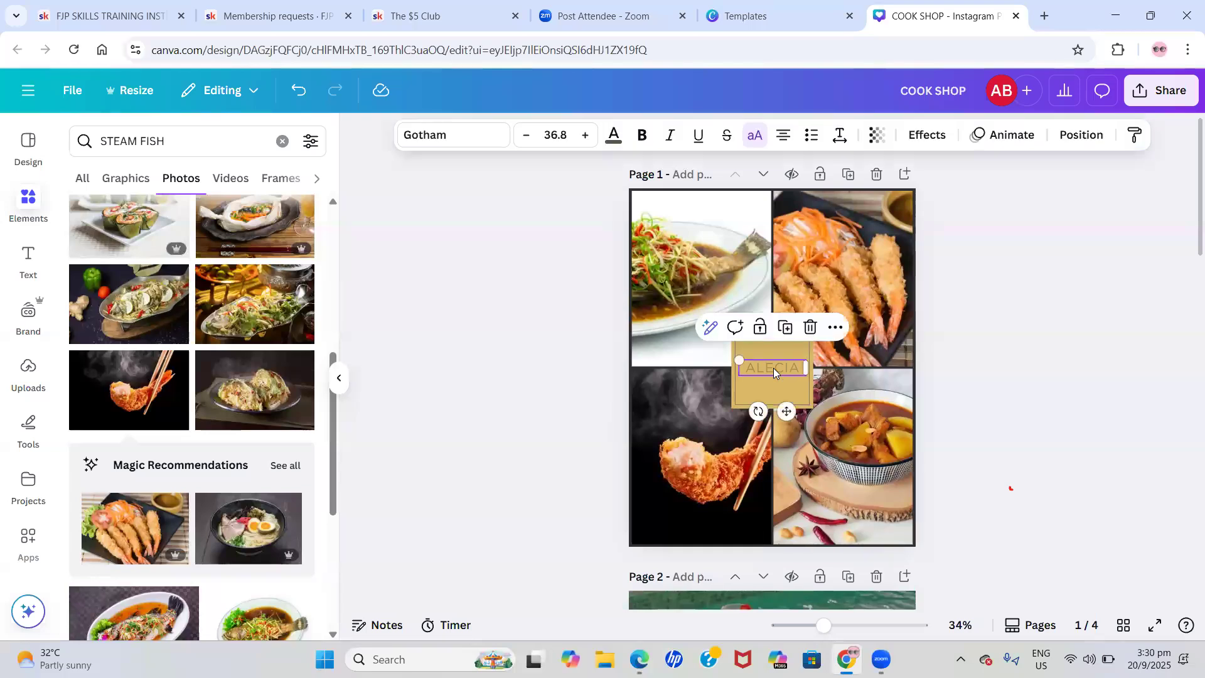
left_click_drag(739, 362, 653, 306)
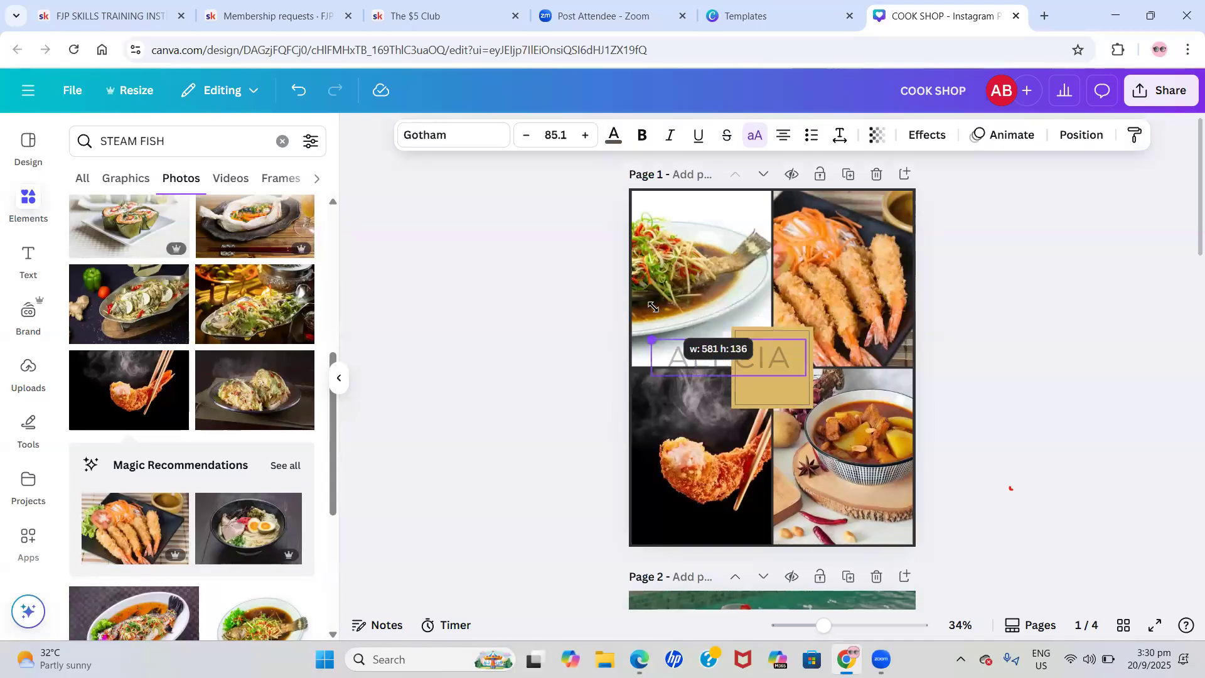
left_click_drag(807, 340, 904, 314)
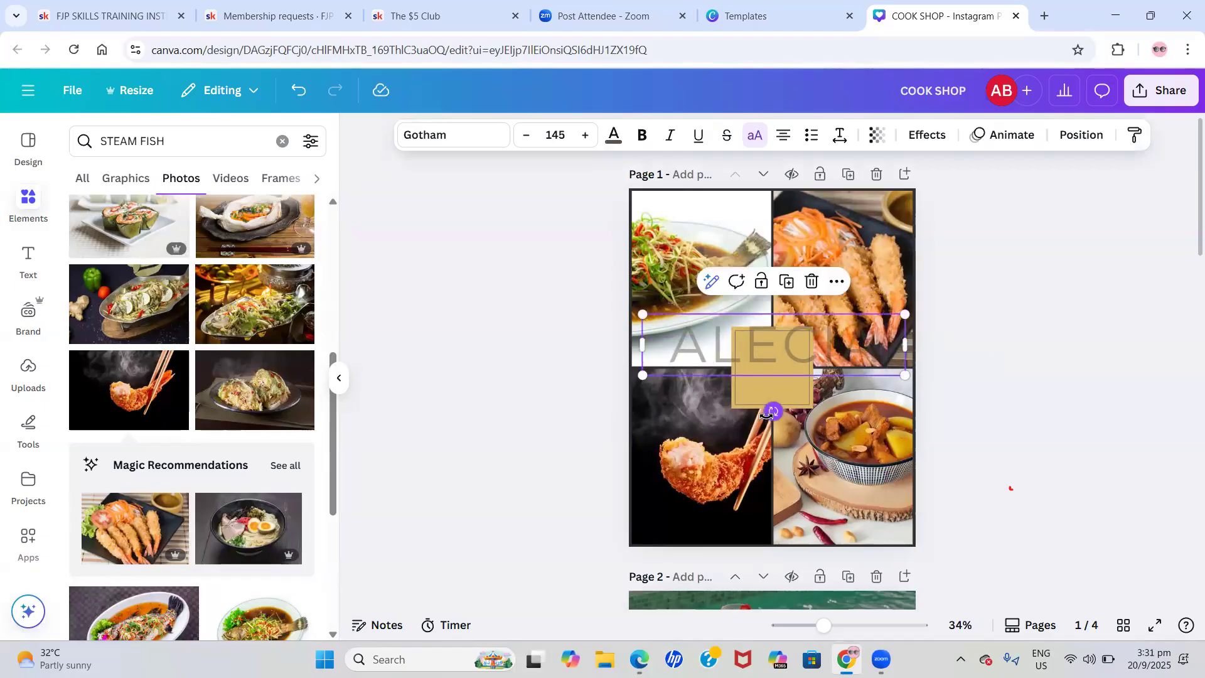
Rotate the enlarged name text diagonally across the collage, reposition it and enlarge it to font size 181
left_click_drag(767, 415, 826, 410)
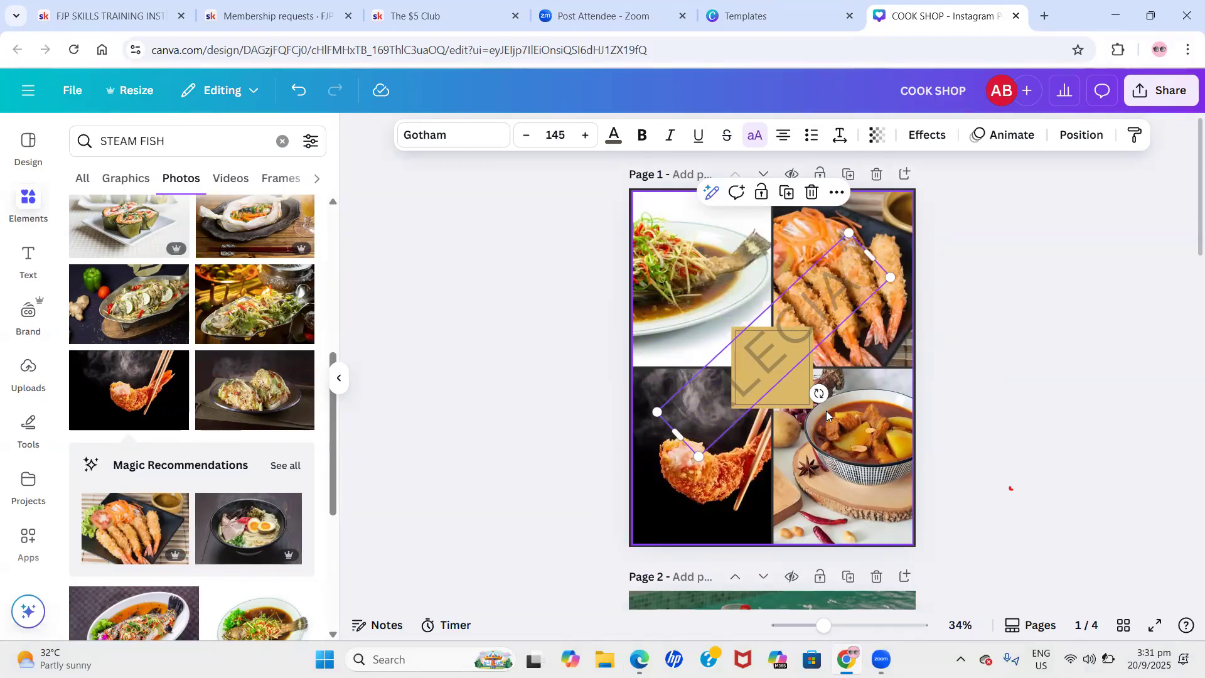
left_click_drag(712, 424, 691, 386)
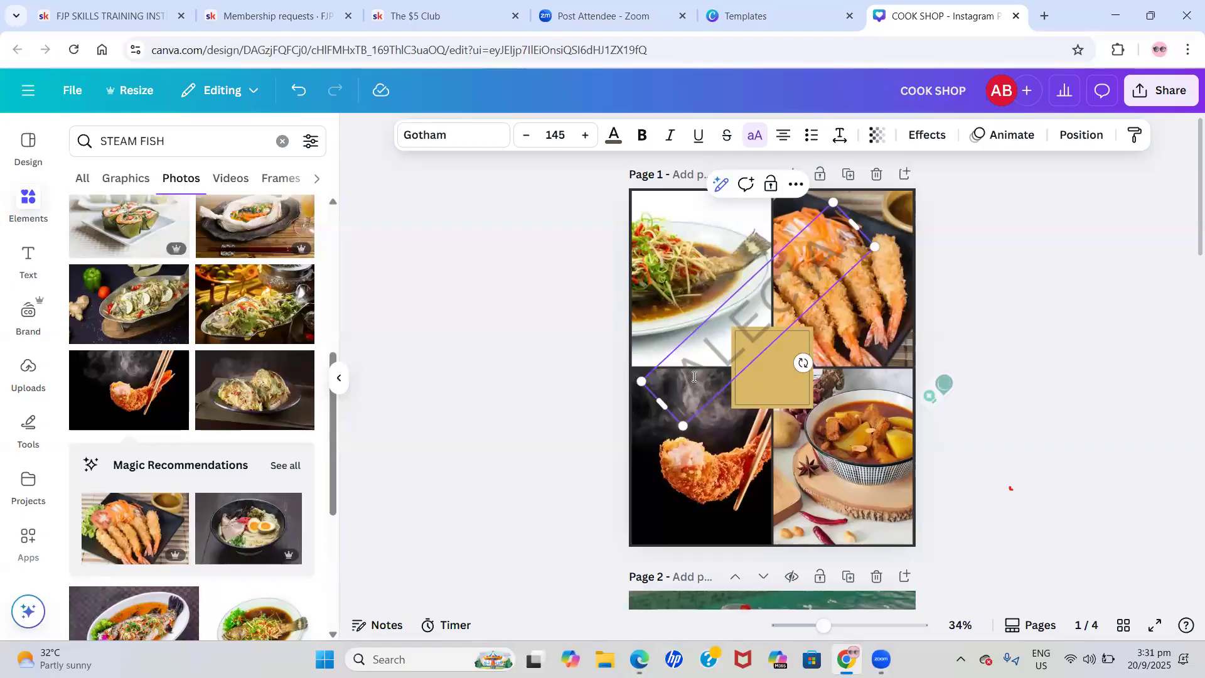
double_click(694, 377)
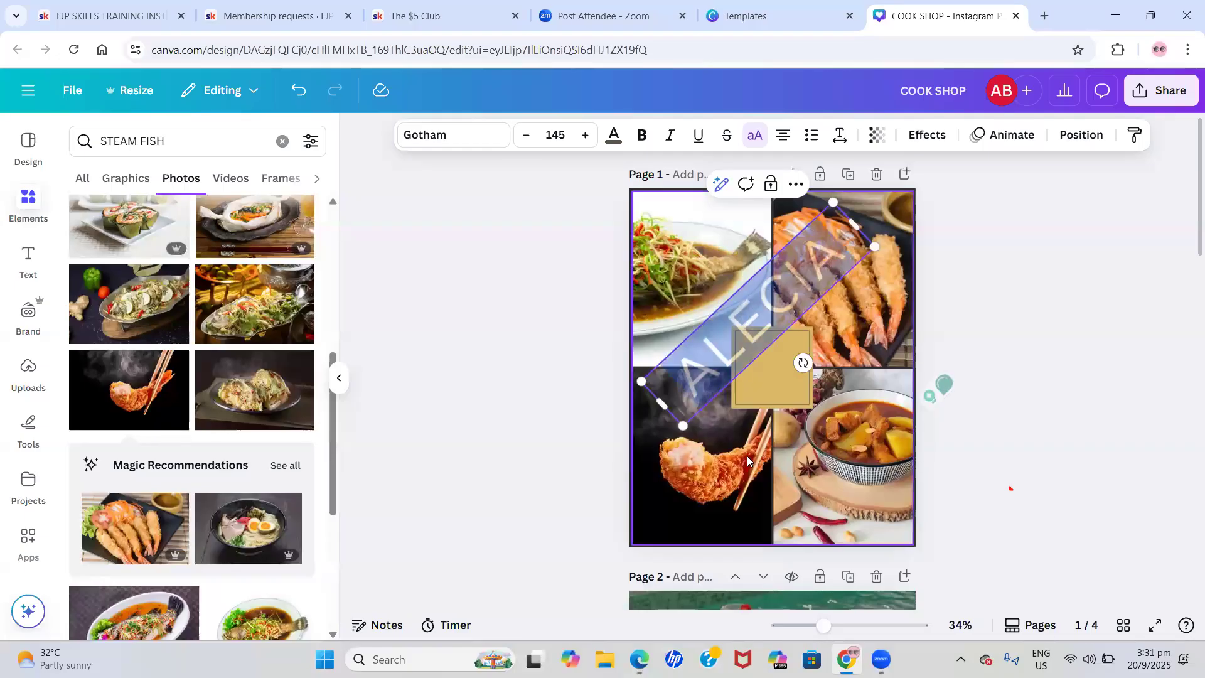
left_click(568, 365)
left_click(695, 358)
mouse_move(708, 380)
left_mouse_down()
mouse_move(731, 423)
mouse_move(697, 440)
mouse_move(808, 427)
mouse_move(709, 408)
mouse_move(778, 439)
mouse_move(690, 411)
mouse_move(737, 383)
mouse_move(728, 393)
left_mouse_up()
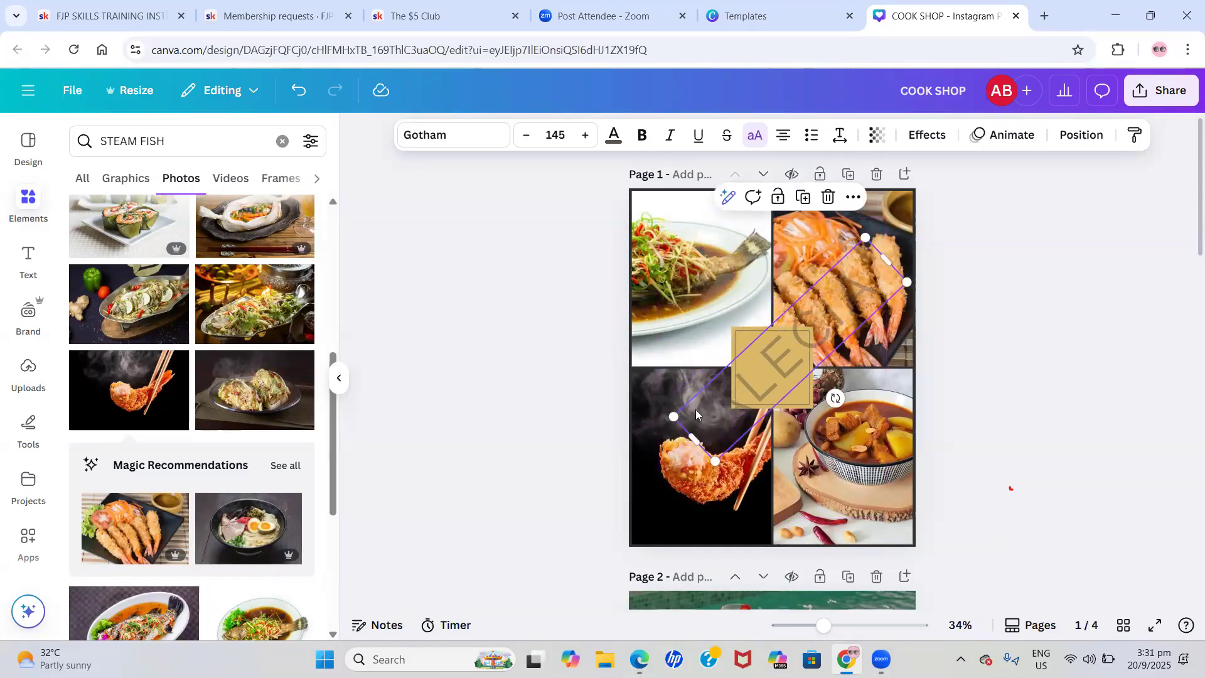
left_click_drag(714, 457, 699, 537)
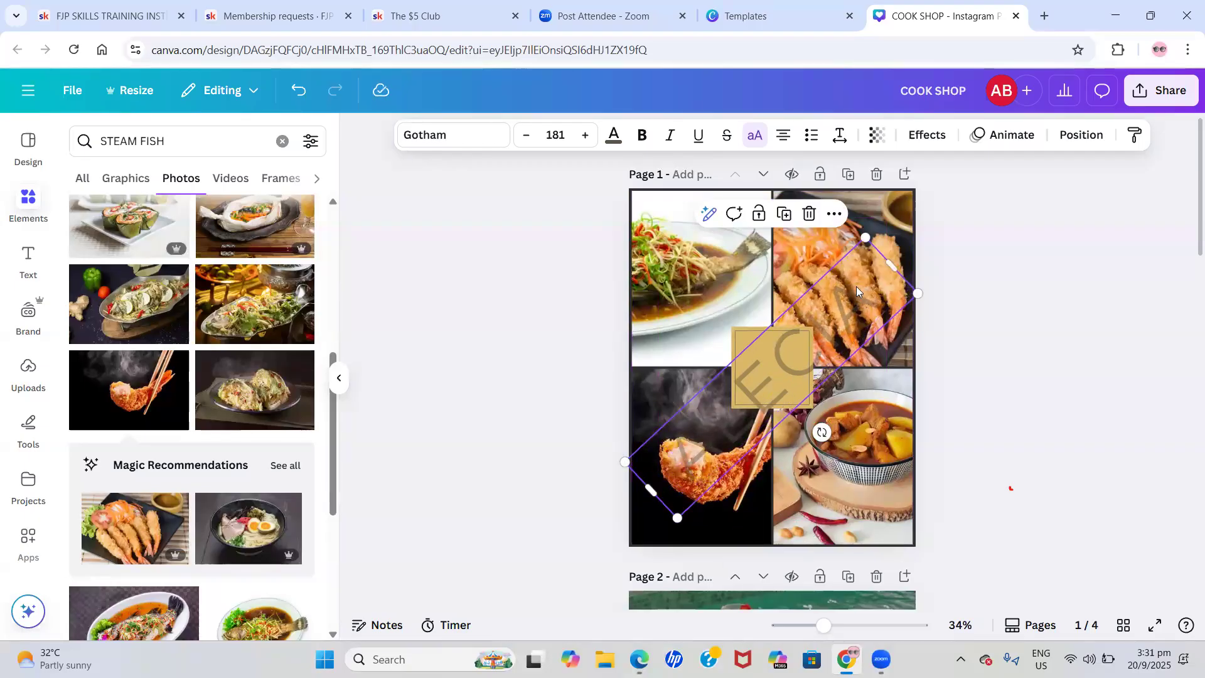
Colour the diagonal name text white and lower its transparency level to 17 as a watermark
left_click(613, 135)
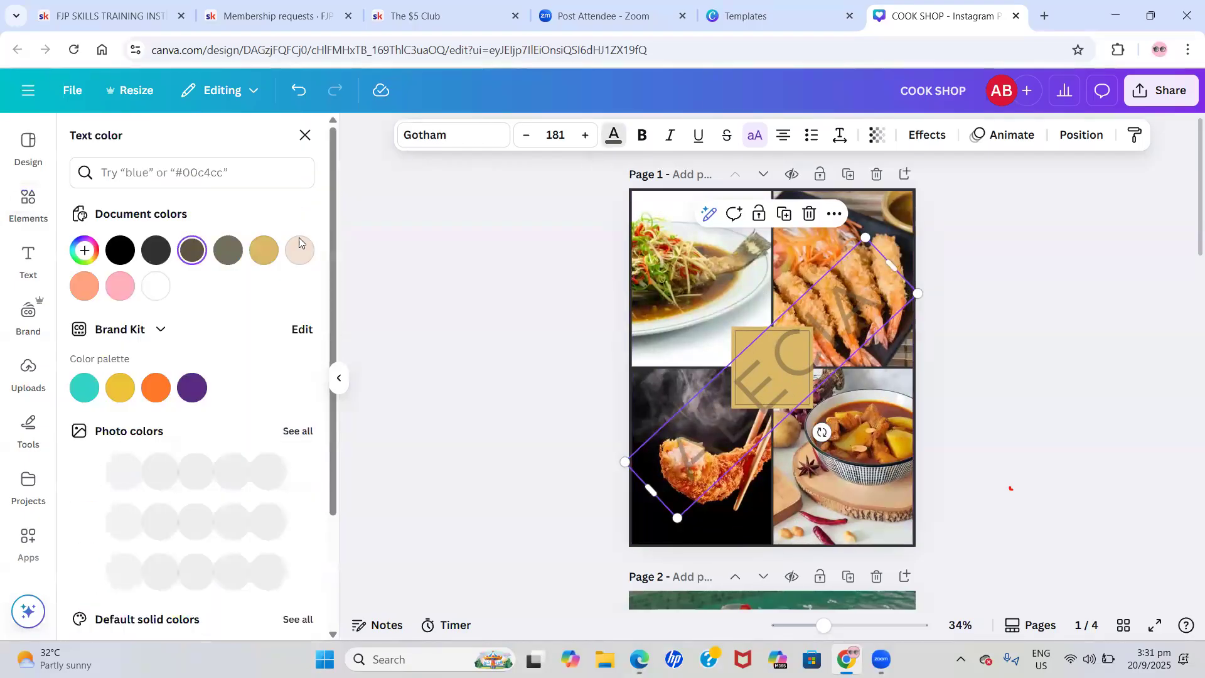
left_click(158, 288)
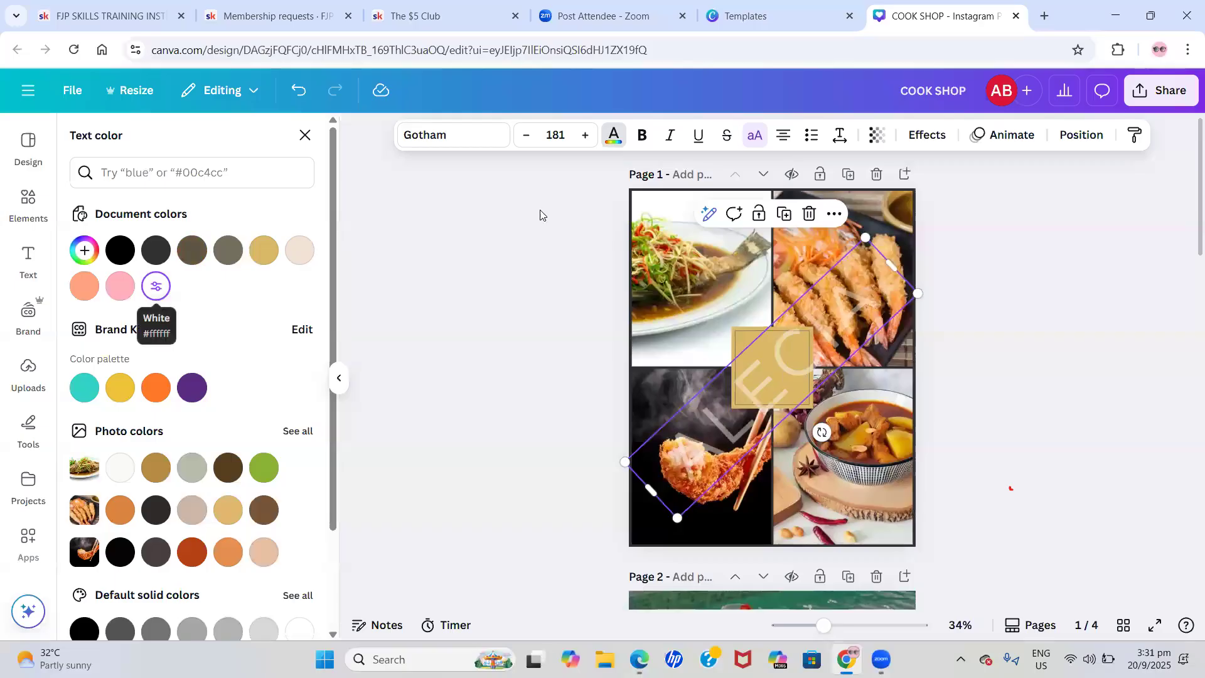
left_click(875, 137)
mouse_move(844, 199)
left_mouse_down()
mouse_move(809, 202)
mouse_move(820, 203)
left_mouse_up()
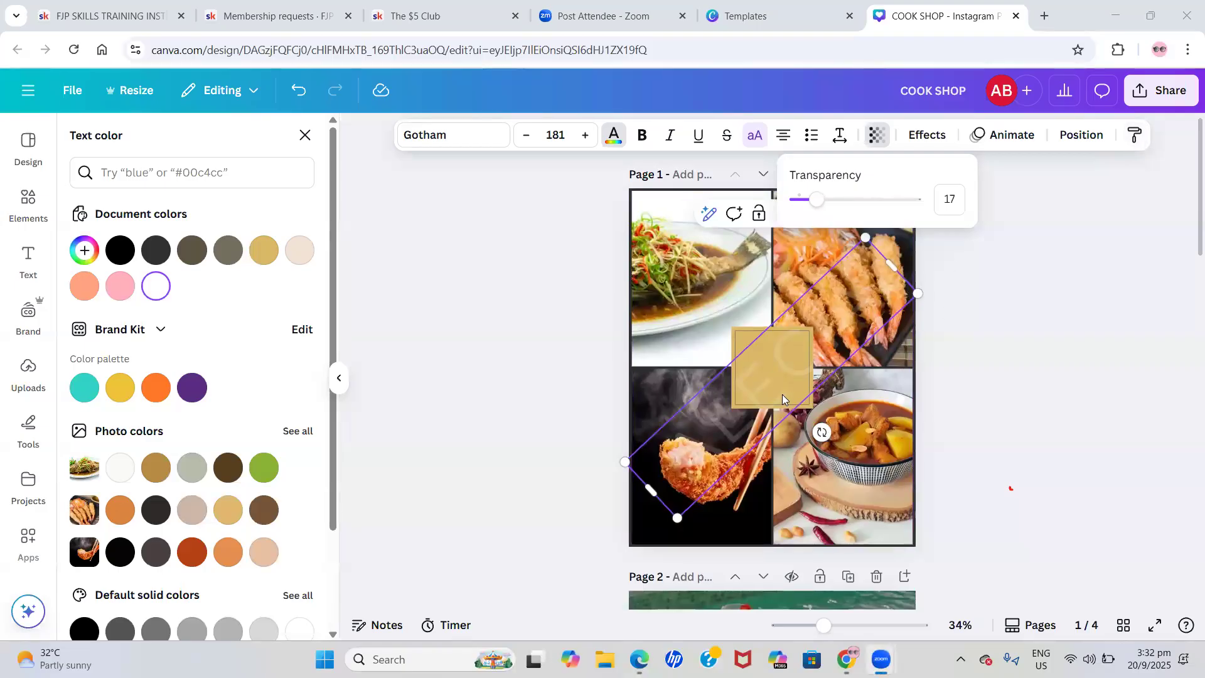
Undo the watermark changes to the name text, including its transparency, colour, position, rotation and enlargement
left_click(298, 95)
left_click(298, 95)
left_click(297, 94)
left_click(297, 94)
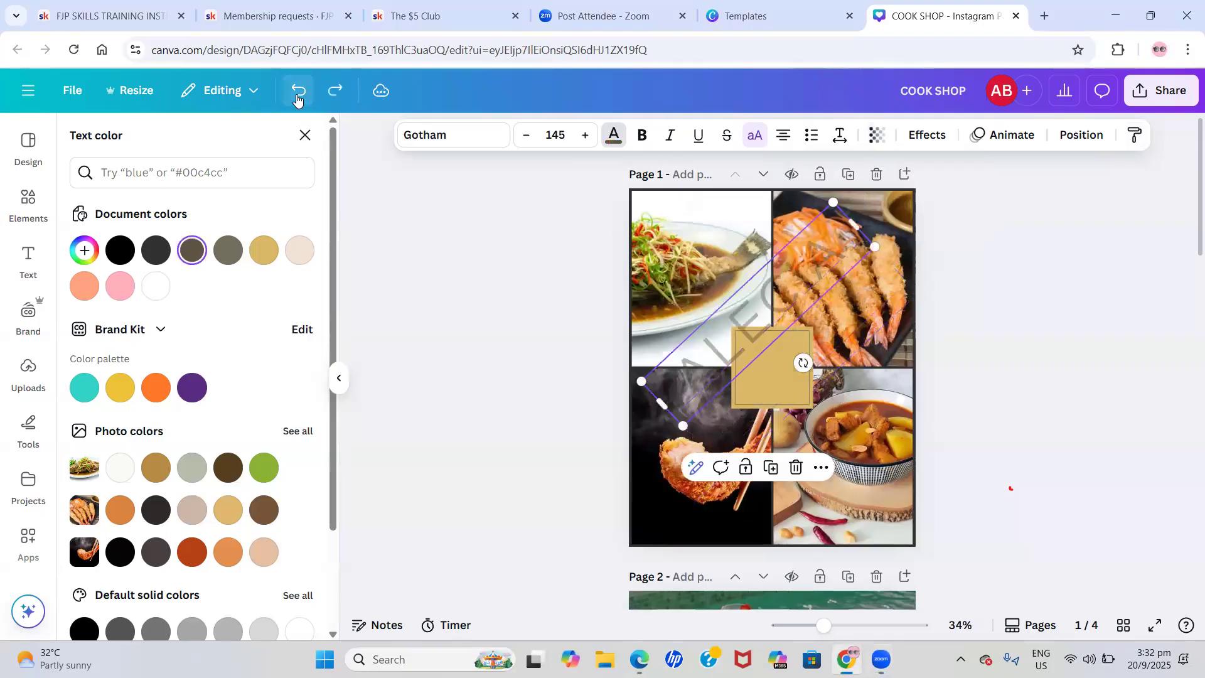
left_click(298, 94)
left_click(298, 95)
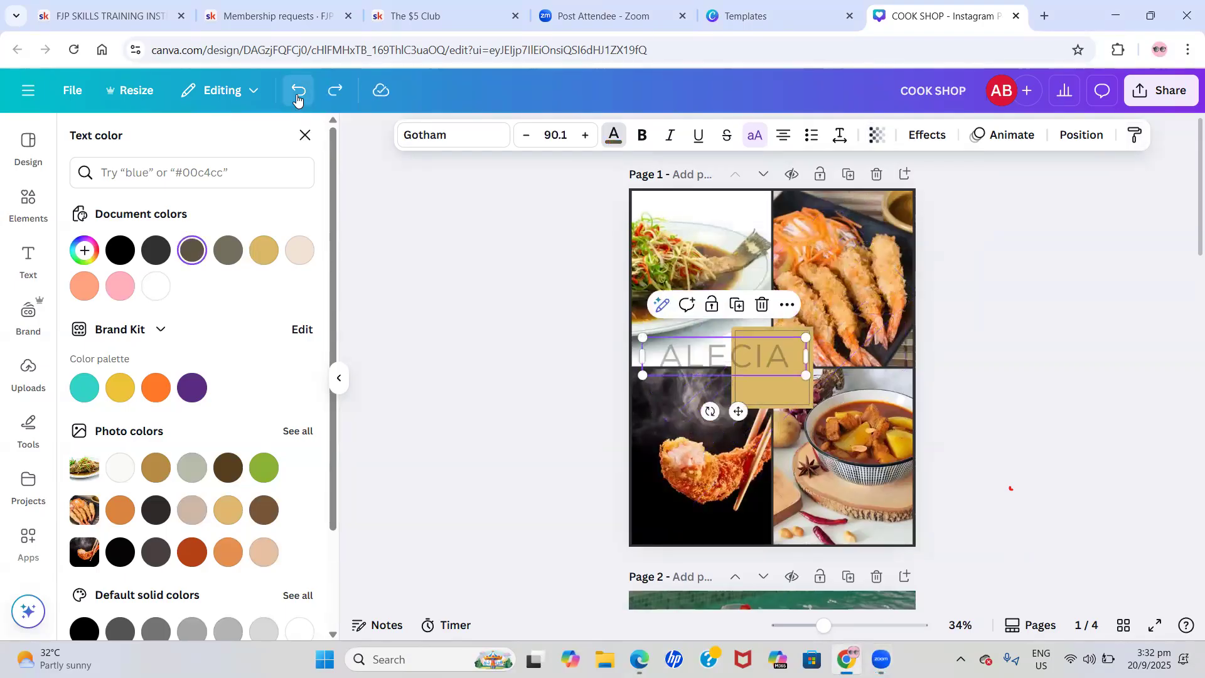
left_click(298, 94)
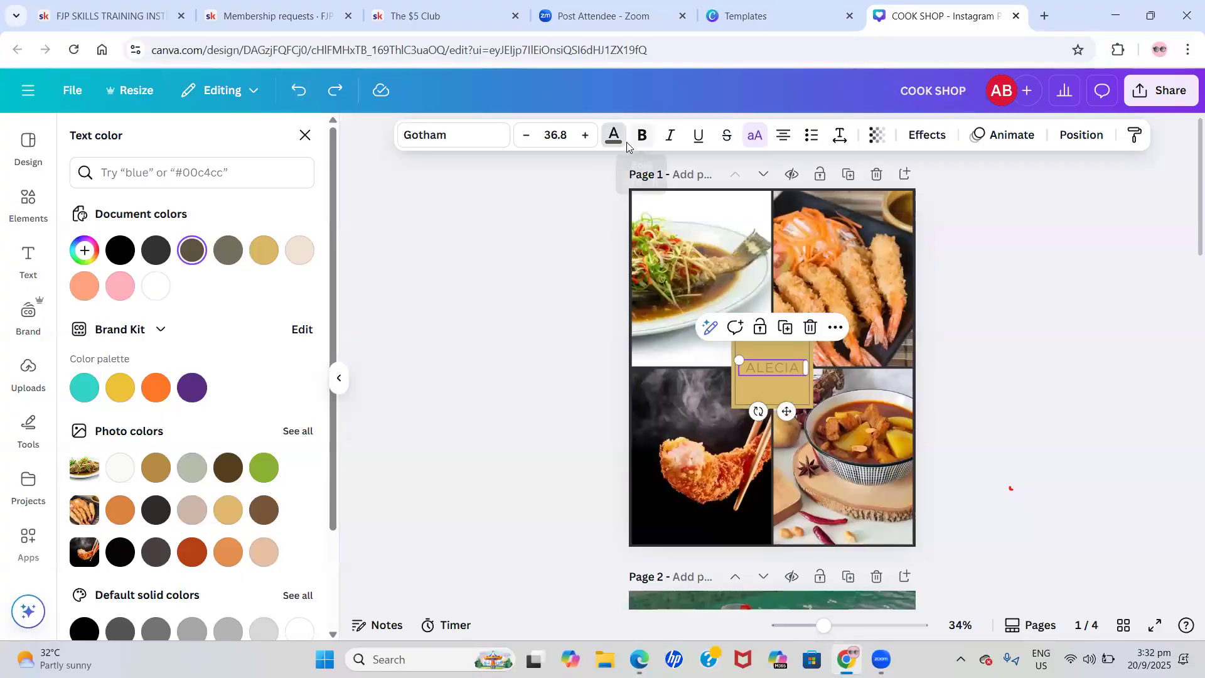
Set the central box's name text colour to black, browse the text animations such as Spread, and deselect the text
left_click(121, 253)
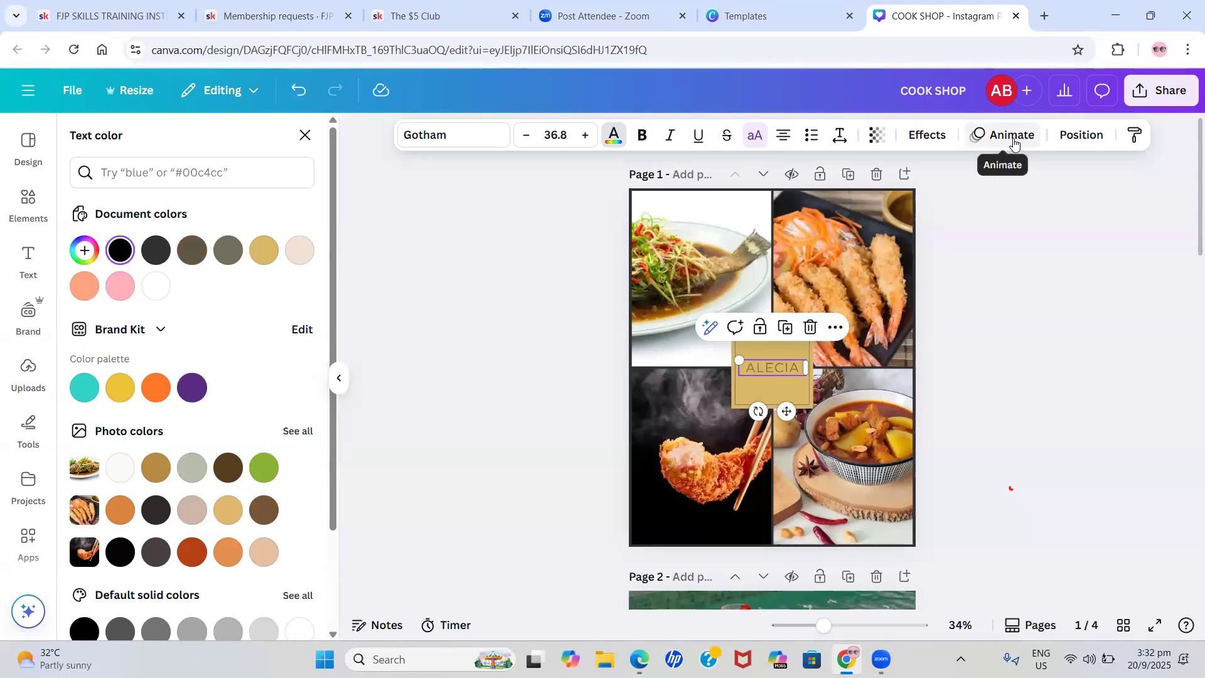
left_click(1013, 140)
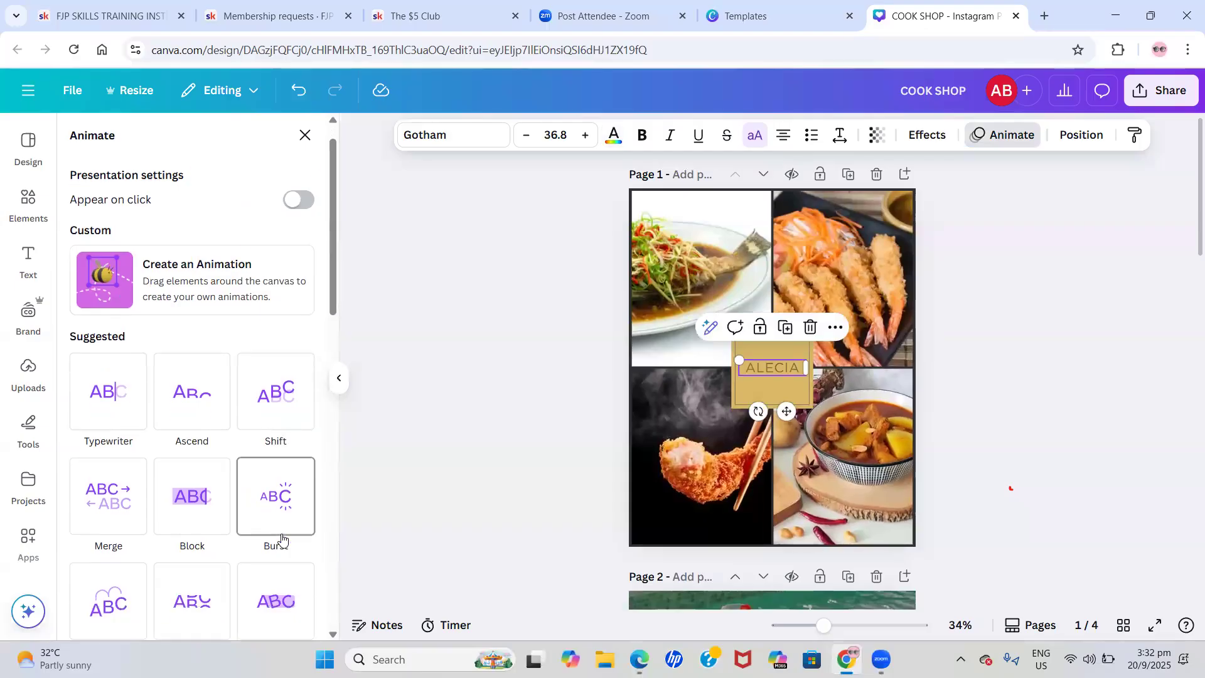
scroll(282, 533, "down", 2)
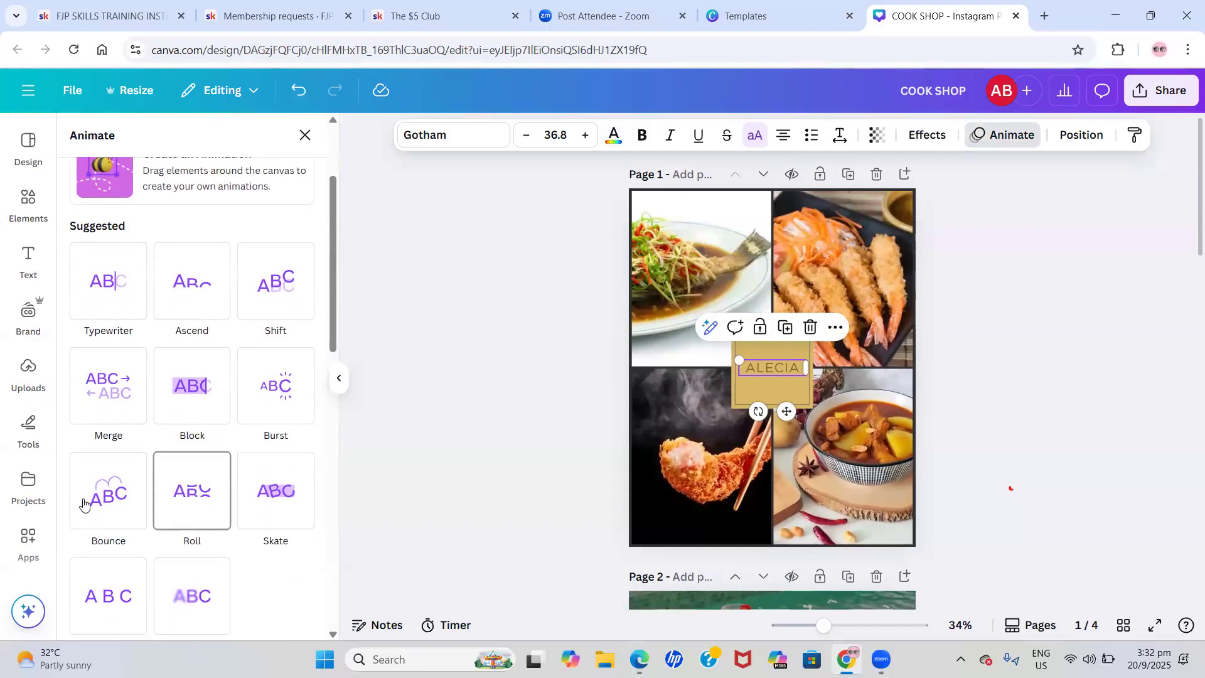
scroll(90, 502, "down", 2)
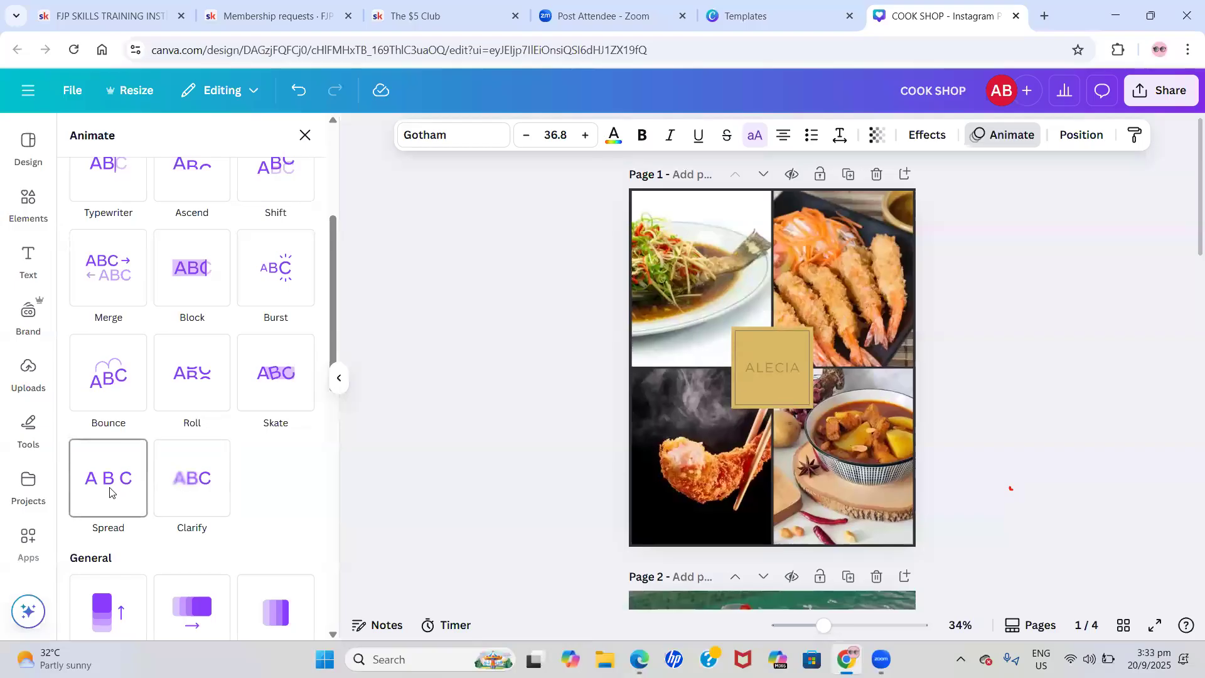
left_click(430, 378)
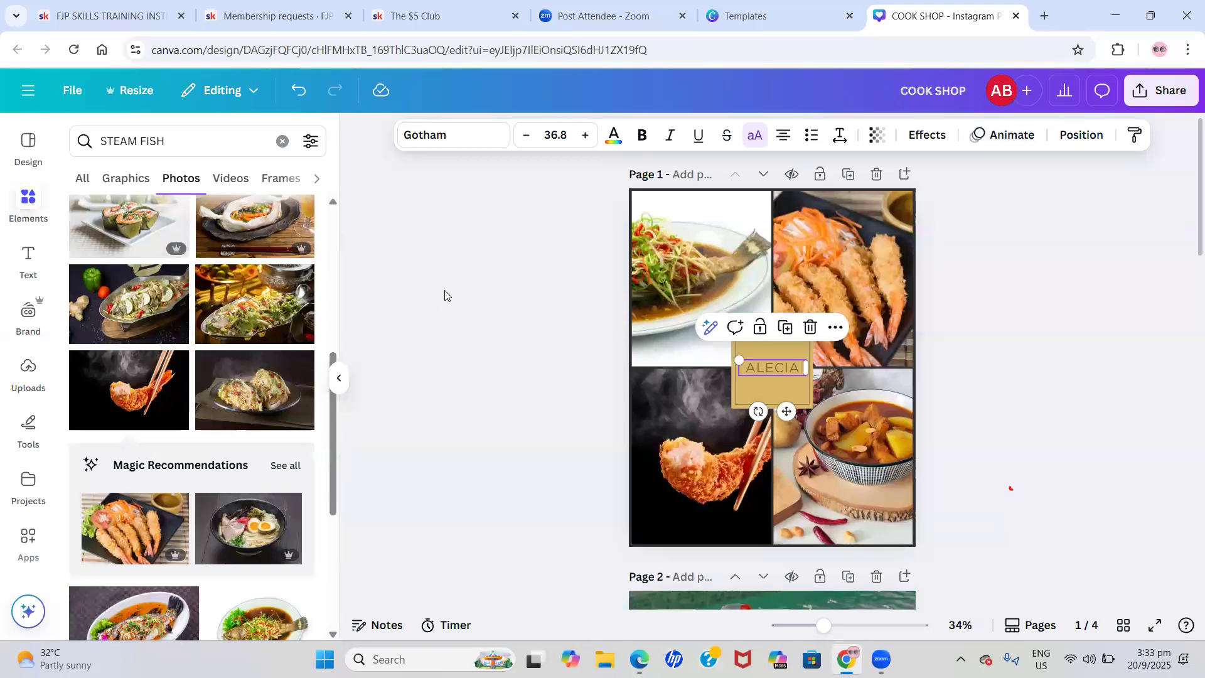
left_click(463, 255)
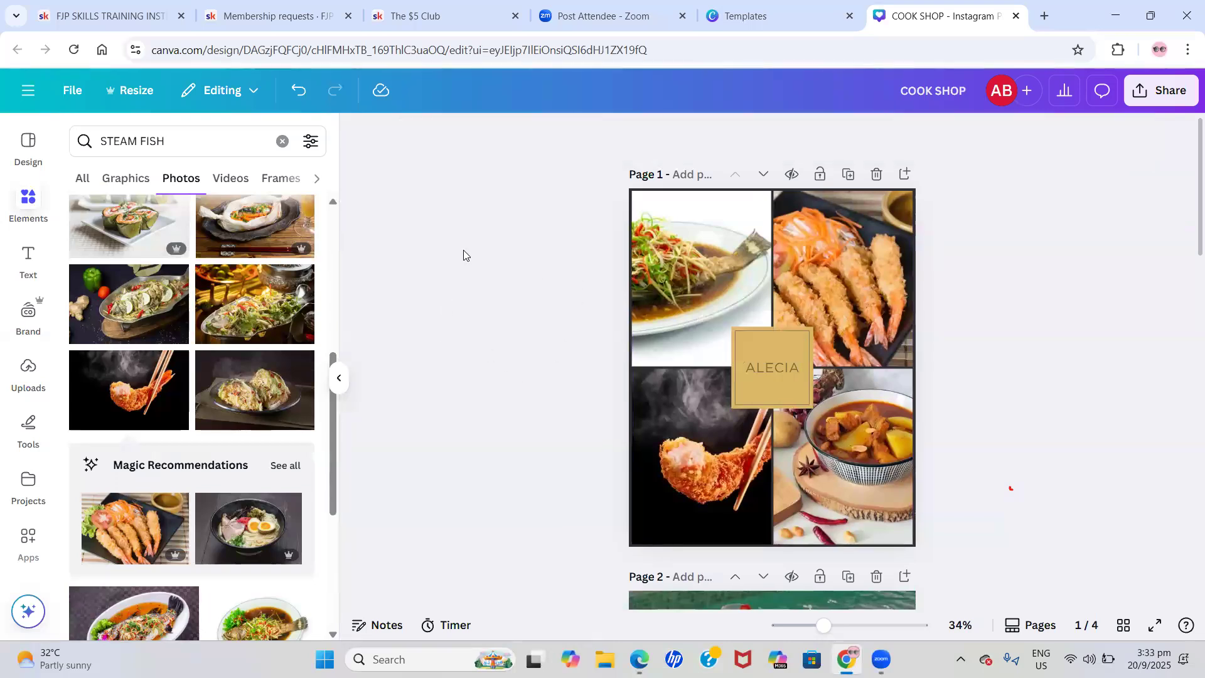
View the original Photo Collage Instagram Post template's page and return to the COOK SHOP design
left_click(751, 20)
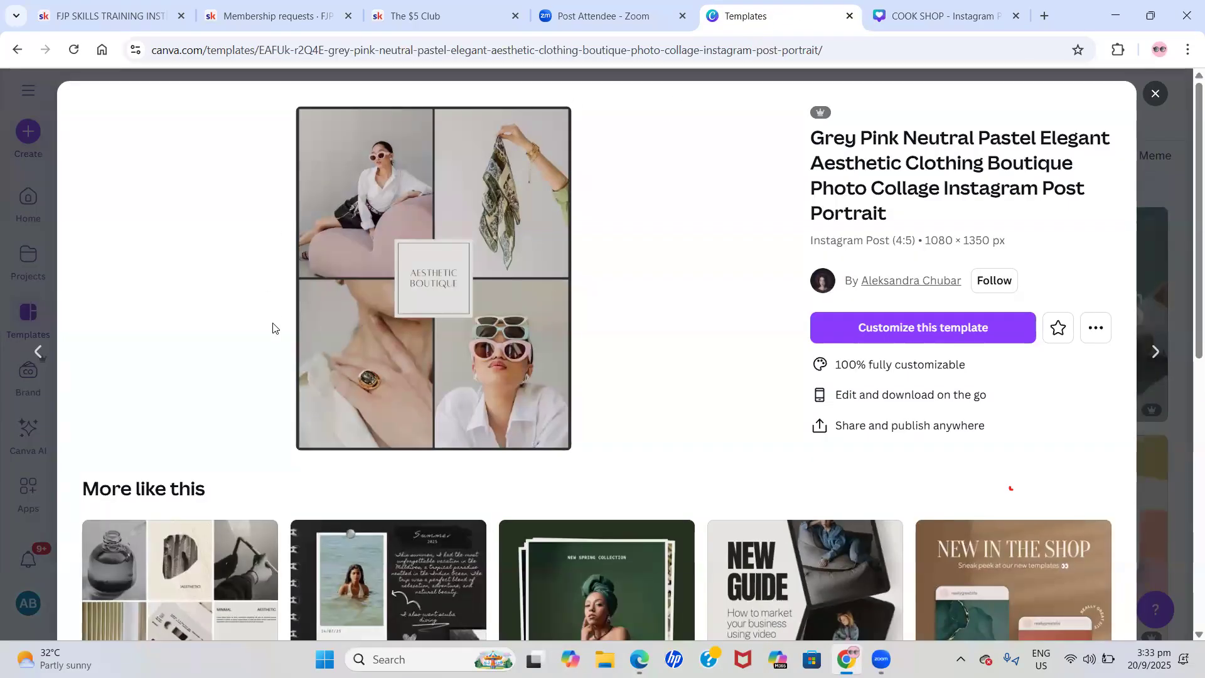
key("ctrl+Tab")
left_click(783, 3)
left_click(941, 16)
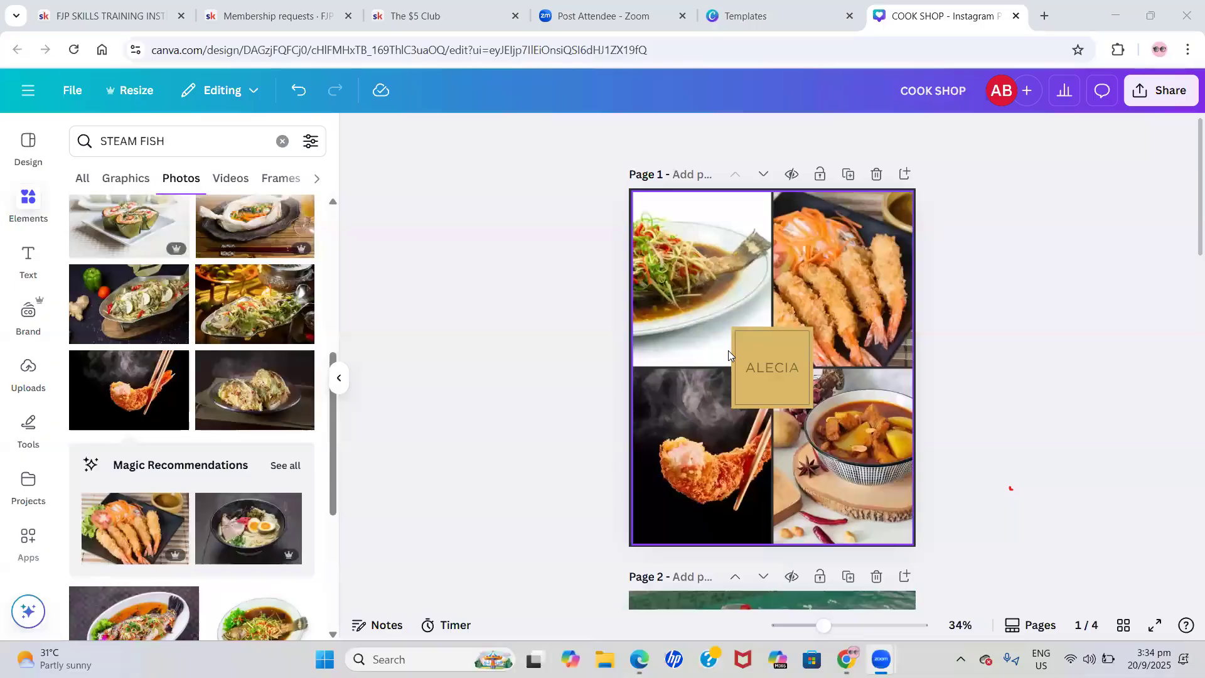
Lower the transparency level of page 2's beach background photo to 19
scroll(728, 350, "down", 5)
scroll(725, 332, "down", 2)
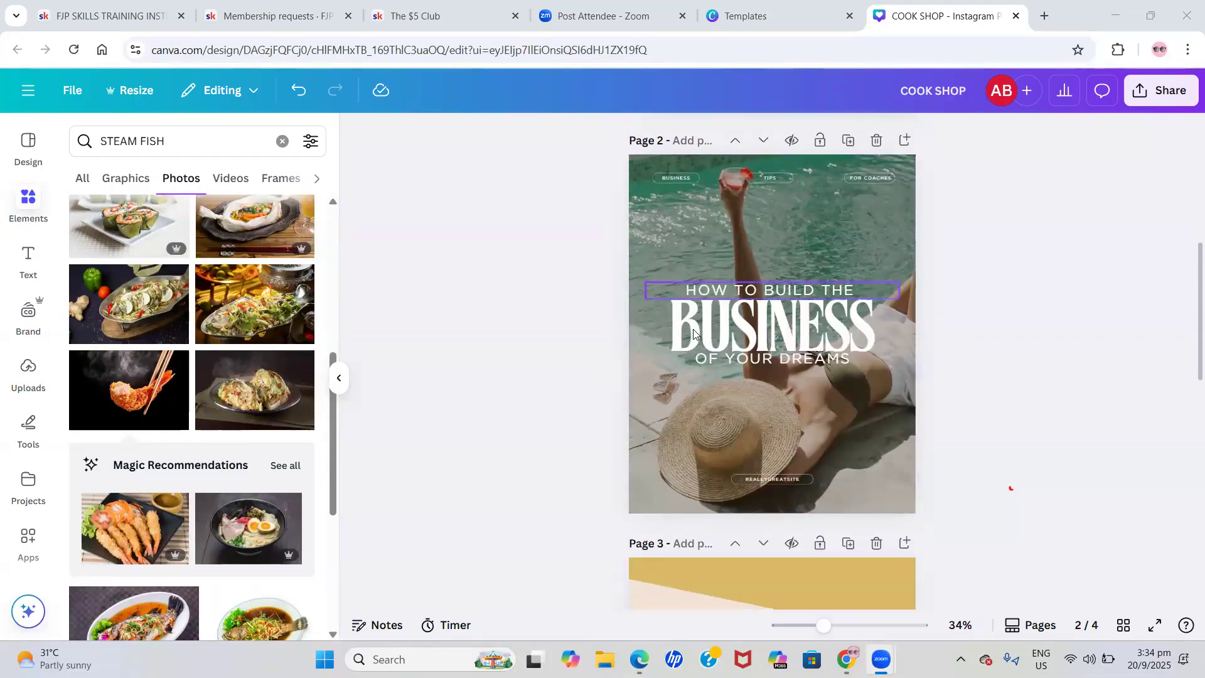
left_click(761, 338)
left_click(761, 338)
left_click(705, 205)
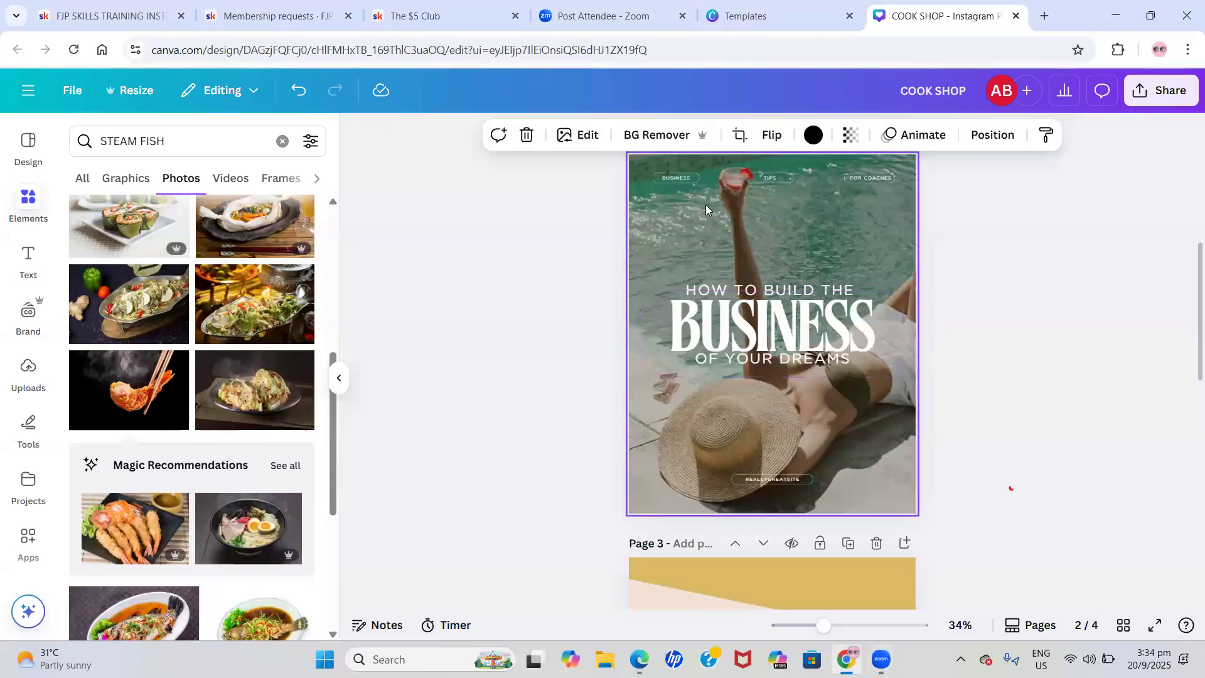
left_click(849, 135)
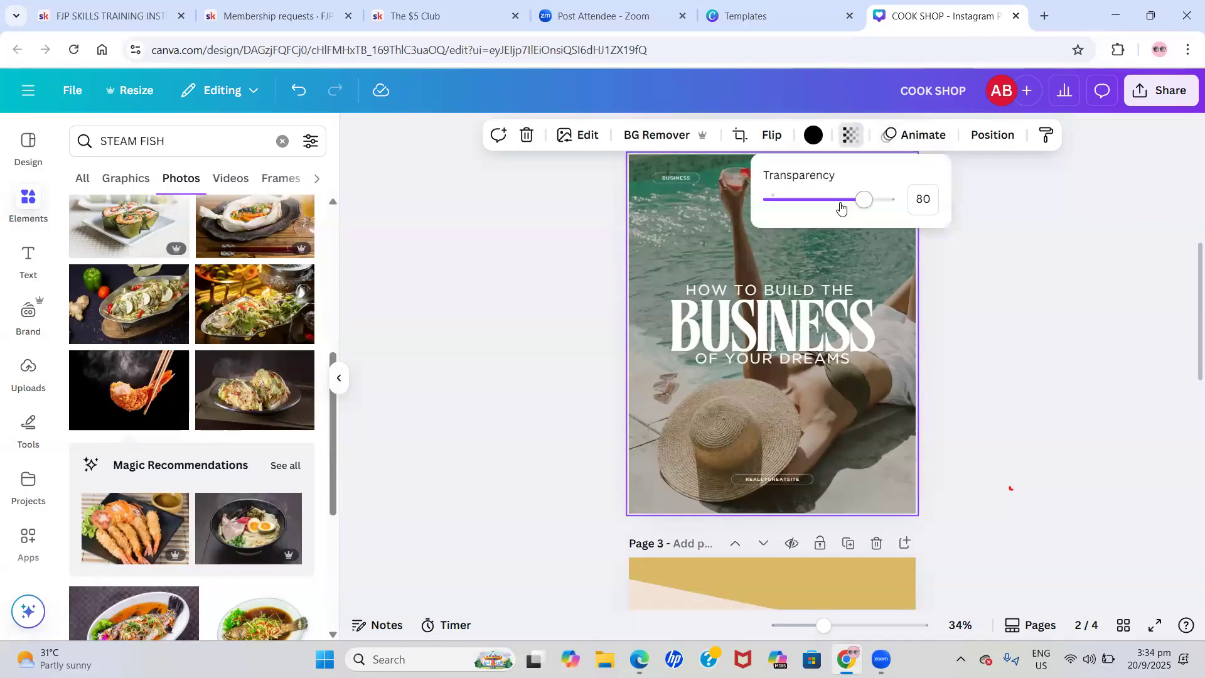
left_click_drag(841, 208, 793, 202)
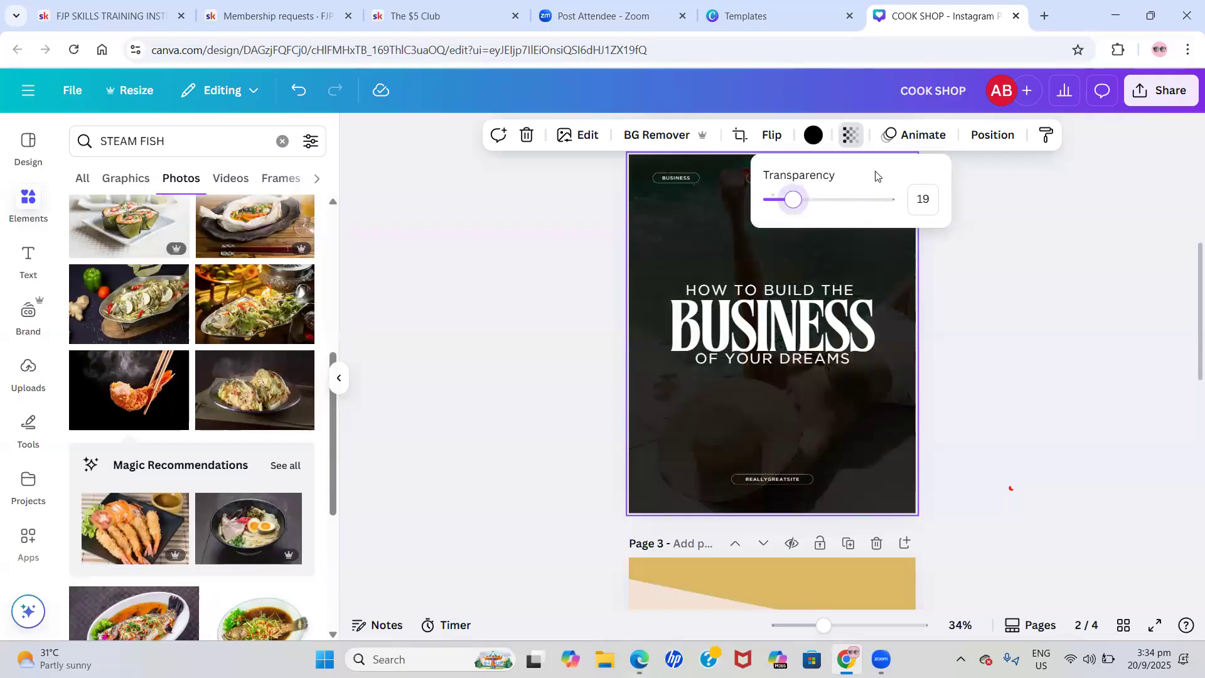
Compare transparency levels such as 91, 35, 94 and 43 on page 2's beach photo, and finish at 82
scroll(814, 318, "up", 2)
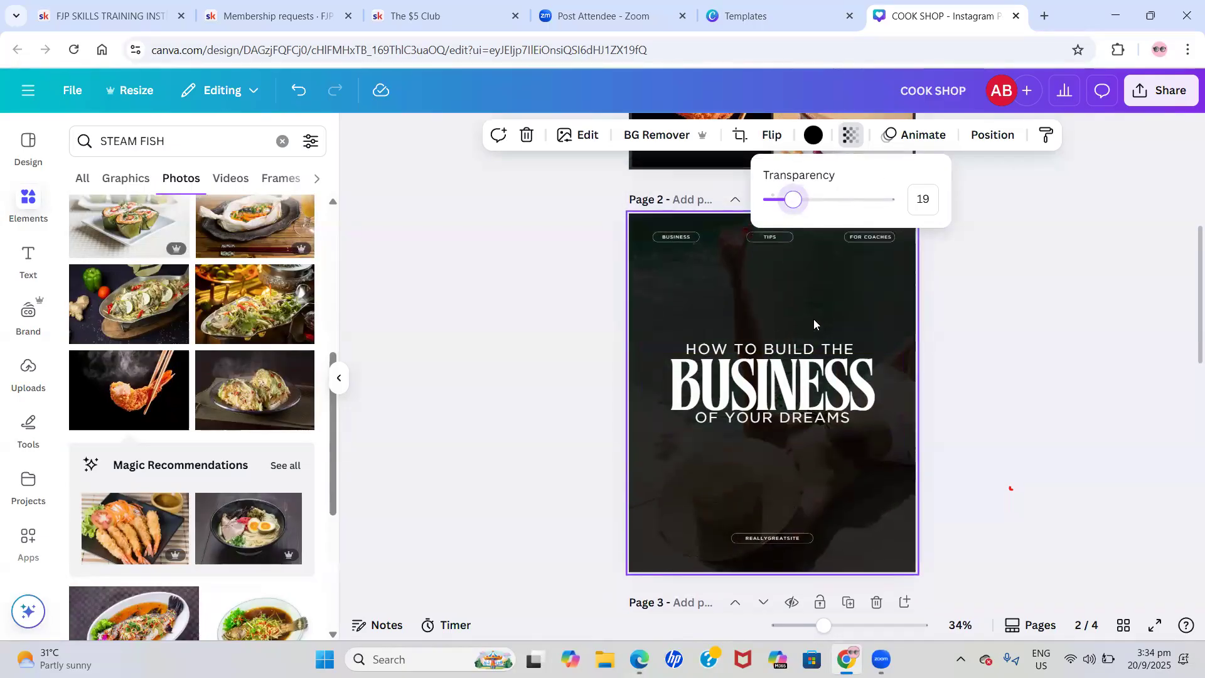
left_click(813, 200)
left_click(832, 200)
left_click(852, 200)
left_click(879, 200)
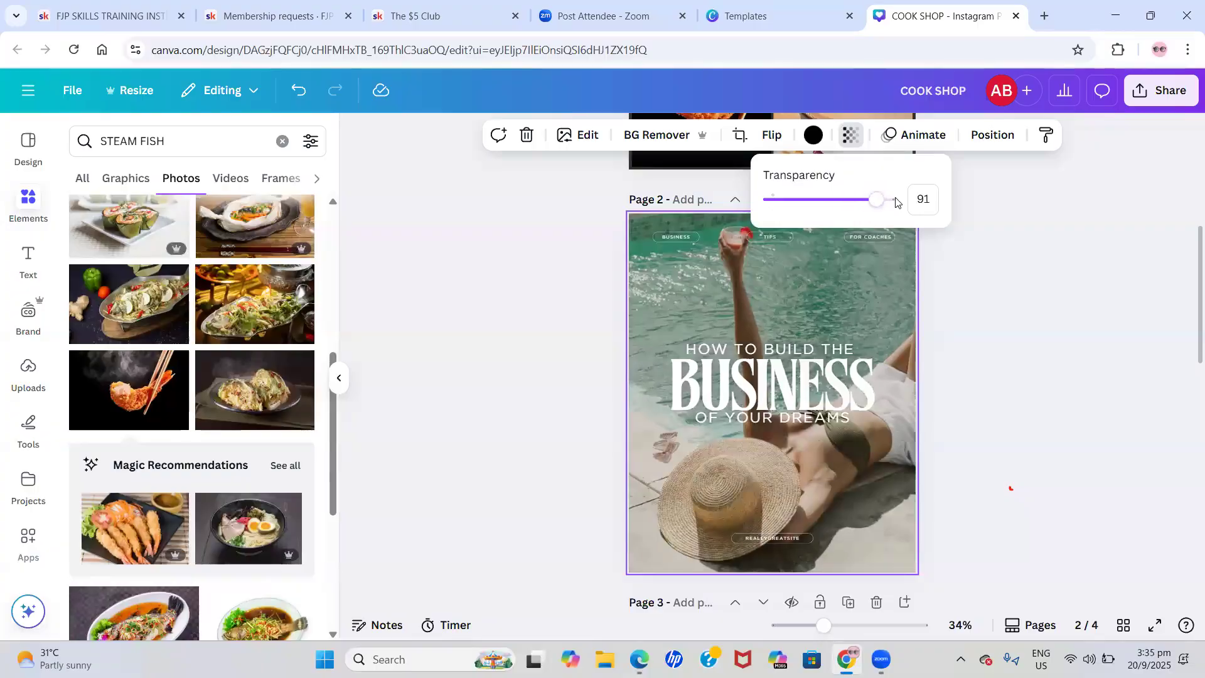
left_click(835, 201)
left_click_drag(835, 200, 812, 201)
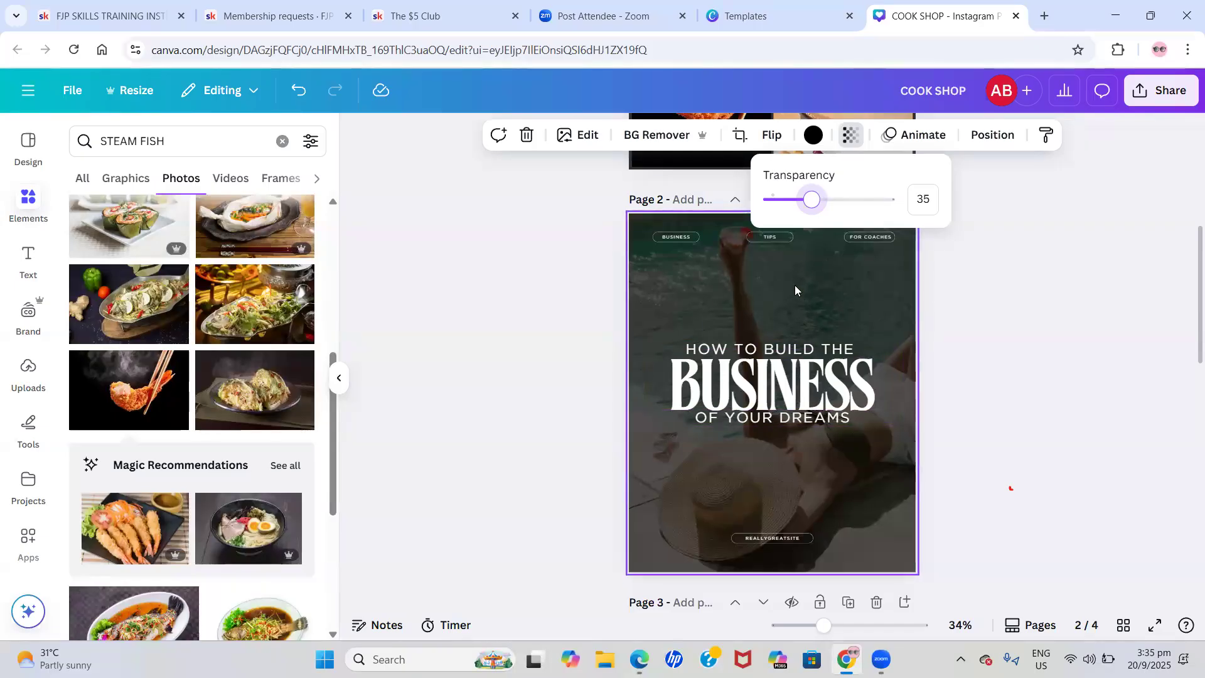
left_click(881, 200)
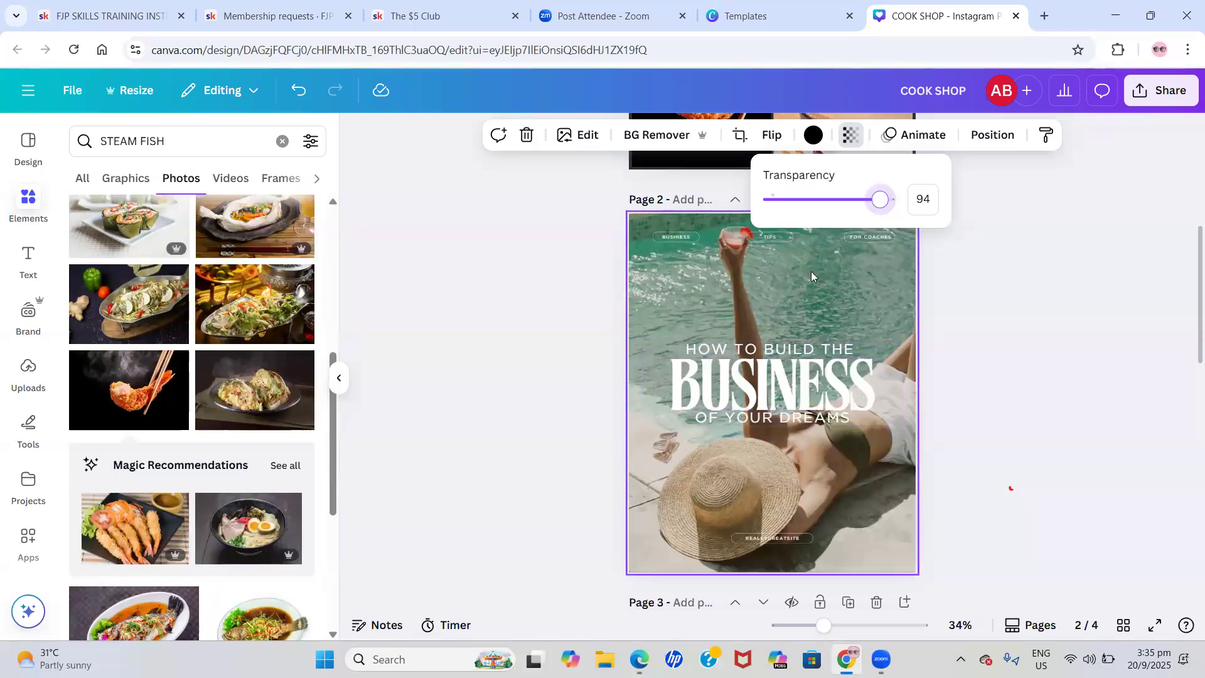
left_click(820, 200)
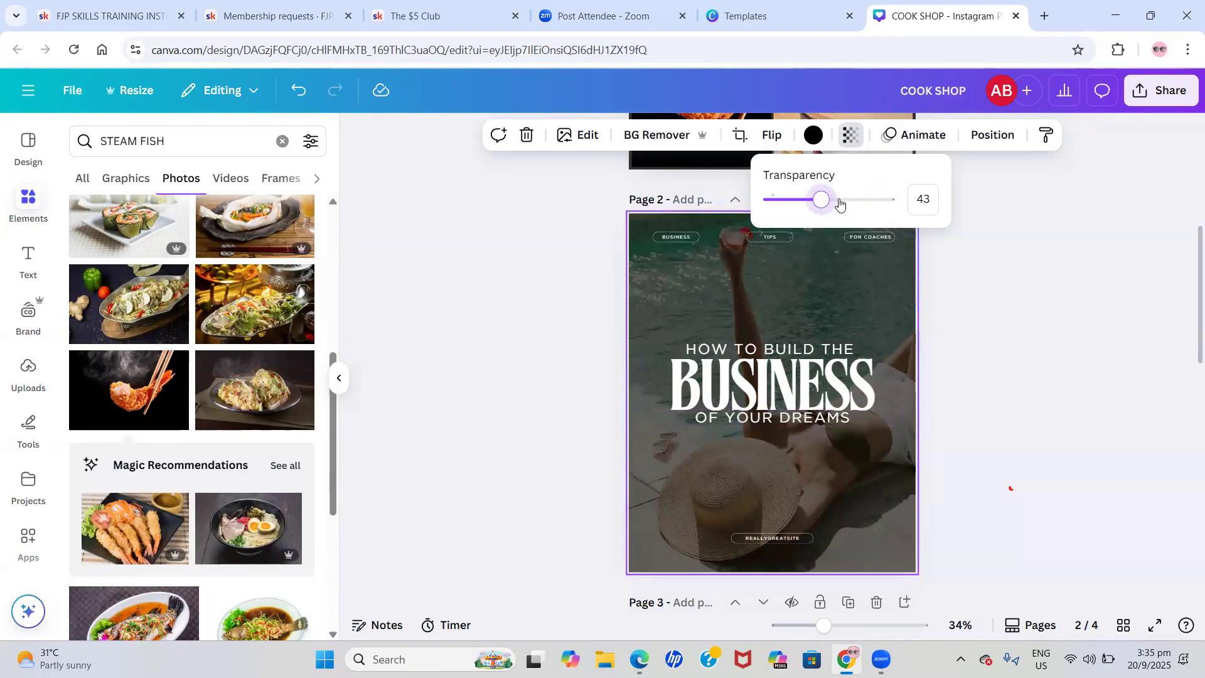
left_click_drag(824, 200, 839, 200)
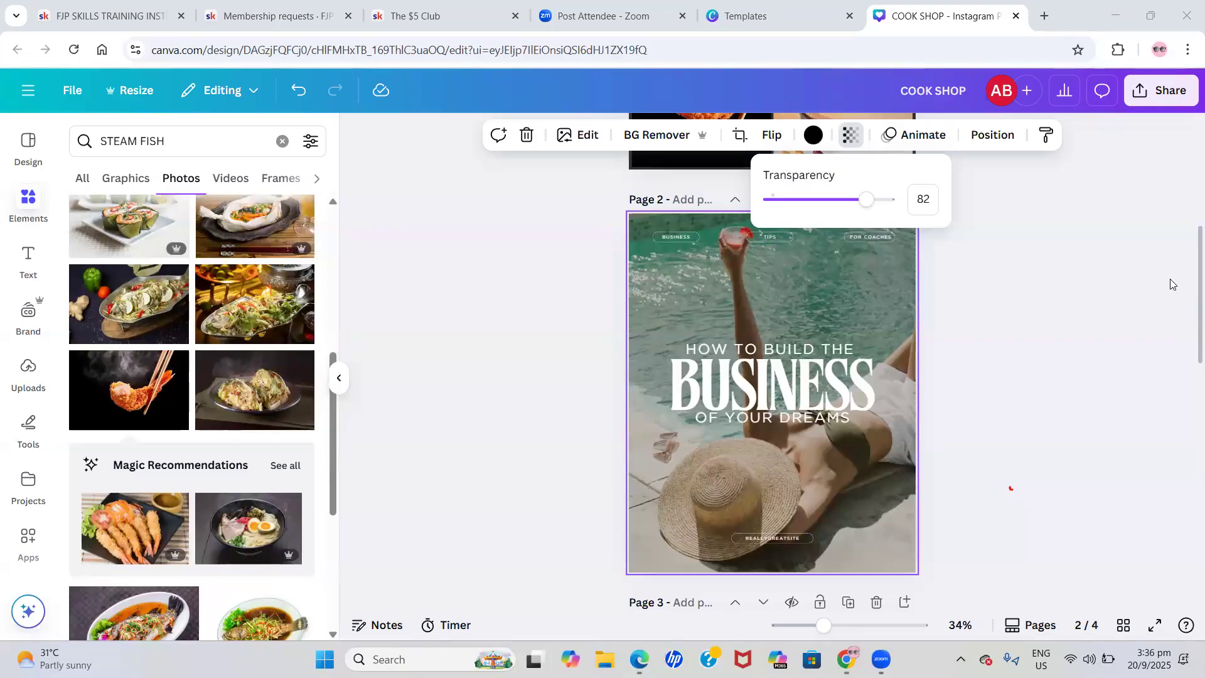
Look through the design's pages, from page 3 back to the collage on page 1 and on to blank page 4
scroll(642, 346, "down", 5)
scroll(643, 346, "down", 2)
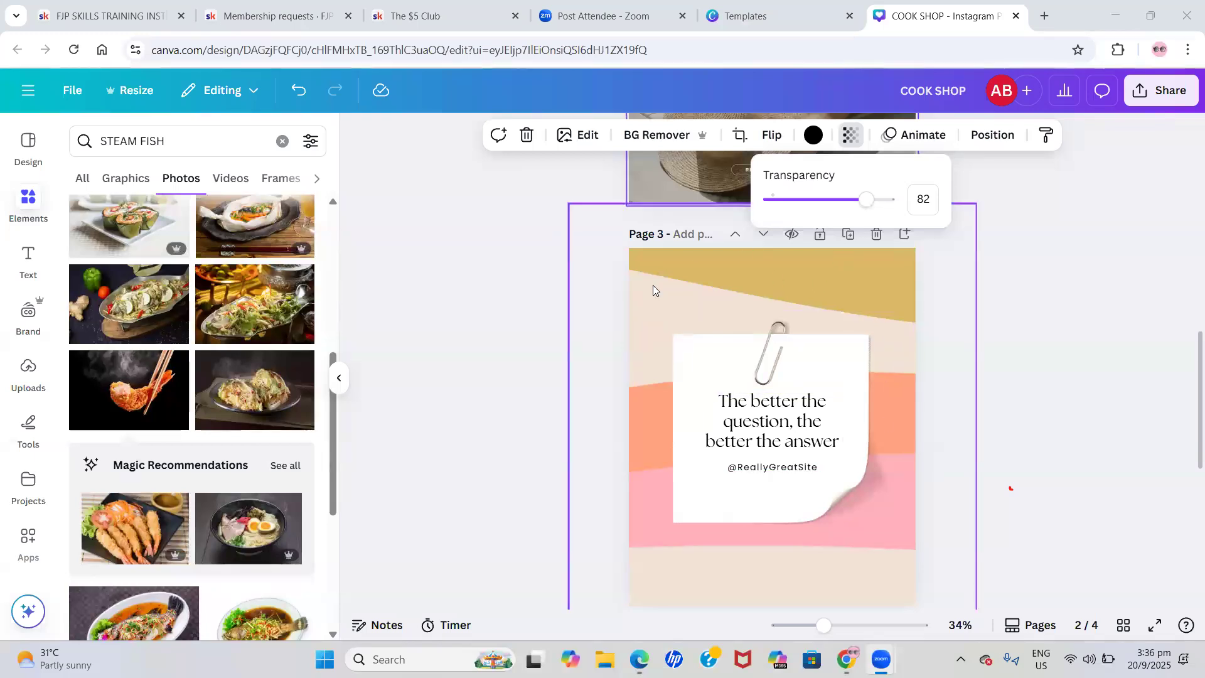
scroll(652, 285, "up", 10)
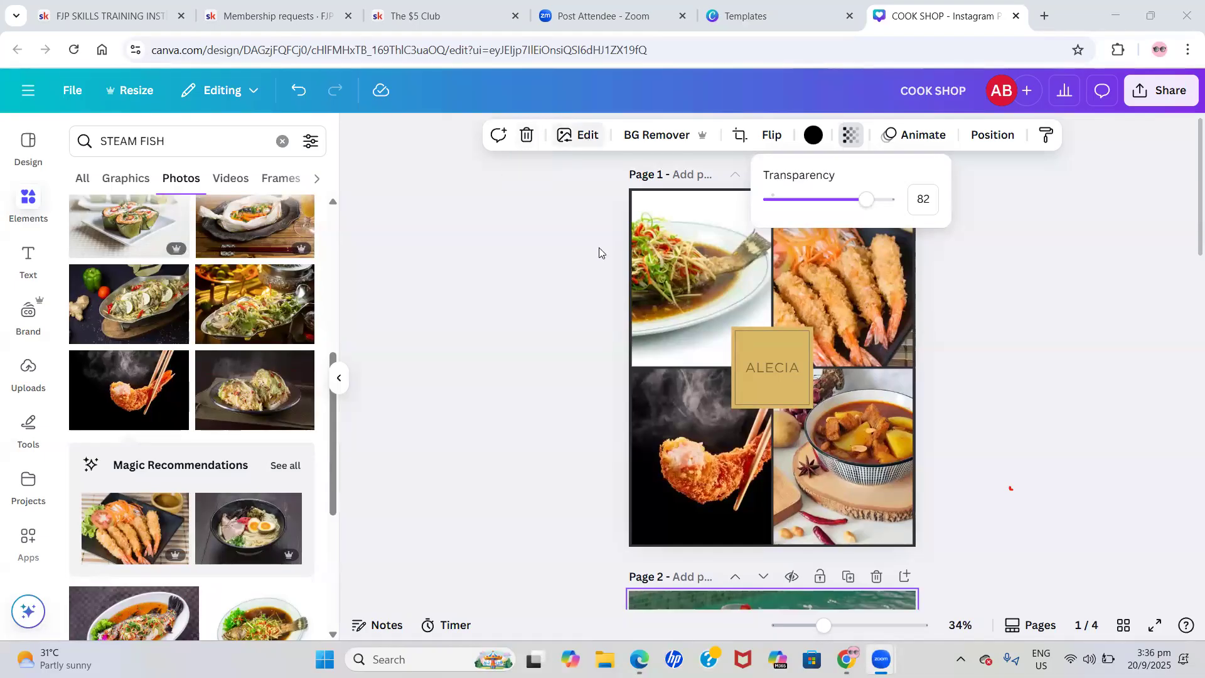
scroll(603, 263, "down", 15)
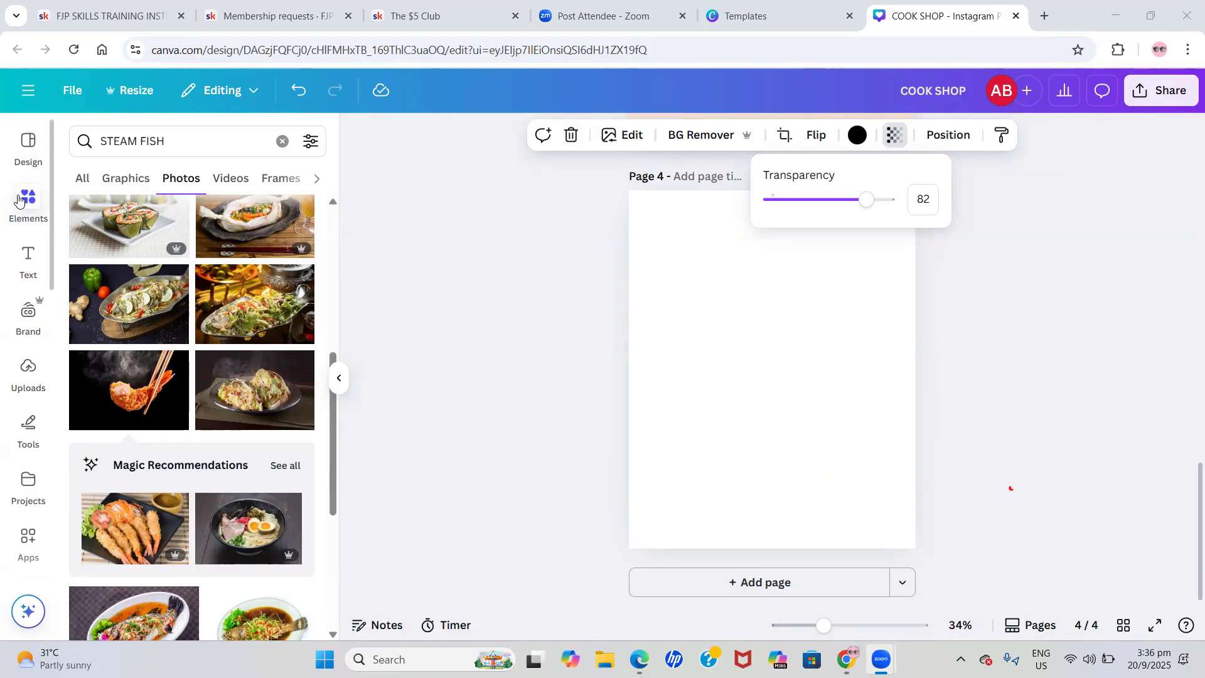
Browse the text styles and ready-made font combinations available for the design
left_click(27, 278)
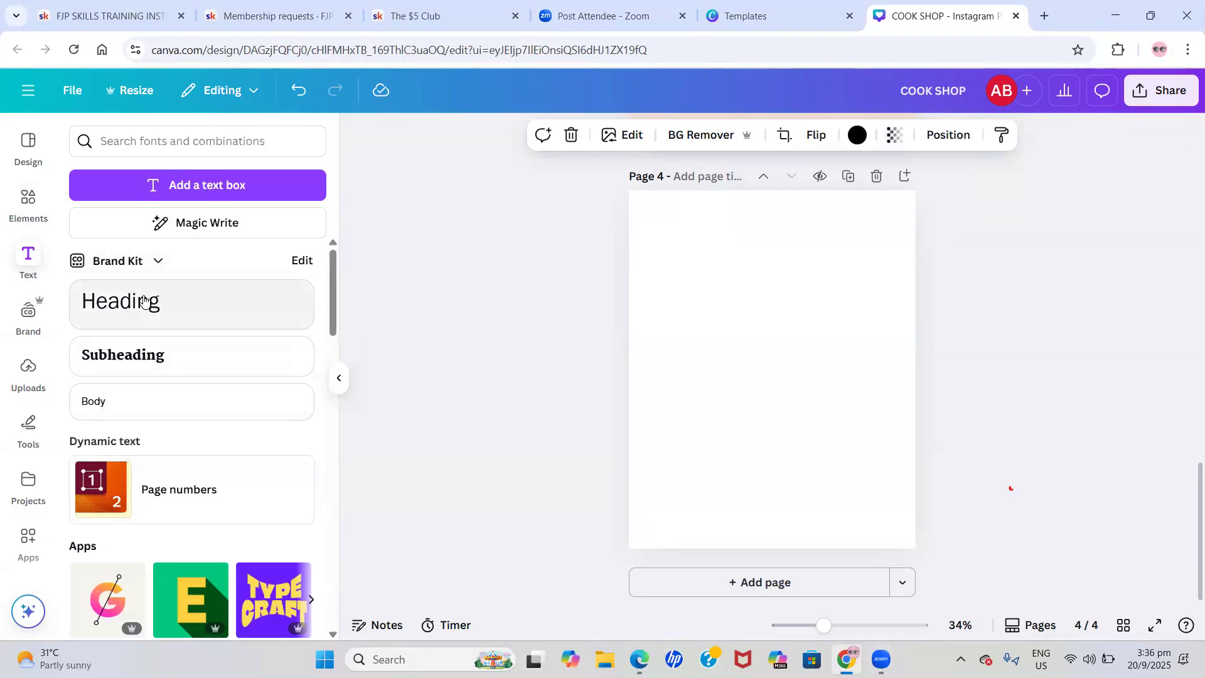
scroll(143, 300, "down", 6)
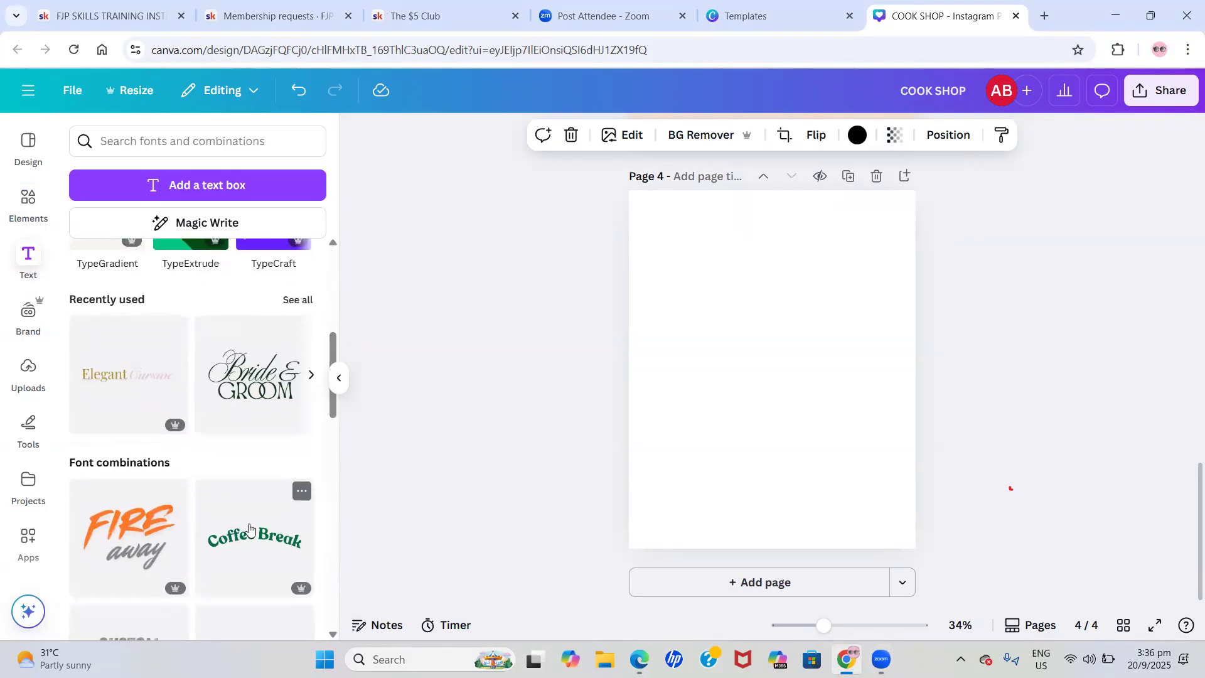
scroll(249, 528, "down", 1)
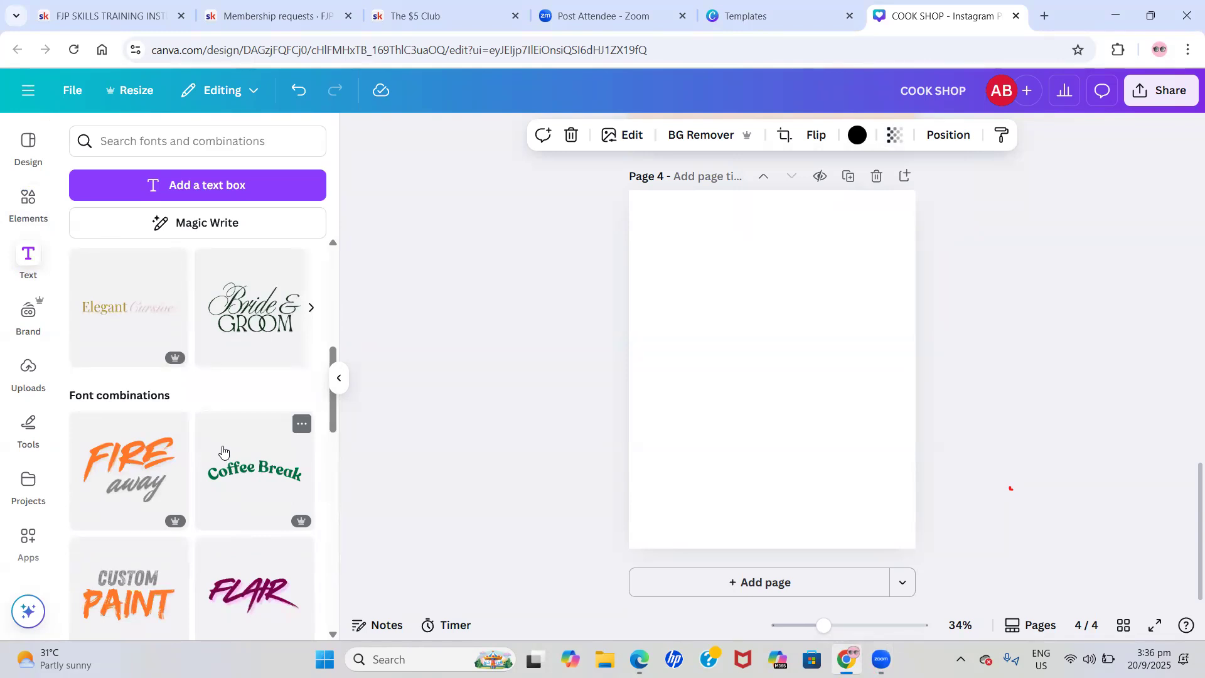
scroll(222, 451, "down", 1)
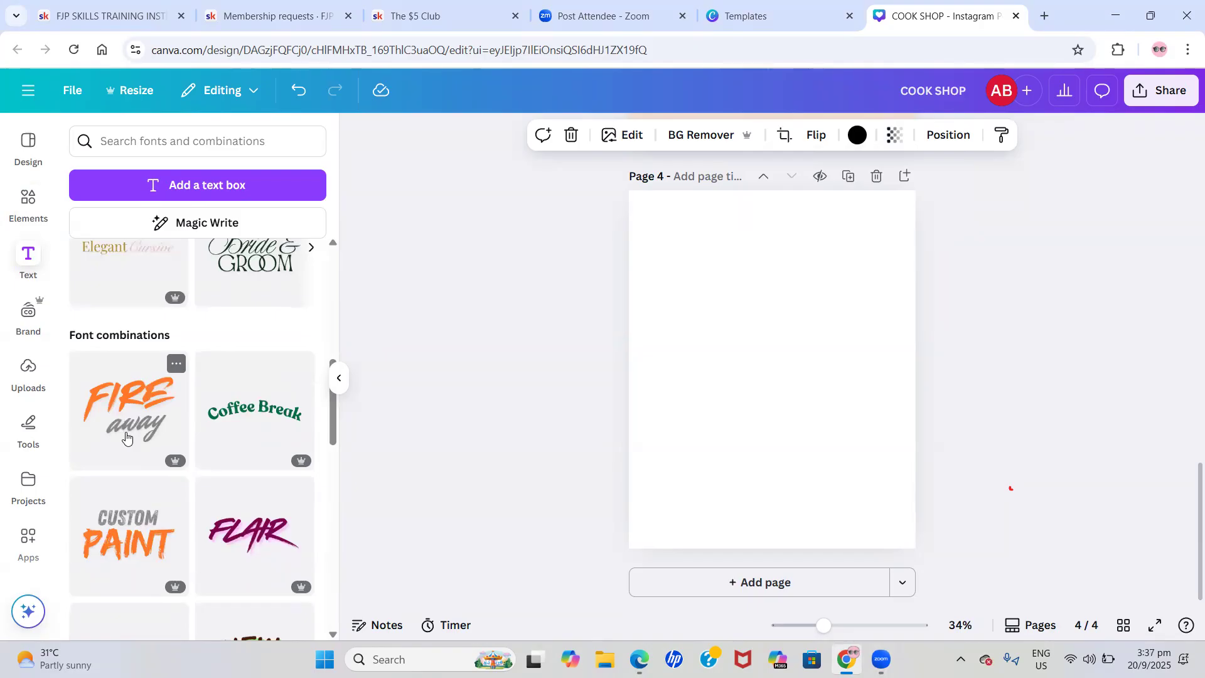
scroll(126, 436, "down", 2)
scroll(201, 513, "down", 1)
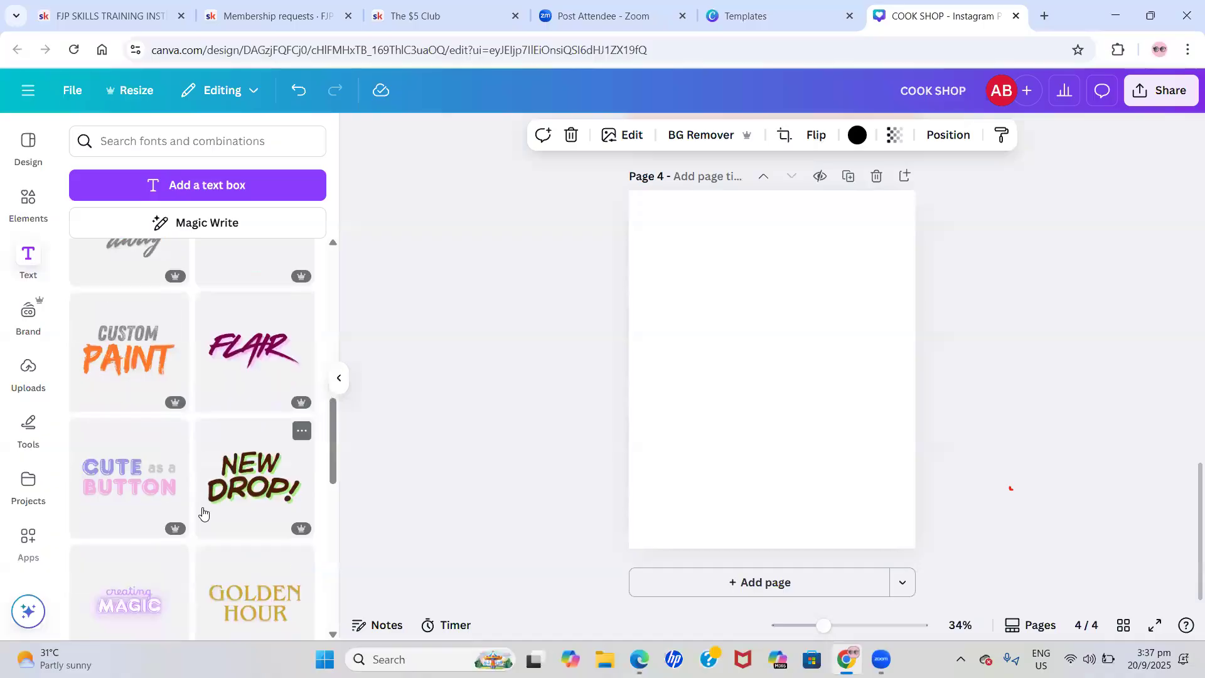
scroll(188, 515, "down", 2)
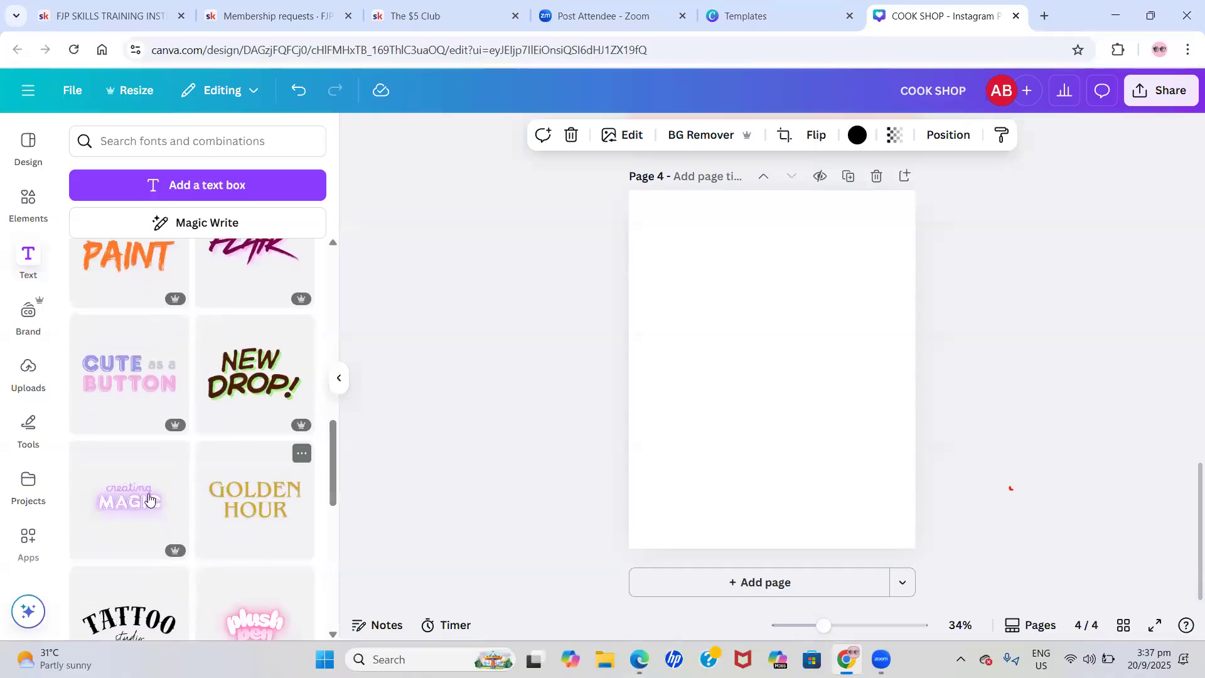
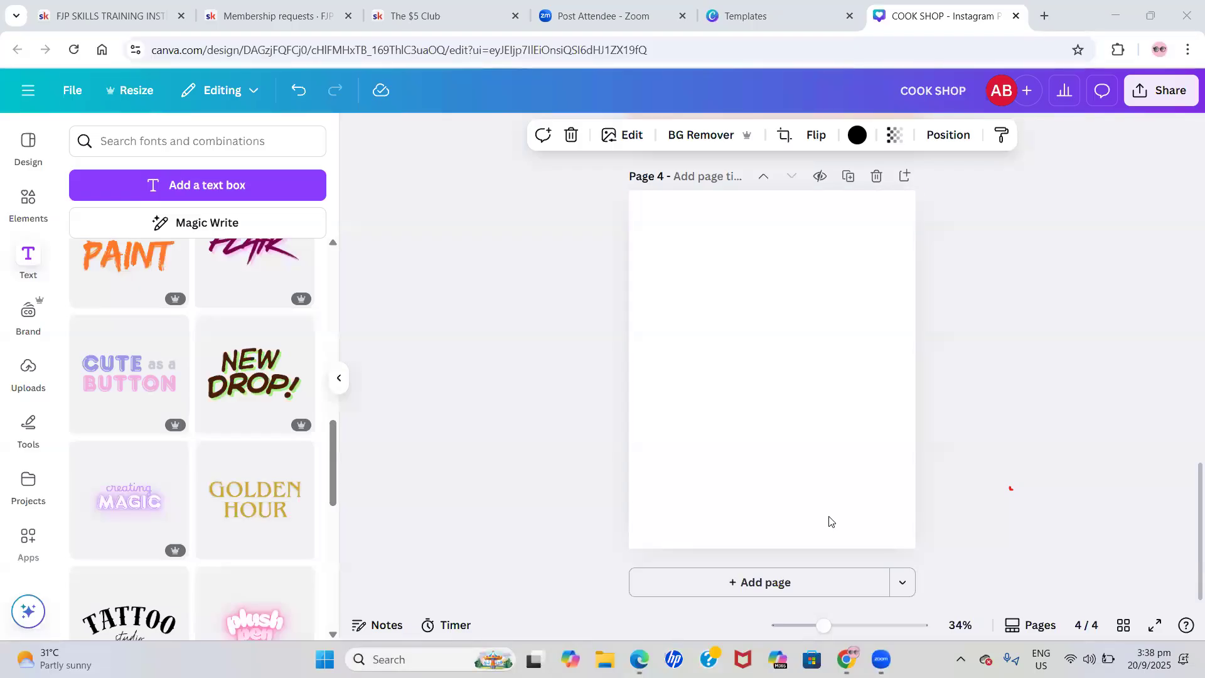
Examine the Brand Kit's logos, color palette and fonts
left_click(26, 314)
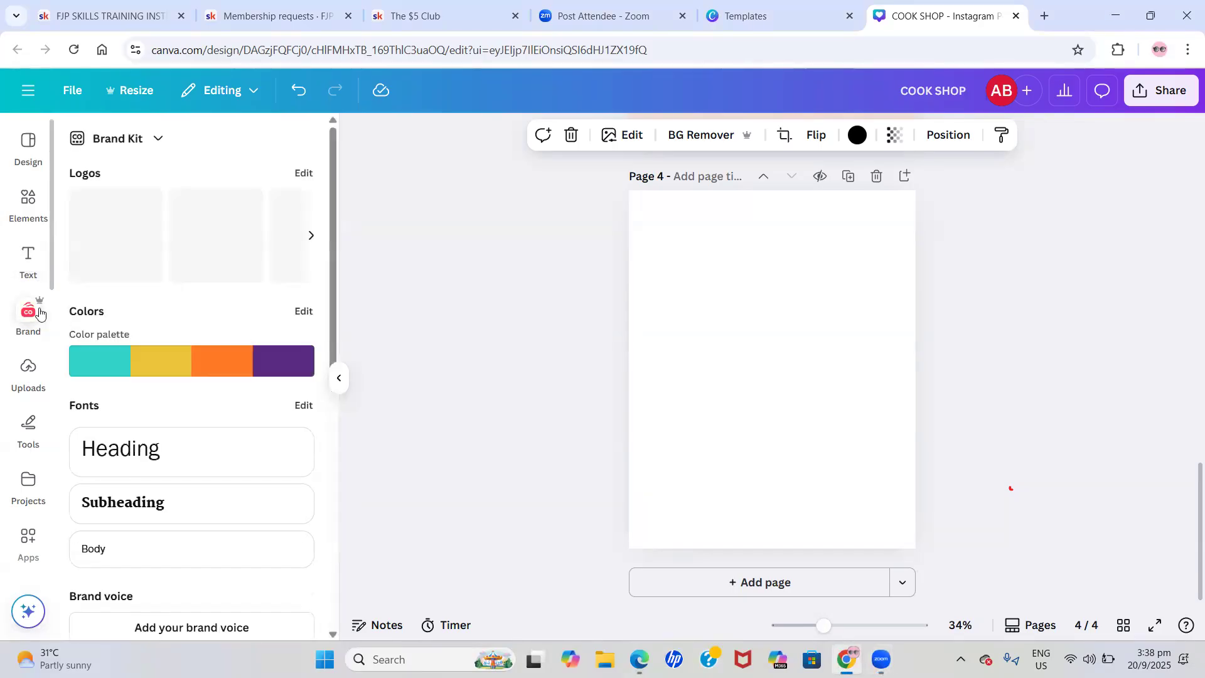
left_click(310, 235)
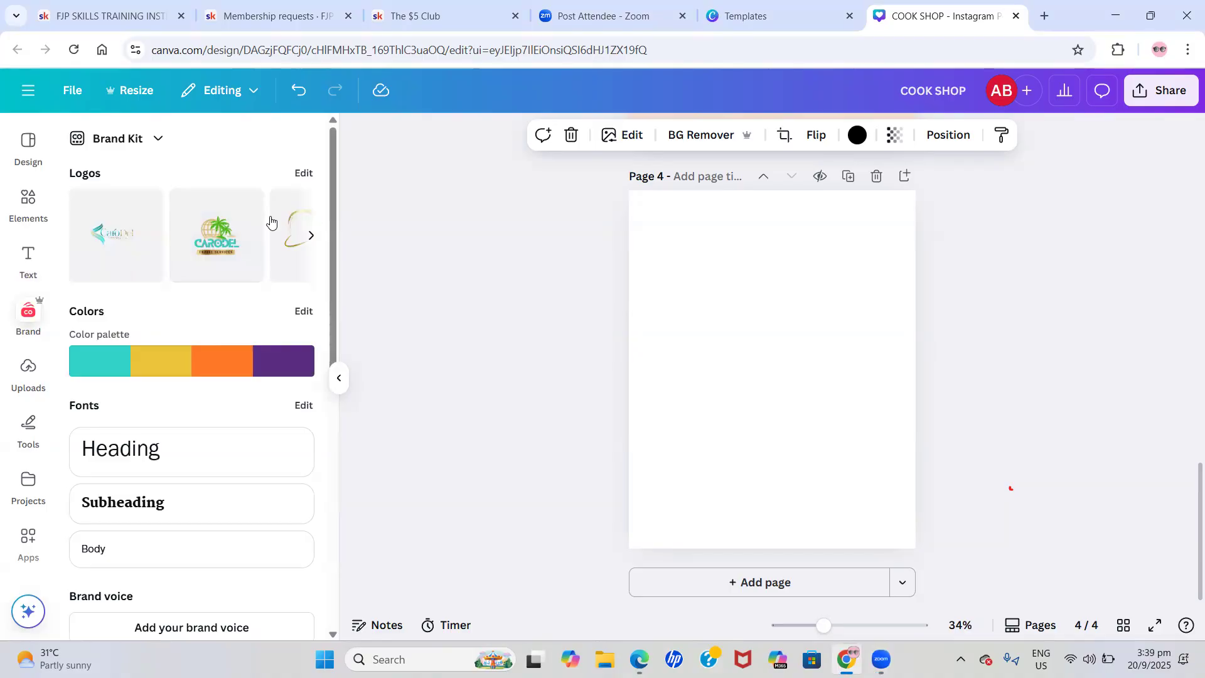
scroll(232, 226, "right", 1)
scroll(232, 226, "left", 1)
scroll(231, 226, "right", 1)
mouse_move(150, 371)
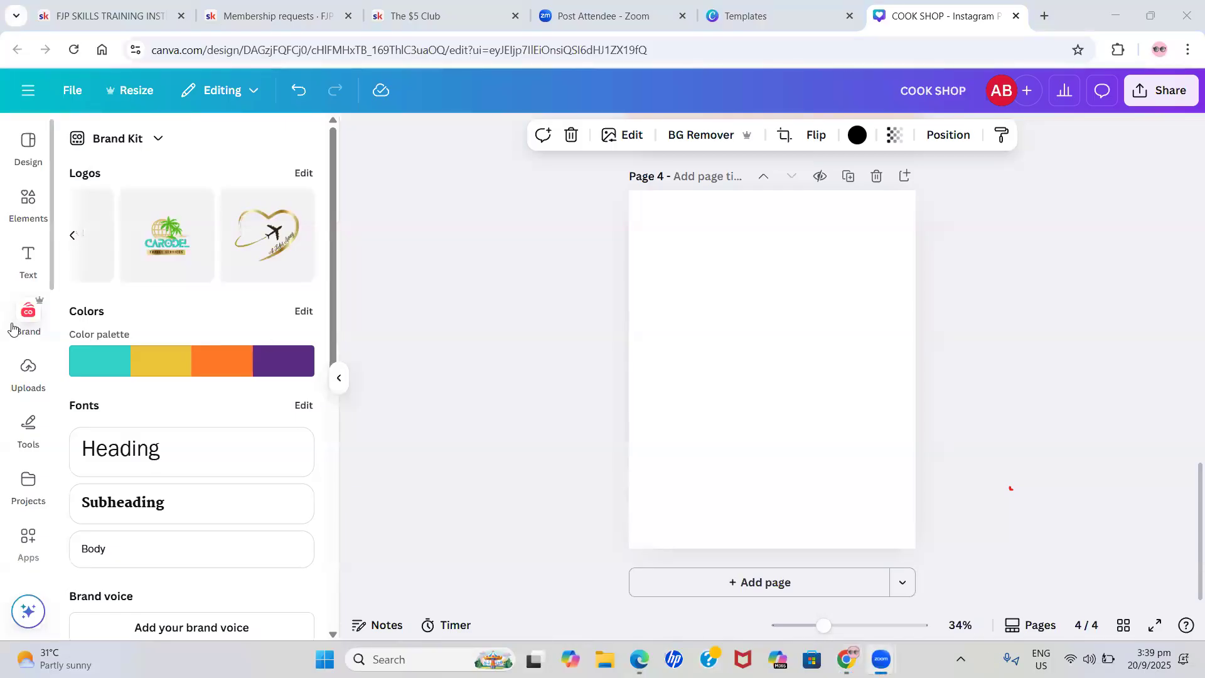
Add the uploaded photo of the woman in the yellow suit to blank page 4
left_click(28, 373)
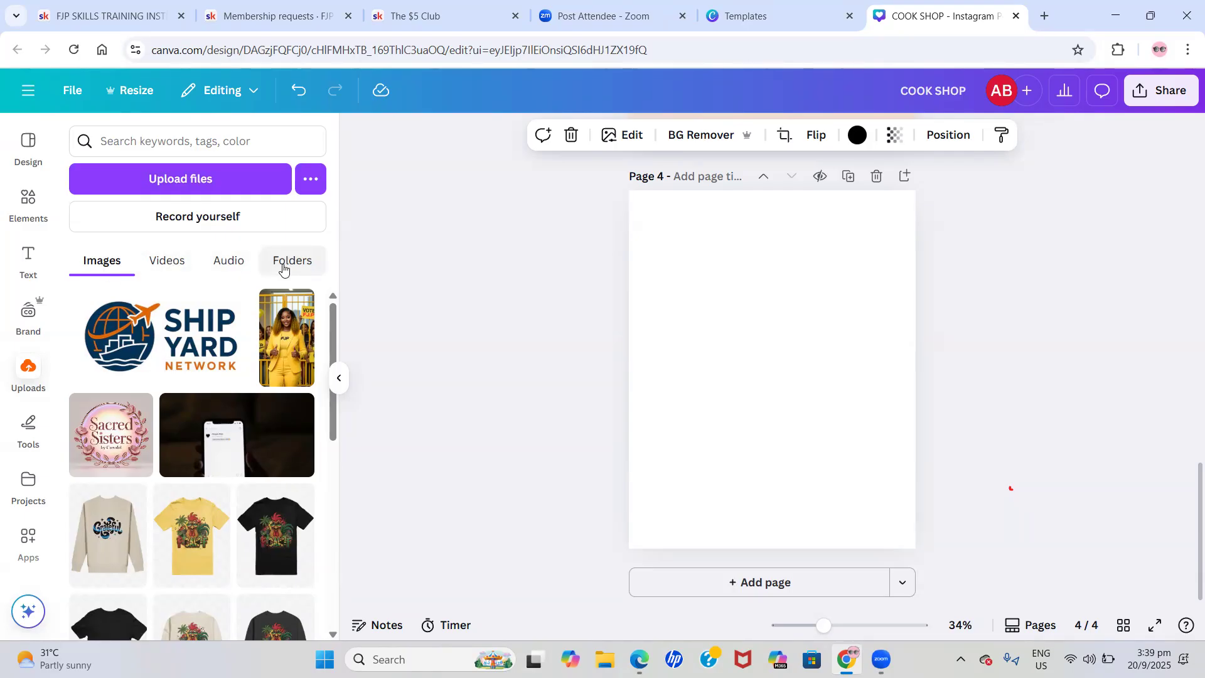
scroll(179, 408, "down", 1)
scroll(178, 408, "up", 1)
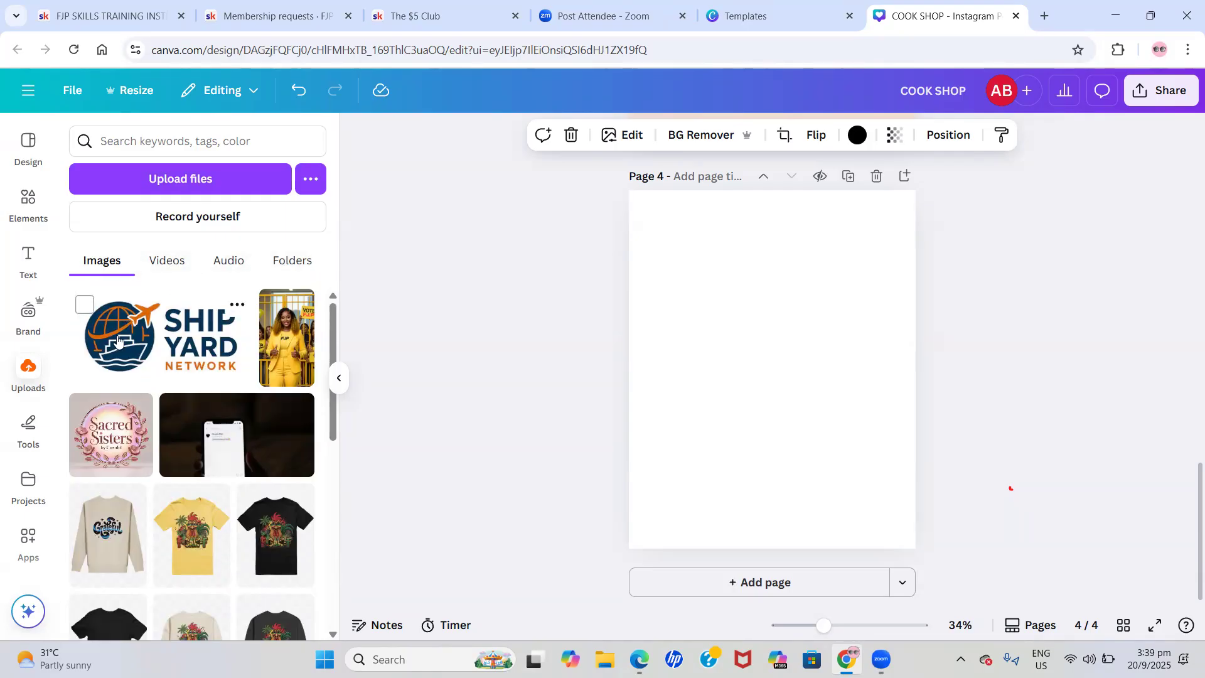
left_click(289, 351)
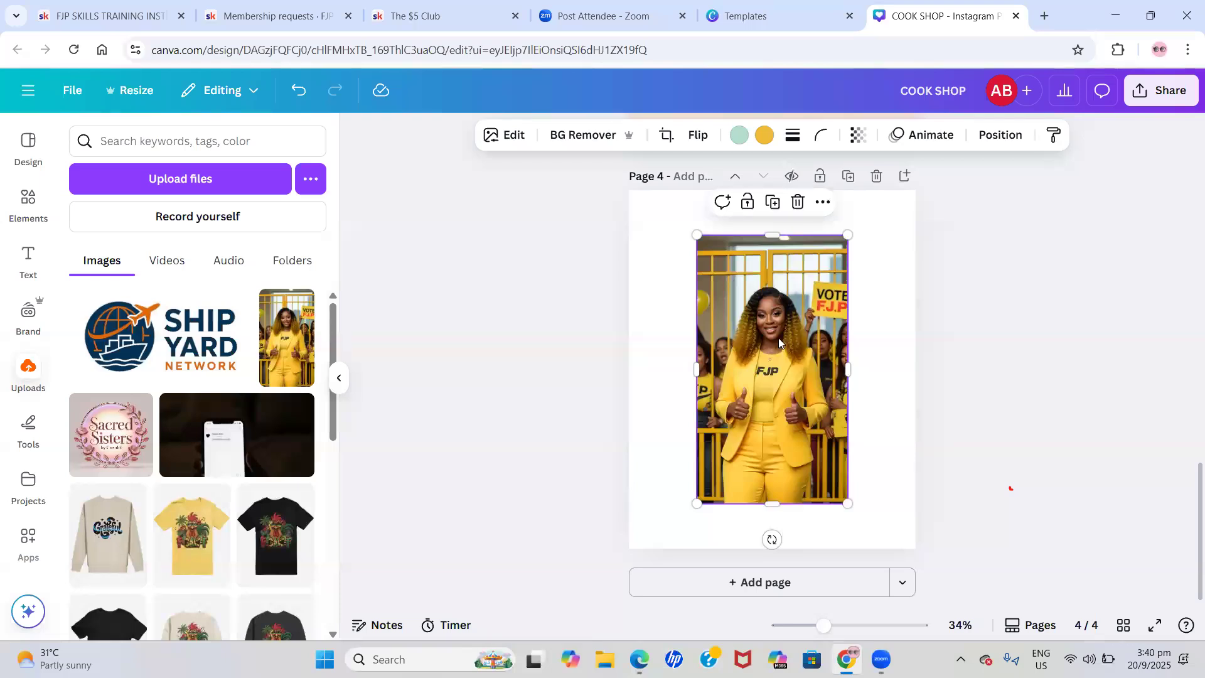
Look over the available drawing tools and the list of saved projects
left_click(30, 423)
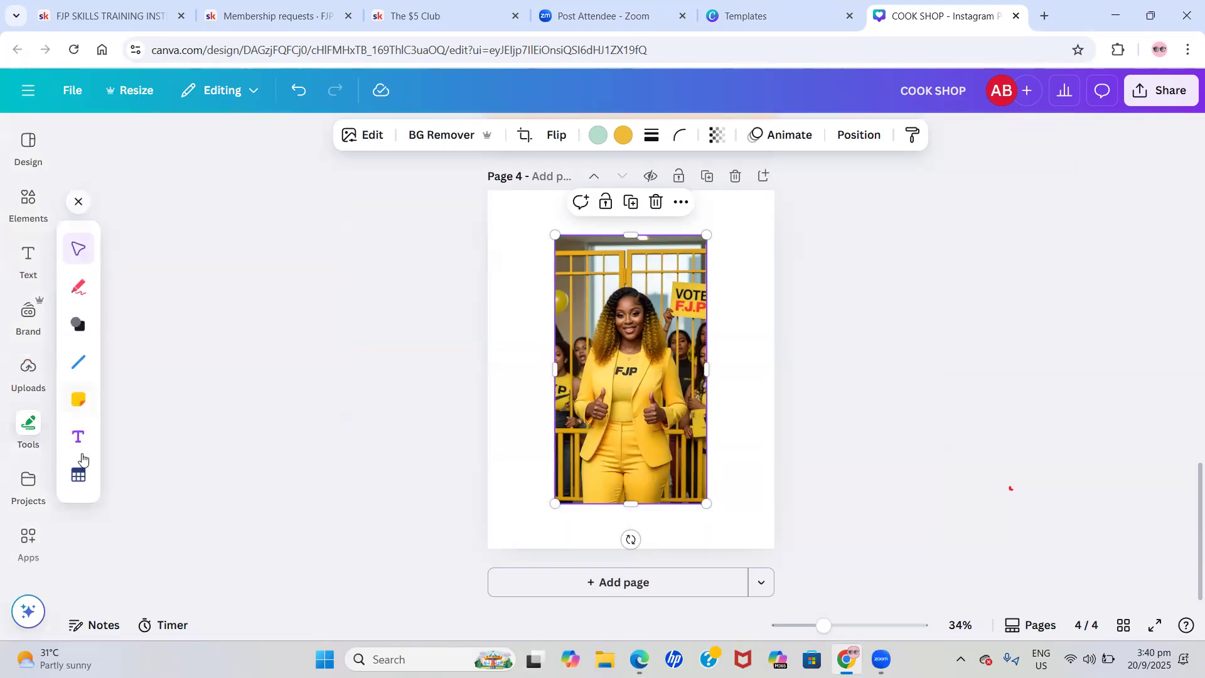
left_click(78, 202)
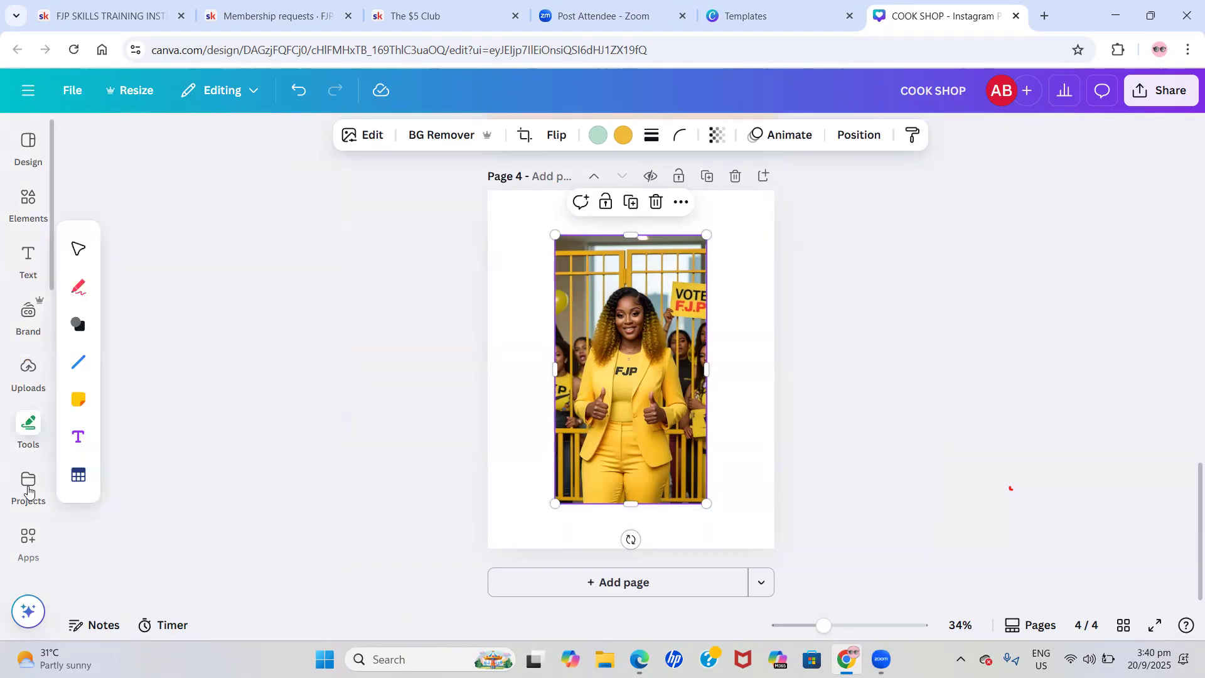
left_click(27, 487)
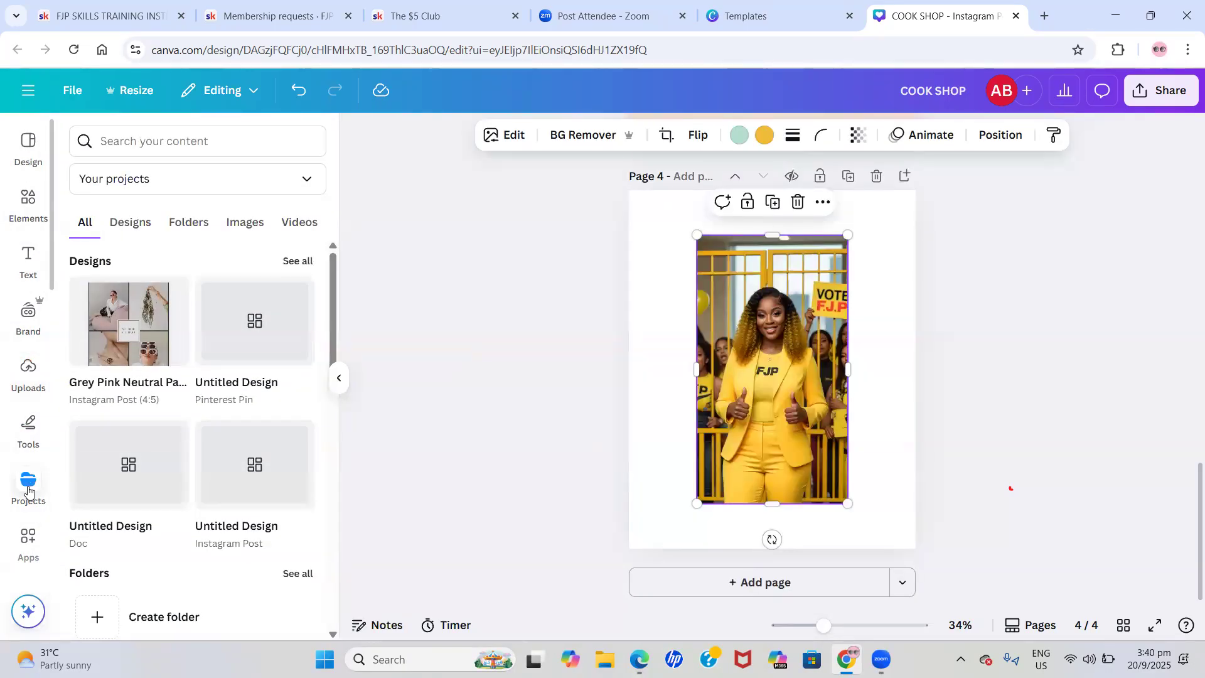
left_click(27, 486)
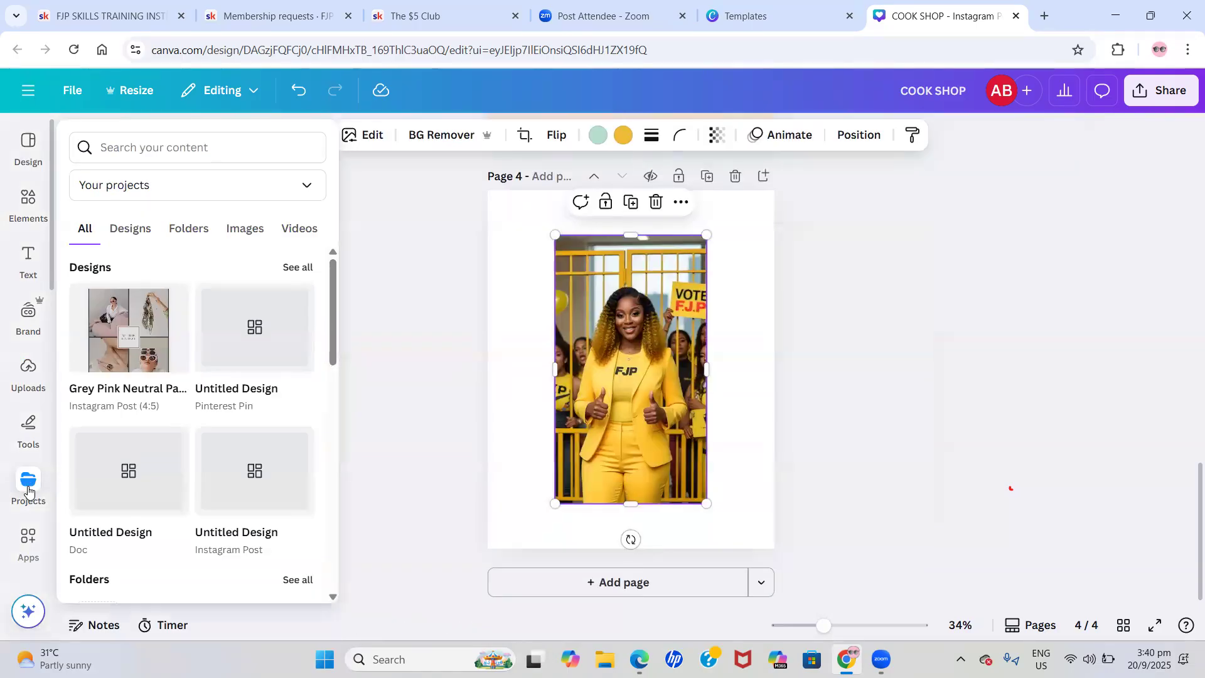
left_click(28, 486)
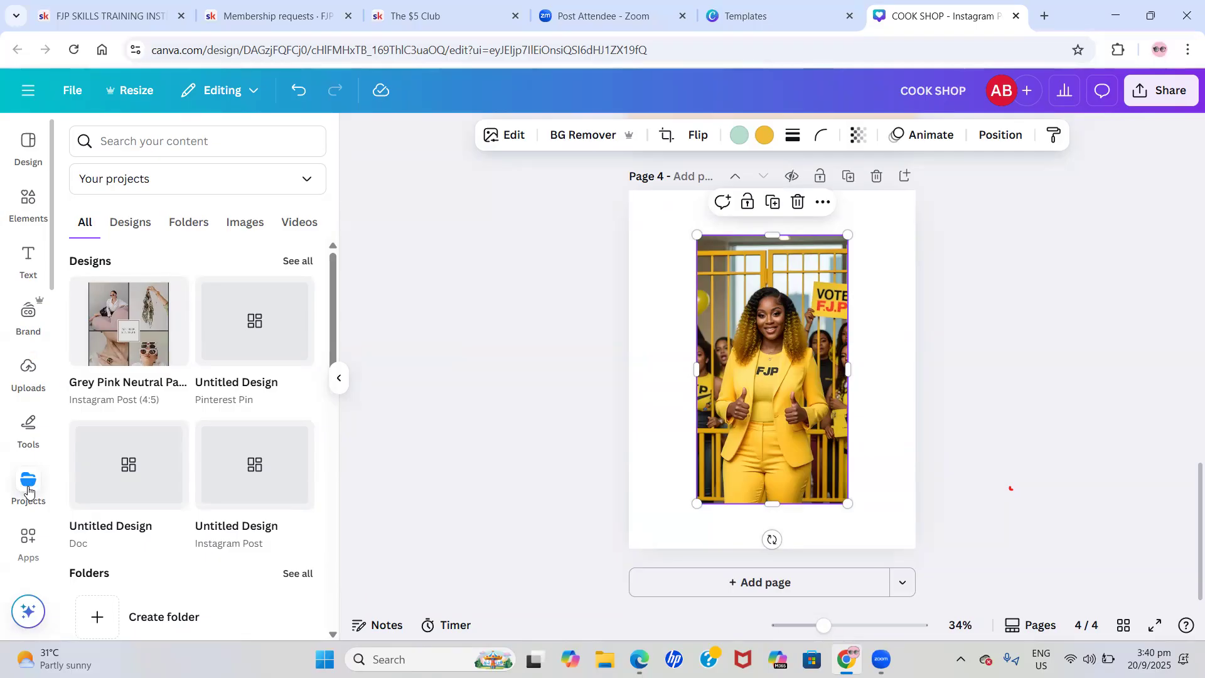
Browse the Canva apps on offer, including the featured and recommended ones
scroll(29, 490, "down", 2)
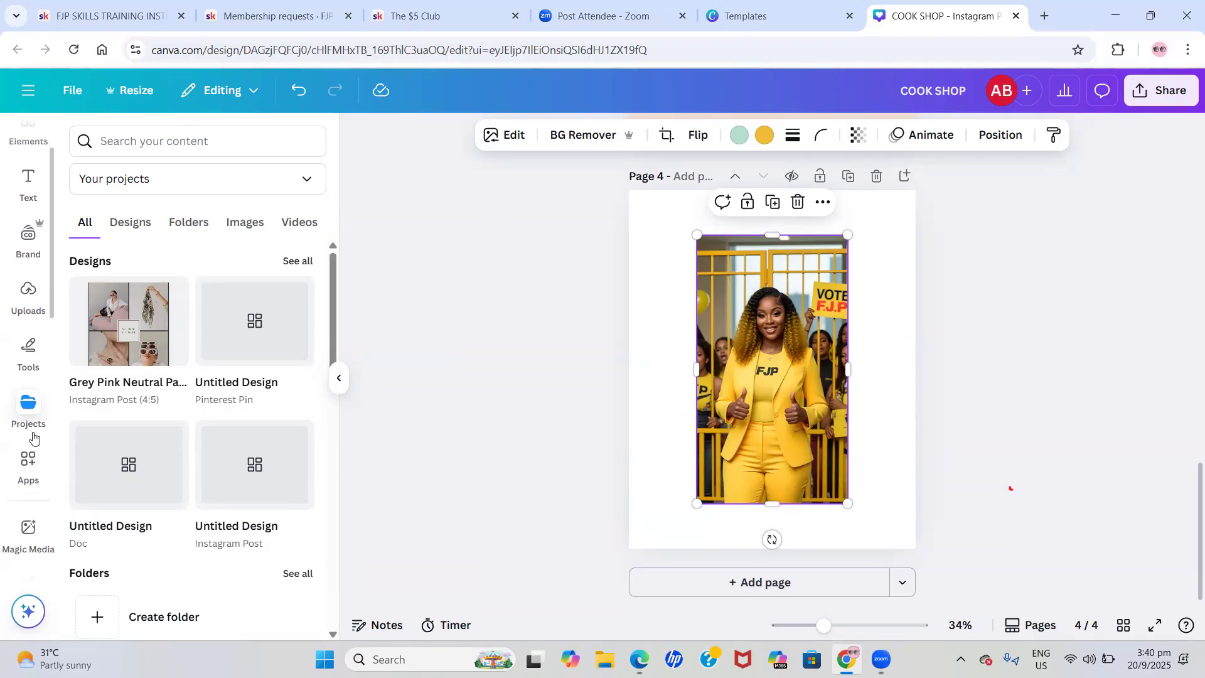
left_click(32, 469)
scroll(222, 447, "down", 8)
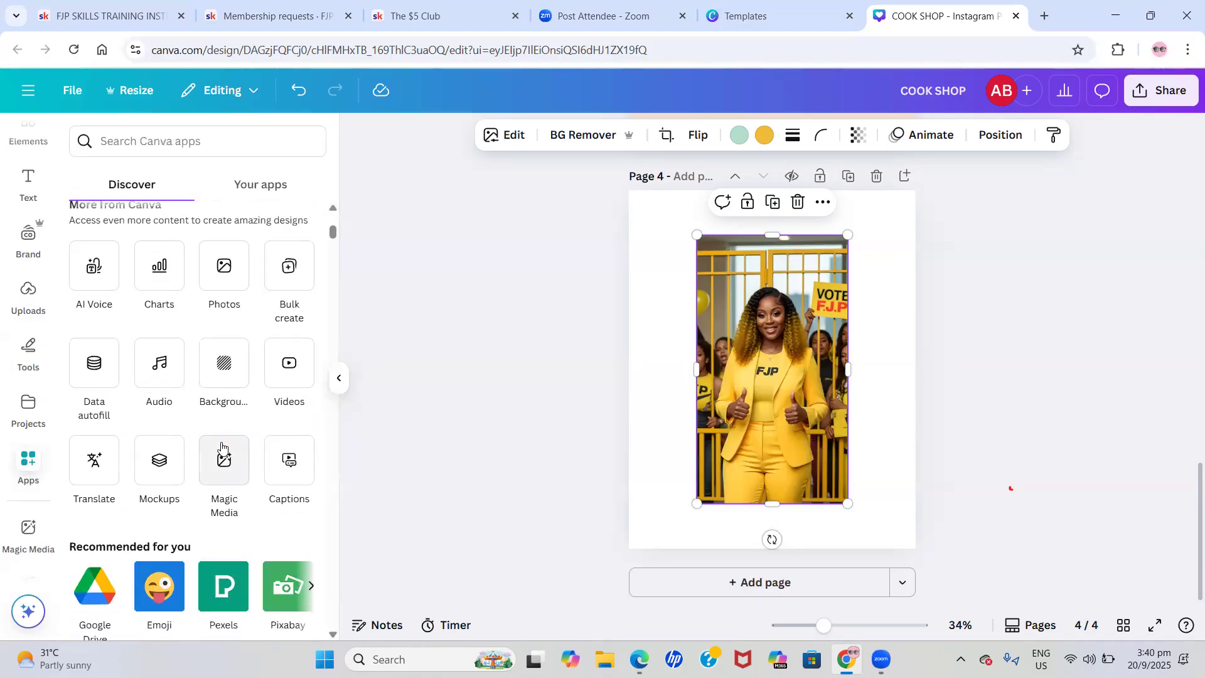
scroll(222, 447, "up", 8)
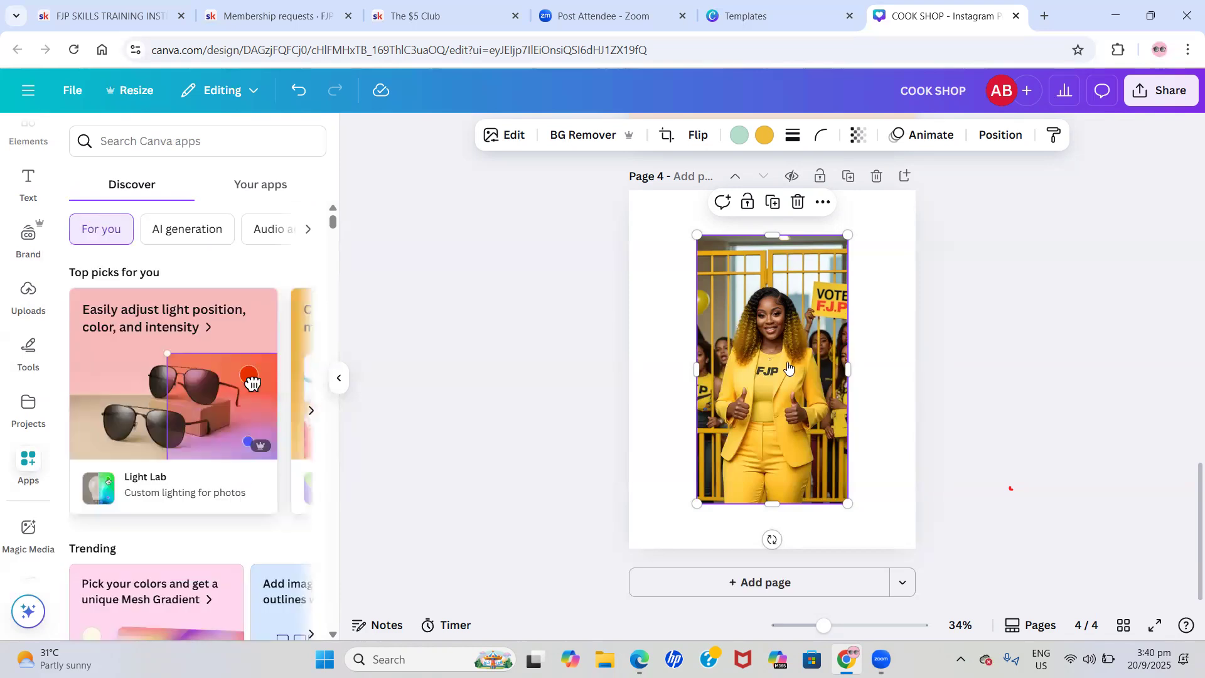
Remove the background from the photo of the woman on page 4 with BG Remover
left_click(653, 296)
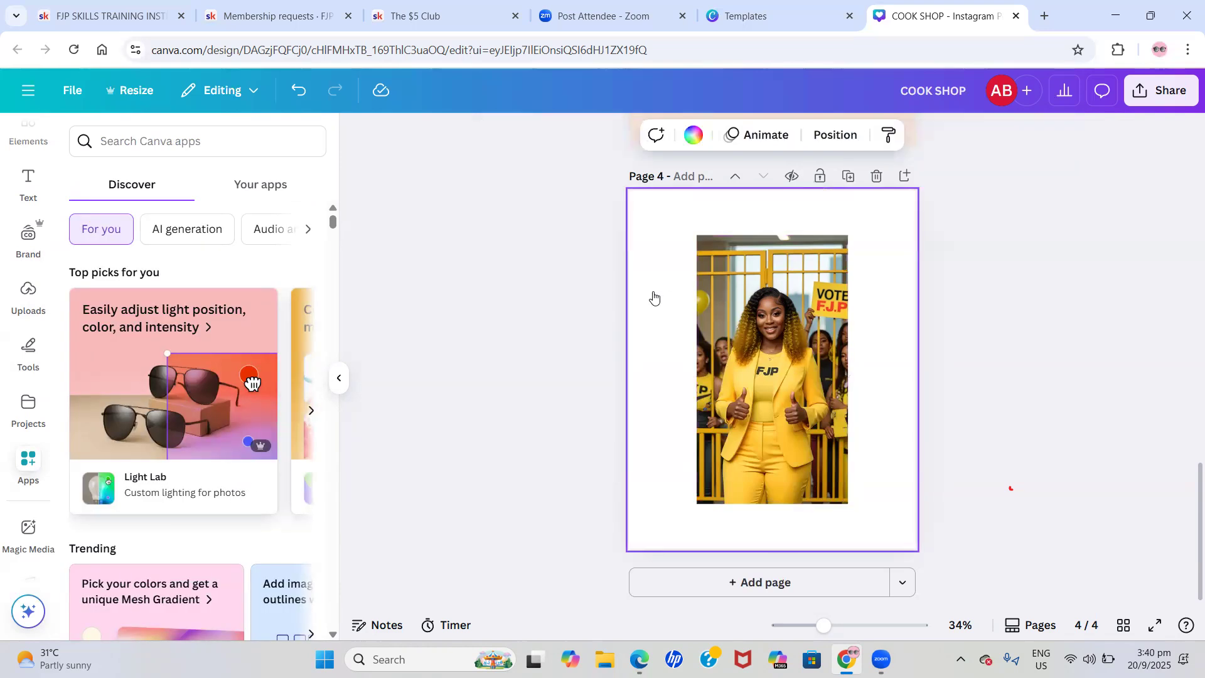
left_click(774, 354)
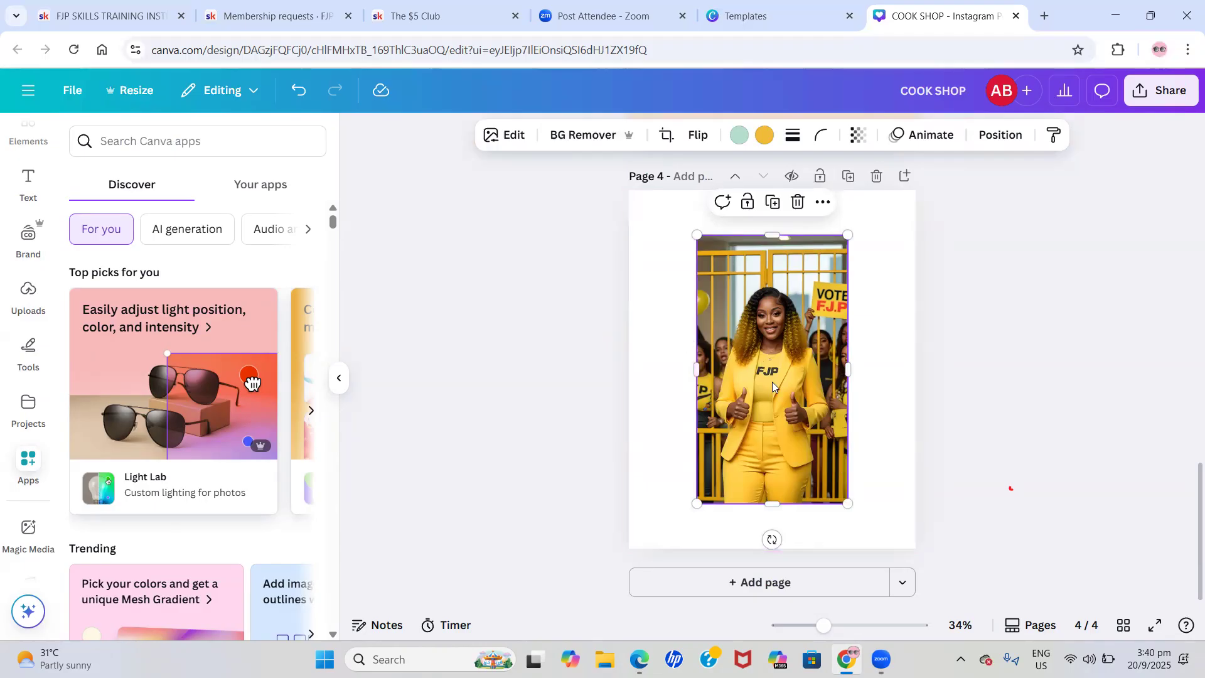
left_click(574, 133)
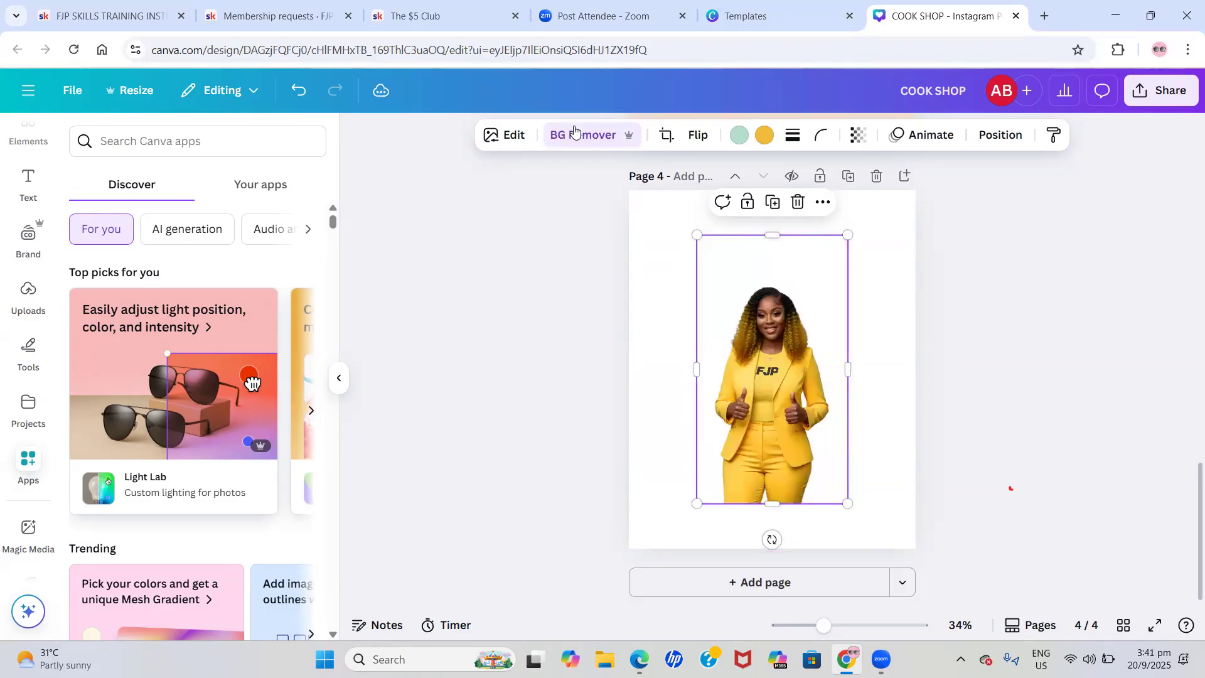
left_click(568, 305)
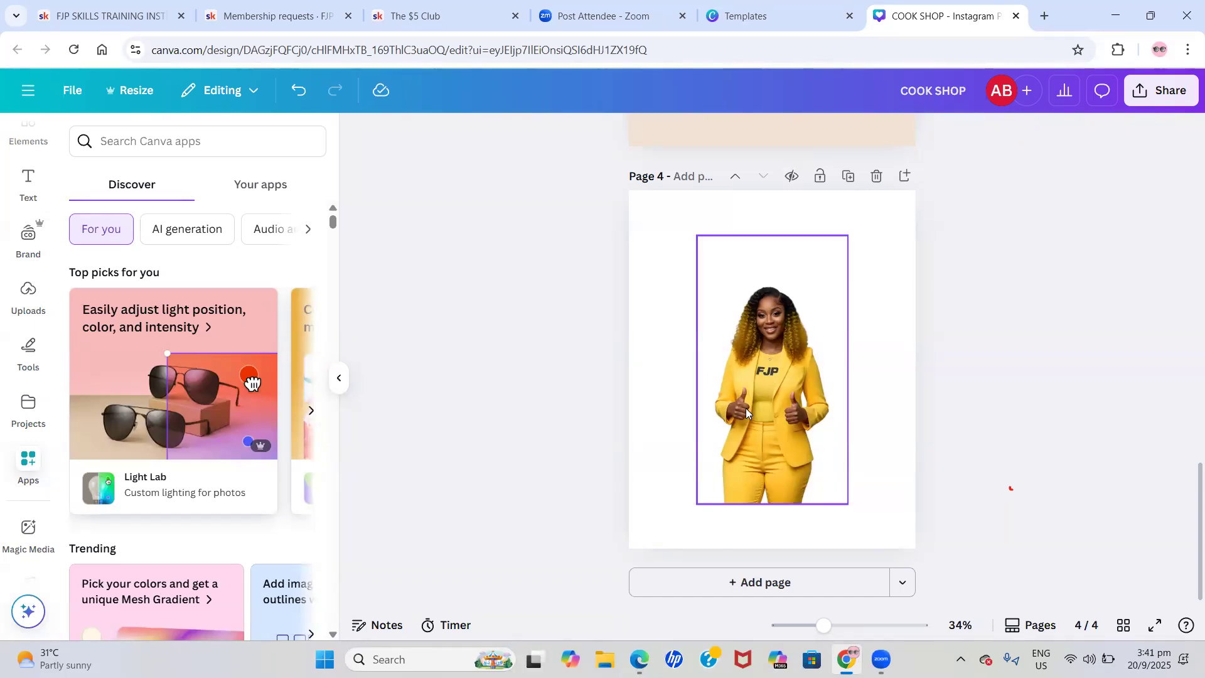
Undo and redo the background removal for comparison, then undo it again and reapply BG Remover to the photo
left_click(293, 98)
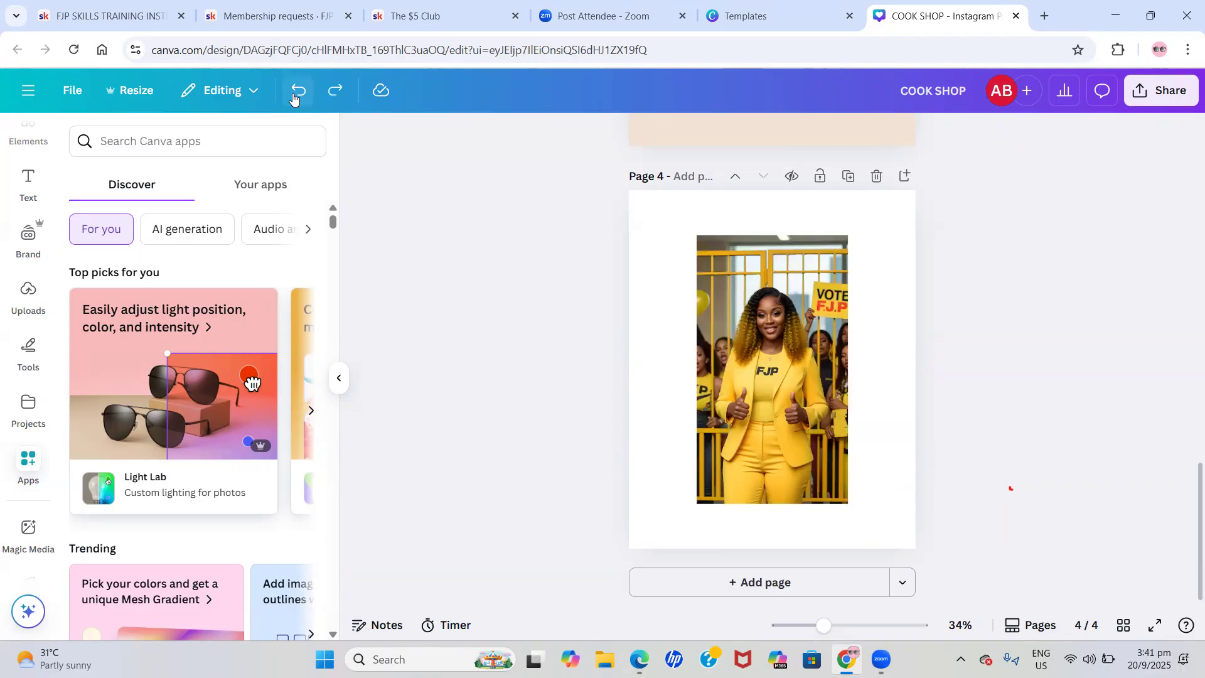
left_click(336, 92)
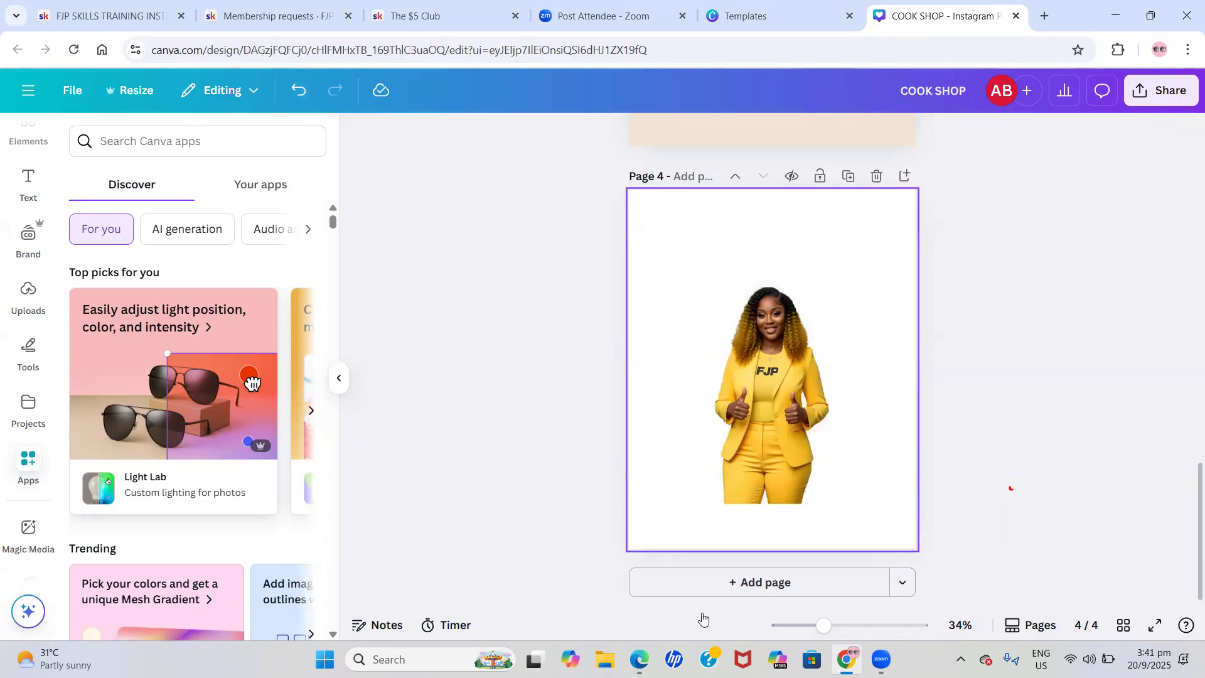
left_click(296, 90)
left_click(803, 337)
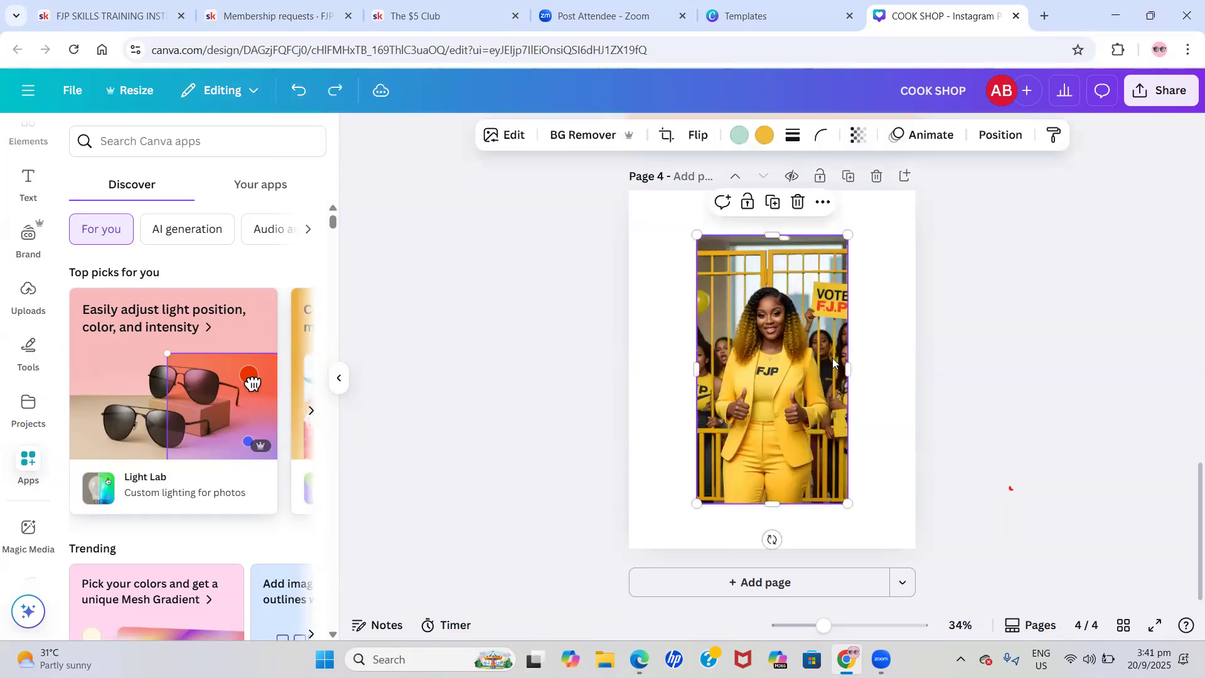
left_click(588, 133)
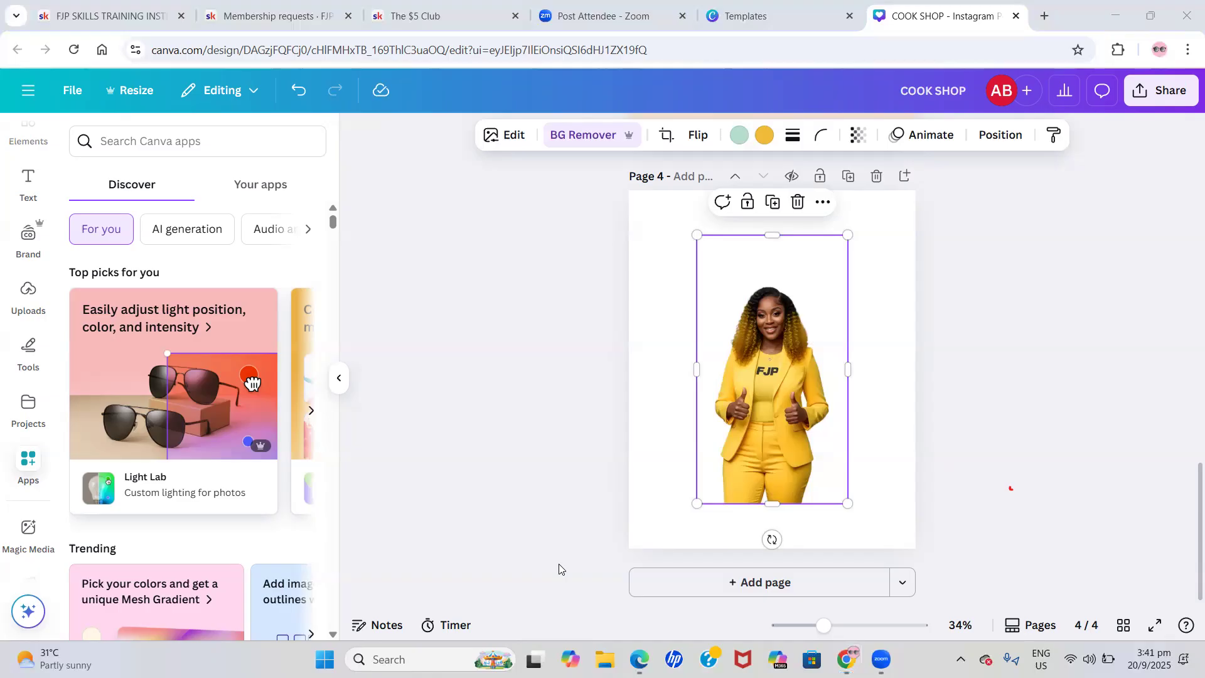
Reposition the cut-out woman near the middle of page 4 and scale her slightly larger, undoing the final move
left_click_drag(800, 354, 873, 411)
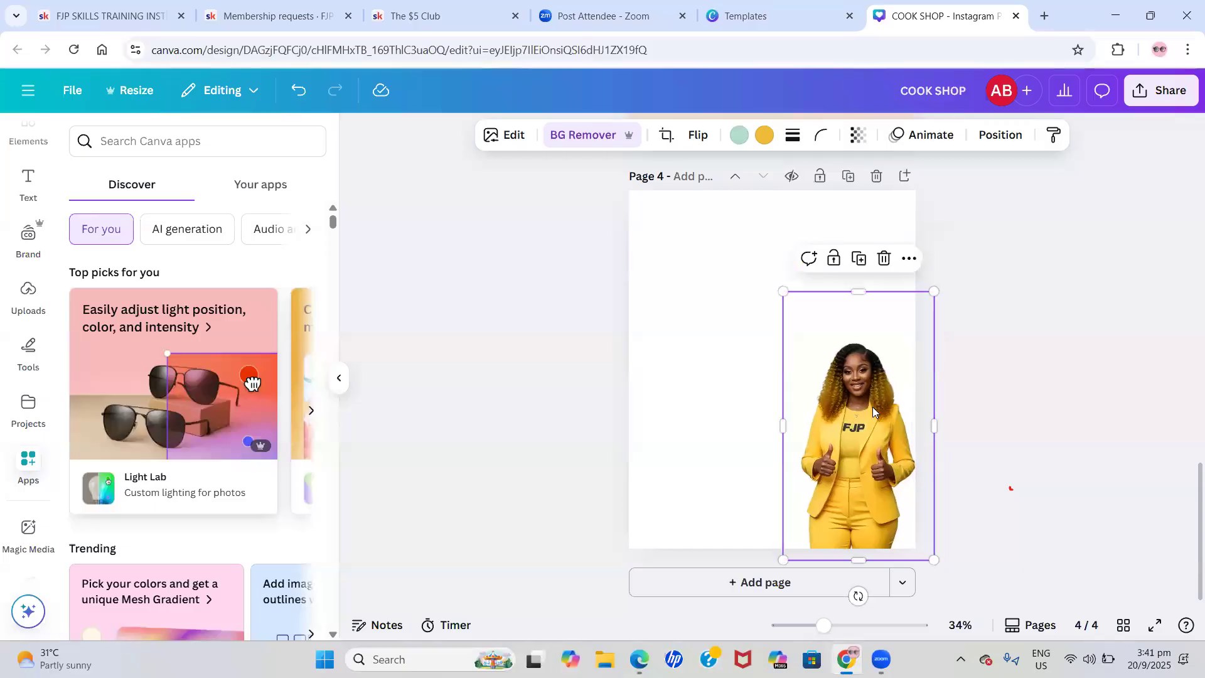
left_click_drag(776, 289, 701, 223)
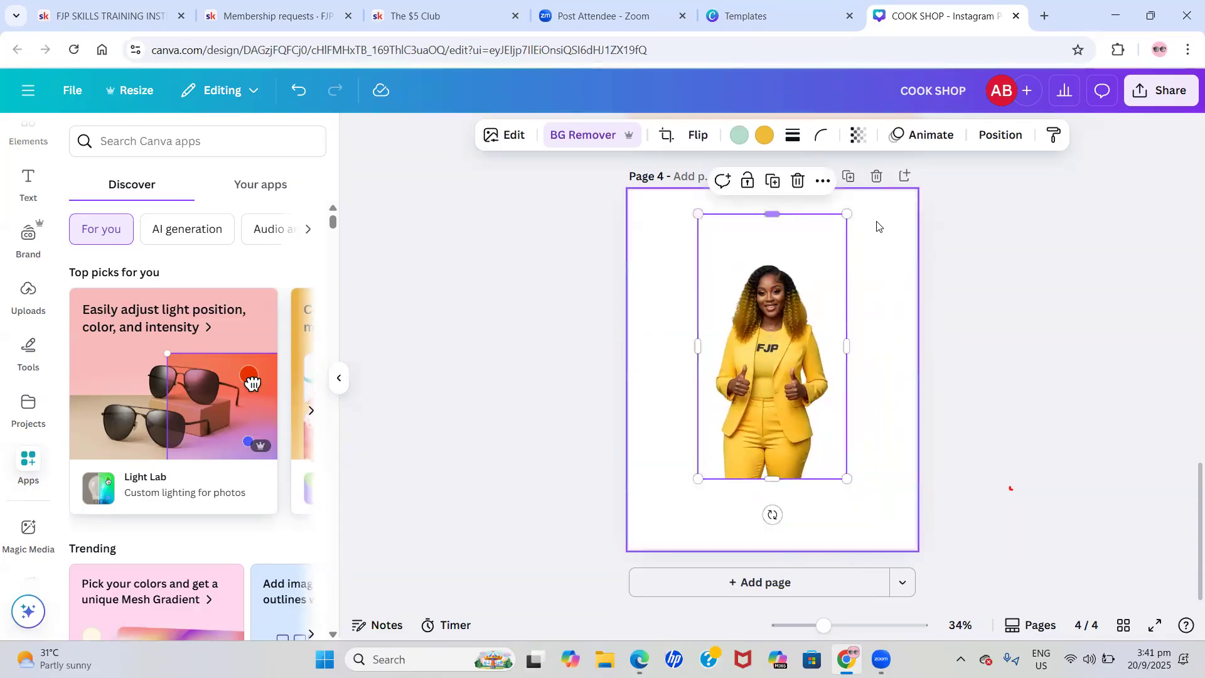
mouse_move(847, 214)
left_mouse_down()
mouse_move(774, 285)
mouse_move(844, 237)
left_mouse_up()
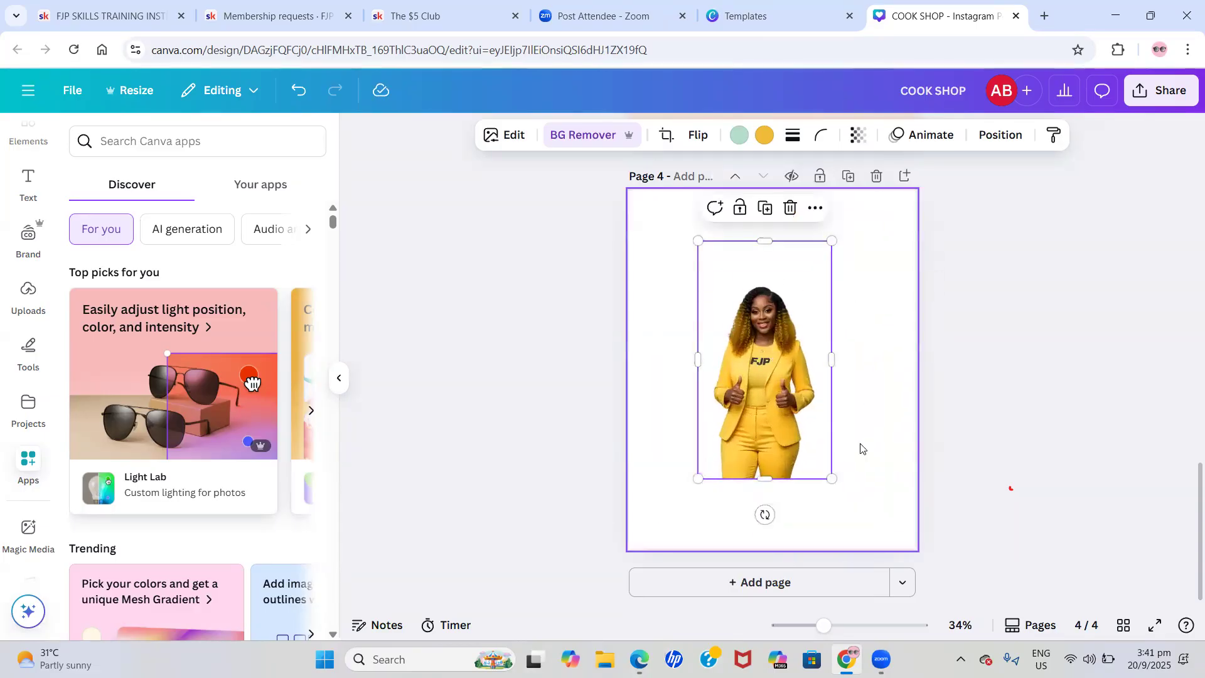
left_click_drag(829, 475, 852, 512)
mouse_move(698, 520)
left_mouse_down()
mouse_move(721, 476)
mouse_move(680, 519)
left_mouse_up()
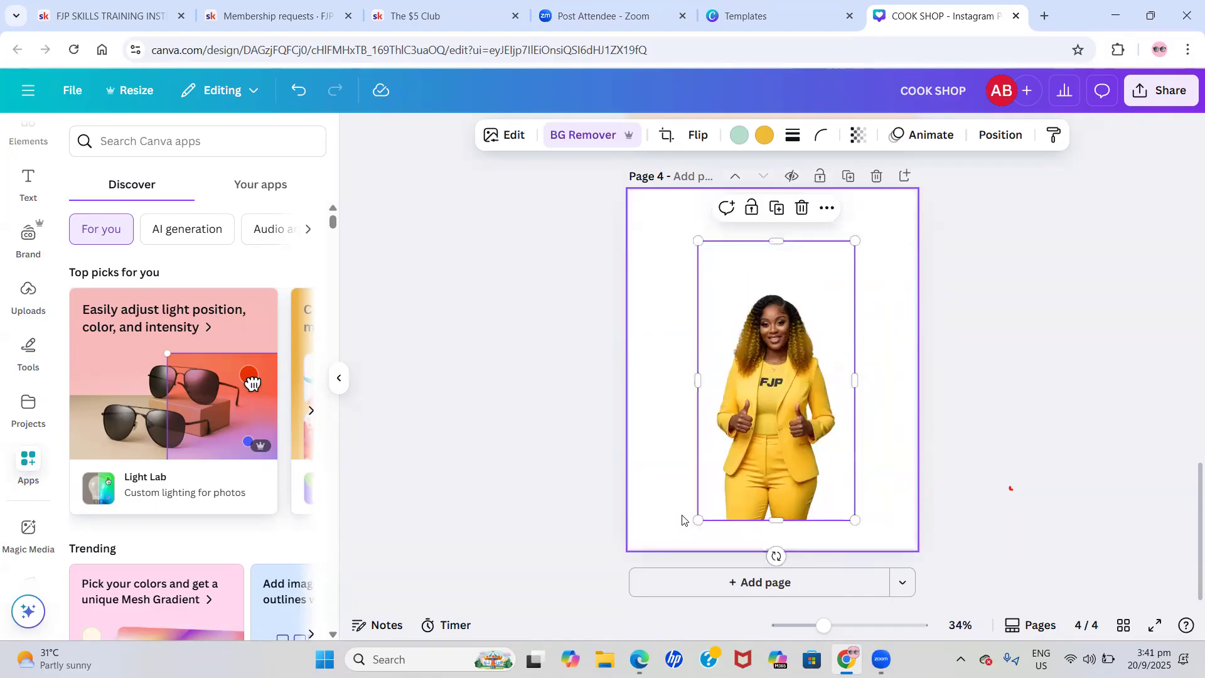
left_click_drag(777, 433, 823, 417)
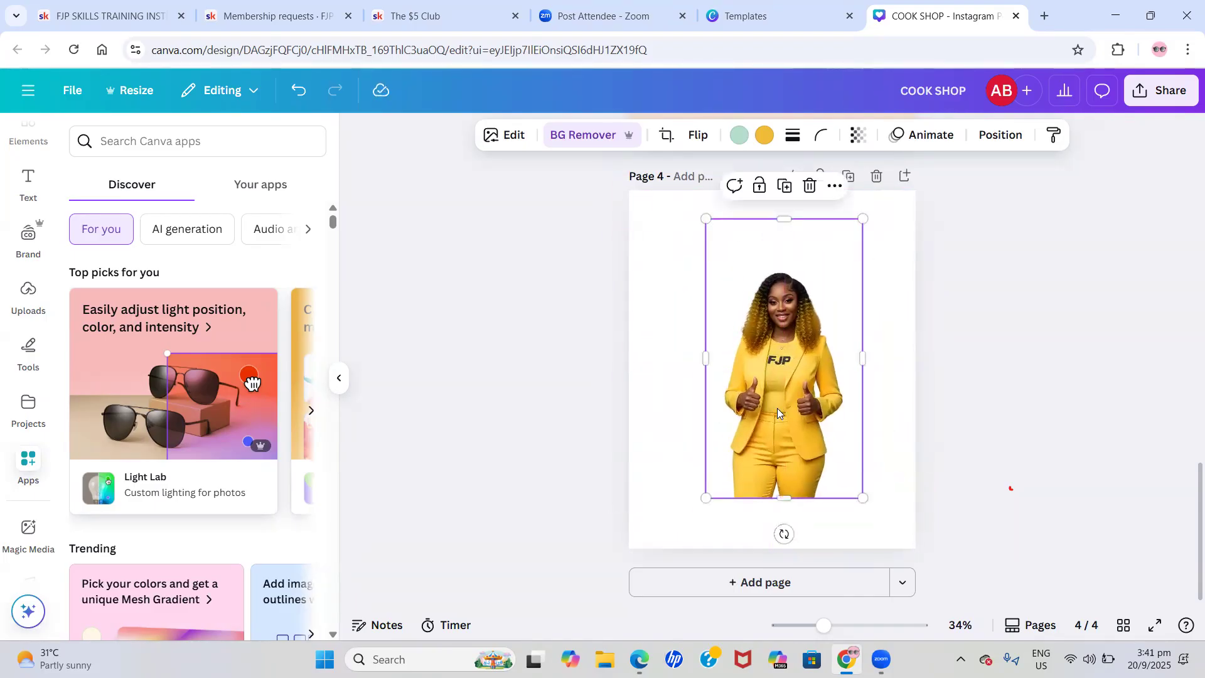
left_click(297, 90)
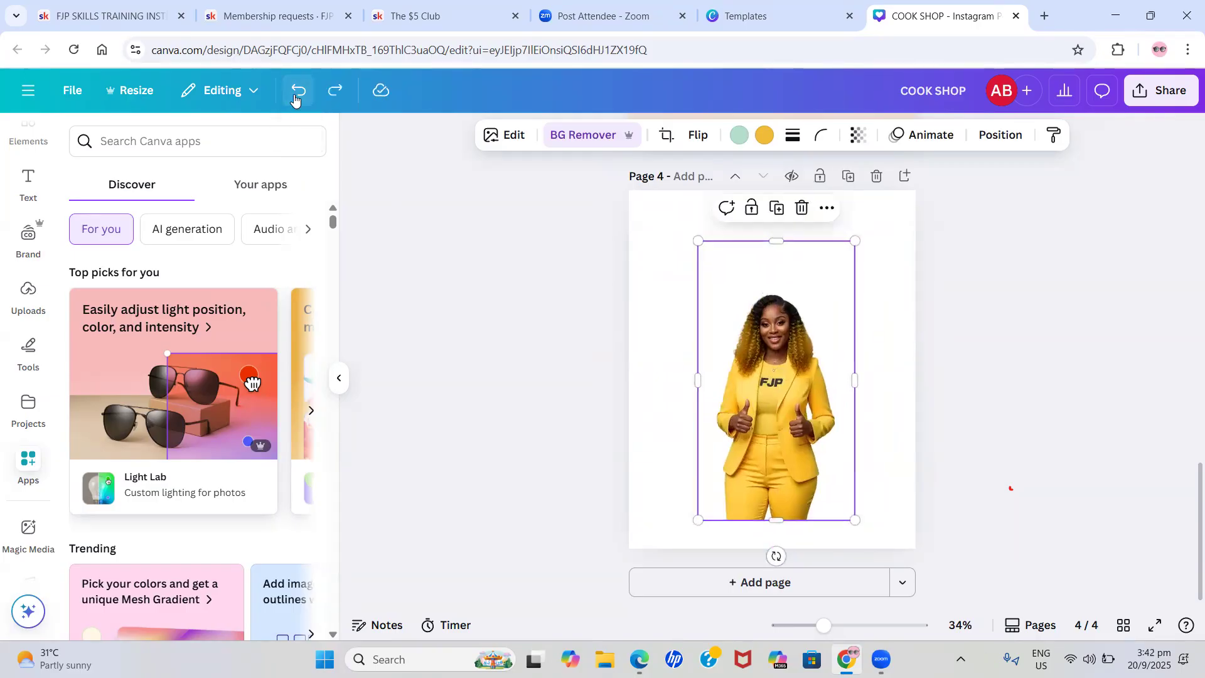
Undo the scaling, moves and background removal applied to the photo of the woman on page 4
left_click(294, 97)
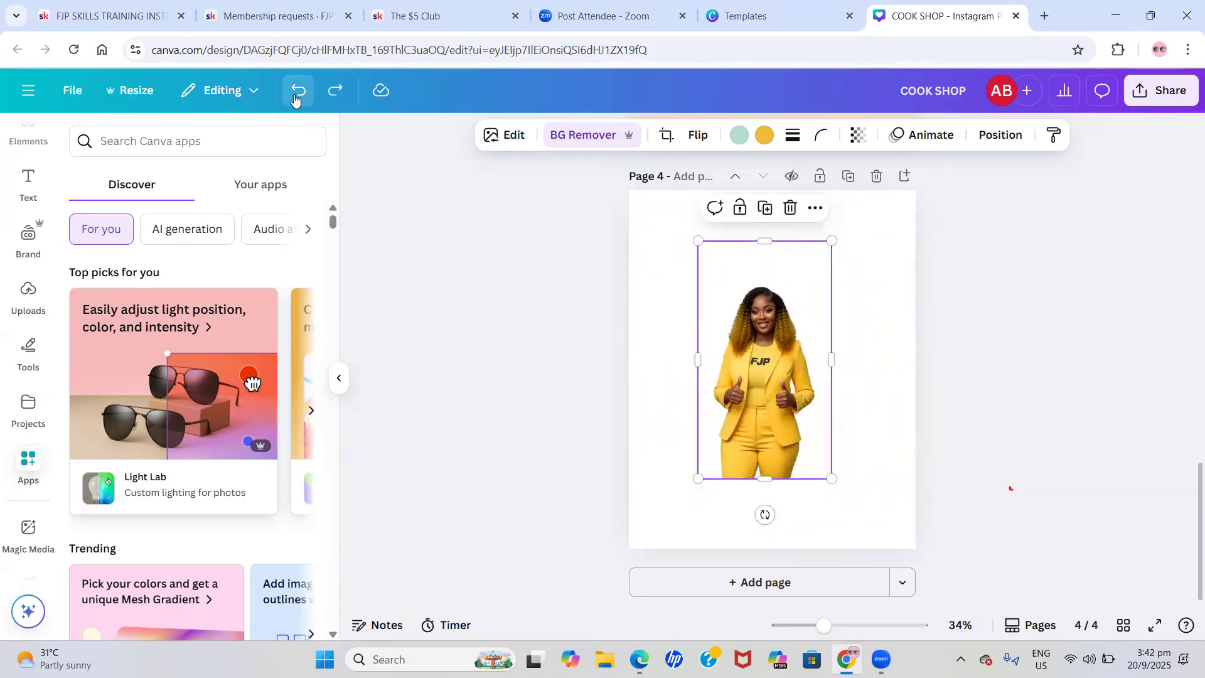
left_click(294, 98)
left_click(295, 97)
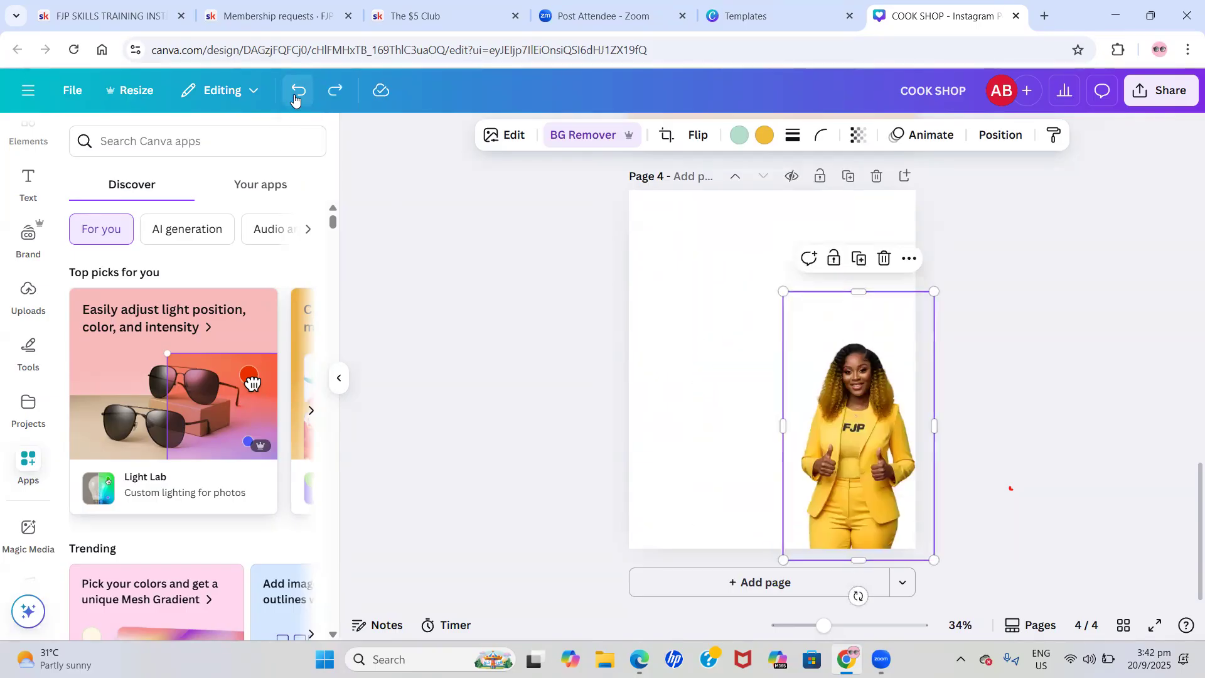
left_click(294, 97)
left_click(513, 271)
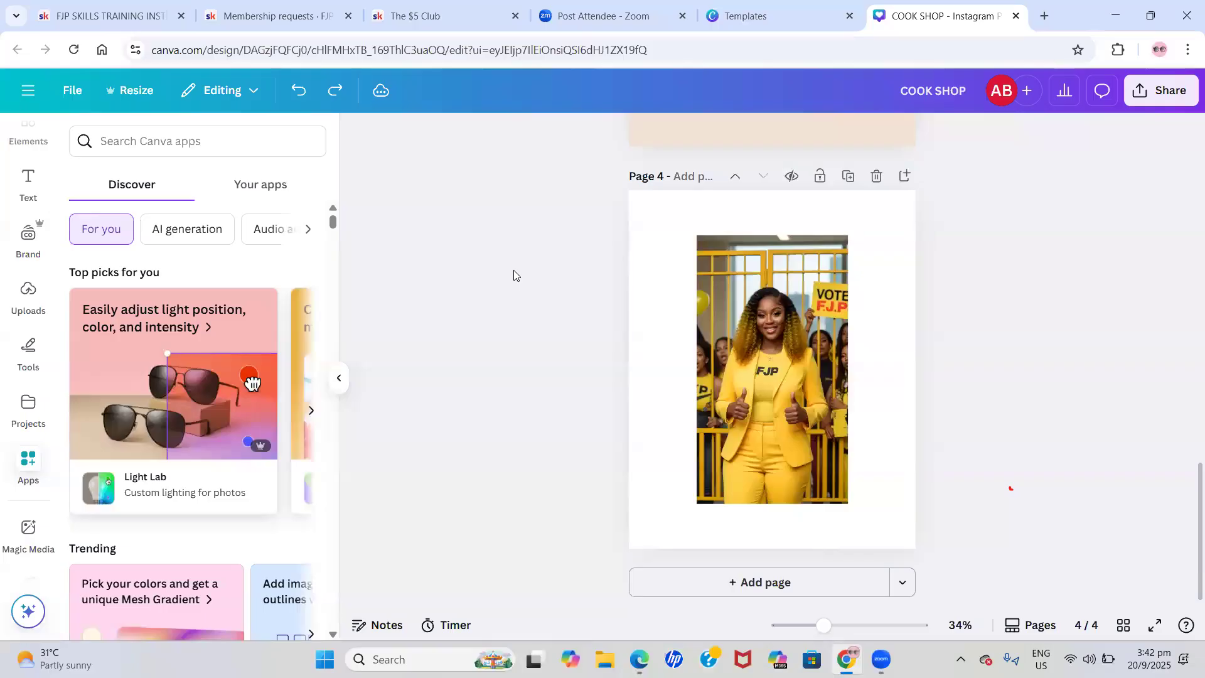
Separate the "VOTE F.J.P" sign from the photo on page 4 with Magic Grab and delete it
left_click(785, 359)
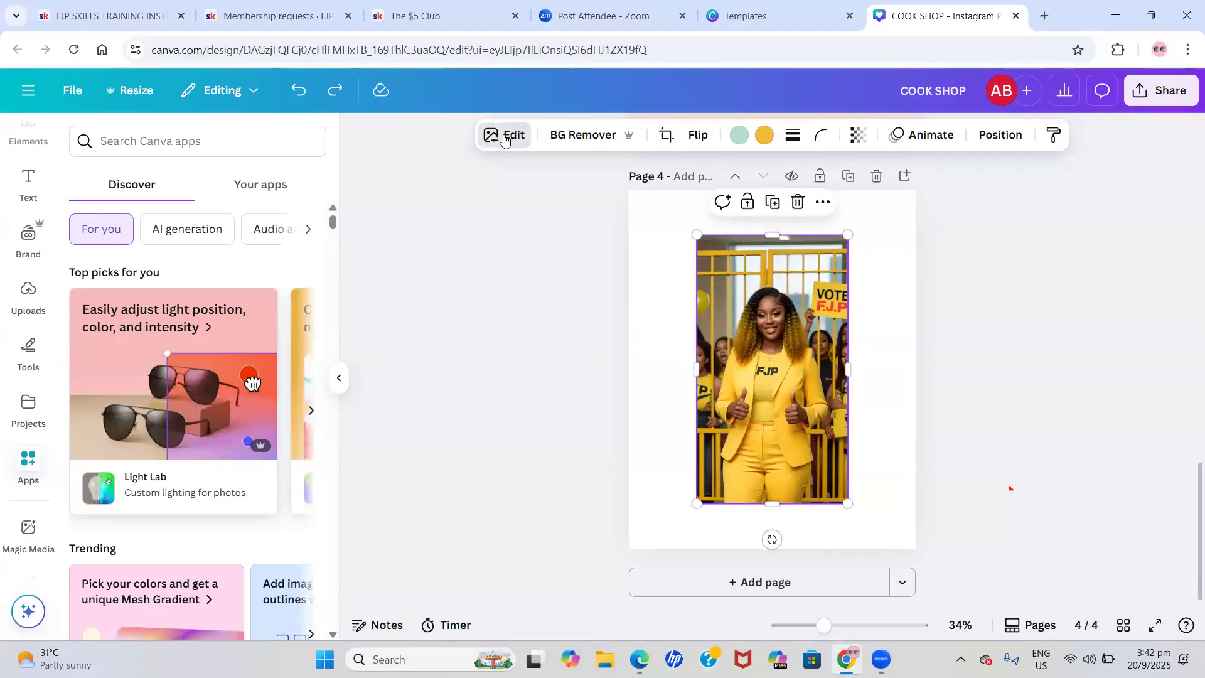
left_click(504, 139)
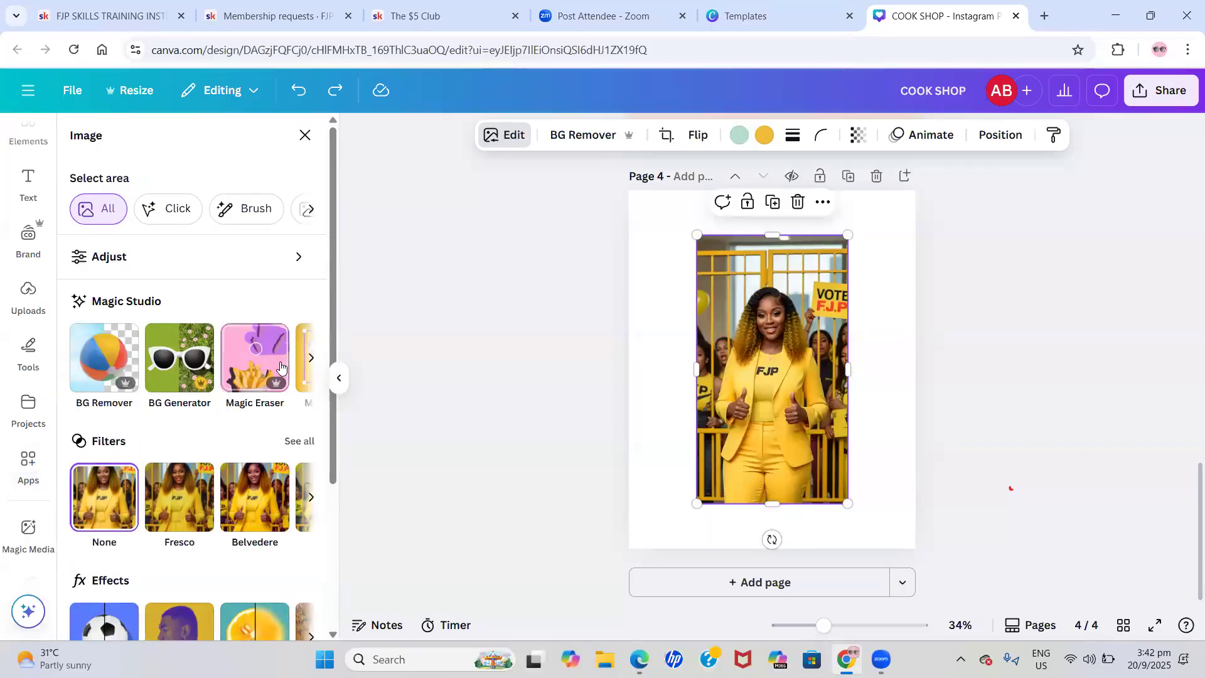
left_click(311, 357)
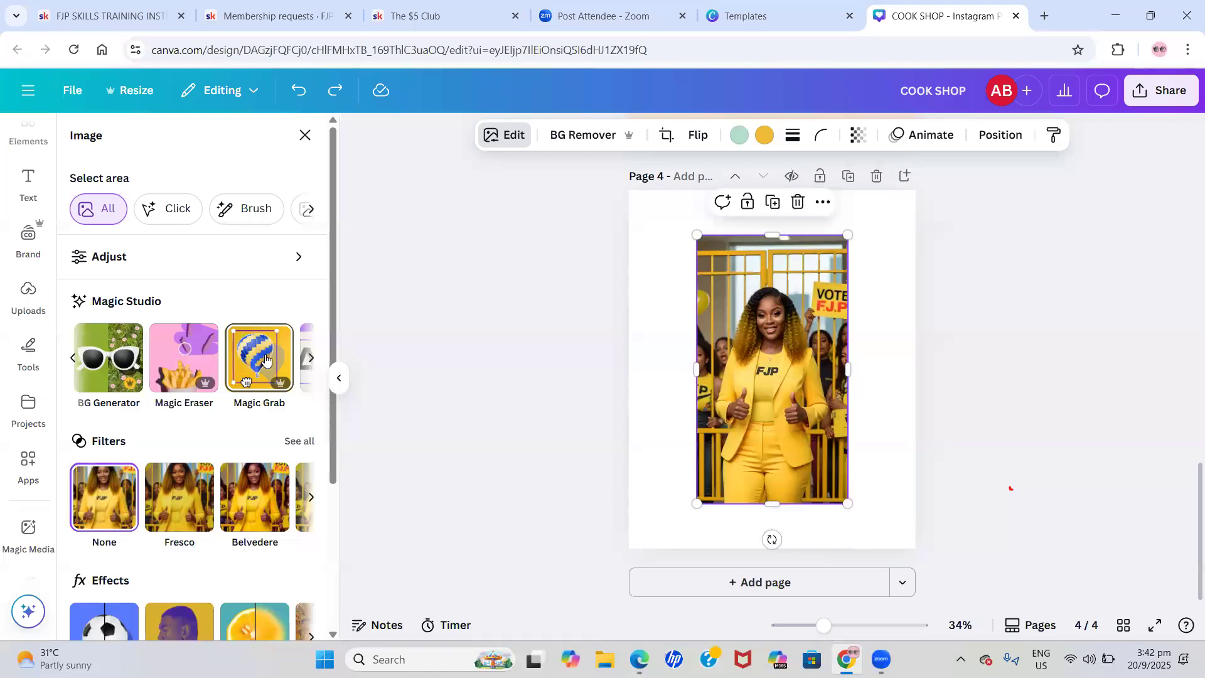
scroll(251, 358, "right", 2)
scroll(251, 355, "left", 2)
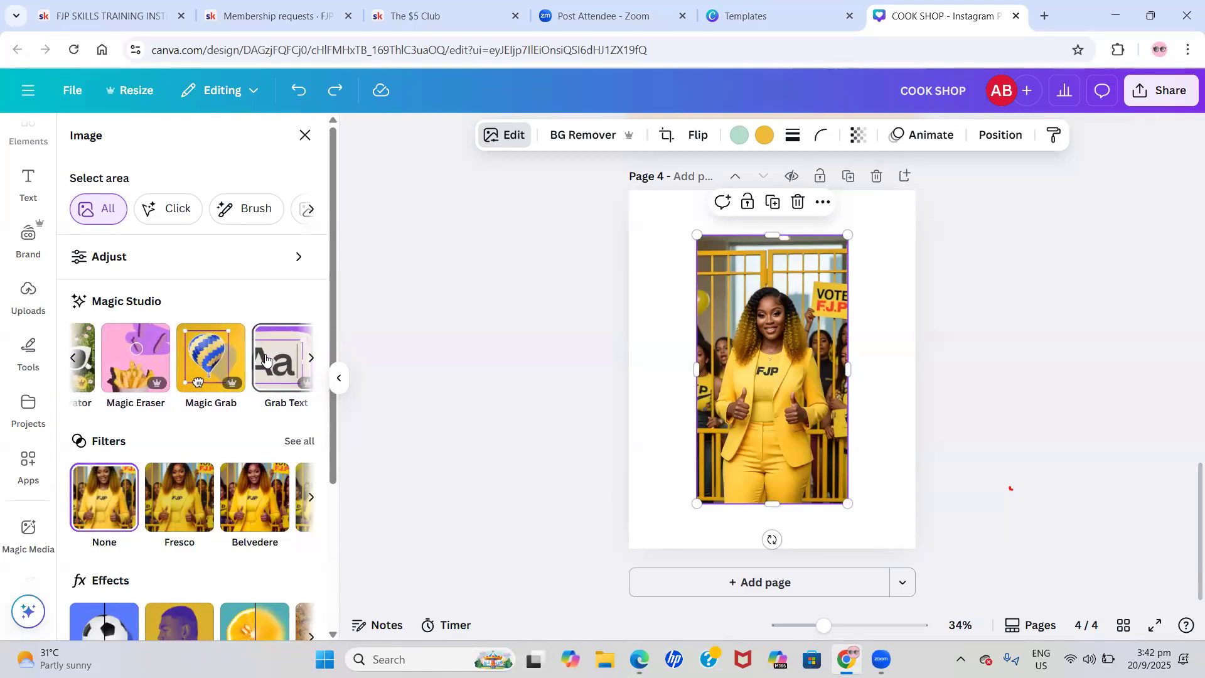
left_click(209, 355)
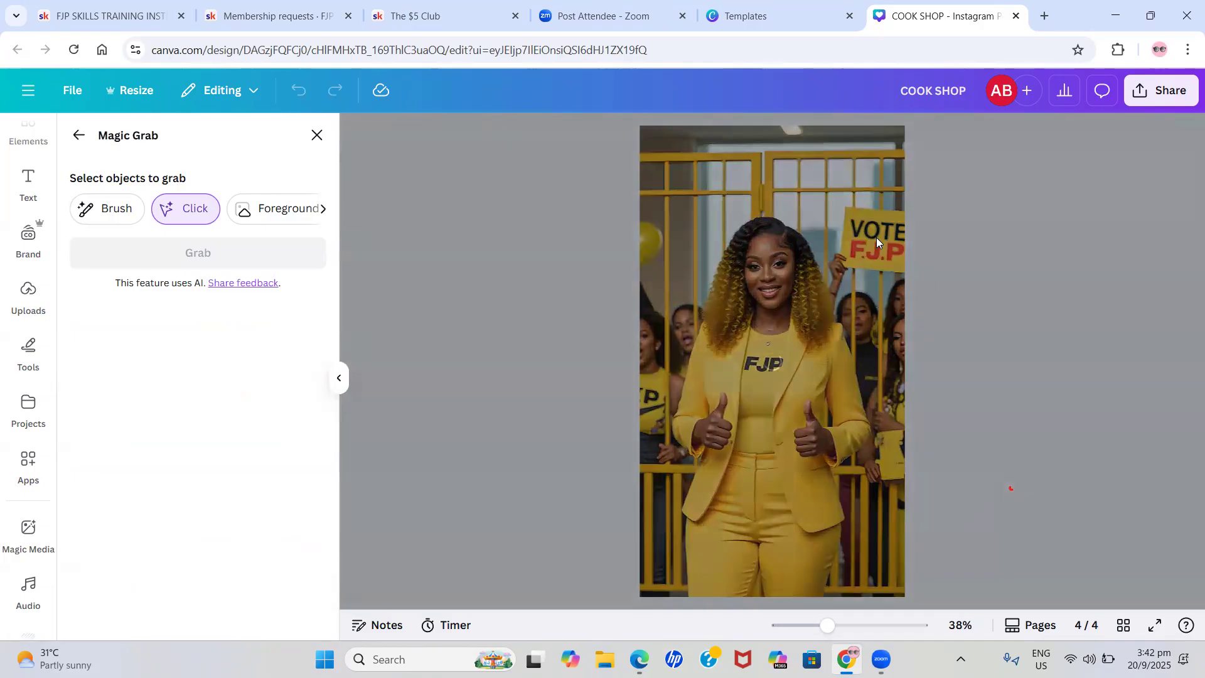
left_click(876, 237)
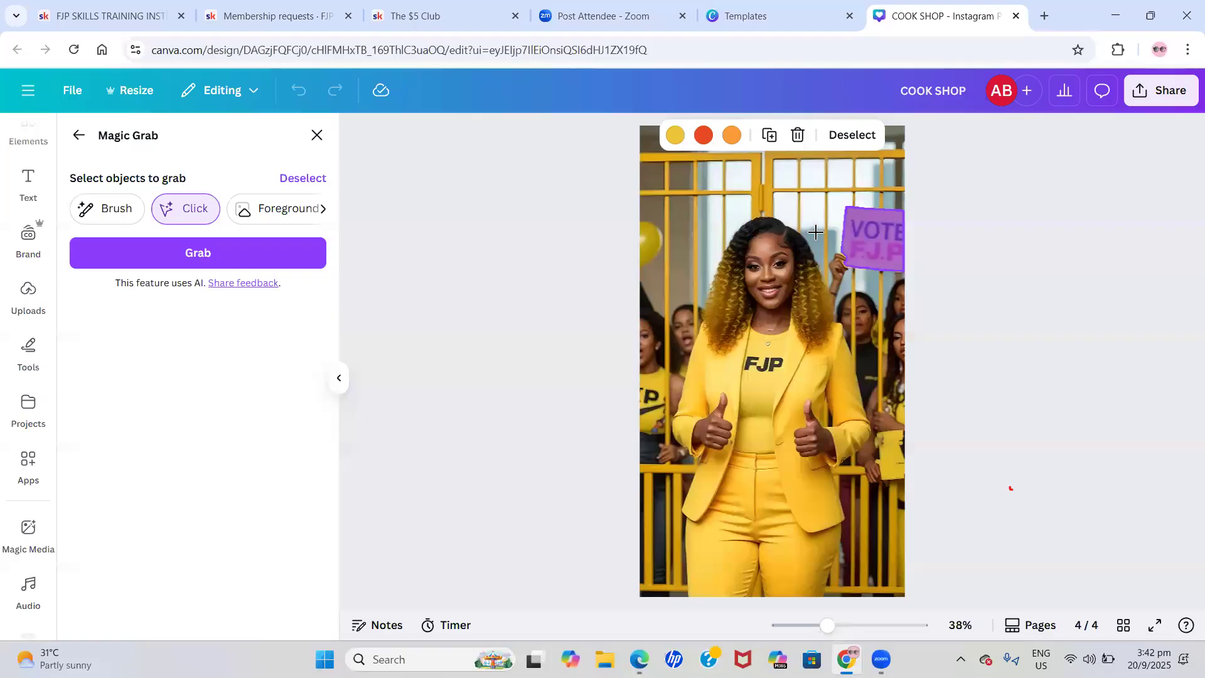
left_click(188, 254)
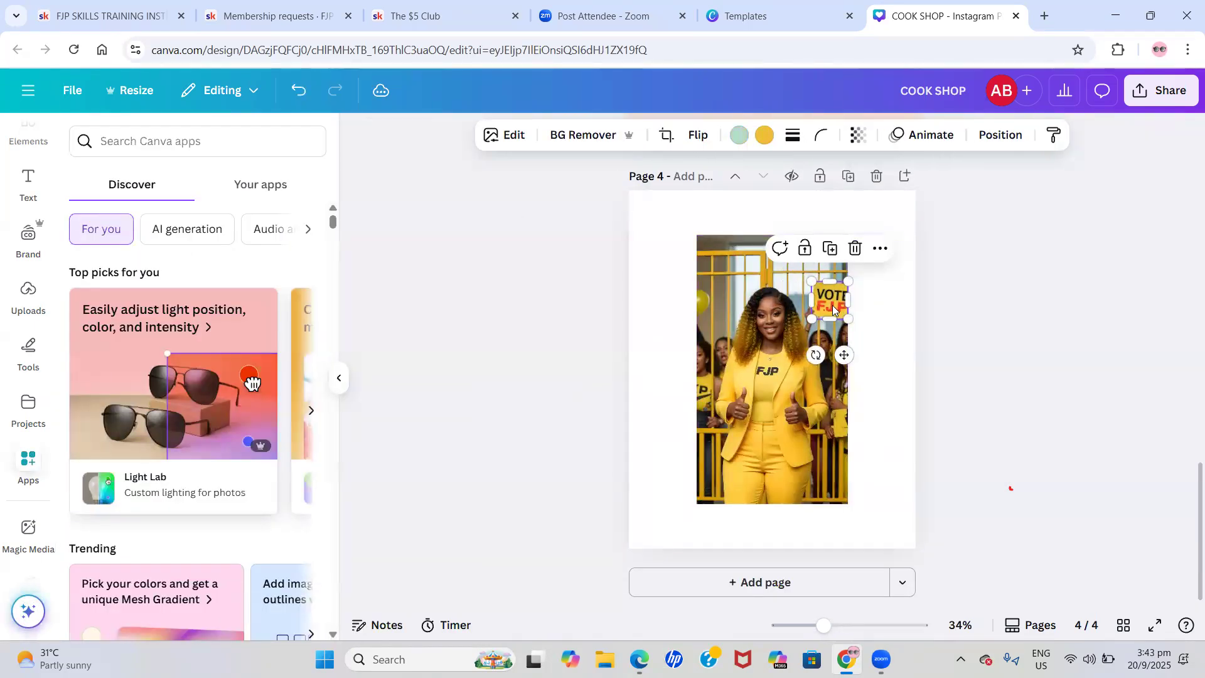
key("Delete")
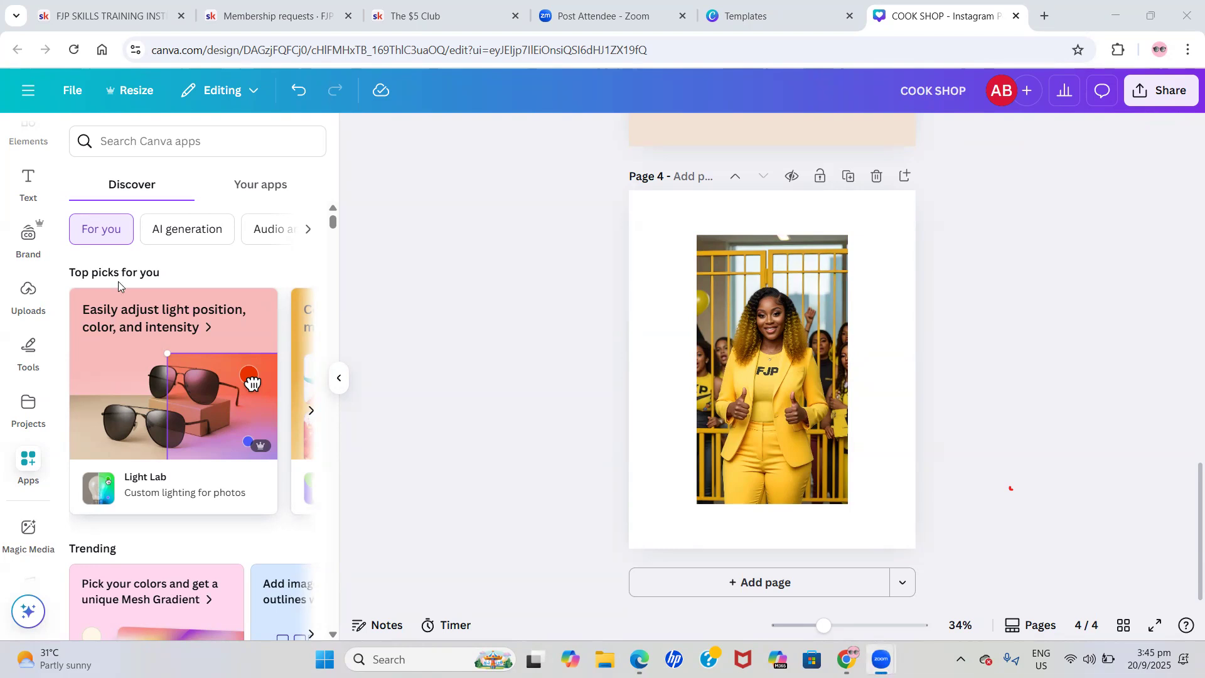
Delete the photo of the woman in yellow from page 4
scroll(35, 389, "up", 2)
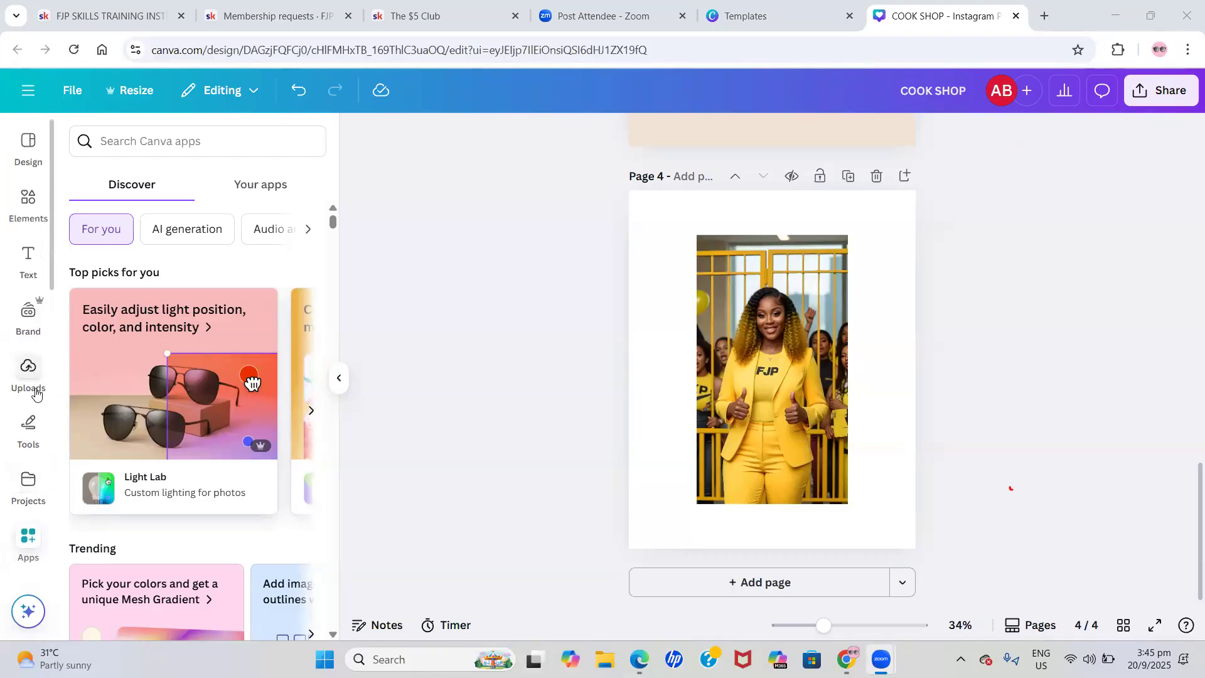
left_click(710, 417)
key("Delete")
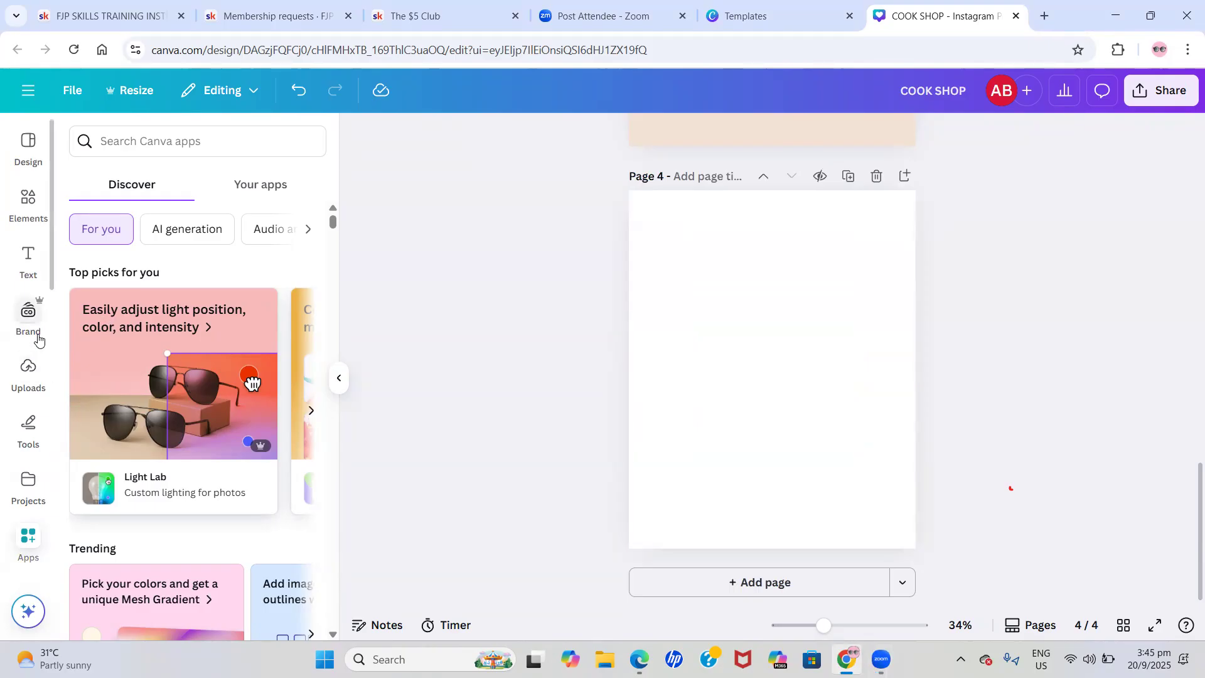
Search the elements for "BLACK WOMAN IN YELLOW" and look through the photo results
left_click(23, 205)
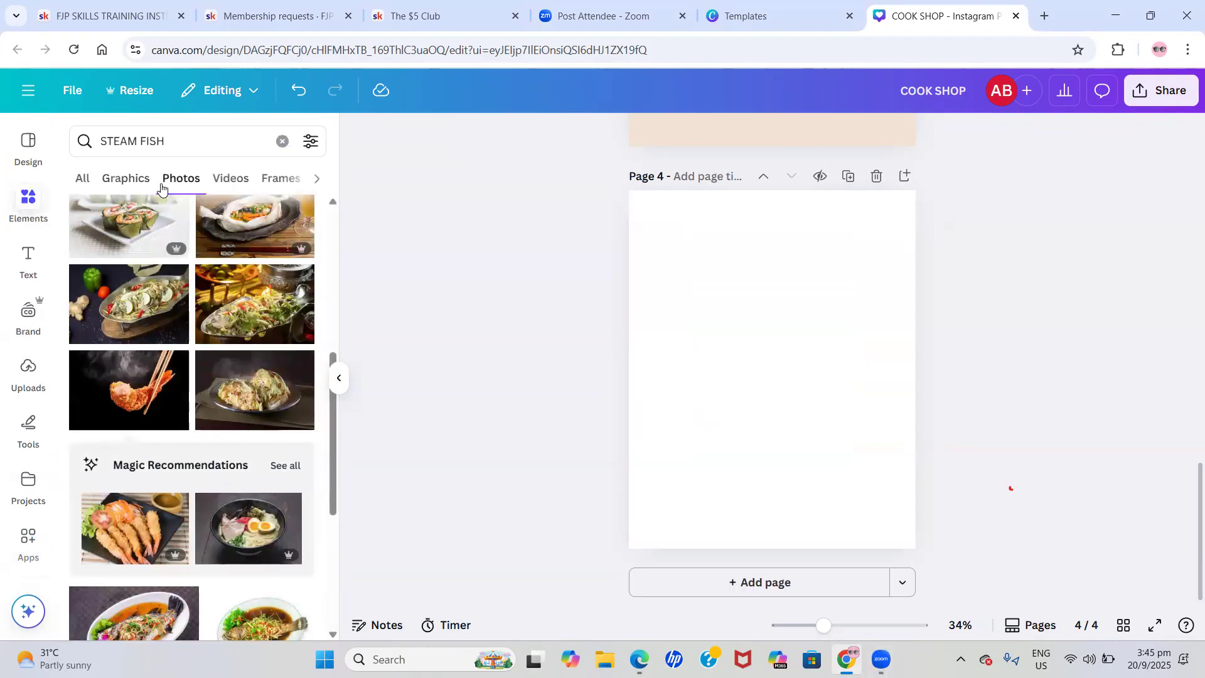
left_click(283, 142)
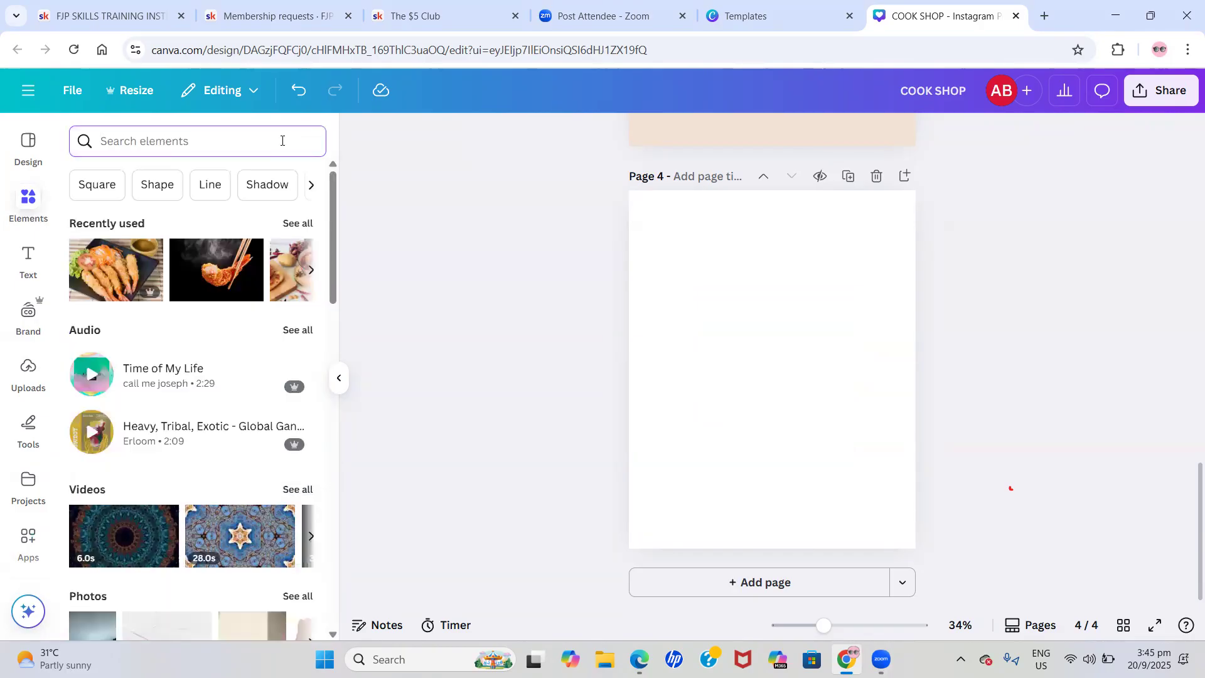
type("BLACK WOMAN IN YELLOW")
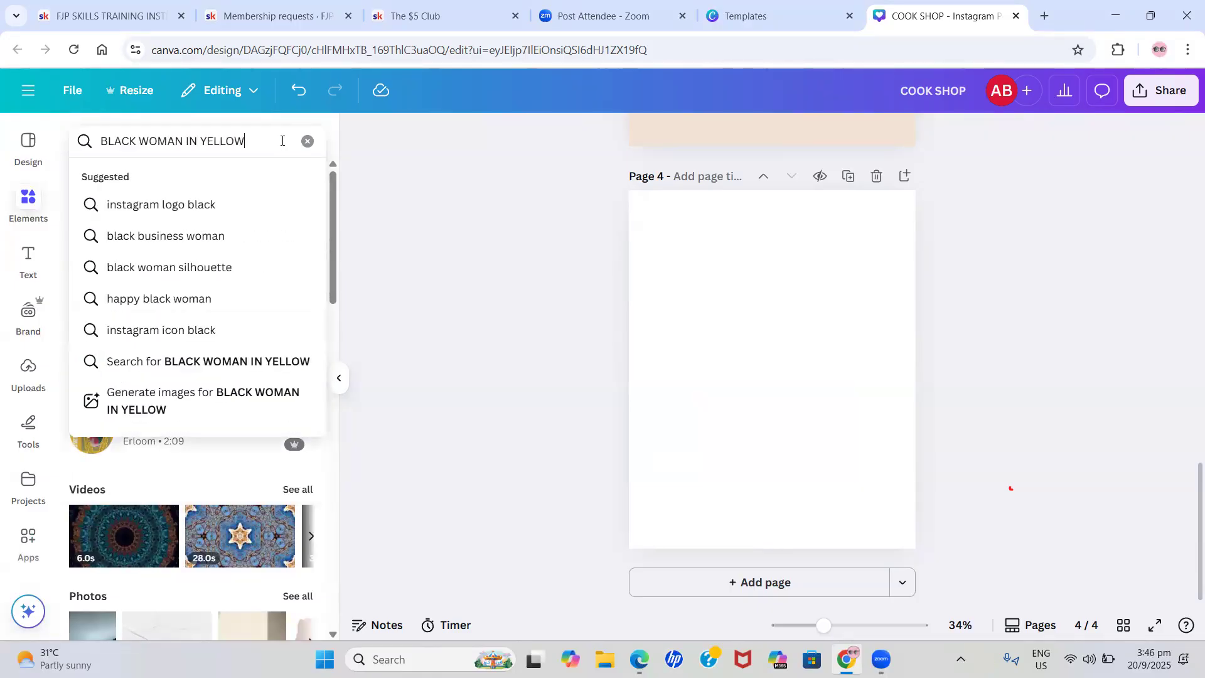
key("Return")
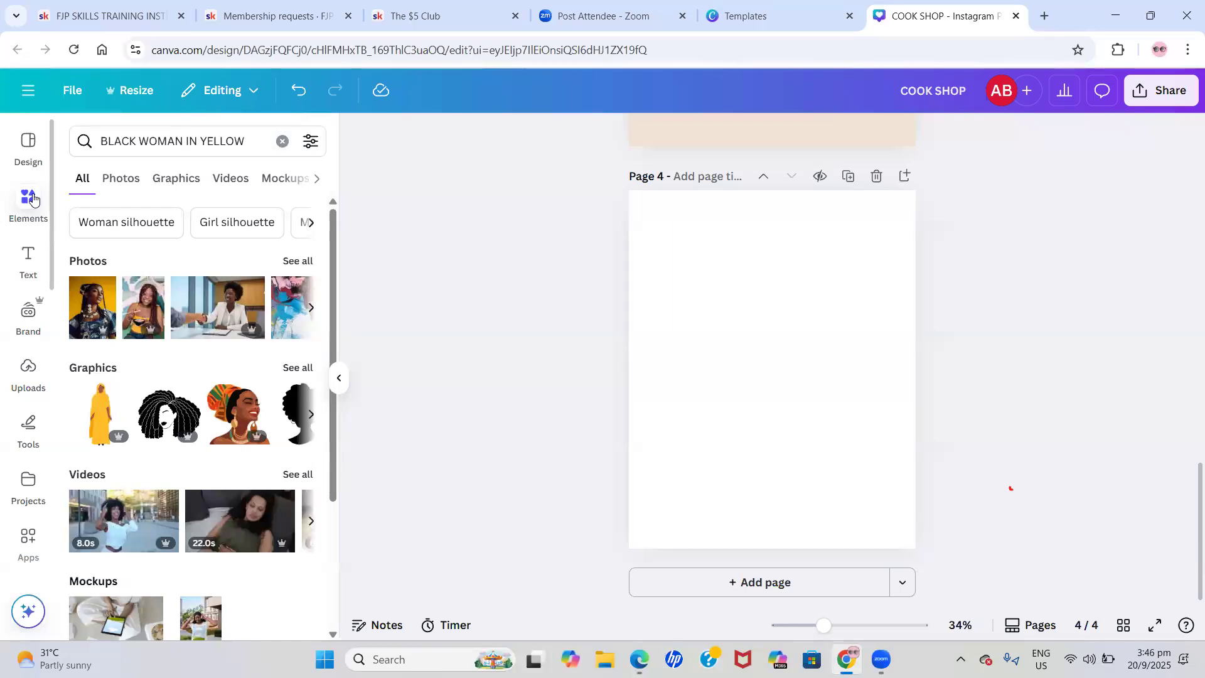
left_click(123, 179)
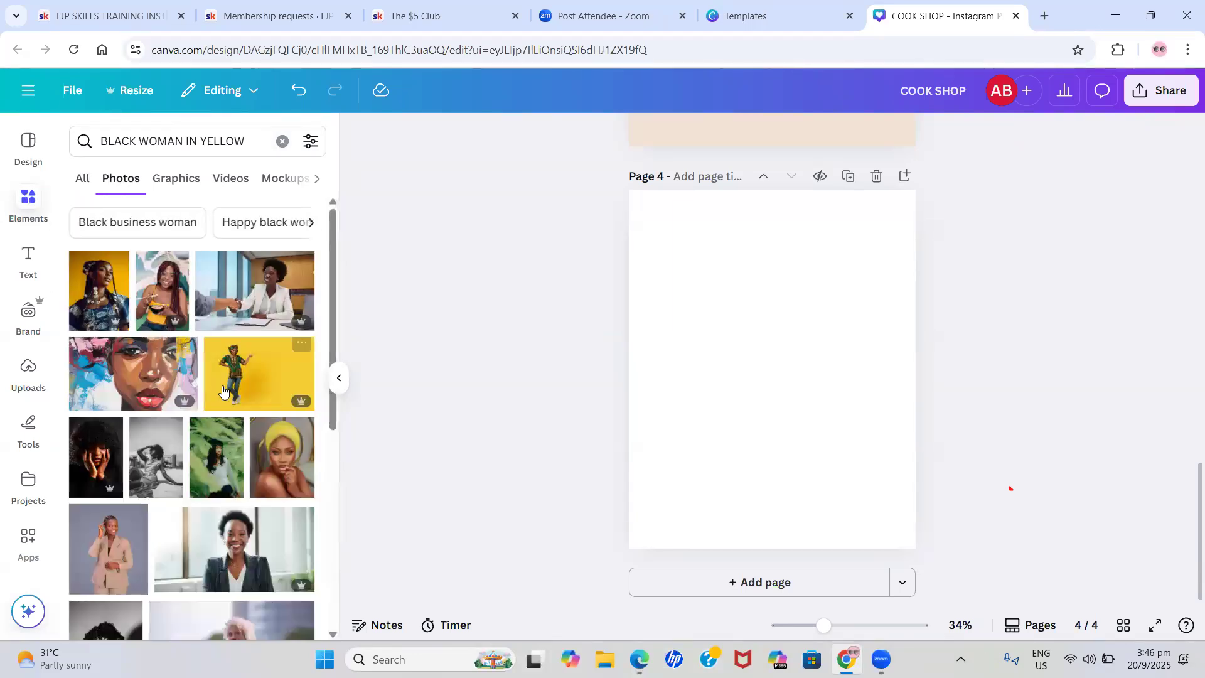
scroll(279, 442, "down", 3)
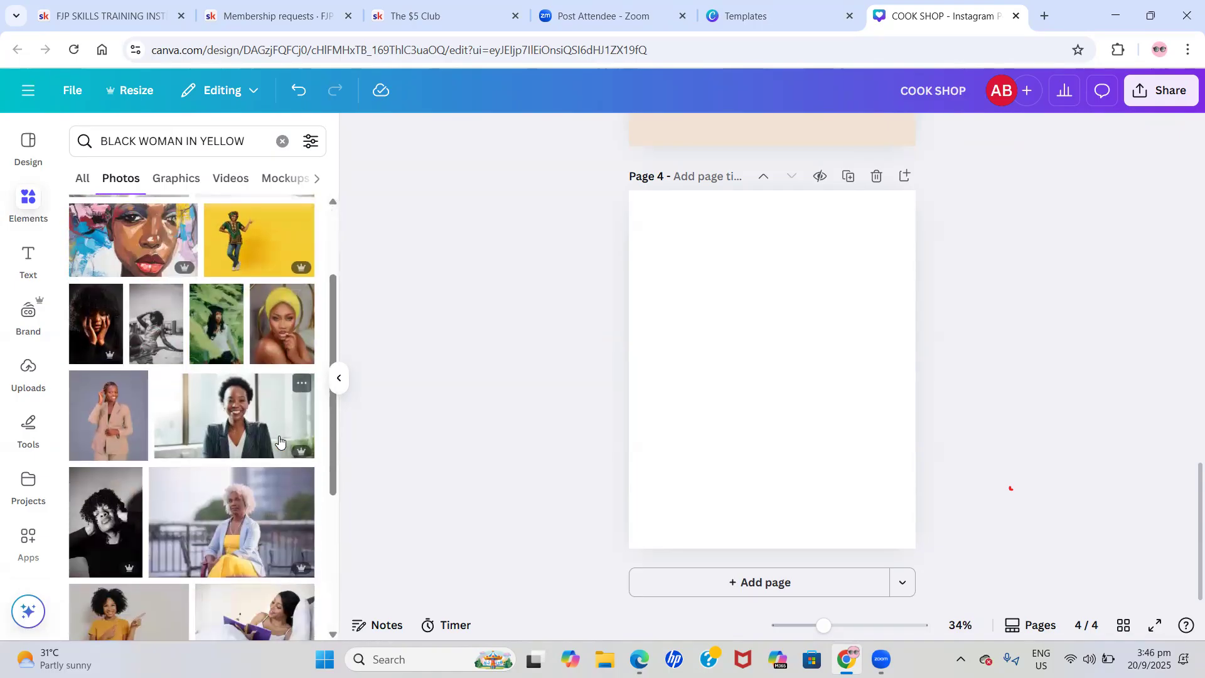
scroll(280, 442, "down", 3)
scroll(280, 441, "up", 6)
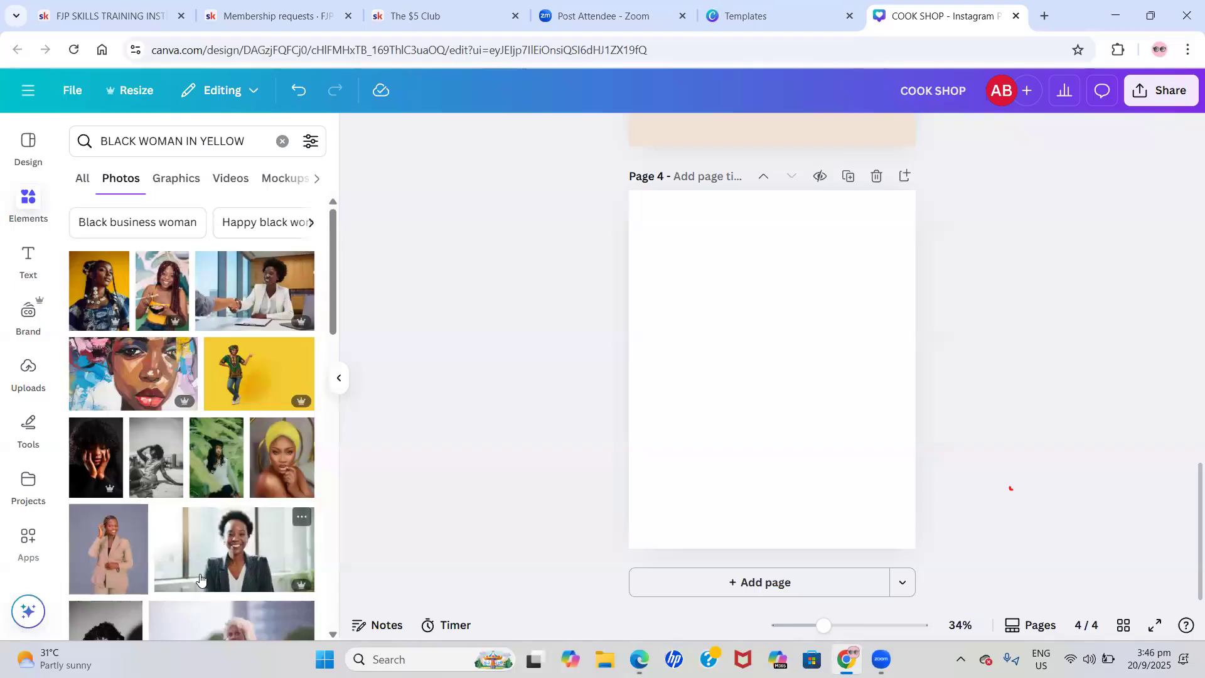
scroll(200, 578, "down", 5)
scroll(201, 578, "down", 2)
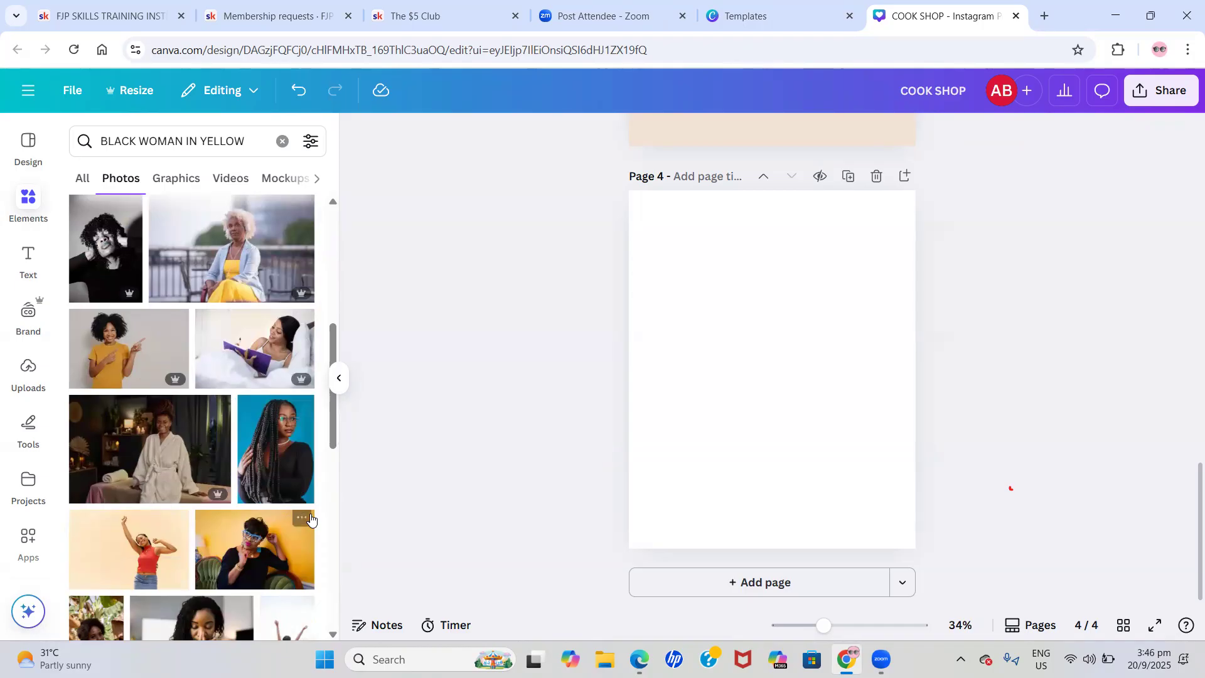
scroll(312, 520, "up", 7)
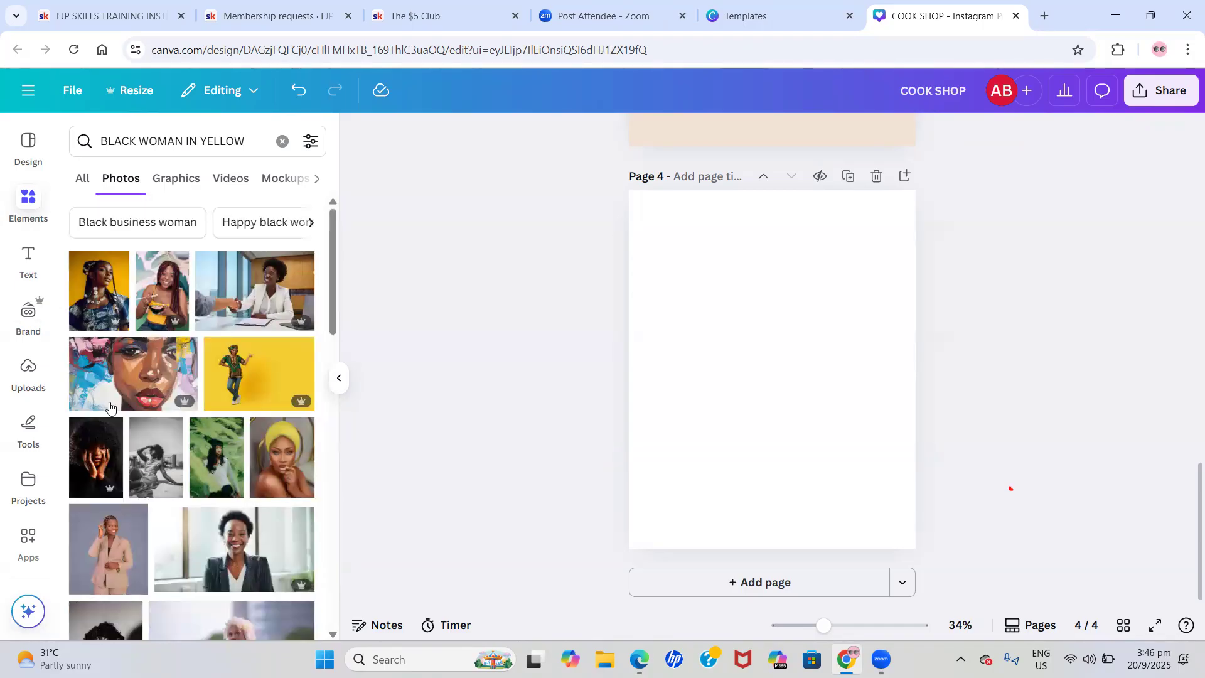
Upload the Whisk image of the FJP Skills Training building from Downloads and add it to page 4
left_click(22, 368)
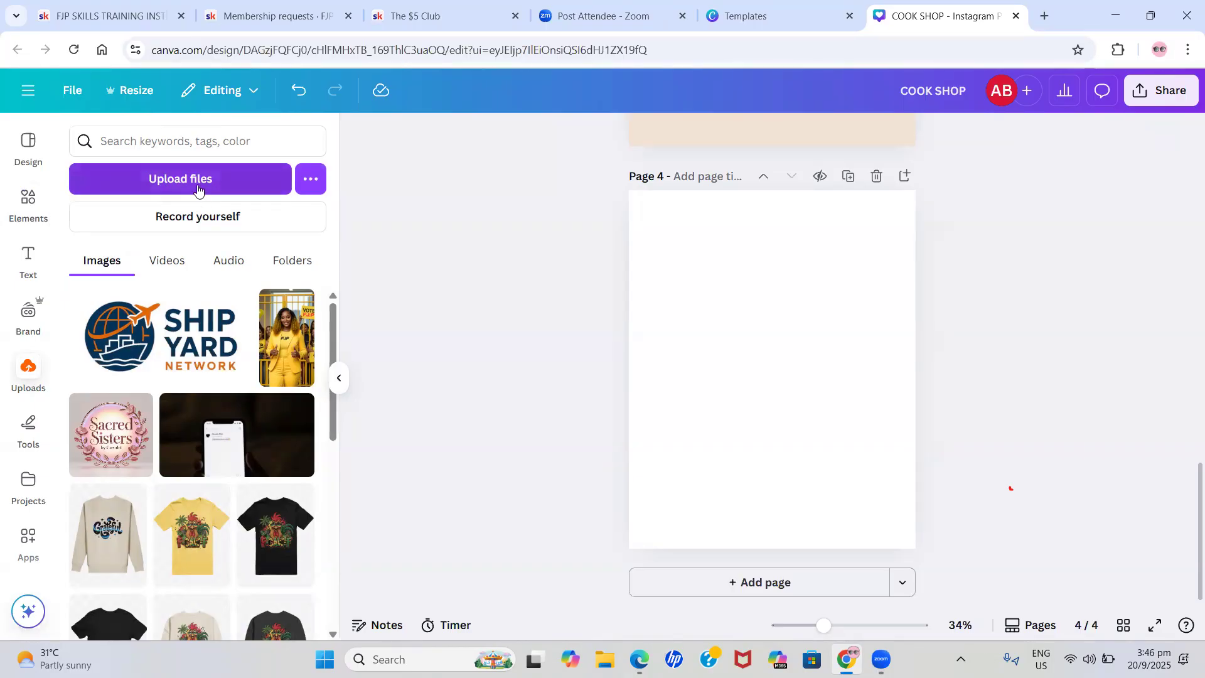
left_click(191, 177)
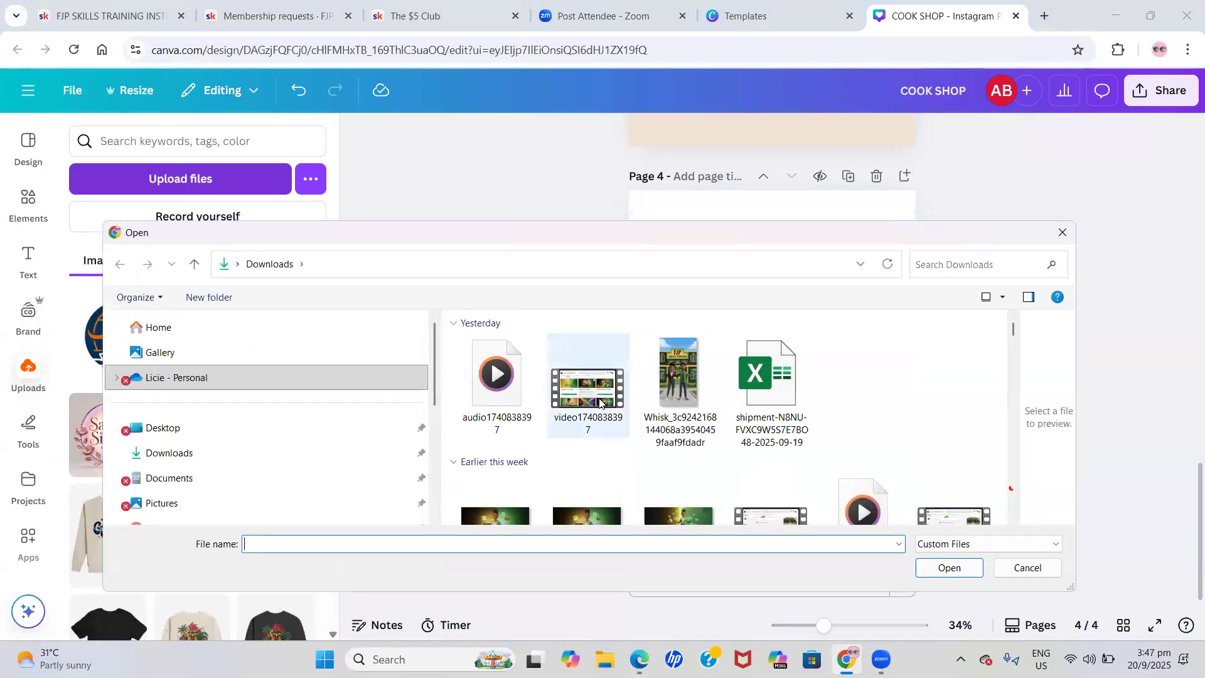
scroll(684, 466, "down", 3)
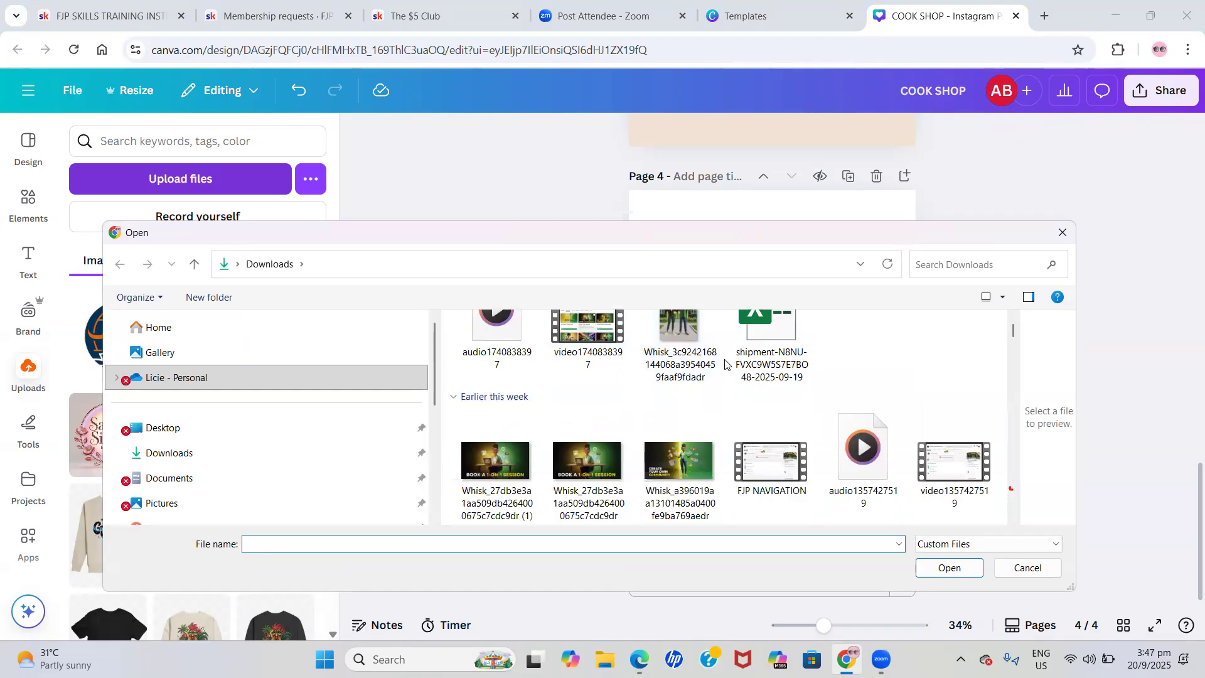
scroll(724, 364, "up", 1)
scroll(683, 389, "up", 2)
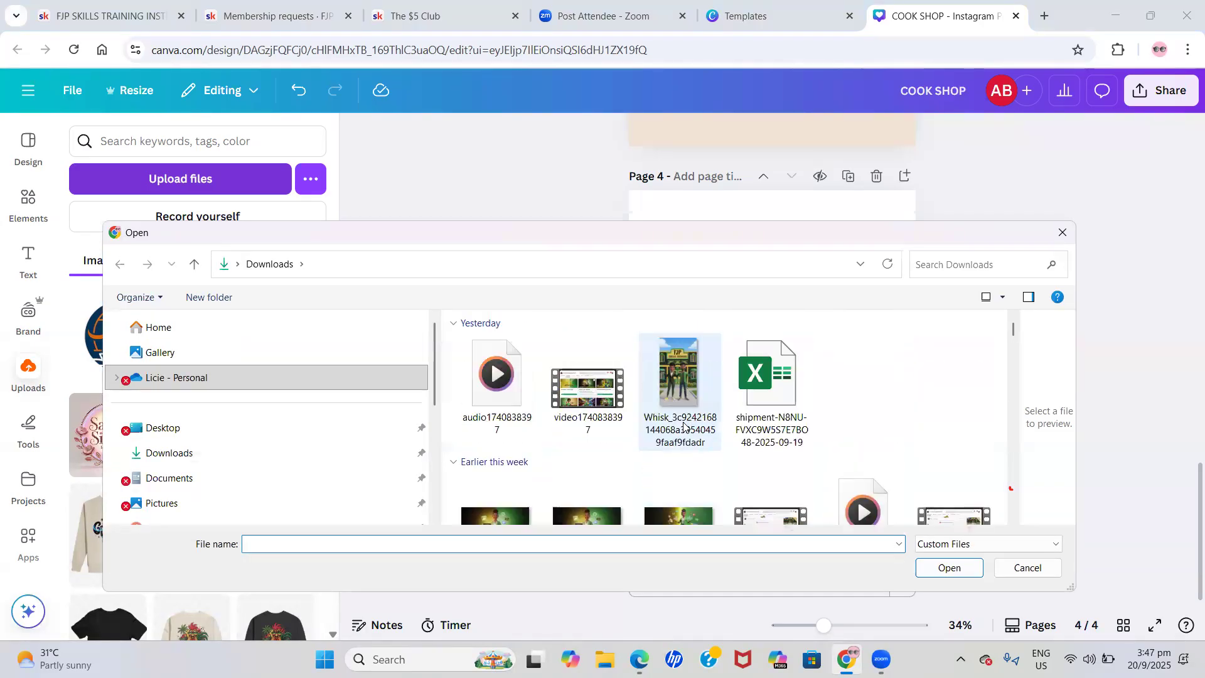
left_click(681, 382)
left_click(927, 571)
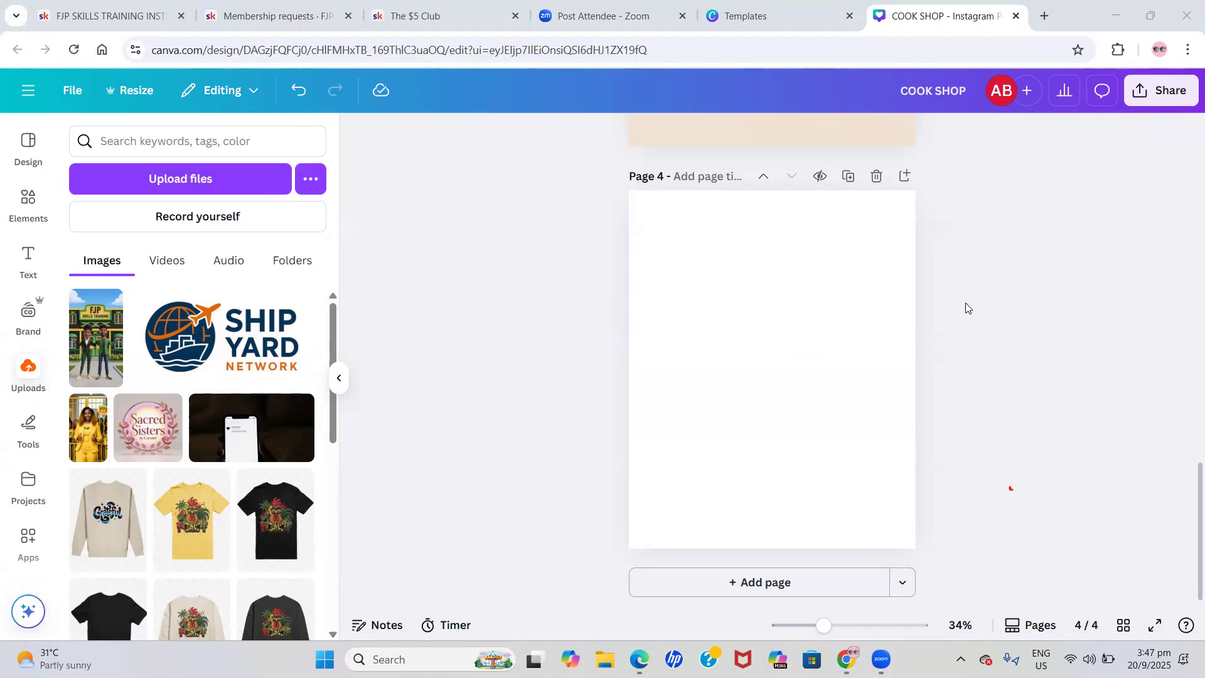
left_click(92, 341)
left_click(92, 341)
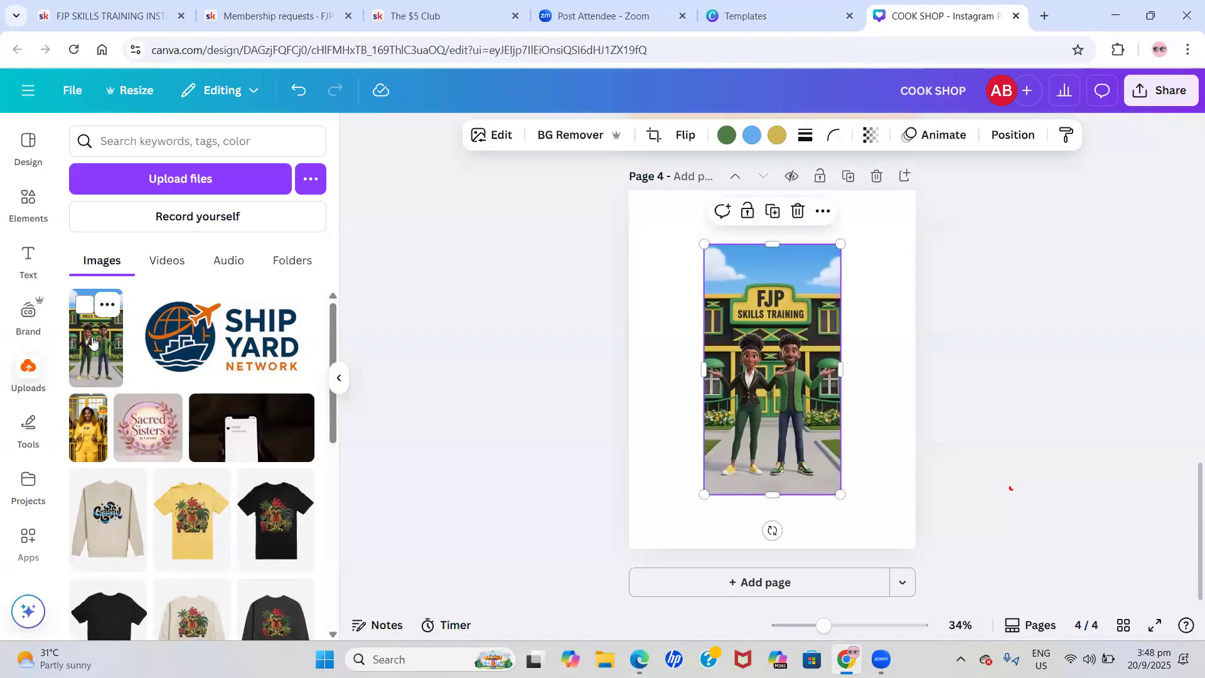
Try adding the Sacred Sisters logo and the photo of the woman in yellow to page 4, and delete both
left_click(142, 433)
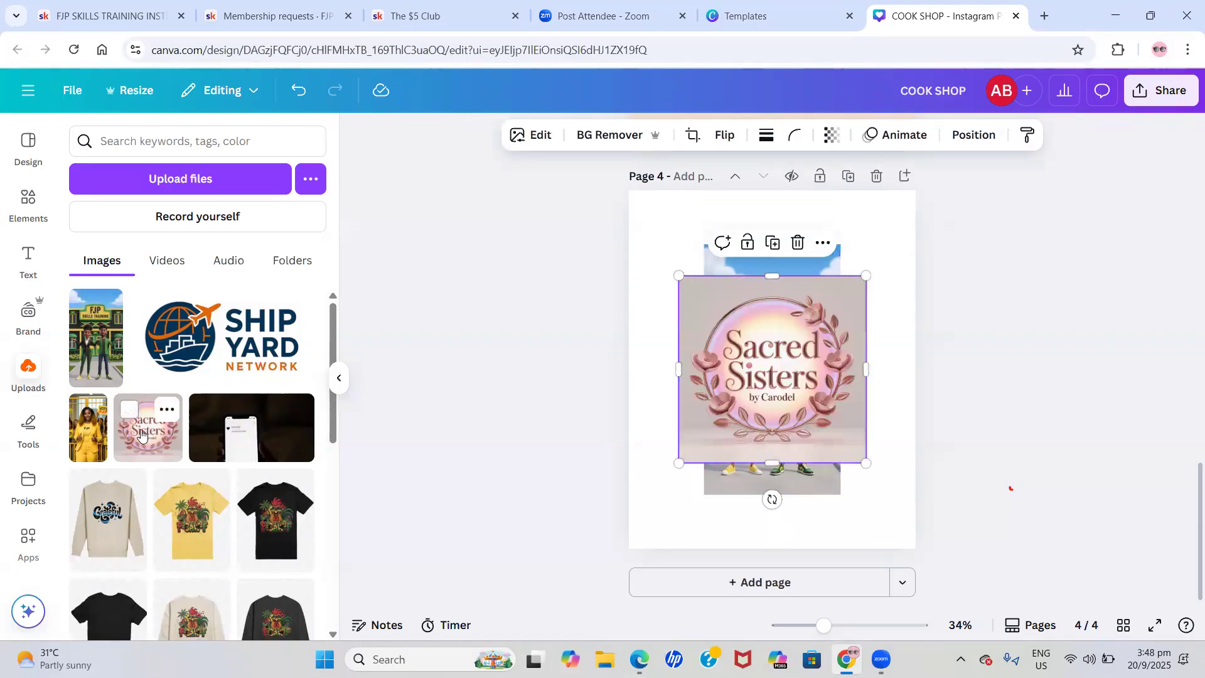
left_click(75, 453)
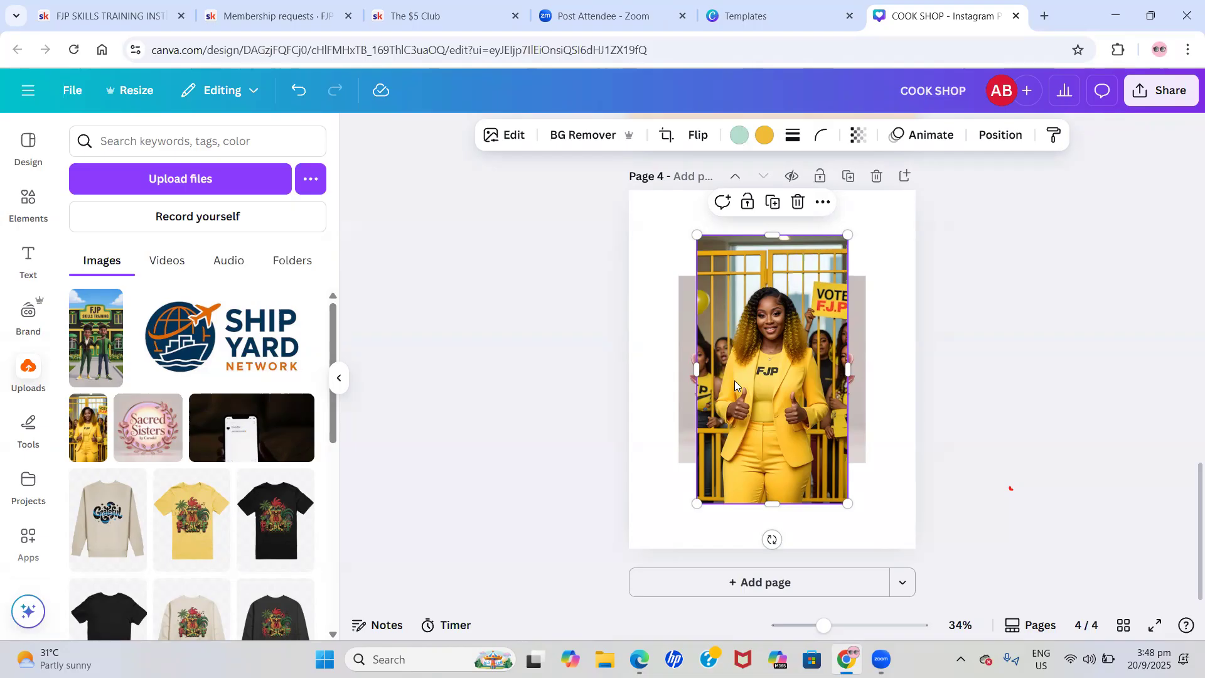
key("Delete")
left_click(738, 329)
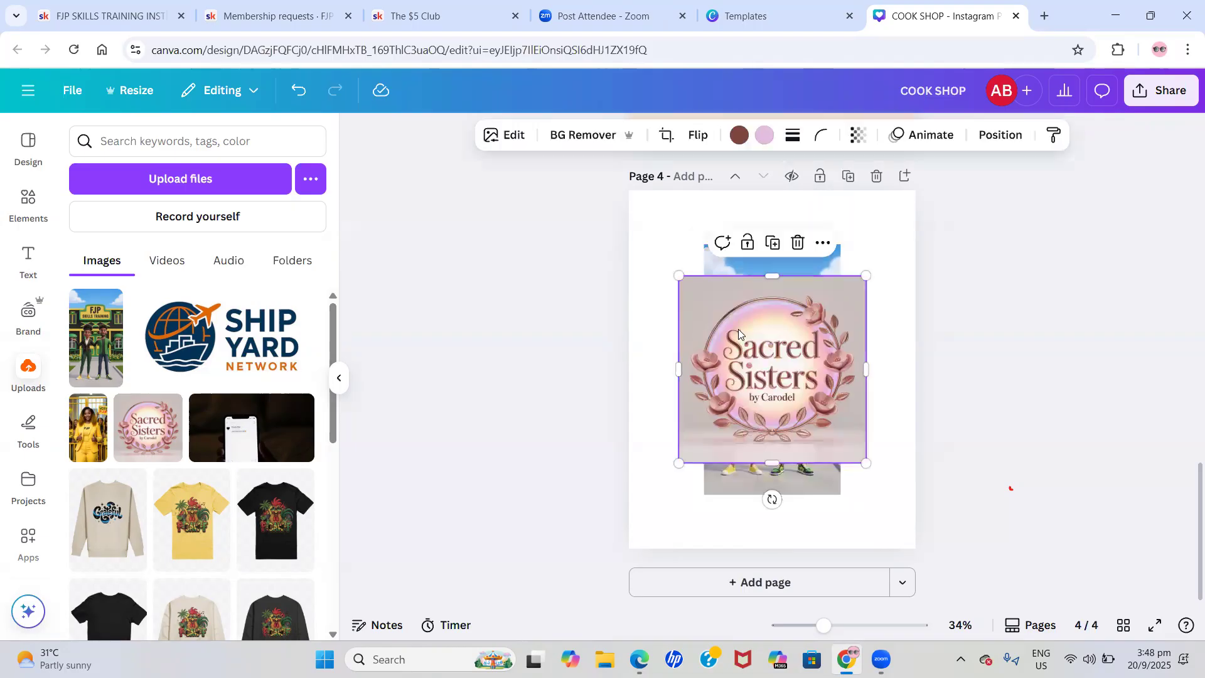
key("Delete")
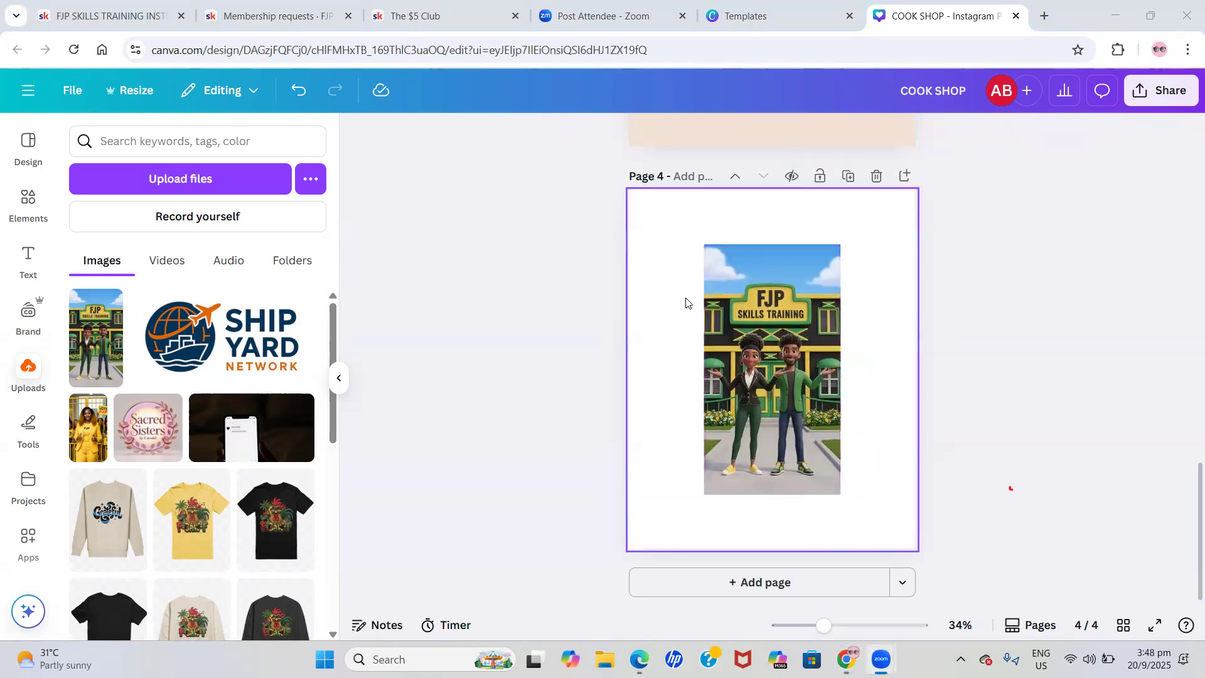
Move the FJP Skills Training image to about X 55 px, Y 74 px on page 4 and open its position settings
left_click(747, 366)
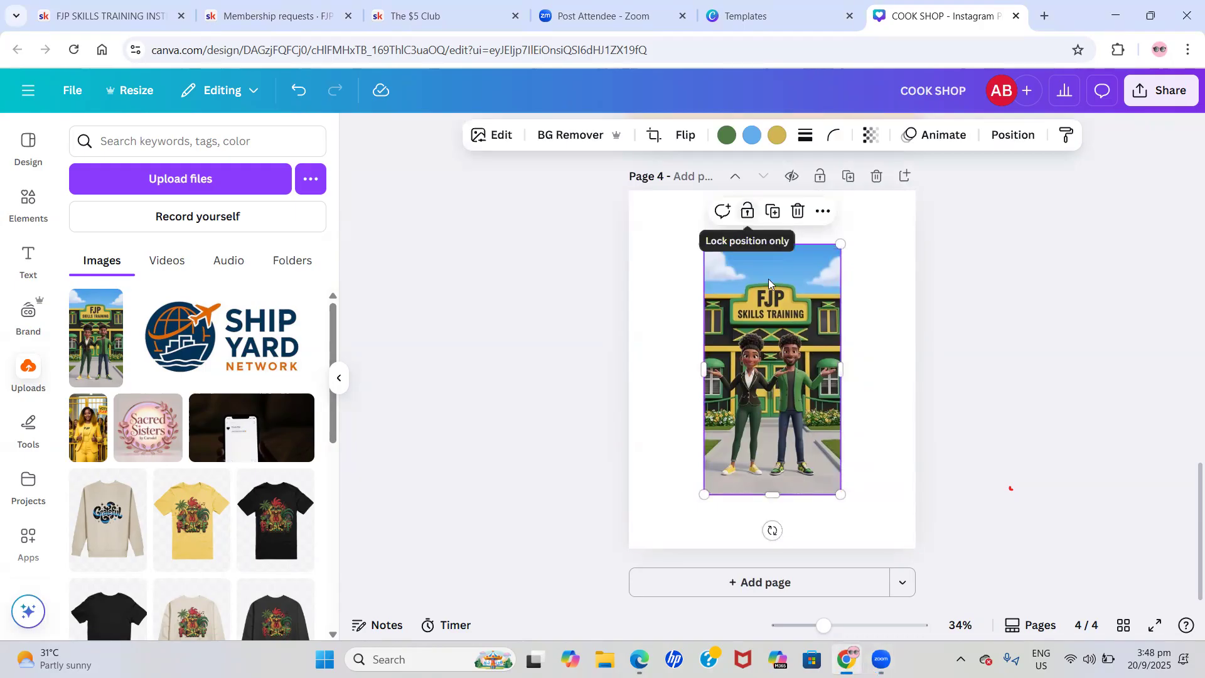
left_click_drag(779, 312, 721, 278)
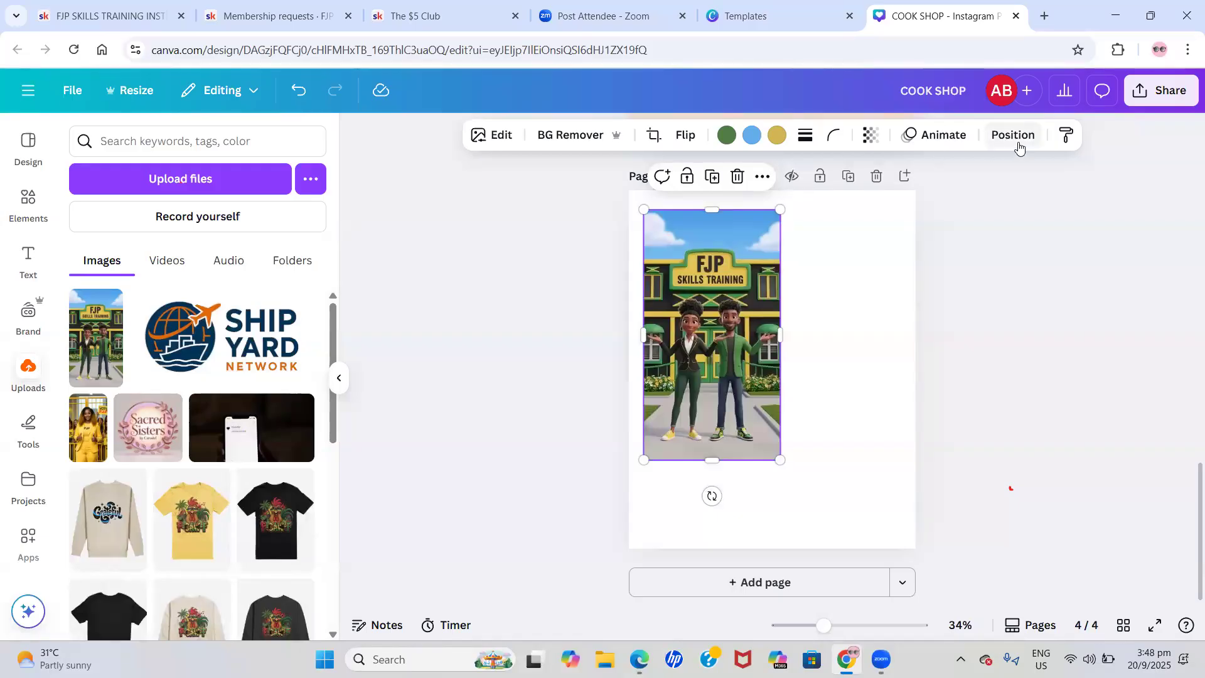
left_click(1017, 143)
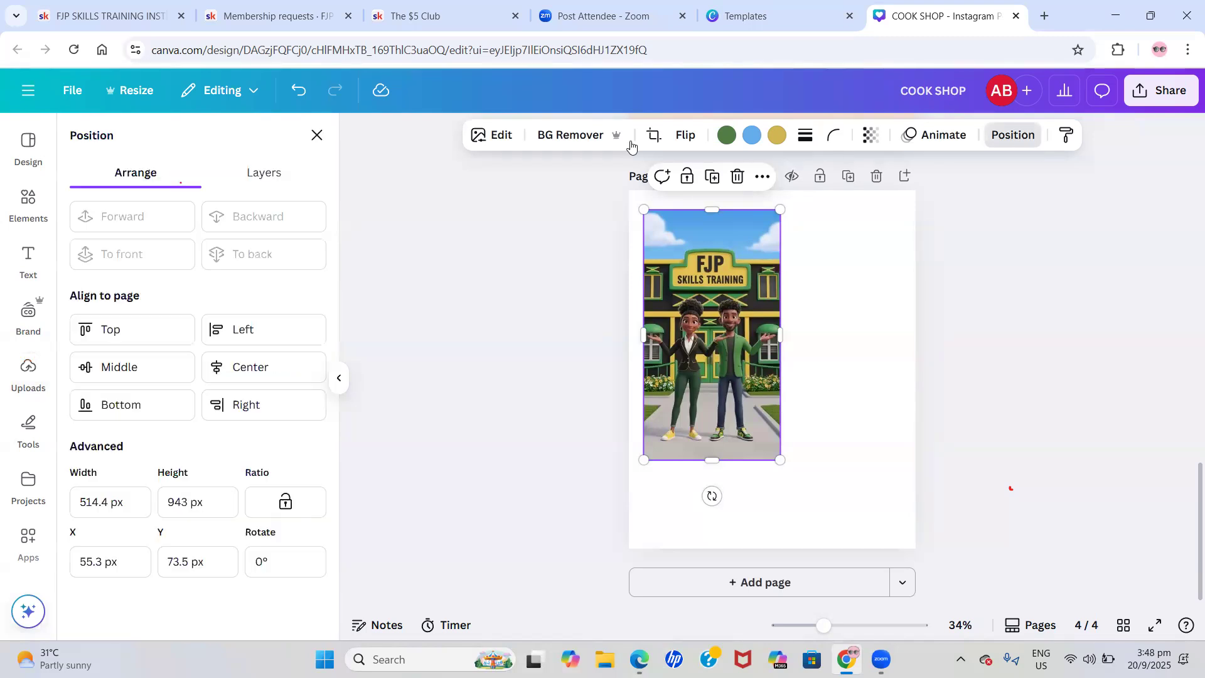
Align the FJP Skills Training image to the left and top of page 4, and finally to its center and middle
left_click(242, 323)
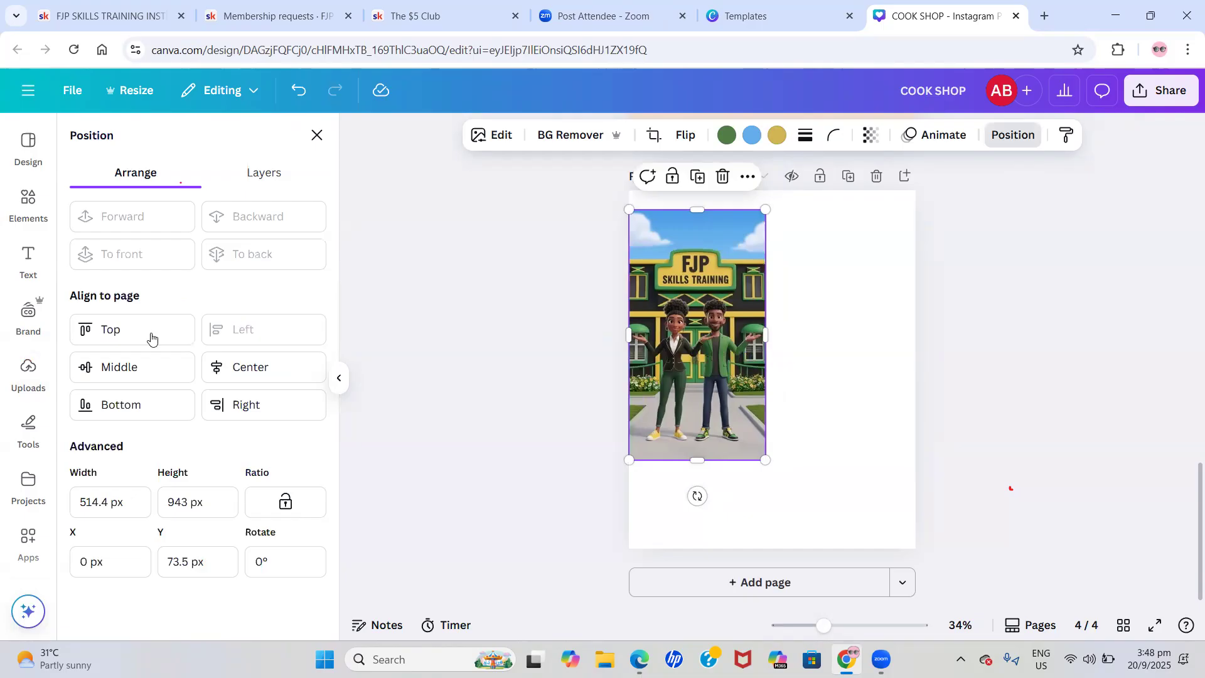
left_click(131, 338)
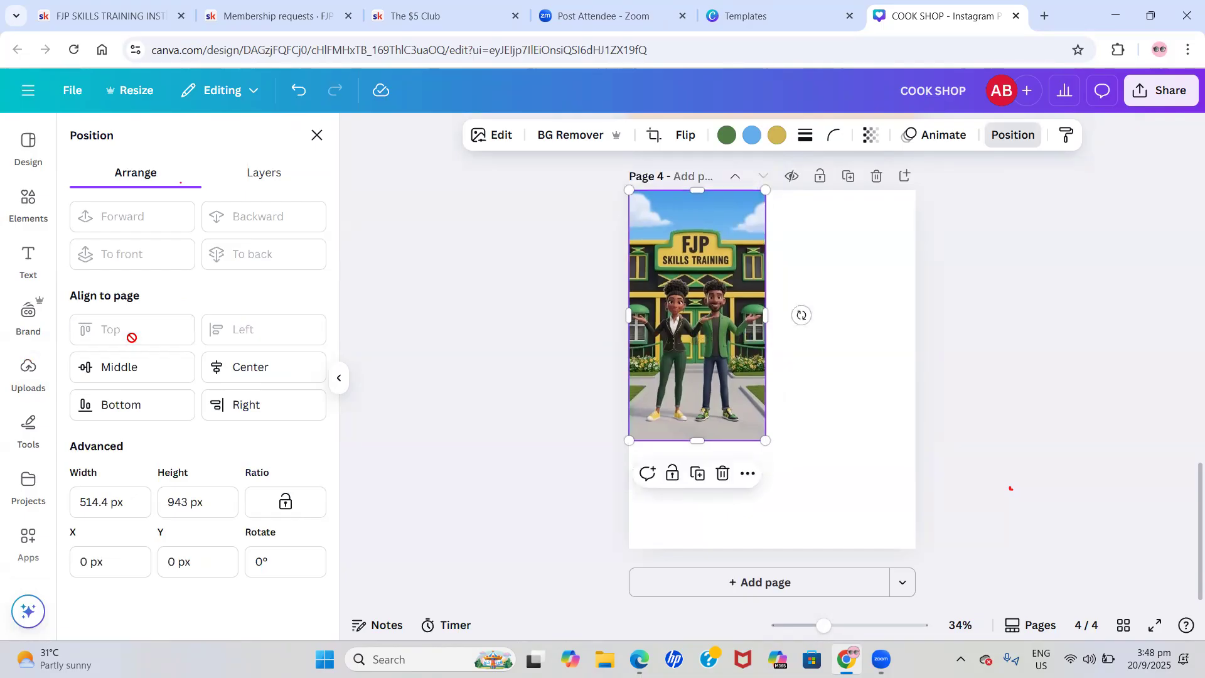
left_click(240, 367)
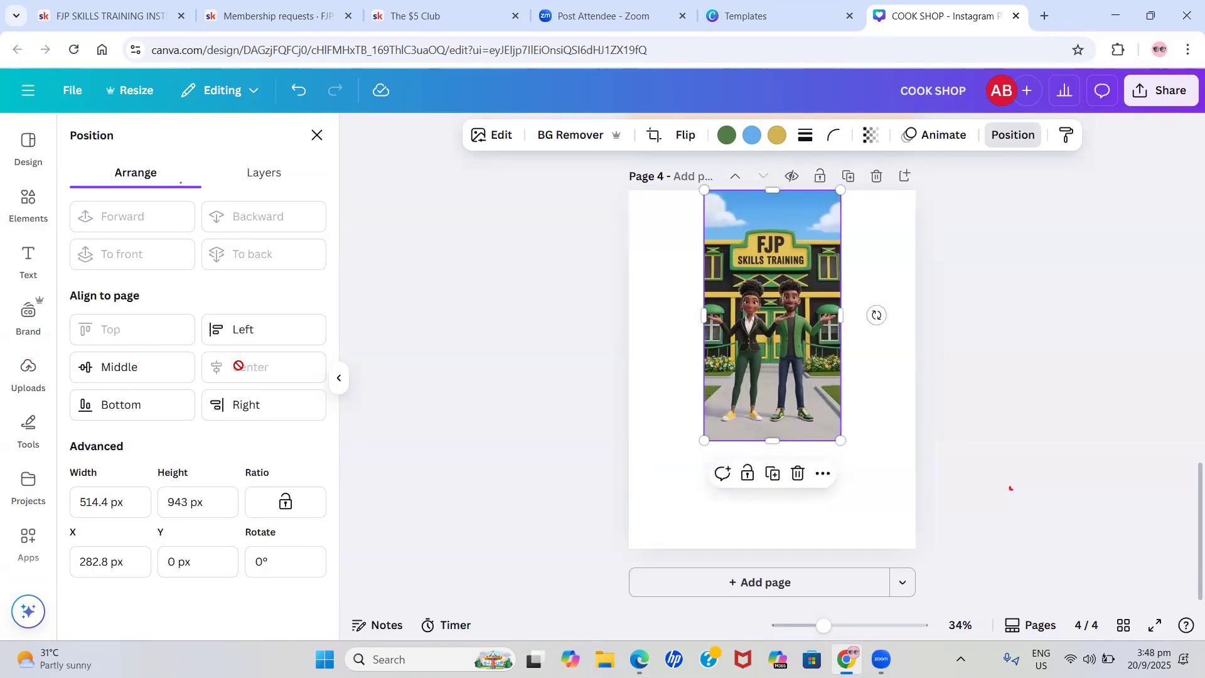
left_click(127, 367)
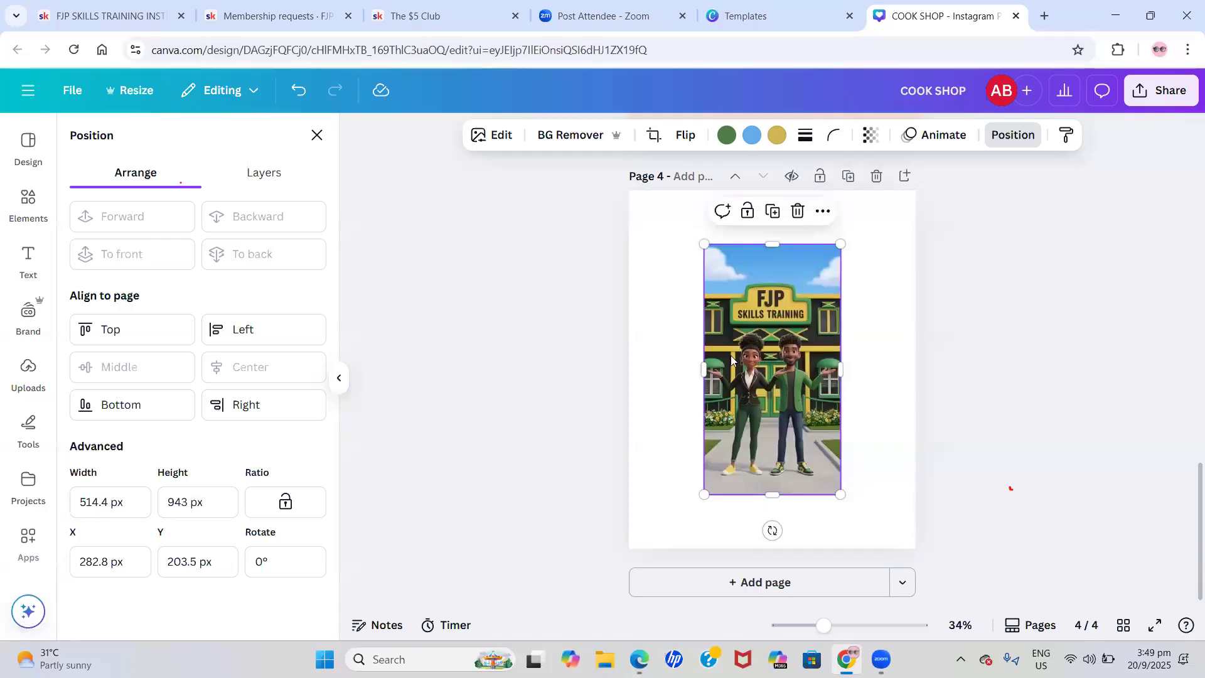
left_click(648, 344)
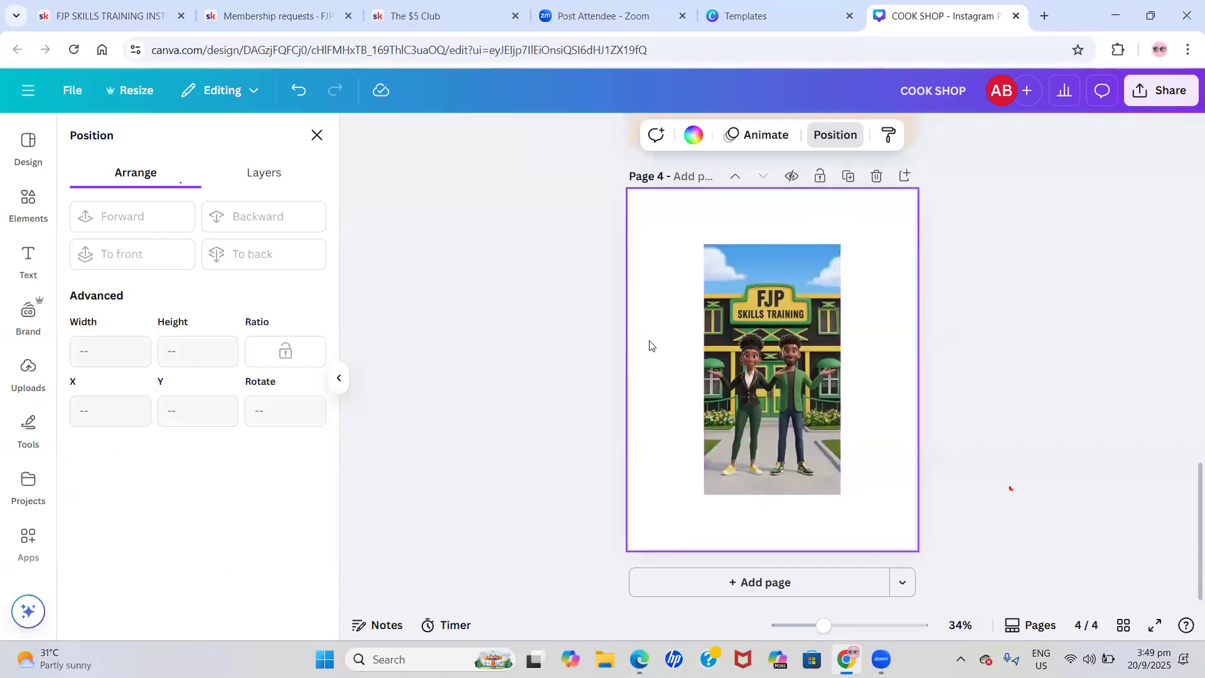
Remove the FJP Skills Training image's background, undo the removal, and close the position settings
left_click(789, 352)
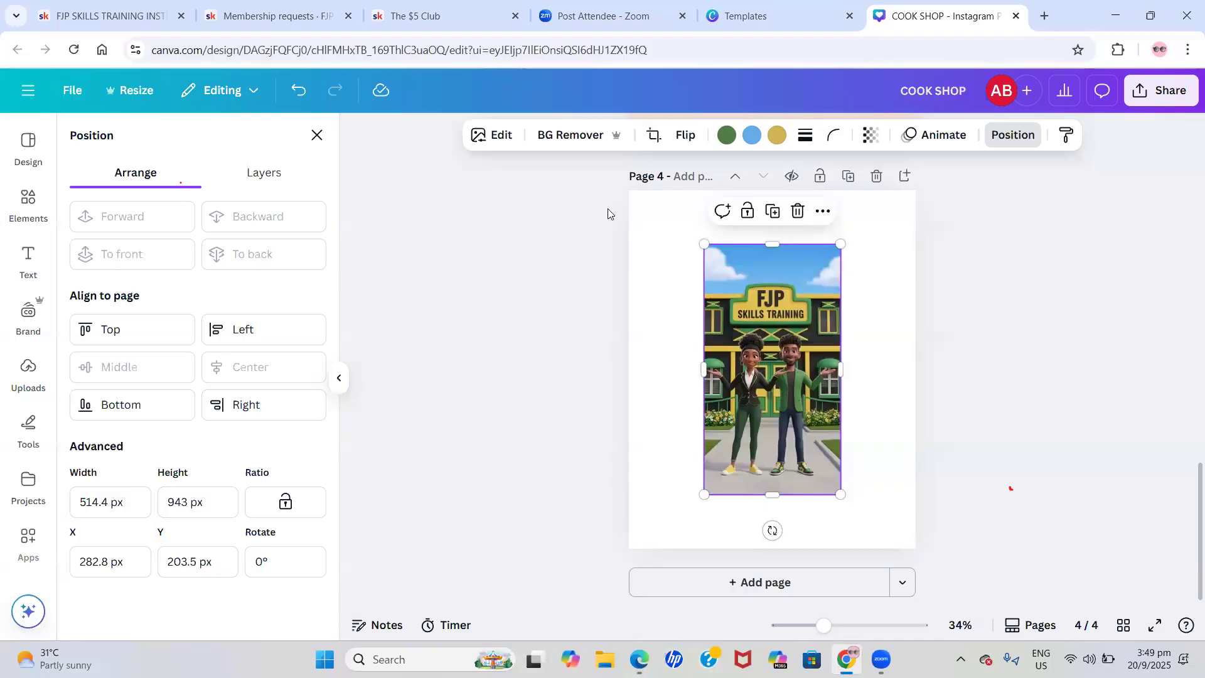
left_click(575, 144)
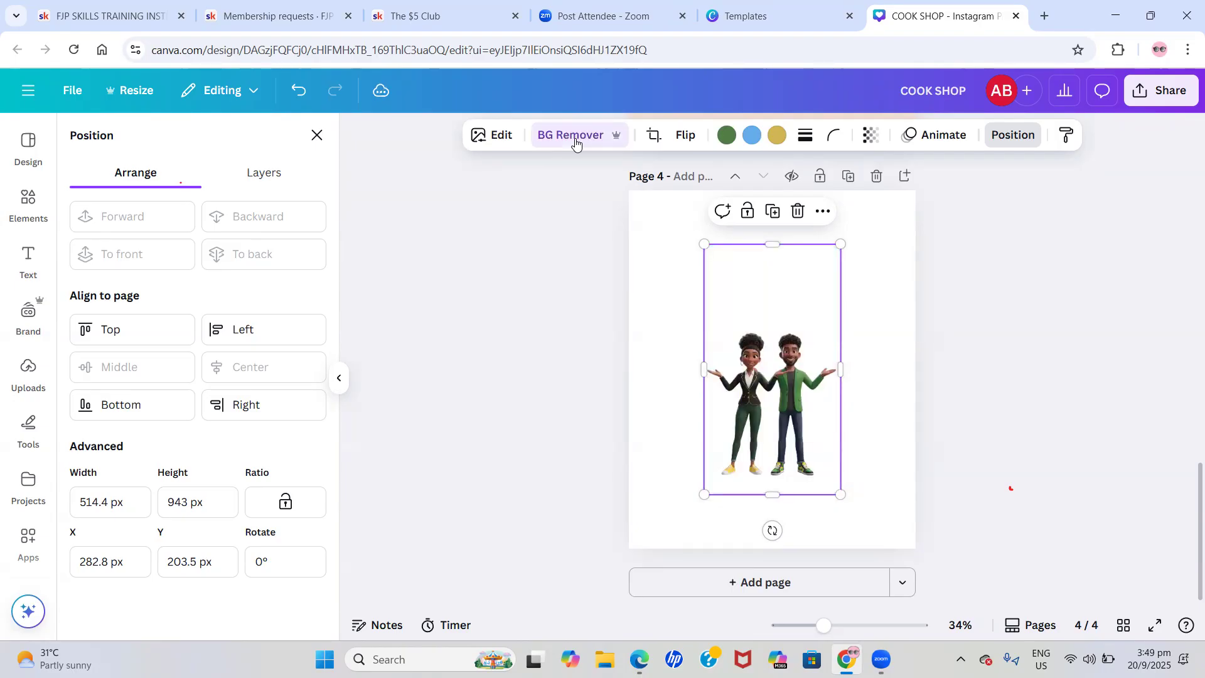
left_click(294, 101)
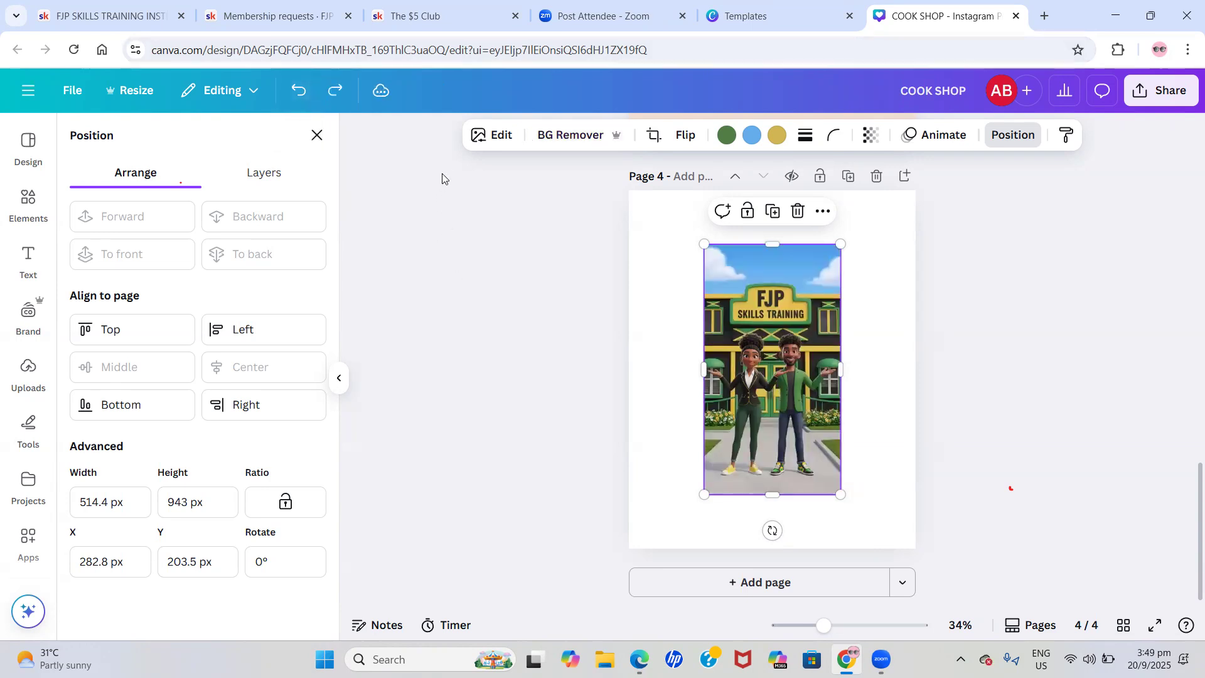
left_click(317, 140)
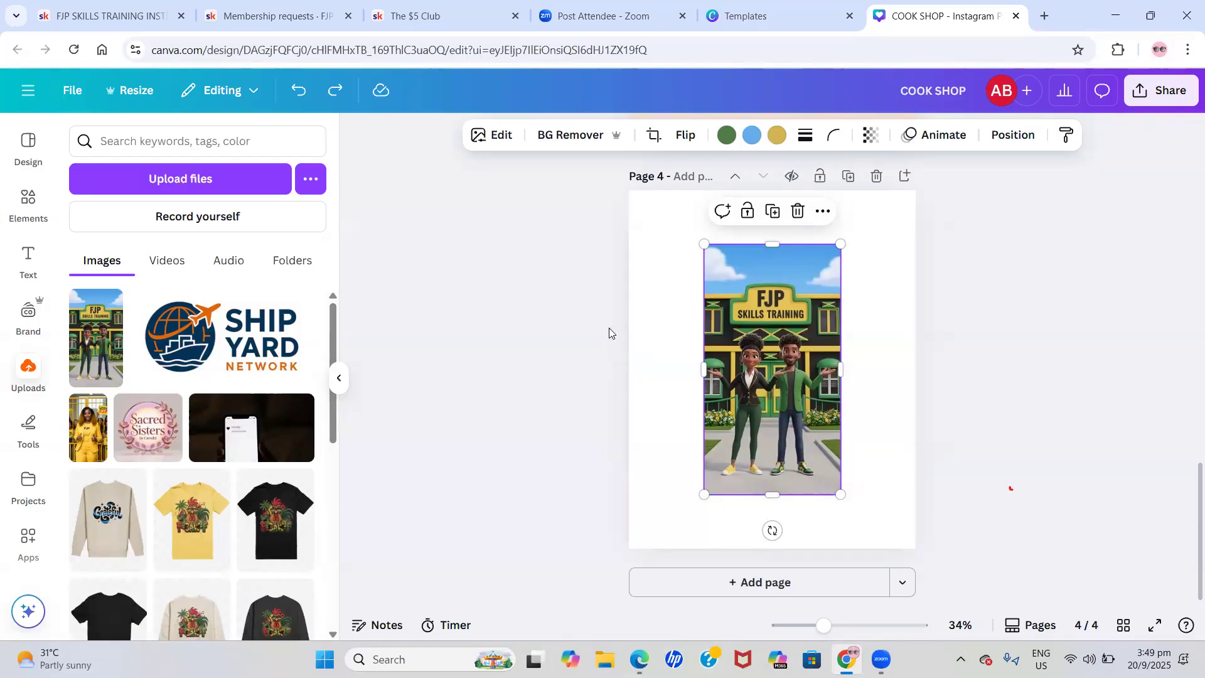
Open the FJP Skills Training image's editing tools, look through Magic Studio, and start Magic Grab
left_click(638, 251)
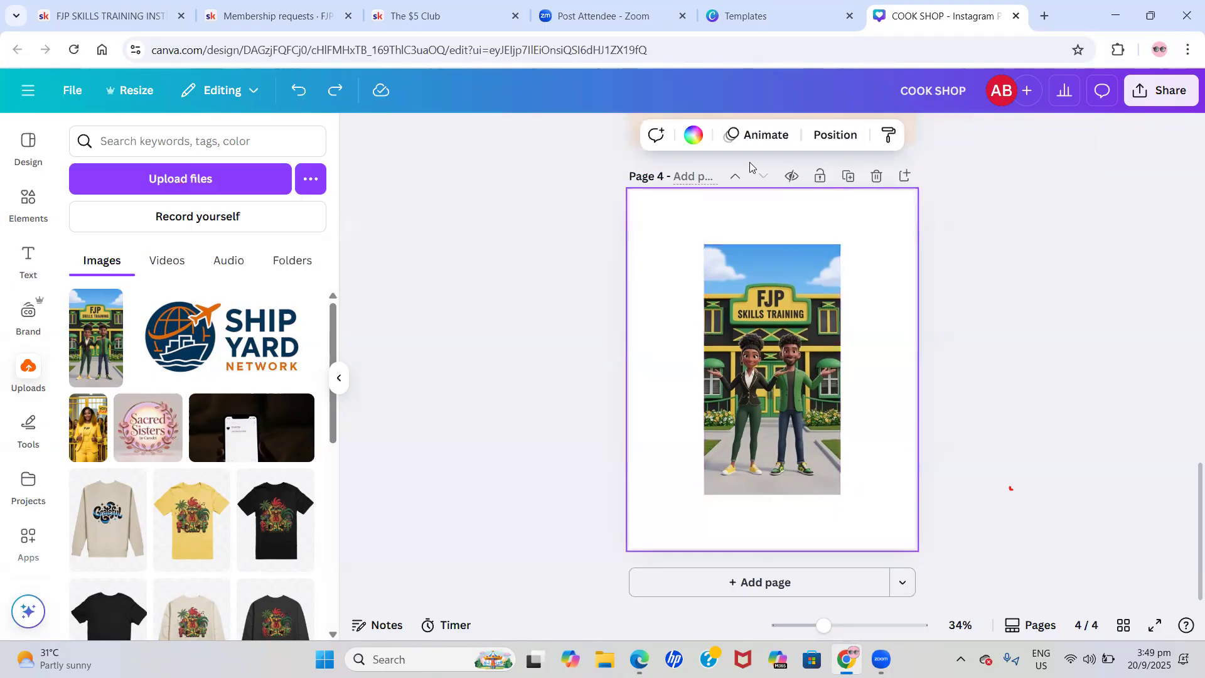
left_click(780, 339)
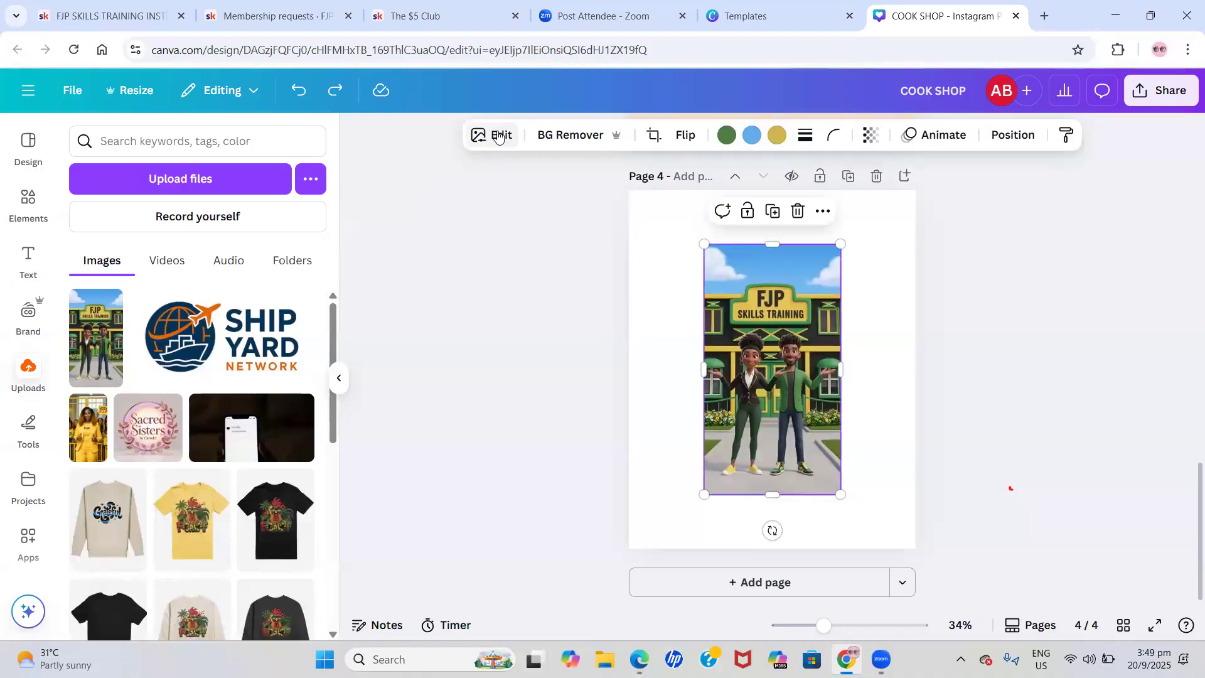
left_click(497, 136)
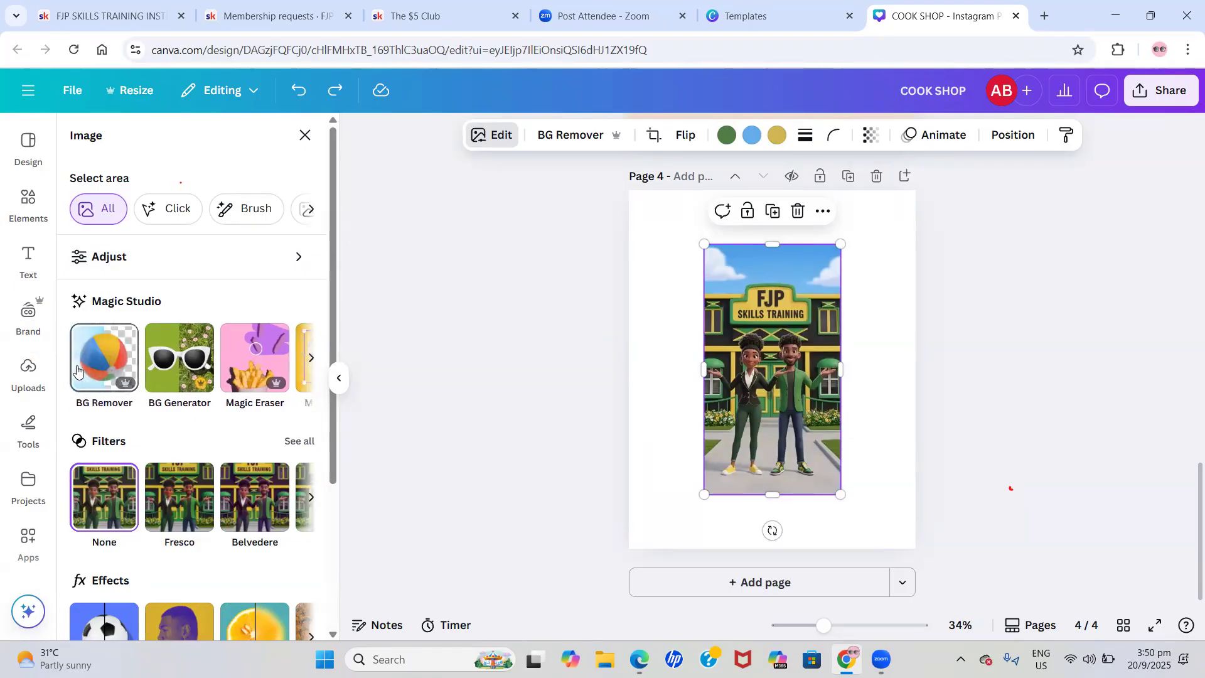
scroll(100, 376, "right", 3)
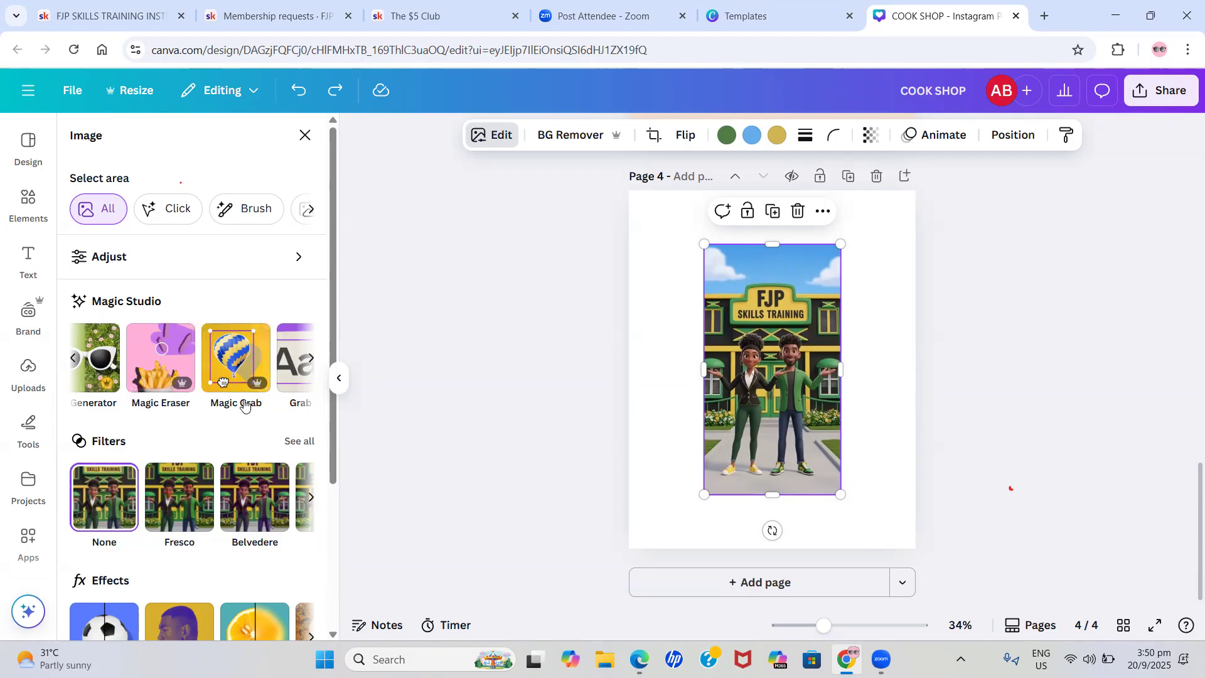
scroll(220, 402, "right", 1)
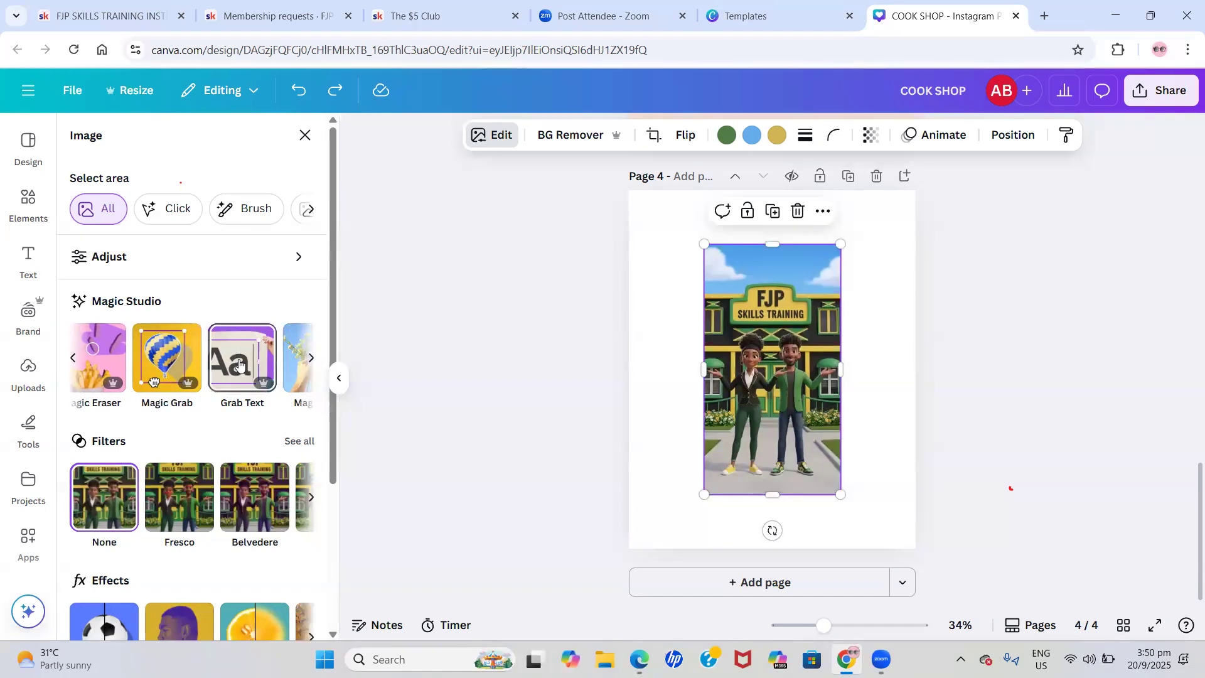
scroll(240, 365, "left", 1)
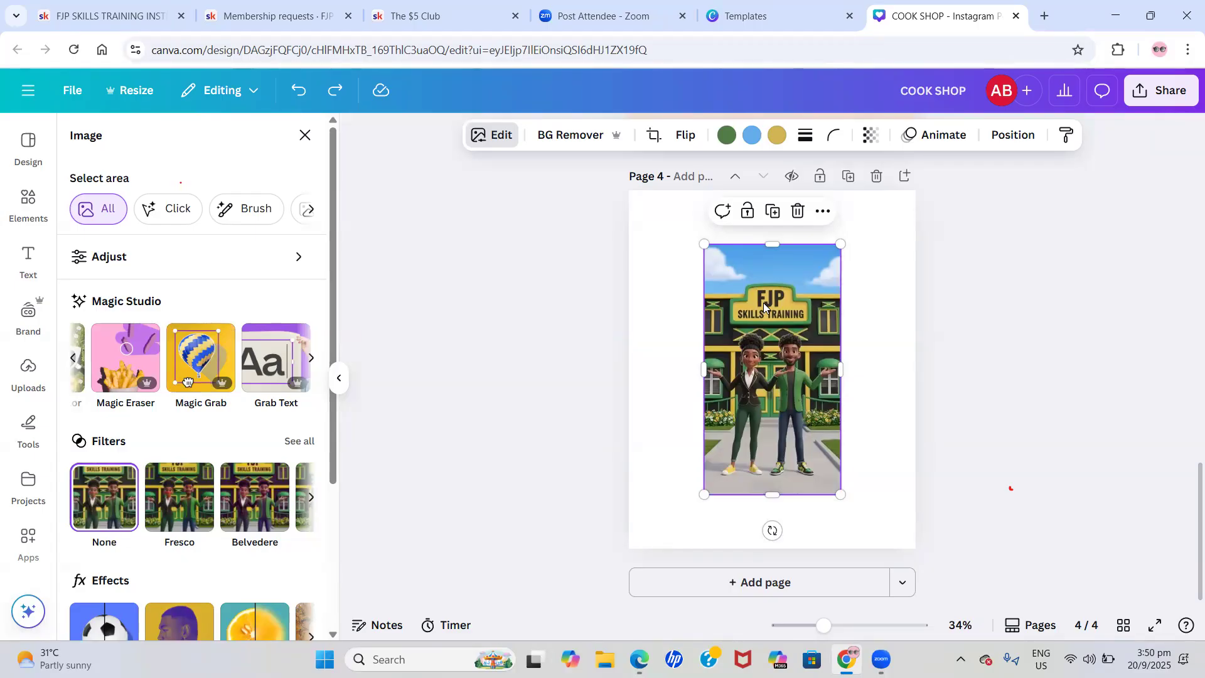
left_click(207, 358)
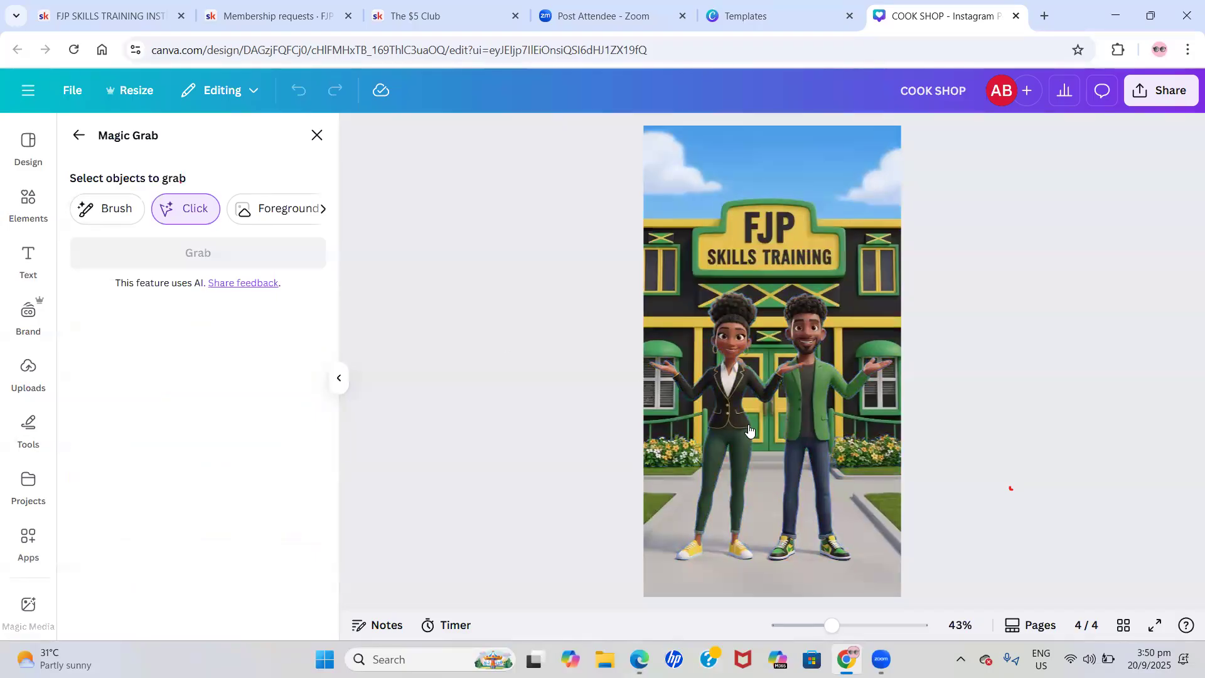
Try Magic Grab's Click selection on the man in the green jacket and the FJP lettering on the sign
left_click(813, 401)
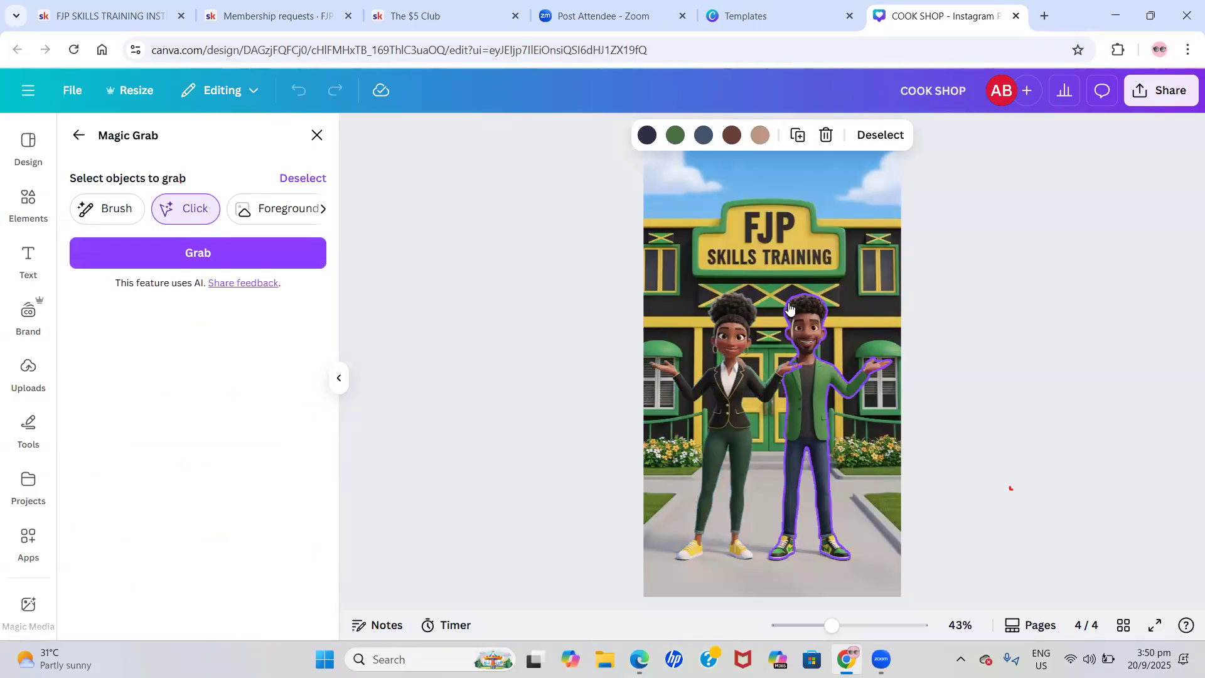
left_click(772, 222)
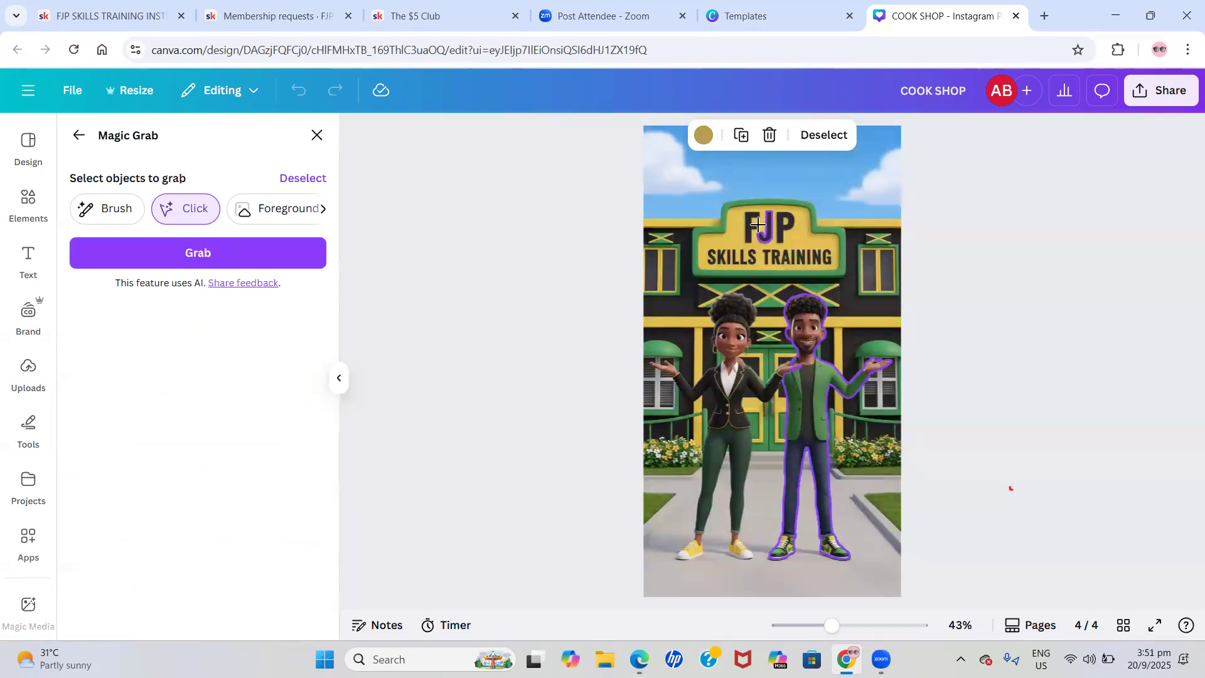
left_click(751, 222)
Try Magic Grab's Brush selection over the FJP Skills Training sign at brush size 40, and discard it by returning to Click selection
left_click(115, 211)
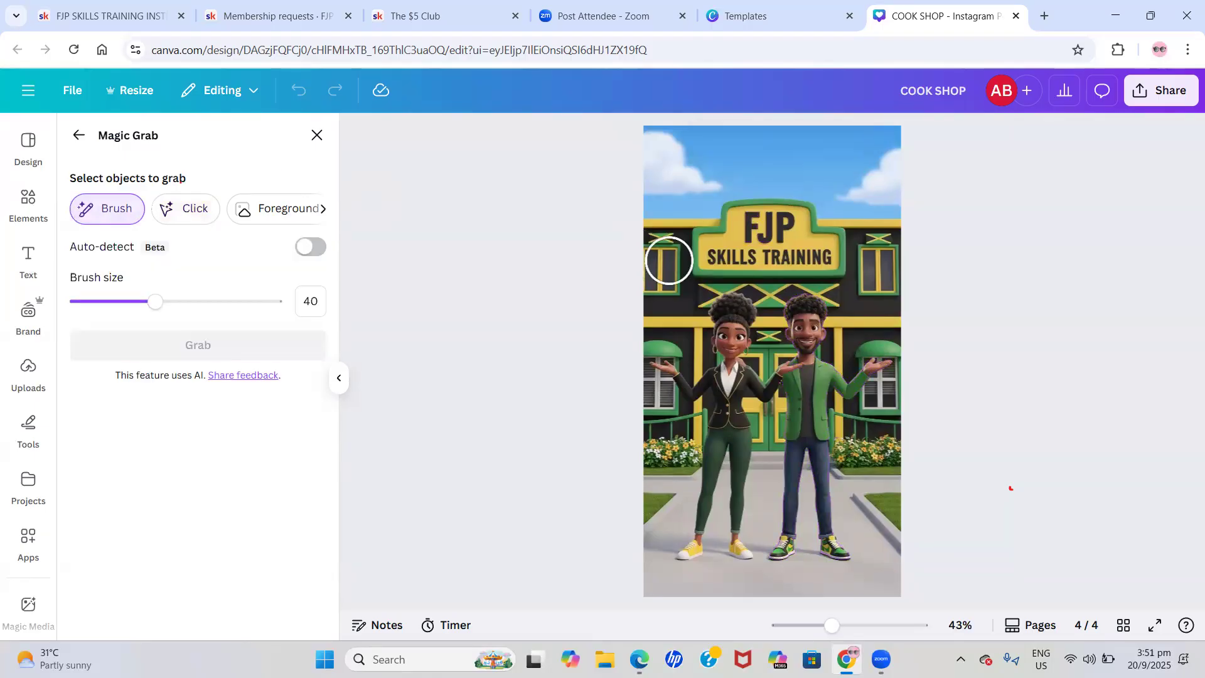
mouse_move(735, 233)
left_mouse_down()
mouse_move(780, 233)
mouse_move(724, 247)
mouse_move(815, 250)
left_mouse_up()
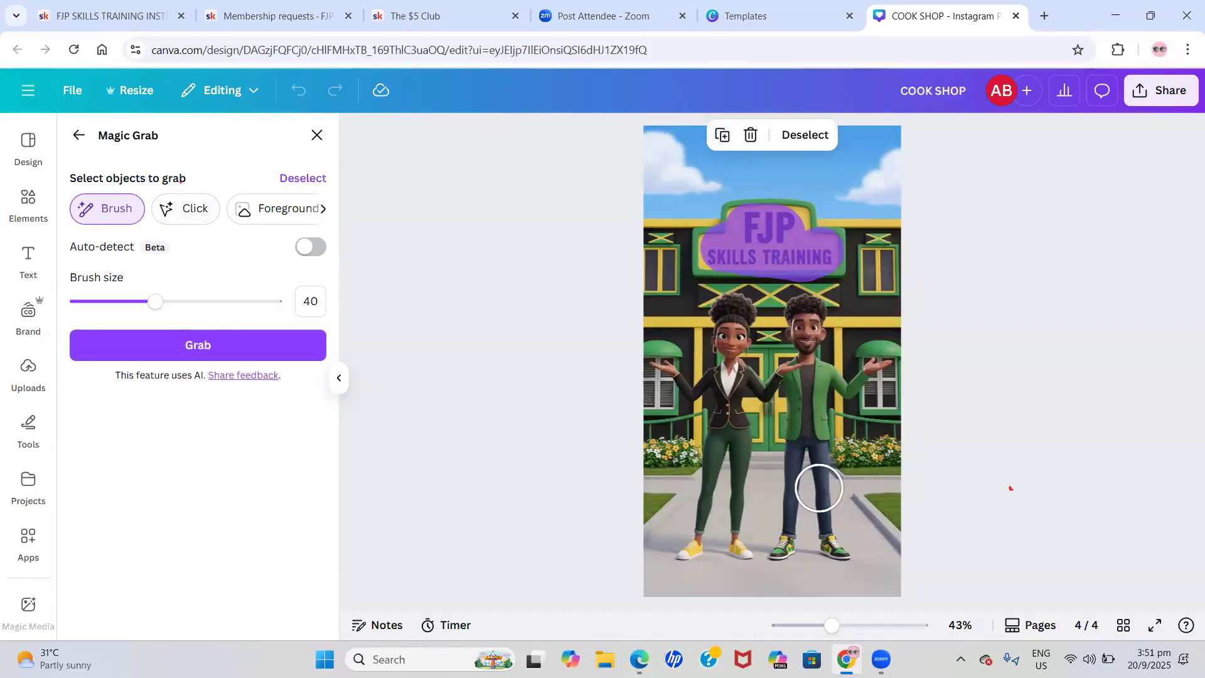
left_click(212, 212)
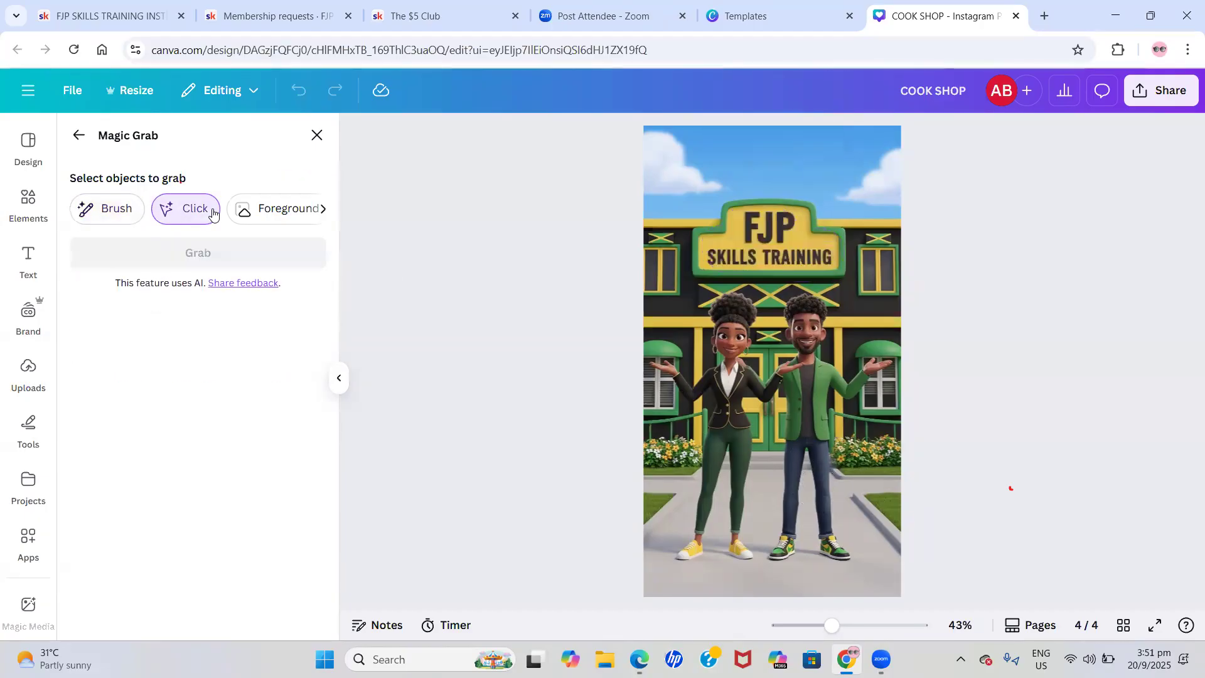
Grab the man in the green jacket out of the image as a separate object and delete him
left_click(807, 421)
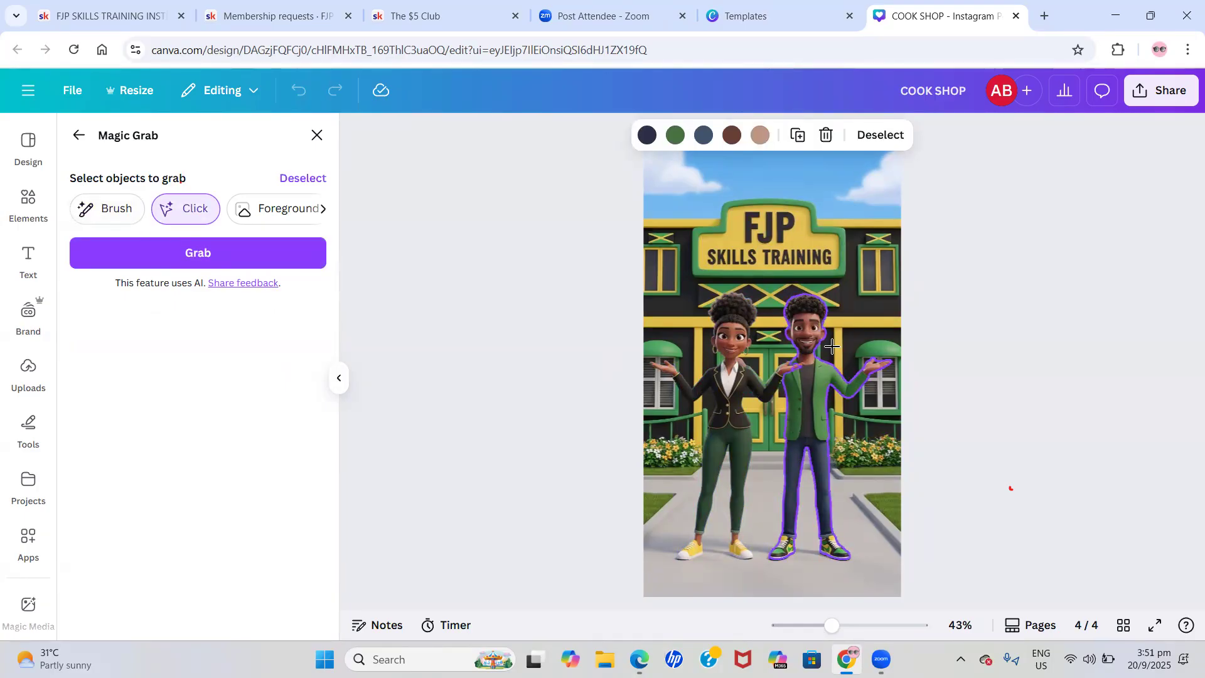
left_click(167, 256)
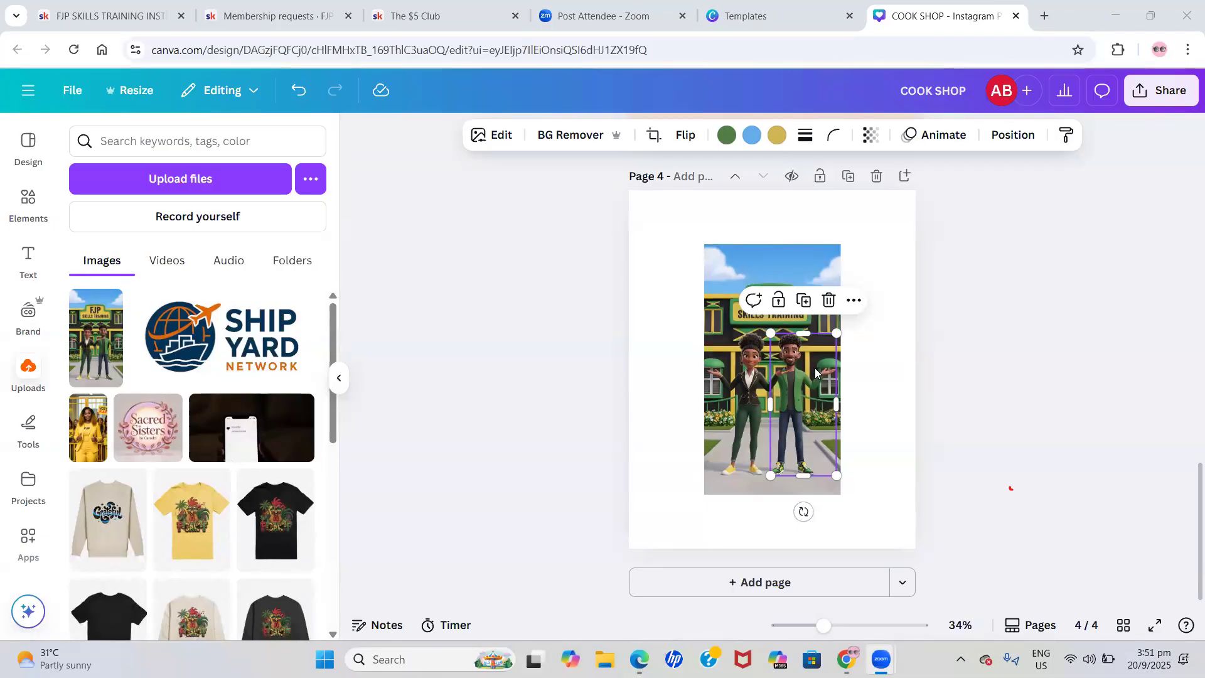
key("Delete")
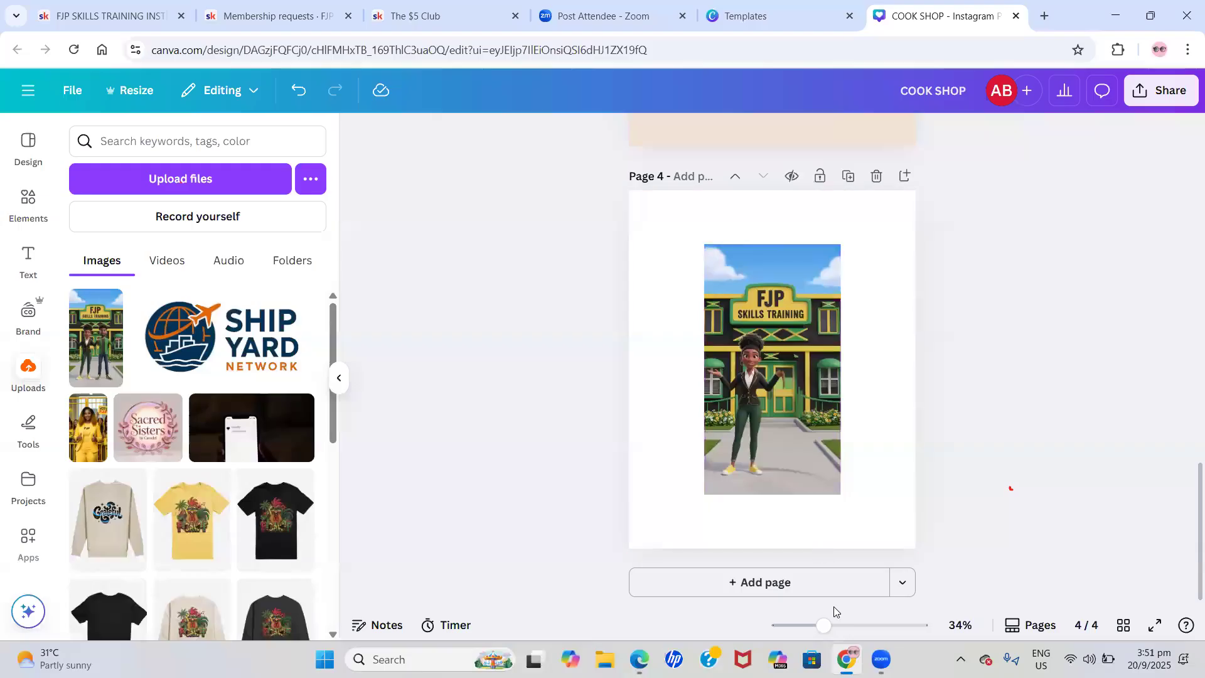
Inspect the edited image up close, and undo the man's deletion and the Magic Grab separation
left_click(852, 624)
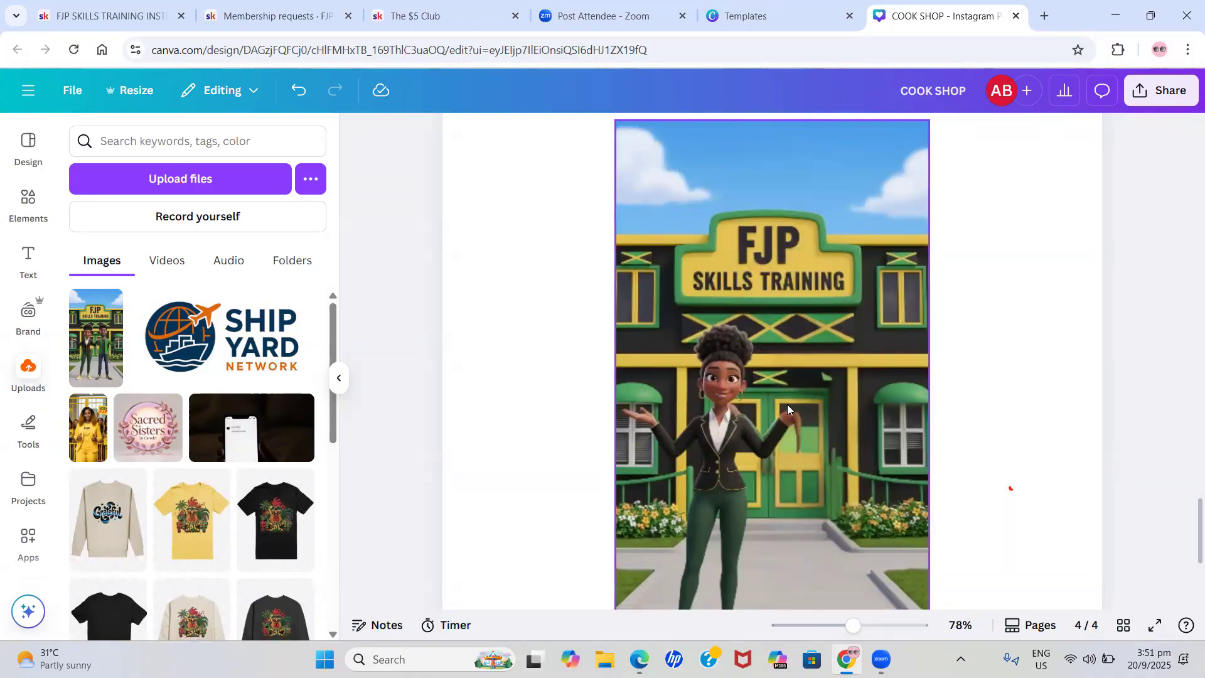
left_click(298, 91)
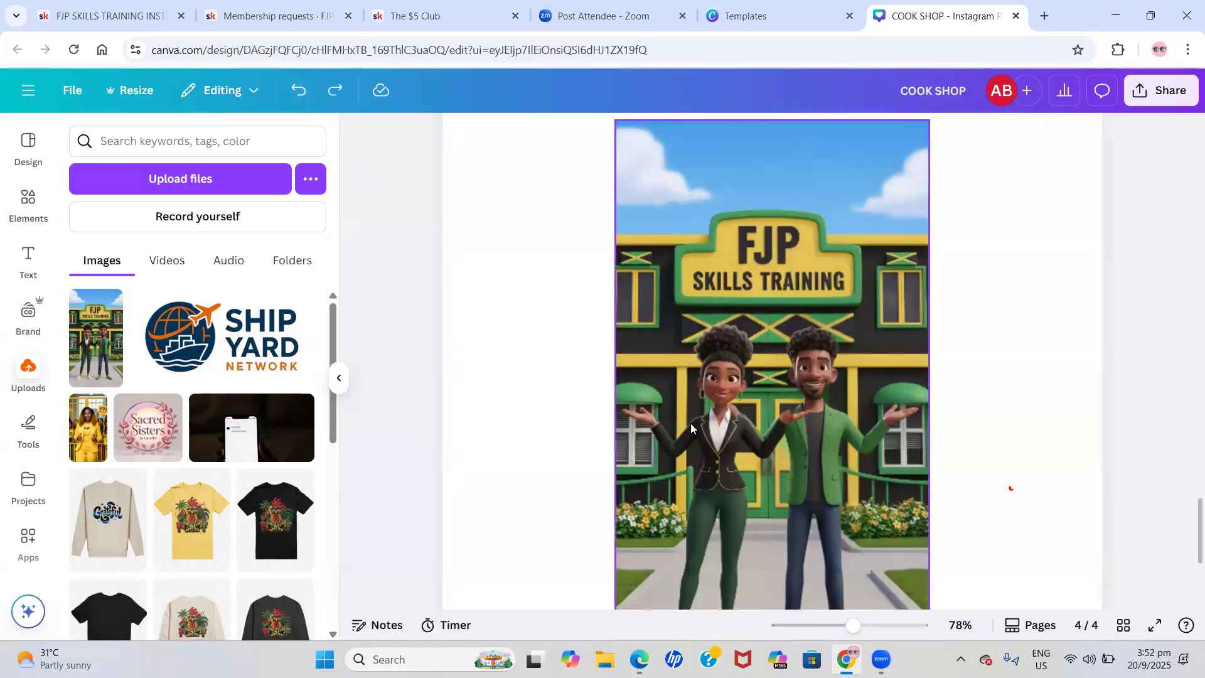
left_click(301, 99)
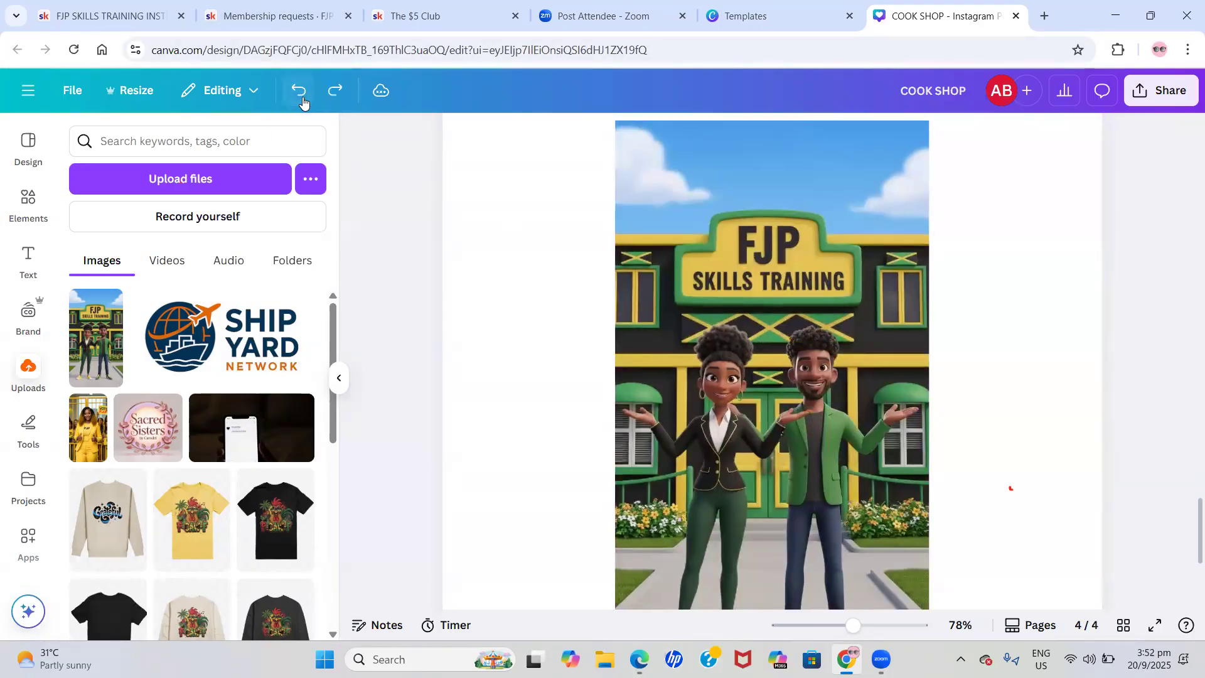
left_click(301, 96)
left_click(298, 88)
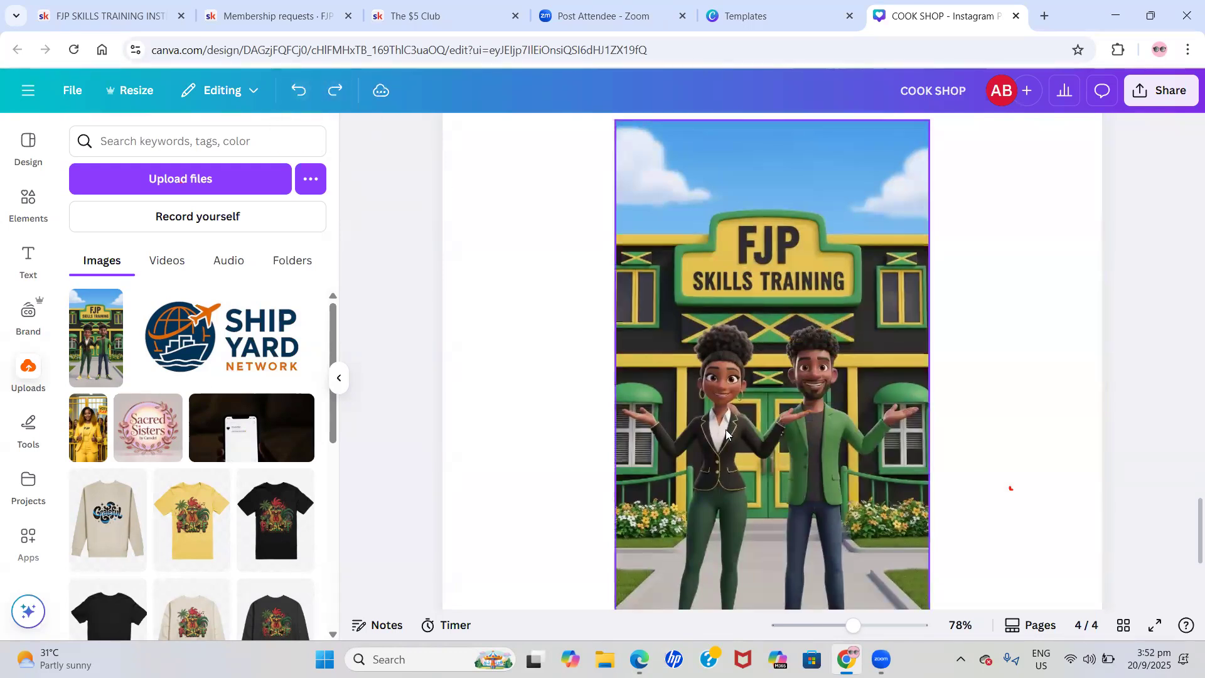
Set up Magic Grab's Brush selection on the page 4 image with a brush size of 33
scroll(726, 431, "down", 3)
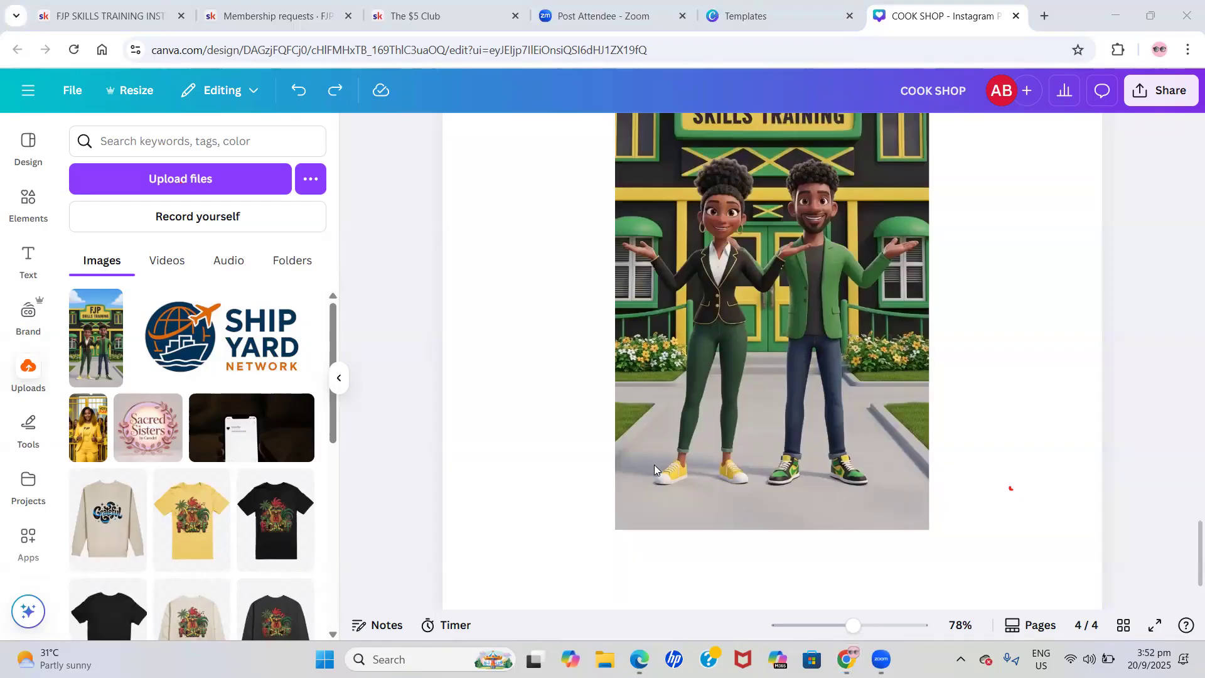
scroll(775, 346, "up", 2)
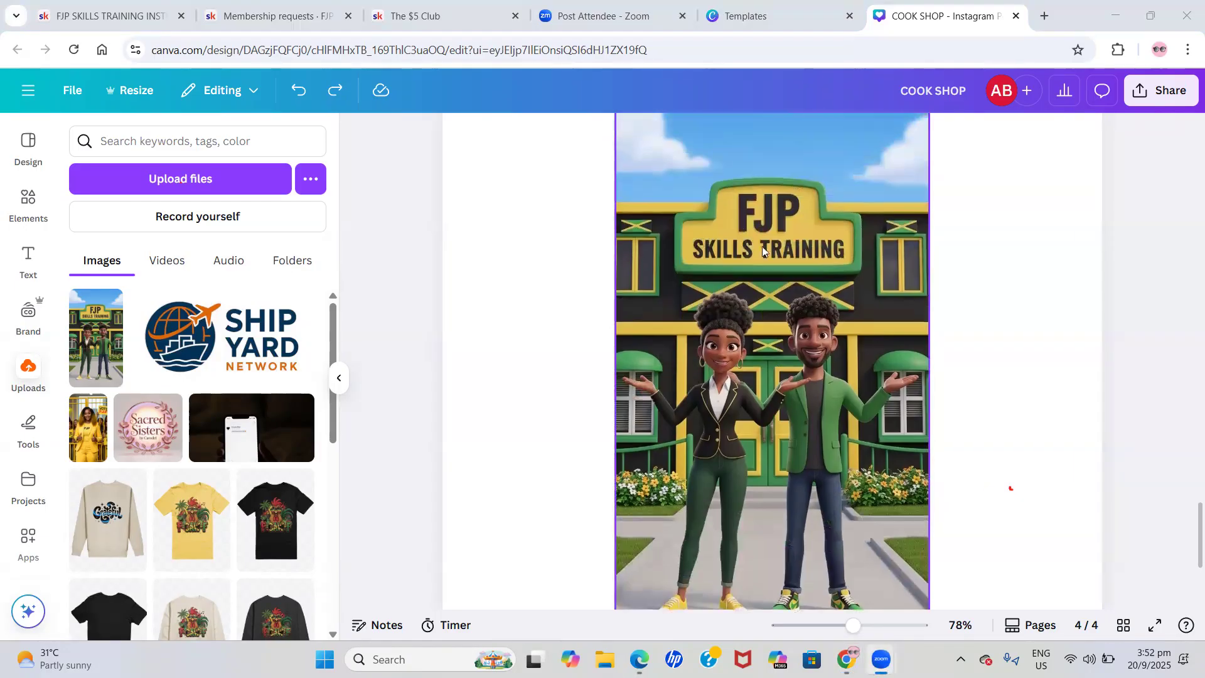
scroll(529, 246, "up", 3)
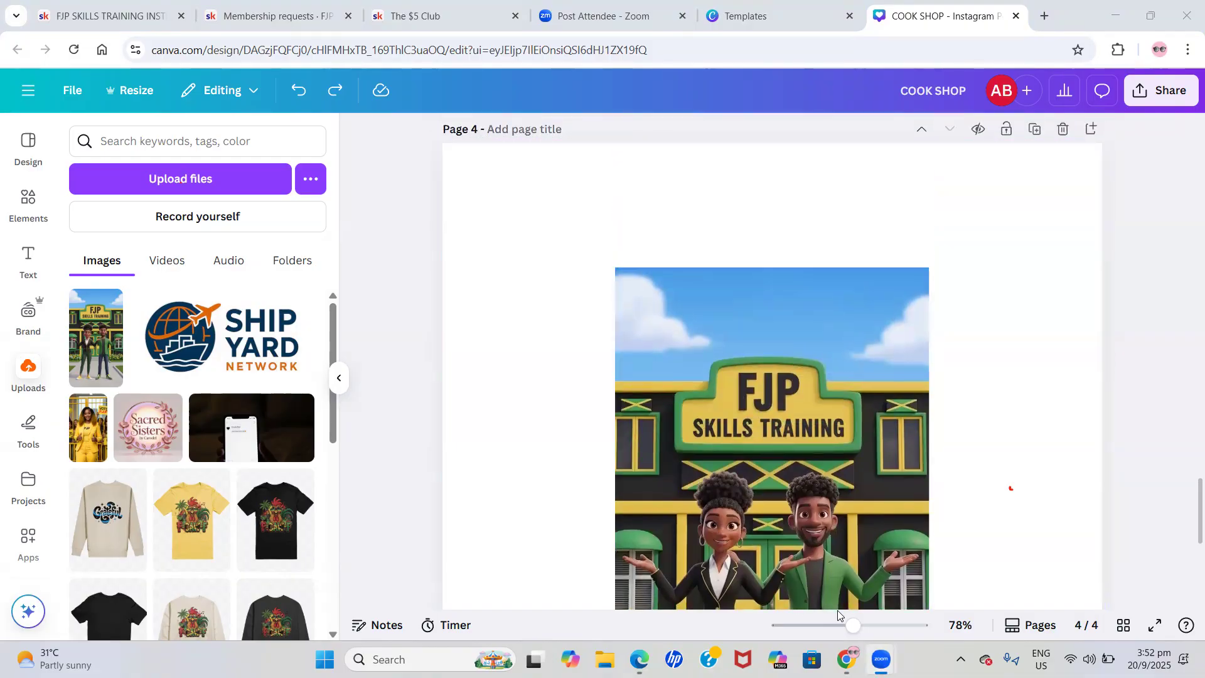
left_click(812, 625)
left_click_drag(826, 623, 832, 625)
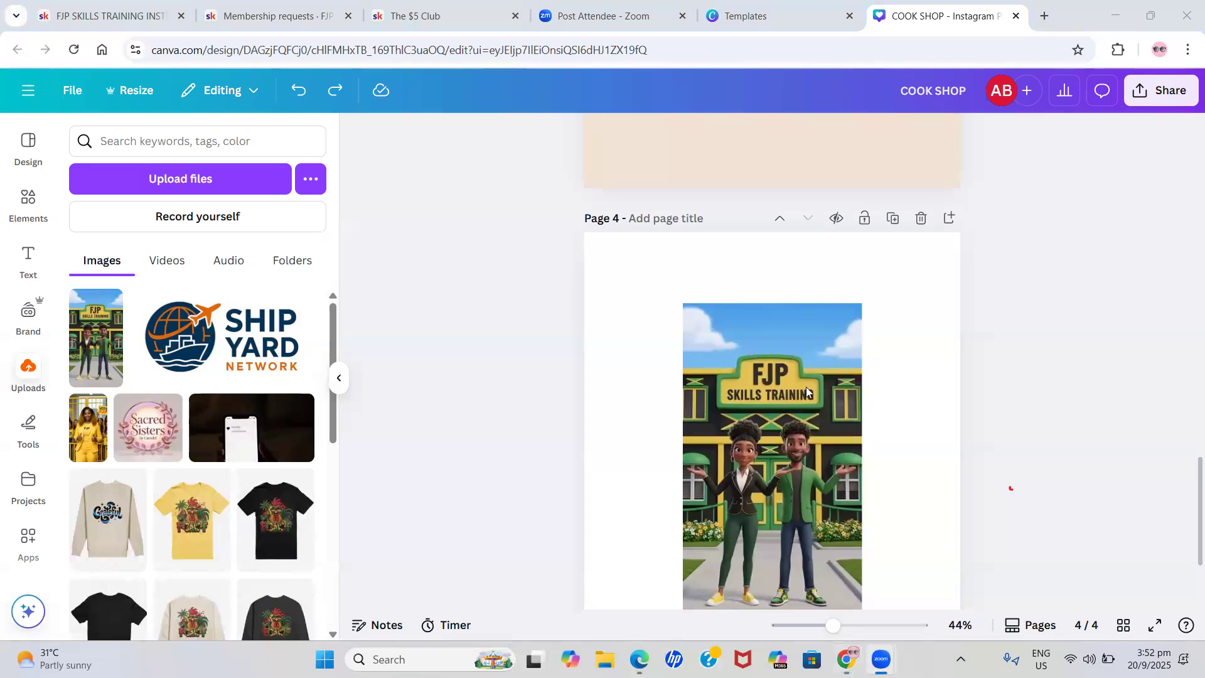
left_click(775, 353)
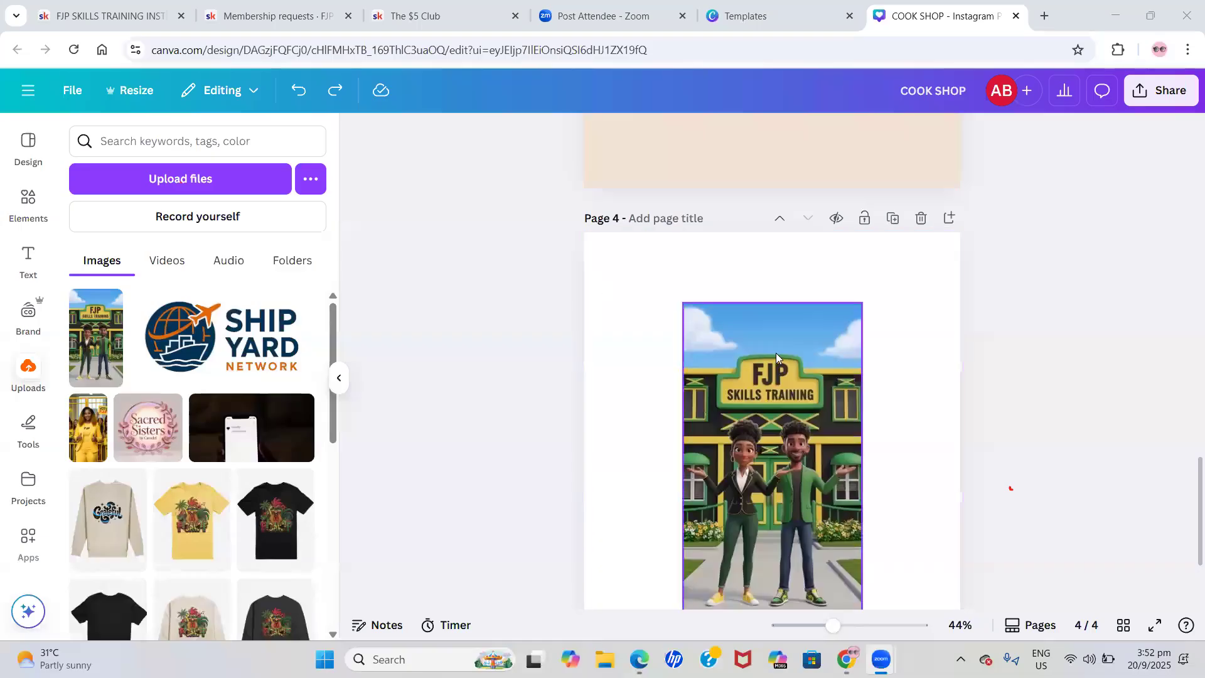
left_click(498, 136)
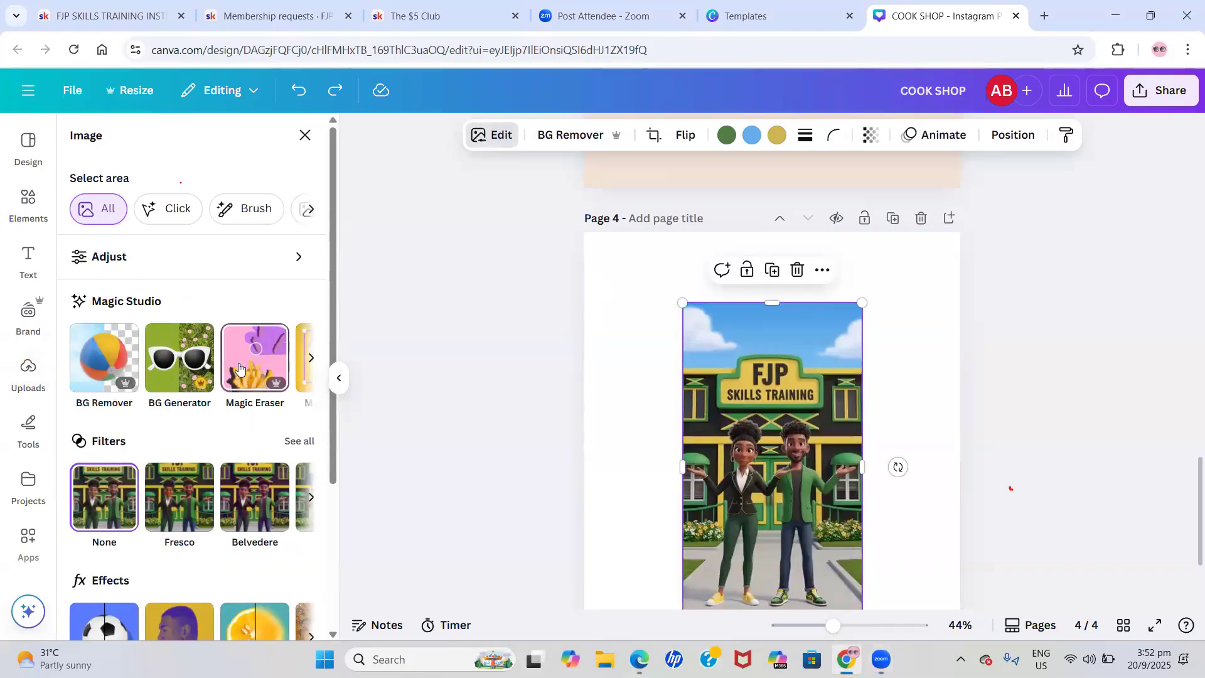
scroll(239, 367, "right", 2)
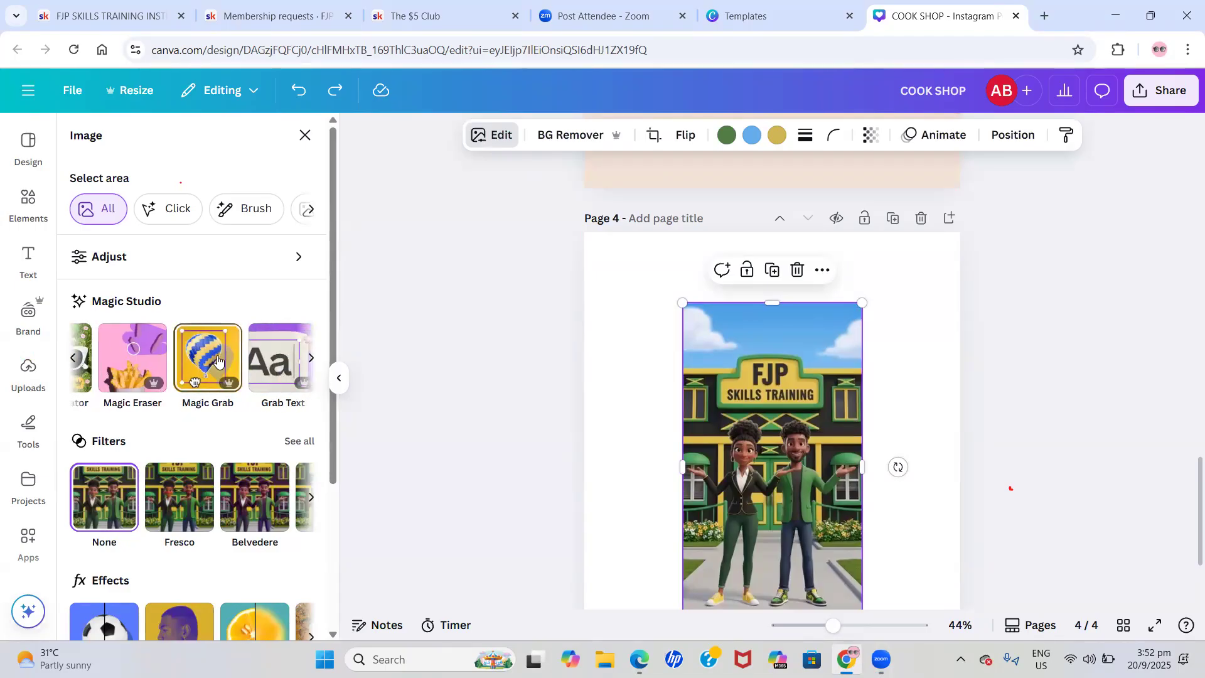
left_click(217, 355)
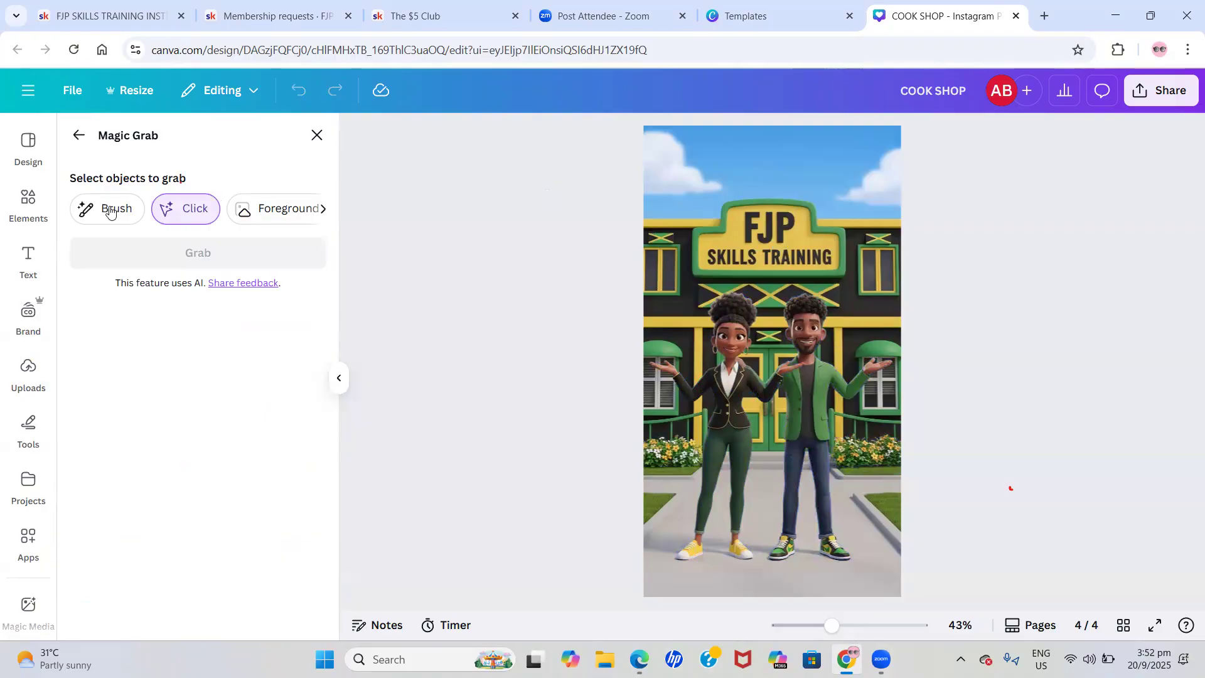
left_click(87, 214)
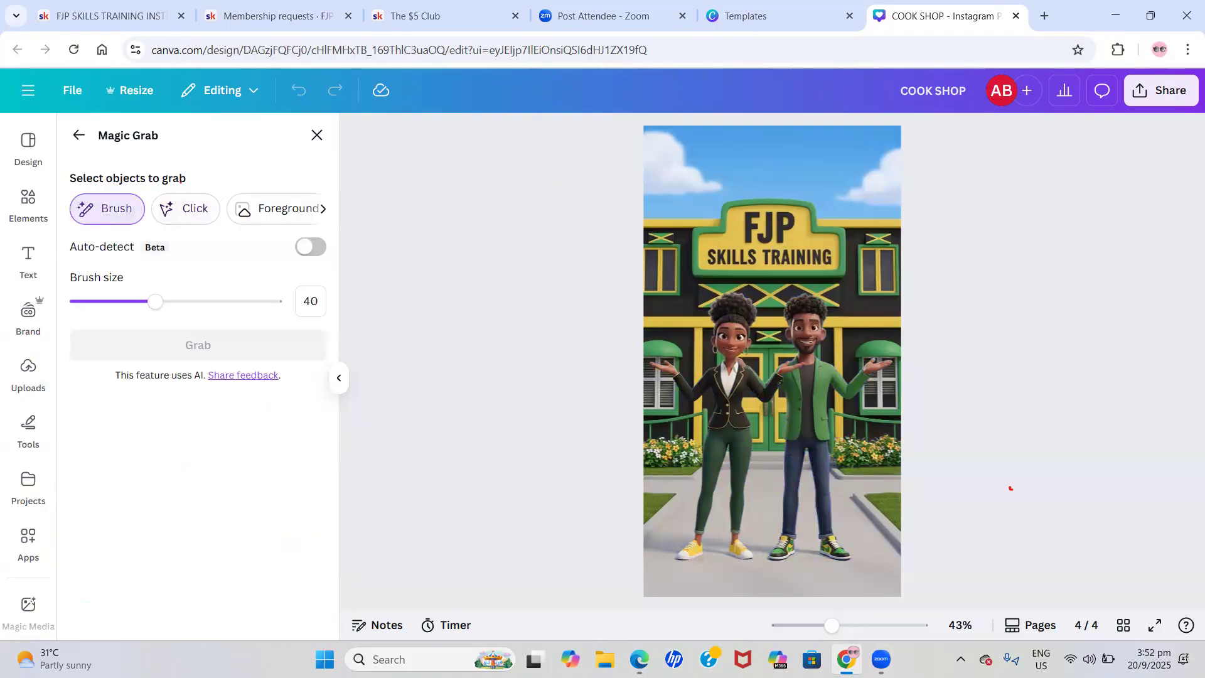
left_click_drag(156, 302, 141, 302)
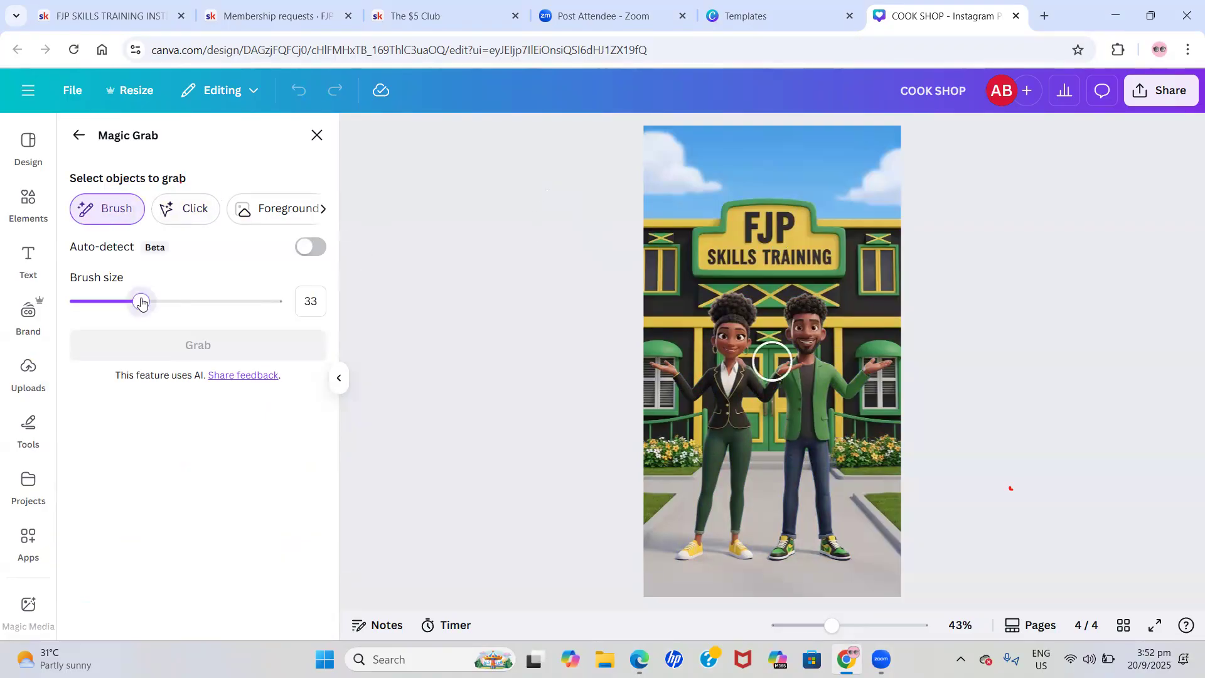
Brush over the FJP Skills Training sign, grab it as a separate object and delete it
mouse_move(716, 252)
left_mouse_down()
mouse_move(826, 252)
mouse_move(781, 242)
mouse_move(769, 220)
mouse_move(753, 227)
left_mouse_up()
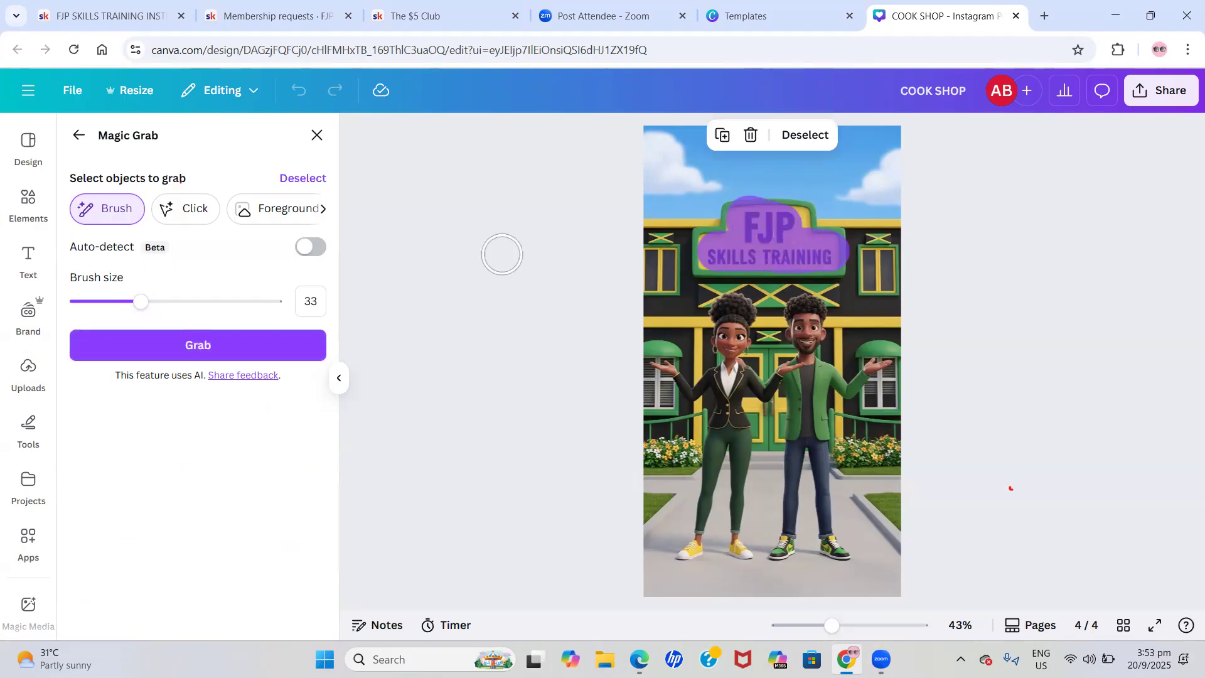
left_click(224, 348)
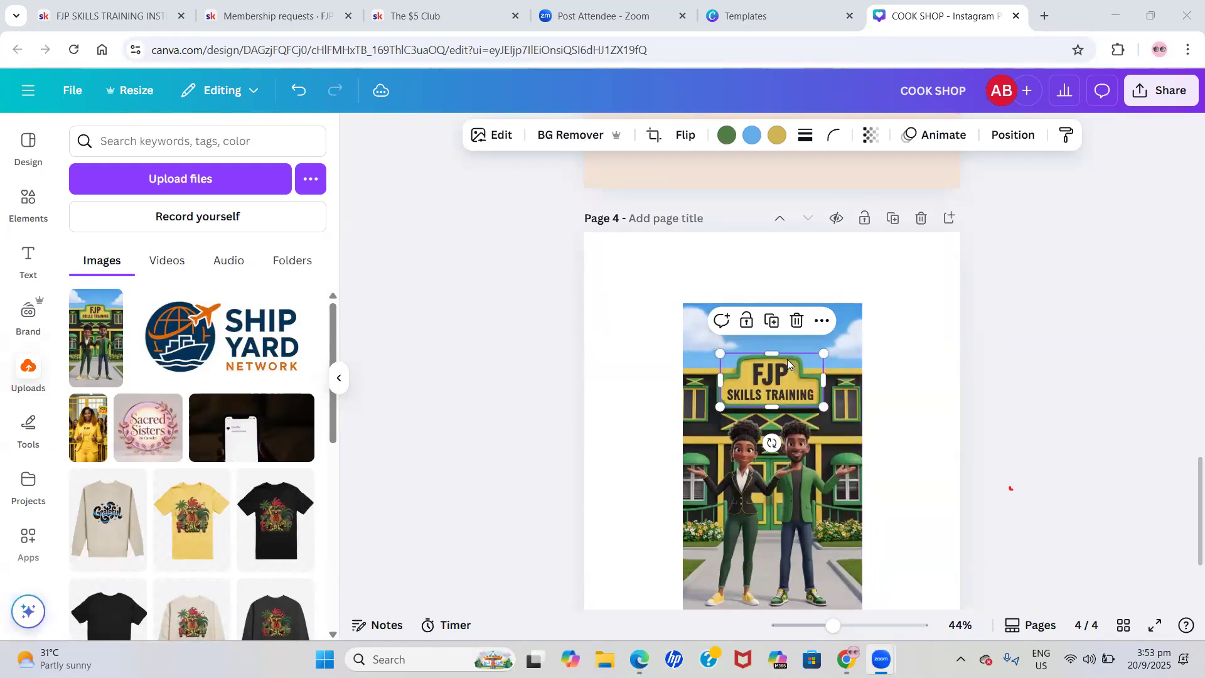
key("Delete")
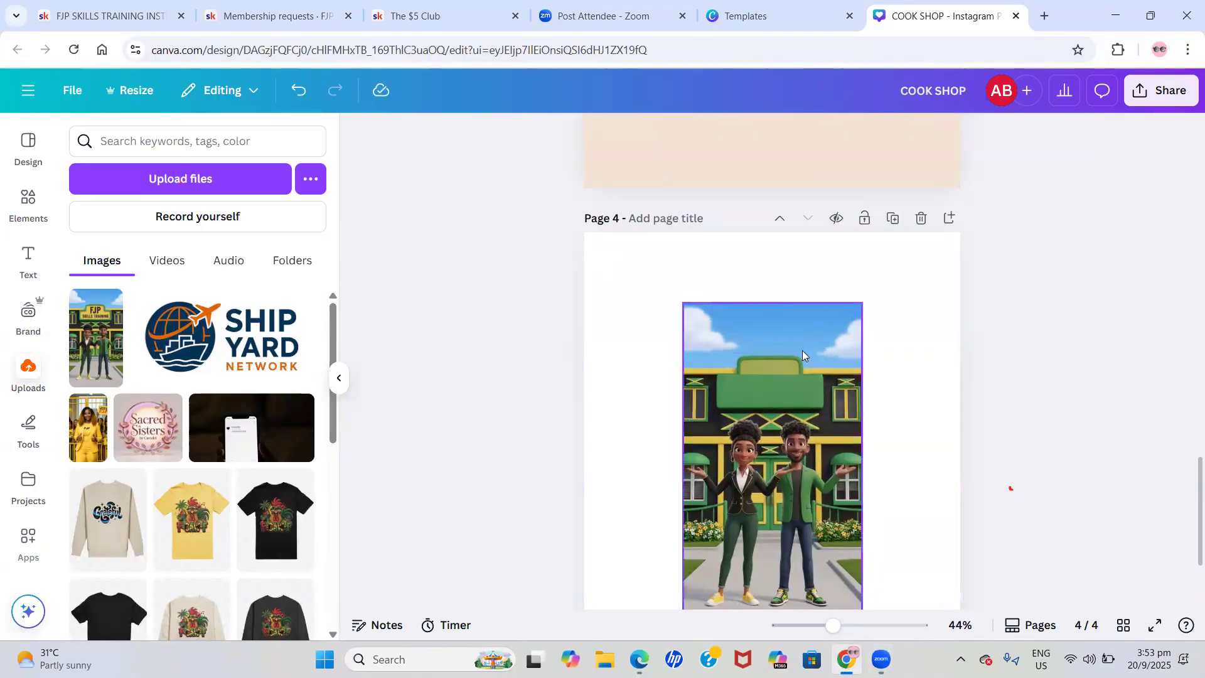
Undo the sign's removal, redo it for comparison, and undo it again
left_click(299, 89)
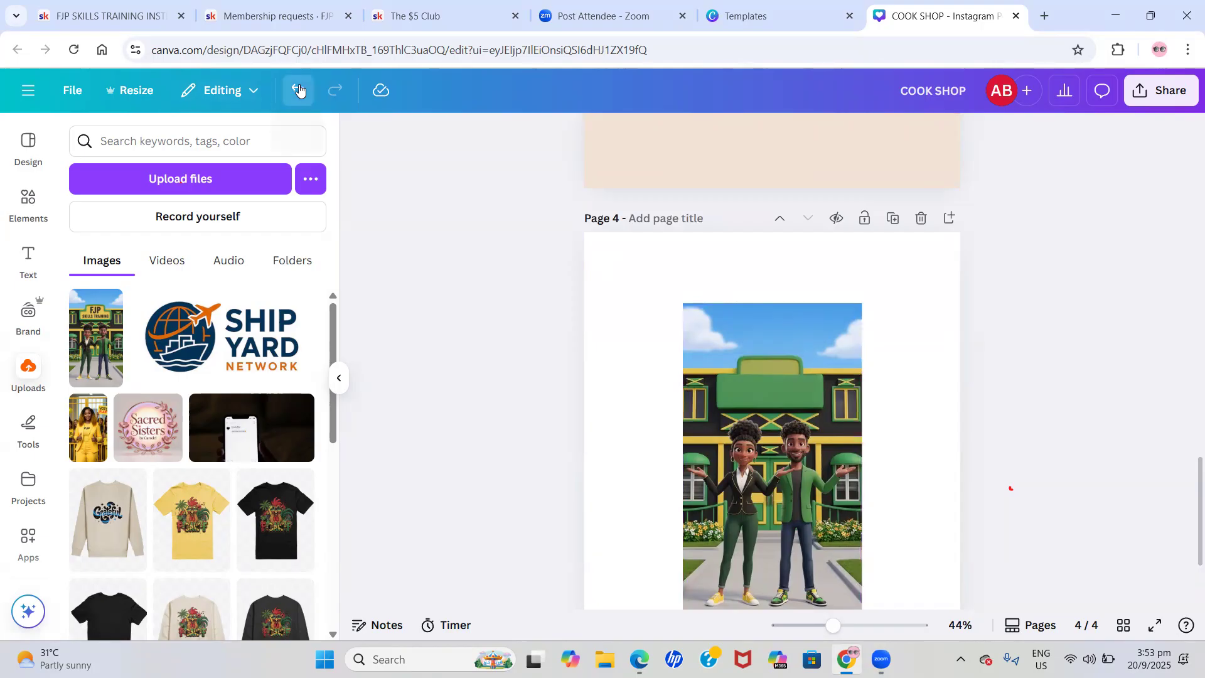
left_click(299, 88)
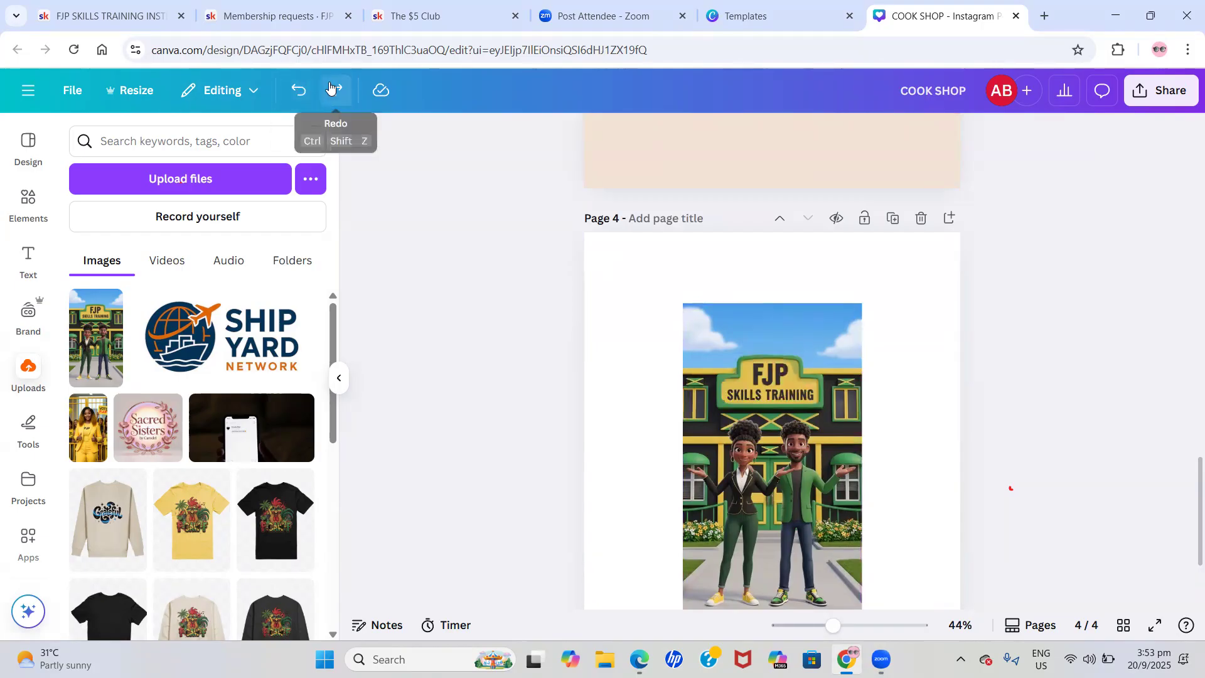
left_click(331, 88)
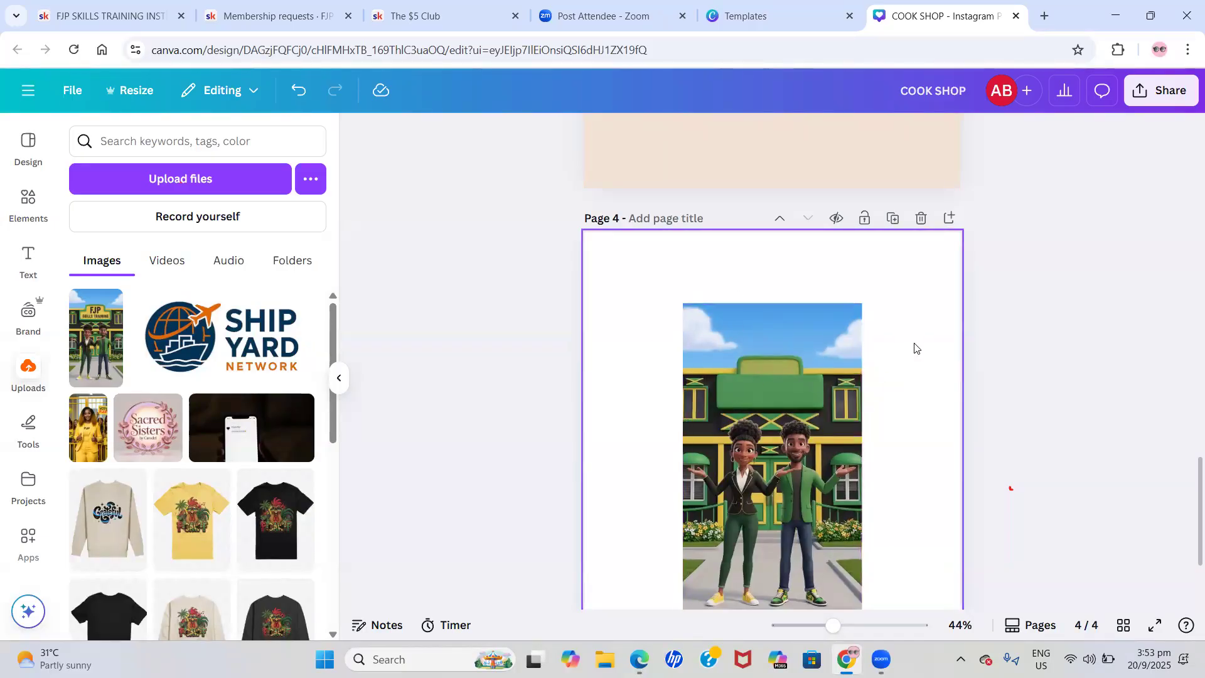
left_click(300, 92)
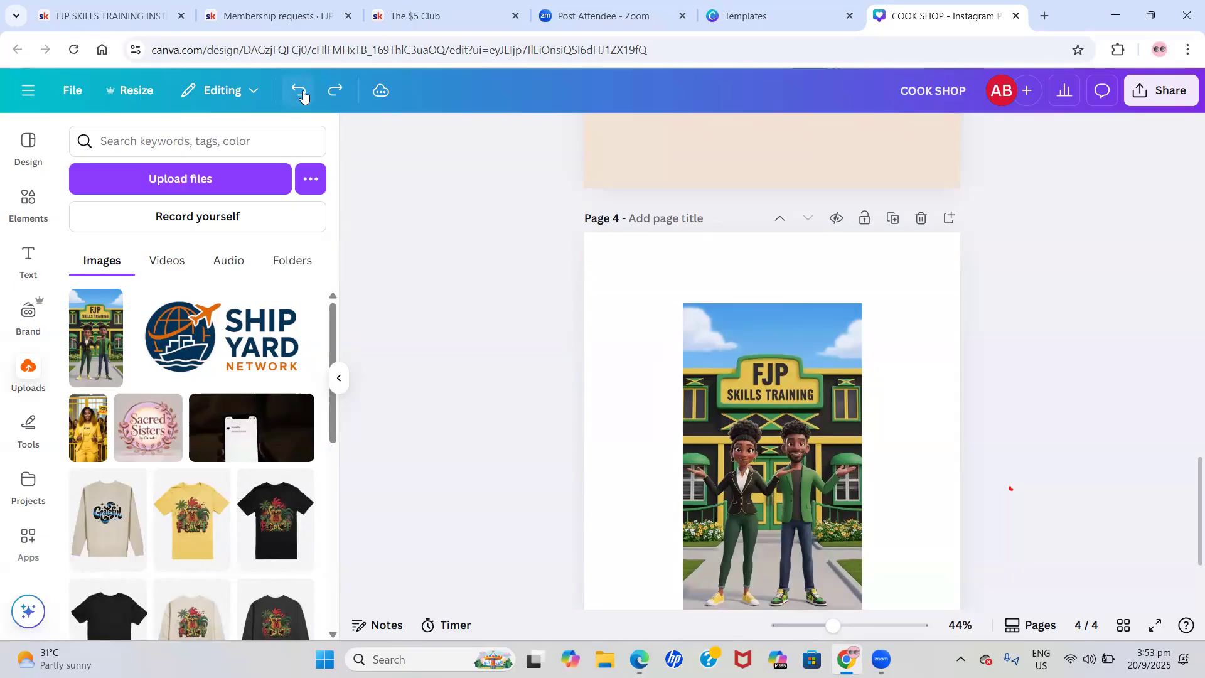
Use Grab Text with the All text option to extract the sign's lettering from the image as editable text
left_click(793, 396)
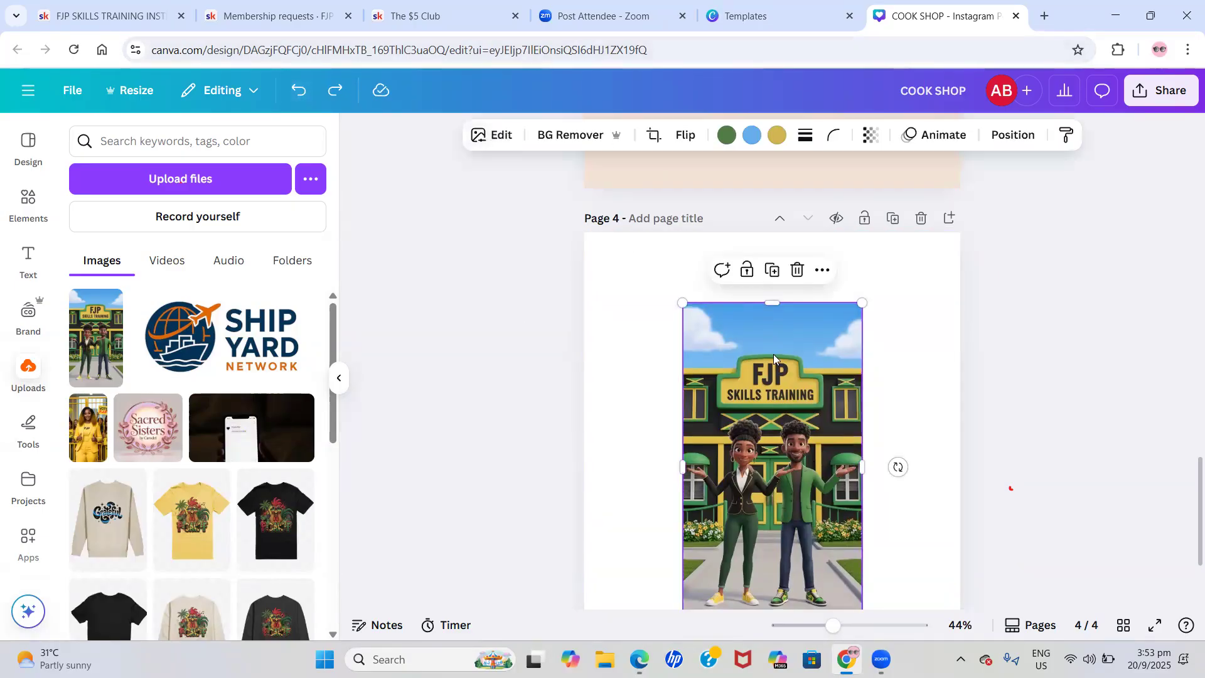
left_click(497, 138)
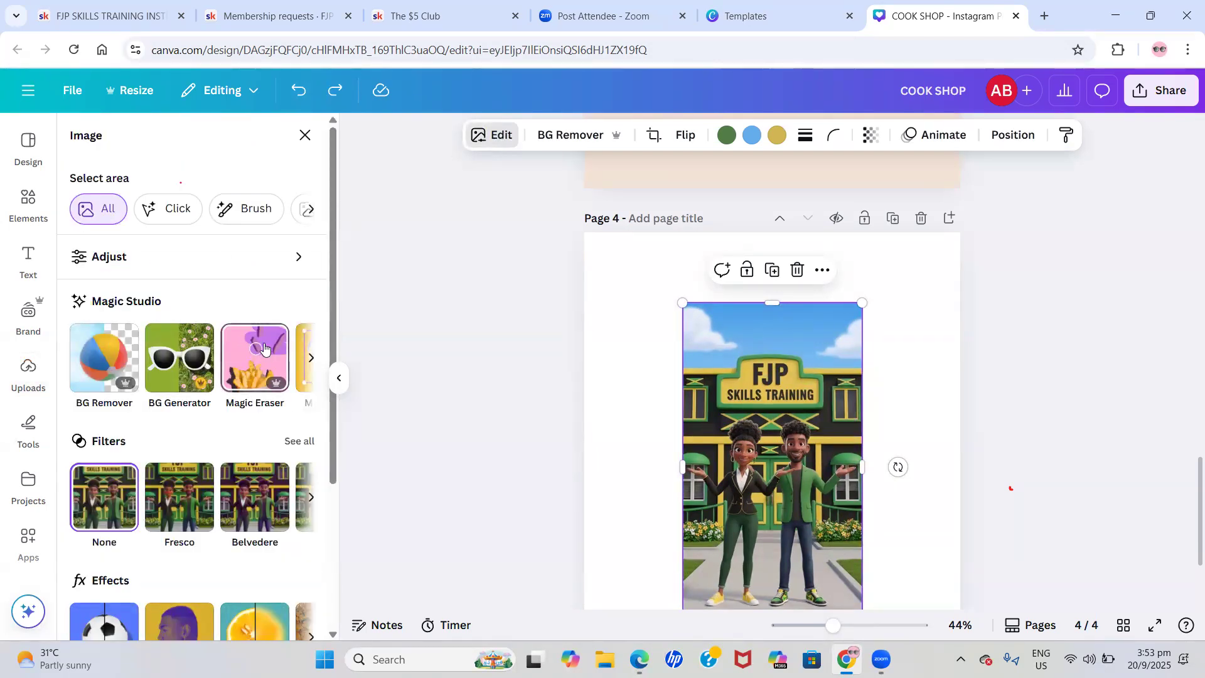
scroll(242, 367, "right", 2)
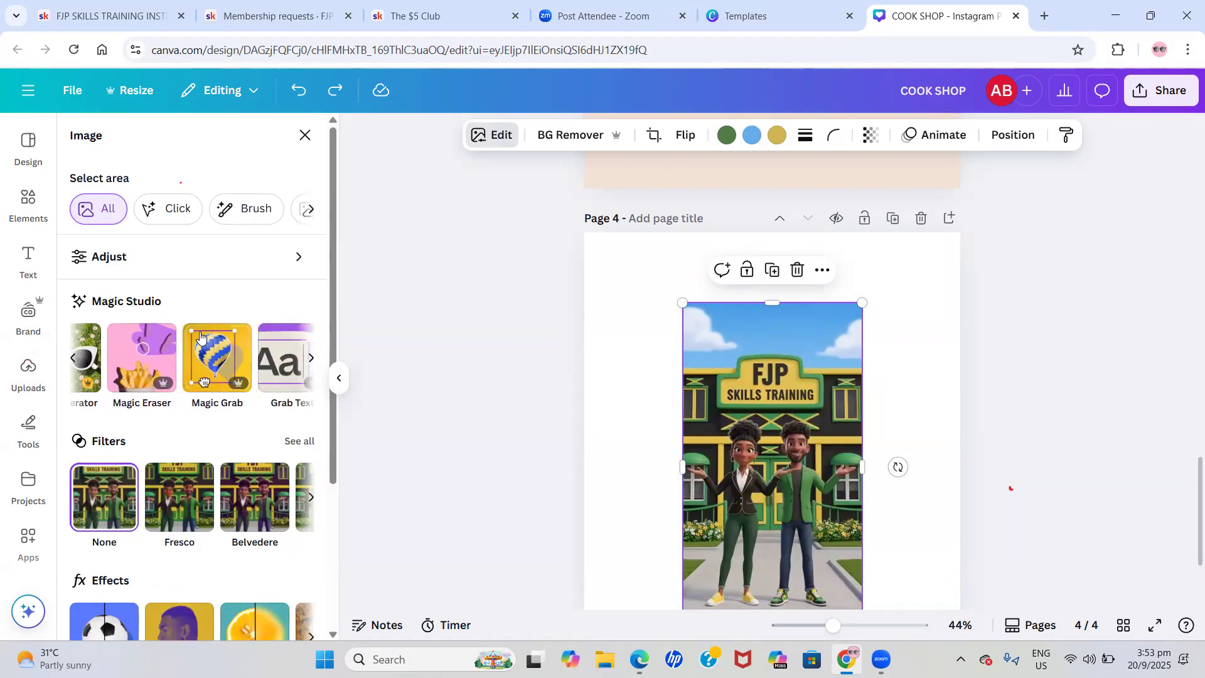
scroll(259, 361, "right", 1)
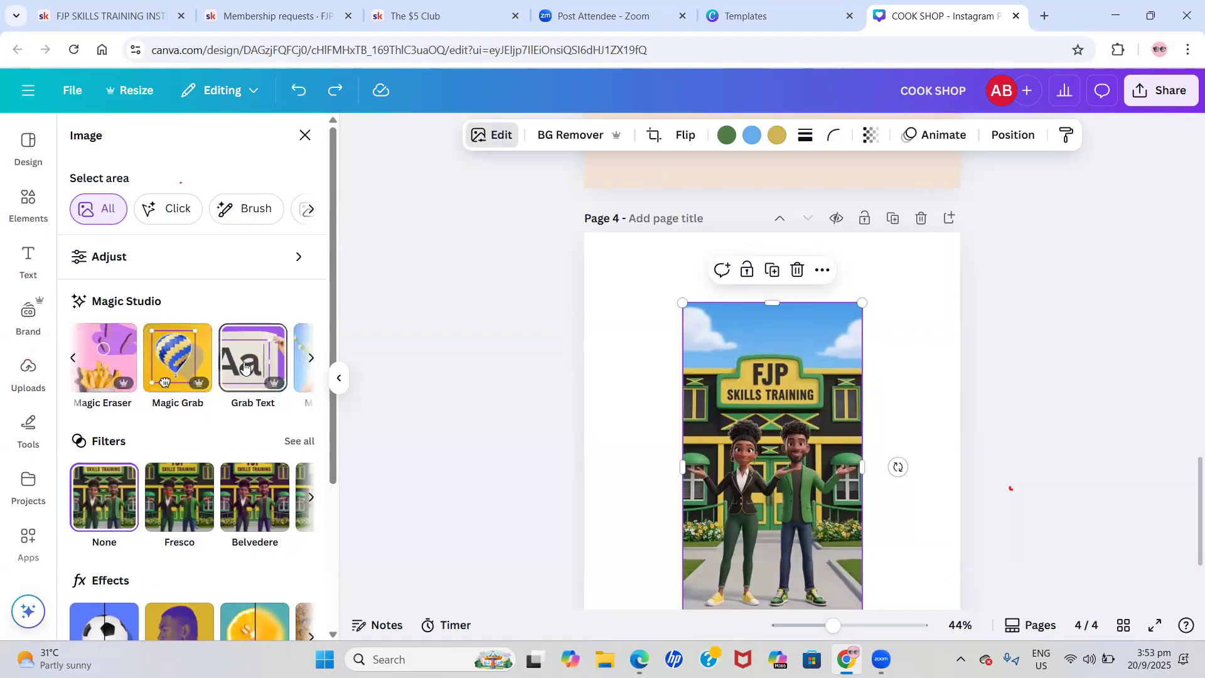
left_click(244, 367)
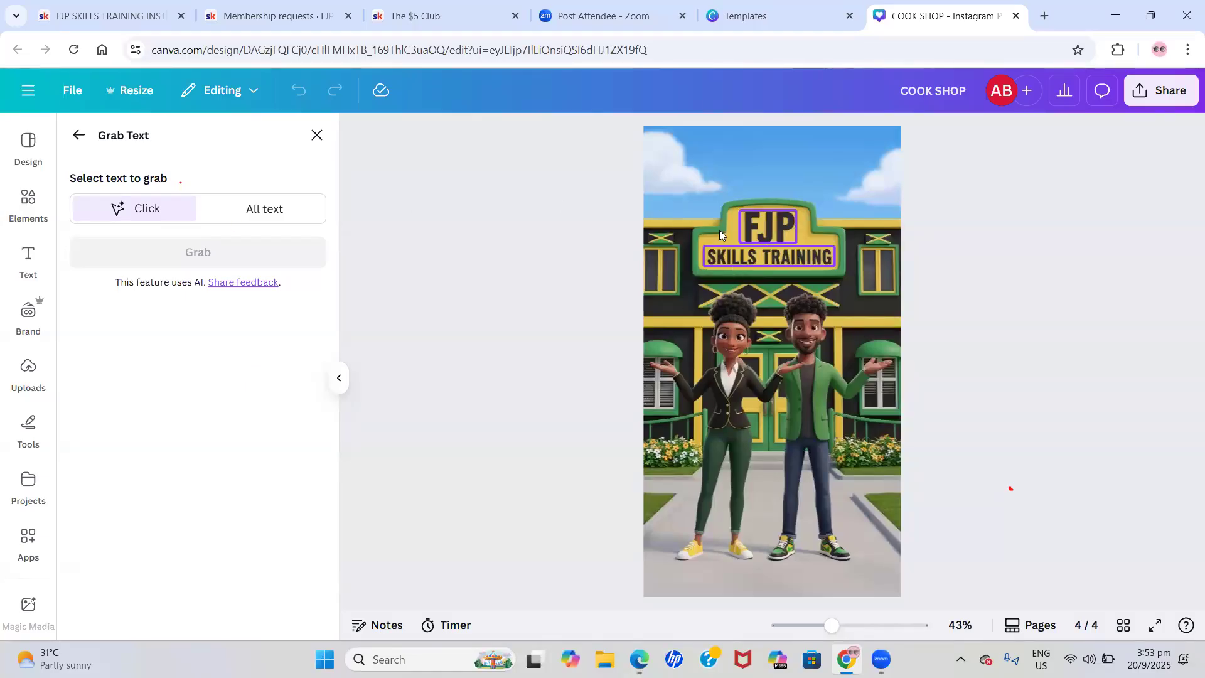
left_click(745, 229)
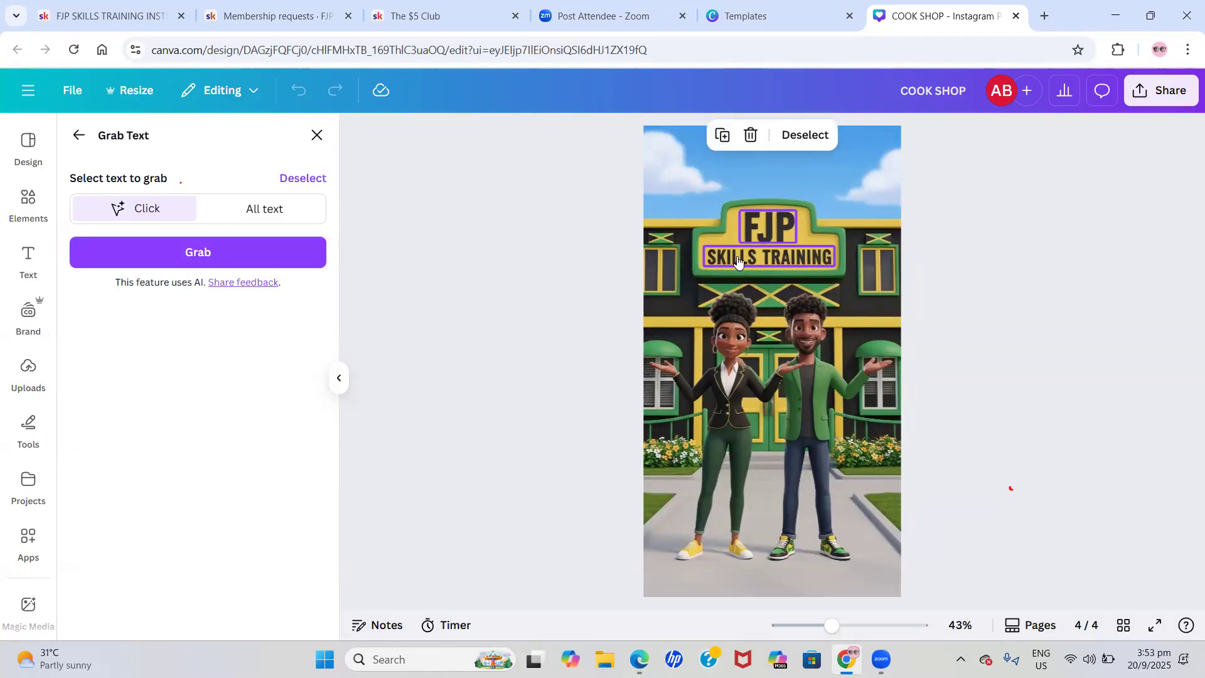
left_click(264, 209)
left_click(172, 251)
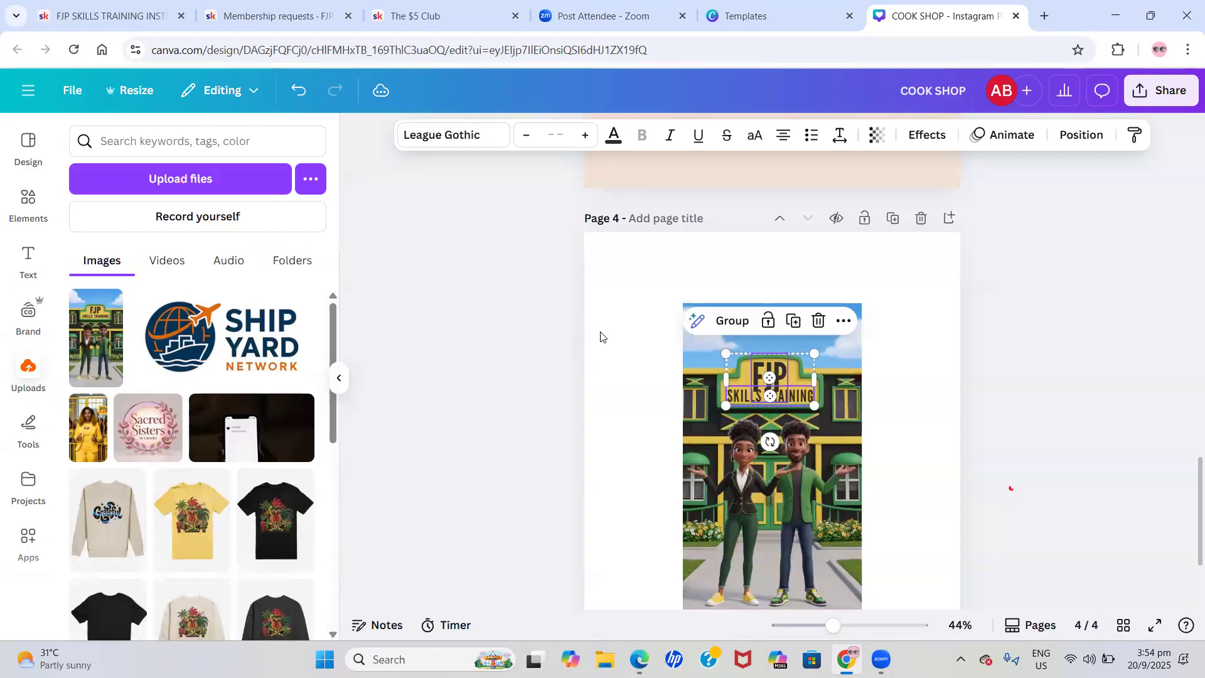
Scale the grabbed FJP text box down slightly so it sits clear of the line below
left_click(626, 349)
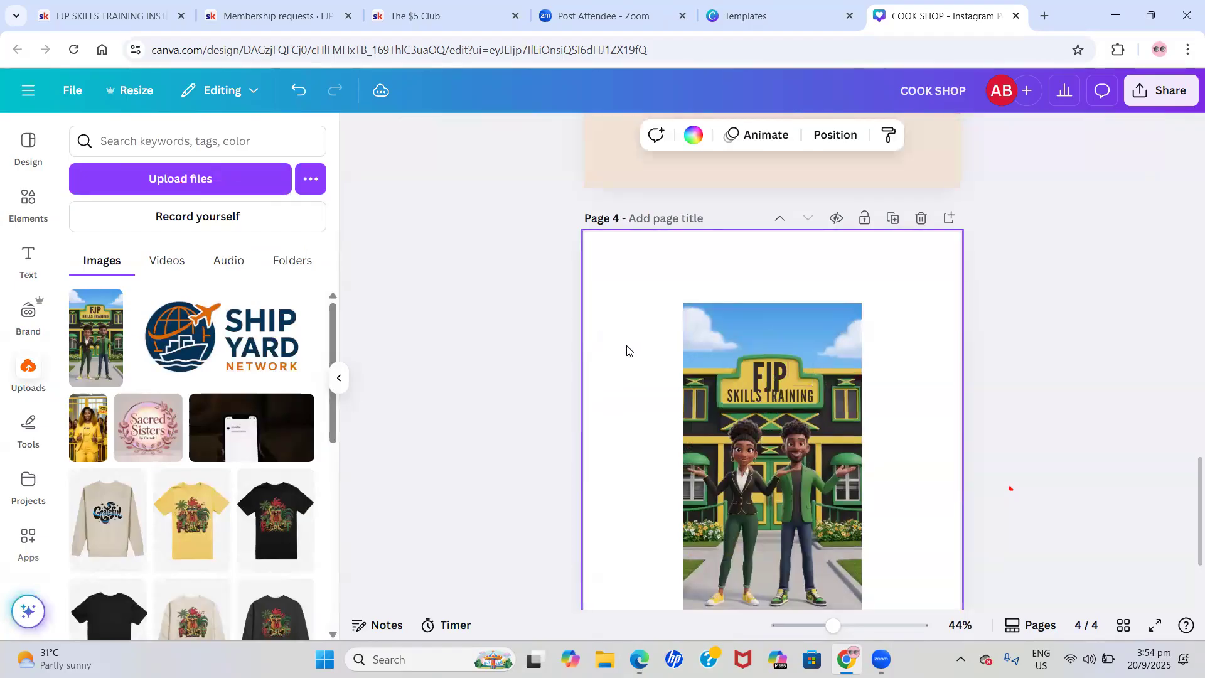
left_click(770, 375)
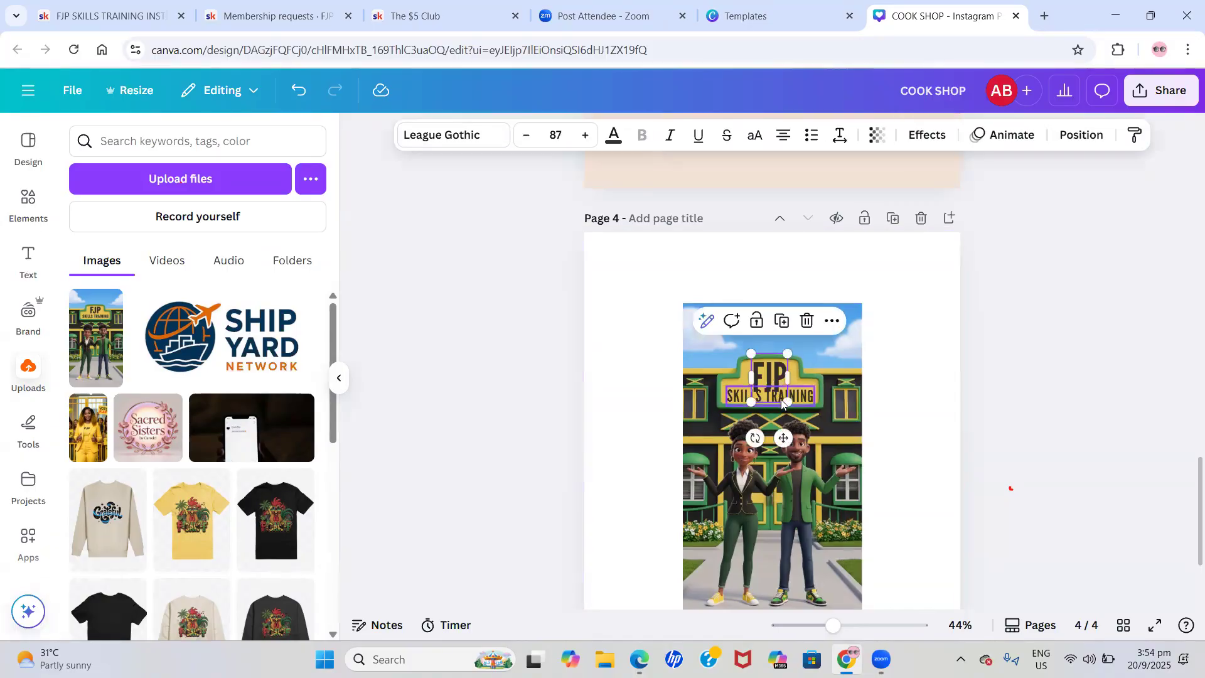
left_click_drag(785, 401, 777, 398)
Edit the sign's lower text line to read SKILL TRAINING
left_click(756, 396)
left_click(756, 396)
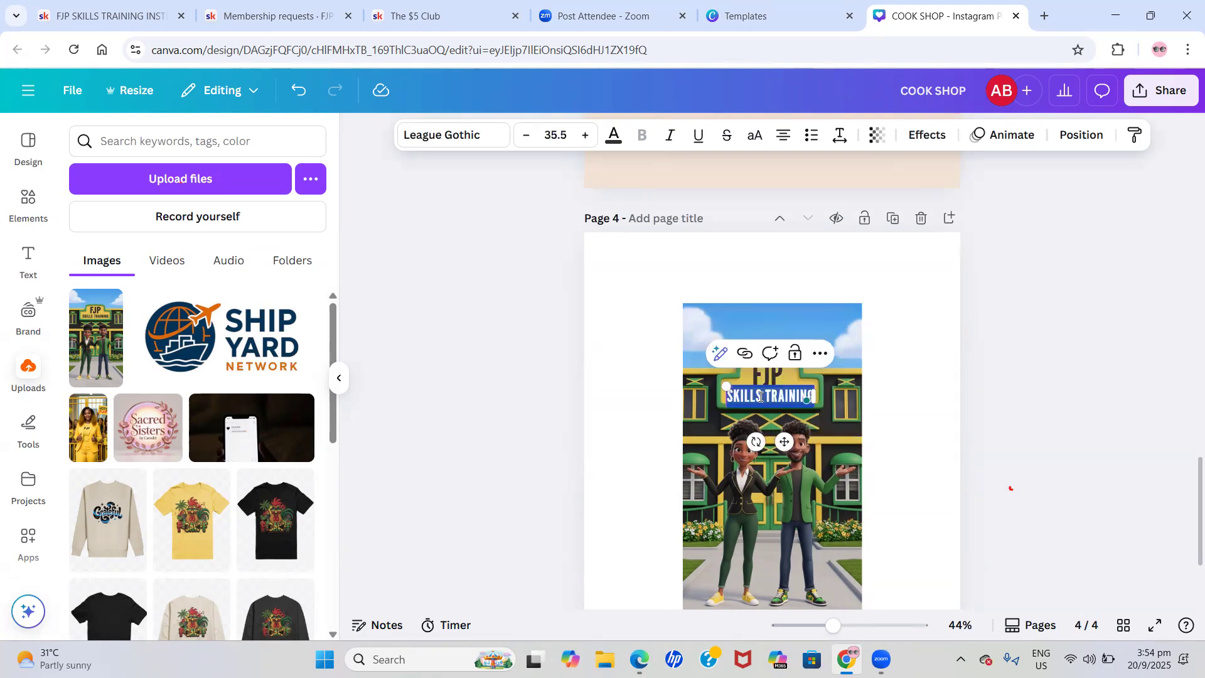
left_click(760, 396)
key("BackSpace")
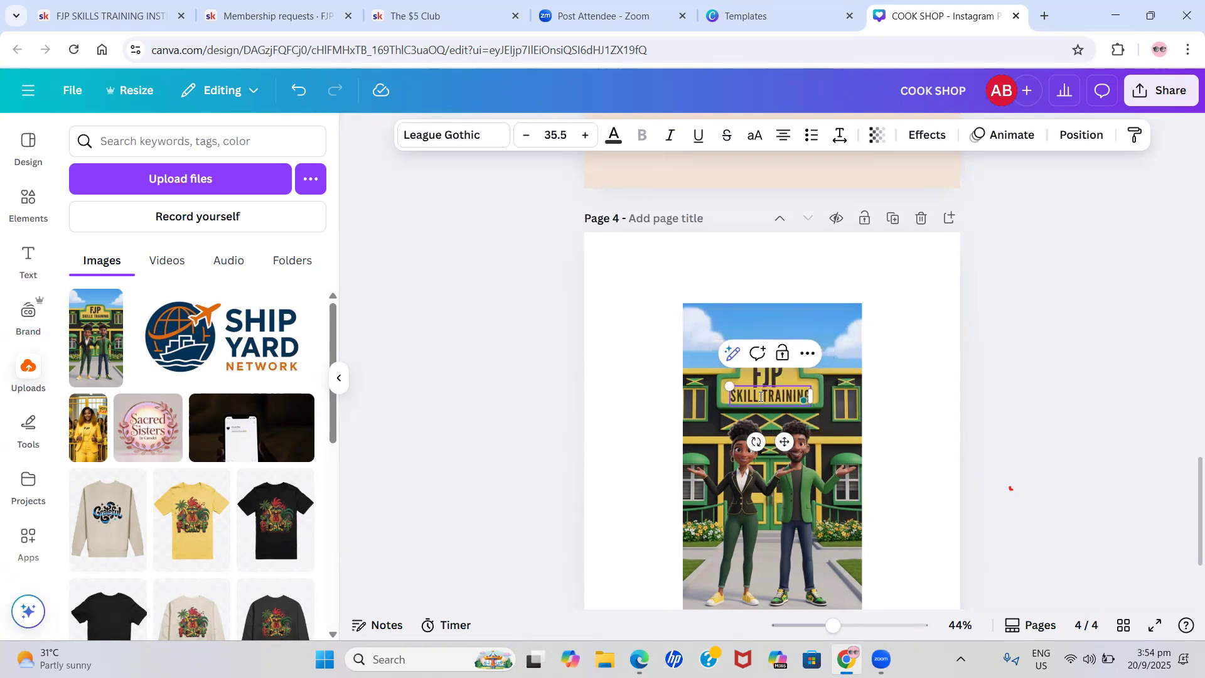
left_click(541, 358)
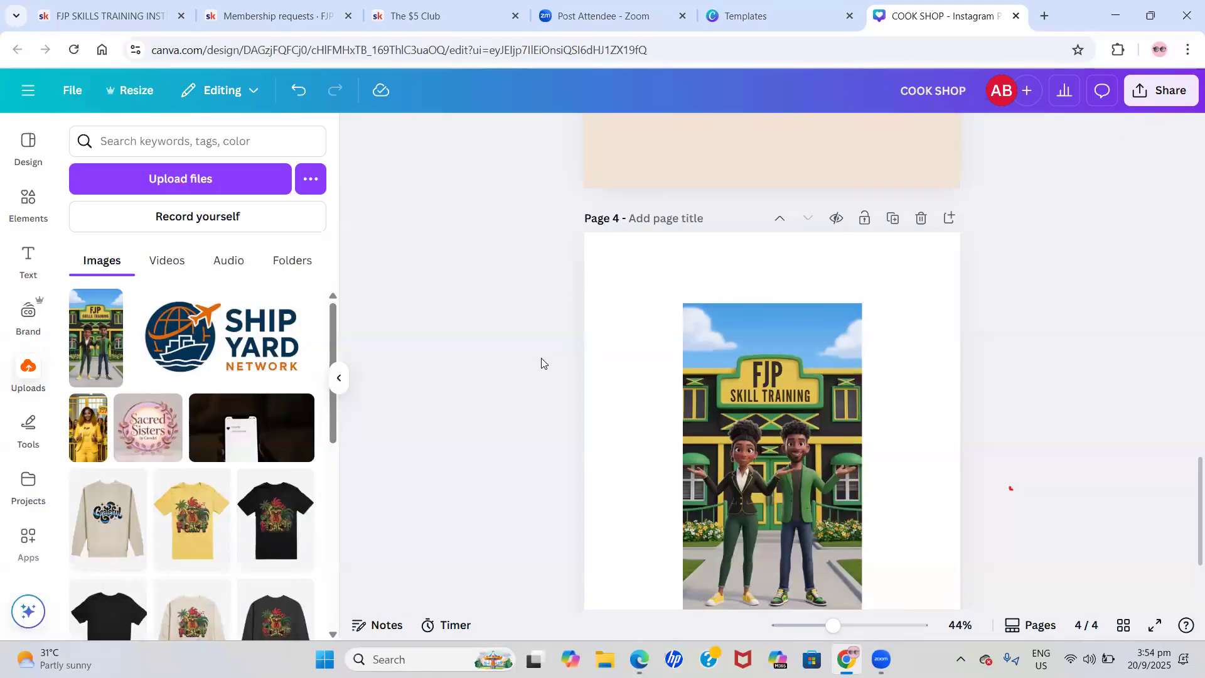
Add a square shape from the Elements library to page 4 and move it up over the sign area of the image
scroll(541, 363, "down", 1)
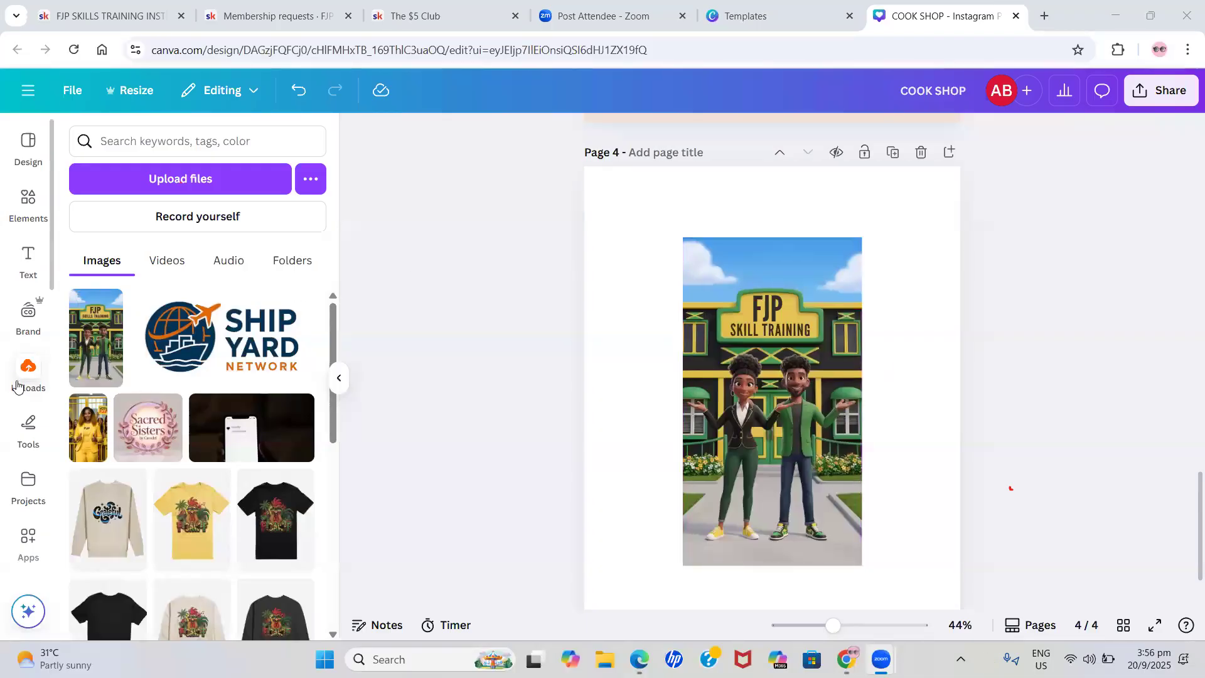
left_click(29, 215)
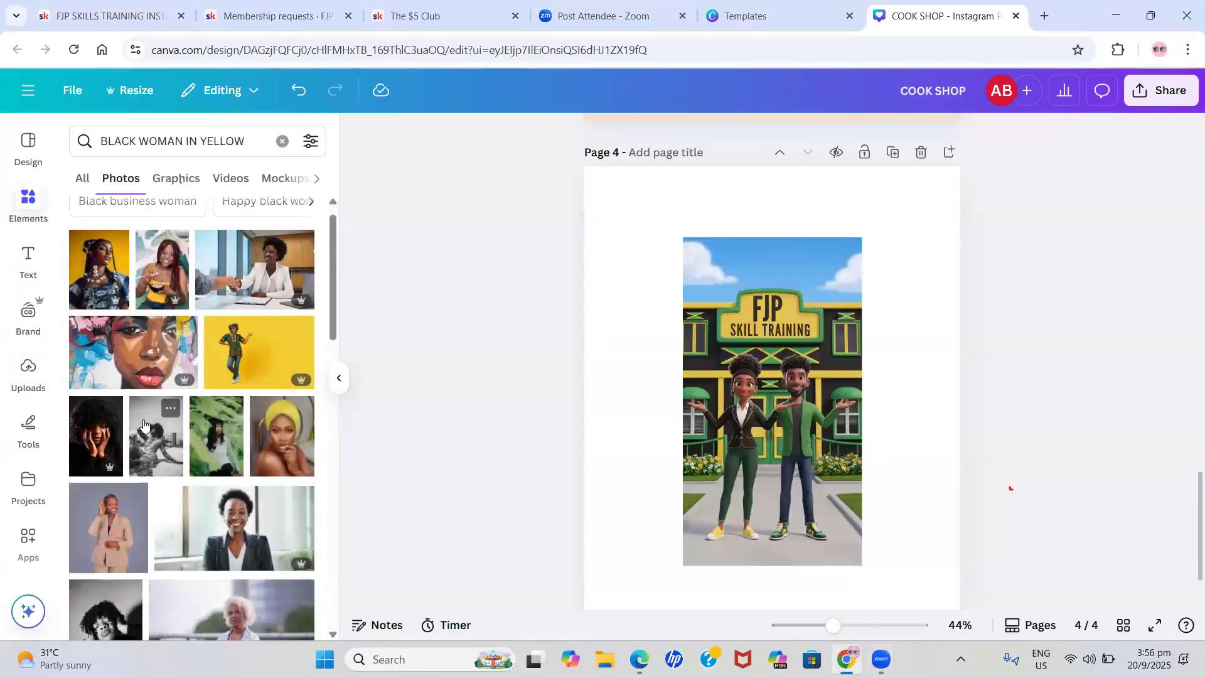
left_click(283, 141)
scroll(182, 367, "down", 8)
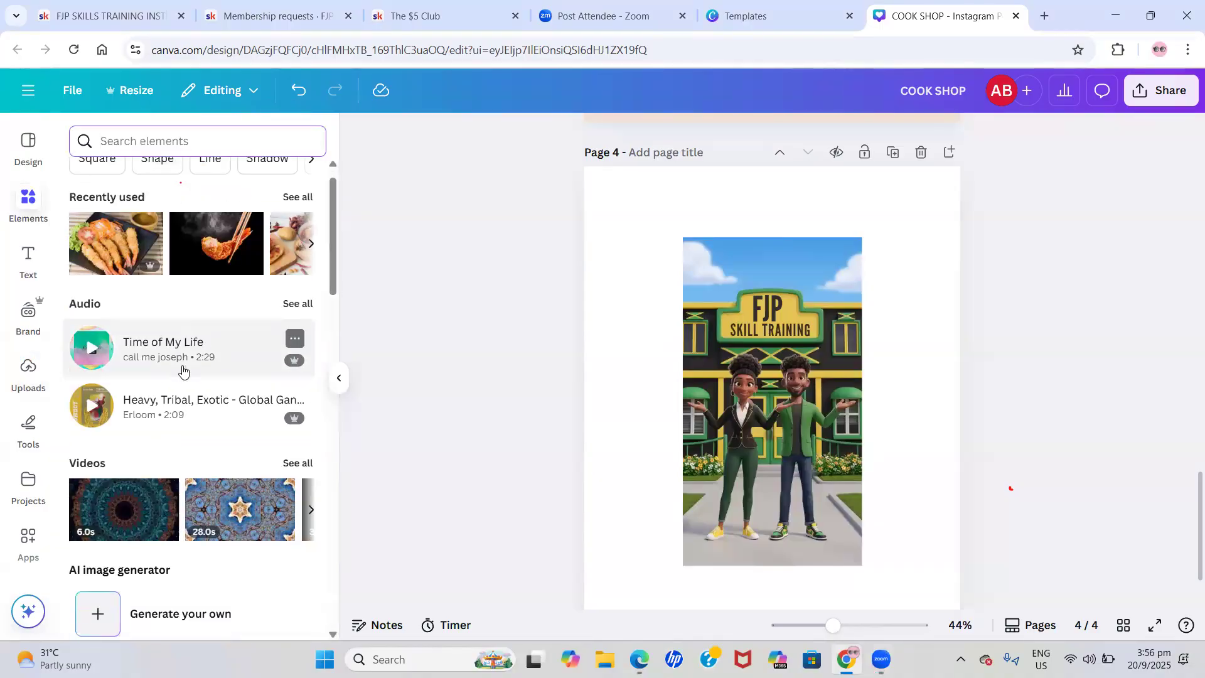
scroll(182, 367, "down", 3)
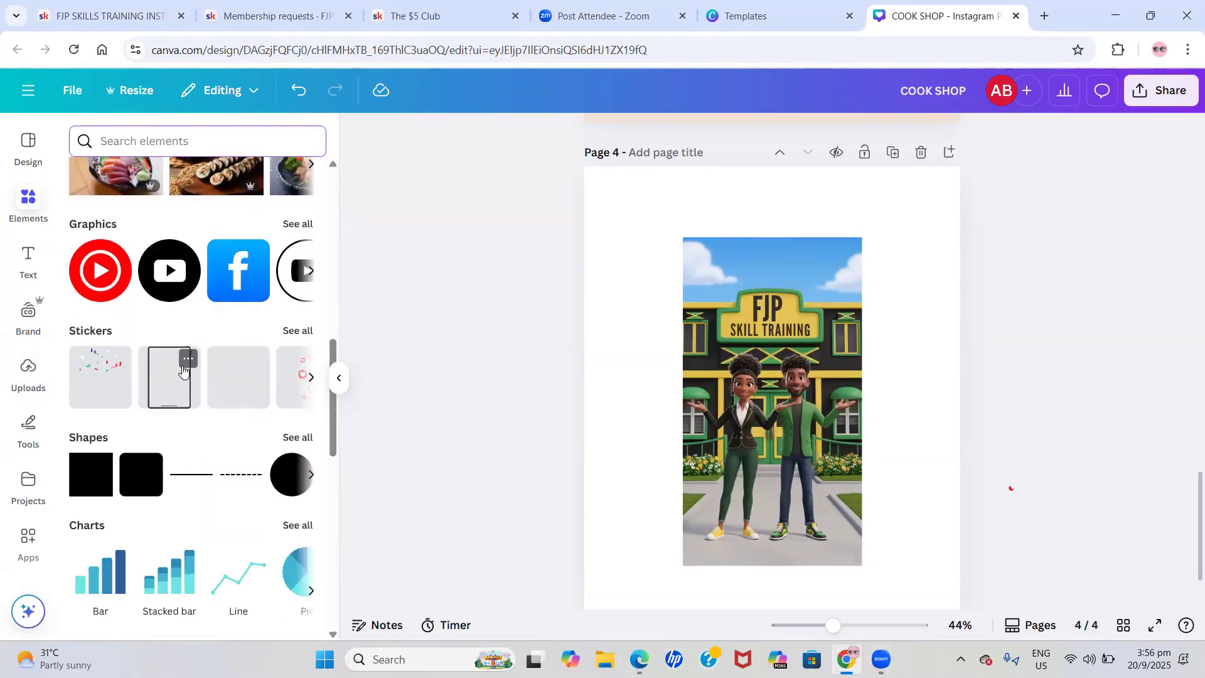
scroll(182, 367, "down", 2)
scroll(114, 402, "up", 1)
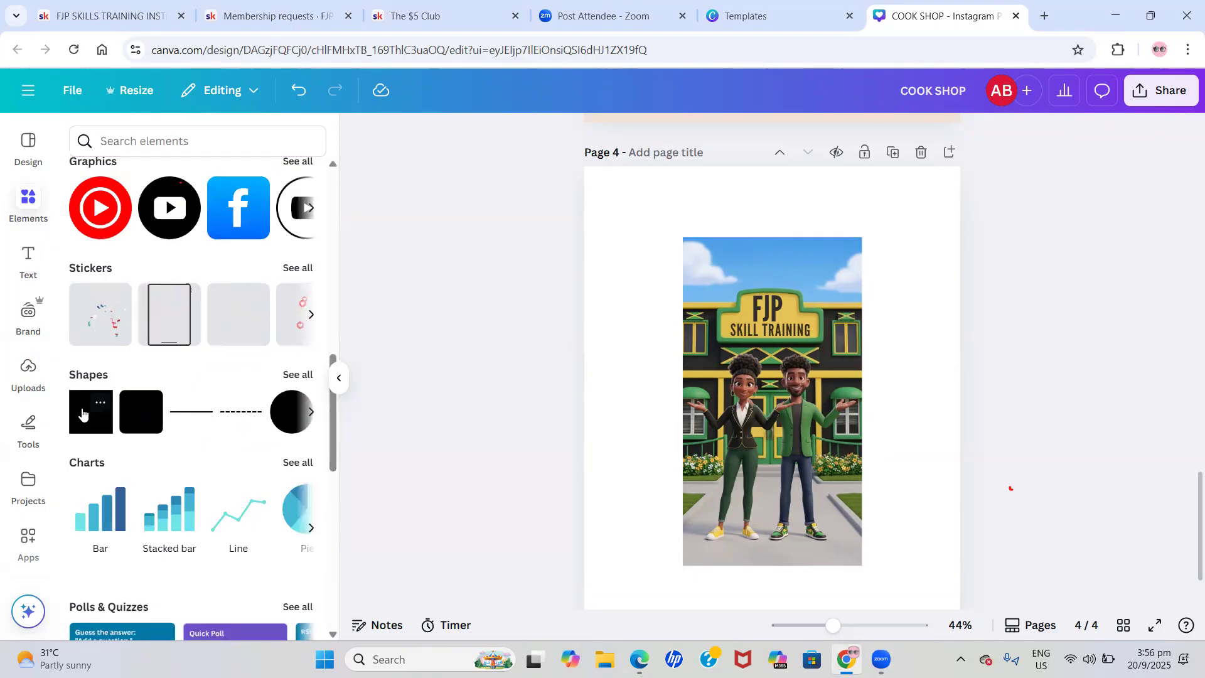
left_click(113, 402)
left_click(763, 392)
left_click_drag(764, 393, 758, 278)
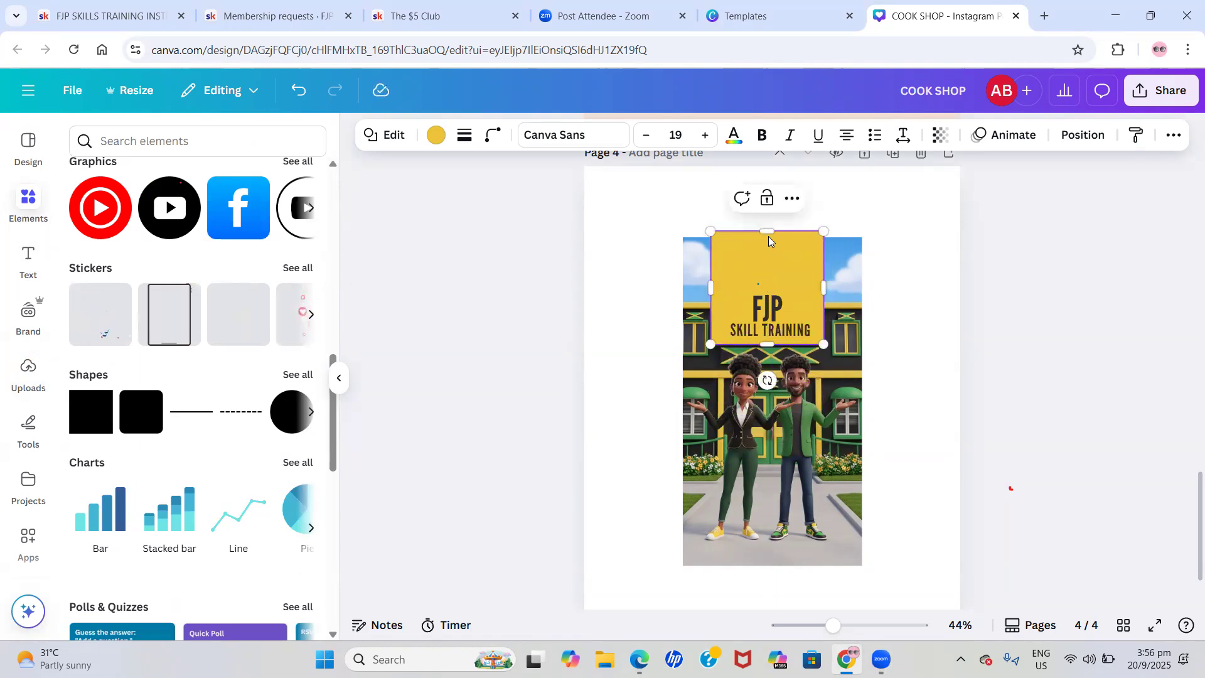
Reduce the yellow square's height to a band covering the sign, and reposition it over the sign behind the text
left_click_drag(767, 232, 766, 288)
left_click(526, 282)
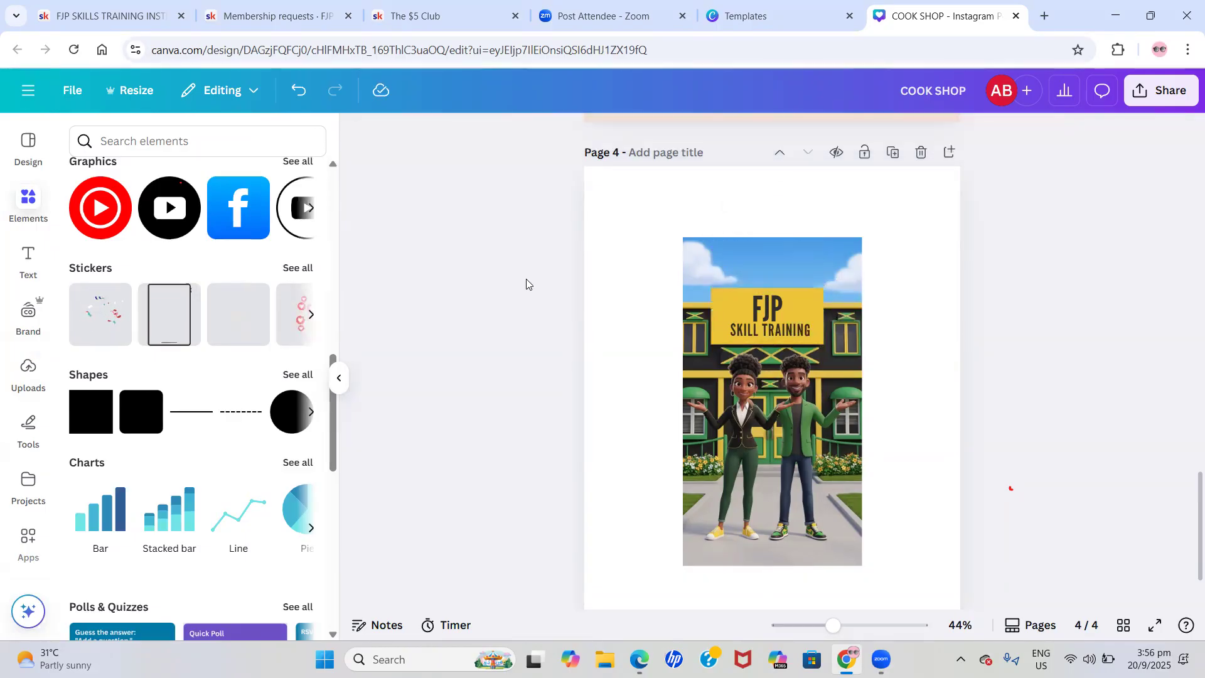
left_click(812, 310)
left_click_drag(811, 310, 830, 435)
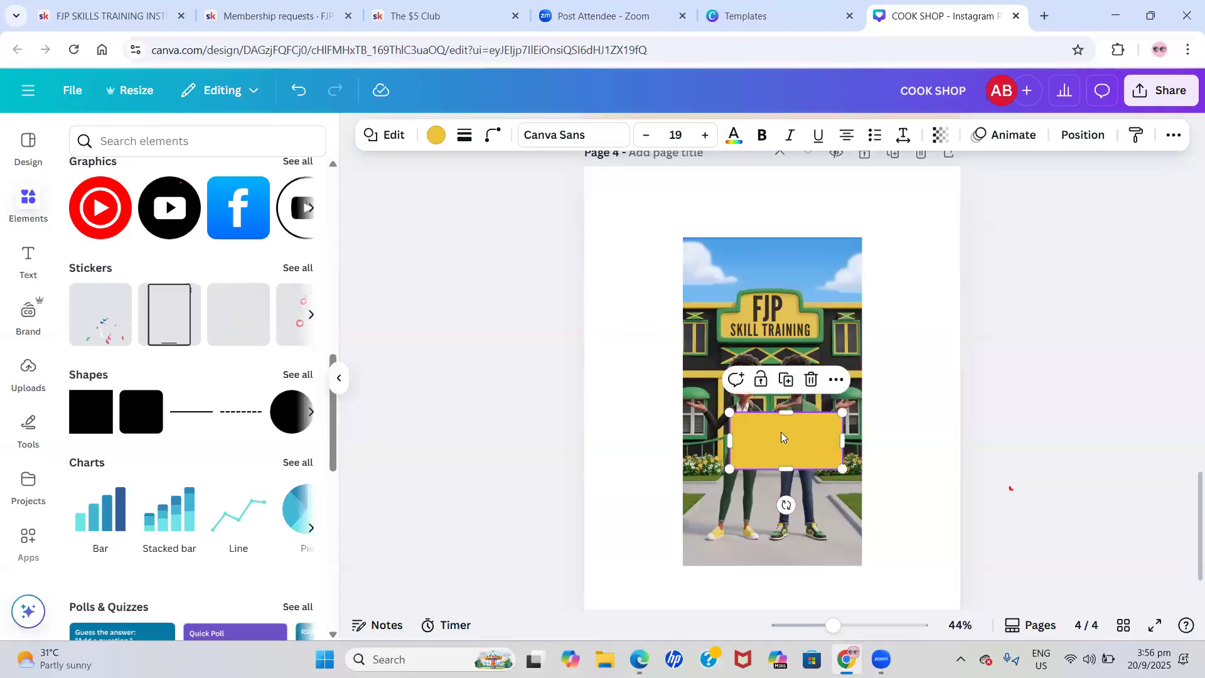
left_click_drag(782, 433, 766, 307)
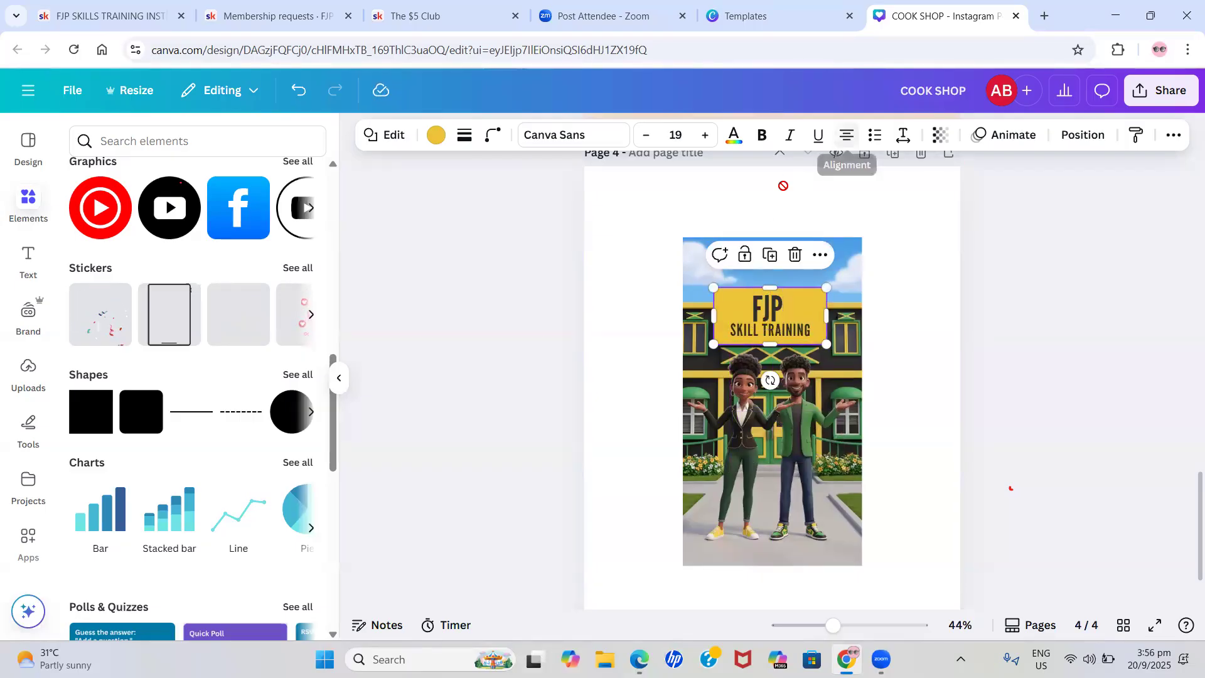
Round the corners of the yellow rectangle over the sign with a corner rounding of 25
left_click(493, 135)
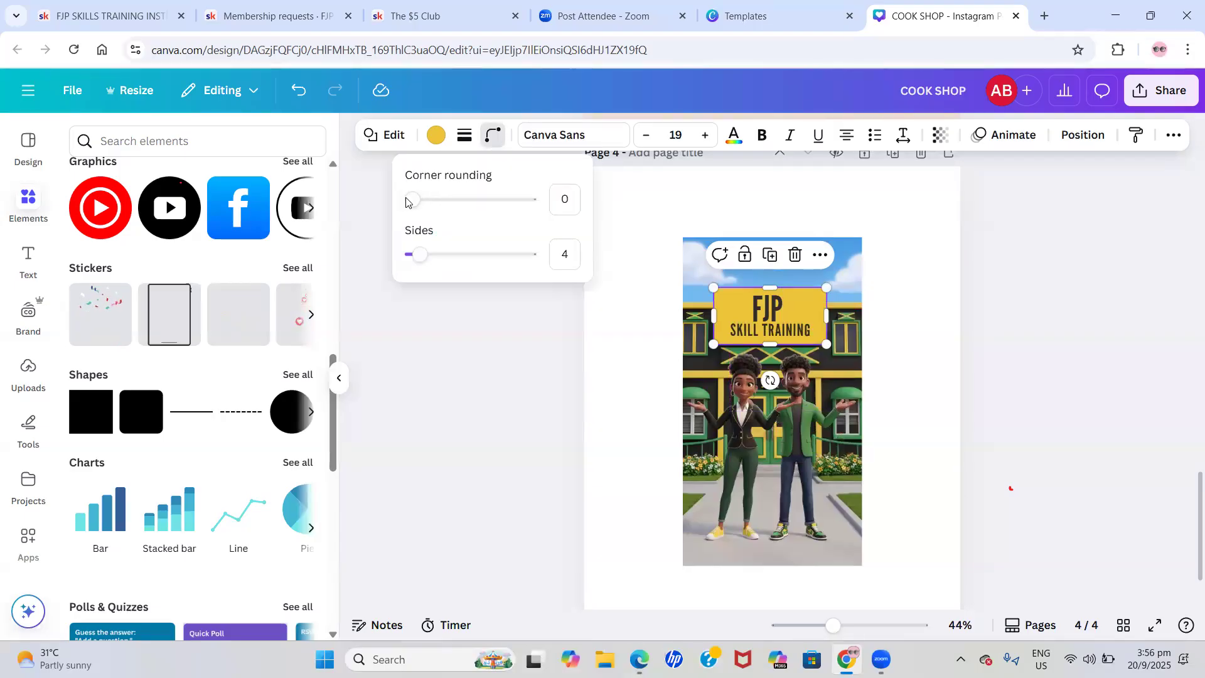
left_click_drag(412, 200, 441, 207)
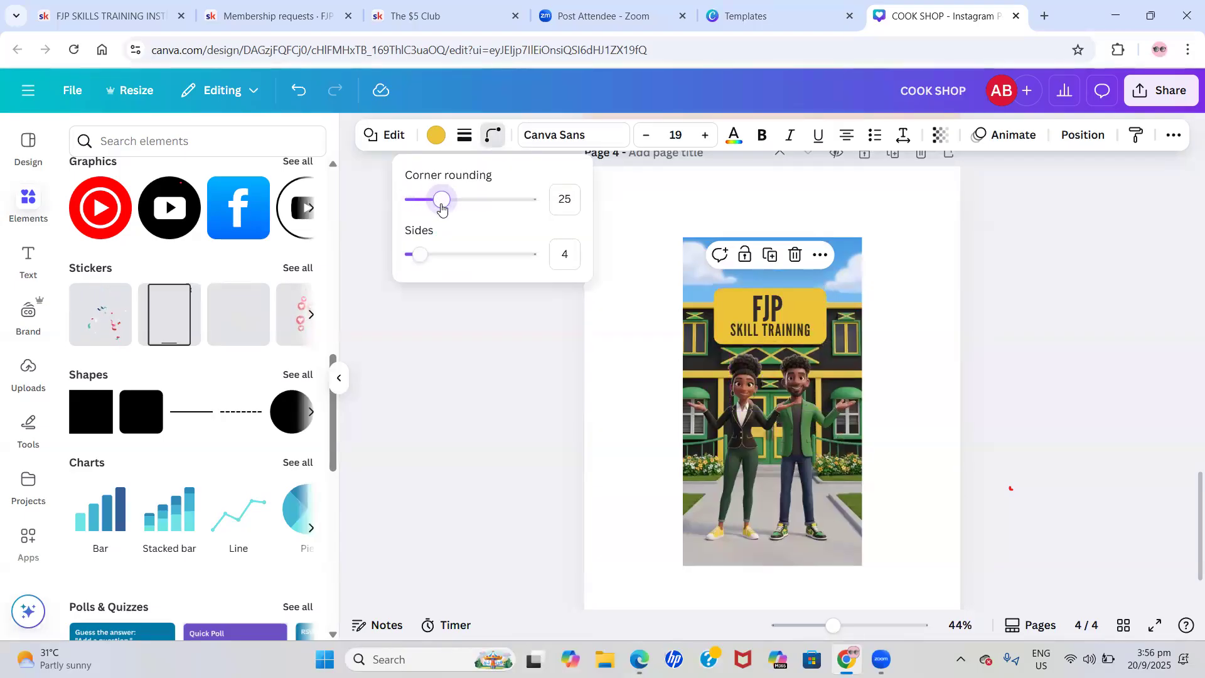
left_click(579, 372)
left_click(578, 371)
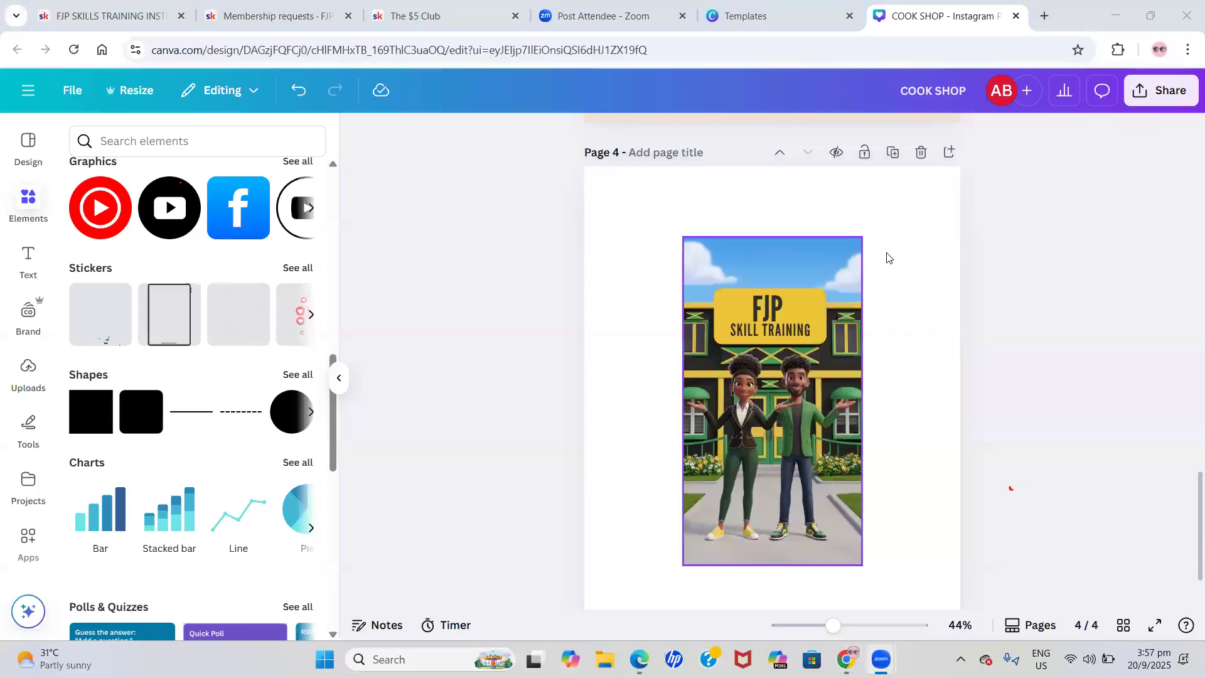
Delete the yellow rectangle that covers the sign on page 4
left_click(801, 312)
key("Delete")
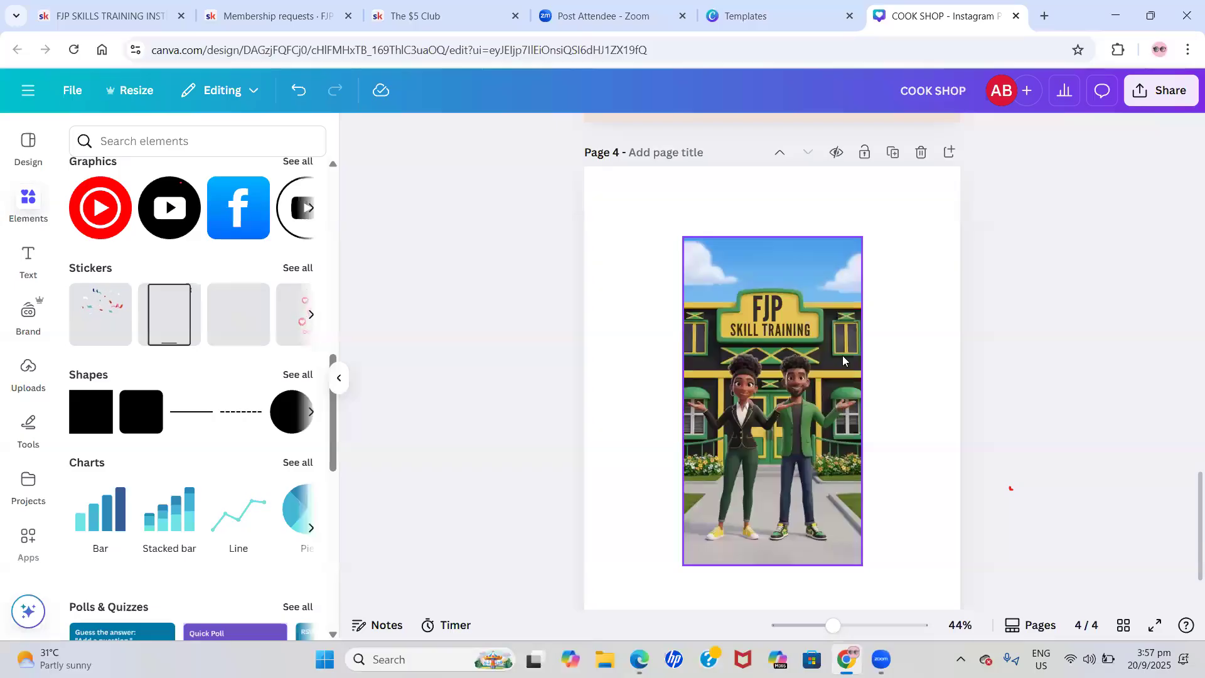
scroll(842, 355, "down", 1)
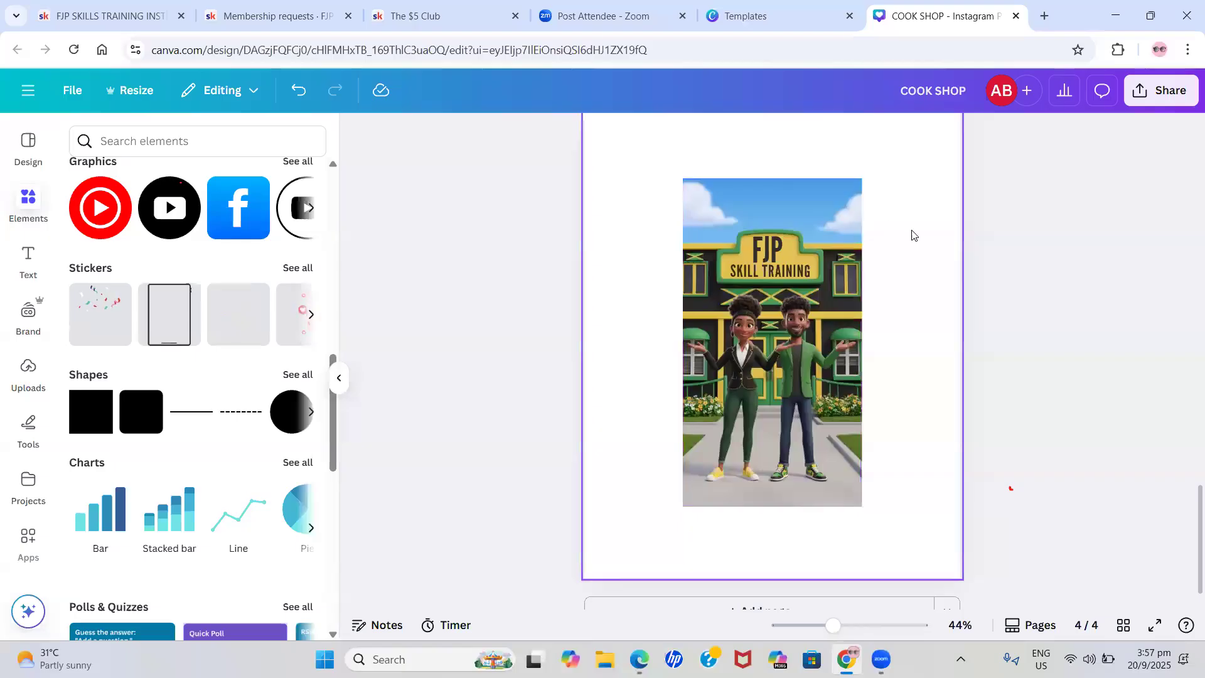
scroll(882, 224, "up", 1)
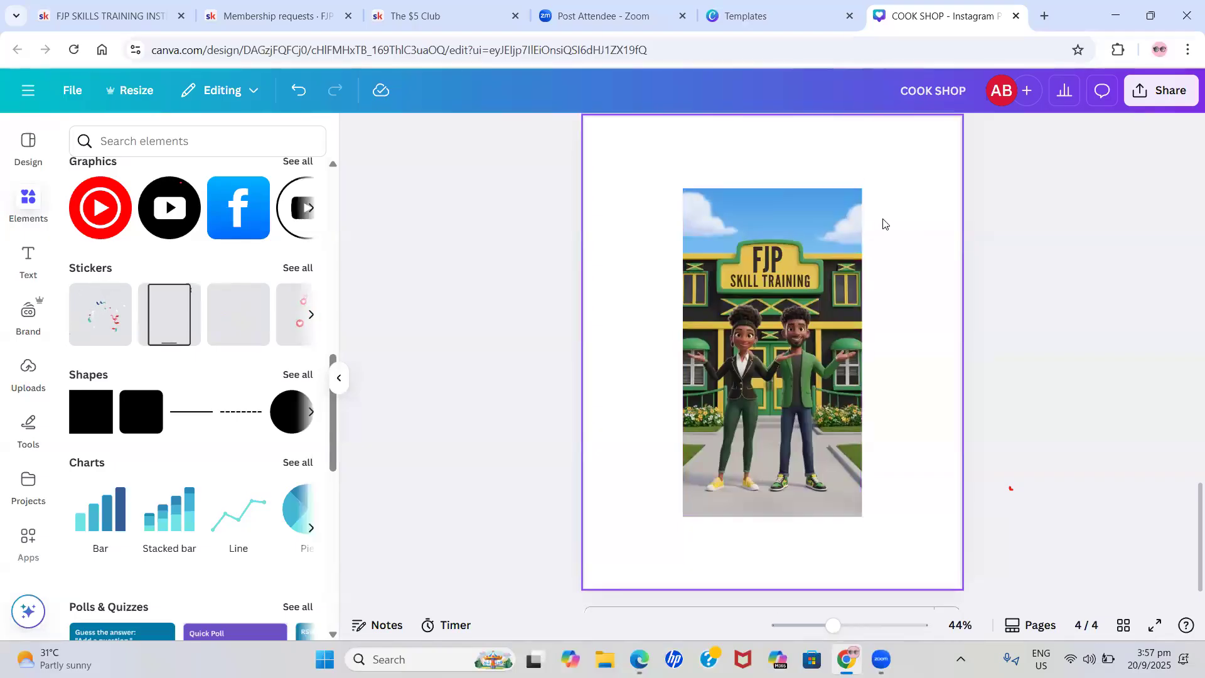
scroll(883, 223, "down", 1)
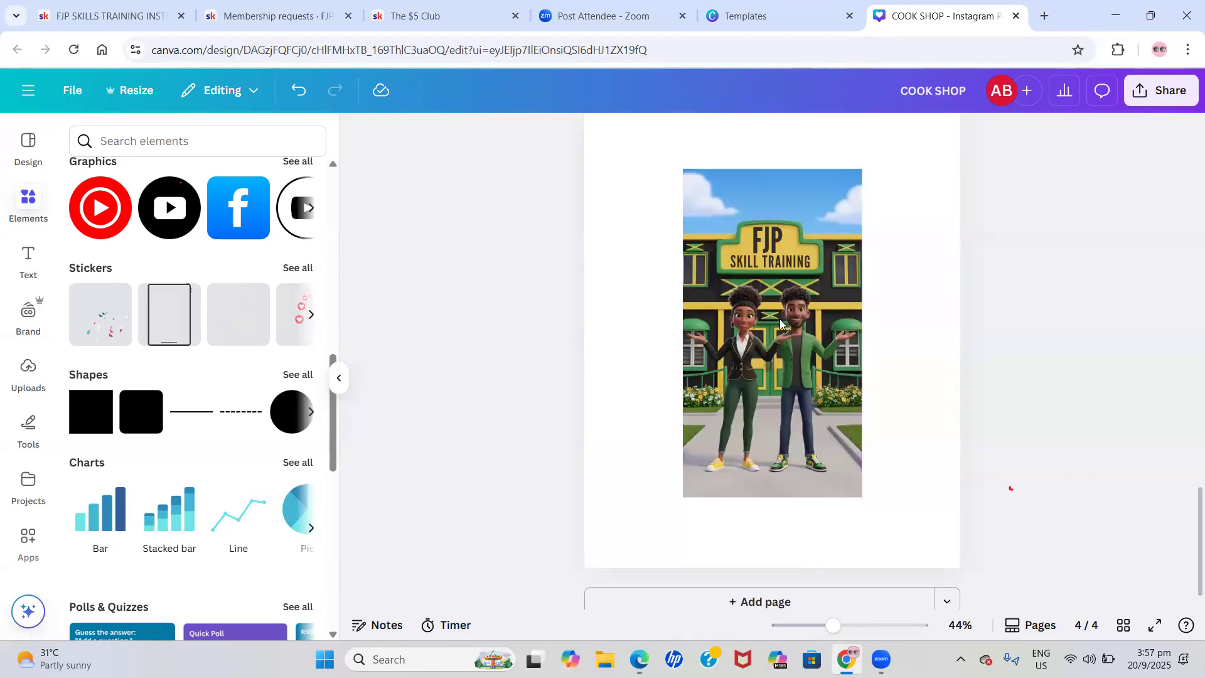
Set the building image on page 4 as the page background
scroll(772, 519, "down", 3)
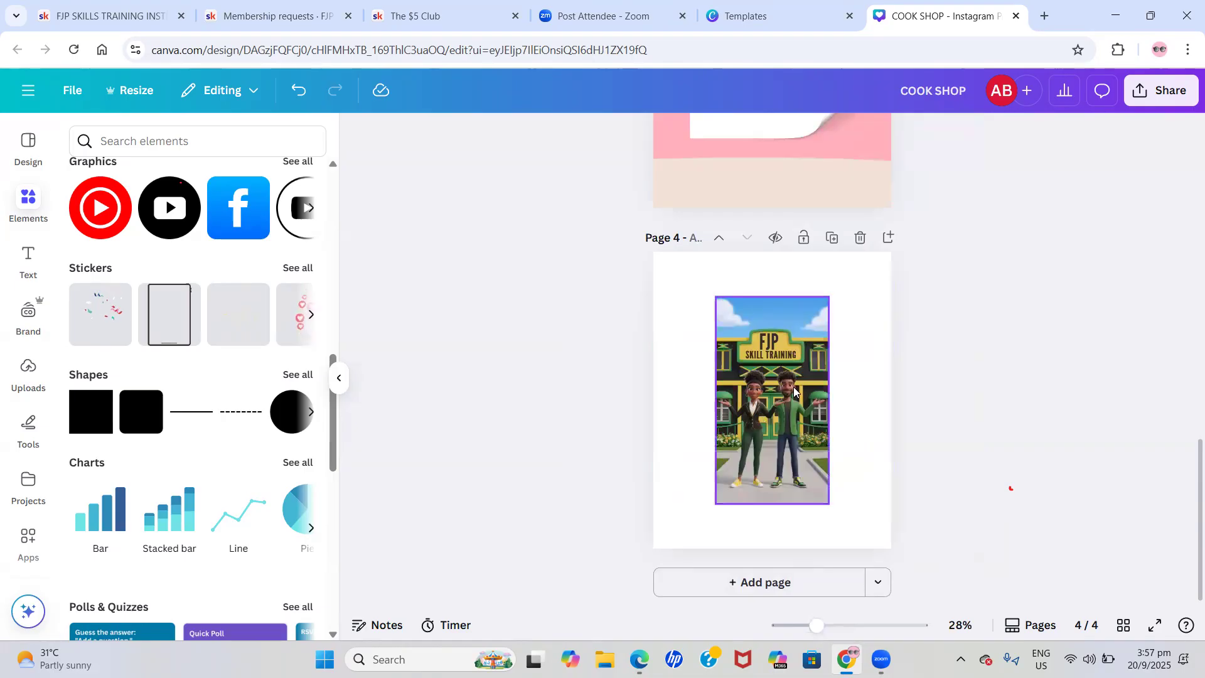
right_click(773, 345)
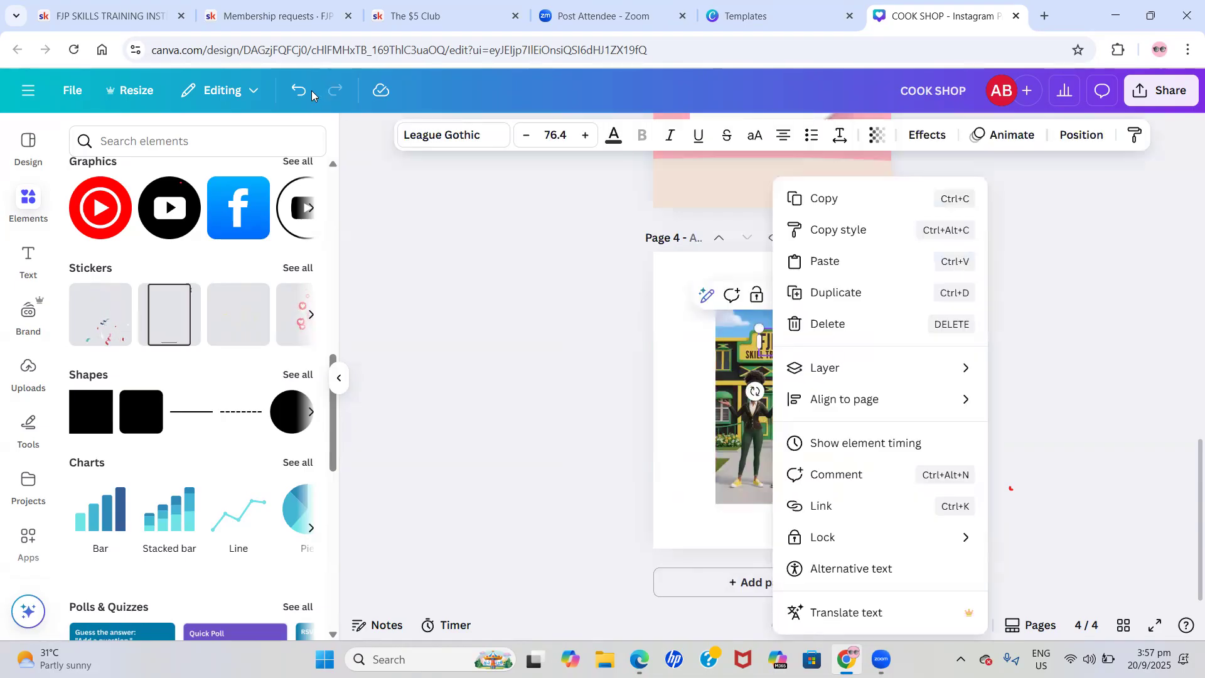
left_click(628, 368)
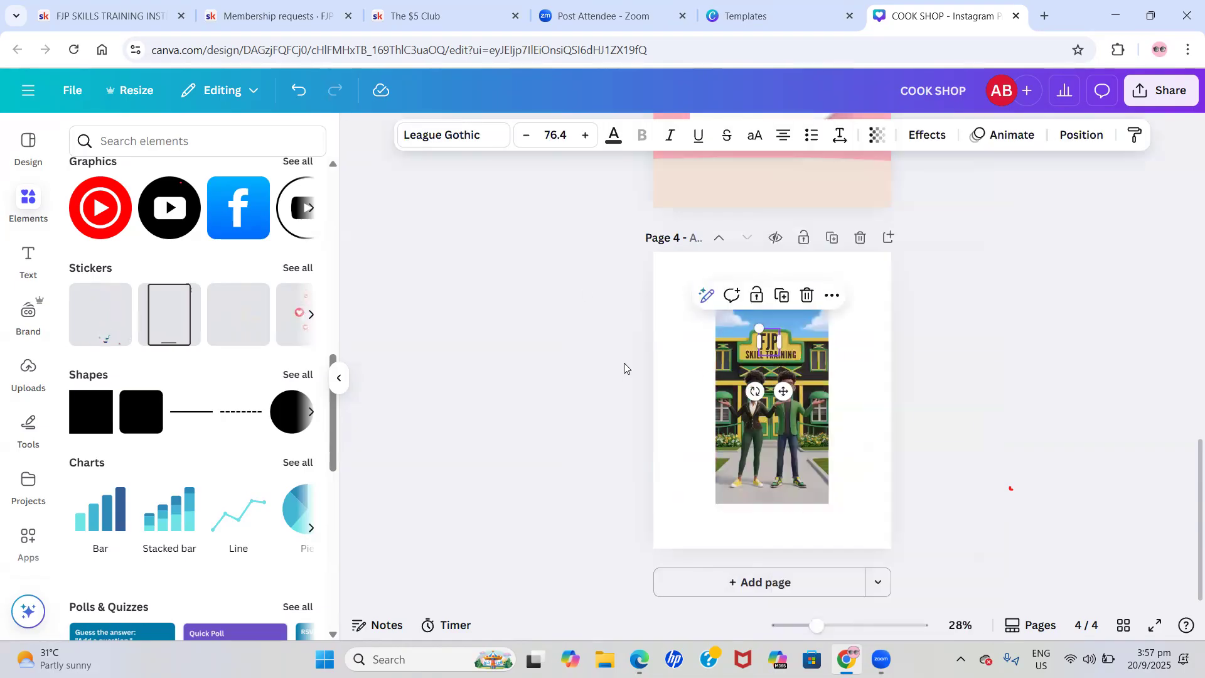
right_click(821, 431)
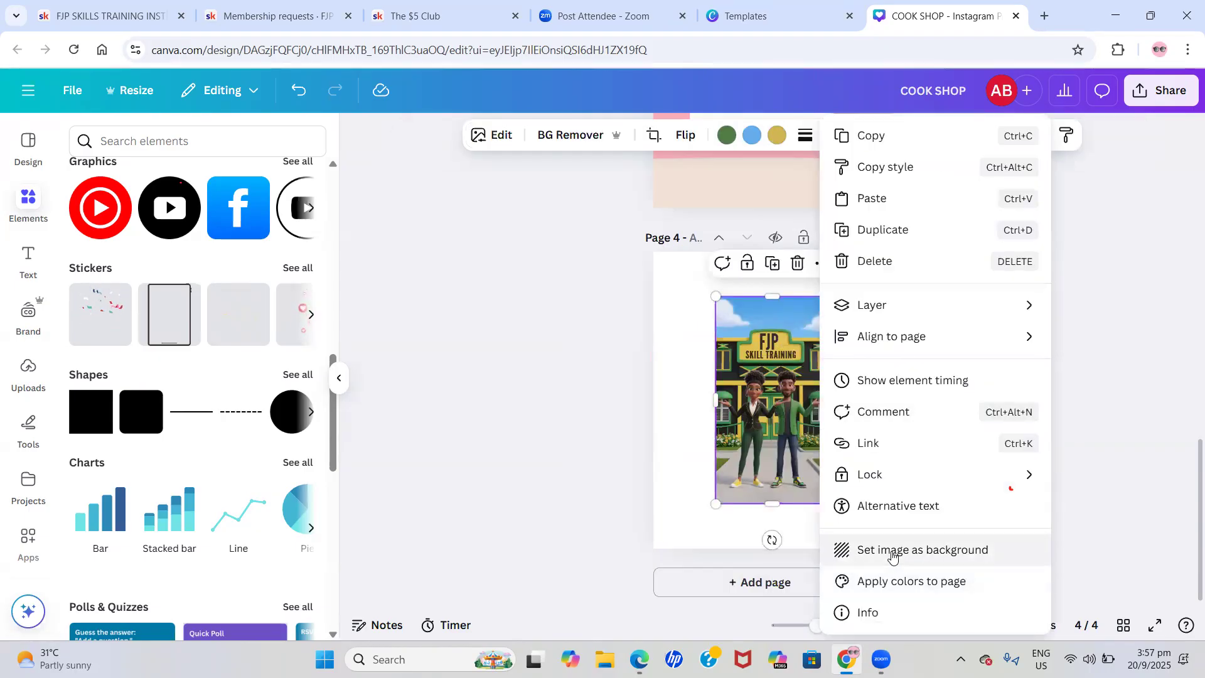
left_click(893, 556)
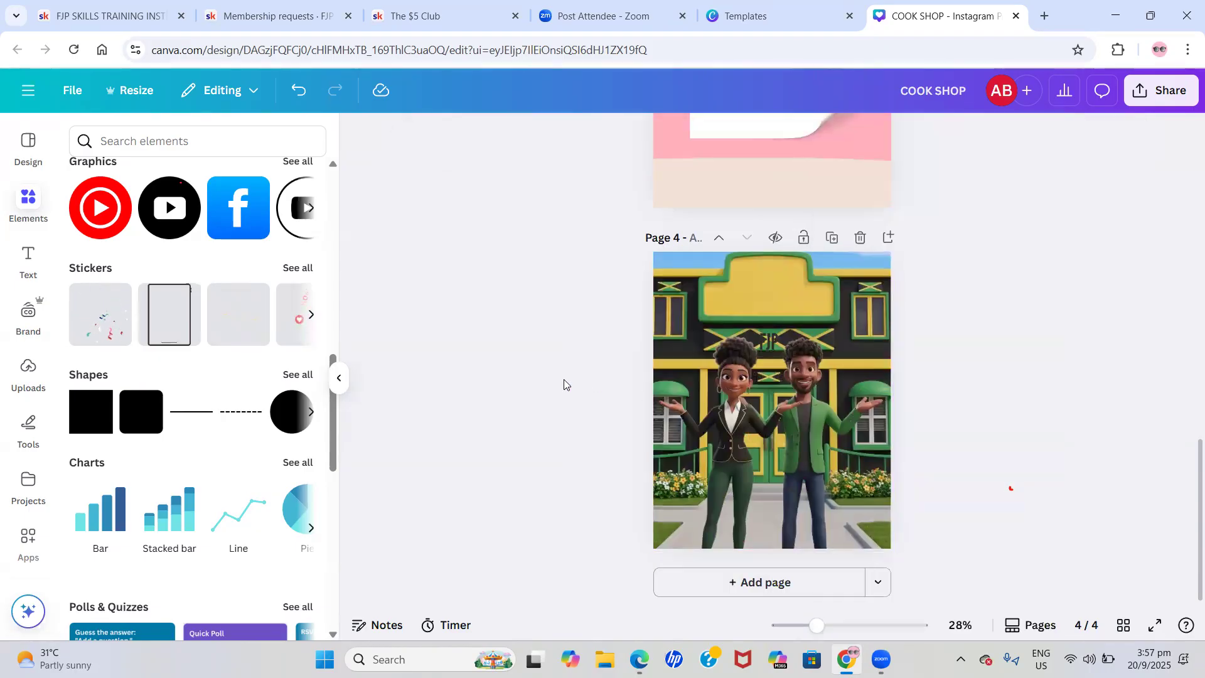
Move the FJP text up onto the blank yellow sign in the background image
left_click(769, 341)
left_click_drag(769, 341, 770, 299)
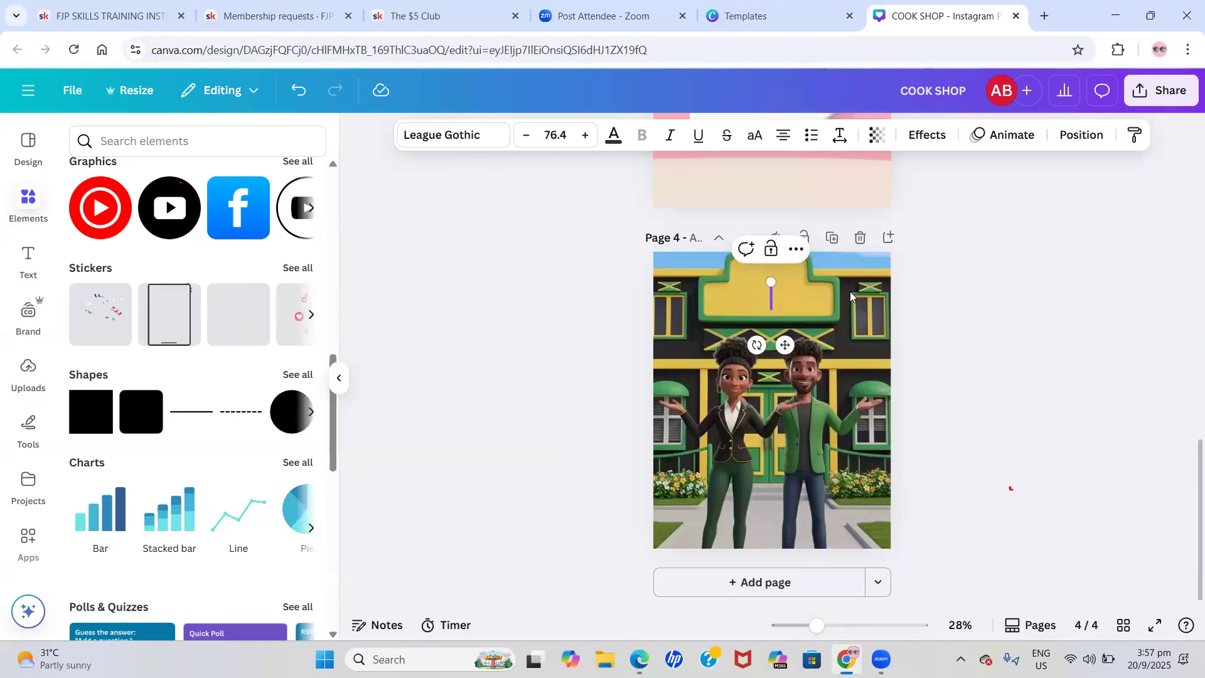
key("Escape")
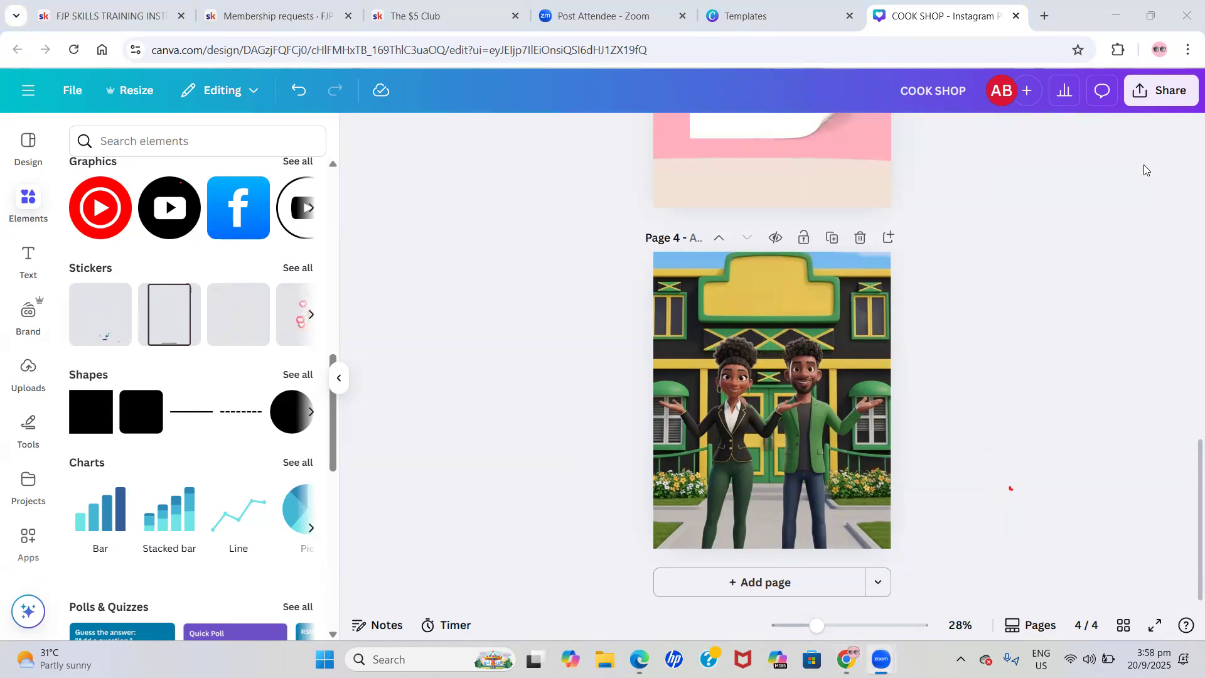
Undo the last four changes on page 4
left_click(294, 93)
left_click(294, 93)
left_click(295, 93)
left_click(295, 92)
Clear page 4 by deleting the building image, the FJP text, the yellow rectangle and the SKILL TRAINING text
left_click(764, 384)
key("Delete")
left_click(771, 342)
key("Delete")
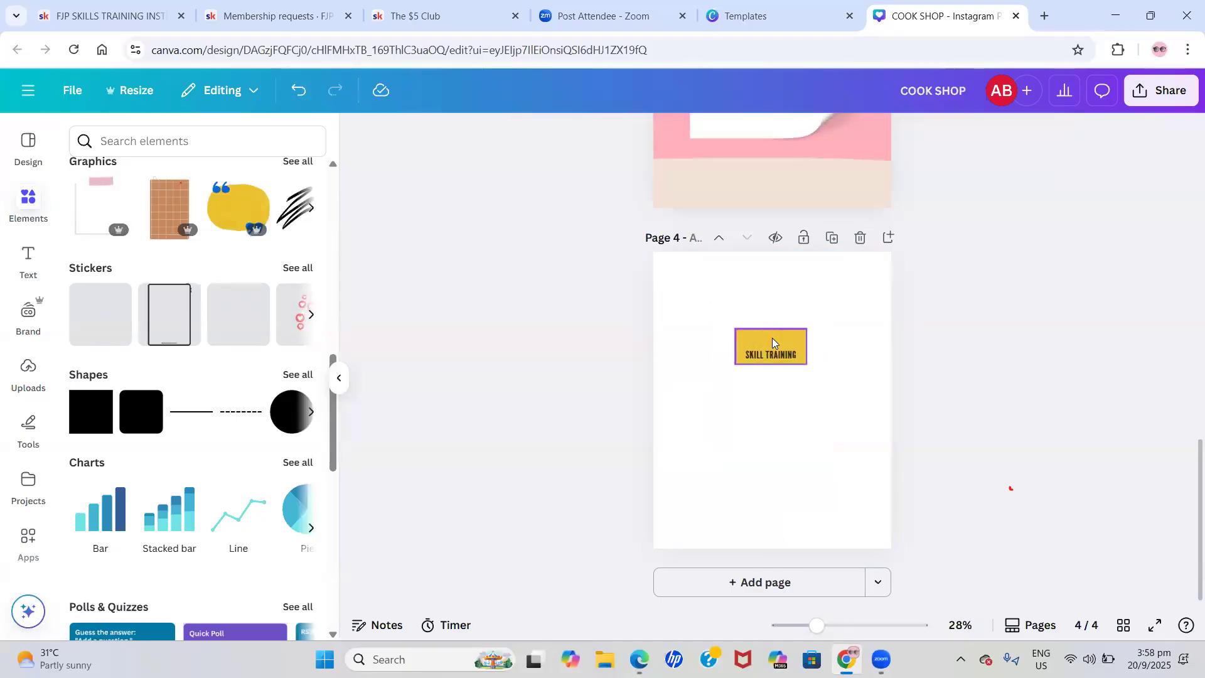
left_click(772, 342)
key("Delete")
left_click(773, 352)
key("Delete")
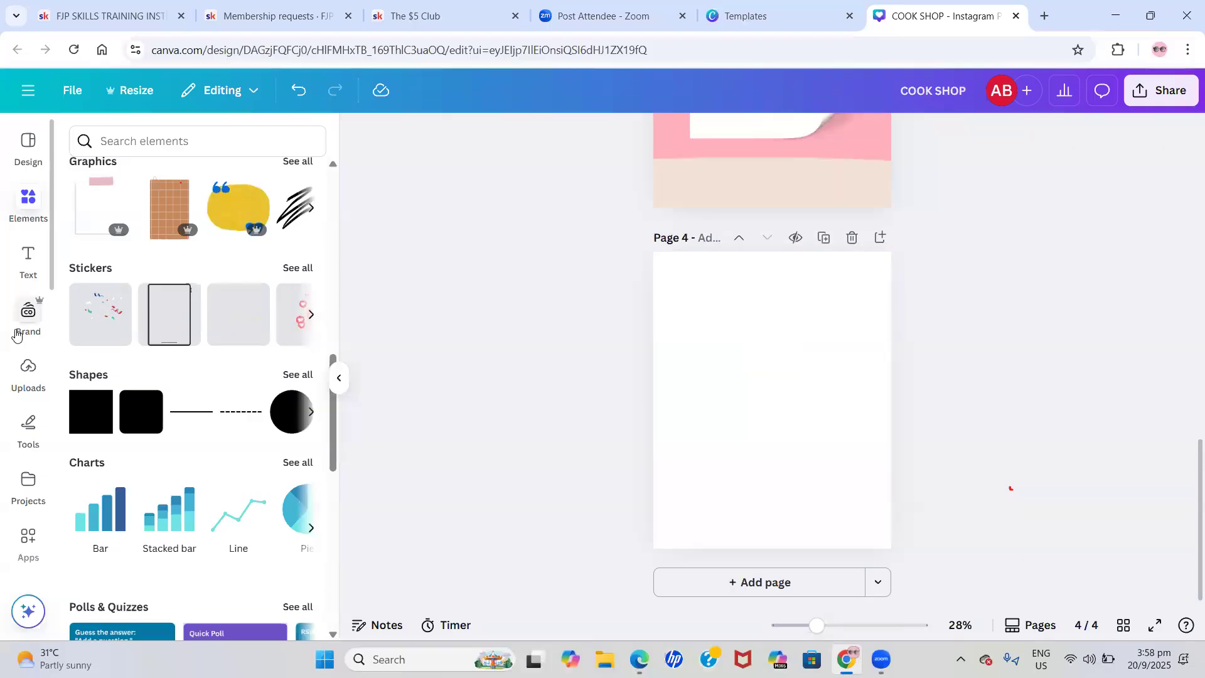
Add the original FJP Skills Training image from the uploads to the empty page 4
left_click(29, 392)
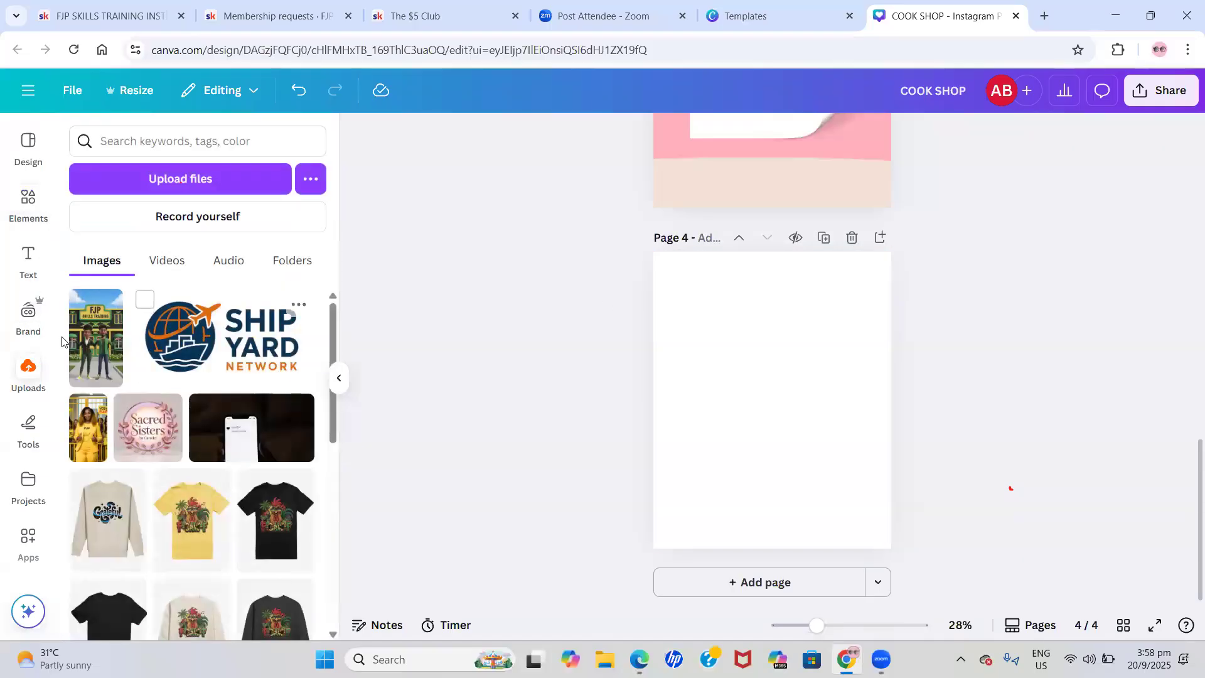
left_click(92, 351)
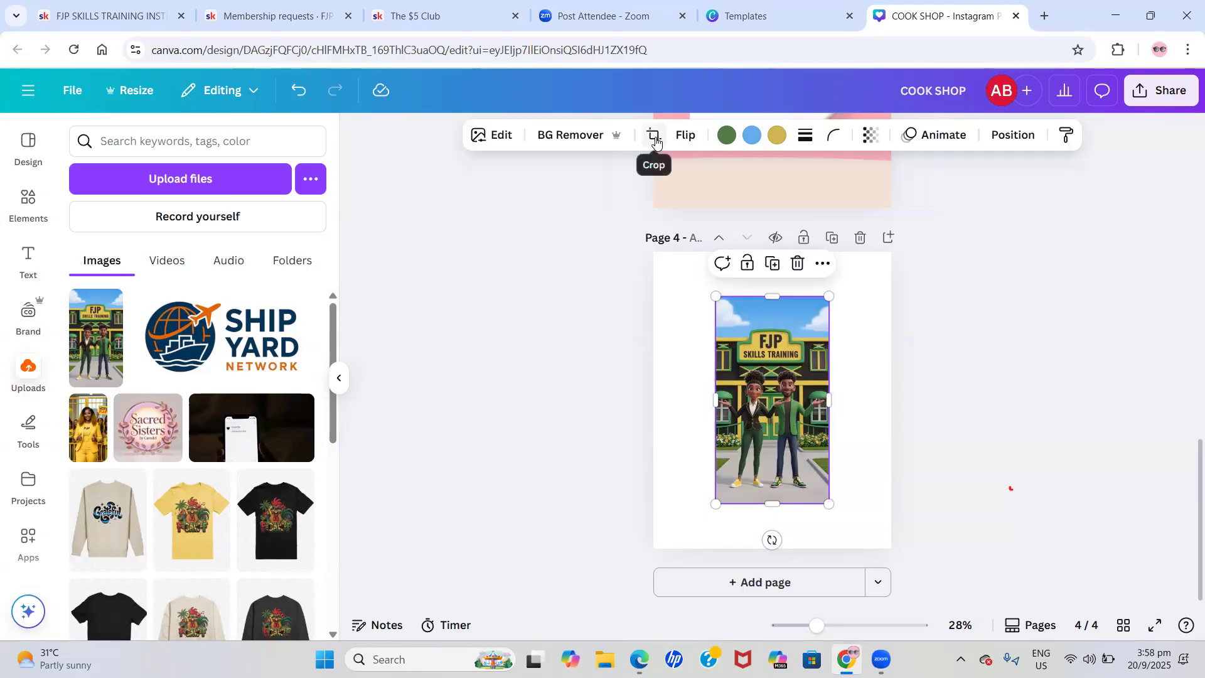
left_click(600, 393)
Set the corner rounding of the FJP Skills Training image on page 4 to 72
left_click(817, 414)
left_click(833, 135)
left_click_drag(753, 200, 836, 209)
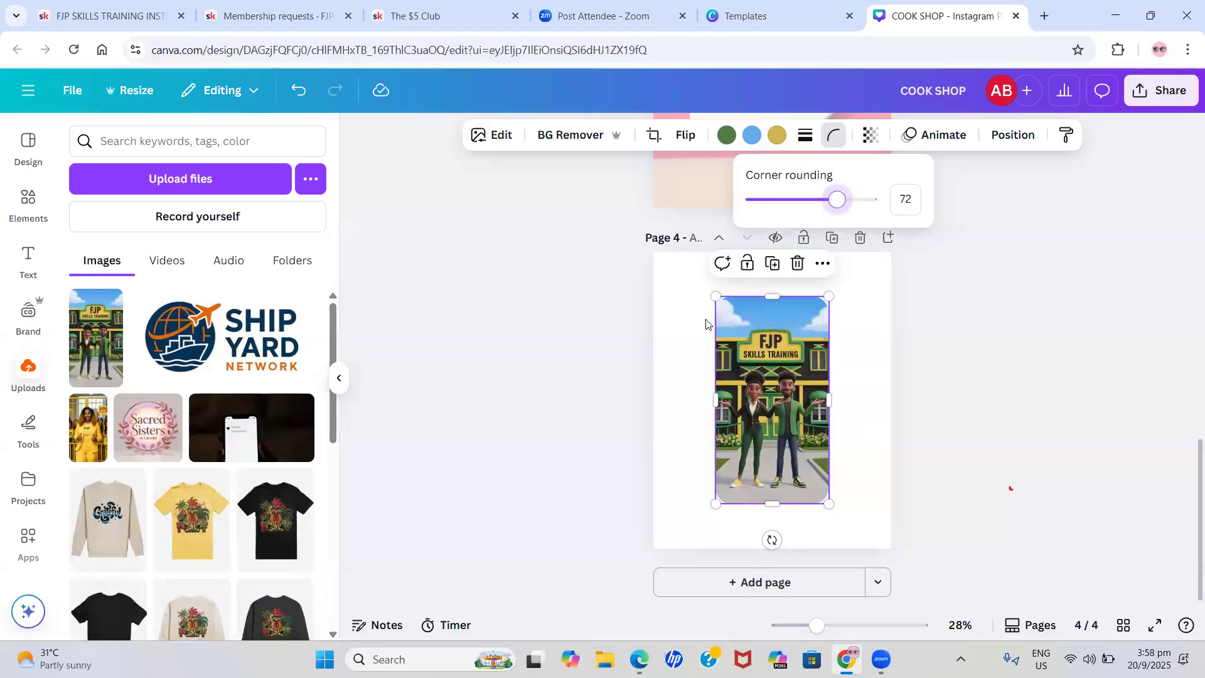
left_click(583, 362)
left_click(583, 363)
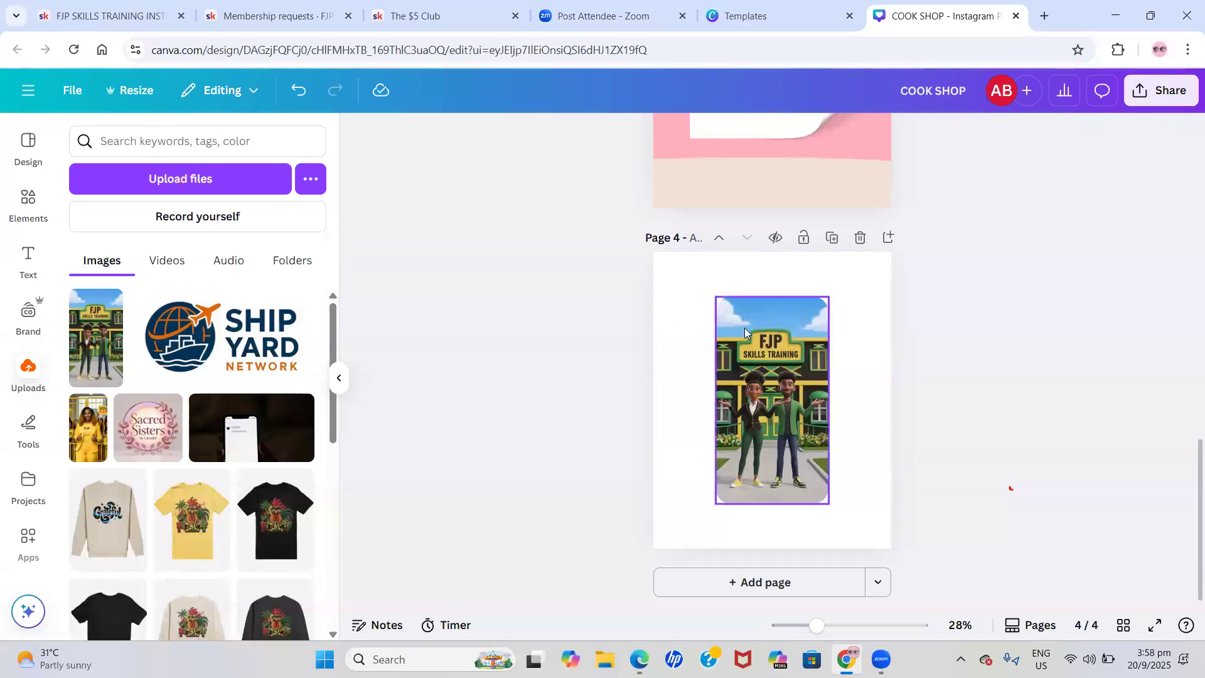
Add a solid border to the FJP Skills Training image with a stroke weight of 11
left_click(747, 303)
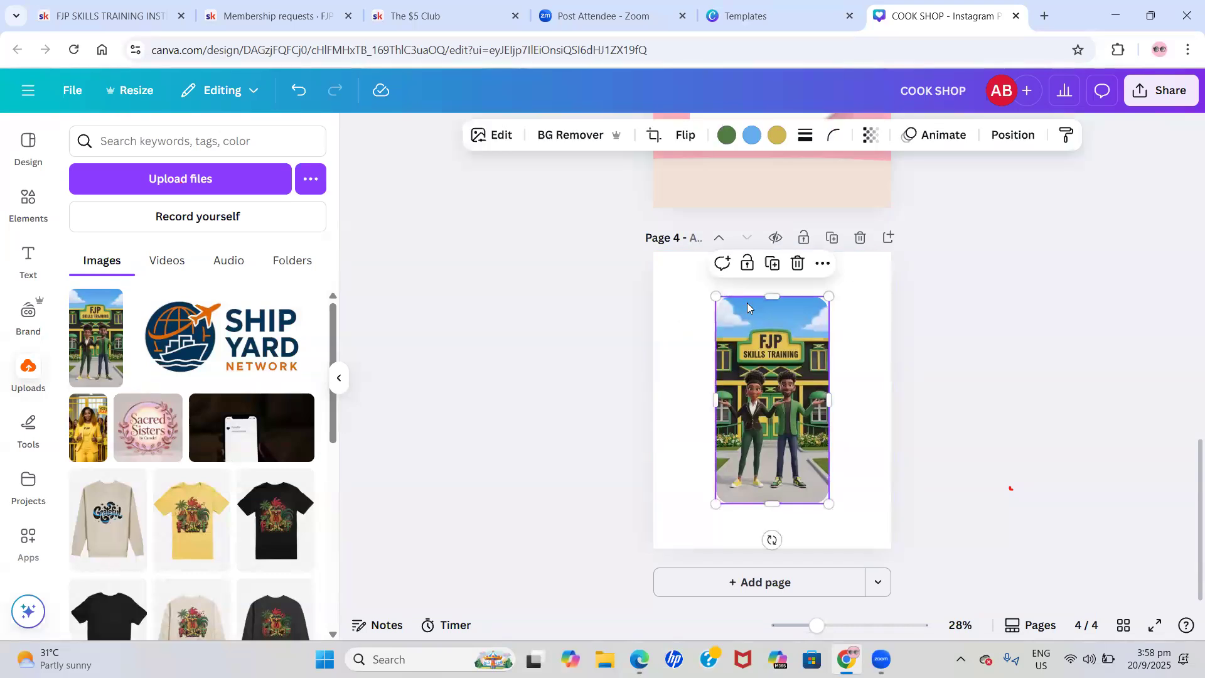
left_click(806, 138)
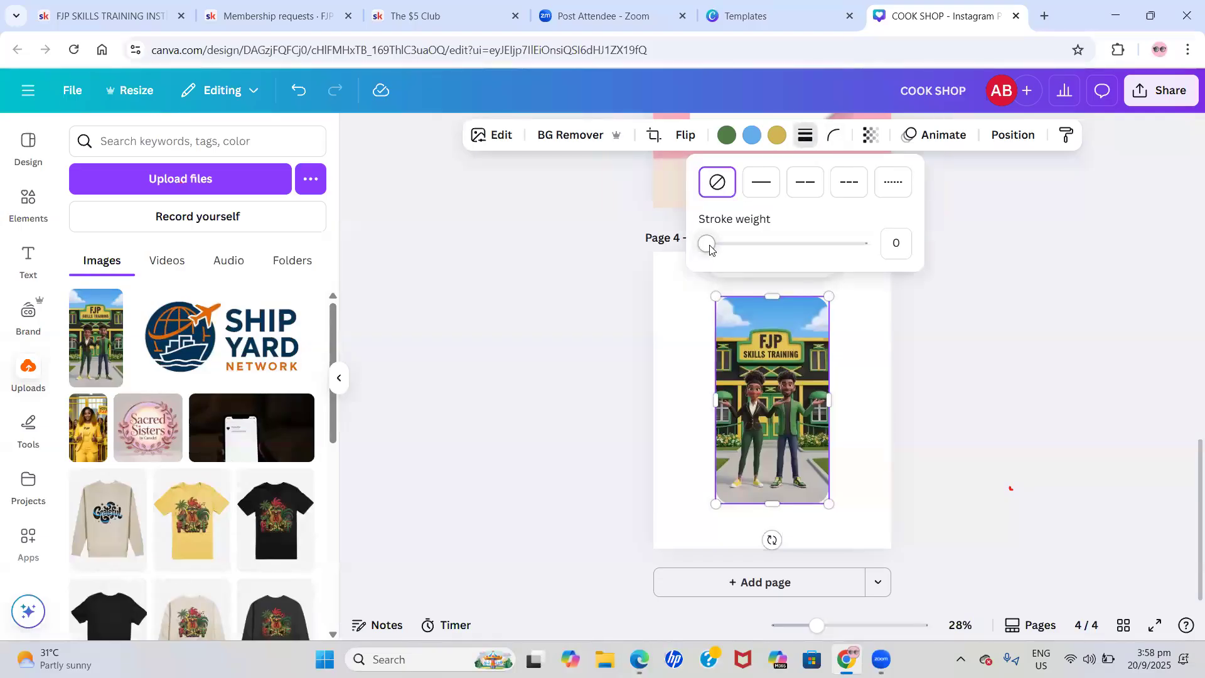
mouse_move(716, 250)
left_mouse_down()
mouse_move(738, 251)
mouse_move(719, 251)
mouse_move(734, 264)
mouse_move(722, 266)
left_mouse_up()
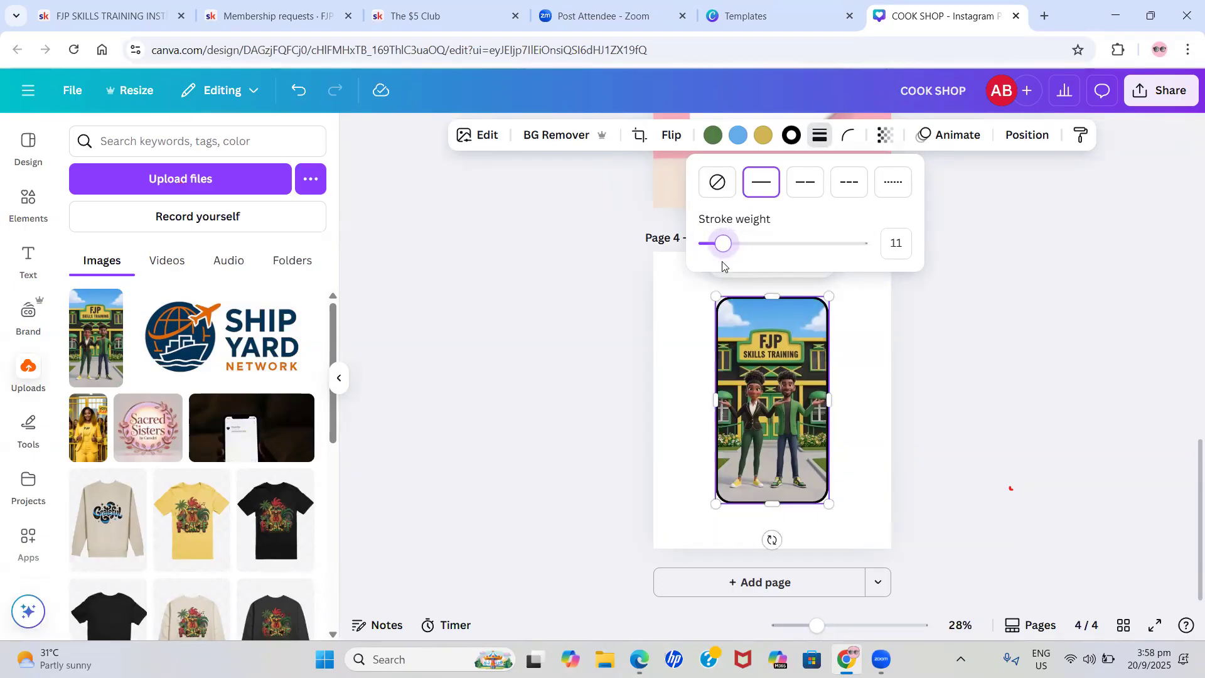
left_click(531, 261)
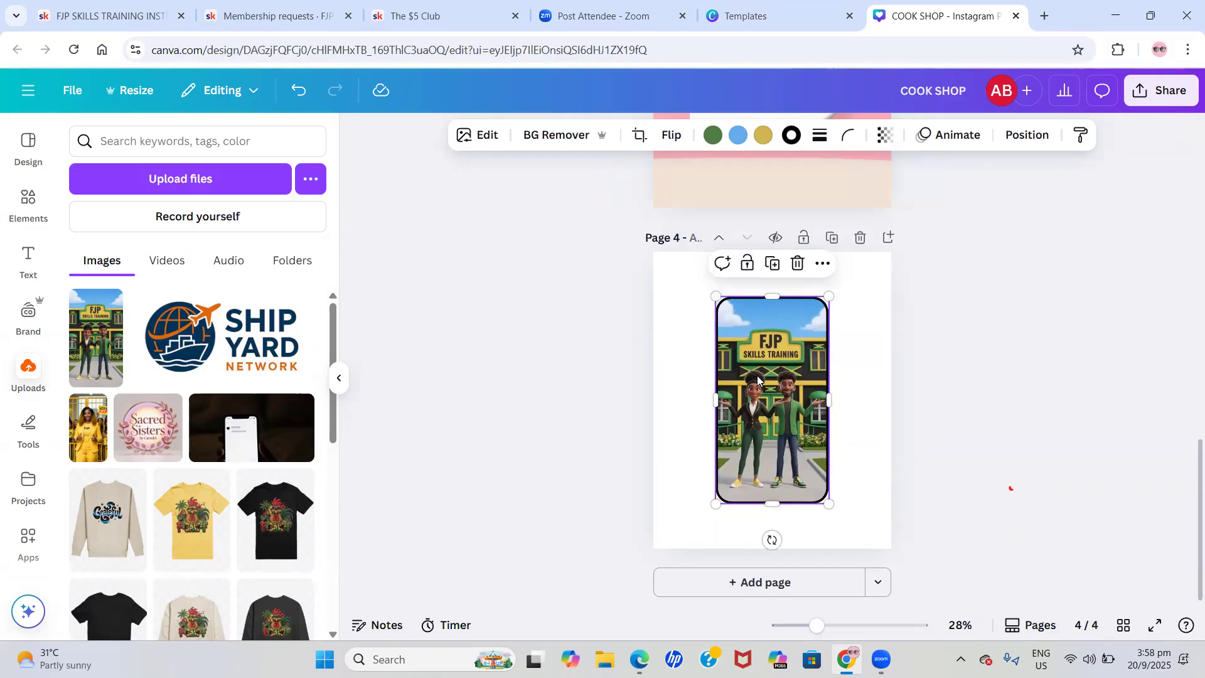
Try a thicker border on the image, and settle on a stroke weight of 10
left_click(845, 140)
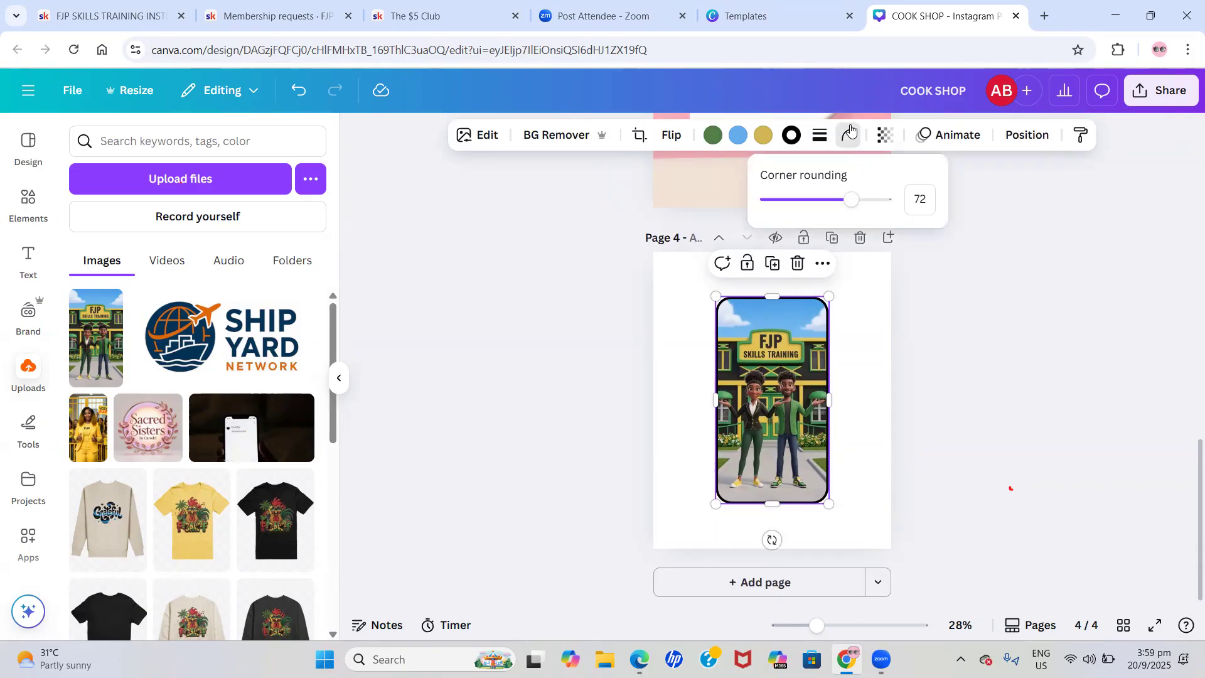
left_click(821, 136)
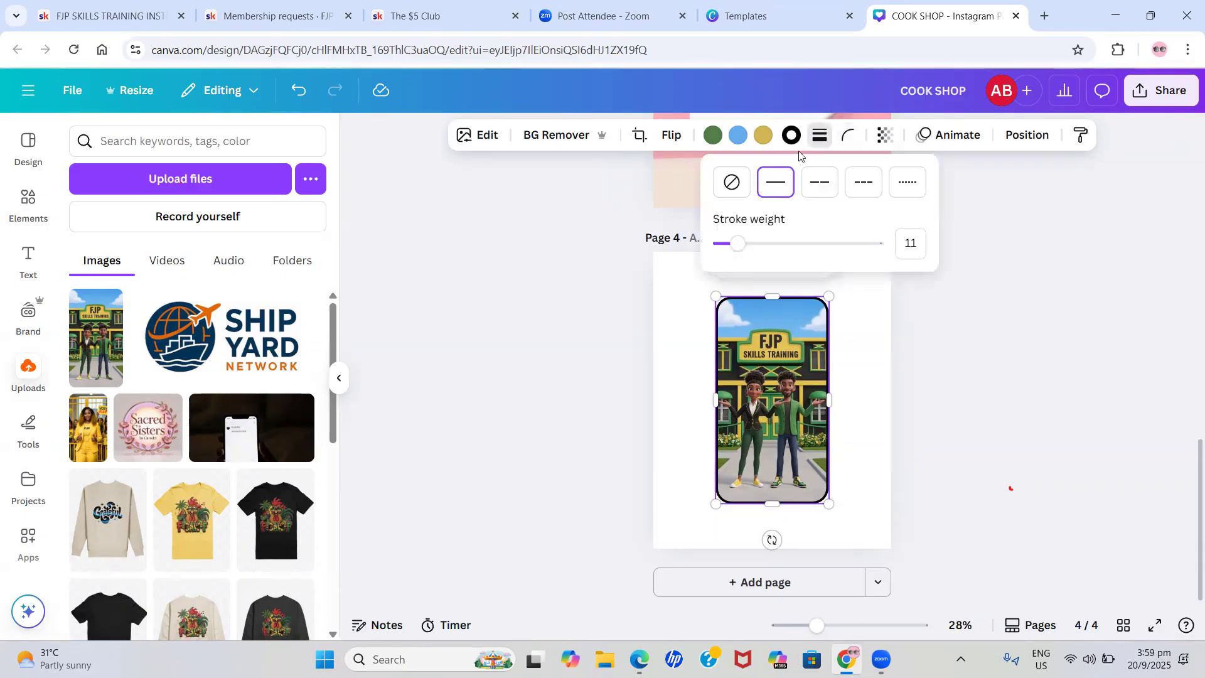
mouse_move(743, 251)
left_mouse_down()
mouse_move(783, 250)
mouse_move(747, 252)
mouse_move(821, 269)
left_mouse_up()
mouse_move(739, 272)
left_mouse_down()
mouse_move(762, 274)
mouse_move(736, 272)
left_mouse_up()
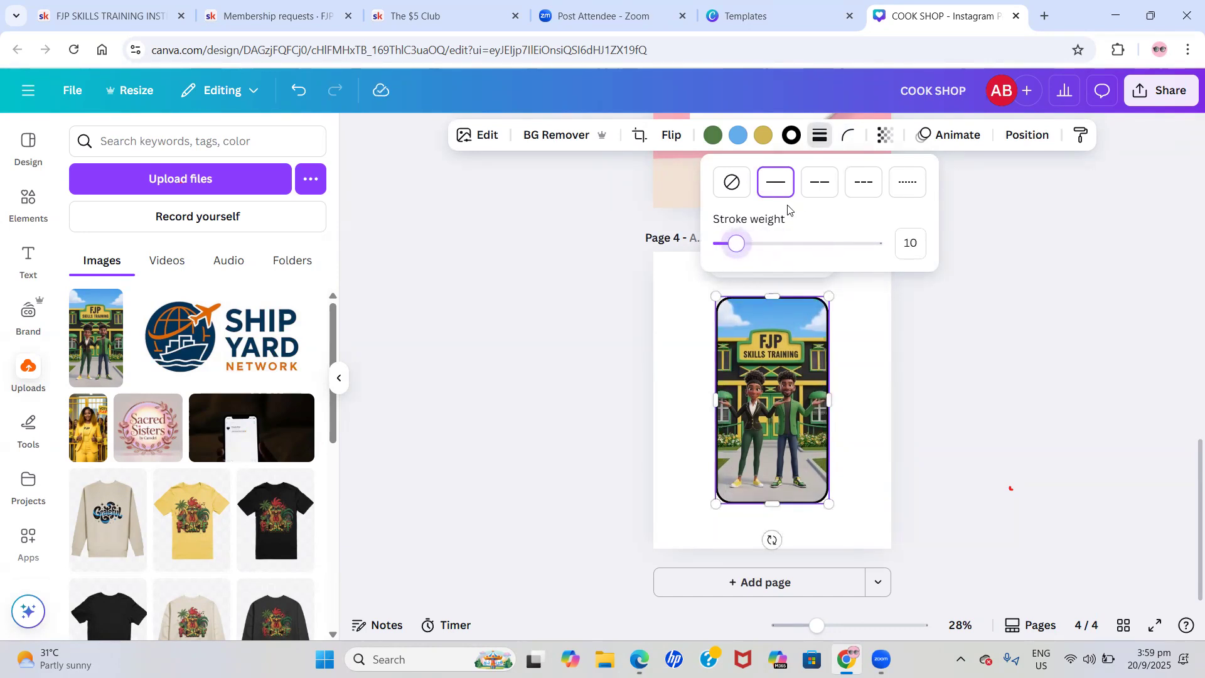
Try the short-dash border style on the image, and switch back to the solid line style
left_click(864, 182)
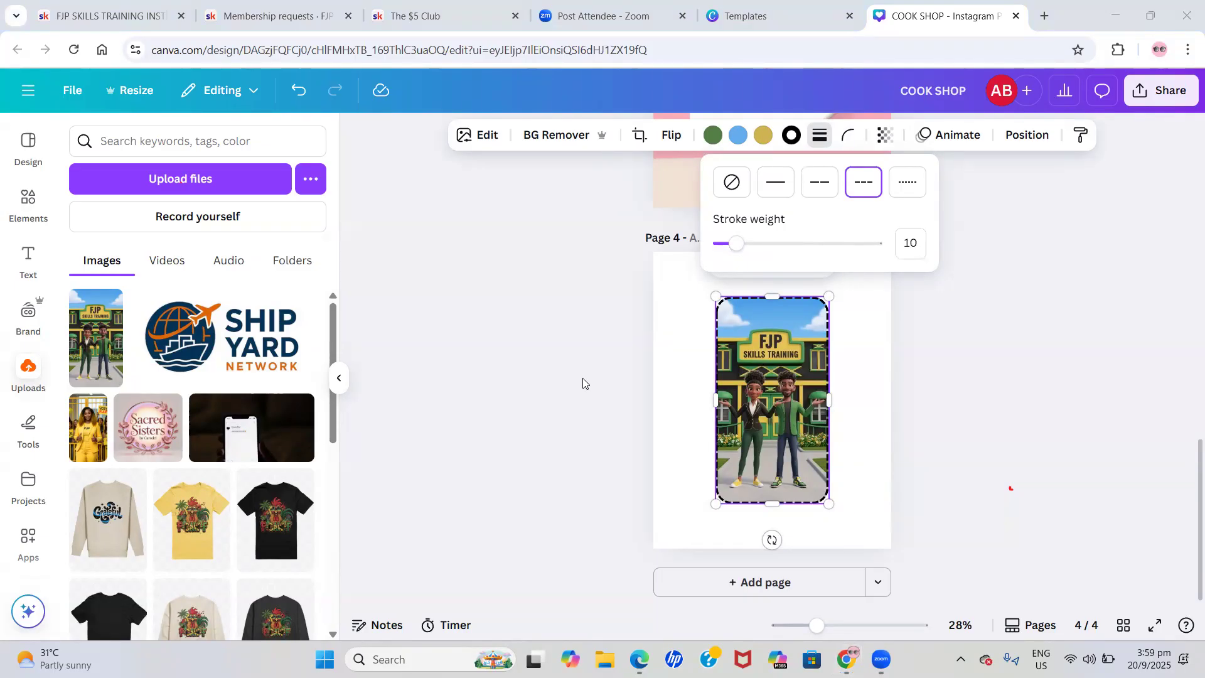
left_click(1008, 337)
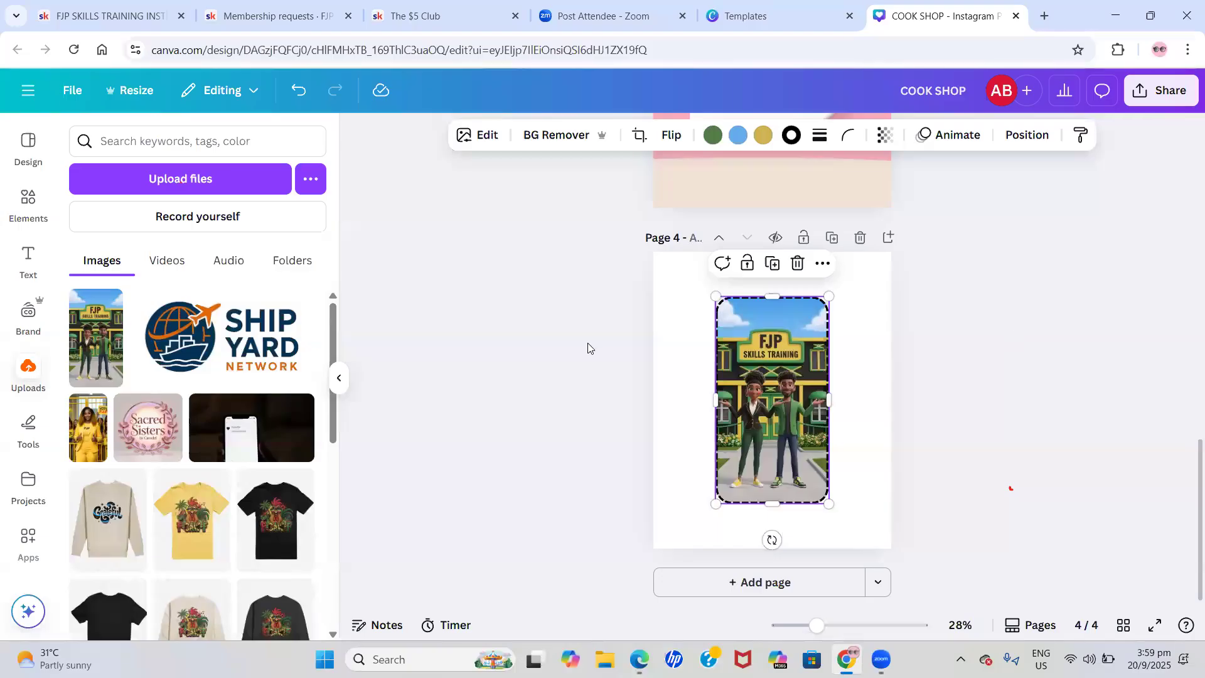
left_click(819, 137)
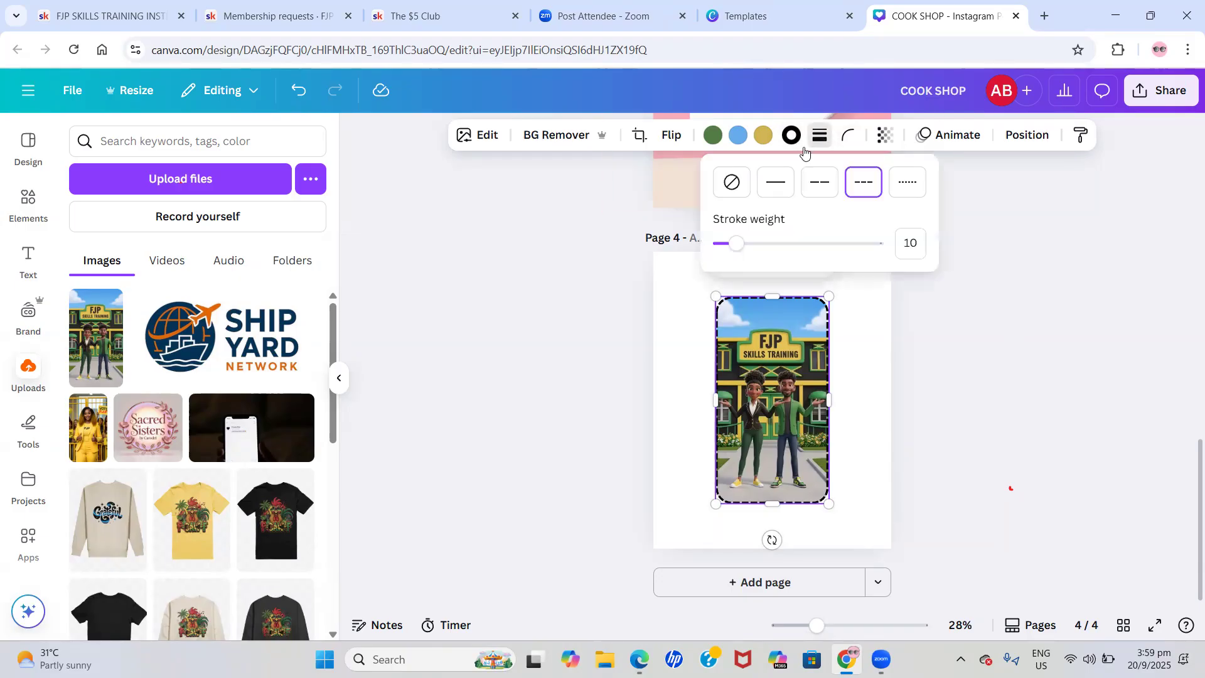
left_click(775, 188)
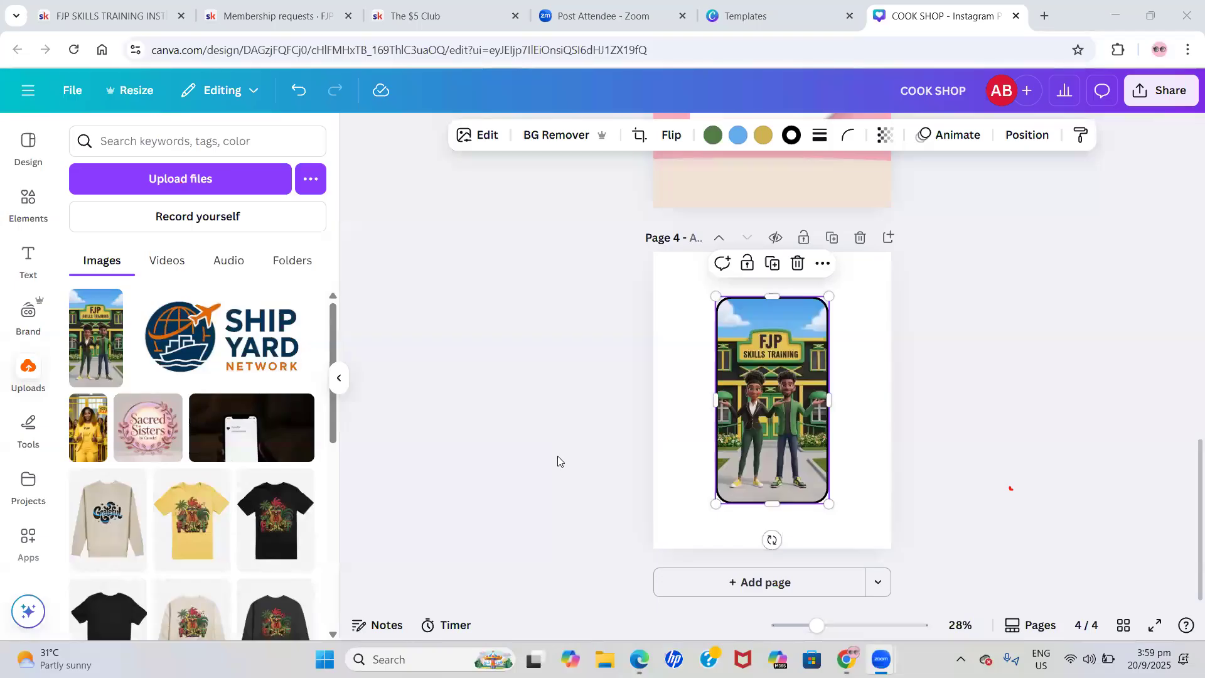
Switch to the browser tab that holds the Canva Templates page
scroll(557, 462, "up", 15)
left_click(720, 14)
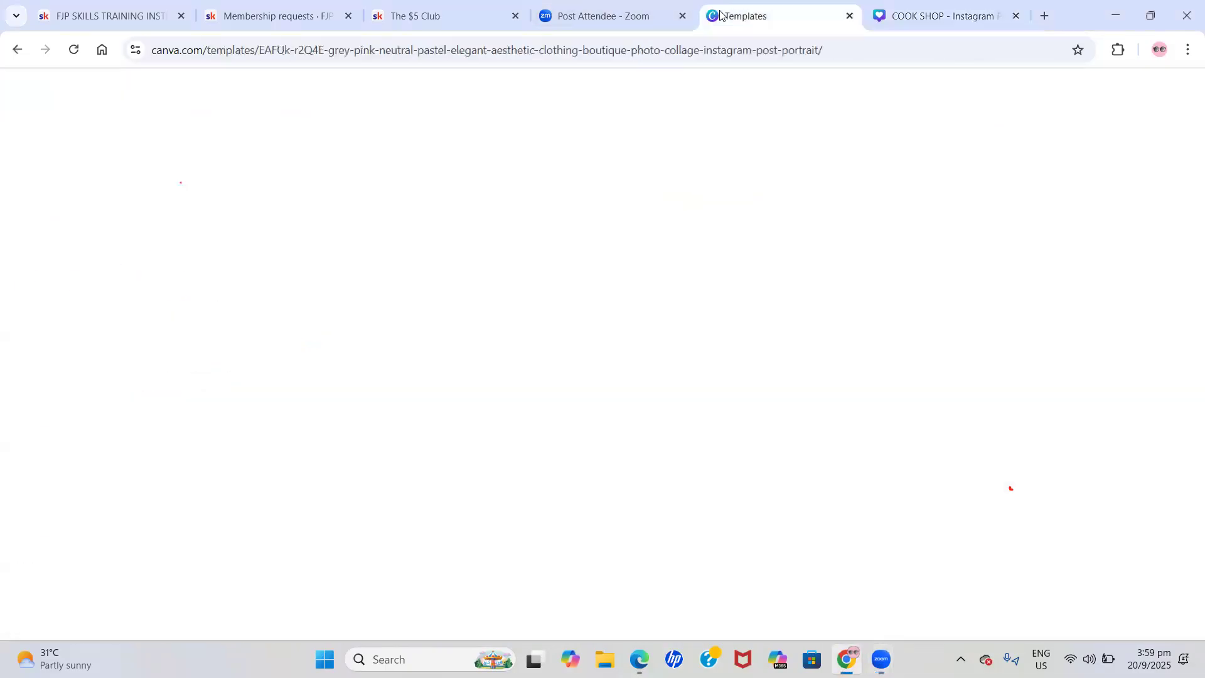
Open Canva in a new browser tab and go to its home page
left_click(1045, 13)
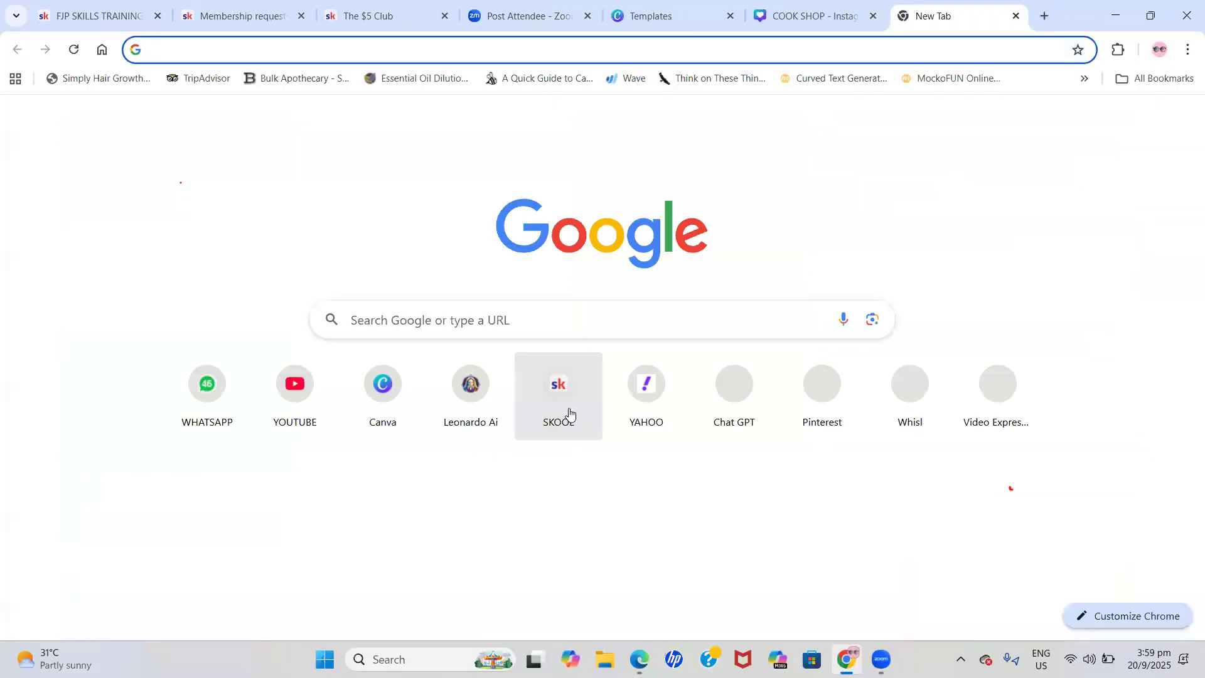
left_click(391, 398)
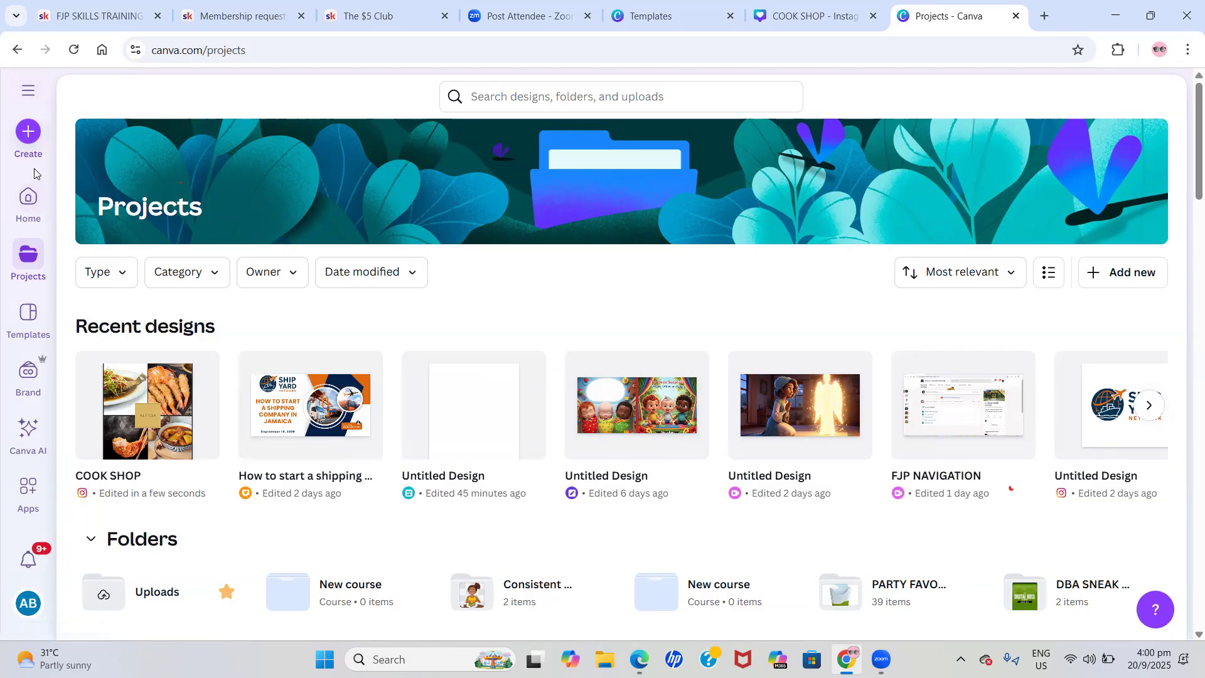
left_click(35, 204)
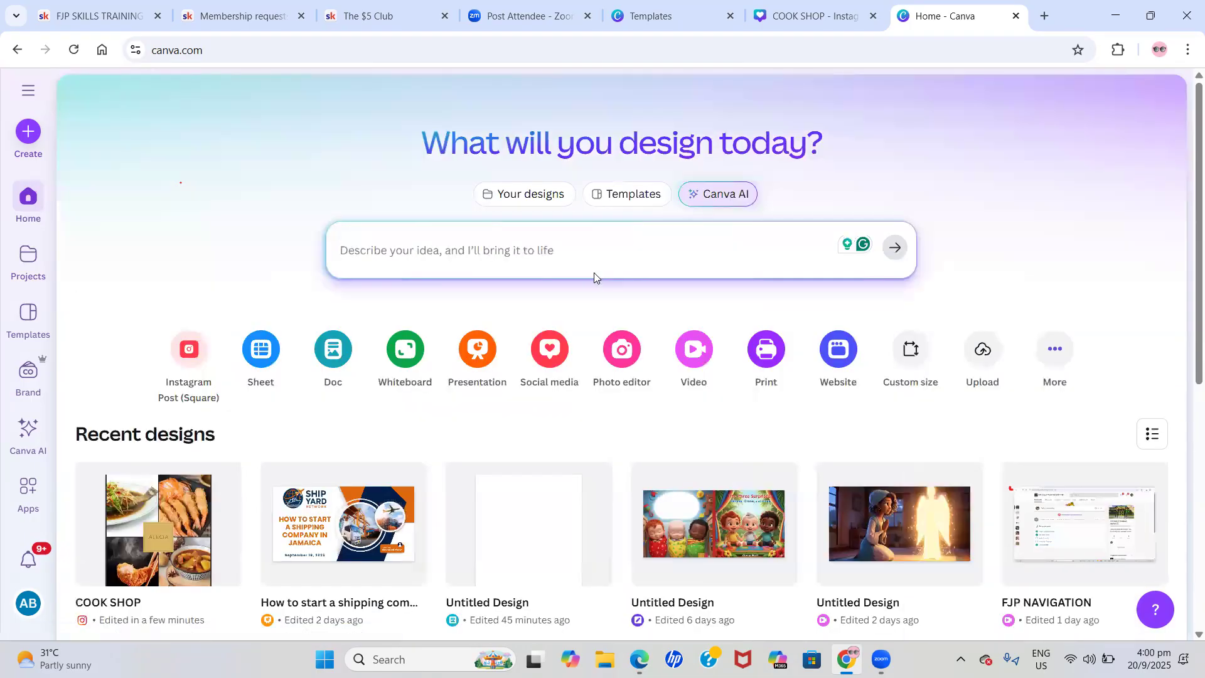
Look at the home page's search for your own designs, and browse the suggested templates
left_click(528, 195)
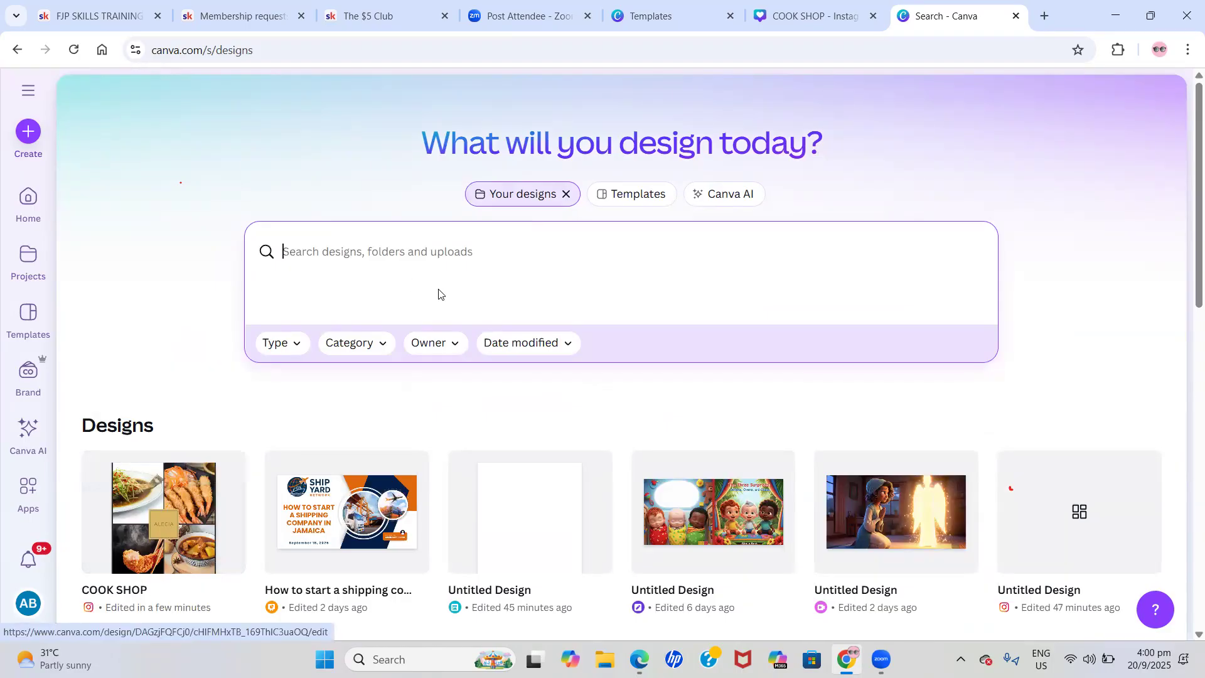
left_click(623, 197)
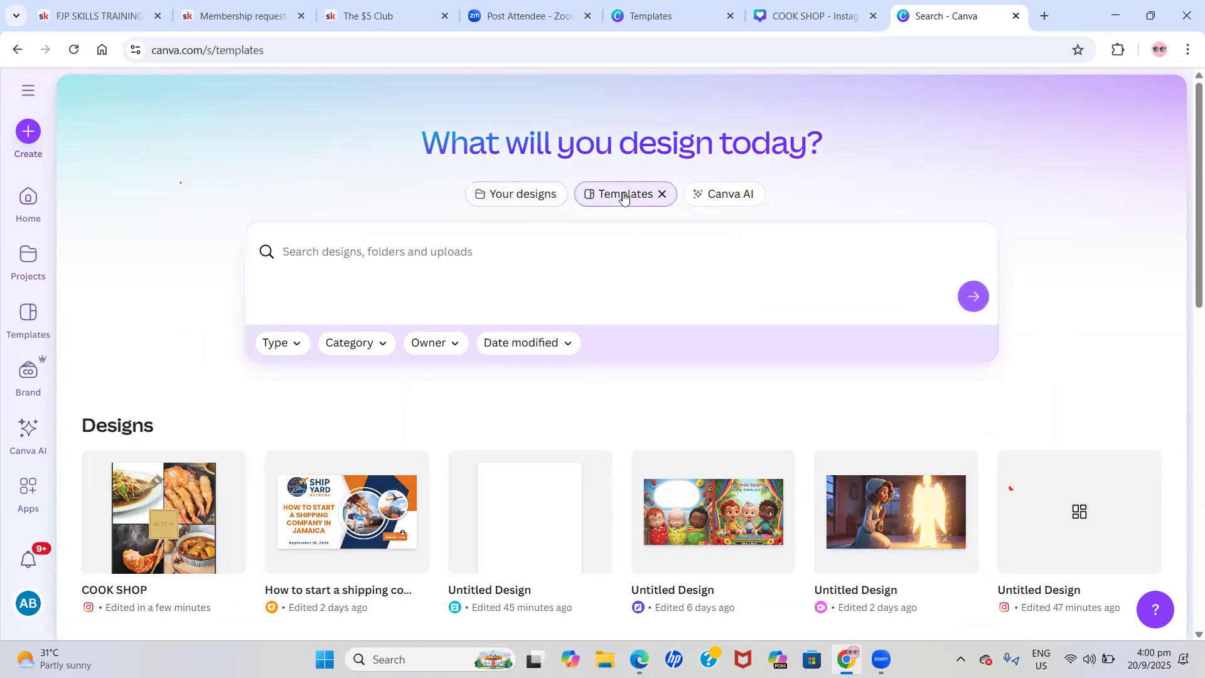
scroll(384, 322, "down", 2)
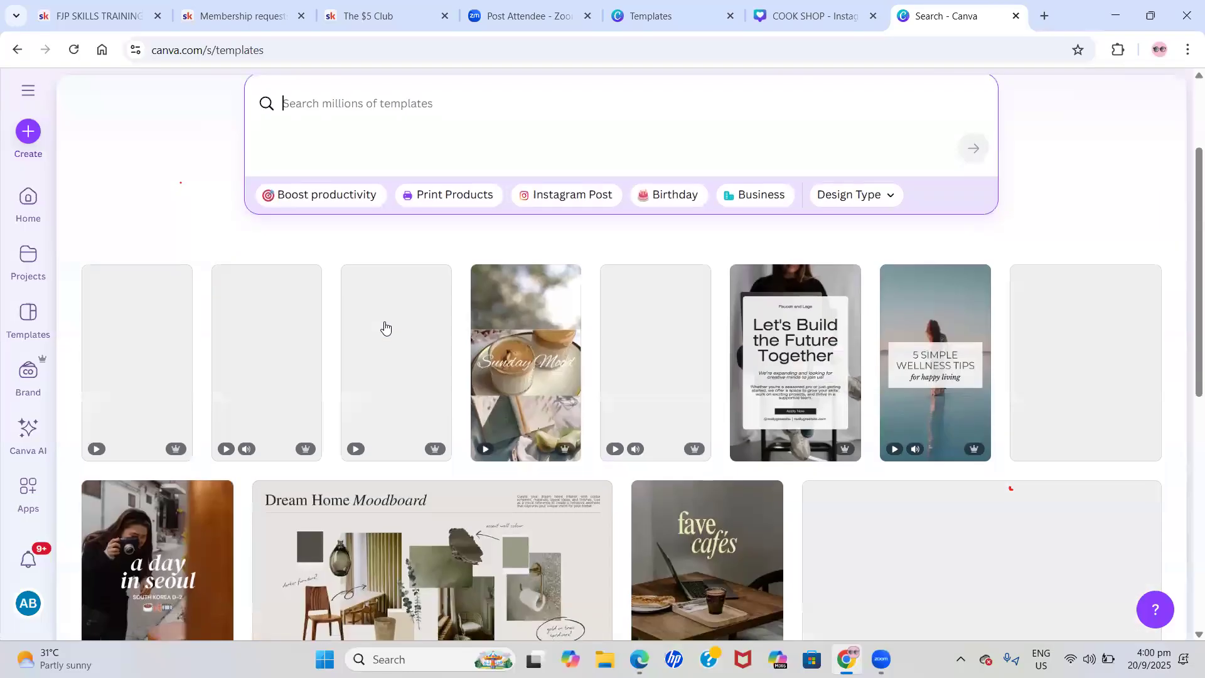
scroll(385, 322, "down", 1)
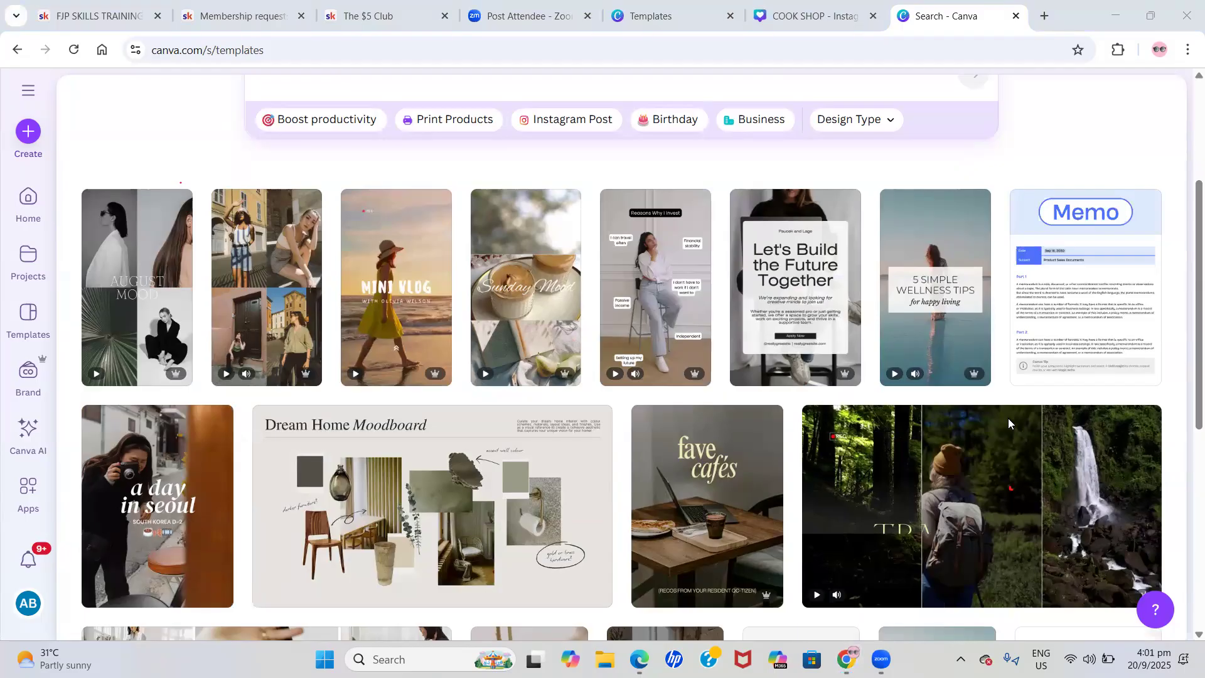
scroll(665, 289, "up", 4)
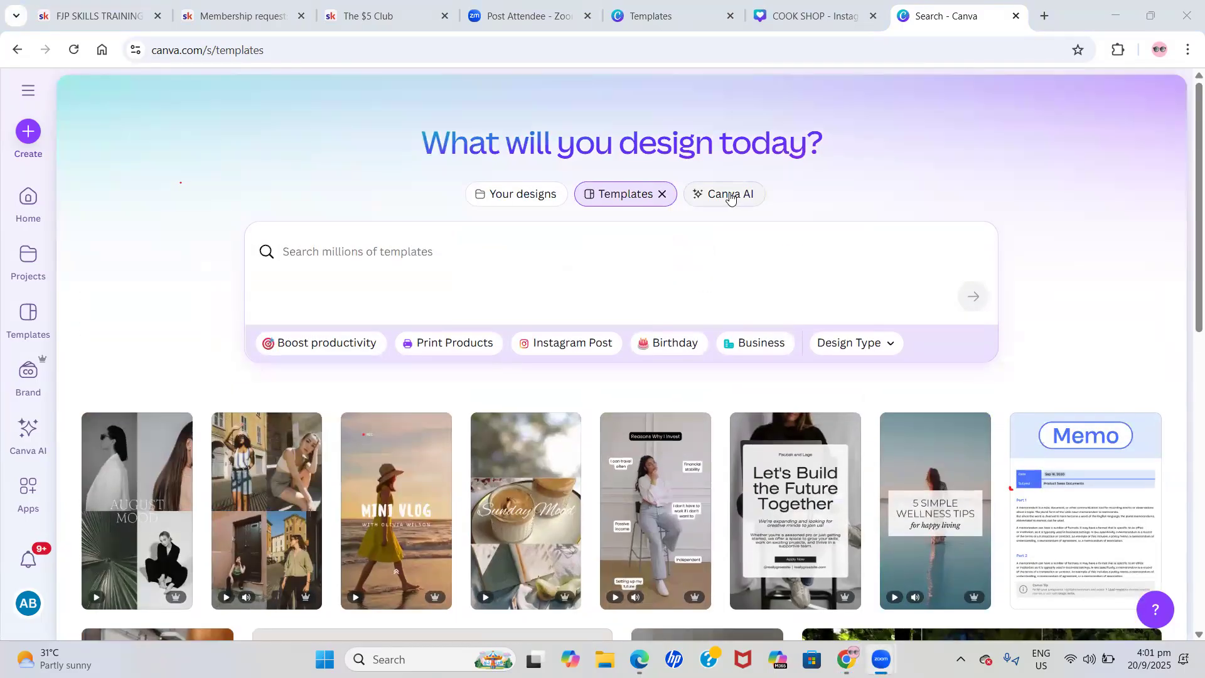
Open Canva AI and look over its prompt options, example ideas and the full list of recent chats
left_click(729, 195)
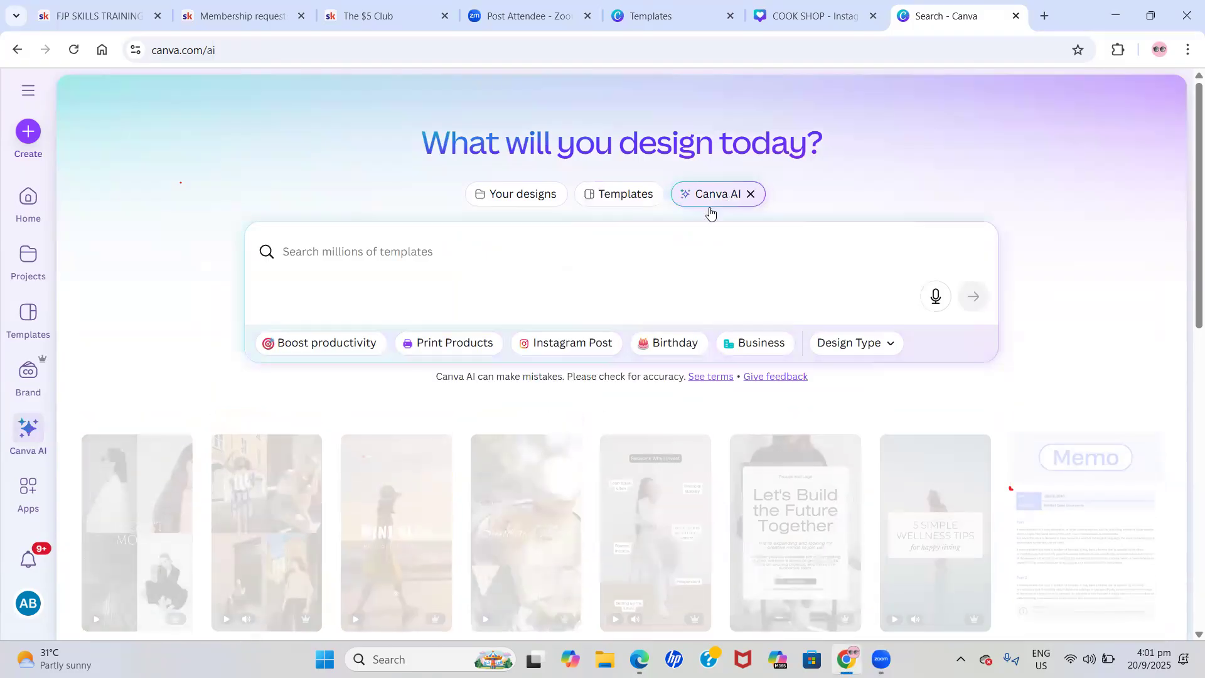
scroll(599, 379, "down", 2)
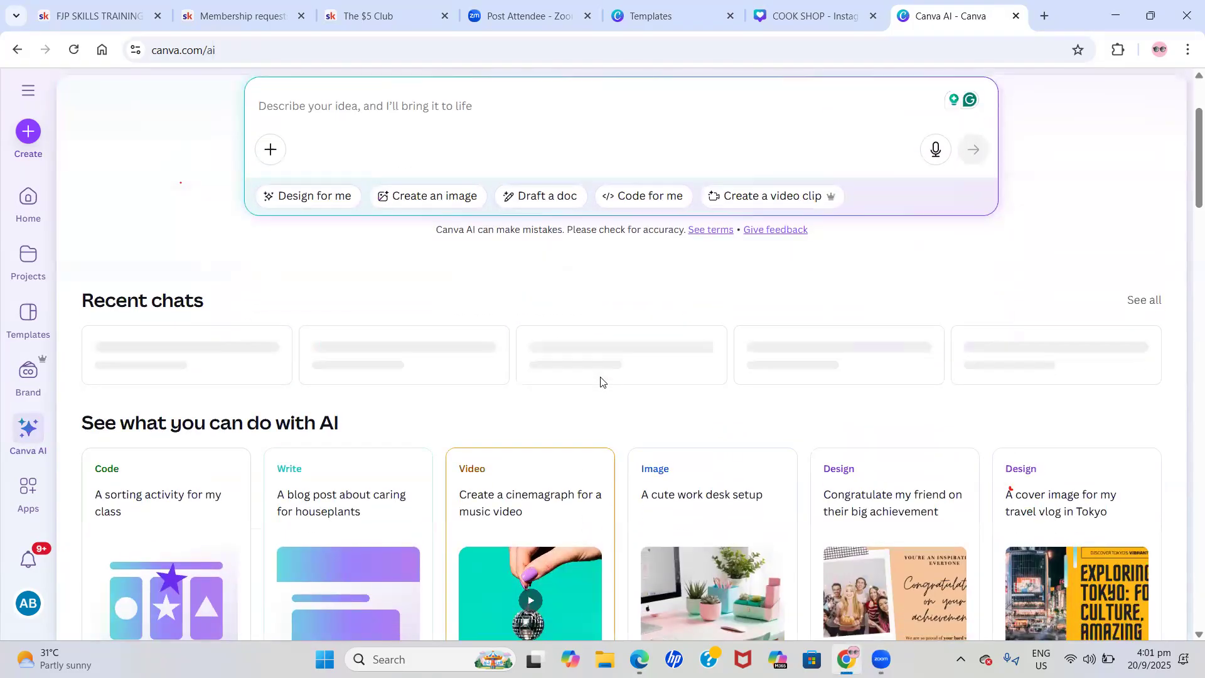
scroll(601, 381, "down", 5)
scroll(601, 381, "up", 5)
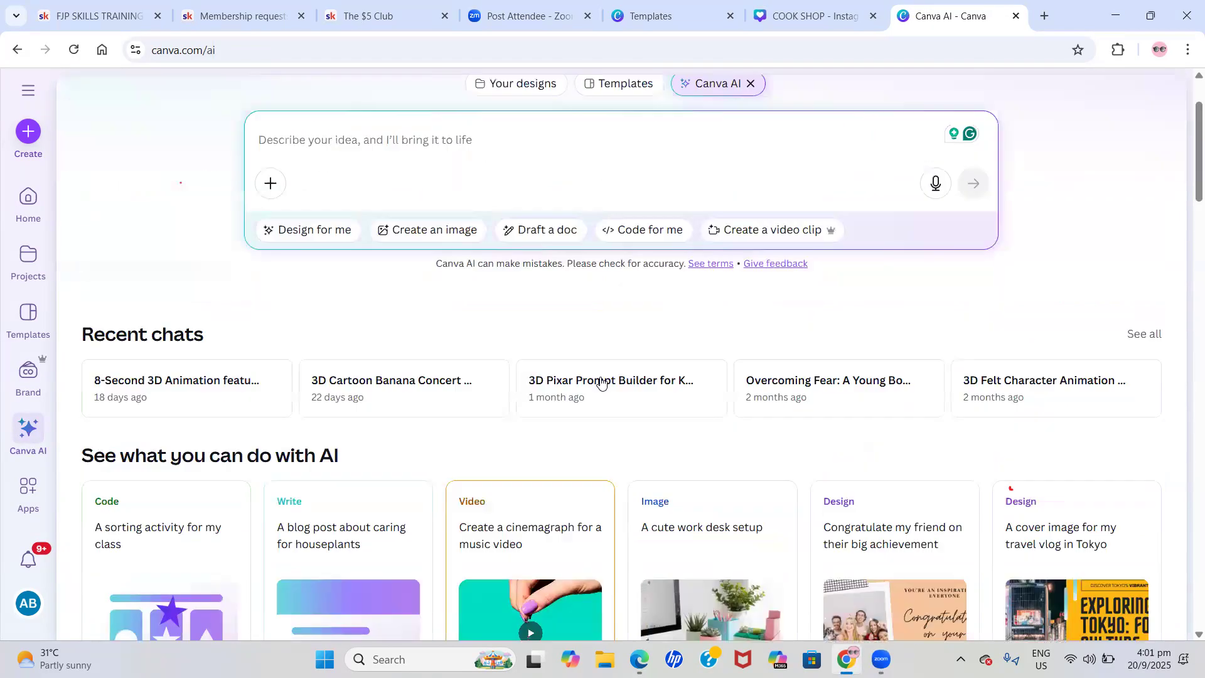
scroll(600, 381, "up", 2)
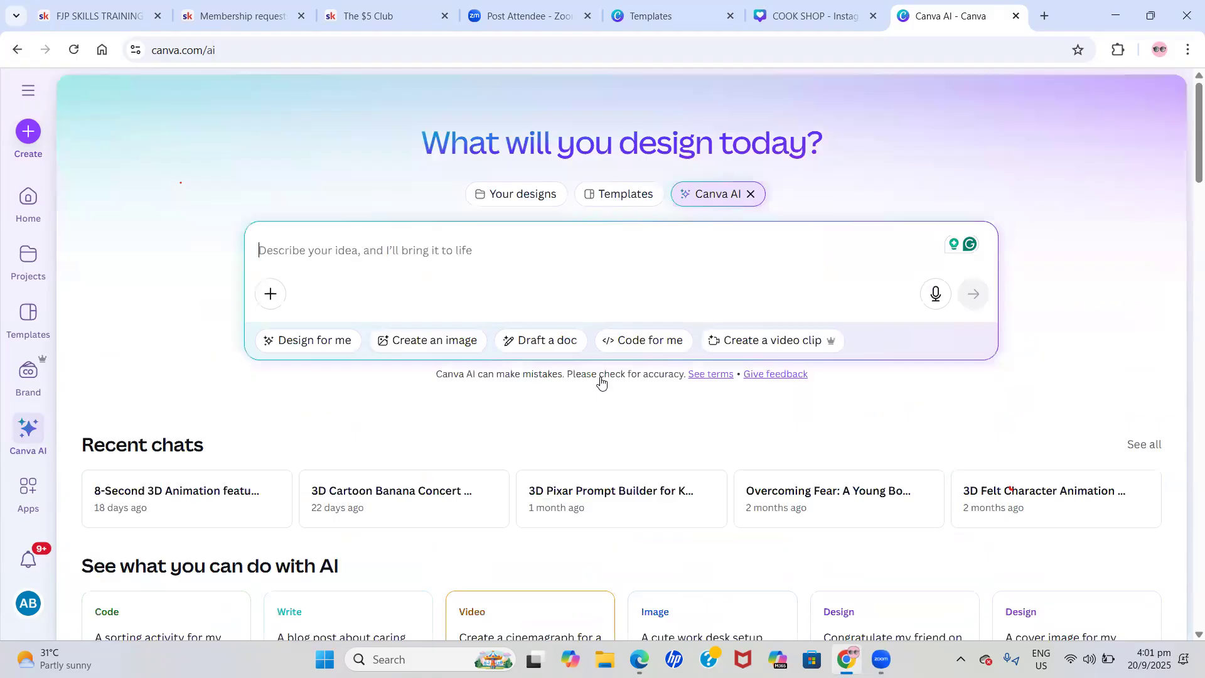
left_click(1142, 445)
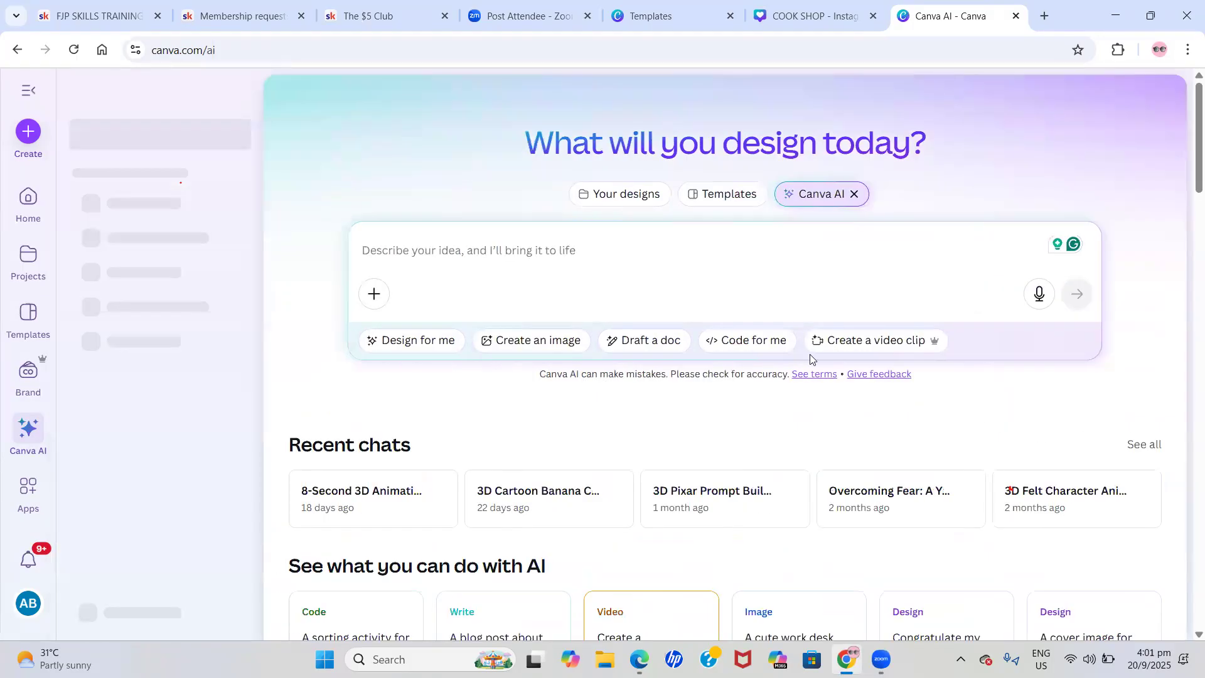
Set Canva AI to create an image and review the earlier generated images of the woman in a red hat
left_click(535, 332)
scroll(613, 424, "down", 3)
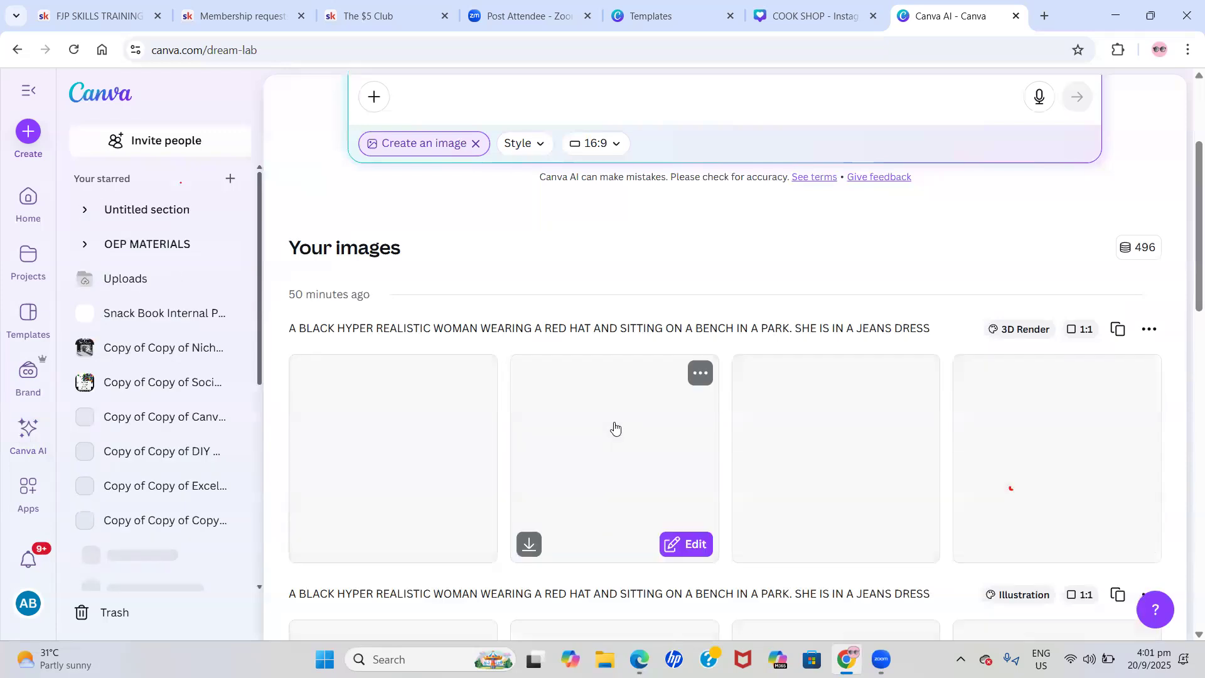
scroll(615, 427, "down", 3)
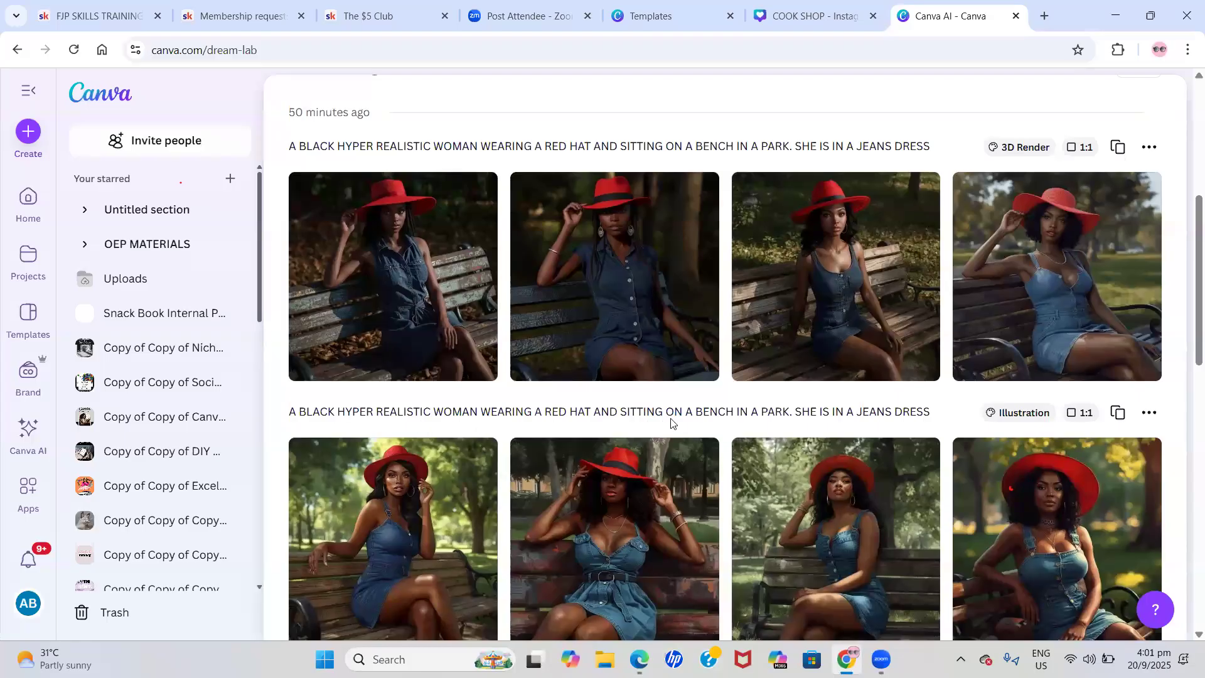
scroll(932, 414, "down", 2)
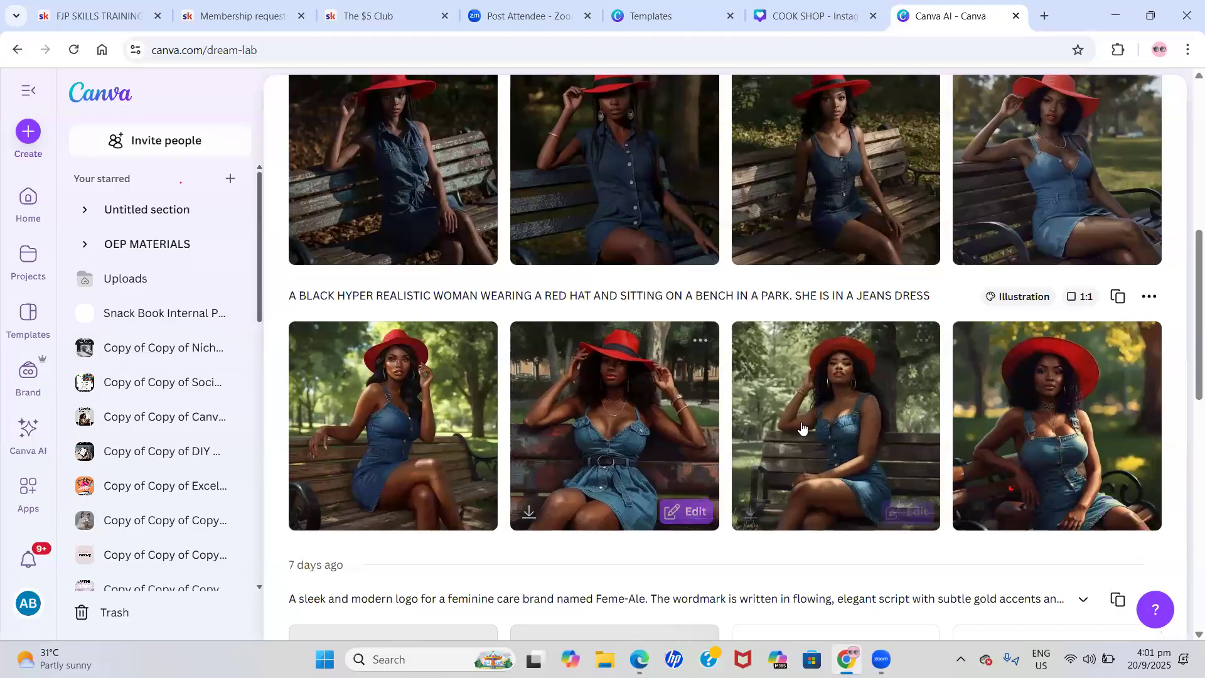
scroll(596, 421, "up", 5)
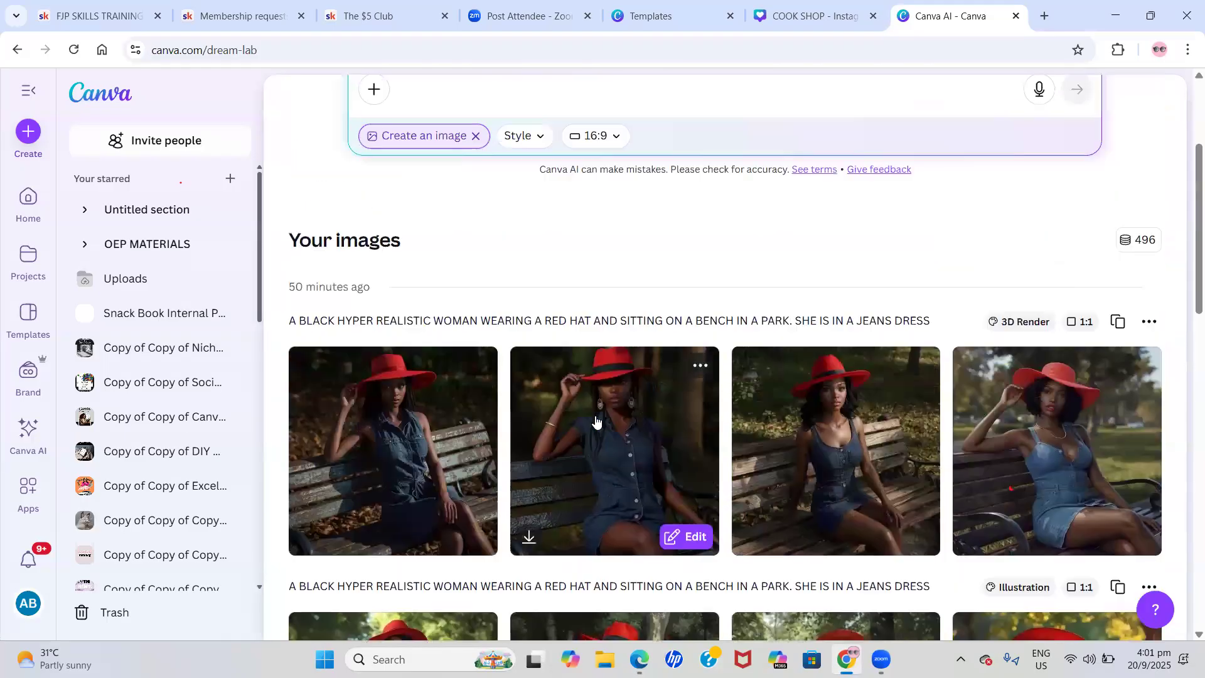
scroll(596, 421, "up", 3)
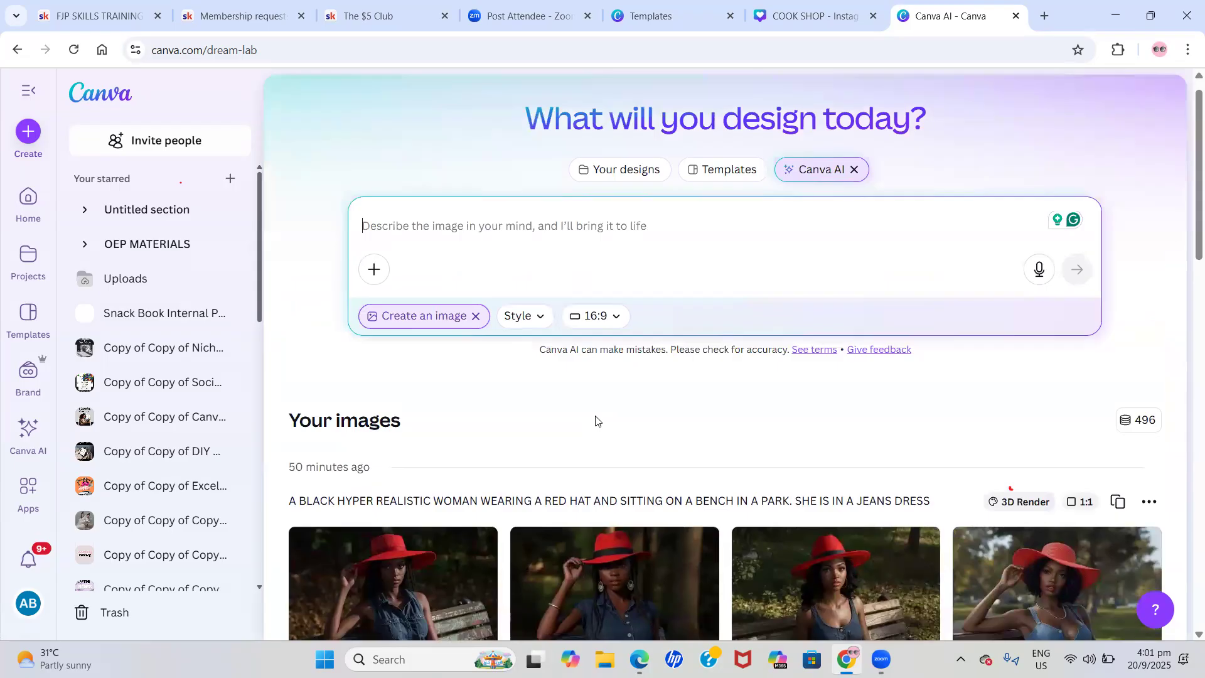
scroll(596, 422, "down", 2)
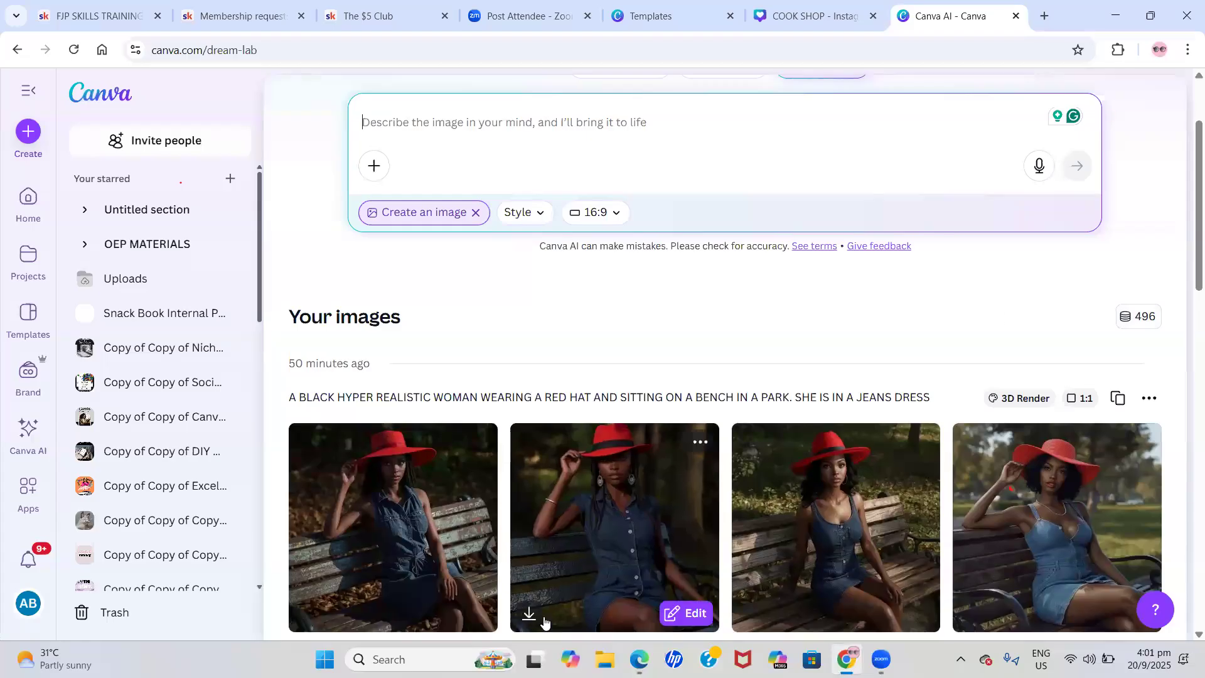
left_click(542, 618)
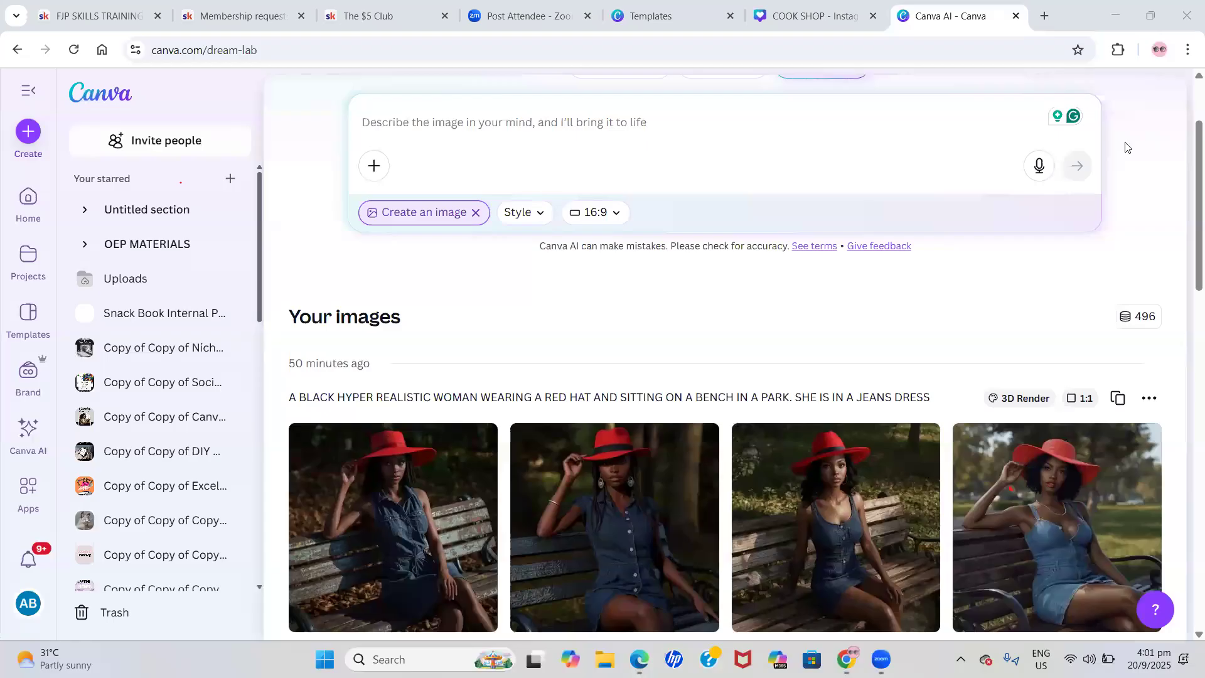
scroll(613, 261, "up", 2)
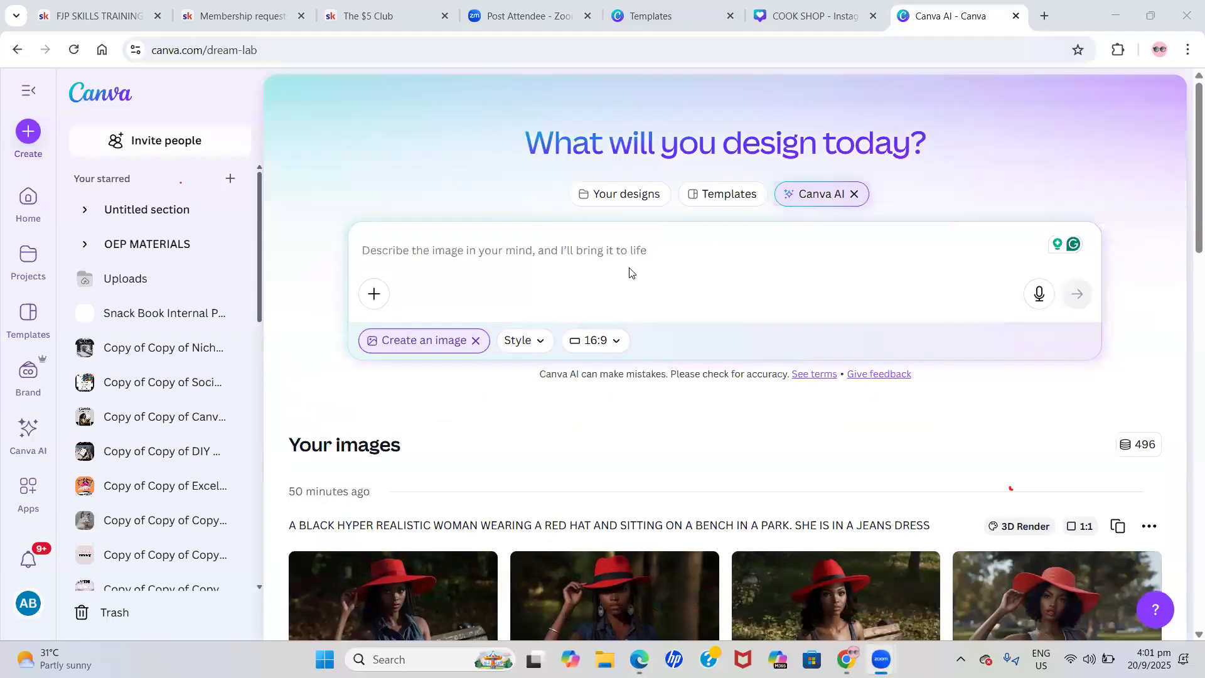
Return to the Canva home page and look over the recent designs and the design types on offer
left_click(28, 199)
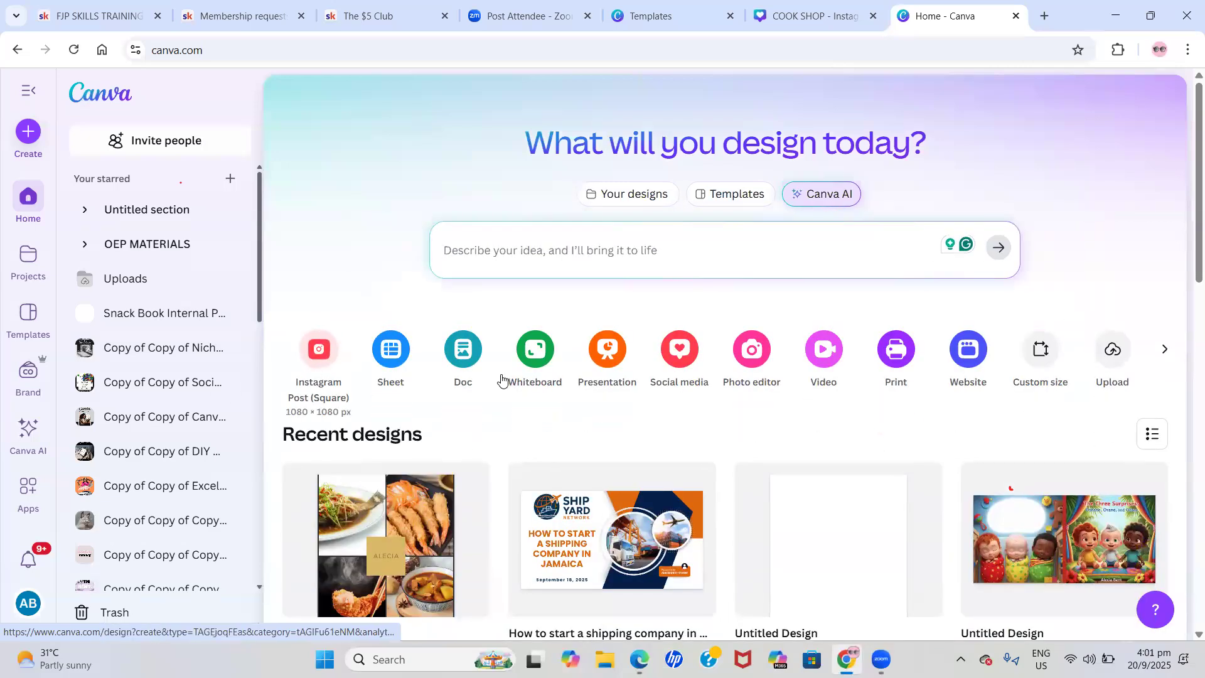
scroll(501, 379, "down", 3)
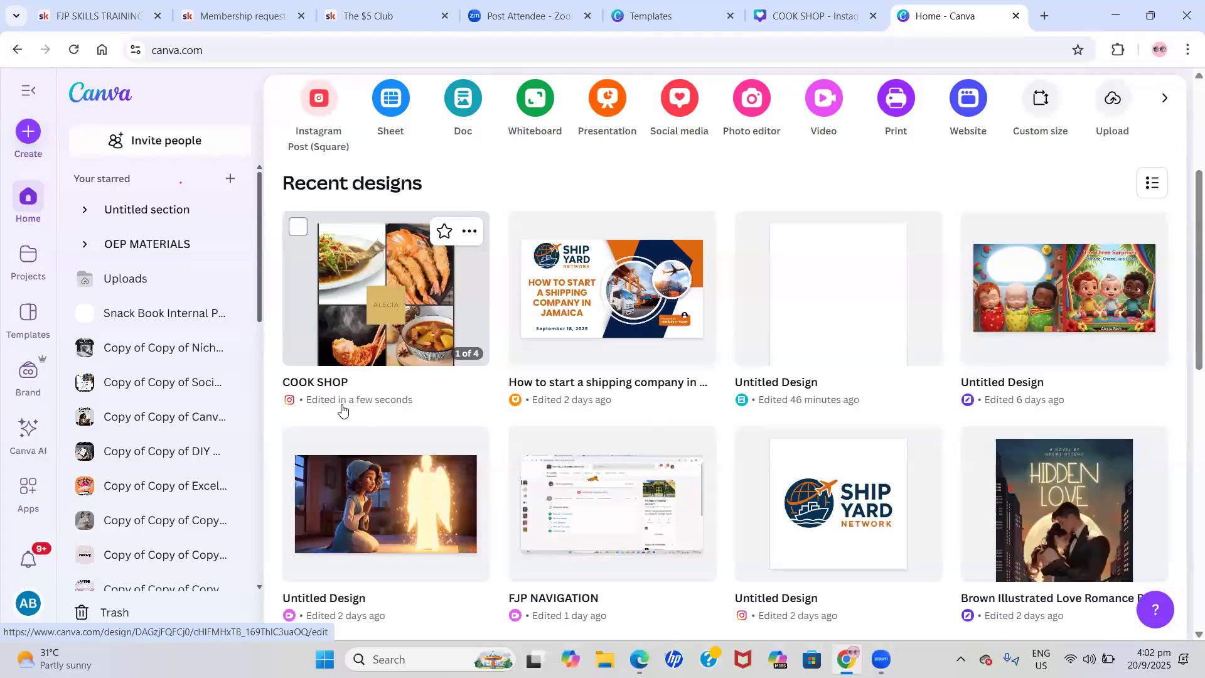
scroll(342, 409, "down", 2)
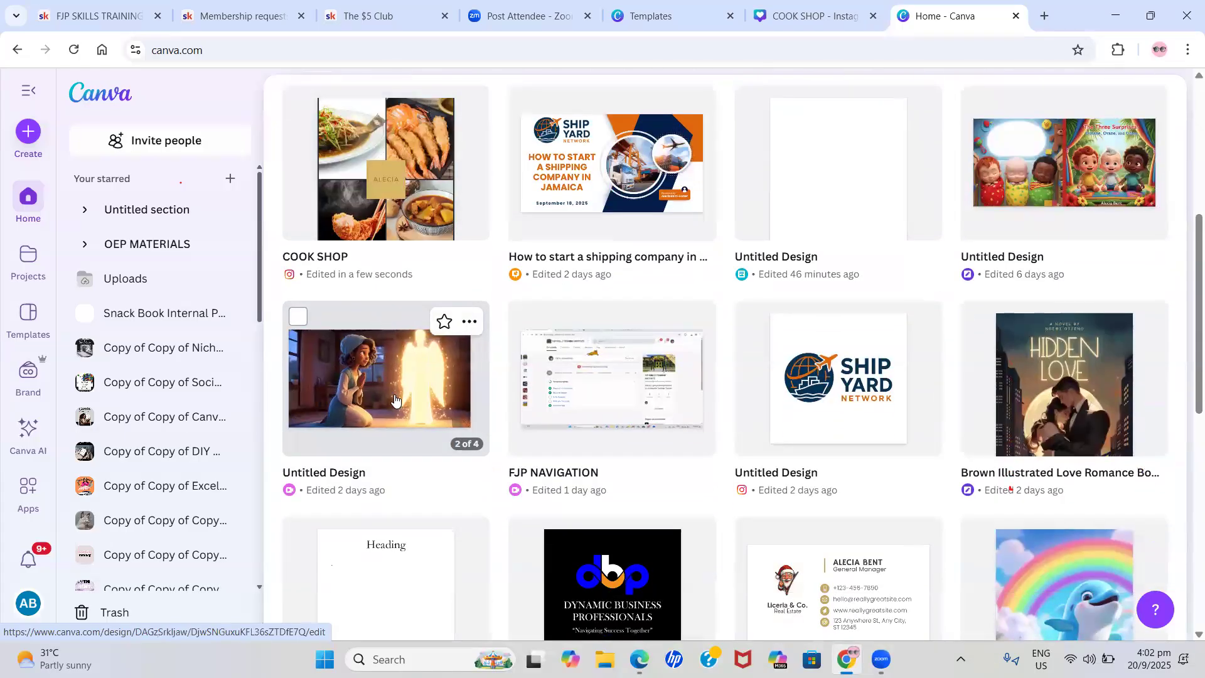
scroll(375, 401, "up", 3)
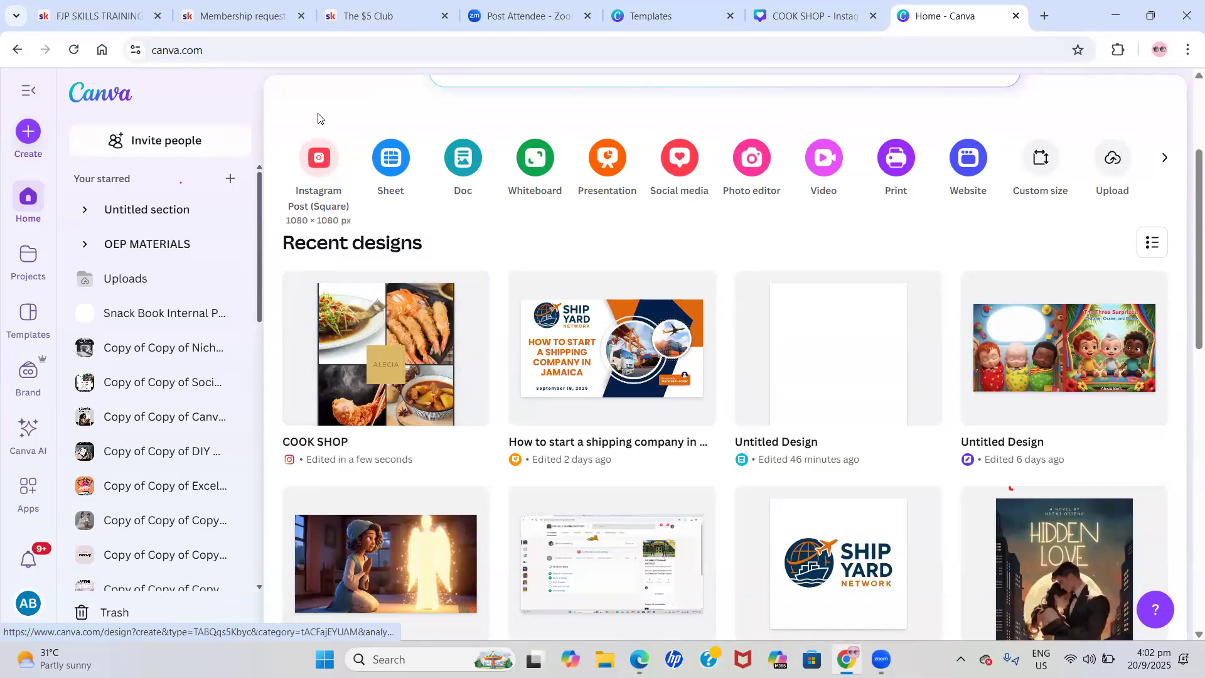
mouse_move(356, 331)
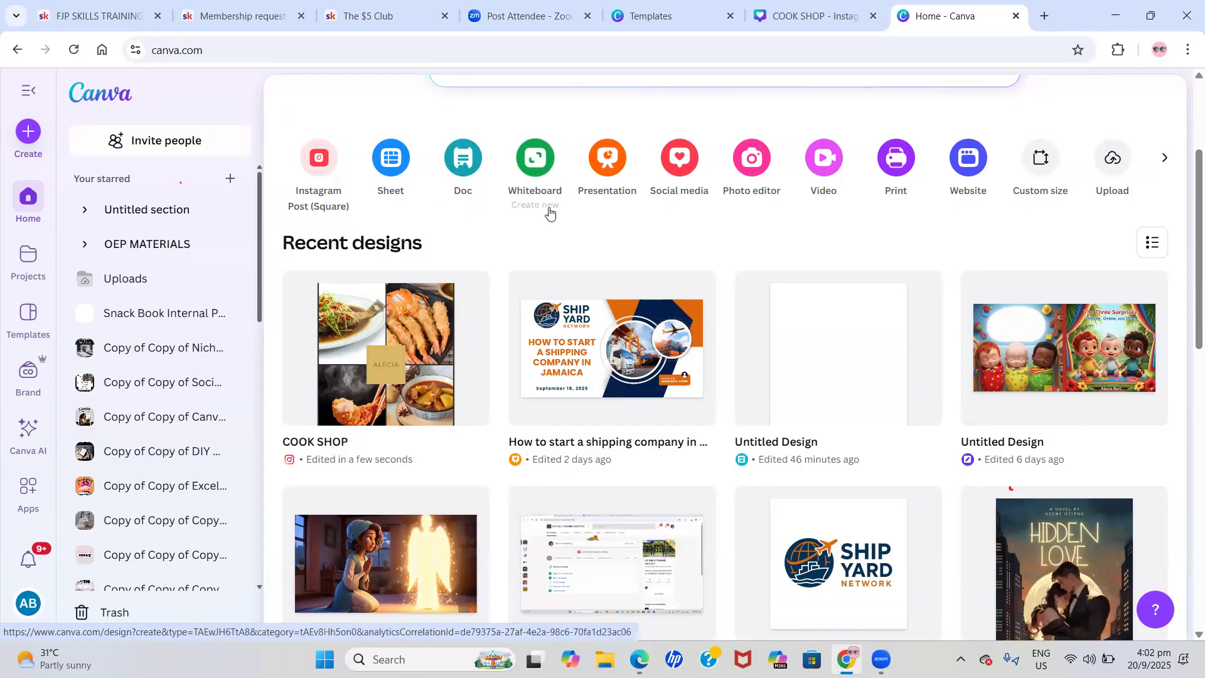
scroll(509, 144, "up", 1)
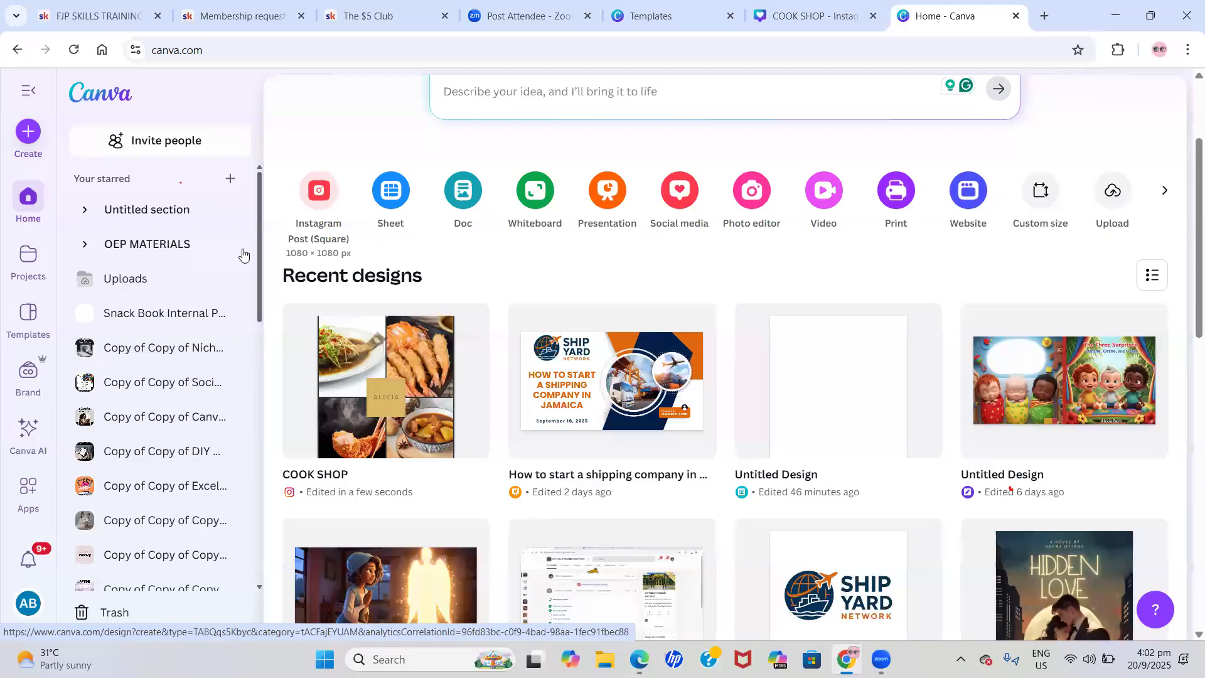
Open the Templates page and browse its categories and suggested templates
left_click(28, 312)
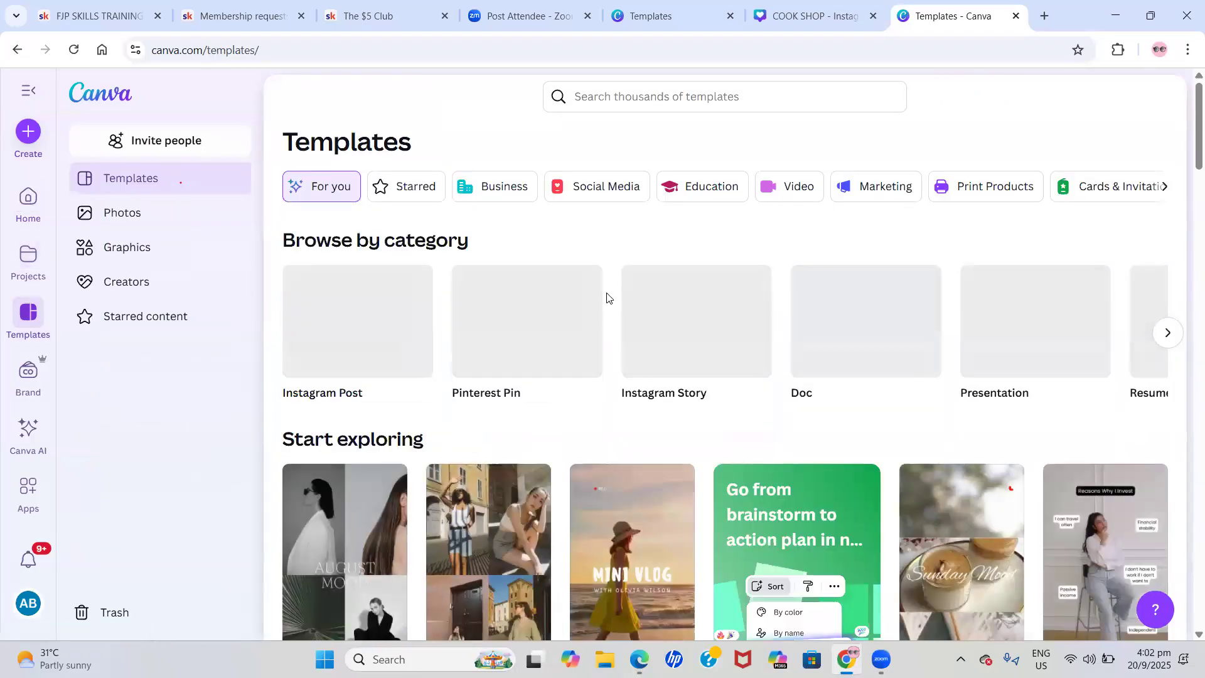
scroll(545, 351, "down", 7)
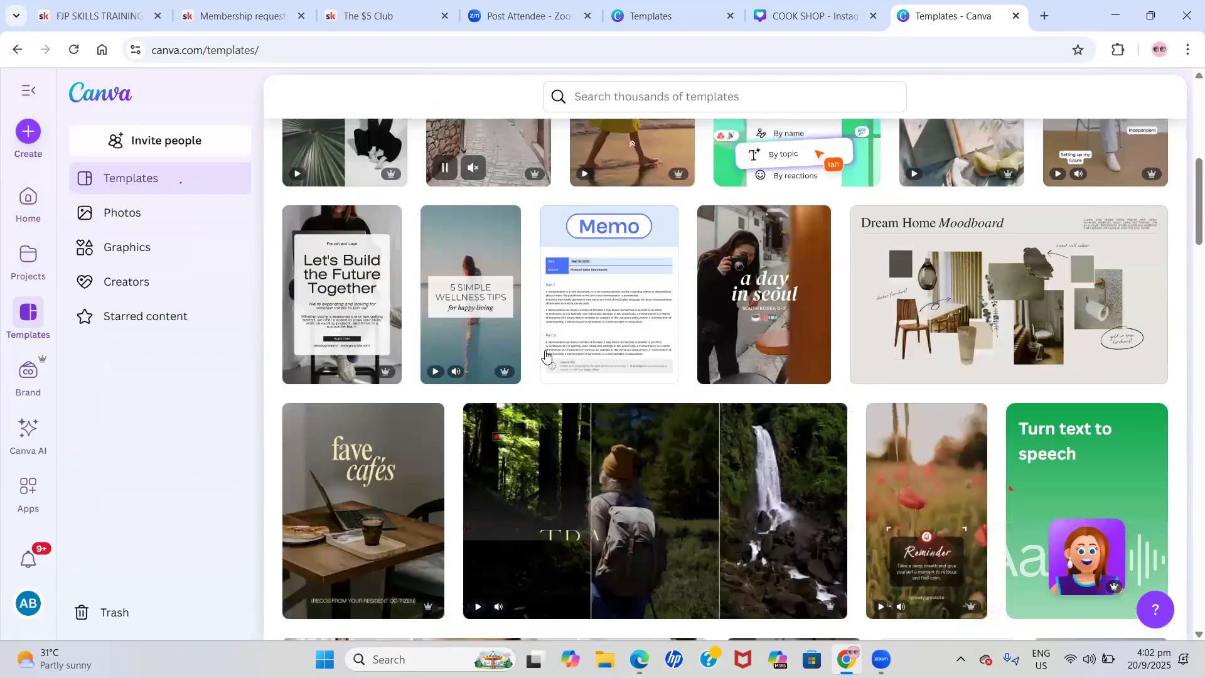
scroll(544, 355, "down", 1)
scroll(545, 355, "up", 8)
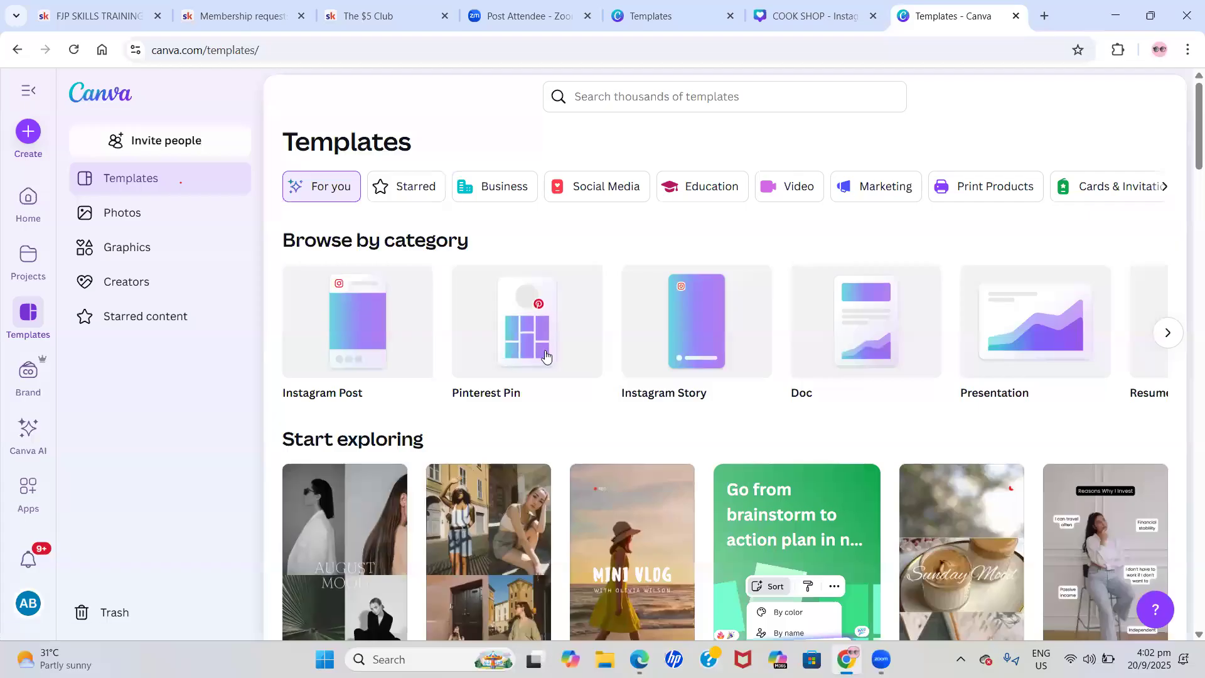
scroll(545, 355, "down", 4)
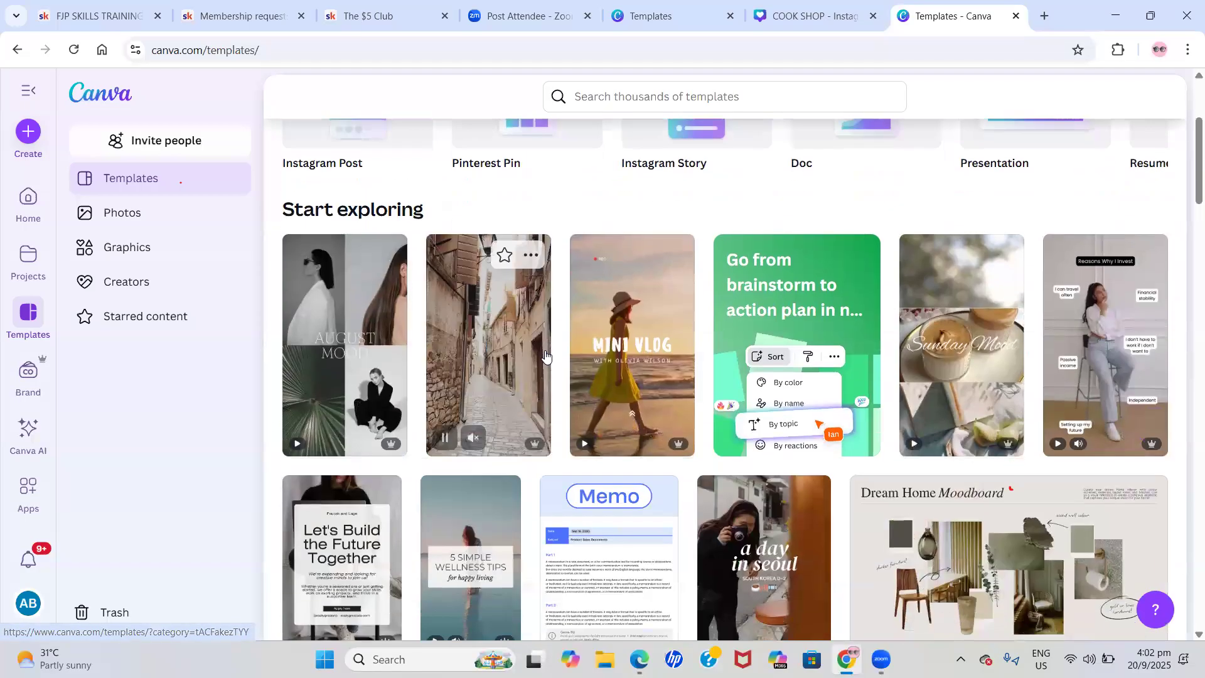
Search the template library for EBOOK
scroll(545, 355, "up", 4)
left_click(676, 91)
type("EBOO")
key("Return")
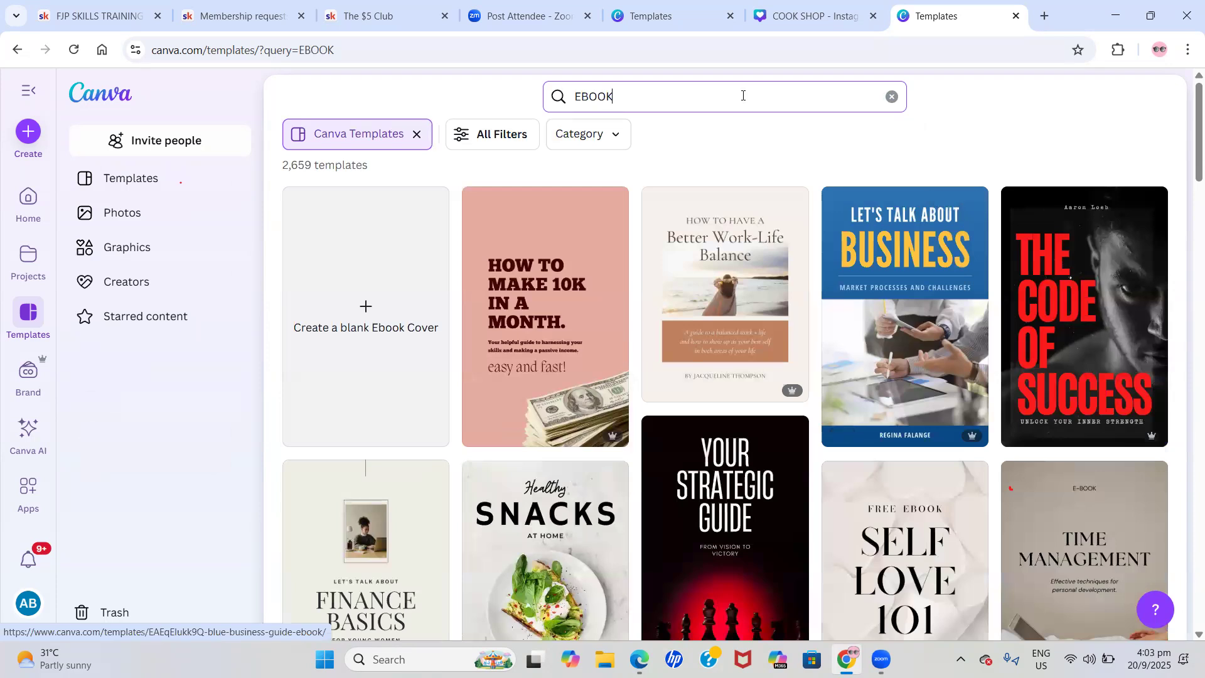
Replace the template search with BUSINESS CARD
left_click(743, 98)
key("BackSpace")
key("BackSpace")
key("BackSpace")
key("BackSpace")
key("BackSpace")
type("BUSINESS CA")
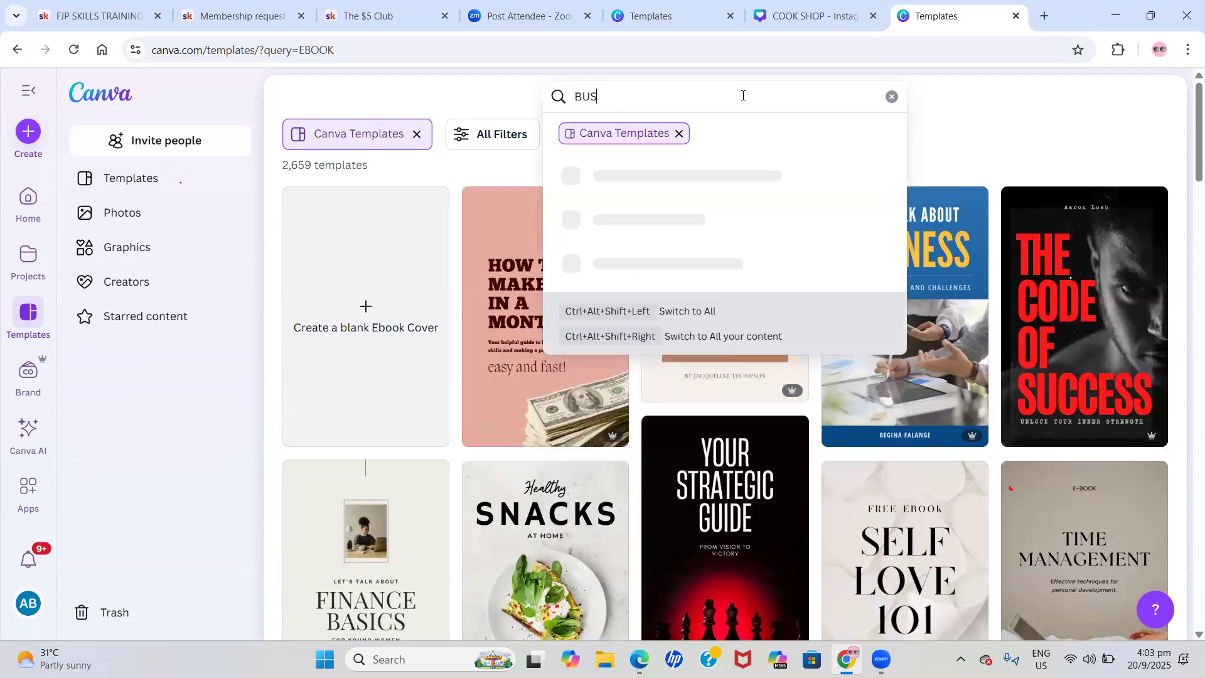
key("Return")
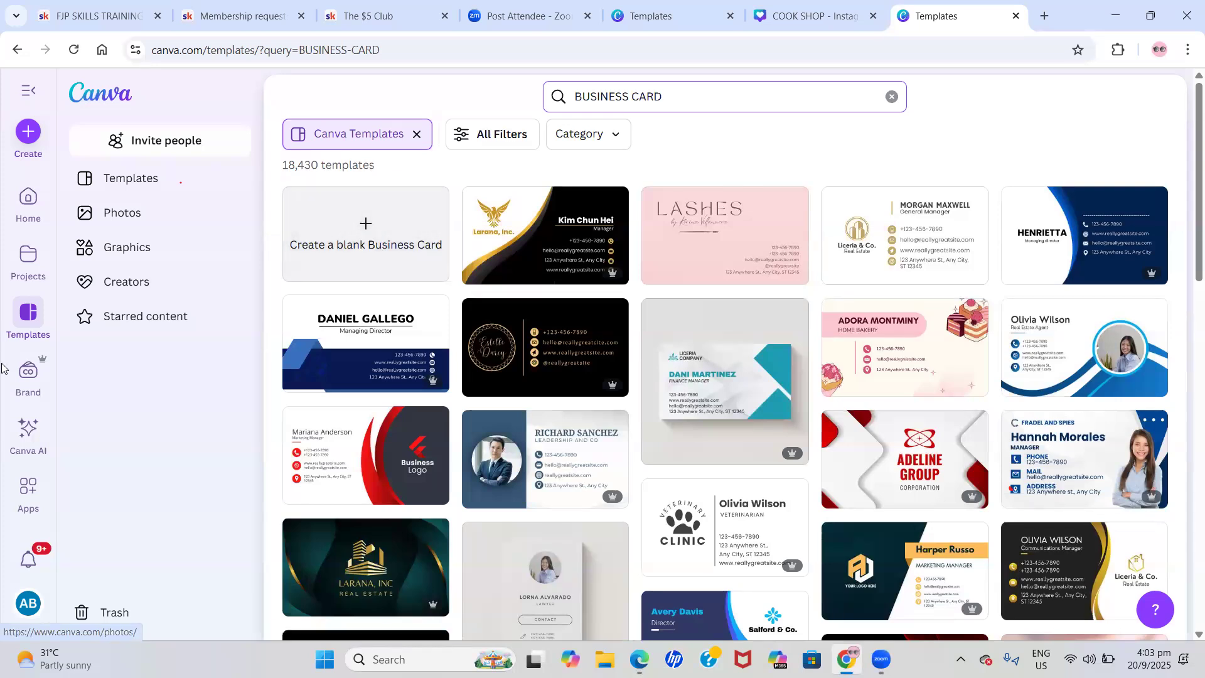
Switch to the browser tab that holds the COOK SHOP Instagram post design
left_click(784, 9)
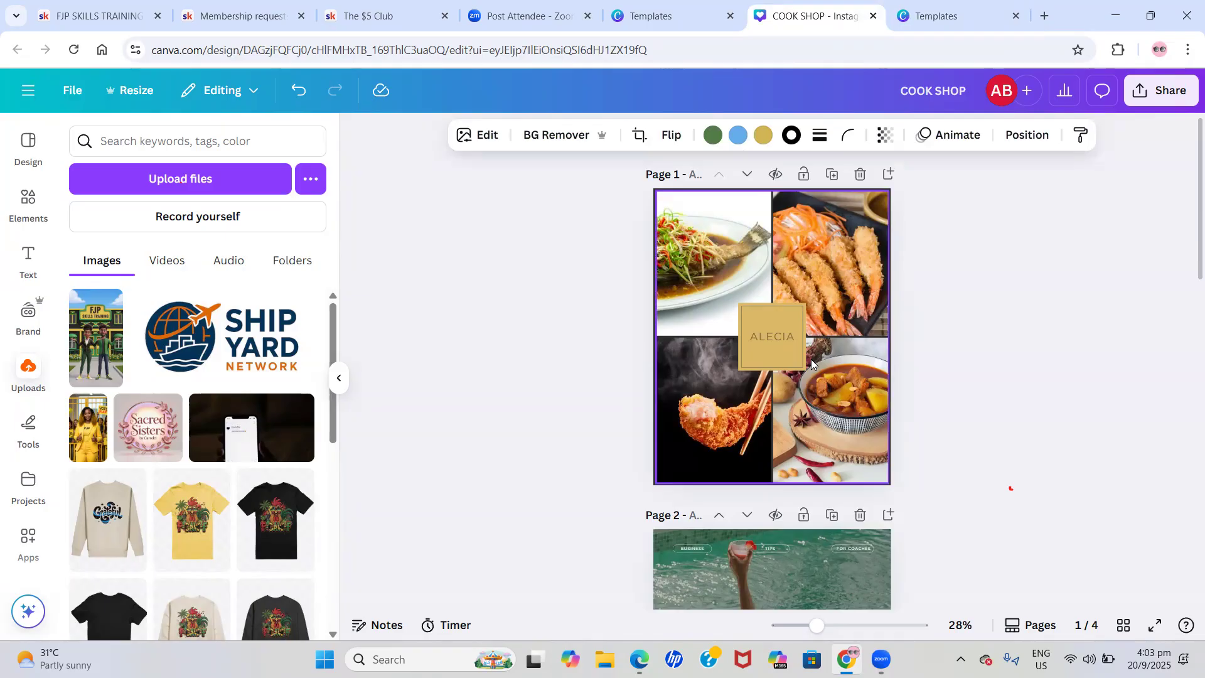
Add a fifth page to the COOK SHOP design and apply the Grey Pink Neutral Pastel Elegant Aesthetic Clothing Boutique photo collage template
left_click(673, 9)
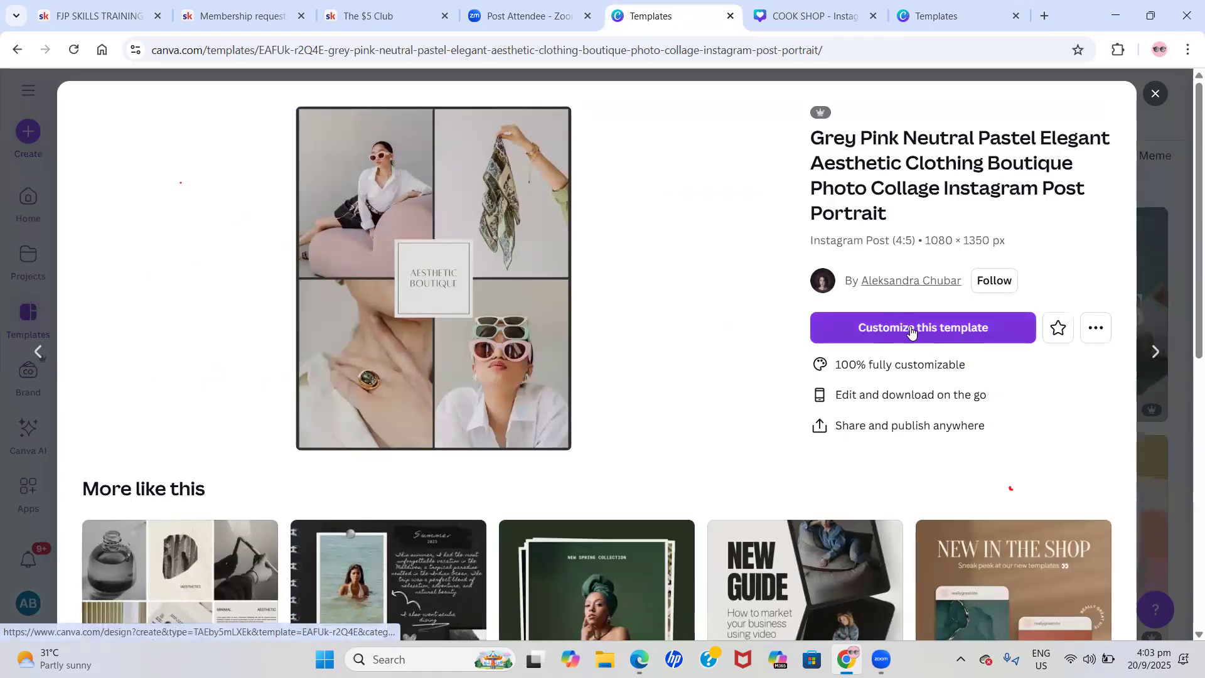
left_click(816, 3)
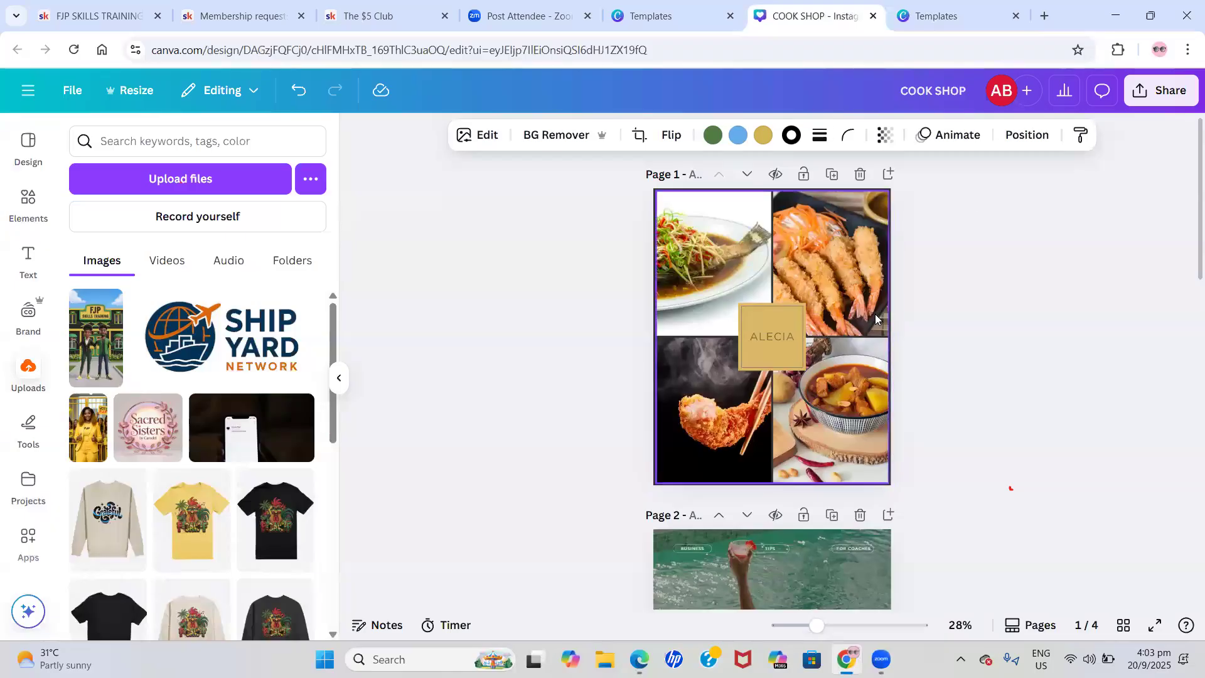
scroll(875, 319, "down", 15)
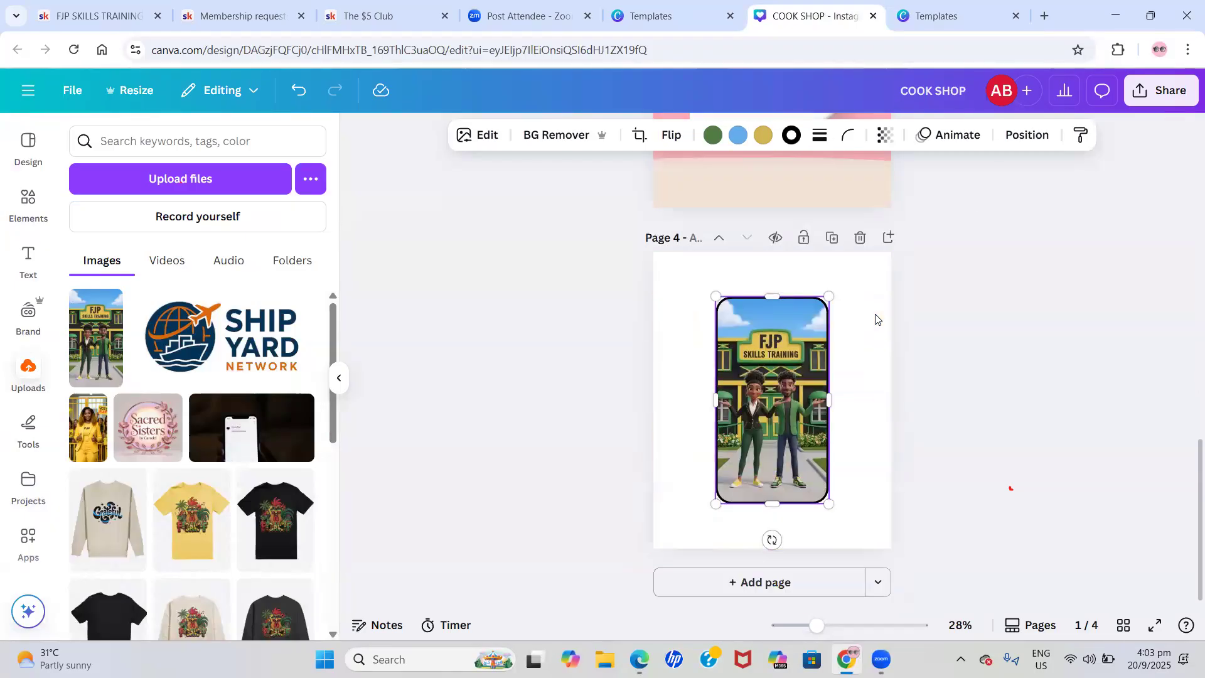
left_click(787, 582)
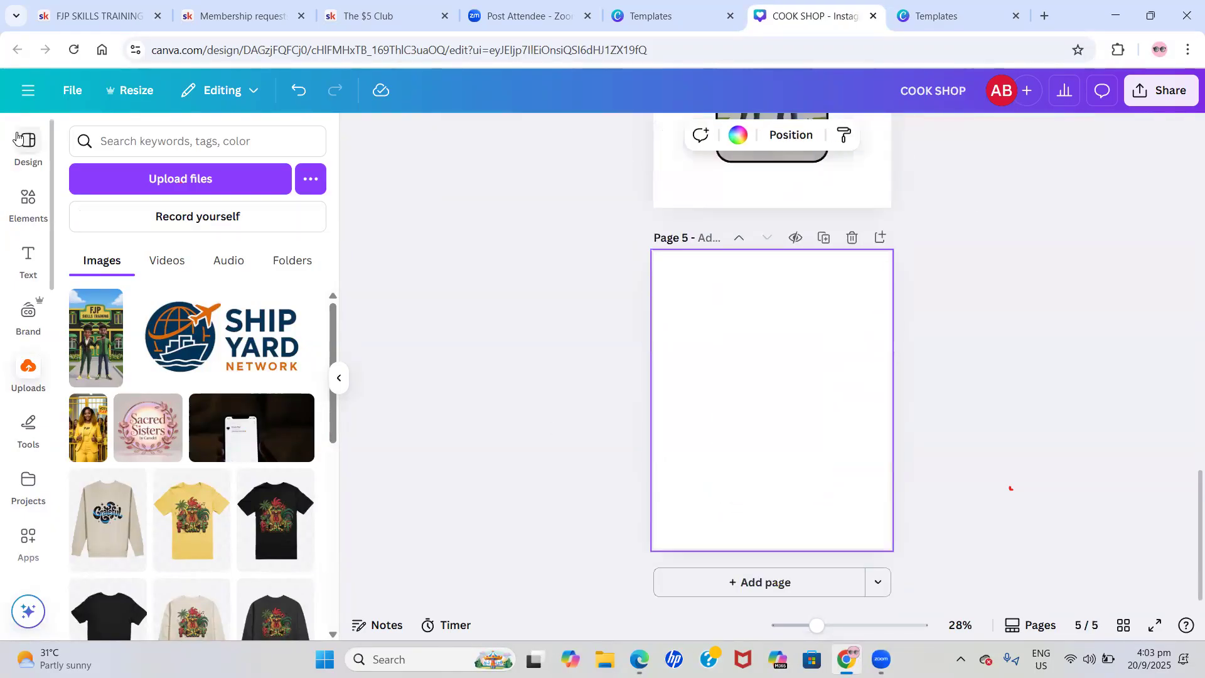
left_click(19, 140)
scroll(146, 372, "down", 5)
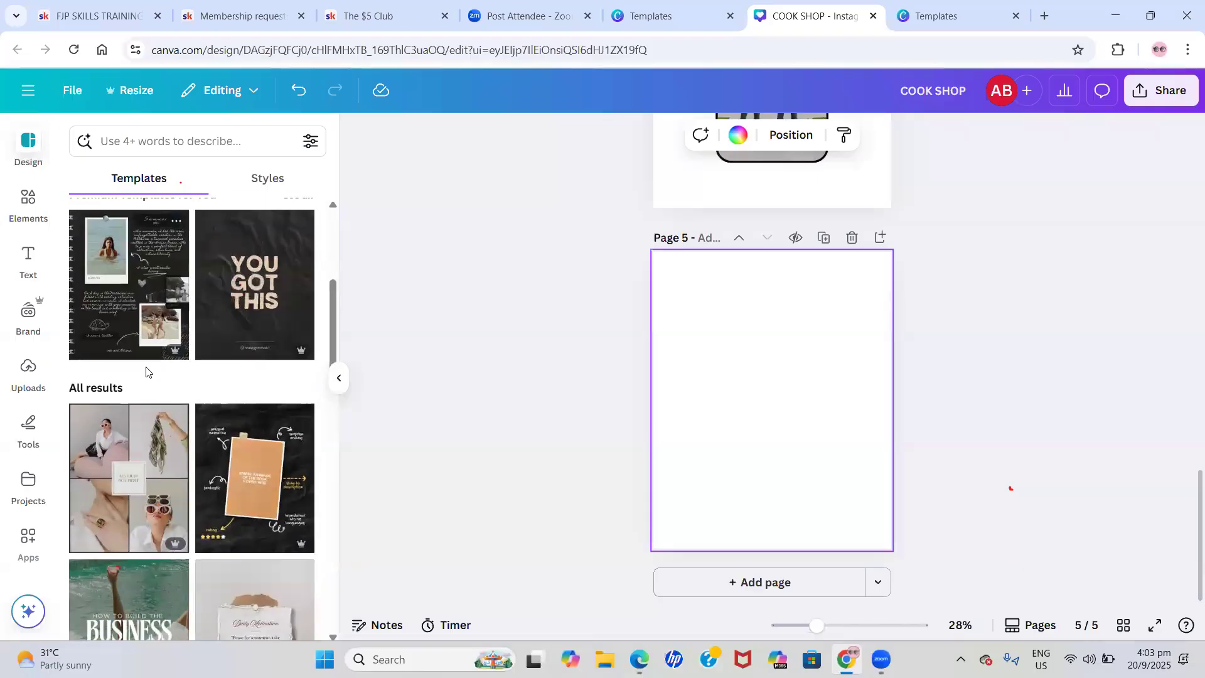
left_click(112, 514)
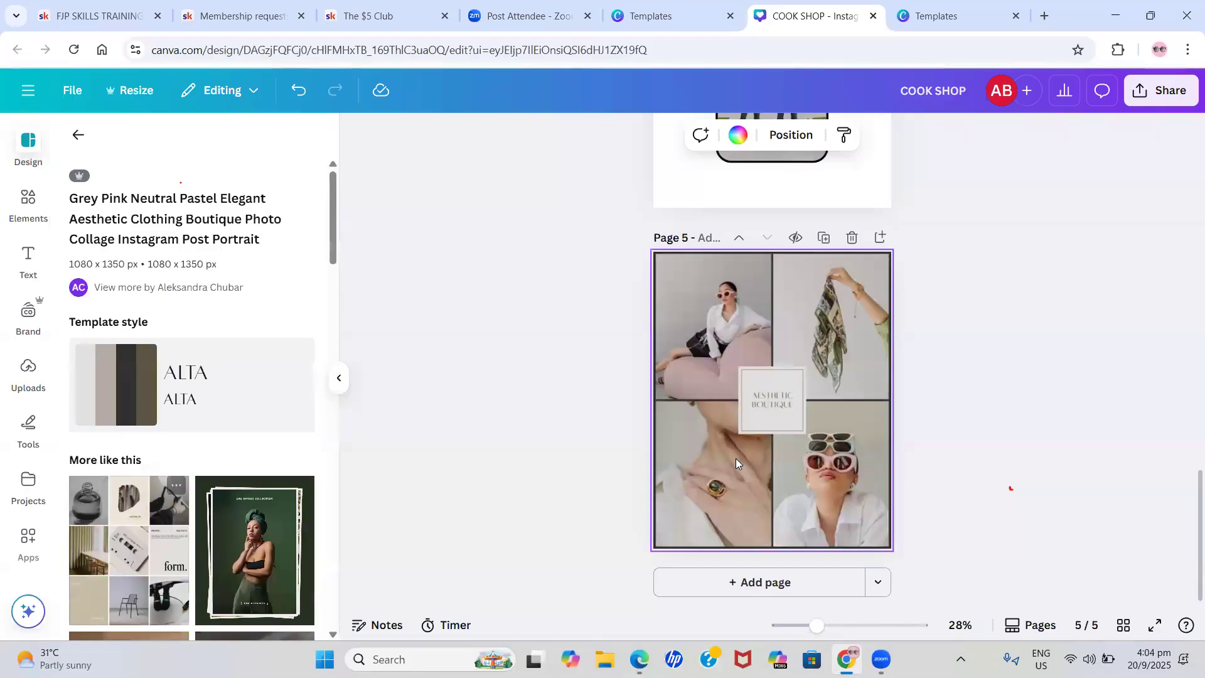
left_click(509, 312)
Delete the four photos from the collage grid on page 5, leaving its frames empty
left_click(716, 300)
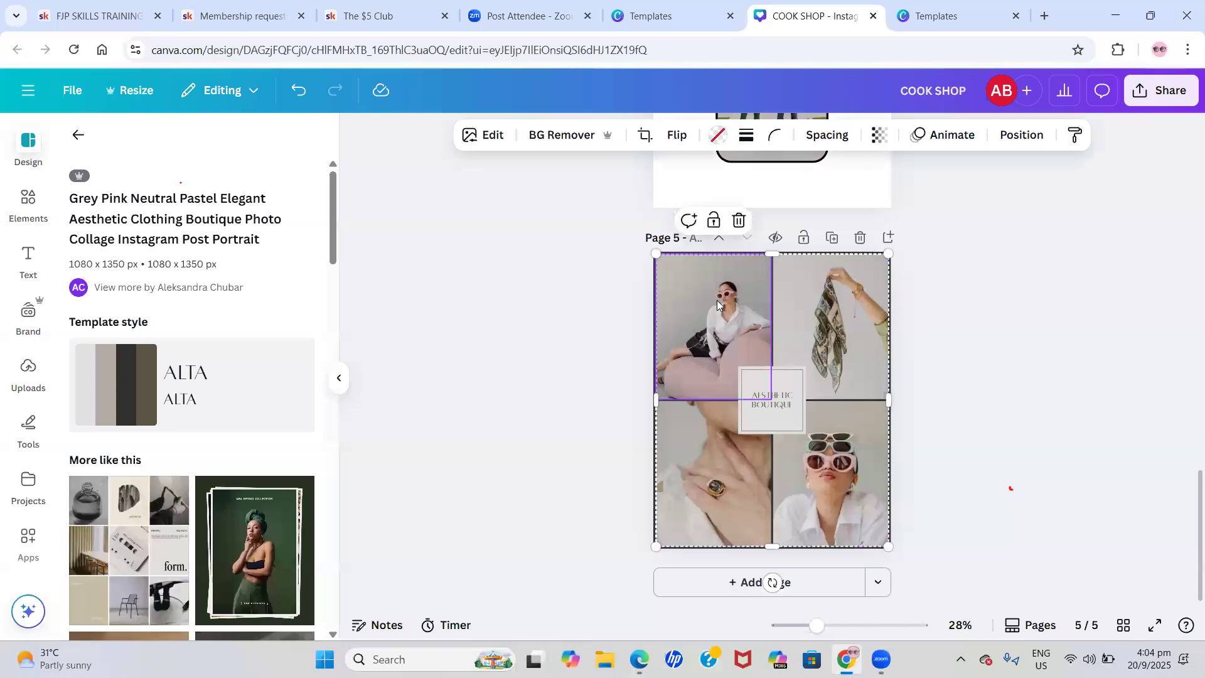
key("Delete")
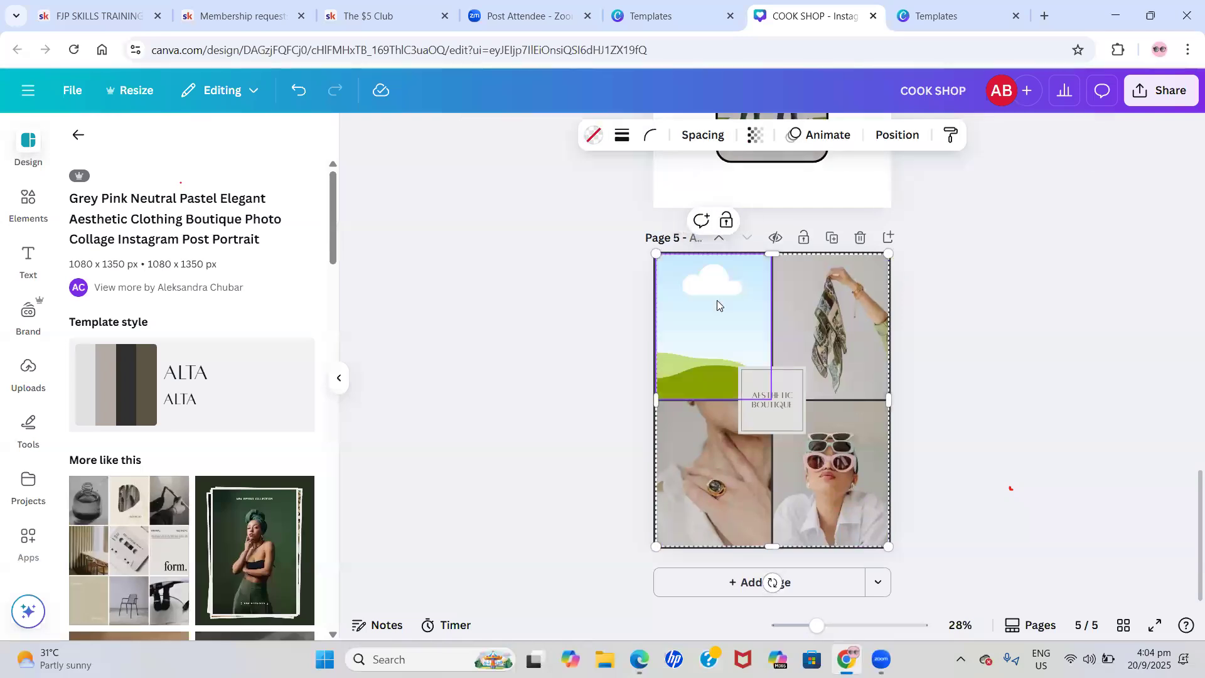
left_click(812, 299)
key("Delete")
left_click(808, 491)
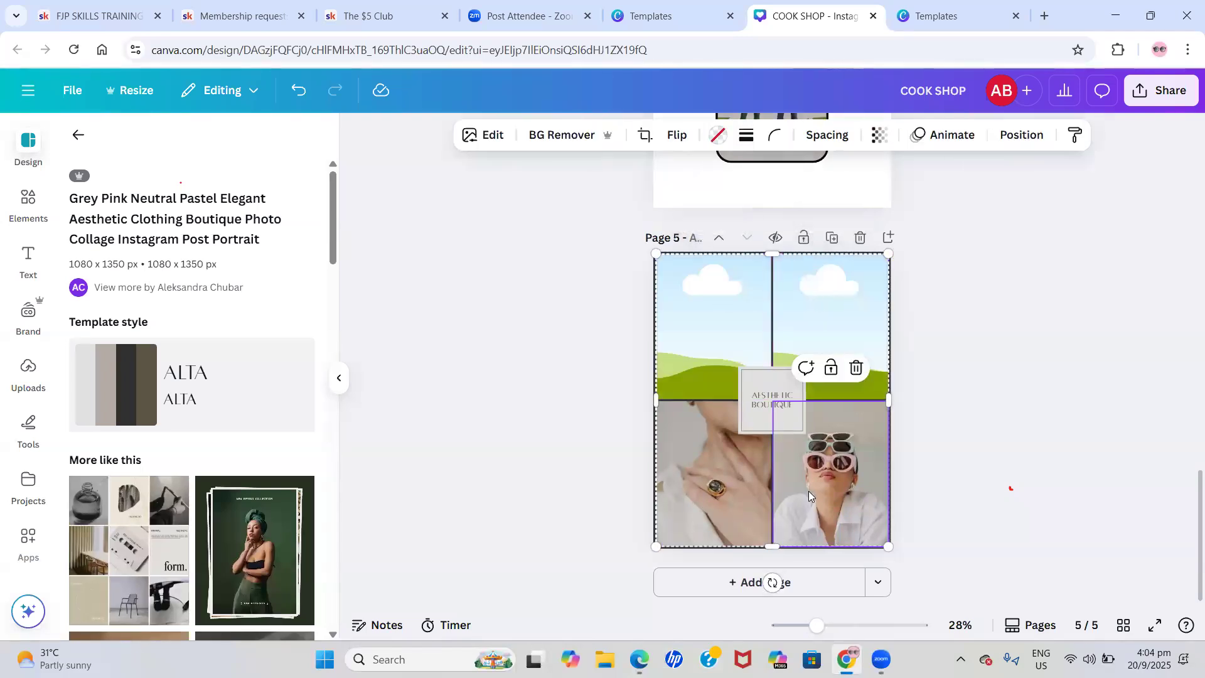
key("Delete")
left_click(713, 489)
key("Delete")
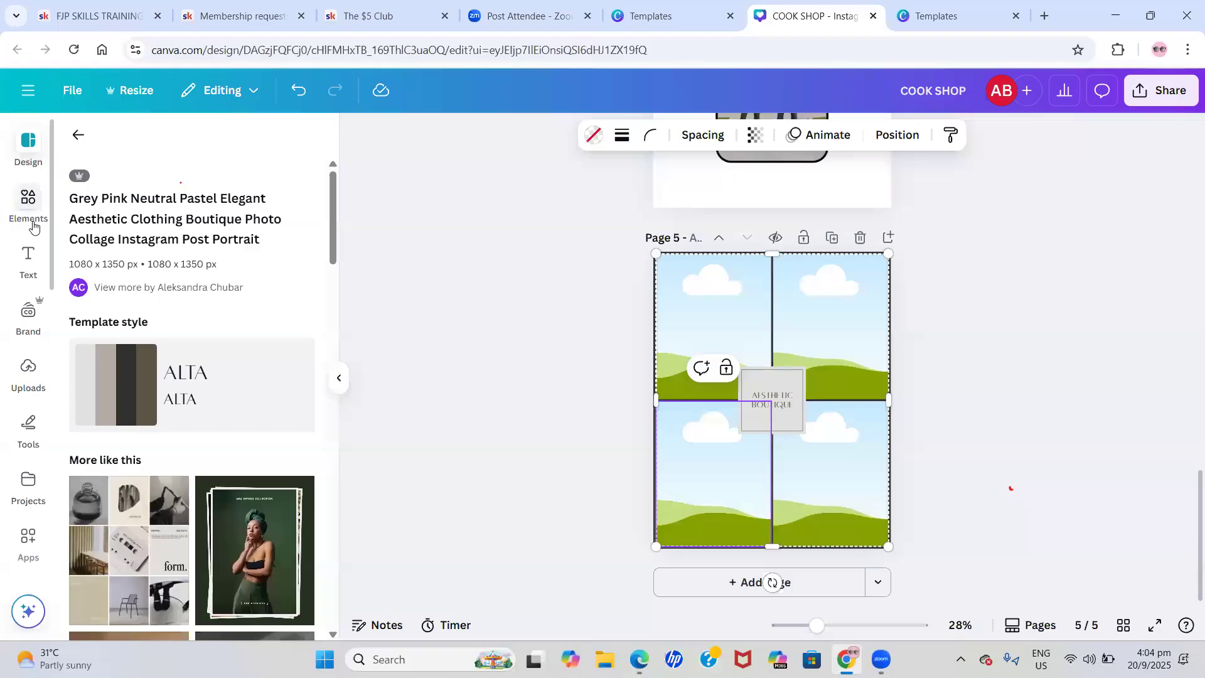
Search the elements library for SOAPS
left_click(26, 199)
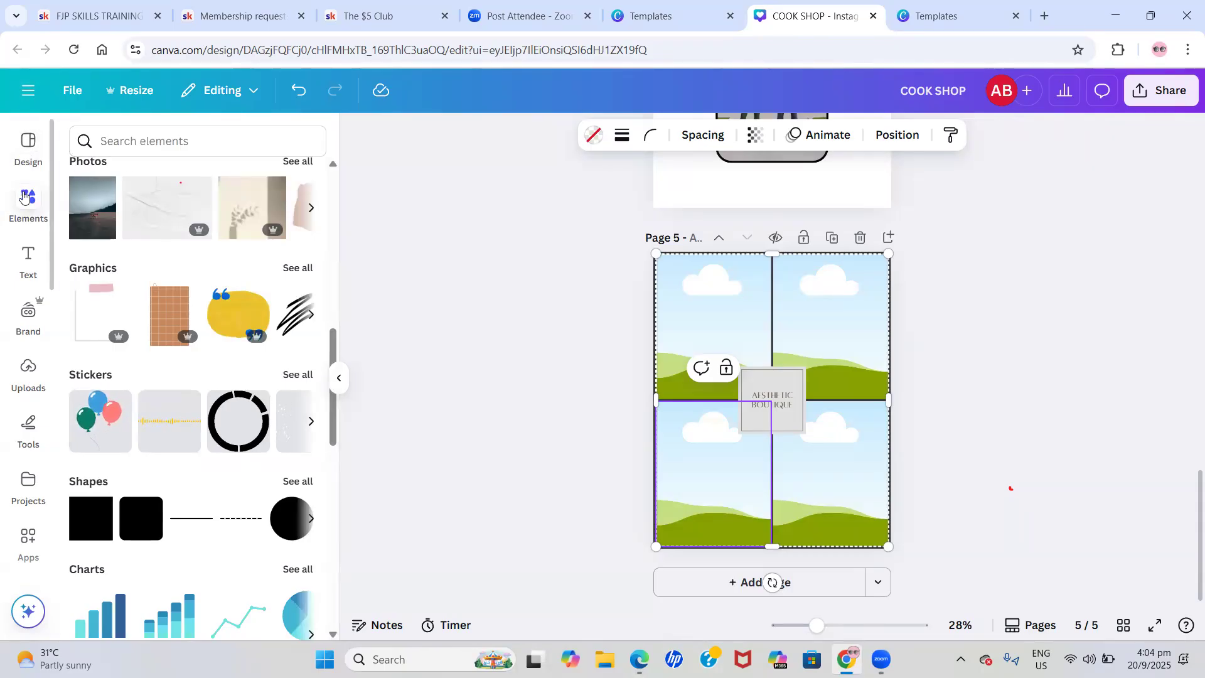
left_click(169, 139)
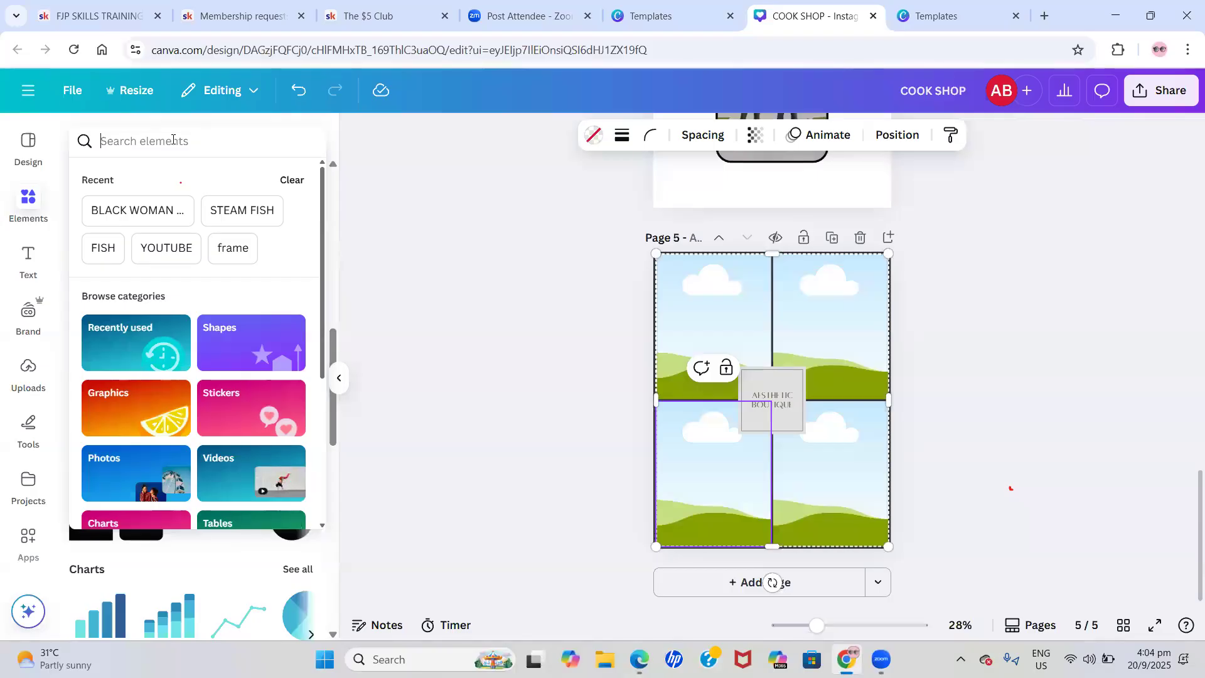
type("SOAPS")
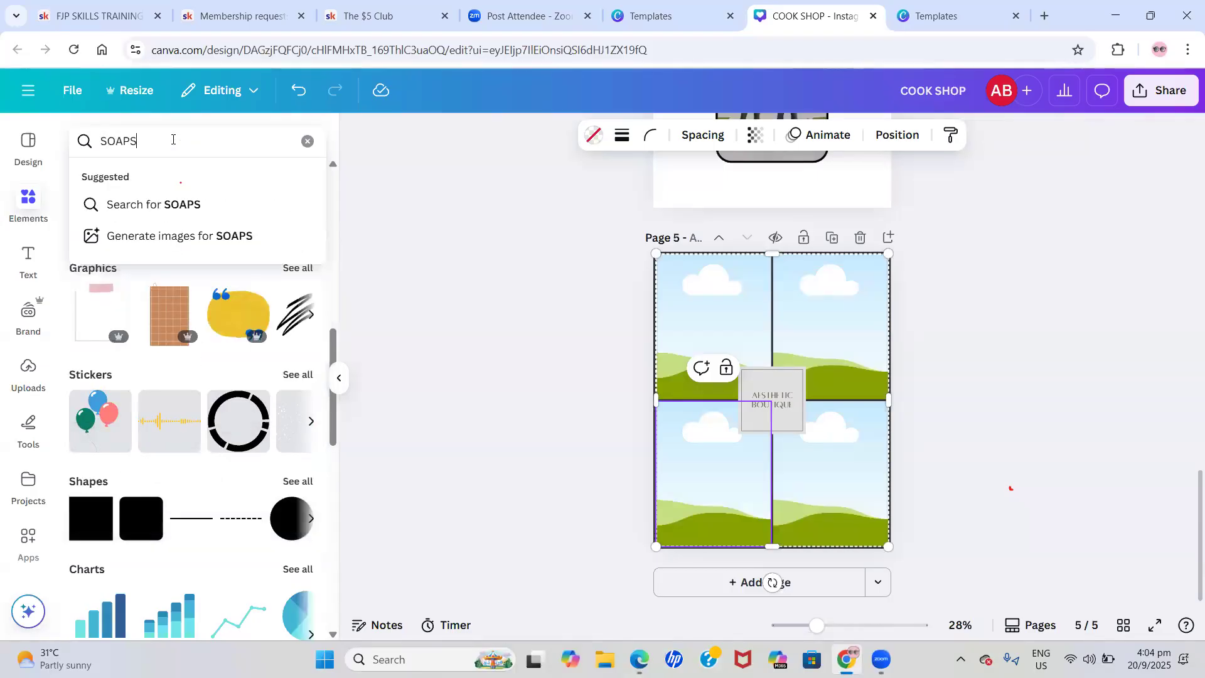
key("Return")
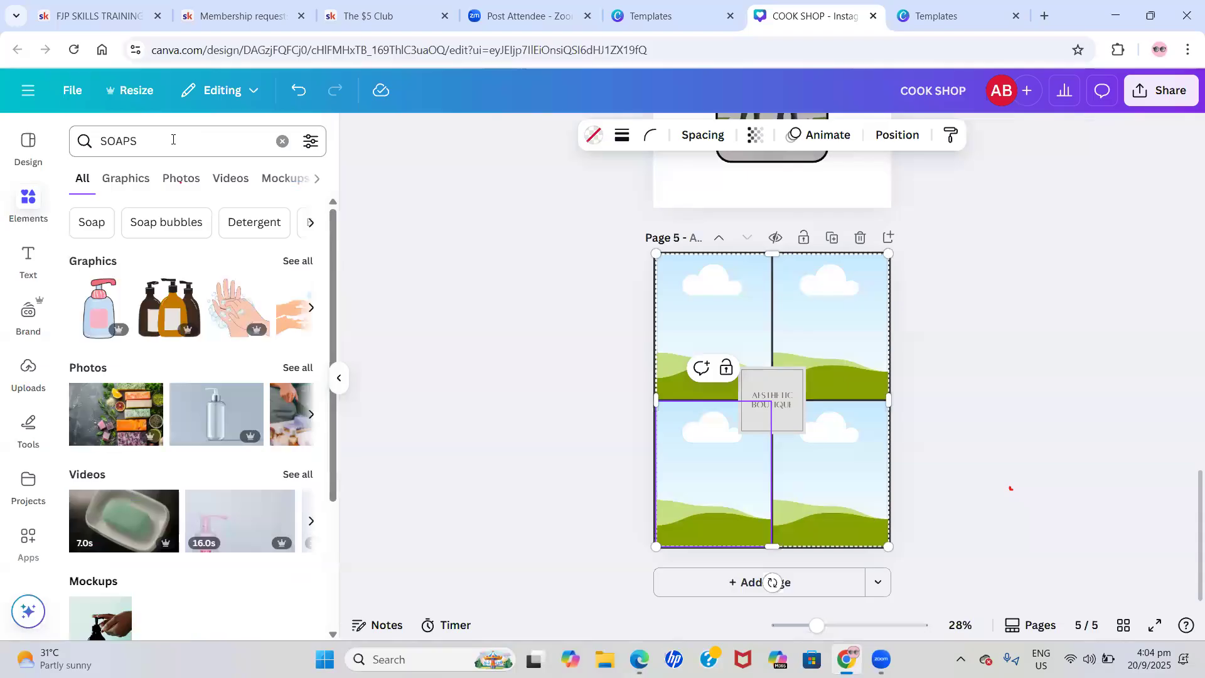
Compare the soap results across the video, photo and graphic categories, returning to the videos
left_click(230, 182)
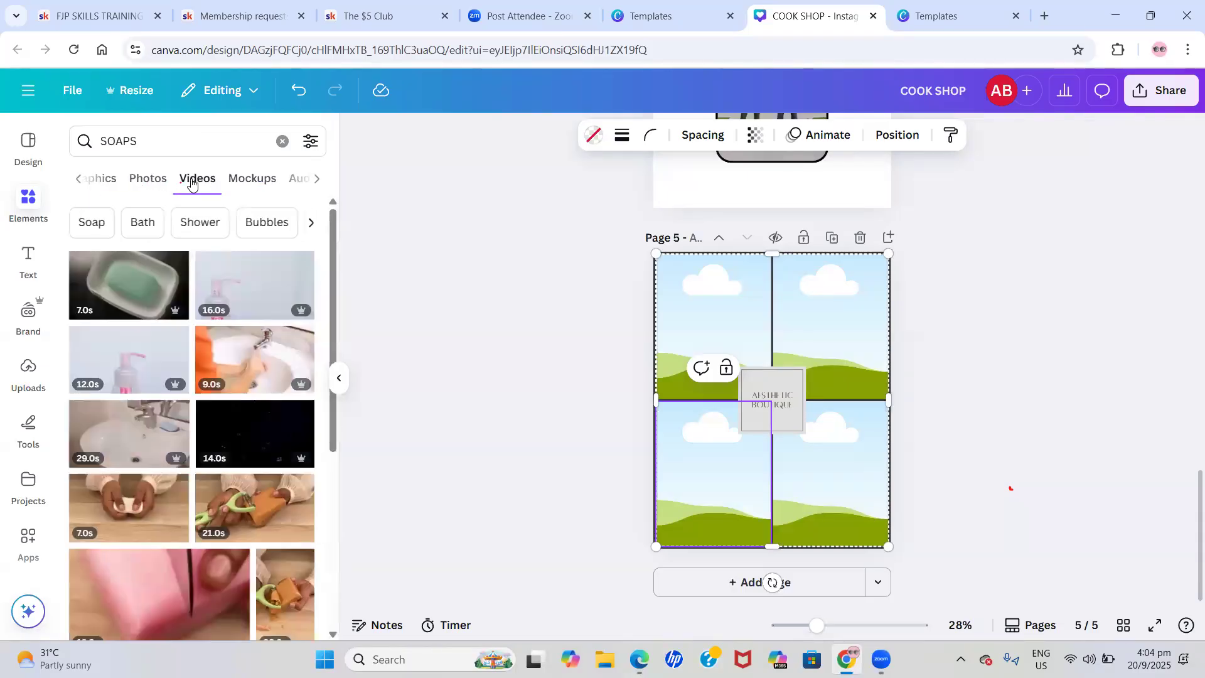
left_click(150, 177)
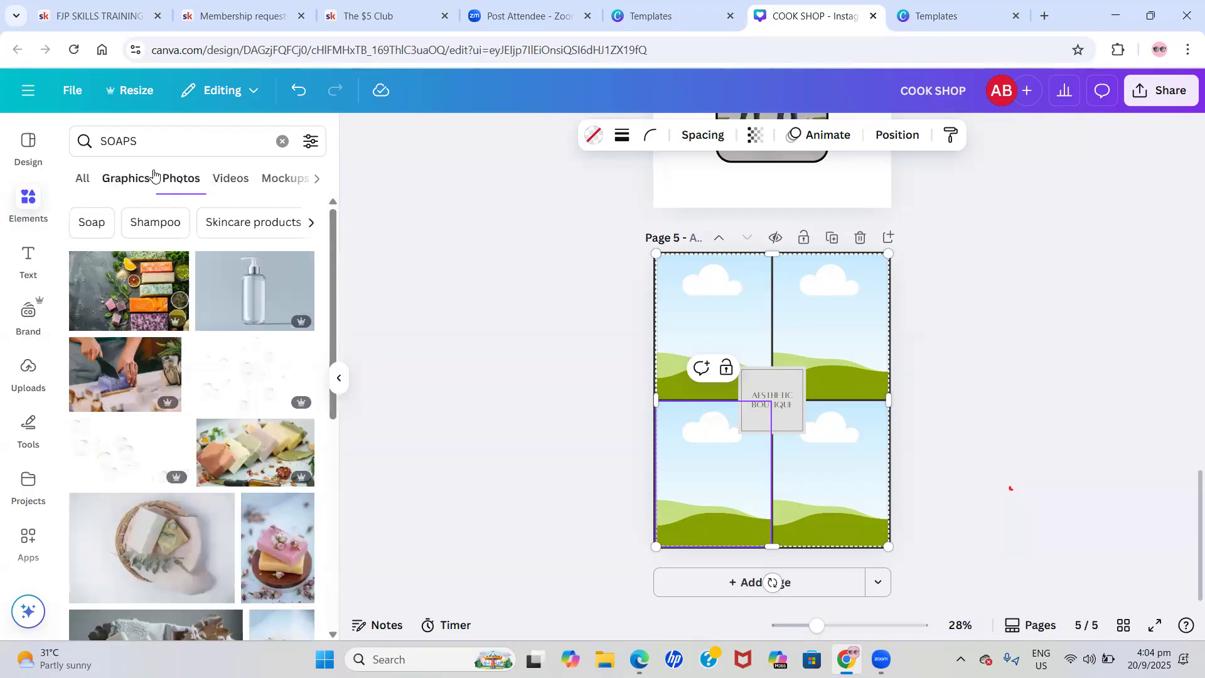
left_click(128, 179)
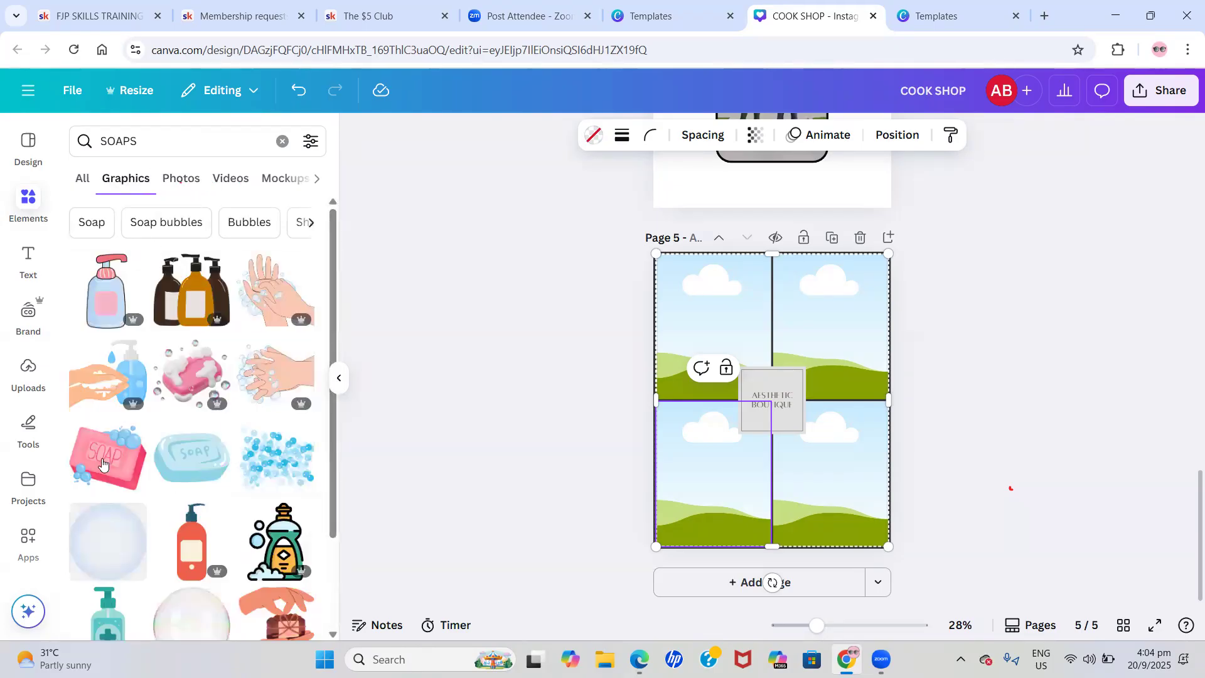
left_click(187, 182)
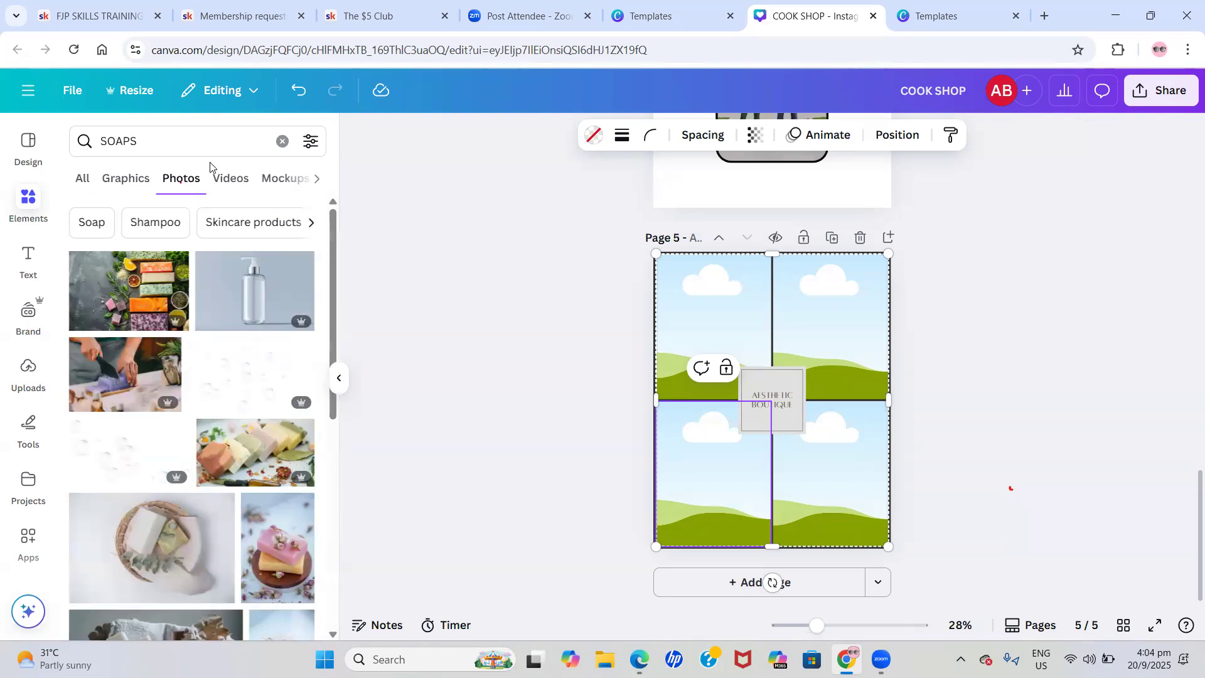
left_click(226, 180)
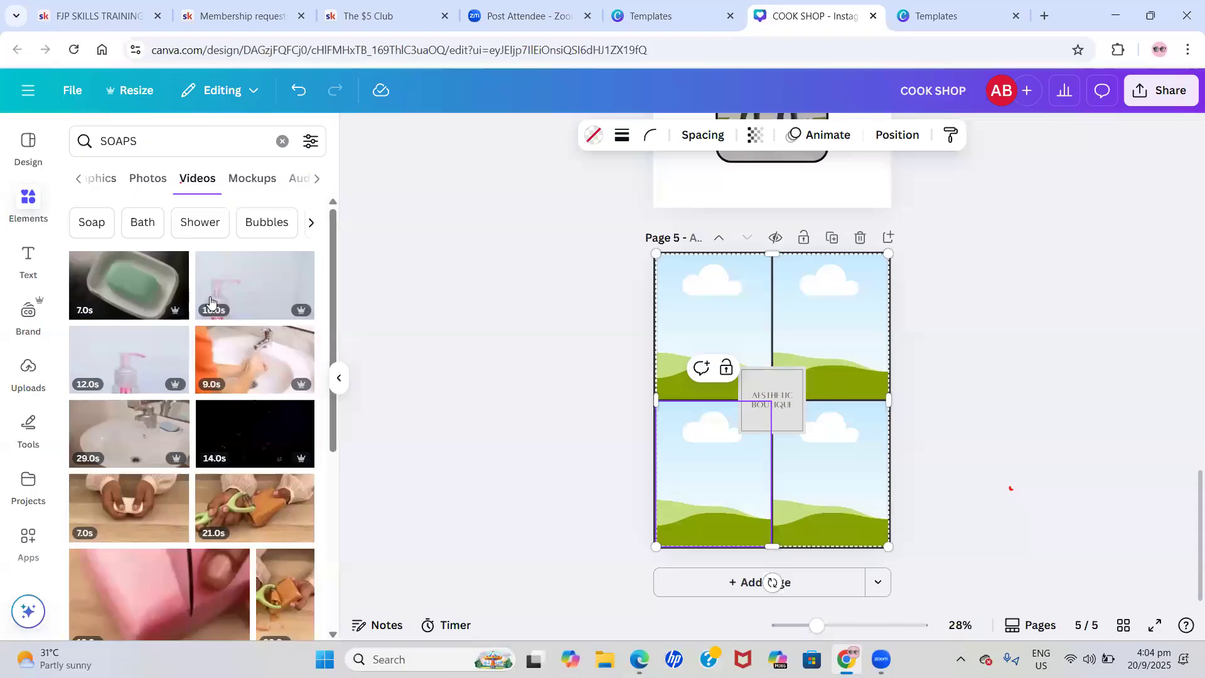
Place the 21-second soap video in the upper-left frame of the page 5 grid and preview its playback
left_click(264, 507)
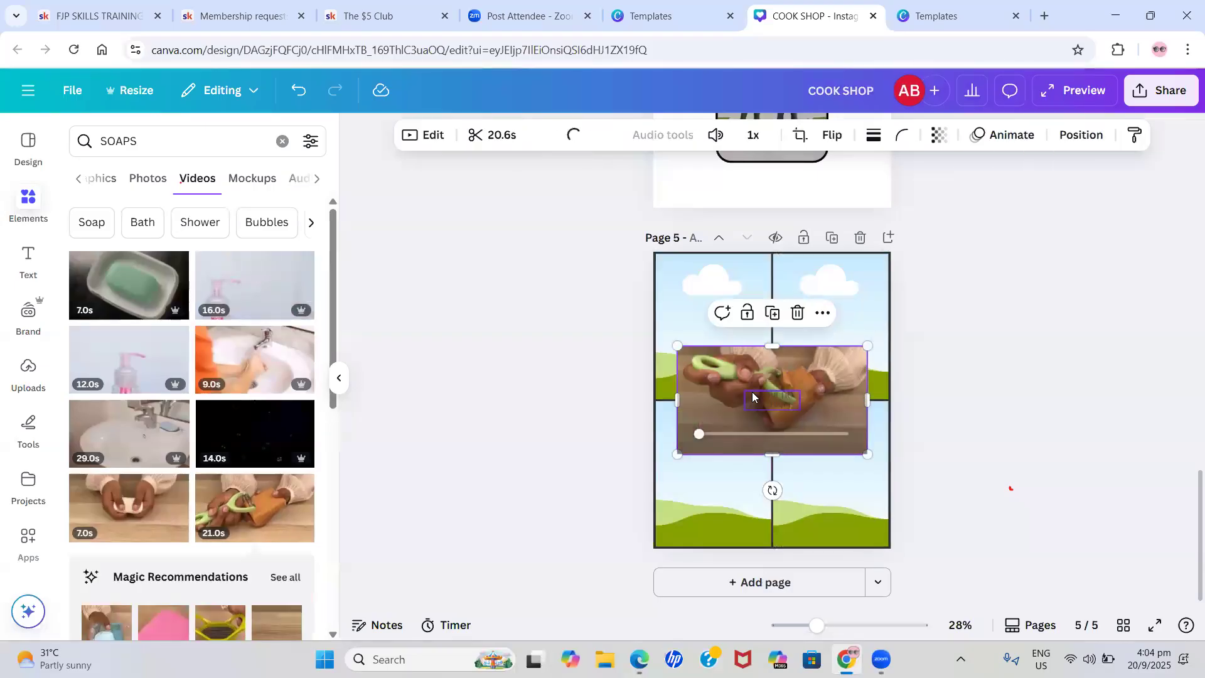
left_click_drag(715, 414, 707, 331)
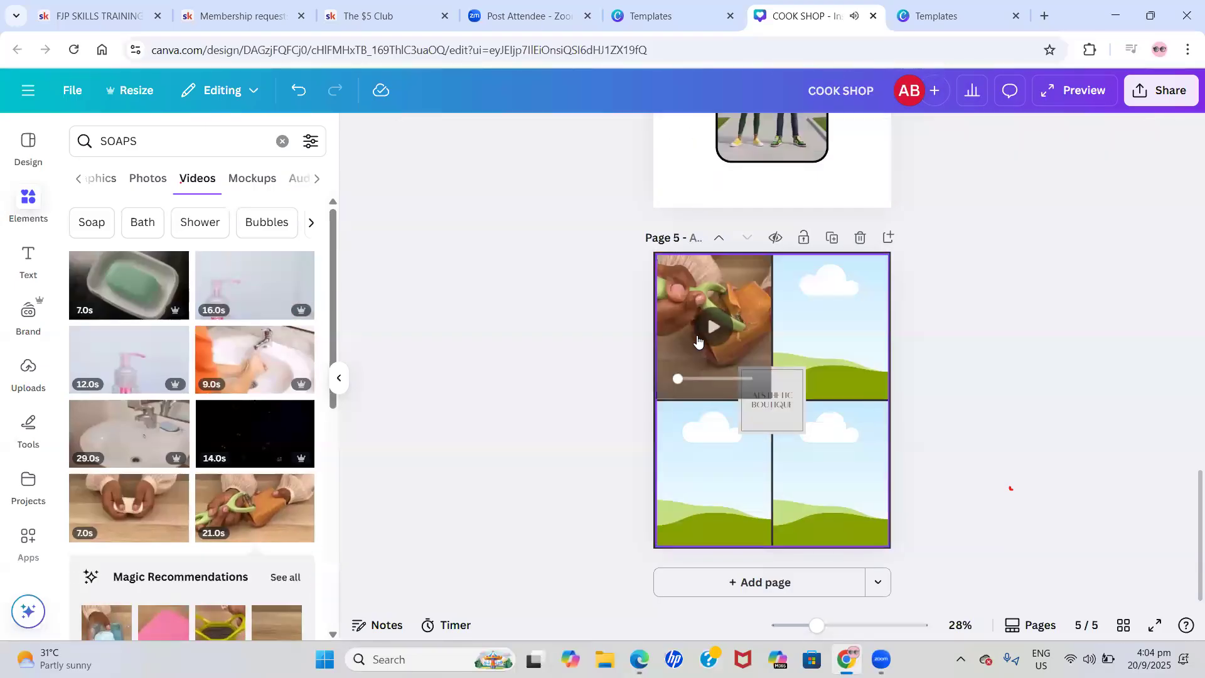
left_click(713, 325)
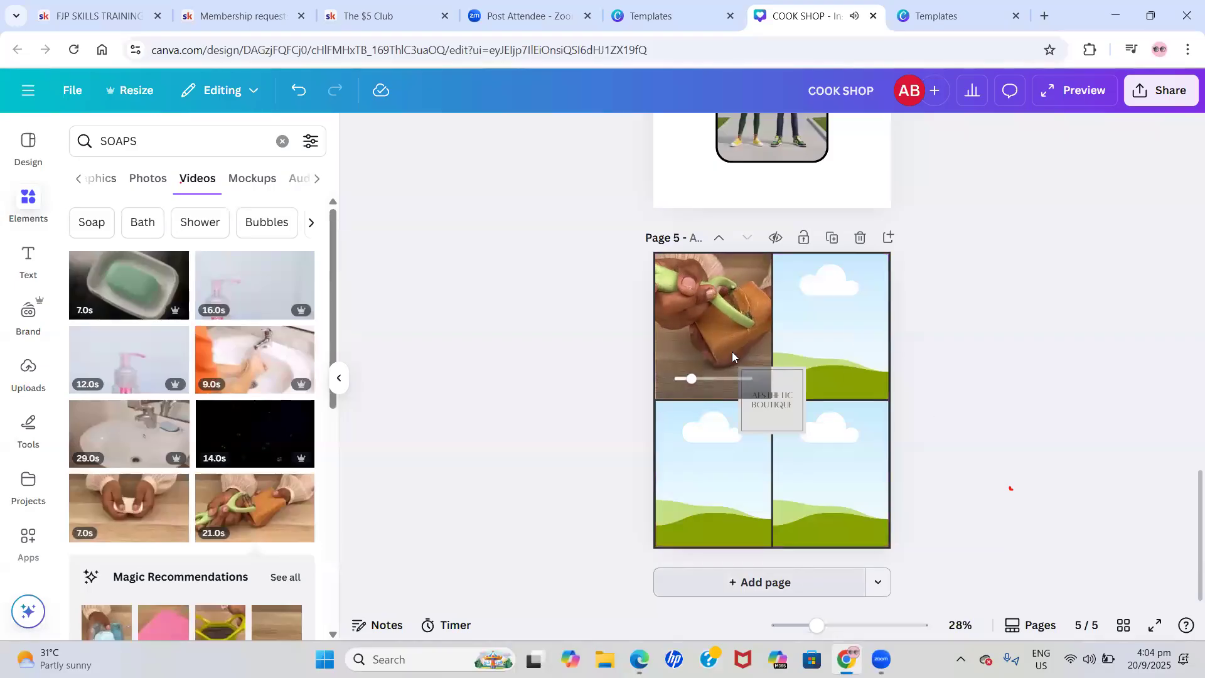
left_click(719, 324)
Delete the soap video from the upper-left frame of the page 5 grid
left_click(726, 284)
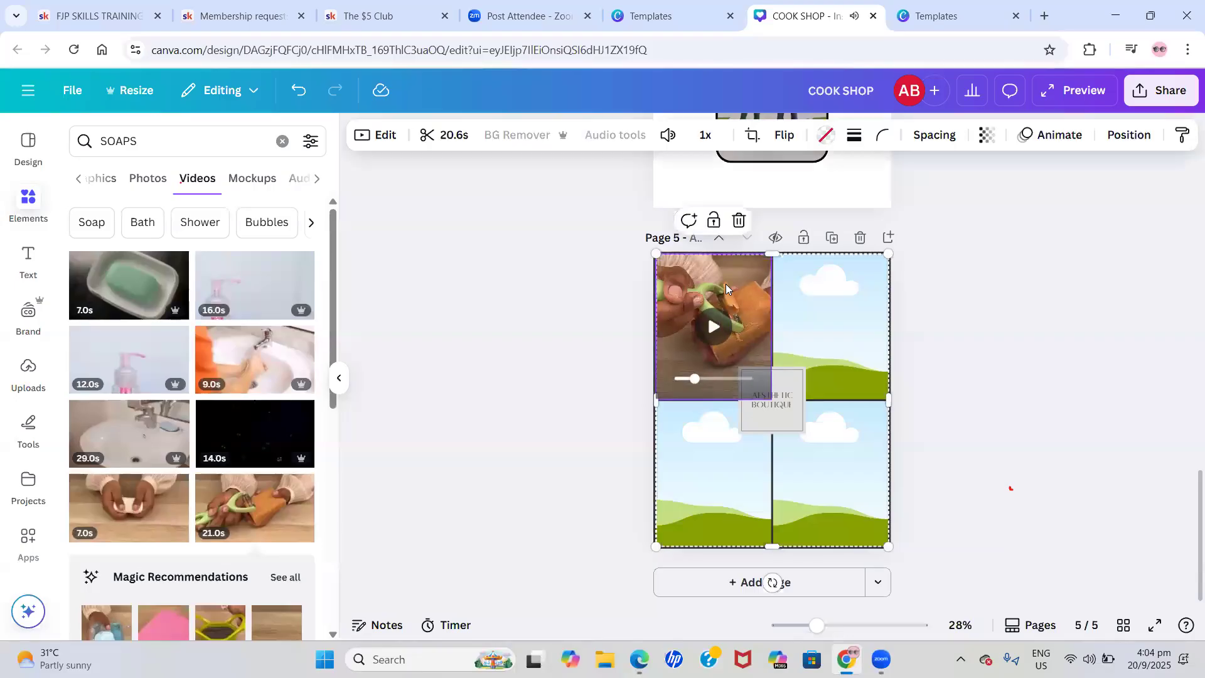
key("Delete")
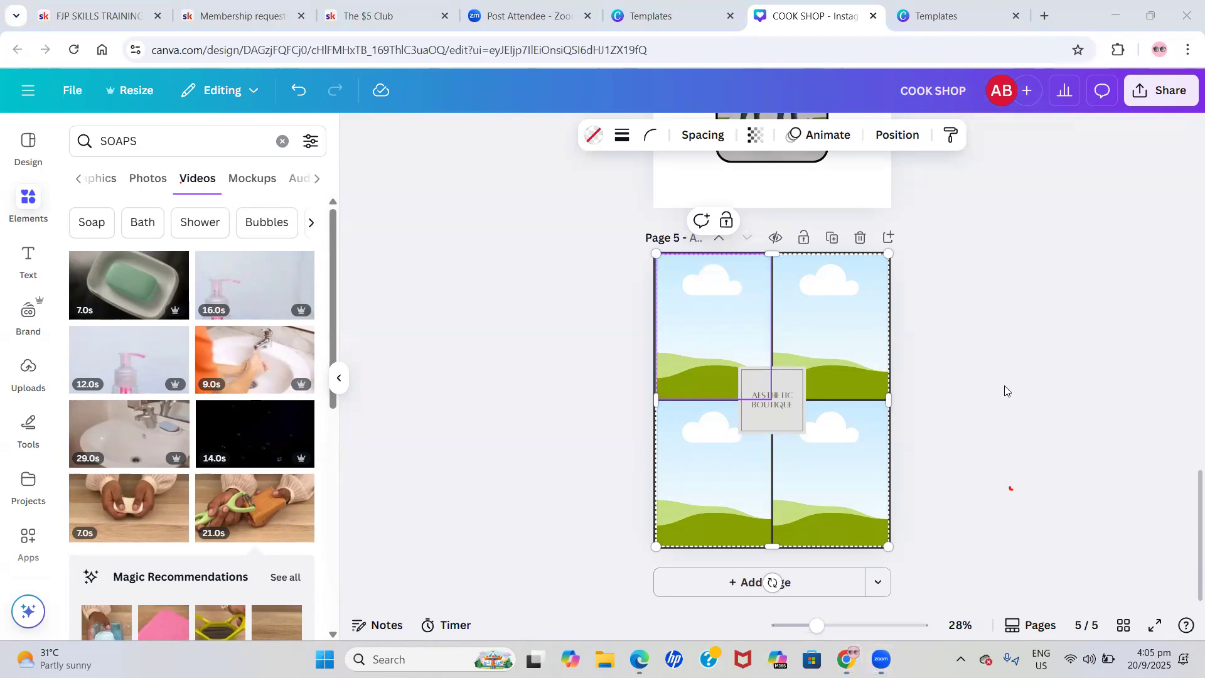
Add two more pages after page 5
scroll(980, 278, "up", 5)
scroll(980, 278, "up", 10)
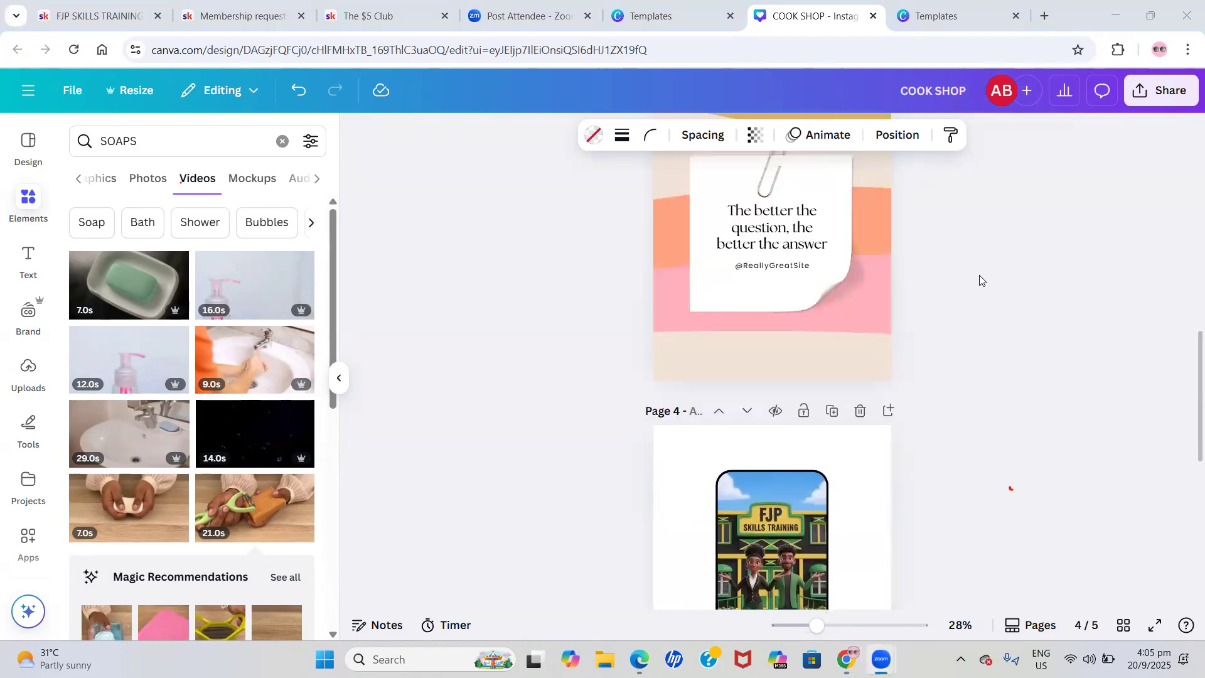
scroll(982, 280, "down", 3)
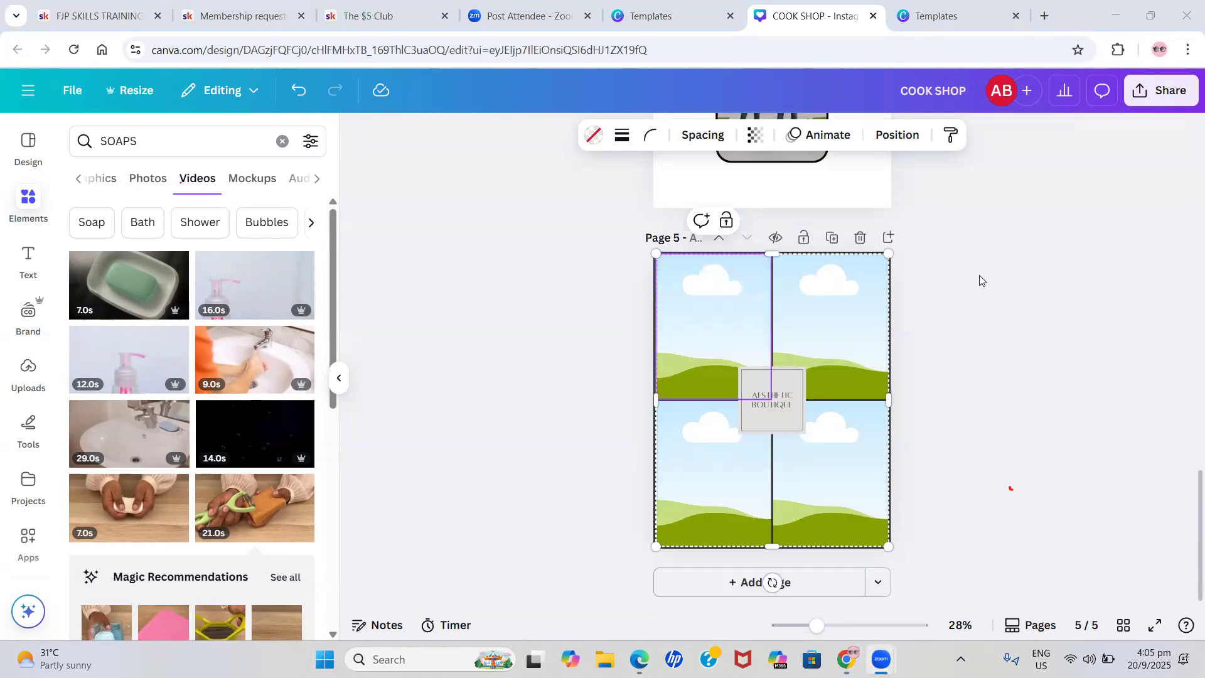
left_click(821, 586)
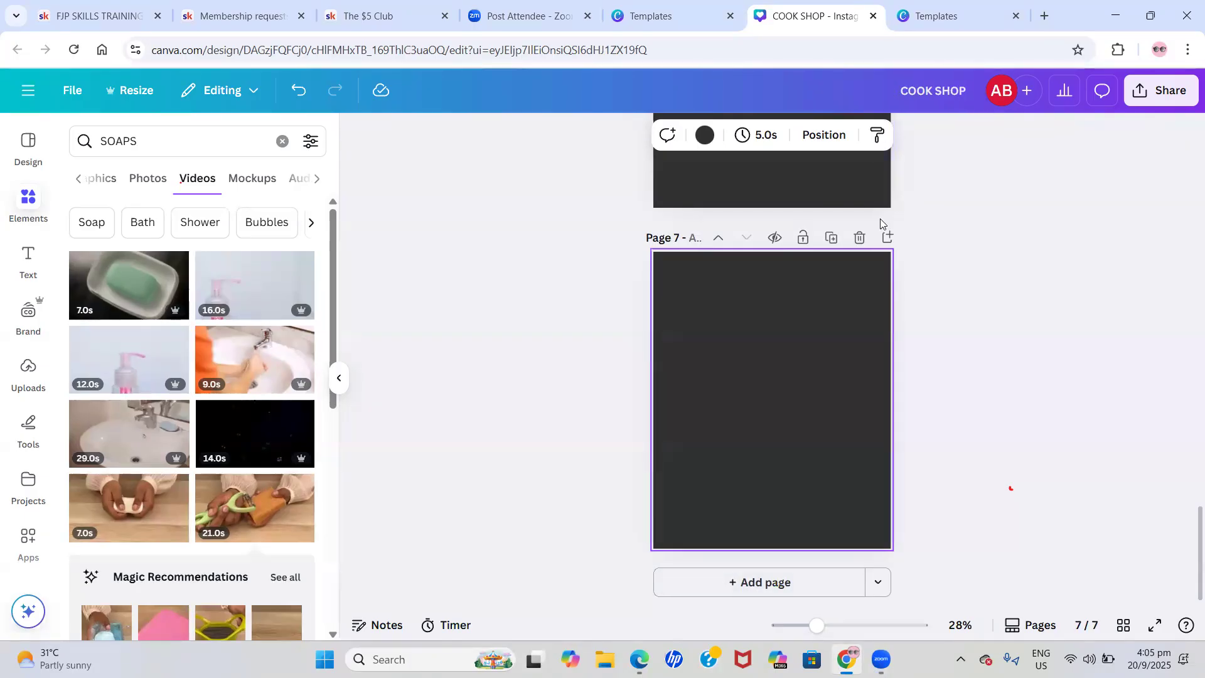
Lock the position of the FJP Skills Training image on page 4
scroll(879, 219, "up", 20)
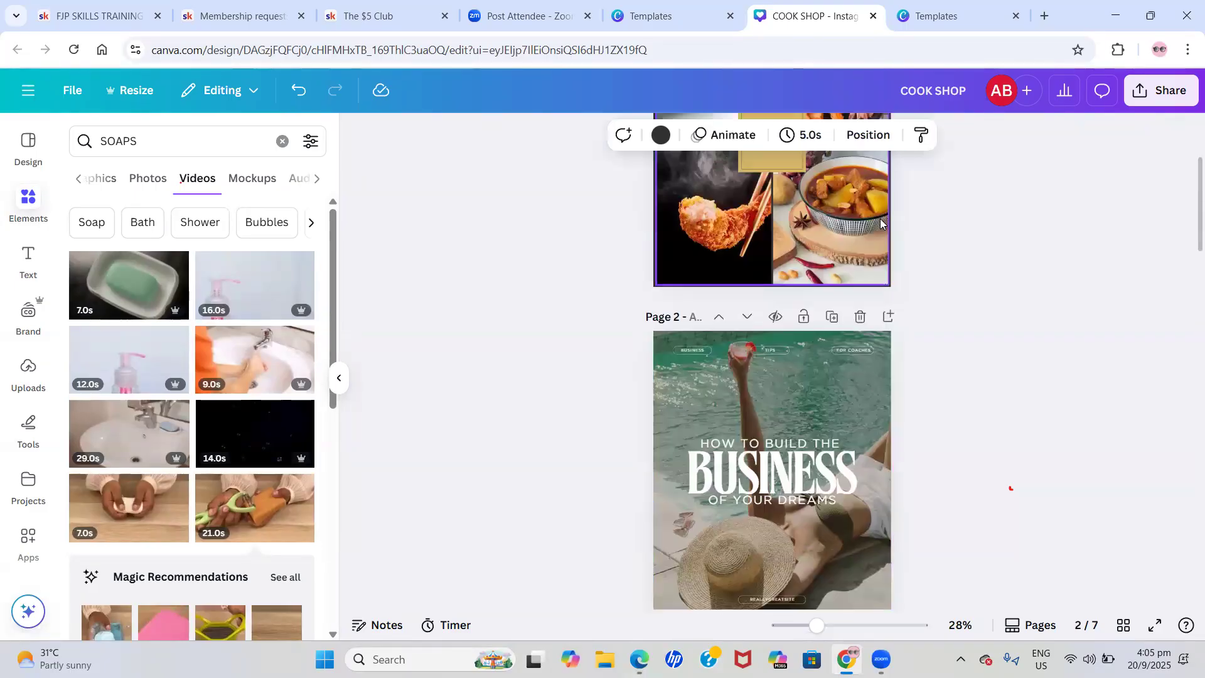
scroll(880, 223, "down", 8)
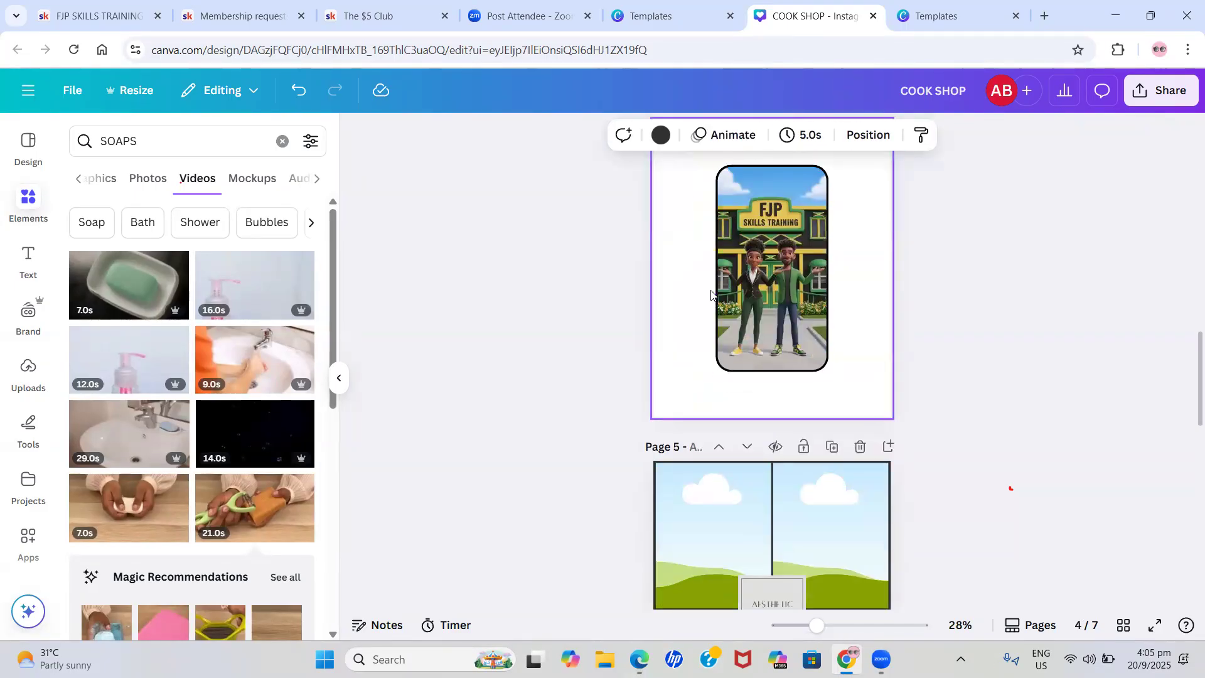
left_click(769, 292)
scroll(765, 301, "up", 2)
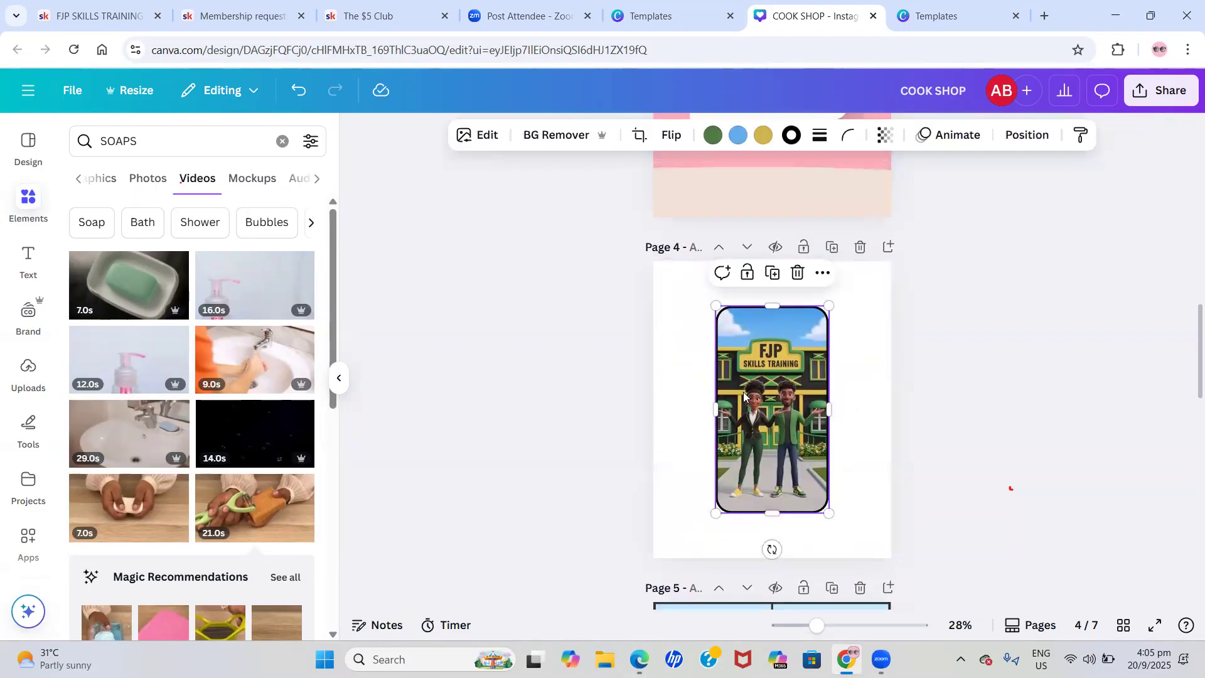
left_click(747, 287)
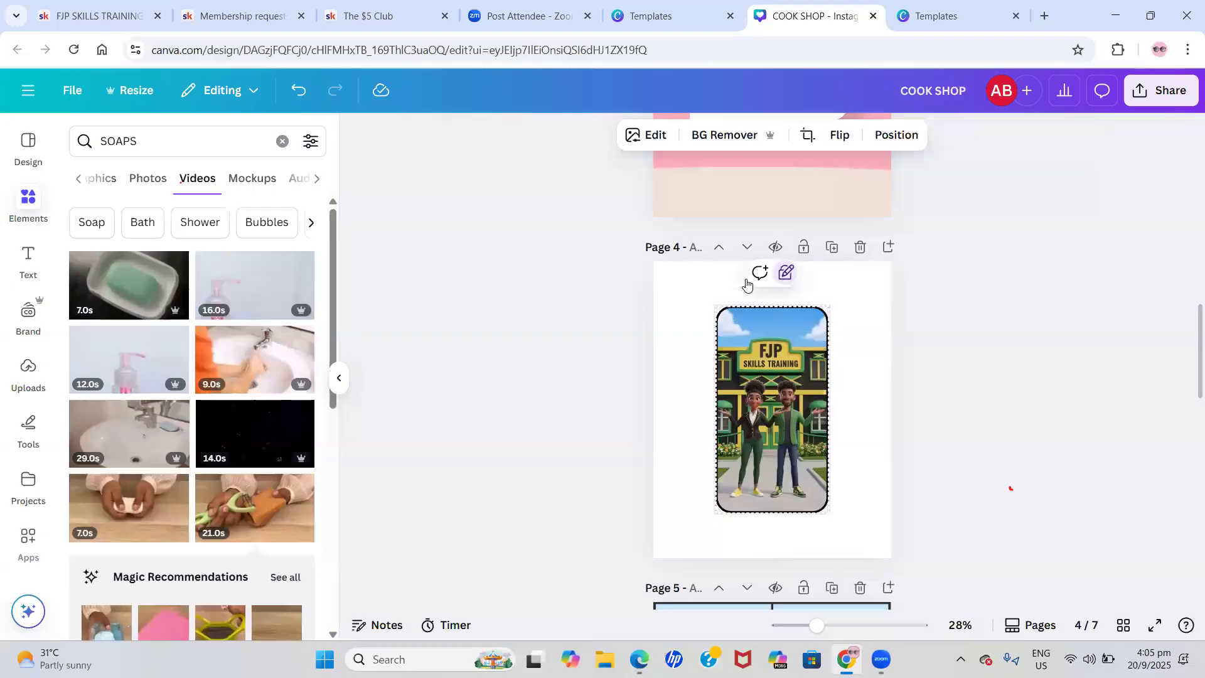
left_click(678, 326)
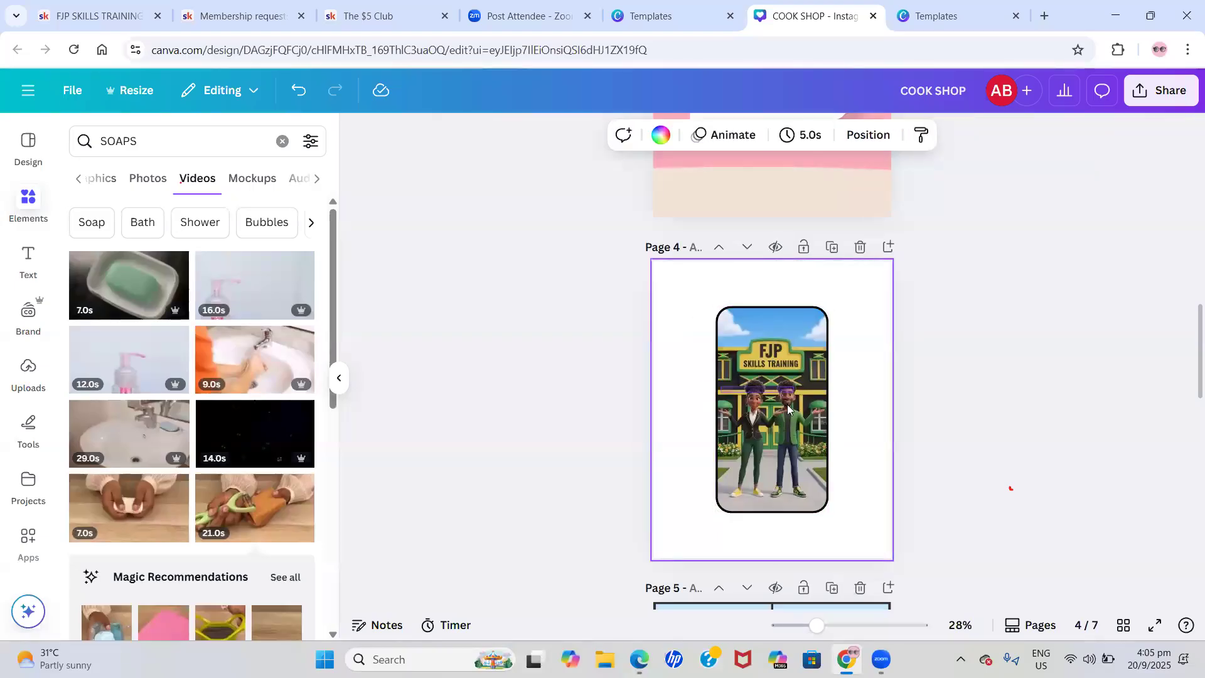
Switch the page 4 image to a full lock, then unlock it completely
left_click(769, 367)
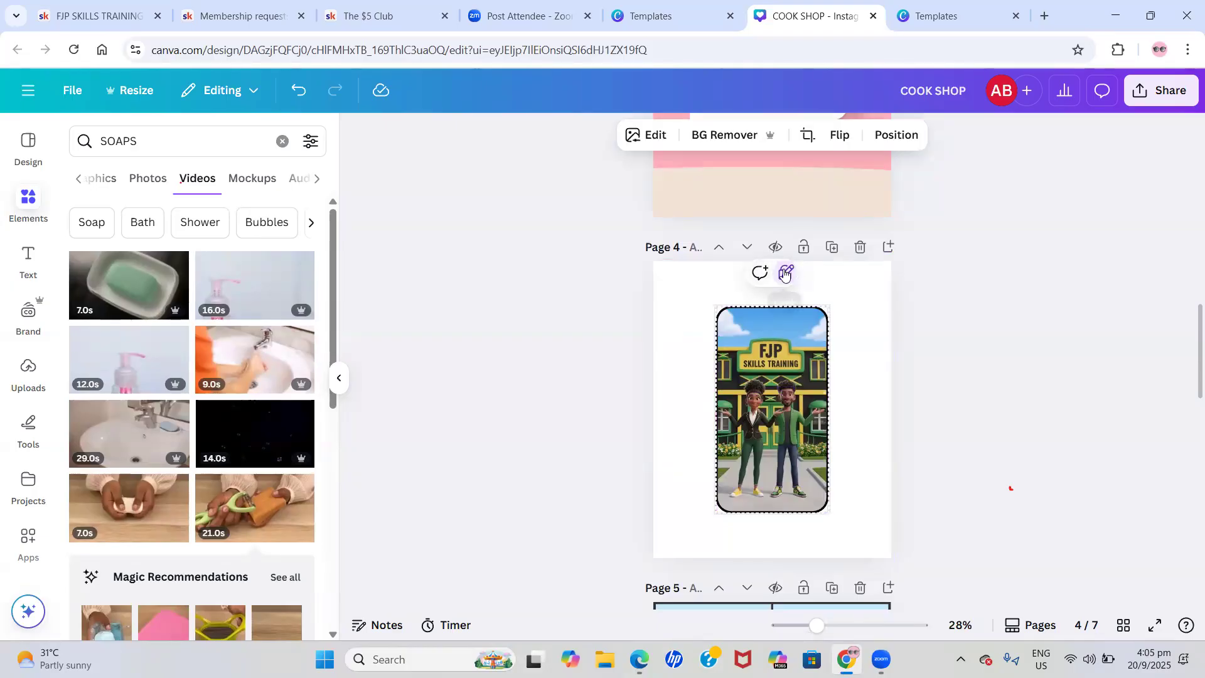
left_click(784, 273)
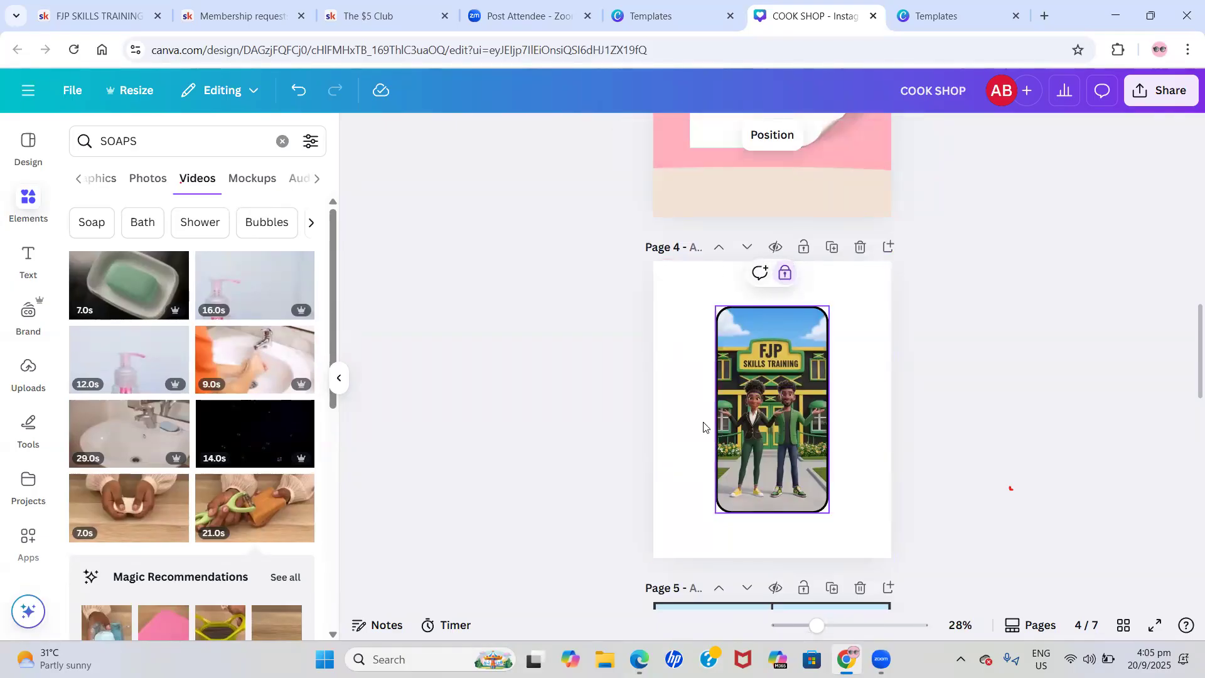
left_click(784, 275)
Remove the background from the FJP Skills Training image on page 4
left_click(561, 137)
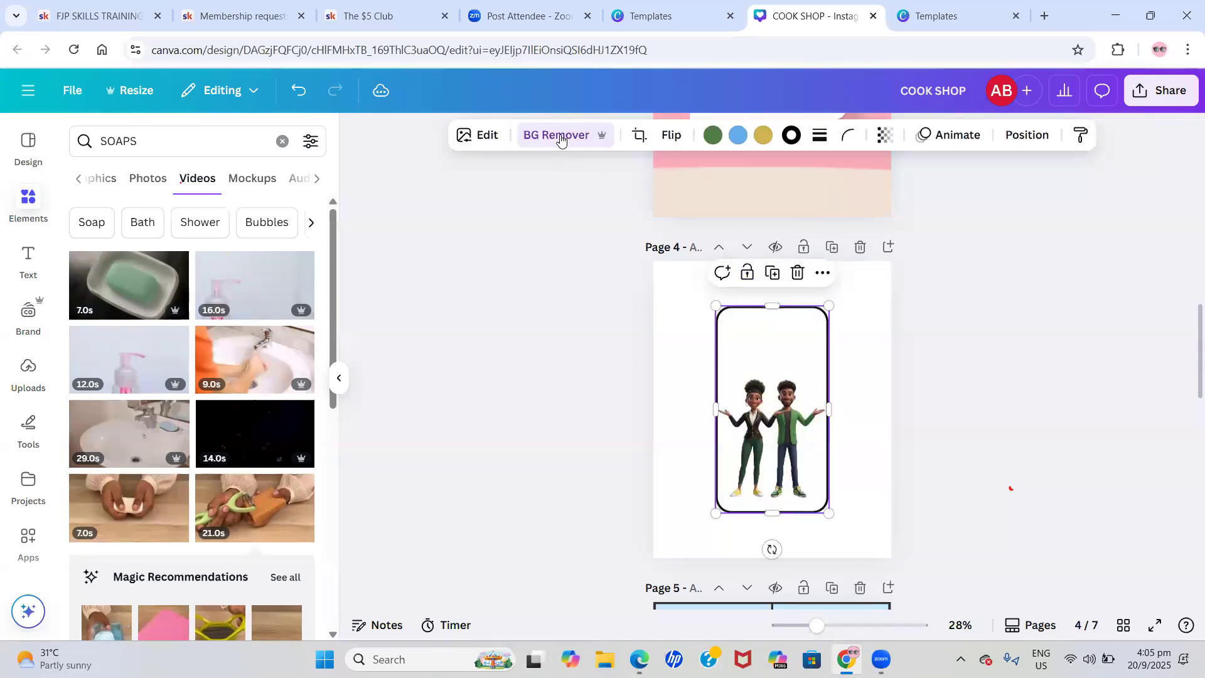
Undo the background removal on the FJP Skills Training image on page 4
left_click(290, 90)
scroll(730, 383, "up", 3)
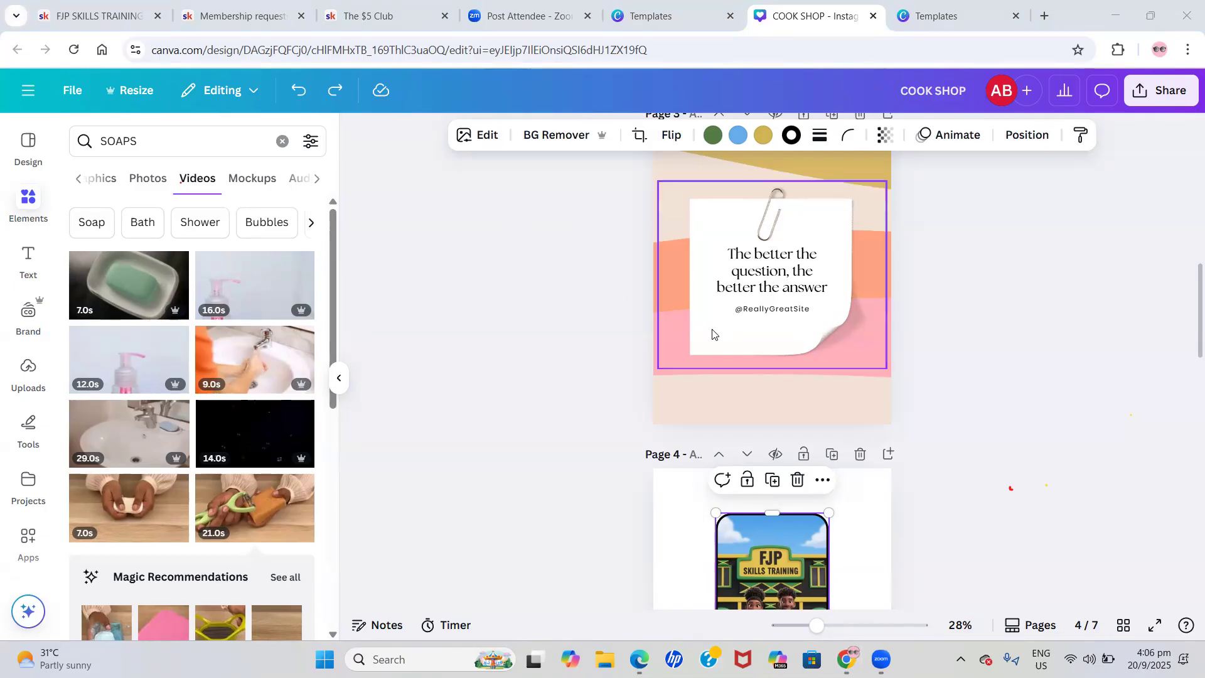
scroll(712, 333, "down", 5)
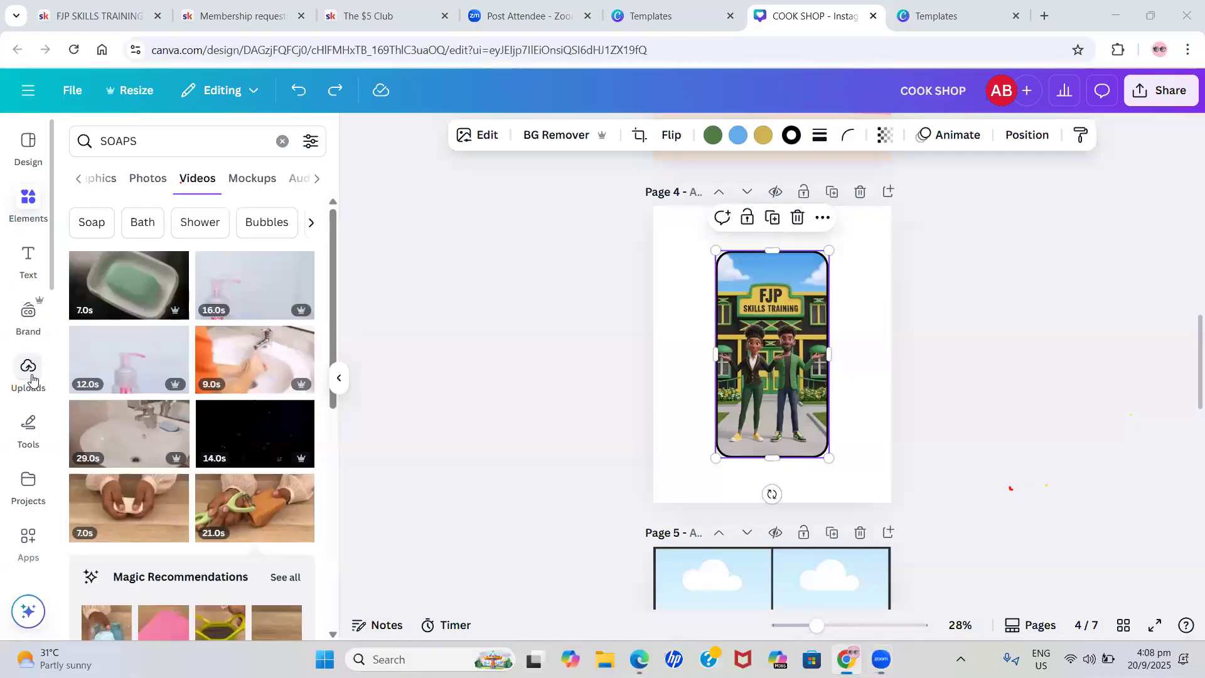
Browse the uploaded videos, audio files and folders, then return to the uploaded images
left_click(41, 371)
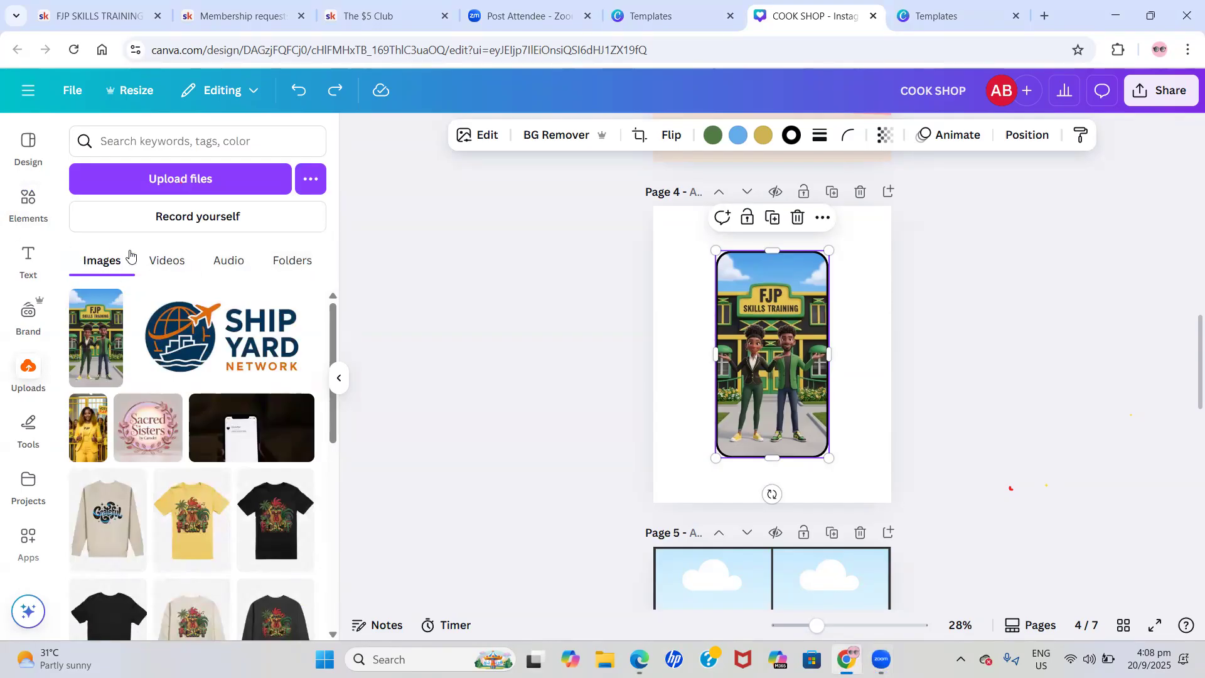
left_click(168, 261)
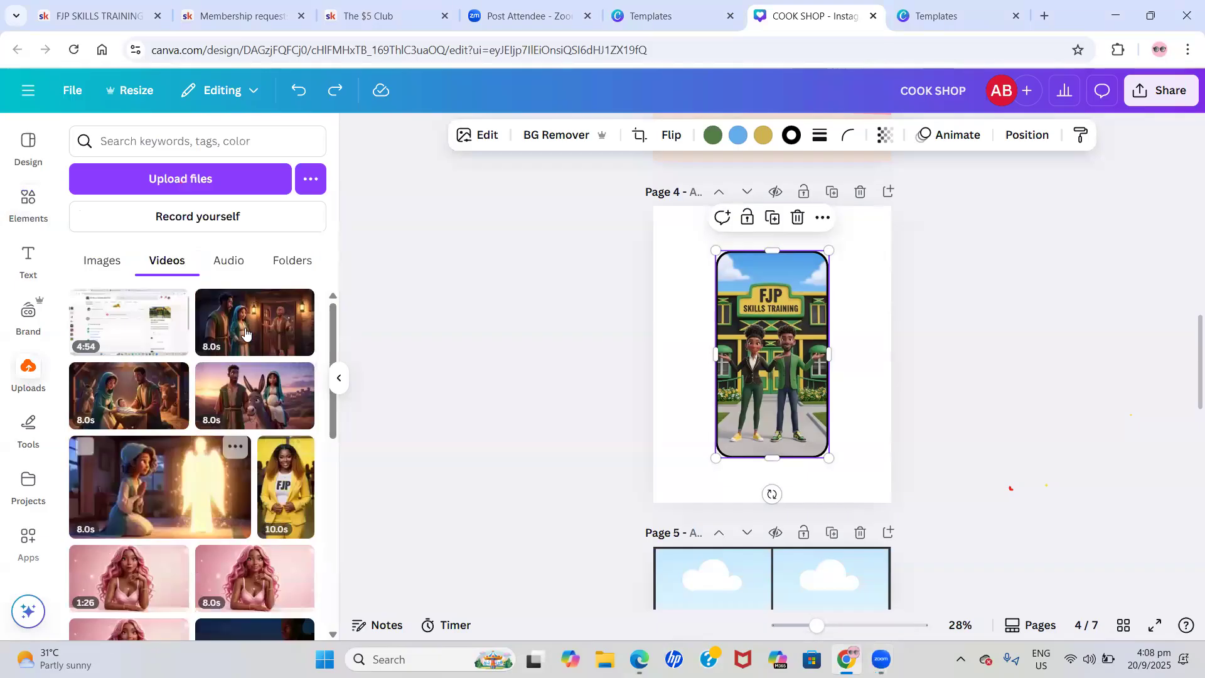
left_click(229, 261)
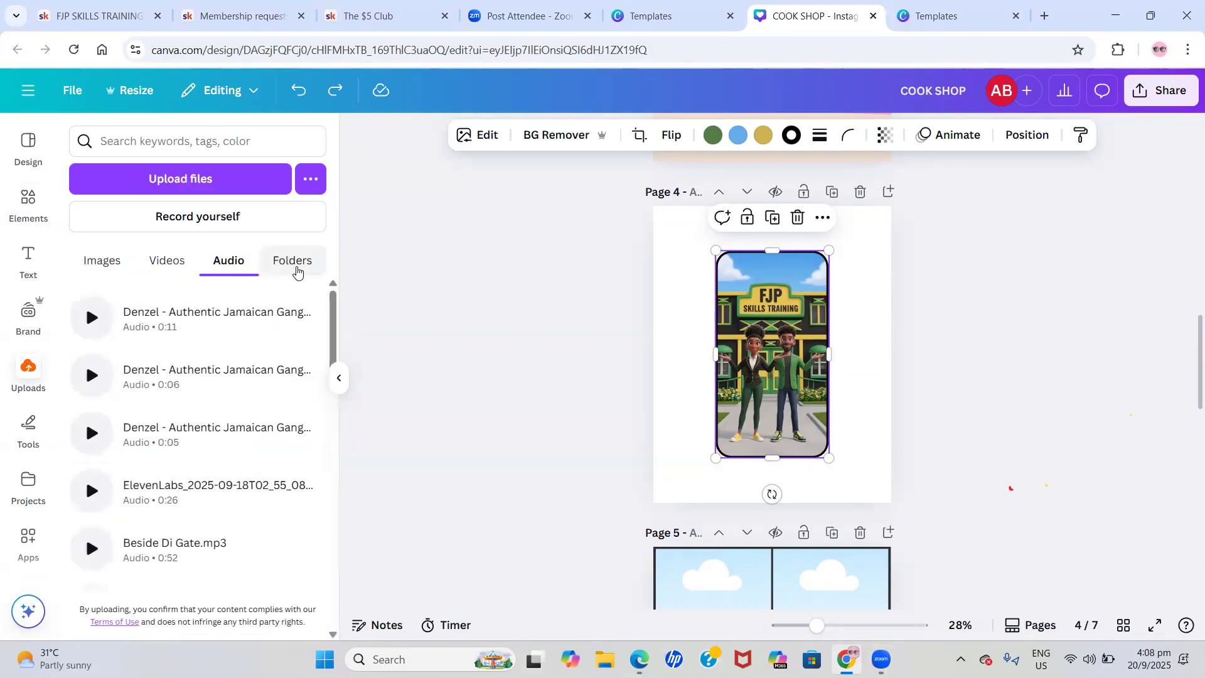
left_click(292, 261)
left_click(229, 262)
left_click(97, 270)
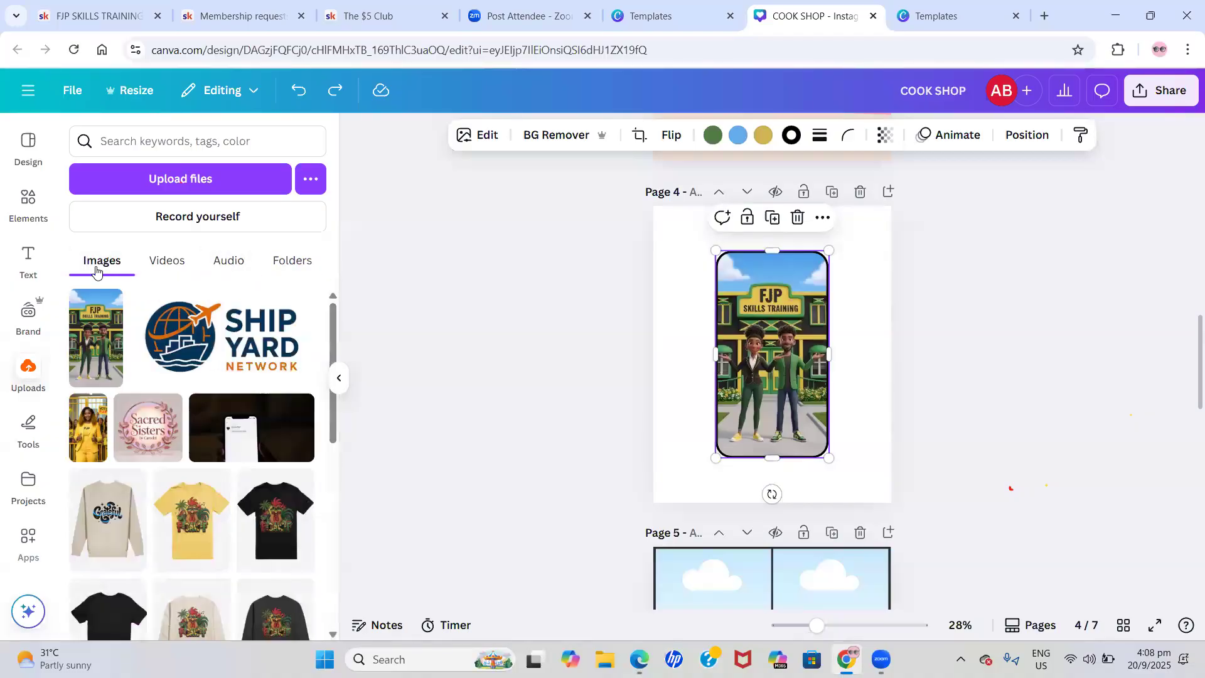